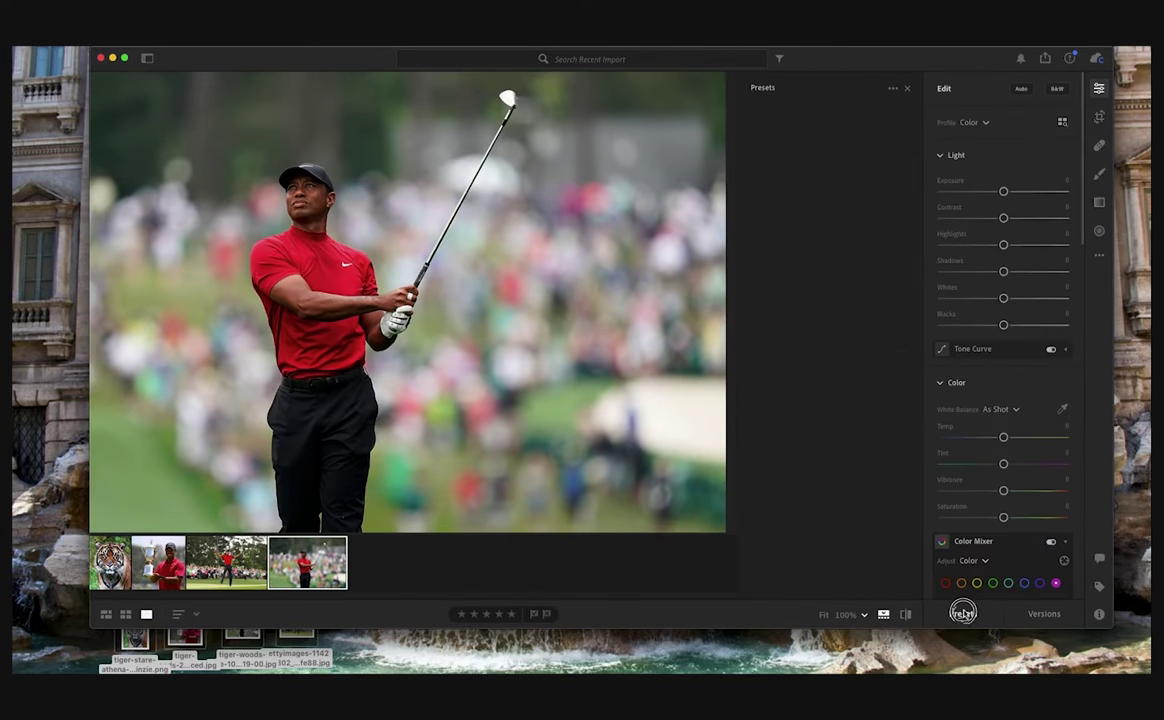
Step: Set the golf swing photo's contrast to +48, highlights to -40, shadows to +50 and vibrance to -13
left_click(963, 612)
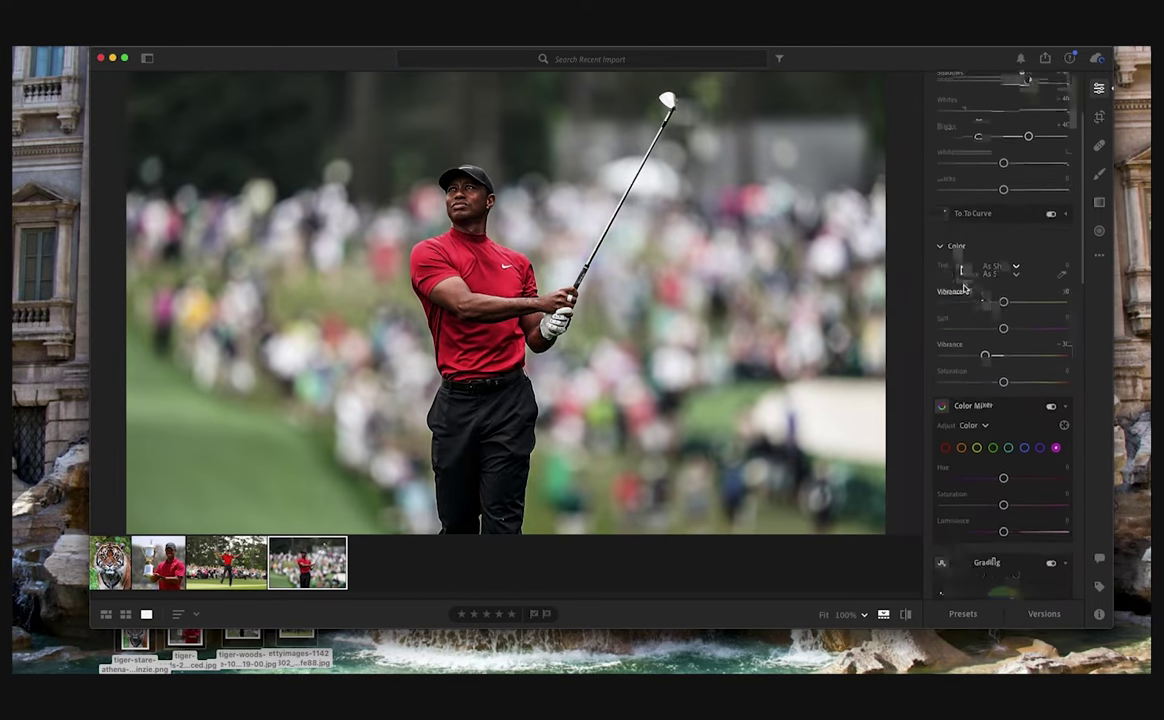
scroll(965, 288, "up", 5)
left_click_drag(1006, 492, 995, 490)
left_click_drag(1028, 218, 1031, 218)
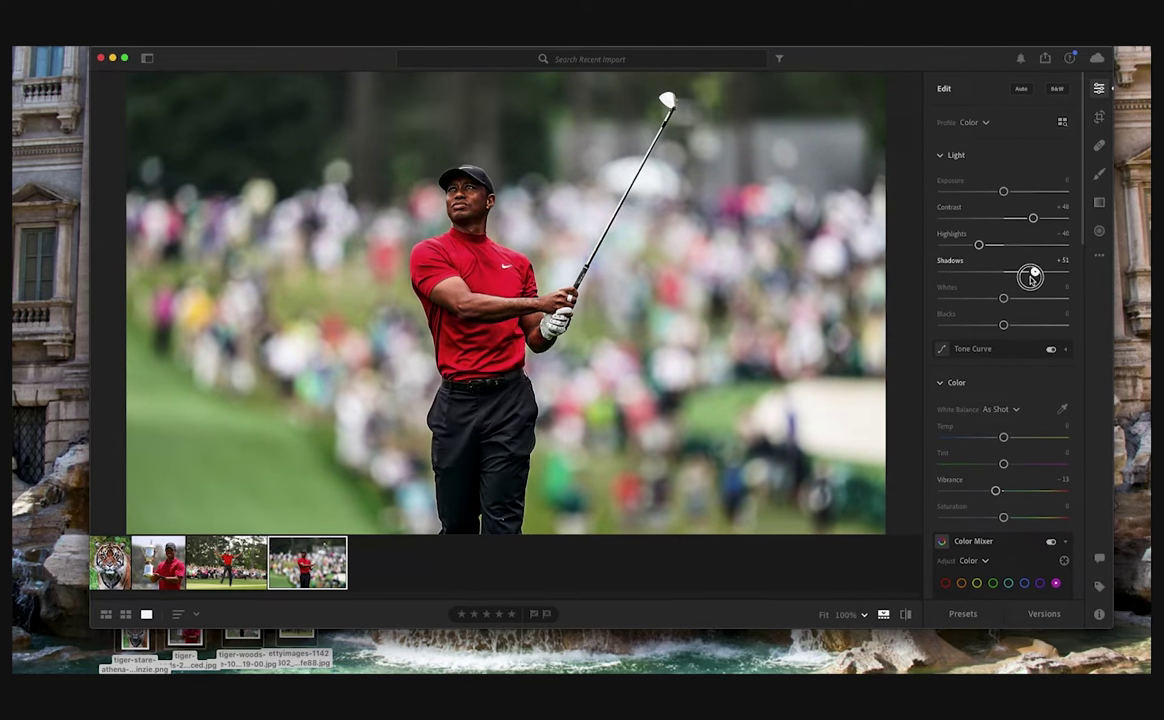
Step: Set texture to +30, clarity to +40, sharpening to 15, noise reduction to 50 and color noise reduction to 30
scroll(1026, 330, "down", 10)
left_click_drag(1003, 409, 1022, 409)
left_click(600, 291)
left_click_drag(665, 293, 815, 392)
scroll(951, 509, "down", 3)
left_click_drag(942, 503, 1003, 504)
left_click_drag(1005, 530, 978, 530)
left_click_drag(956, 476, 958, 478)
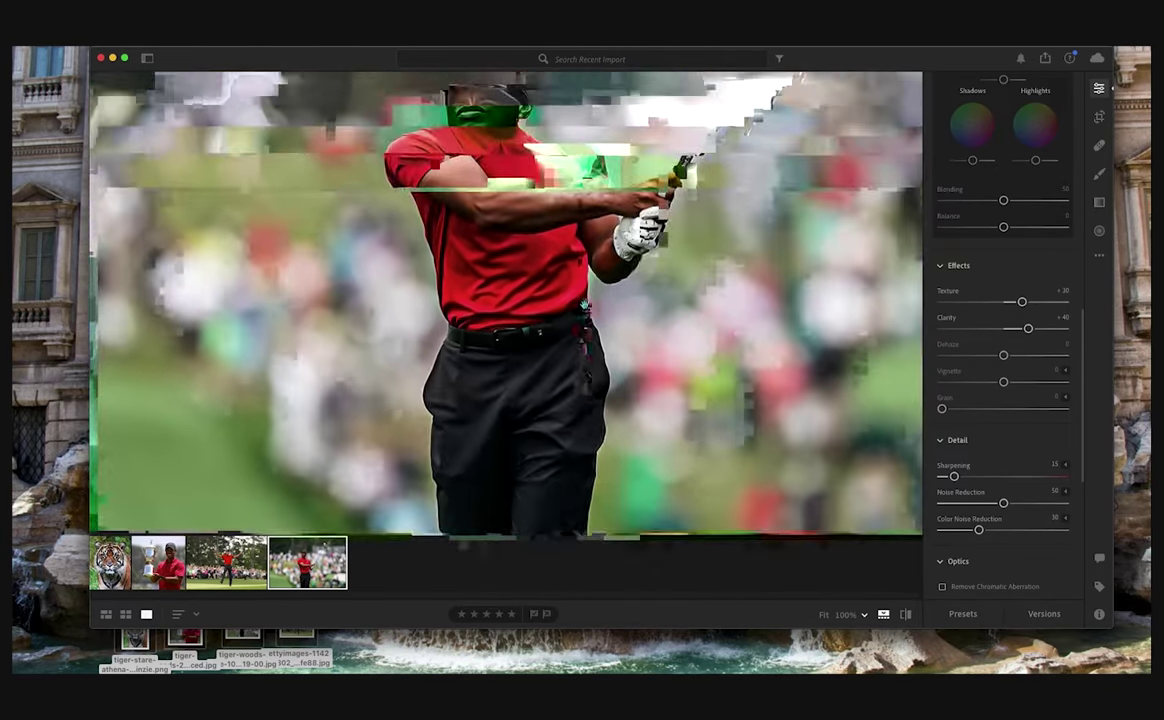
Step: Set whites to +32 and blacks to -26, and copy the edit settings onto the arms-raised celebration photo
scroll(1045, 322, "up", 10)
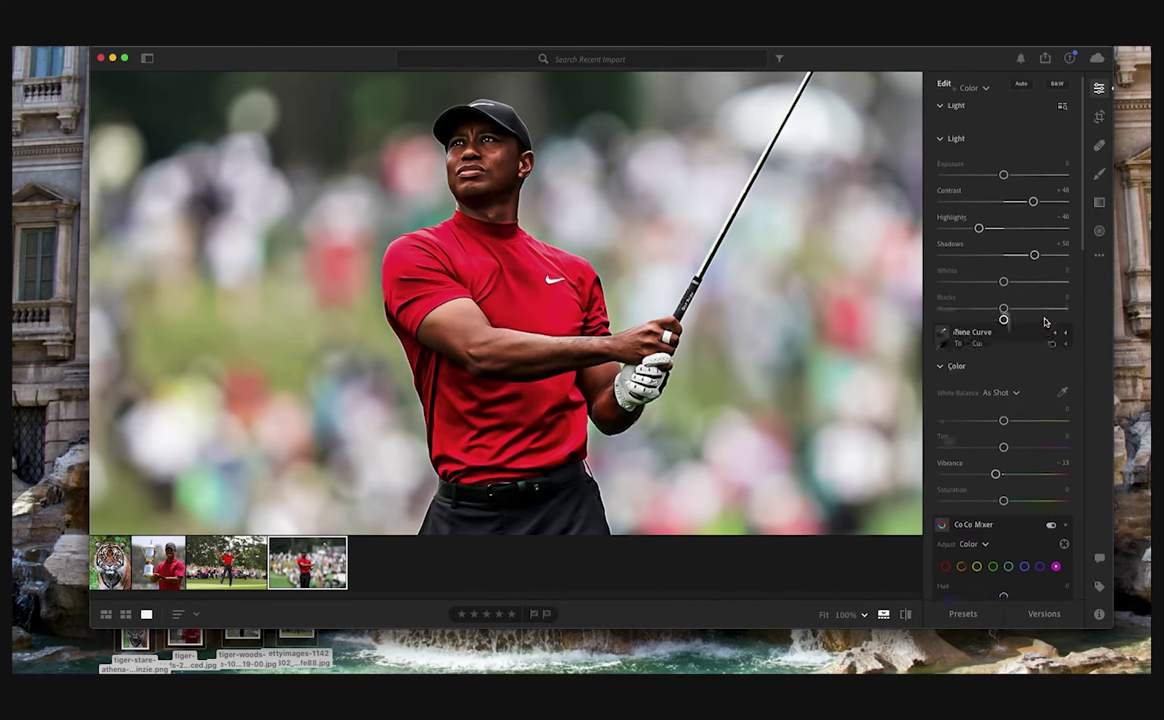
left_click_drag(1003, 325, 977, 325)
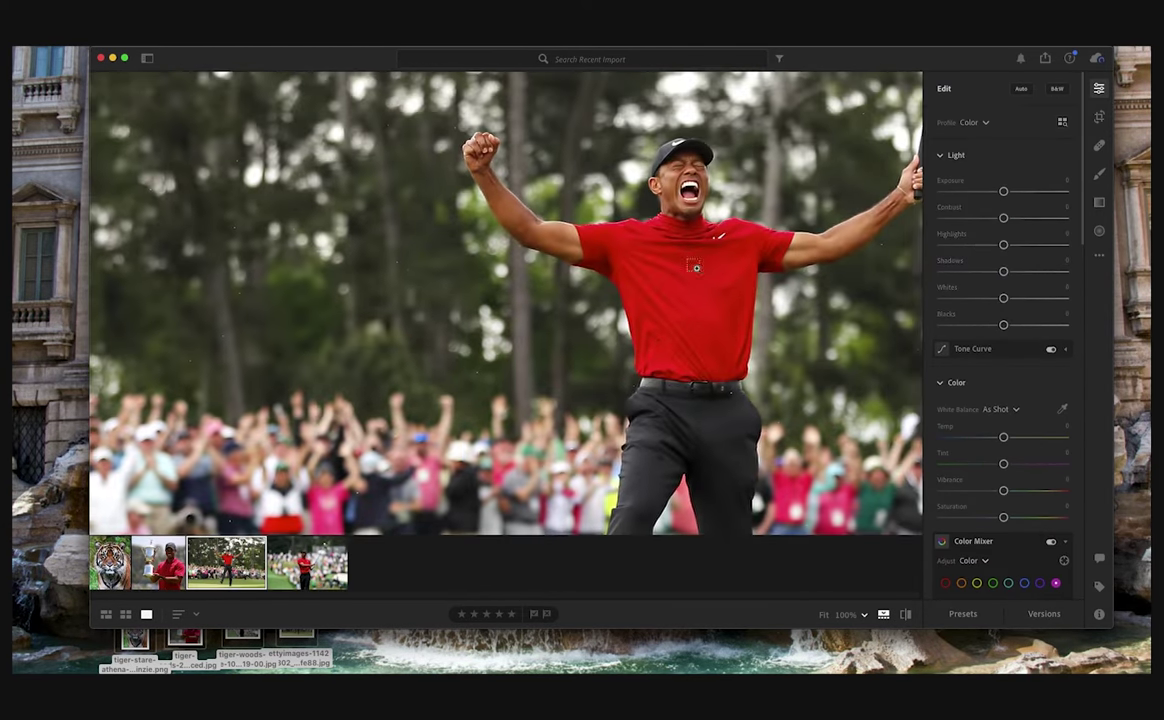
key("super+v")
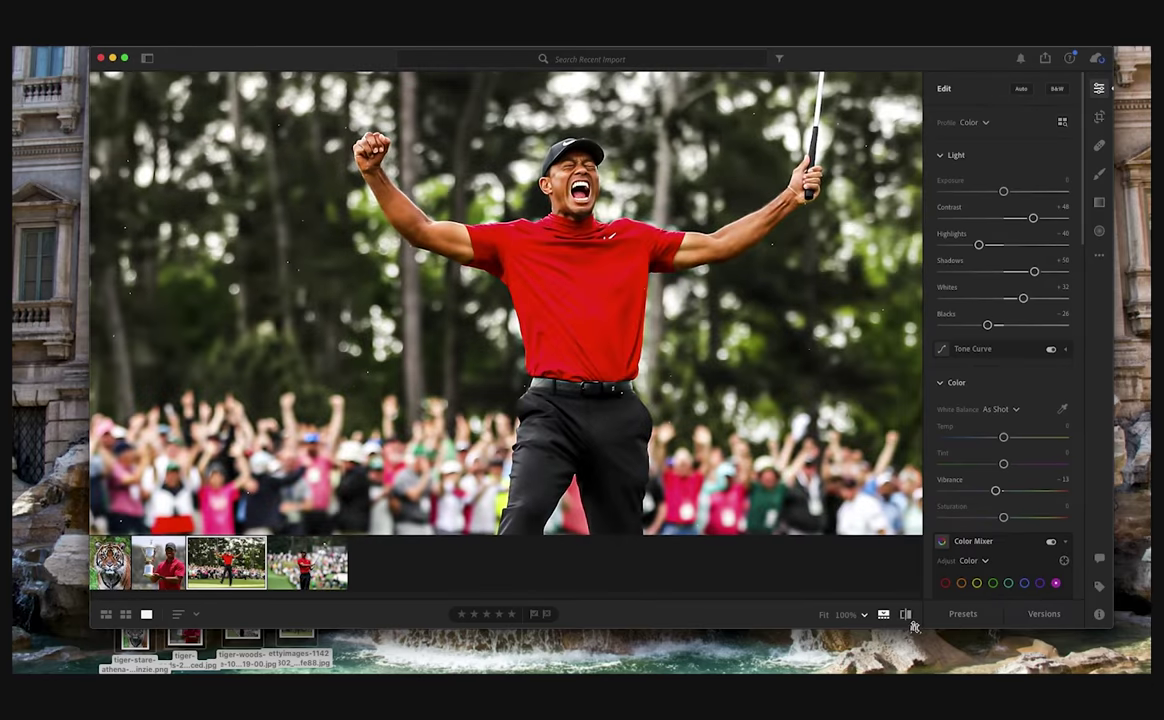
Step: Paste the edit settings onto the trophy photo with exposure raised to +0.26, and onto the tiger photo
key("Left")
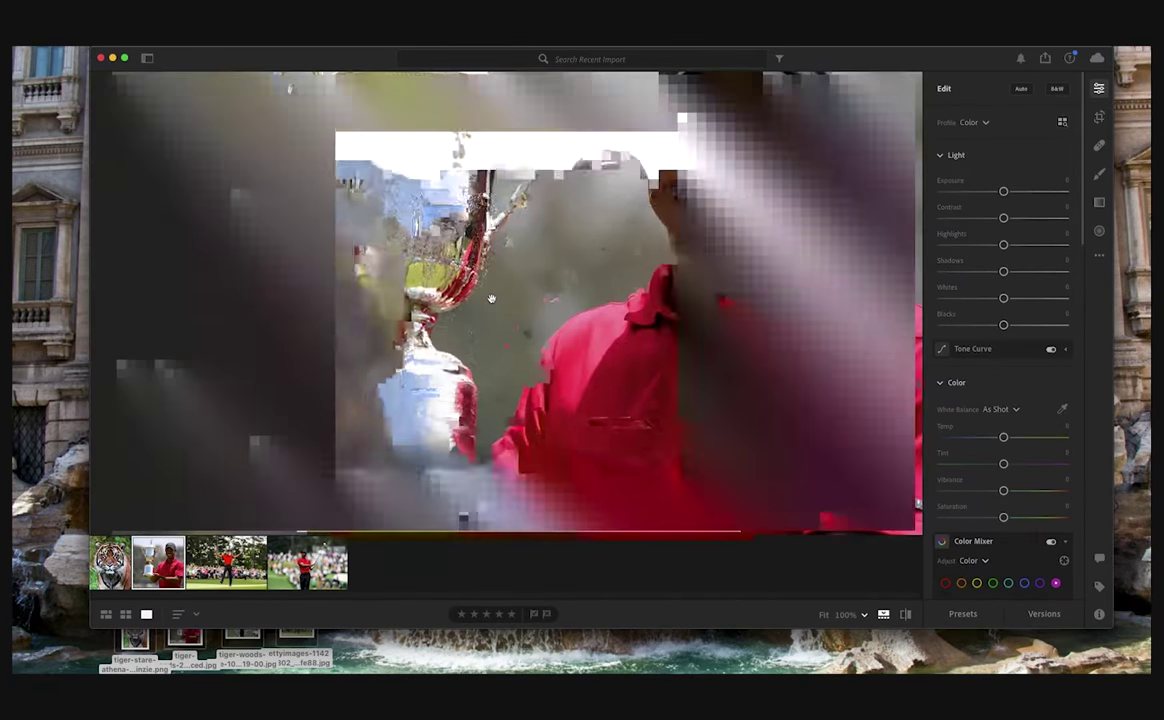
key("super+v")
left_click_drag(1003, 191, 1007, 191)
scroll(560, 245, "up", 5)
scroll(578, 256, "down", 5)
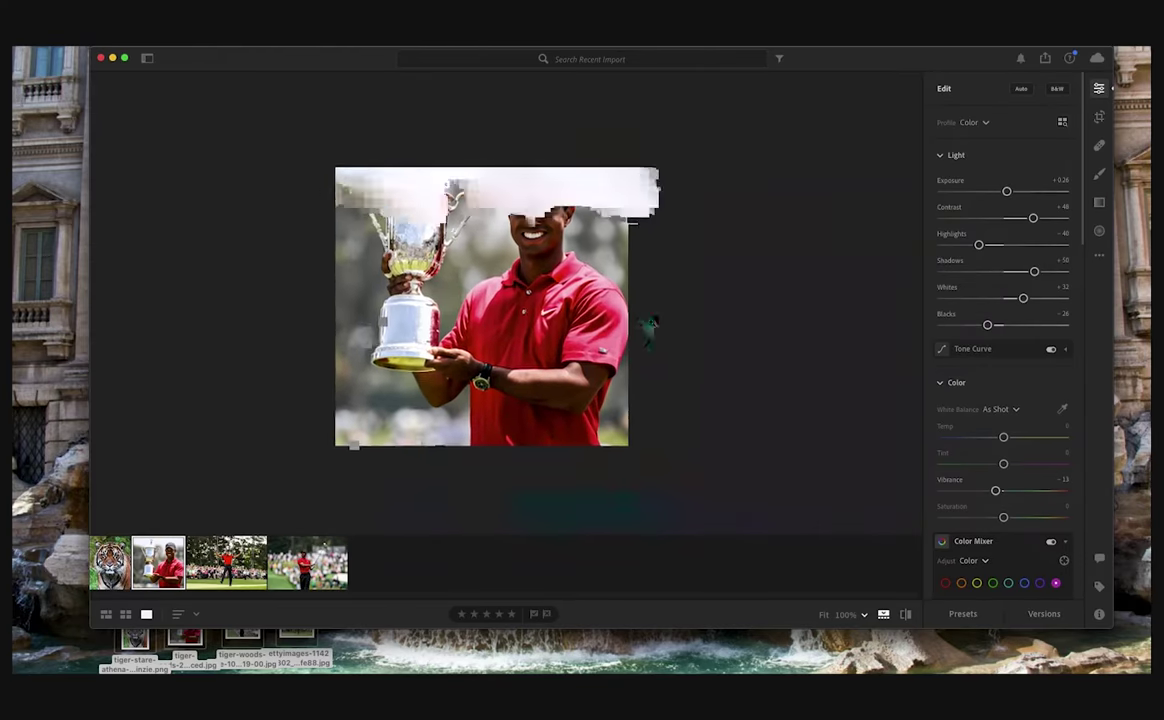
key("Left")
key("super+v")
Step: Set the saturation of green and aqua to -100 in the golf swing photo's Color Mixer
scroll(960, 400, "down", 2)
scroll(1000, 400, "down", 5)
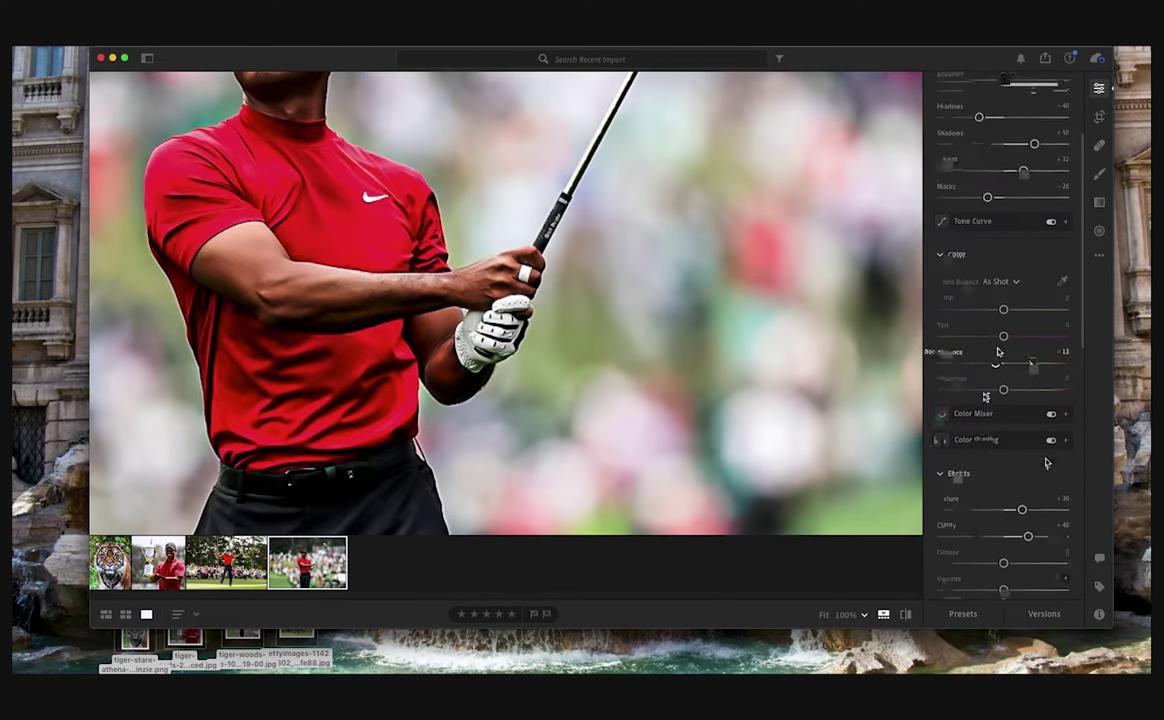
left_click(990, 345)
left_click_drag(1003, 439, 884, 427)
left_click(1008, 382)
left_click_drag(1003, 439, 874, 426)
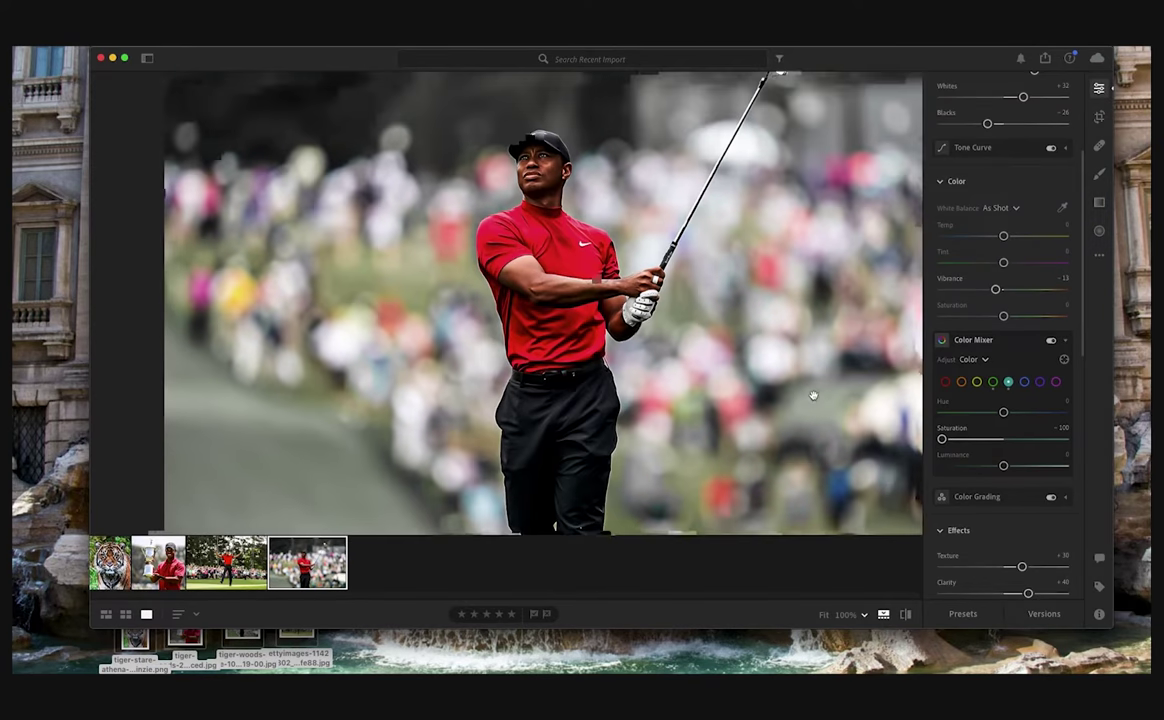
left_click_drag(813, 396, 823, 408)
Step: Set the saturation of blue and yellow to -100 in the golf swing photo's Color Mixer
left_click(1024, 382)
left_click_drag(1003, 439, 856, 486)
left_click_drag(766, 335, 776, 369)
left_click(976, 382)
left_click_drag(1003, 439, 900, 445)
Step: Copy the golf swing photo's desaturated edit settings and paste them onto the arms-raised celebration photo
key("super+c")
left_click(236, 568)
left_click(714, 370)
left_click(714, 366)
key("super+v")
scroll(520, 360, "down", 3)
scroll(556, 542, "up", 2)
Step: Paste the desaturated edit settings onto the trophy photo
left_click(164, 571)
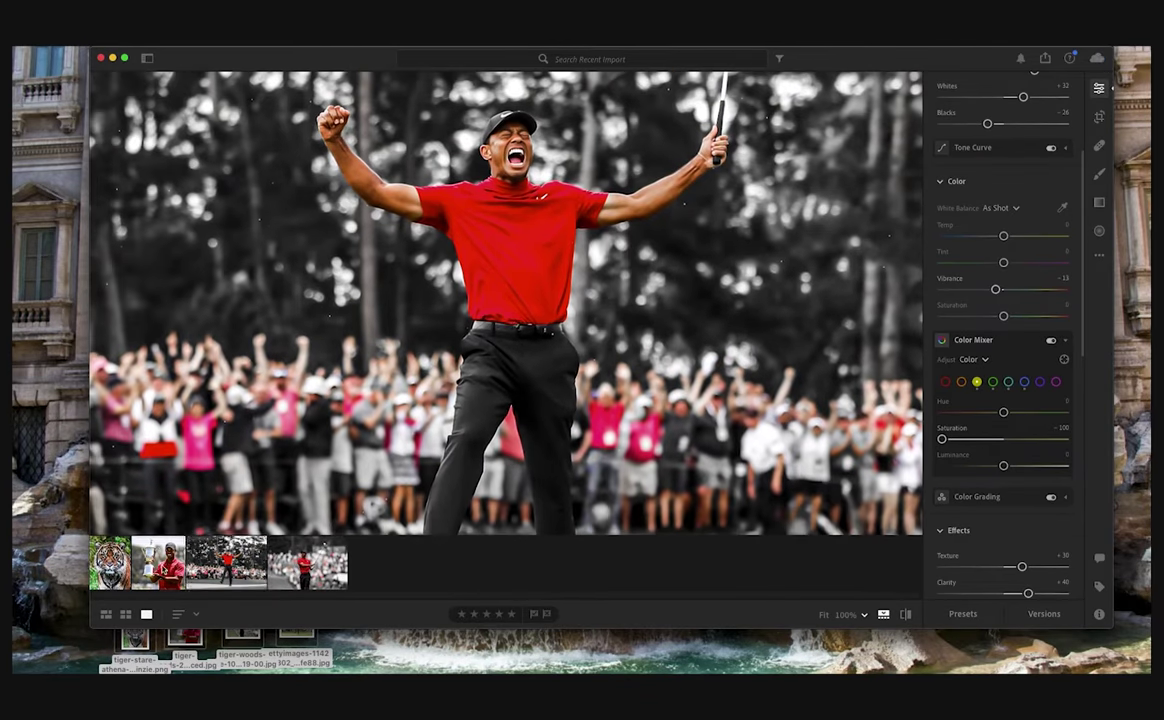
key("Left")
key("z")
key("super+v")
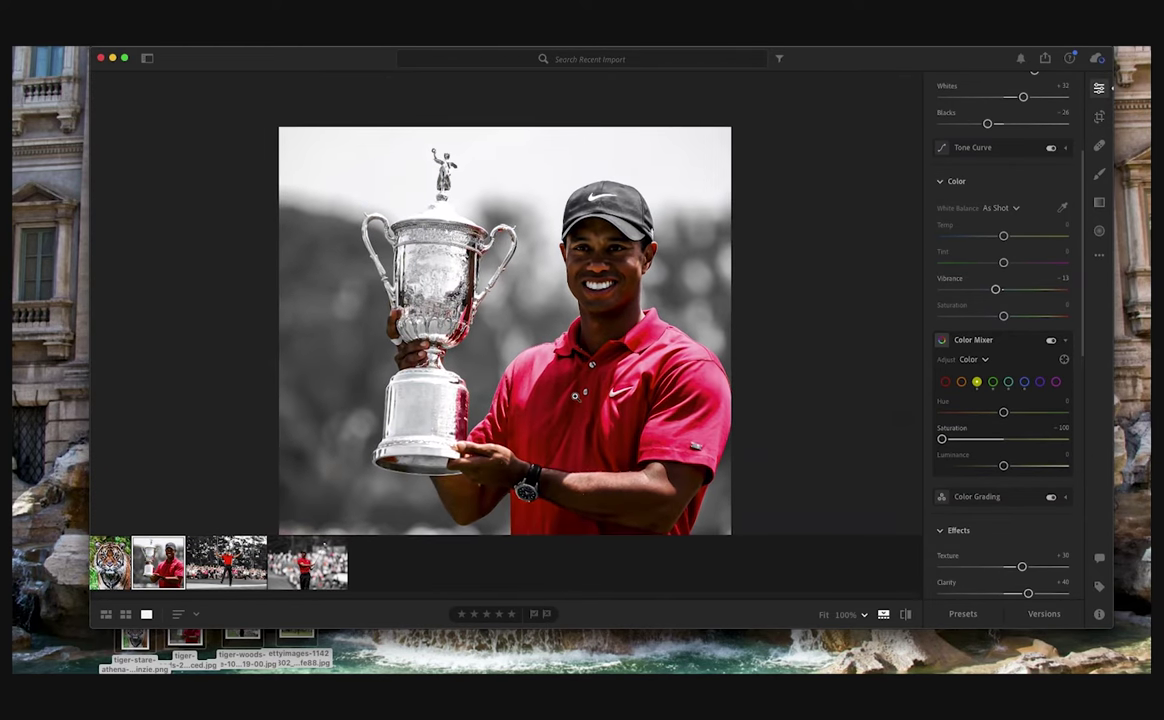
Step: Open the tiger, golf swing, arms-raised and trophy photos in Photoshop for further editing
left_click(117, 565)
left_click(305, 566)
left_click(621, 432)
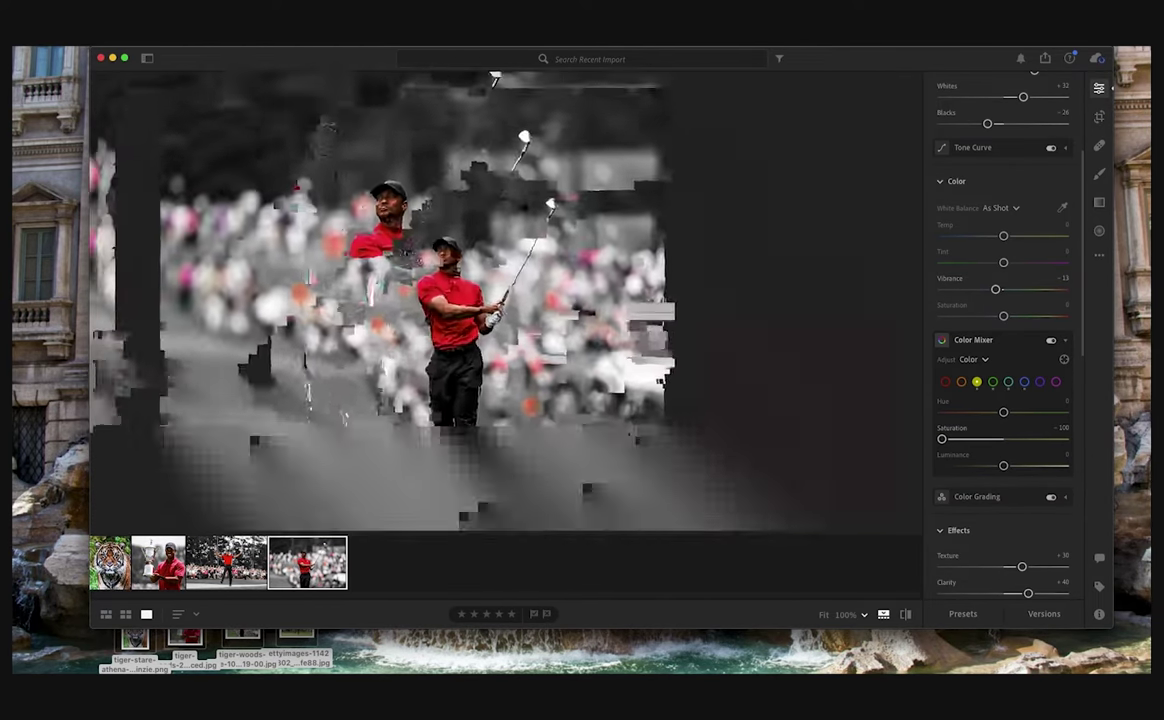
left_click(222, 564)
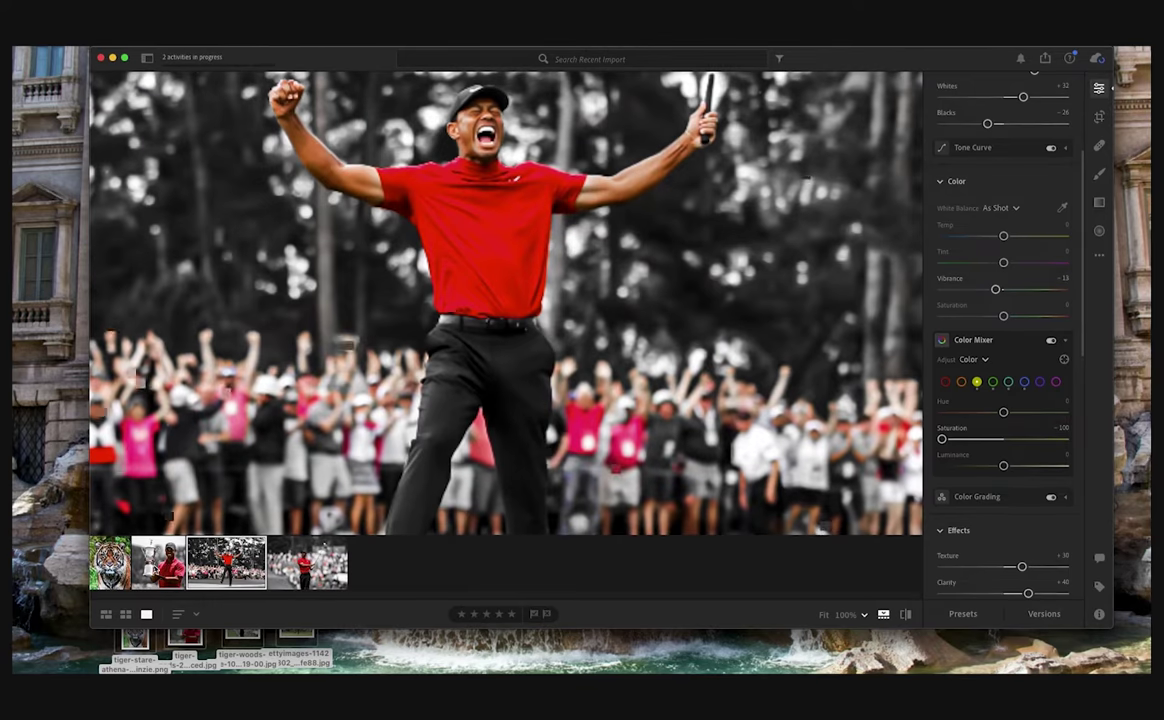
left_click(160, 564)
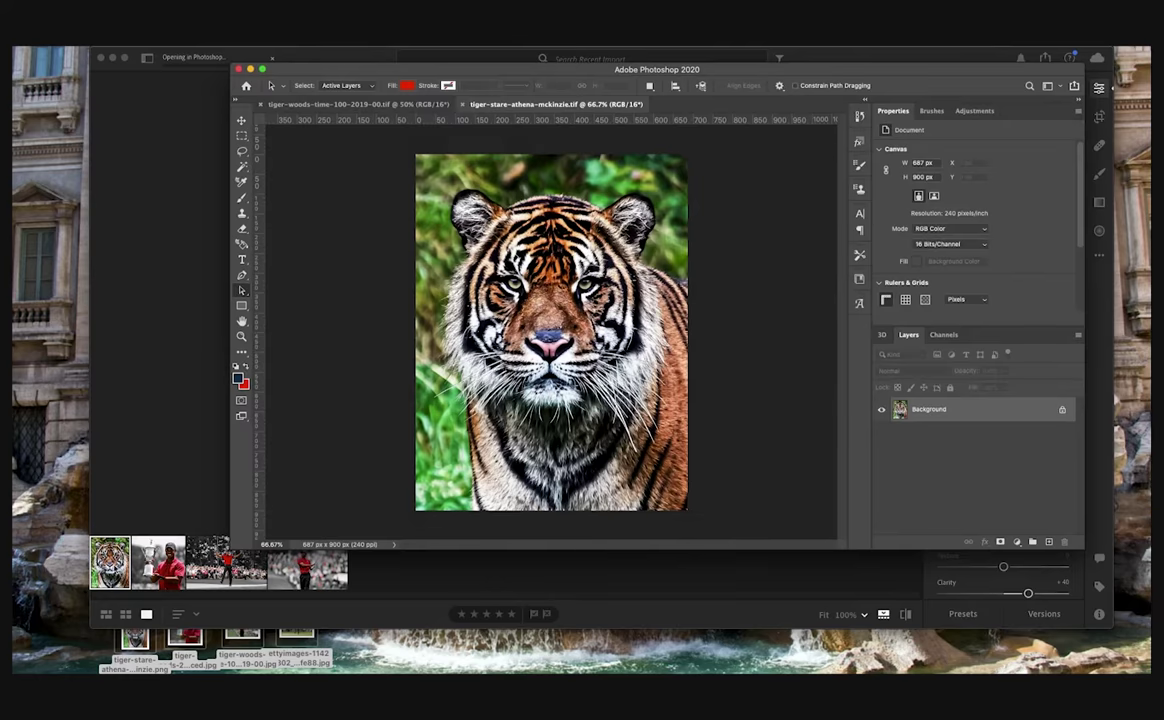
left_click(304, 105)
left_click(730, 105)
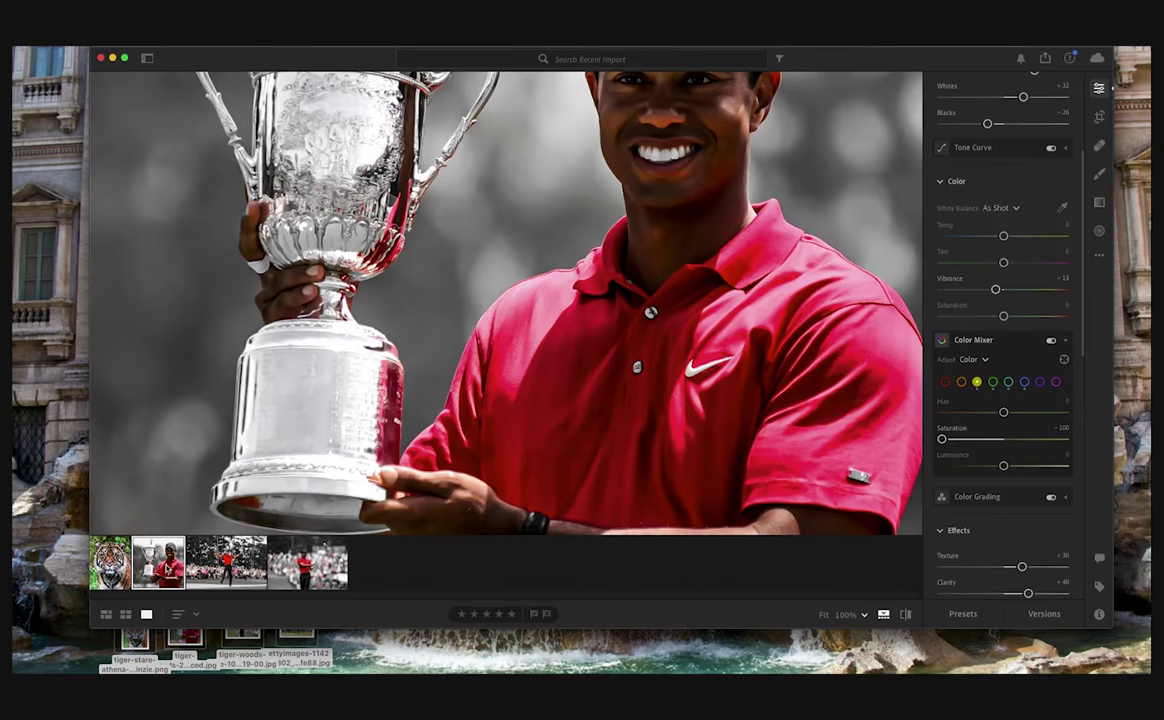
key("super+shift+e")
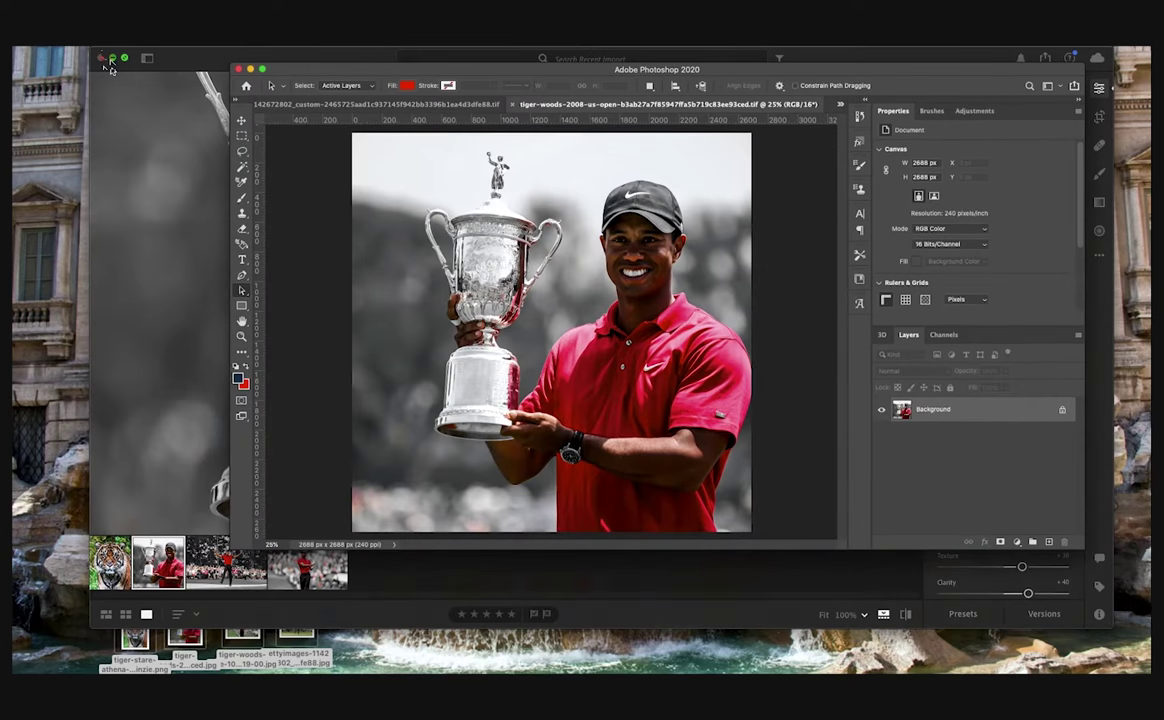
Step: Minimize the Lightroom window and fit the trophy photo in the Photoshop view
left_click(112, 59)
scroll(517, 174, "up", 5)
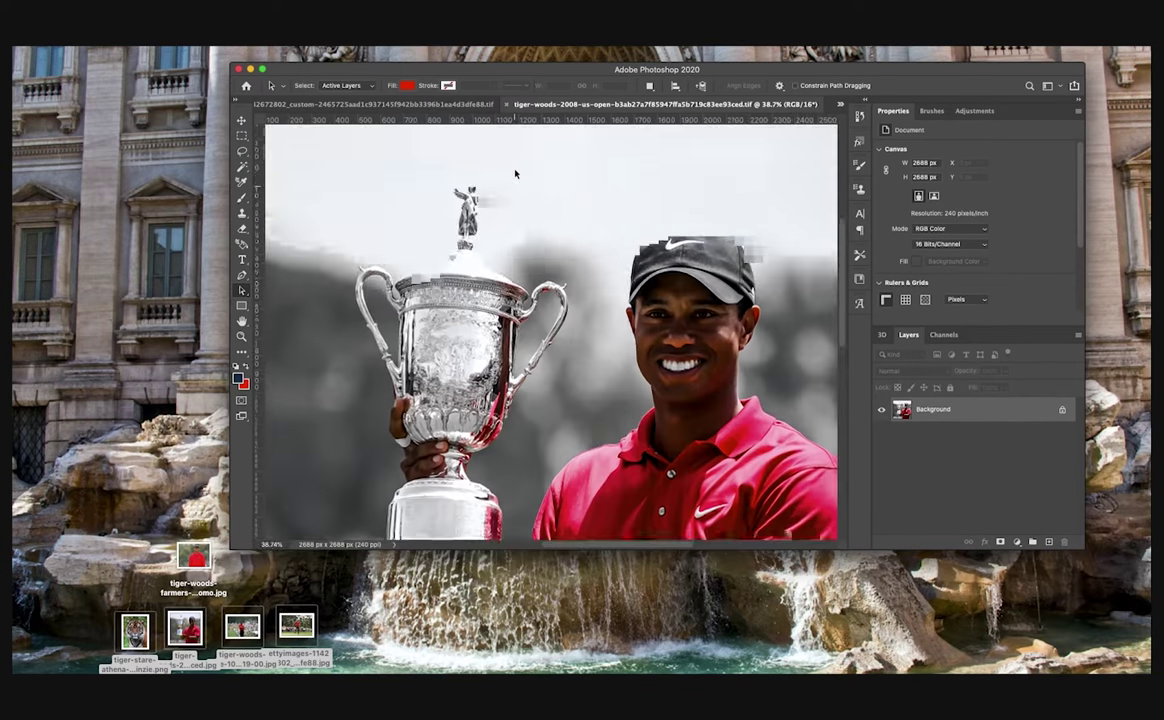
scroll(517, 174, "down", 5)
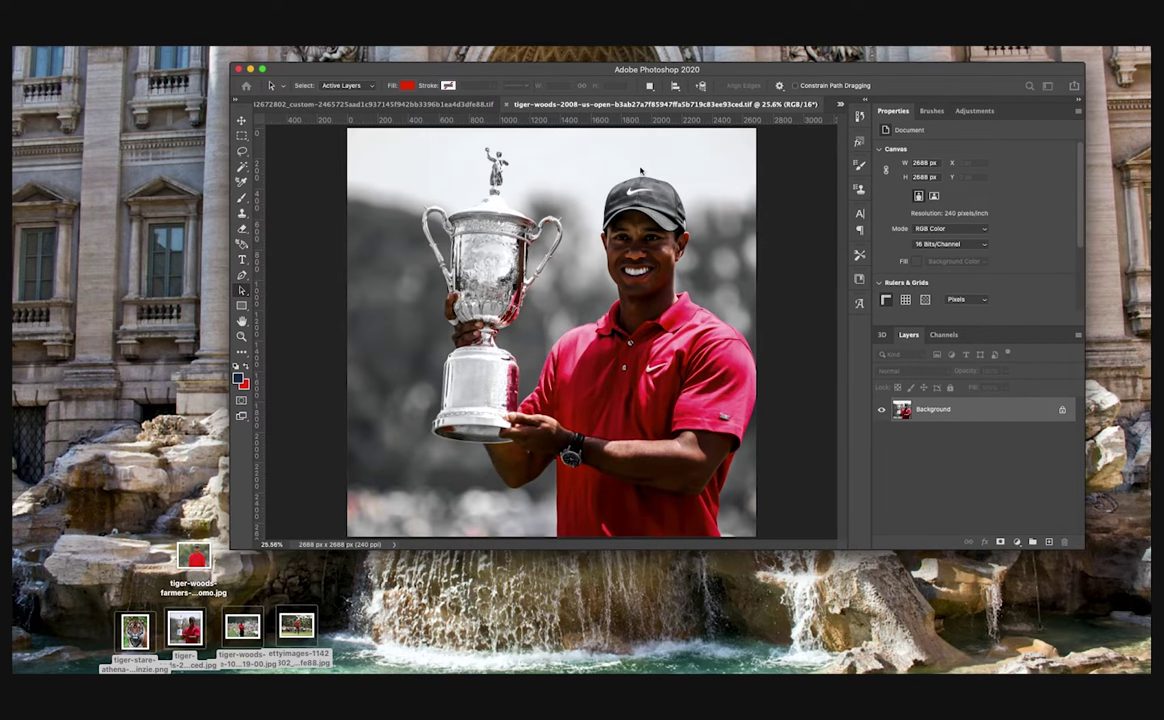
Step: Create a new 8 × 10 inch RGB document at 300 ppi with a white background and an artboard
key("super+n")
left_click(647, 270)
left_click(985, 409)
left_click(971, 434)
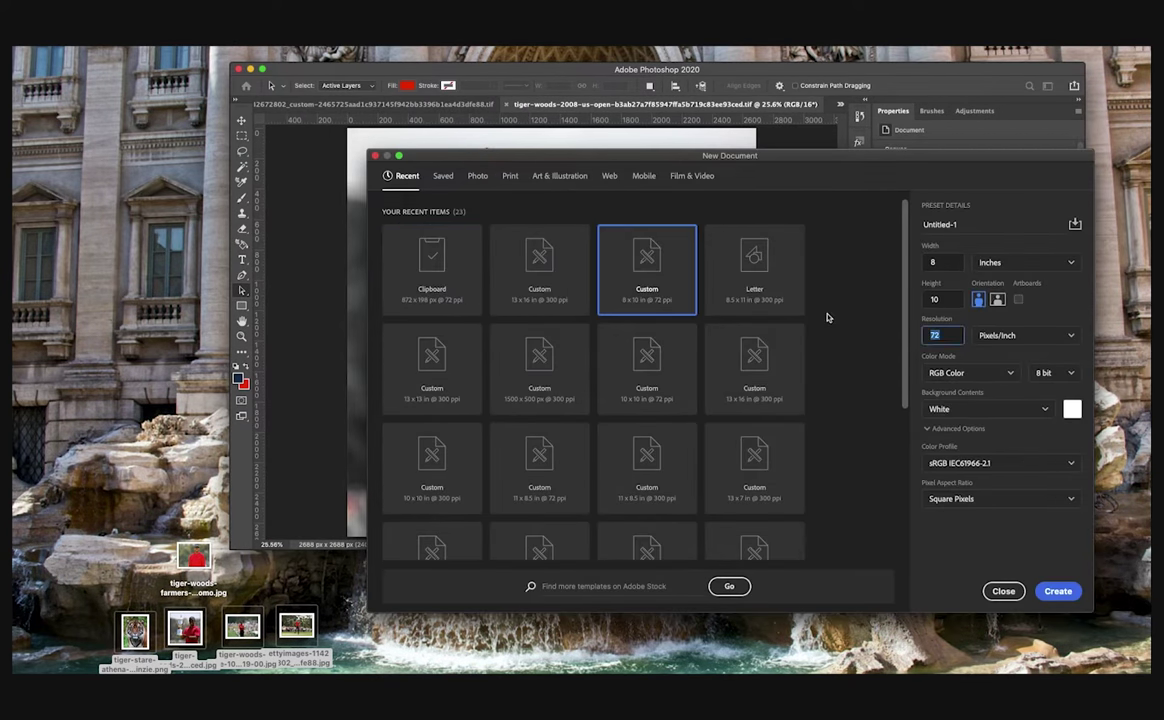
left_click(1018, 299)
left_click(1058, 591)
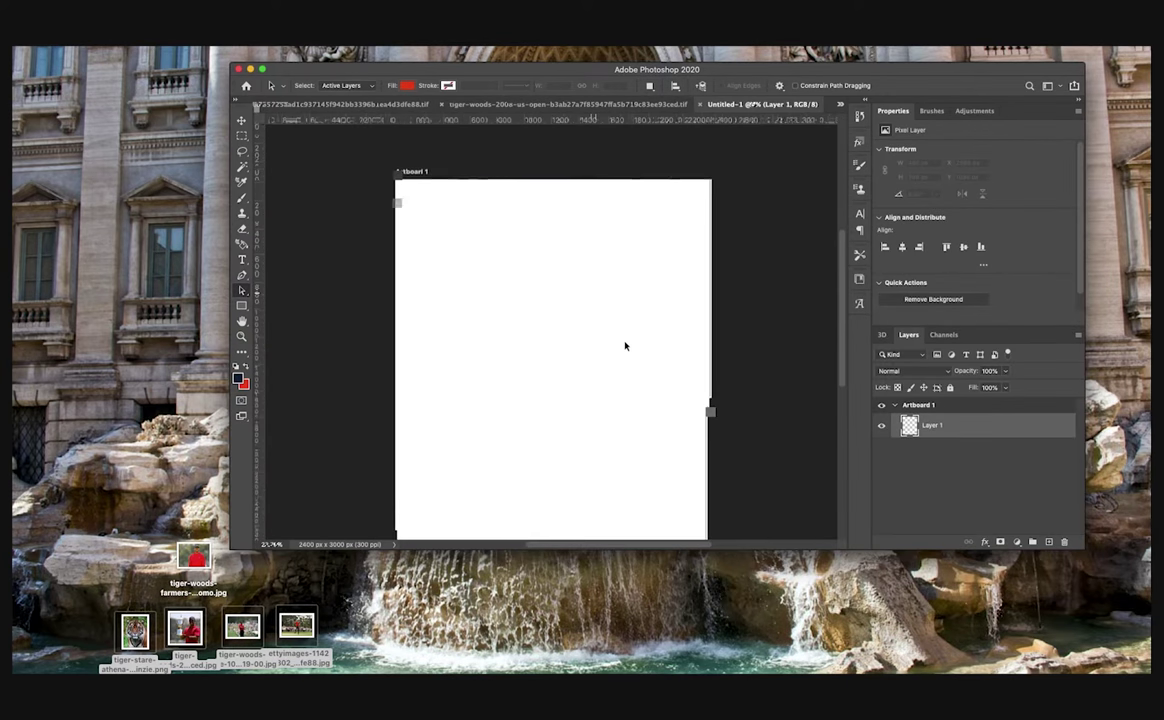
Step: Copy the trophy photo onto the new artboard as a smart object and close its original document
left_click(628, 104)
key("super+a")
key("super+c")
left_click(840, 104)
left_click(842, 154)
key("super+v")
right_click(957, 426)
left_click(999, 324)
left_click(517, 106)
key("super+w")
Step: Copy the arms-raised photo onto the artboard as a smart object and close its original document
left_click(620, 107)
left_click(840, 104)
left_click(822, 140)
key("super+v")
right_click(1007, 419)
left_click(928, 320)
left_click(543, 107)
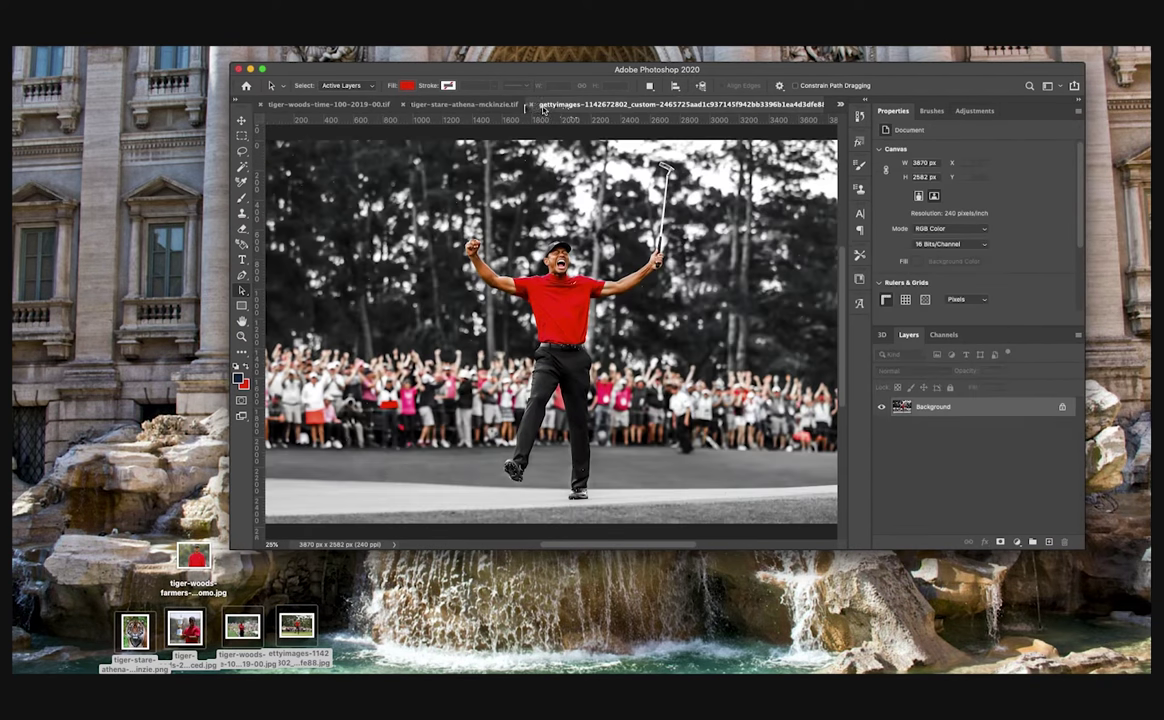
key("super+w")
Step: Copy the tiger photo onto the artboard, convert it to a smart object and scale it up
left_click(545, 108)
key("super+a")
key("super+c")
left_click(727, 105)
key("super+v")
right_click(978, 427)
left_click(992, 318)
key("super+t")
left_click_drag(591, 327, 662, 320)
left_click(789, 86)
Step: Copy the golf swing photo onto the artboard as a smart object, and scale it up and reposition it
left_click(357, 105)
key("super+a")
key("super+c")
left_click(727, 105)
key("super+v")
right_click(979, 426)
left_click(992, 318)
key("super+t")
left_click_drag(656, 328, 735, 318)
left_click_drag(620, 300, 607, 306)
left_click(789, 86)
Step: Hide the three golfer layers and move the tiger layer to the bottom of the artboard's layer stack
left_click(881, 426)
left_click(881, 474)
left_click(881, 498)
left_click_drag(960, 426, 951, 503)
Step: Enlarge the tiger to about 3703 × 4851 px so its face fills the artboard, and lower its fill to 25%
key("ctrl+t")
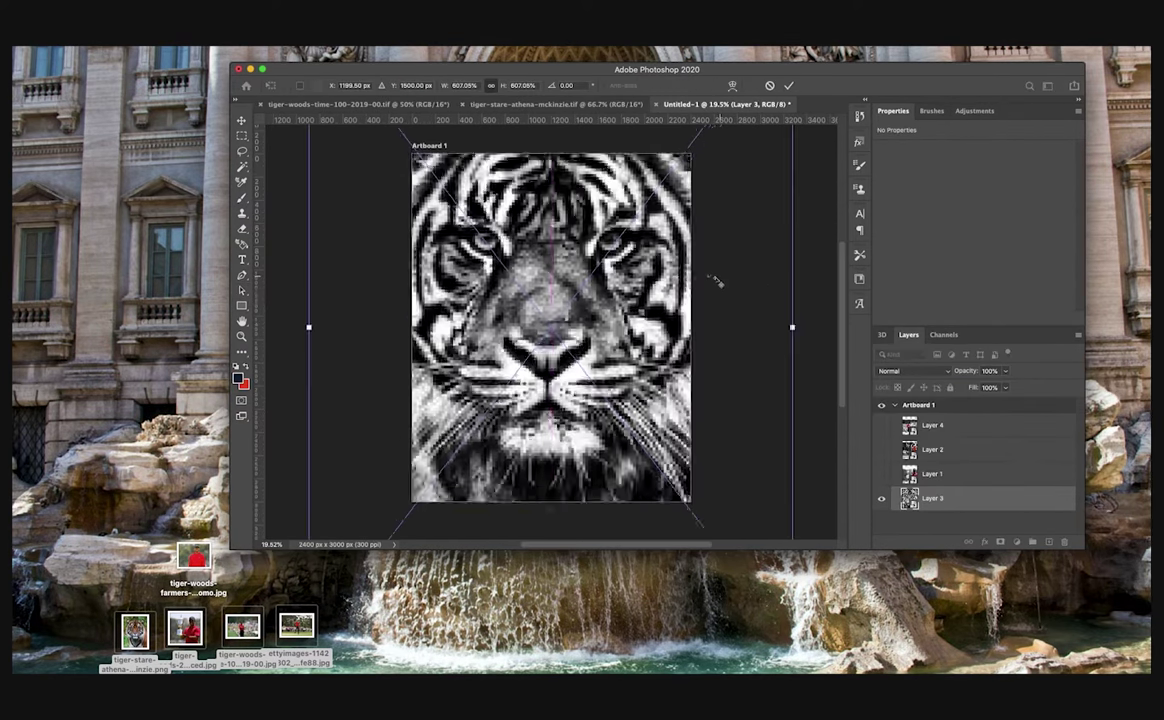
left_click_drag(790, 338, 766, 320)
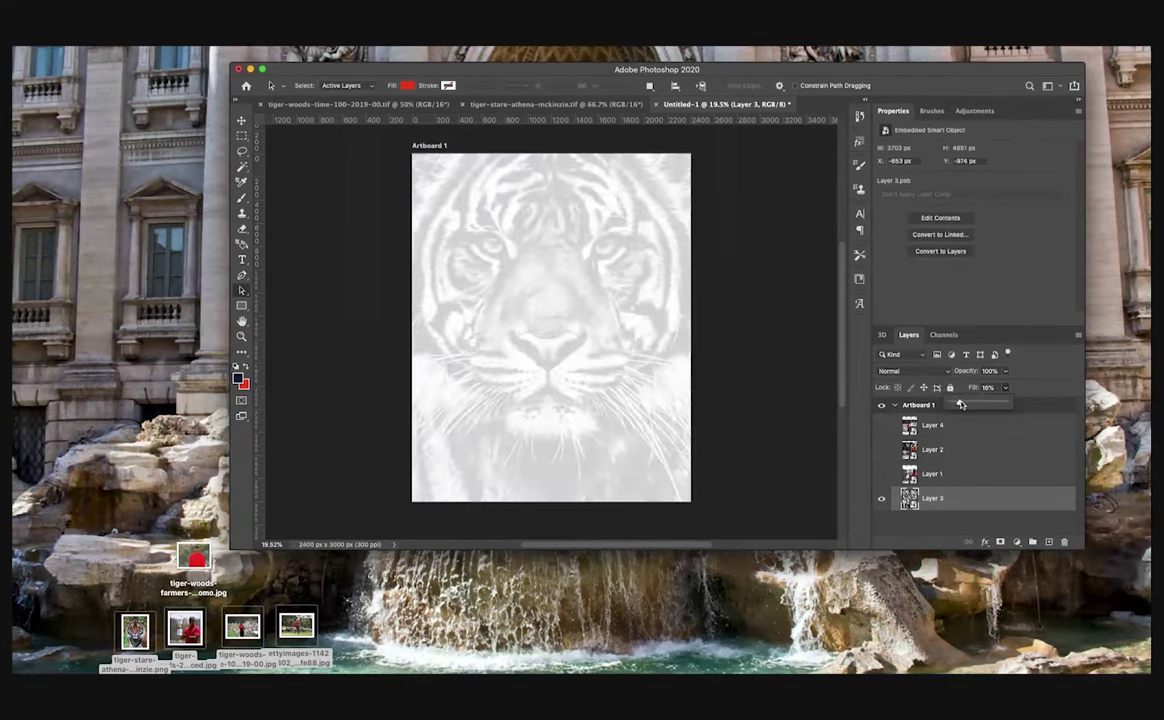
left_click_drag(961, 403, 961, 397)
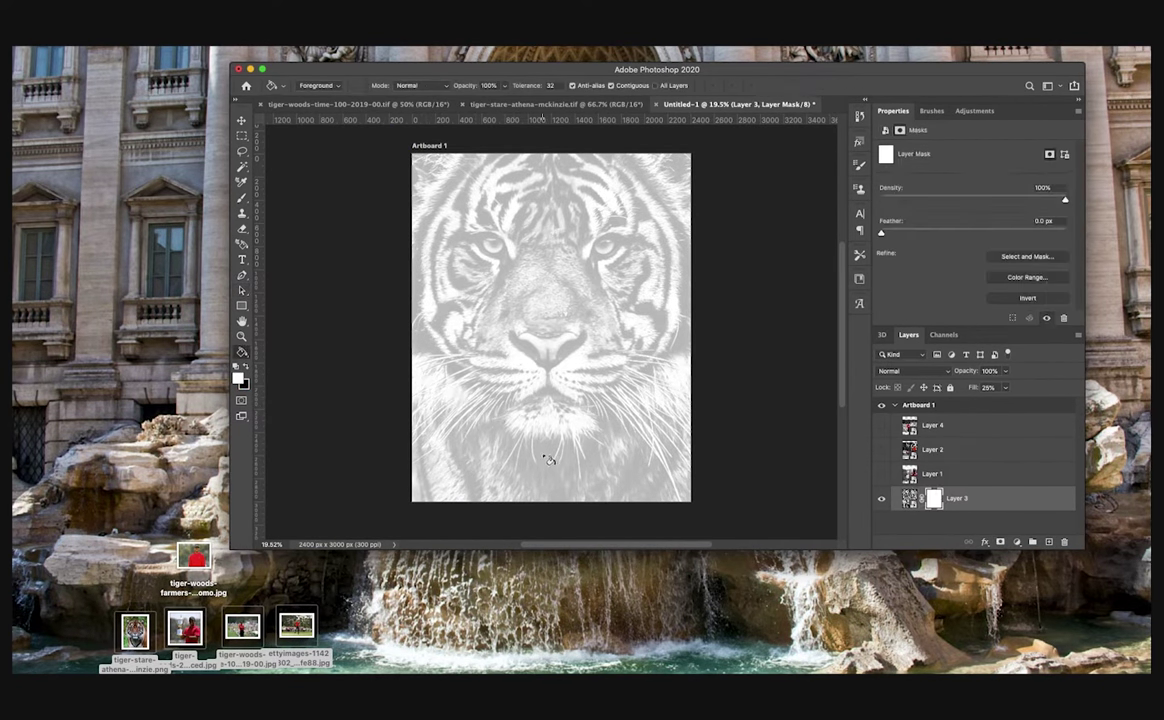
Step: Fade out the lower part of the tiger with a vertical black-to-white gradient on its layer mask
mouse_move(548, 499)
left_mouse_down()
mouse_move(572, 247)
mouse_move(556, 147)
left_mouse_up()
scroll(556, 147, "up", 2)
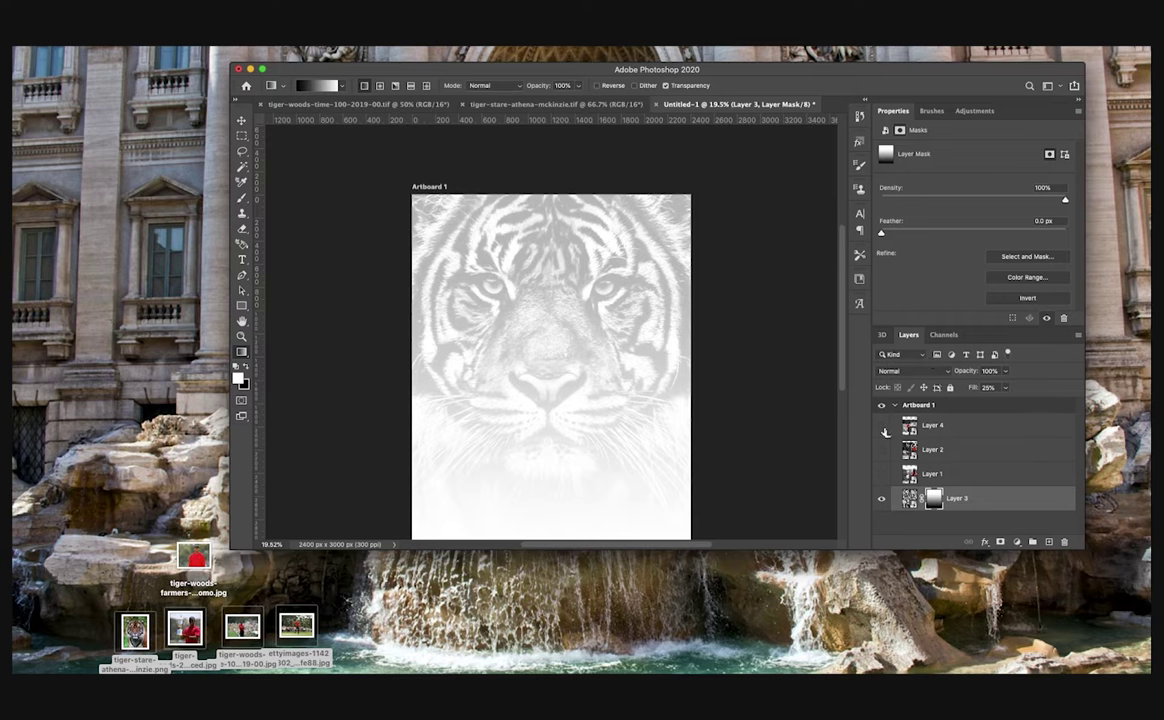
Step: Show the arms-raised photo layer and open its smart object contents for editing
left_click(883, 450)
double_click(909, 450)
scroll(620, 330, "up", 5)
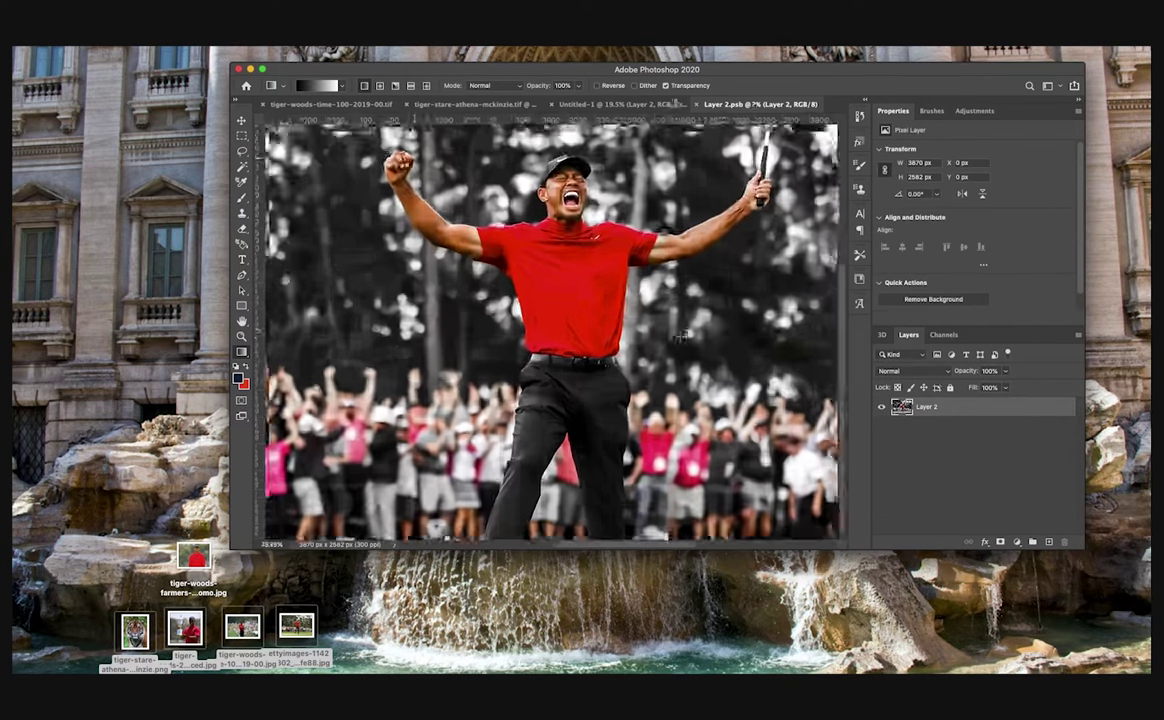
Step: Start a Pen path at the golfer's standing foot and bring it up to the outer trouser leg
scroll(685, 352, "down", 8)
scroll(685, 352, "up", 3)
key("p")
scroll(552, 474, "up", 5)
left_click(584, 477)
left_click(709, 473)
left_click(706, 402)
left_click_drag(710, 350, 719, 320)
scroll(720, 325, "up", 5)
Step: Continue the Pen path up the outer edge of the golfer's lower trouser leg
left_click_drag(722, 460, 721, 436)
scroll(721, 430, "up", 5)
scroll(712, 330, "down", 5)
left_click_drag(712, 289, 703, 258)
scroll(708, 285, "up", 6)
left_click_drag(697, 320, 690, 303)
scroll(702, 335, "up", 5)
scroll(702, 335, "up", 2)
left_click_drag(698, 356, 703, 328)
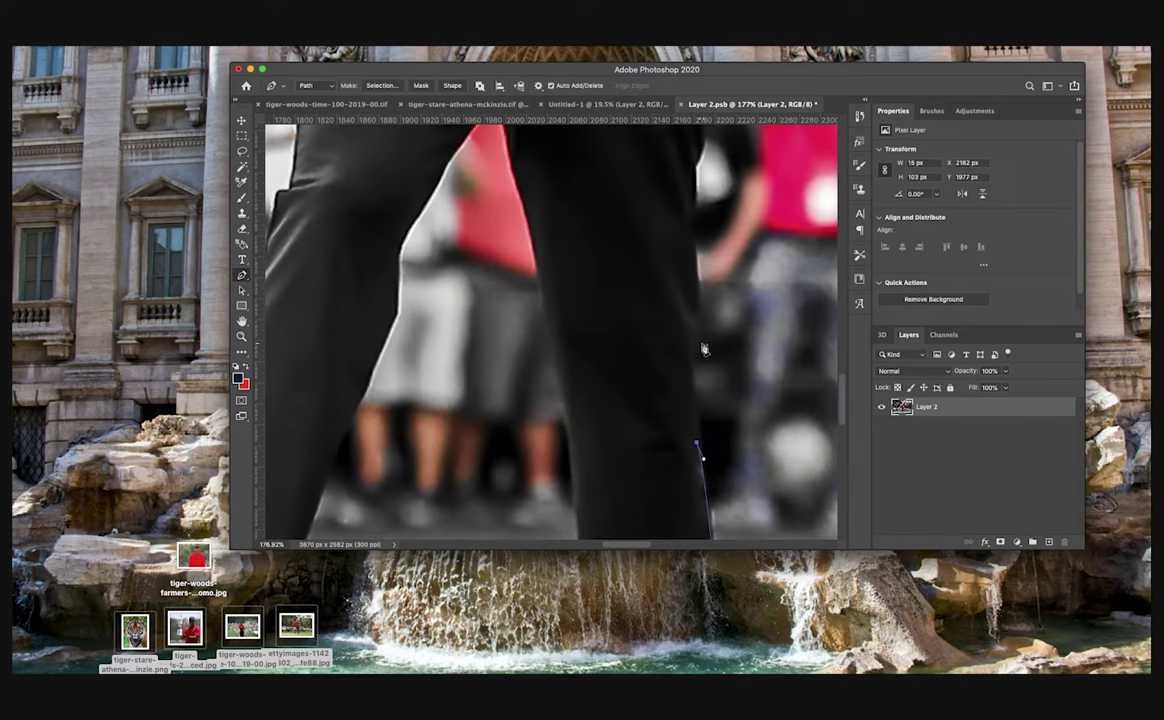
Step: Continue the Pen path up the golfer's outer thigh and around the hip to the belt
scroll(692, 262, "up", 5)
mouse_move(694, 278)
left_mouse_down()
mouse_move(691, 258)
mouse_move(697, 268)
left_mouse_up()
left_click(691, 330)
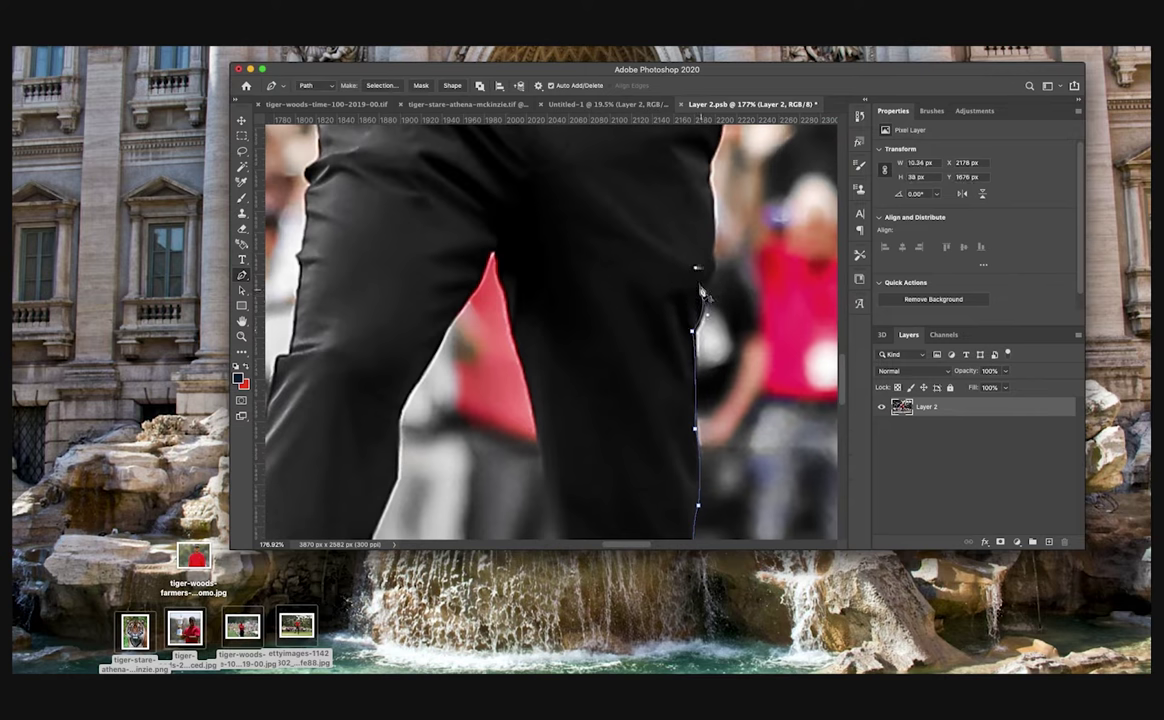
scroll(705, 270, "up", 3)
scroll(701, 281, "up", 3)
left_click_drag(701, 282, 658, 240)
scroll(605, 215, "up", 3)
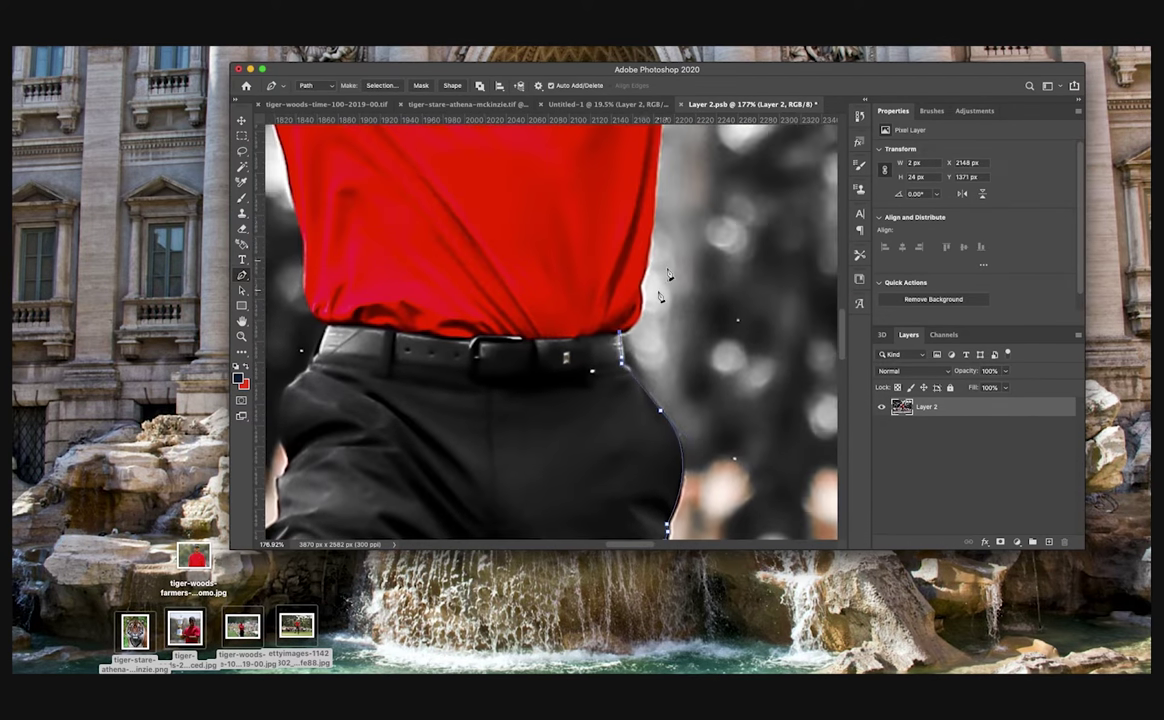
Step: Extend the Pen path up the side of the red shirt to the armpit and along the sleeve's underside
scroll(600, 260, "up", 4)
scroll(655, 338, "up", 5)
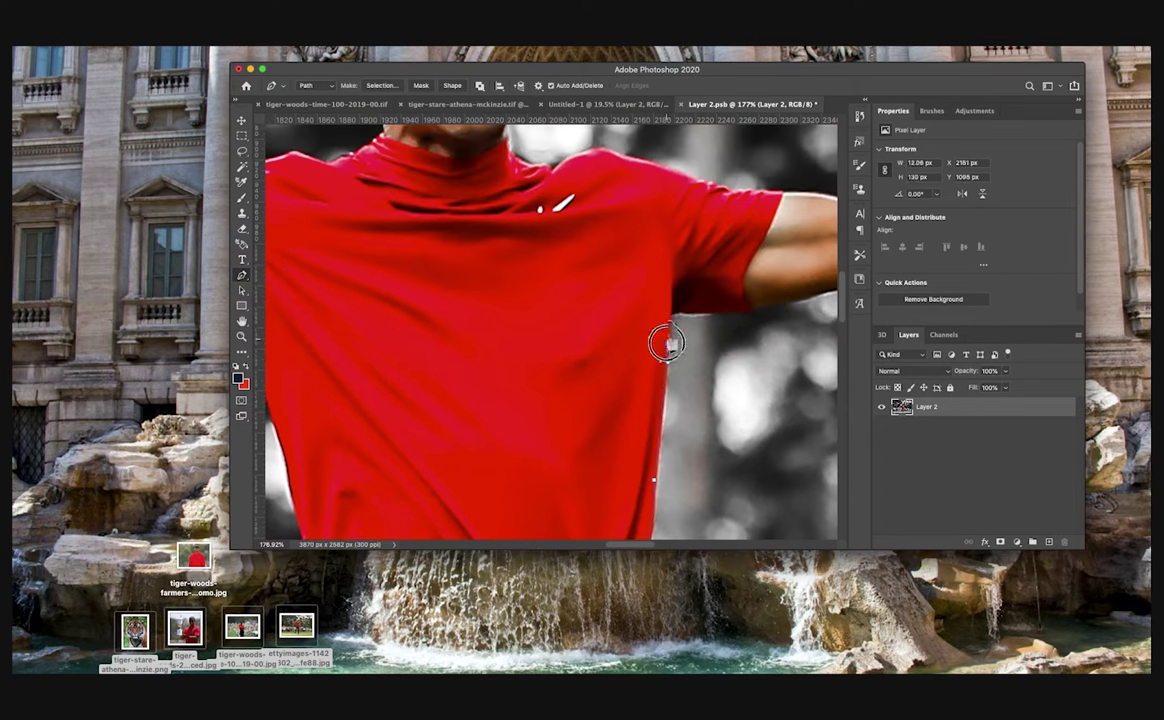
left_click(693, 313)
left_click(706, 312)
left_click(755, 310)
Step: Trace the underside of the club-holding arm with the Pen path, from the sleeve along the forearm
scroll(755, 314, "up", 4)
scroll(728, 361, "right", 4)
left_click_drag(622, 409, 671, 391)
left_click(622, 409, "alt")
scroll(629, 378, "right", 4)
left_click_drag(585, 401, 601, 391)
left_click(585, 401, "alt")
scroll(694, 374, "up", 3)
left_click_drag(694, 373, 749, 301)
left_click(694, 373, "alt")
Step: Carry the Pen path past the wrist and around the knuckles of the gripping hand to the club grip
scroll(690, 380, "right", 4)
scroll(690, 380, "up", 3)
left_click(623, 406, "alt")
left_click_drag(623, 406, 687, 353)
left_click(664, 371, "alt")
left_click_drag(745, 315, 747, 278)
left_click(740, 280)
left_click(742, 228)
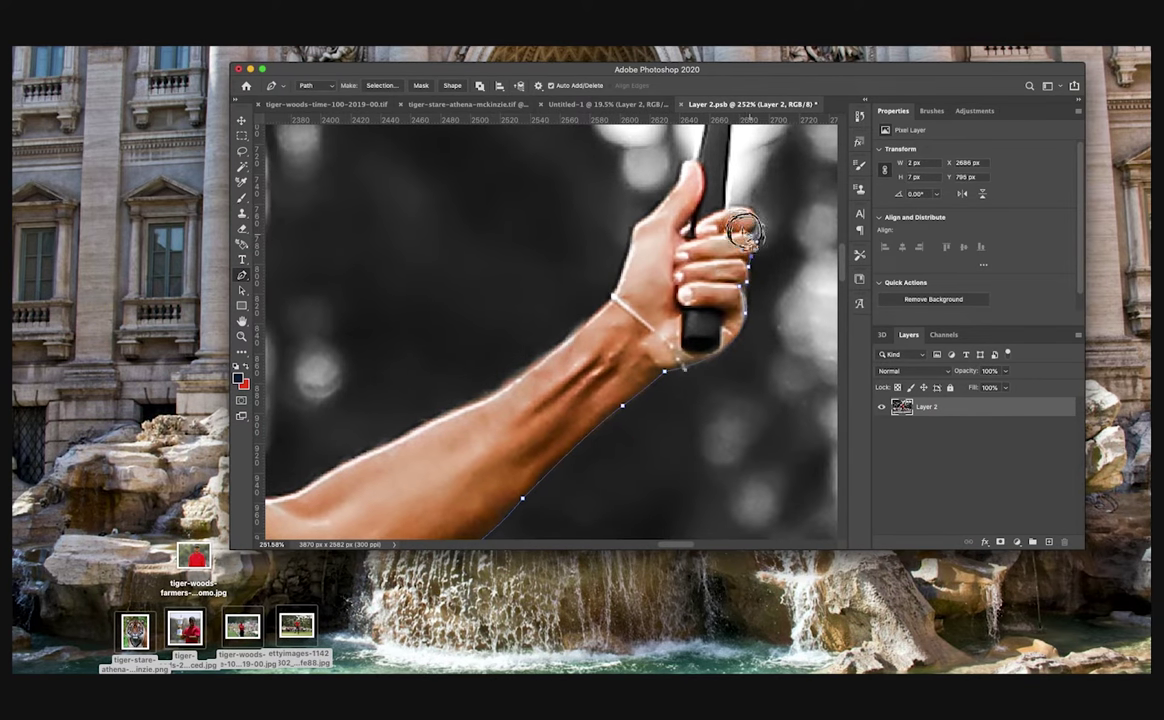
scroll(745, 235, "up", 3)
scroll(740, 245, "right", 3)
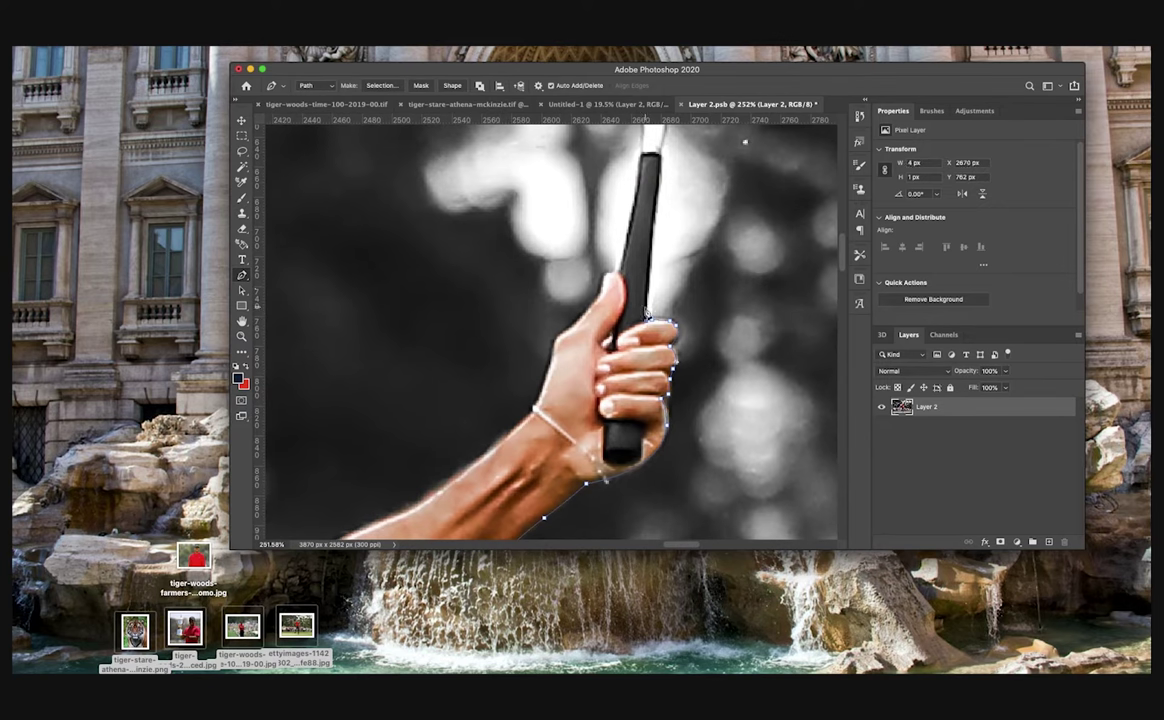
left_click(649, 318, "alt")
Step: Extend the Pen path up the near edge of the club's grip and shaft to the putter neck
scroll(650, 294, "up", 4)
left_click_drag(633, 328, 634, 320)
scroll(632, 322, "up", 6)
scroll(622, 292, "down", 3)
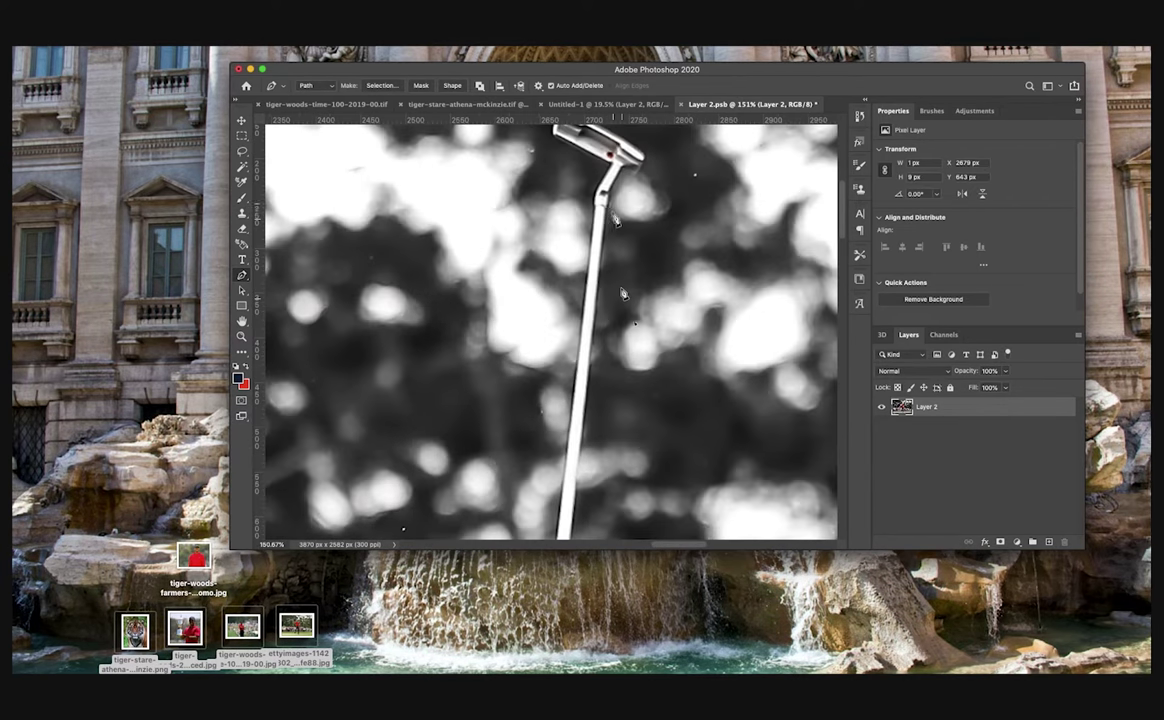
scroll(608, 213, "up", 5)
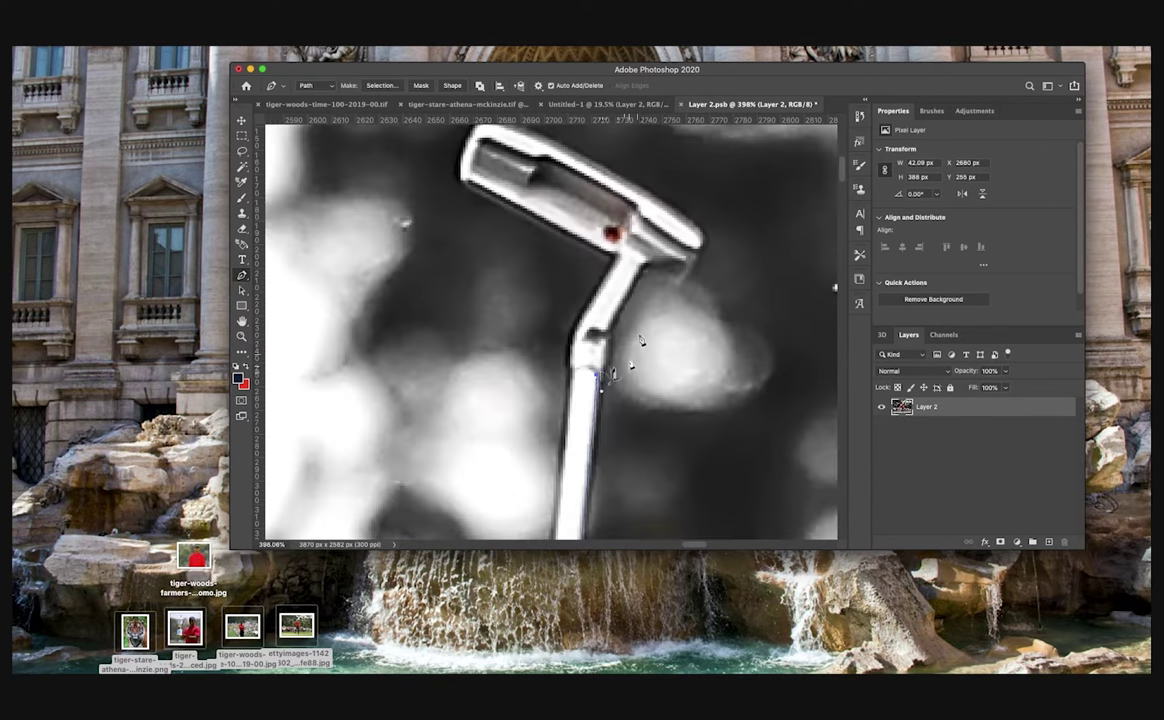
Step: Trace the Pen path around the putter head and back to the top of the shaft
scroll(701, 229, "up", 3)
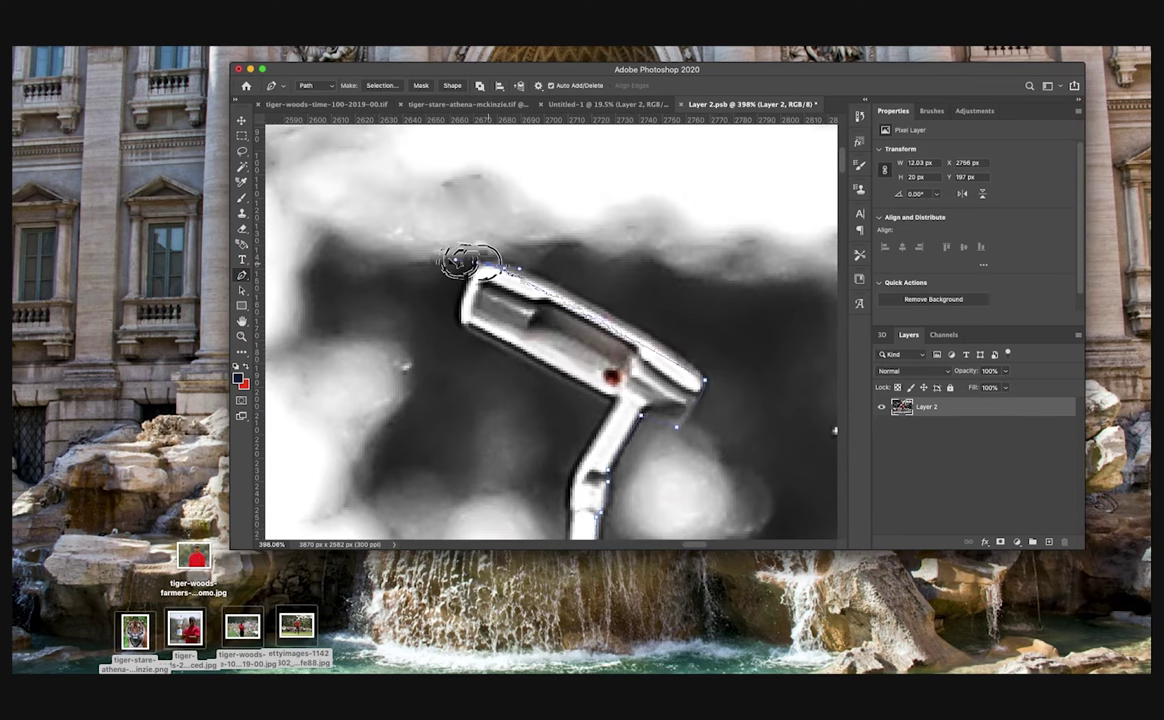
left_click_drag(487, 266, 375, 237)
left_click_drag(461, 324, 463, 368)
scroll(618, 406, "down", 2)
left_click(590, 415)
Step: Bring the Pen path down the opposite edge of the shaft and grip to the thumb
scroll(590, 418, "down", 1)
left_click_drag(585, 441, 588, 463)
scroll(590, 462, "down", 8)
scroll(641, 432, "down", 3)
left_click(616, 445)
scroll(616, 447, "down", 5)
Step: Trace the Pen path over the thumb and down the back of the gripping hand to the wristband
scroll(589, 478, "up", 3)
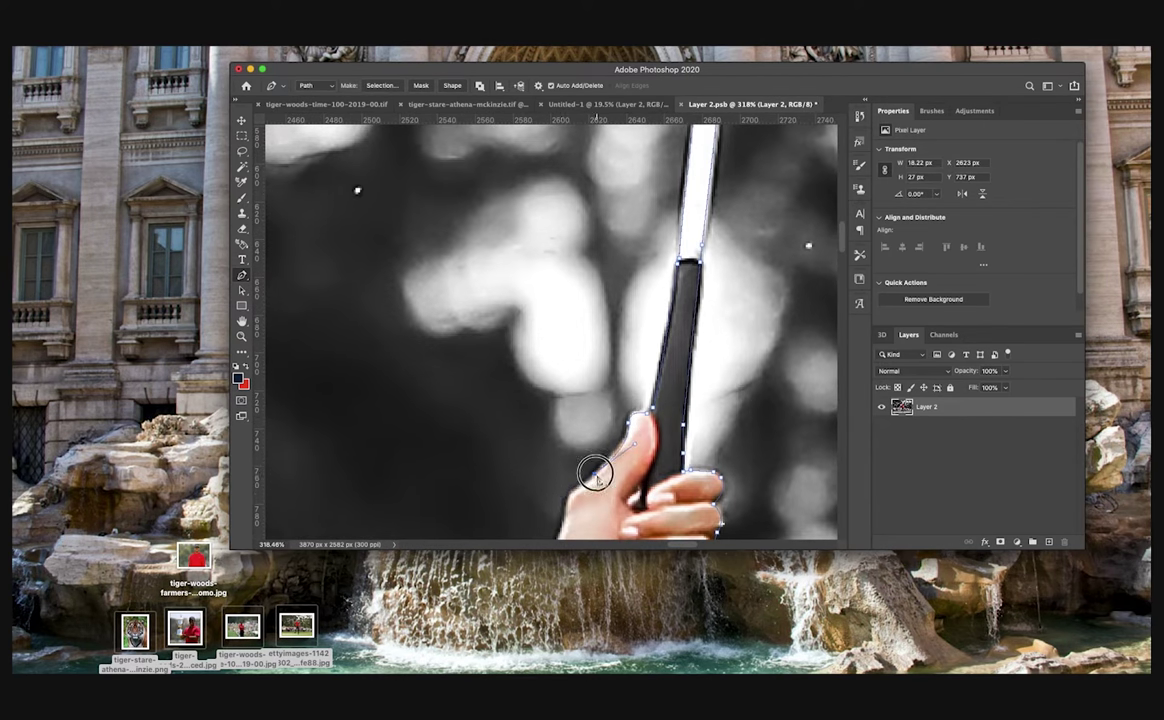
scroll(598, 478, "down", 3)
scroll(598, 478, "left", 3)
left_click(685, 371)
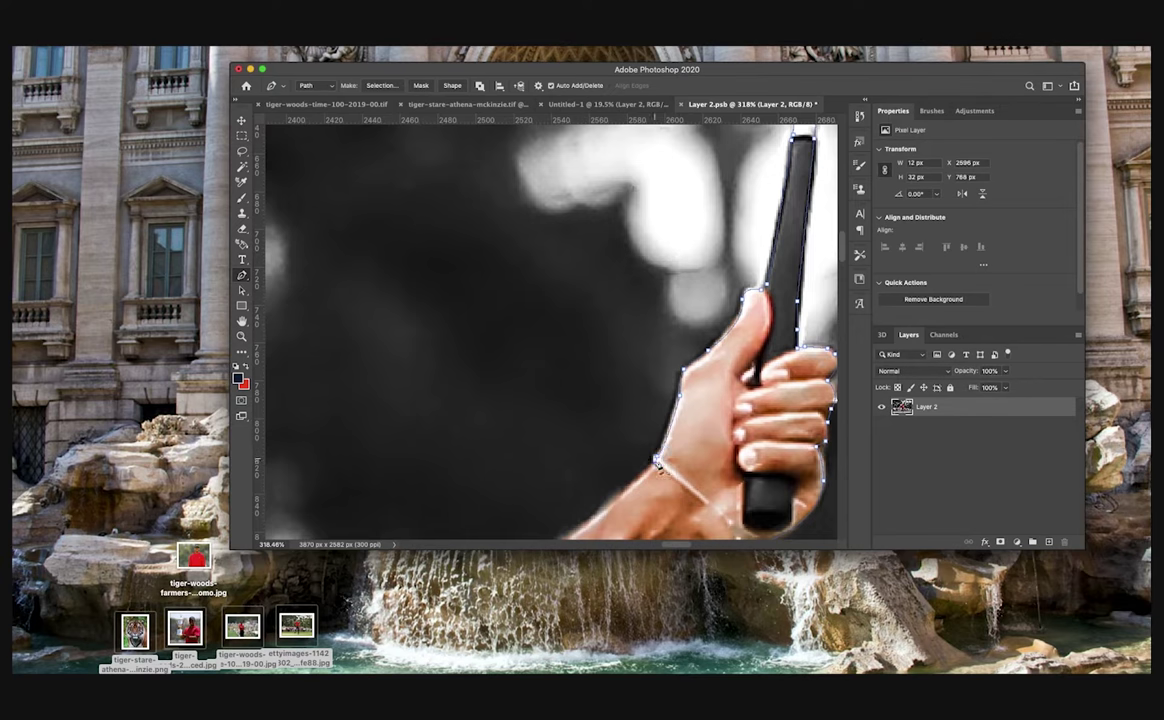
Step: Follow the upper edge of the club-holding arm with the Pen path, from the wristband to the sleeve hem
scroll(657, 465, "down", 5)
scroll(657, 465, "left", 3)
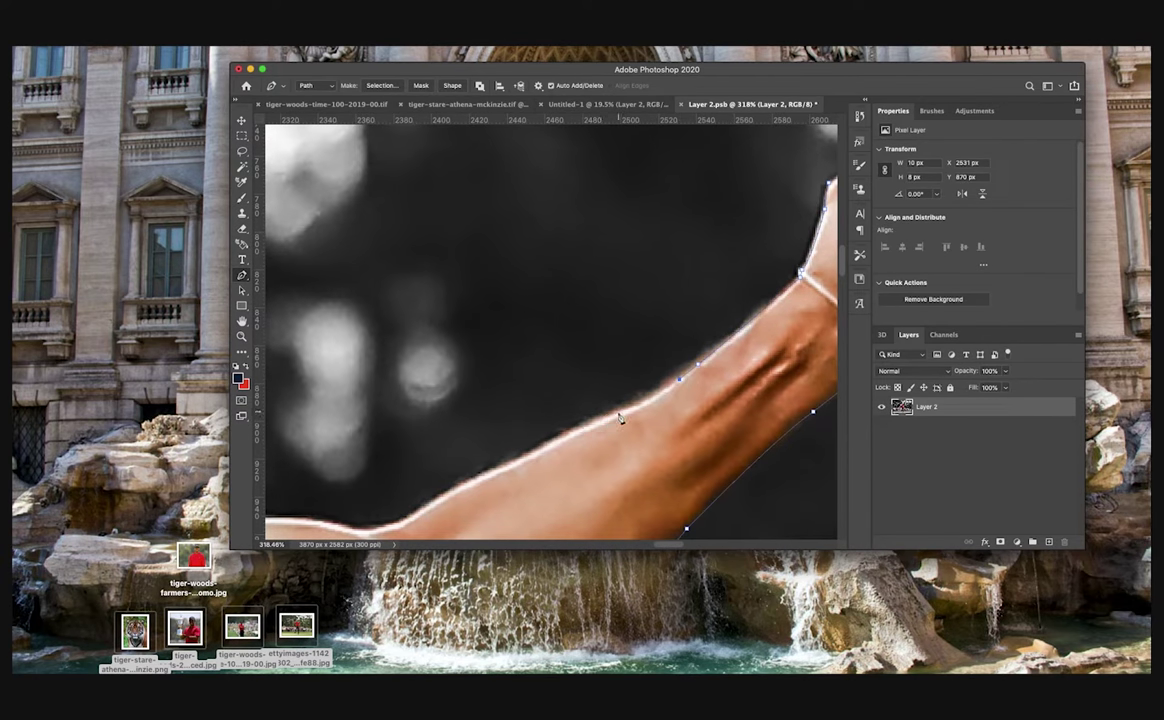
scroll(617, 418, "down", 3)
scroll(617, 418, "left", 3)
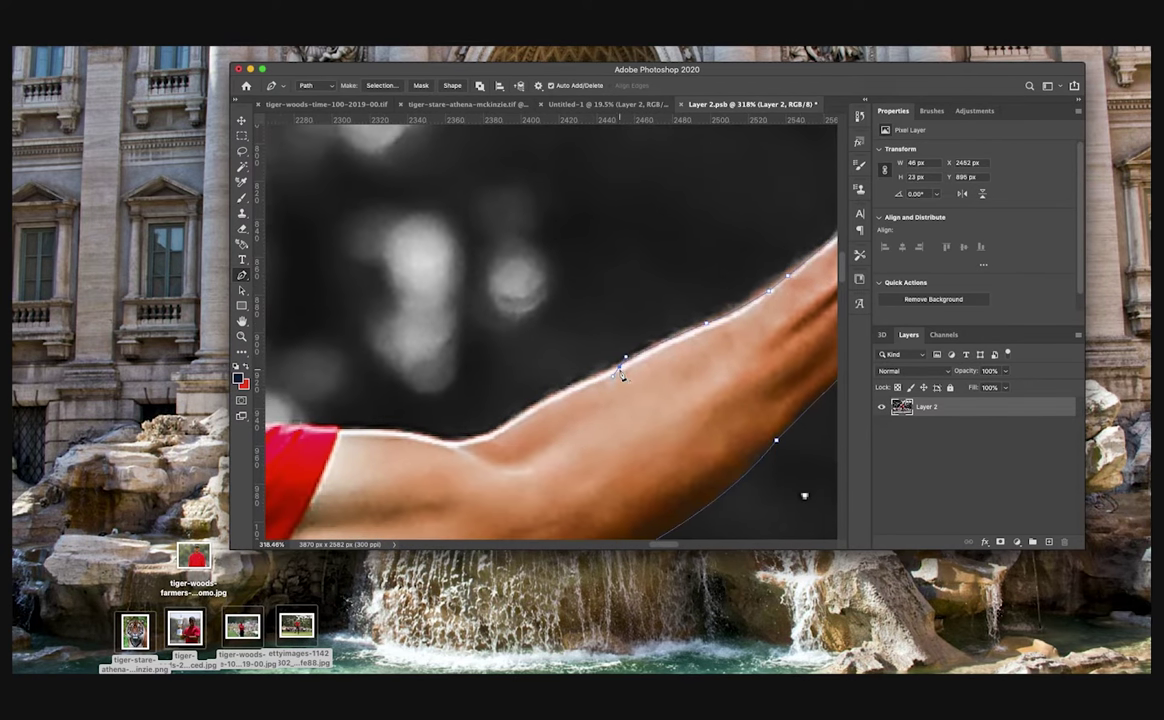
scroll(650, 400, "left", 3)
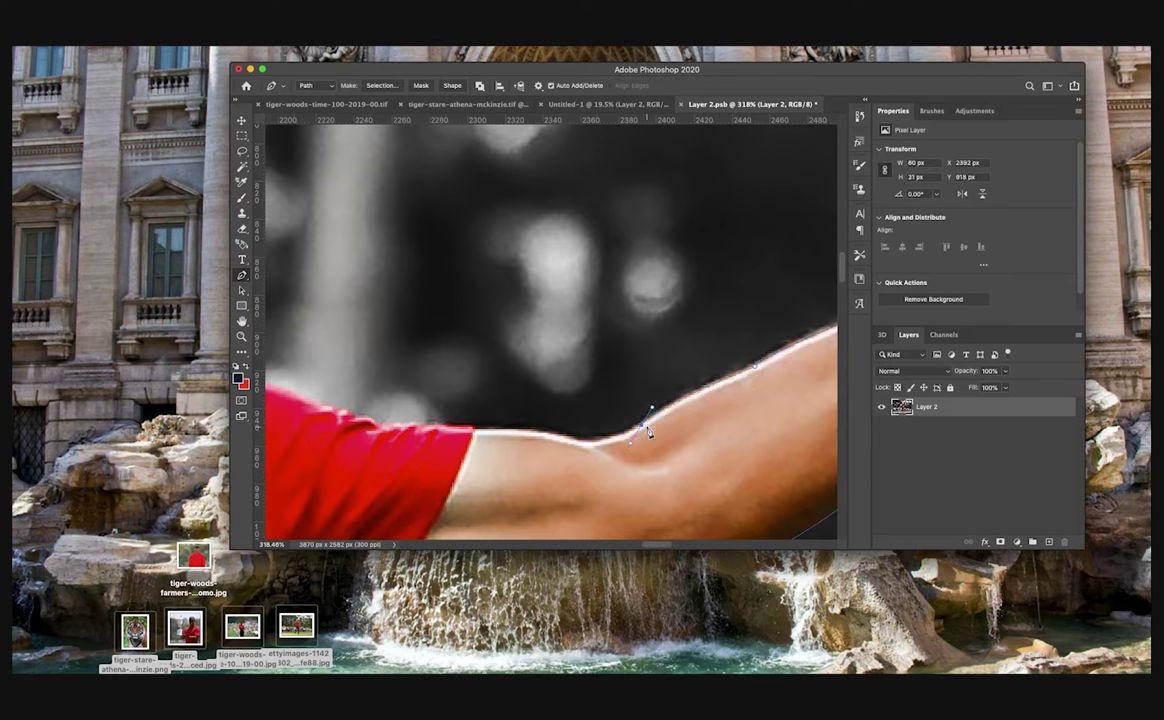
left_click(473, 430)
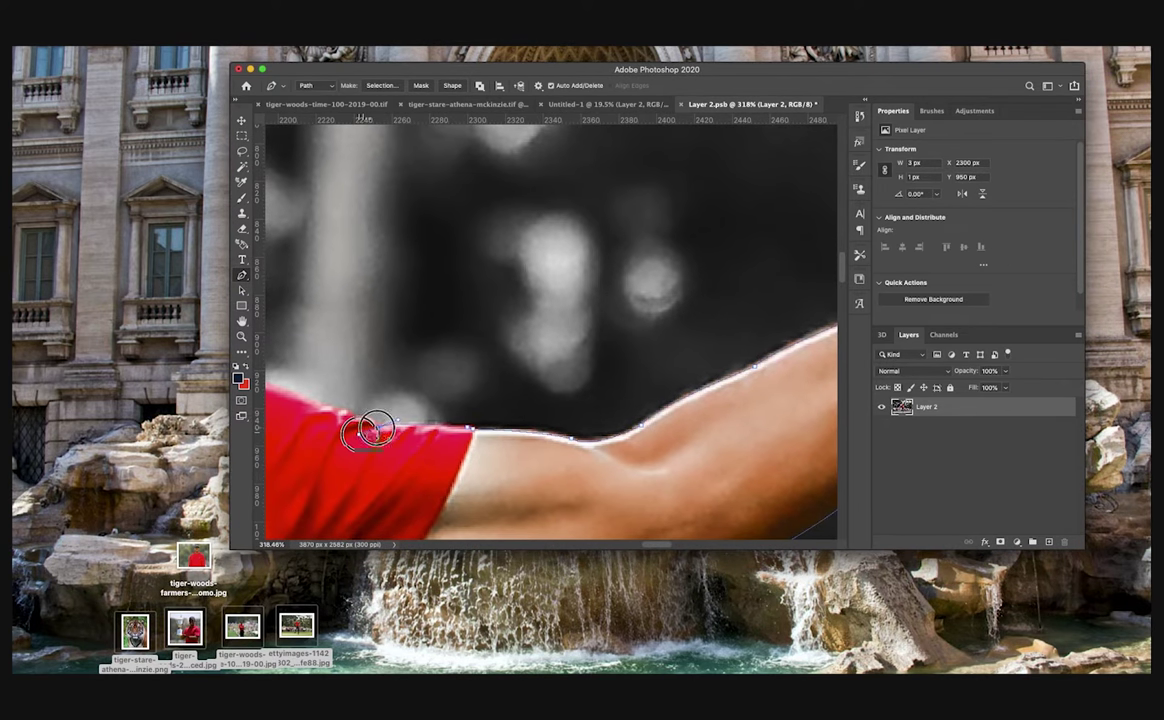
Step: Continue the Pen path along the top of the sleeve and over the shoulder toward the collar
scroll(370, 430, "left", 5)
left_click(526, 369)
left_click(367, 395)
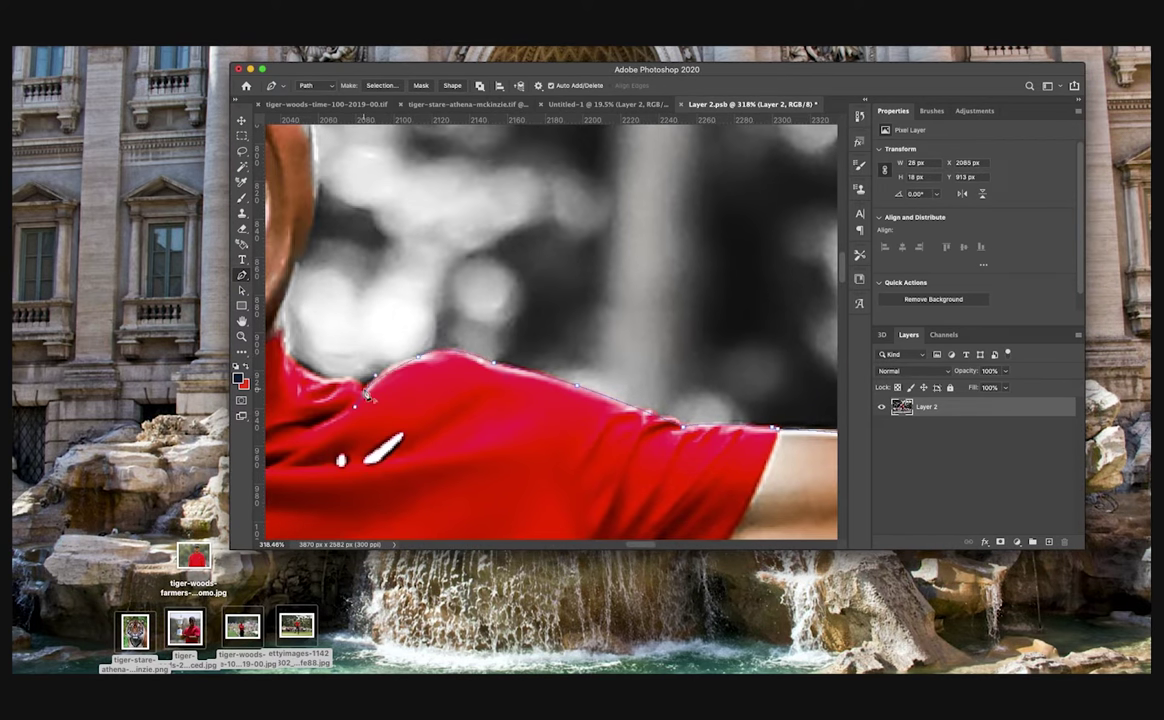
left_click_drag(330, 384, 508, 393)
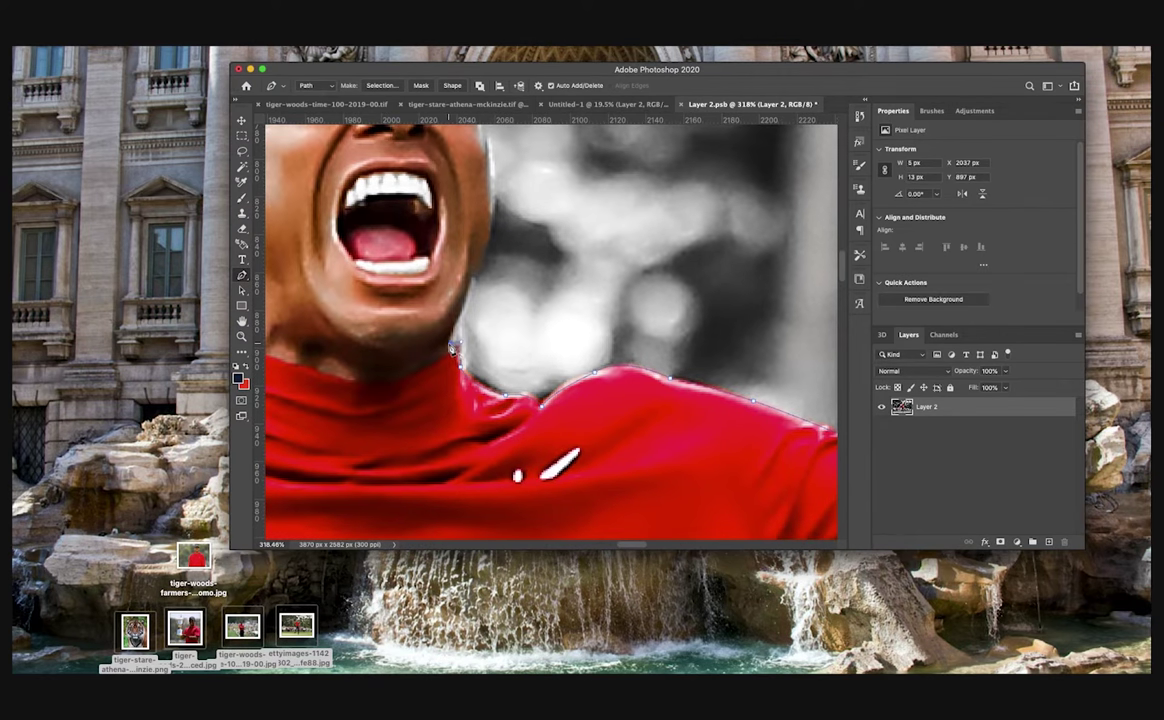
Step: Trace the Pen path up the collar, jaw and cheek to the edge of the cap
left_click(450, 343)
left_click_drag(472, 285, 470, 338)
scroll(472, 336, "up", 3)
left_click(445, 331)
left_click_drag(483, 220, 513, 335)
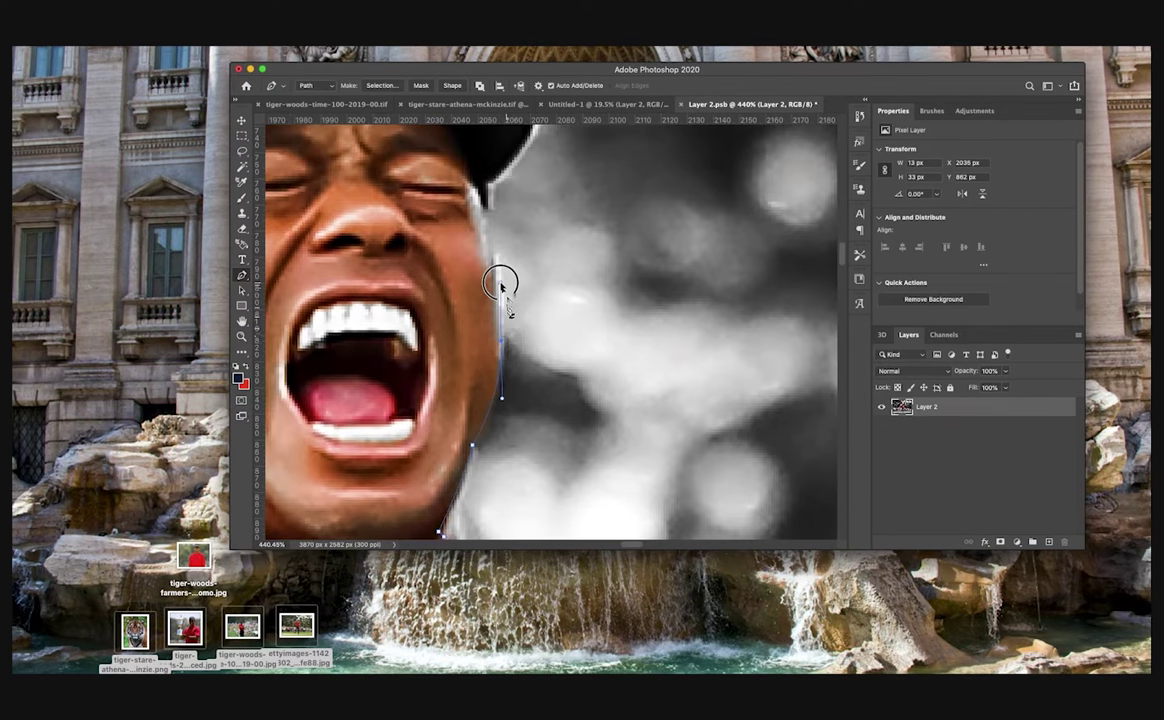
scroll(501, 284, "up", 3)
left_click(486, 291)
Step: Outline the cap's brim and the top of its crown with the Pen path
scroll(488, 289, "up", 3)
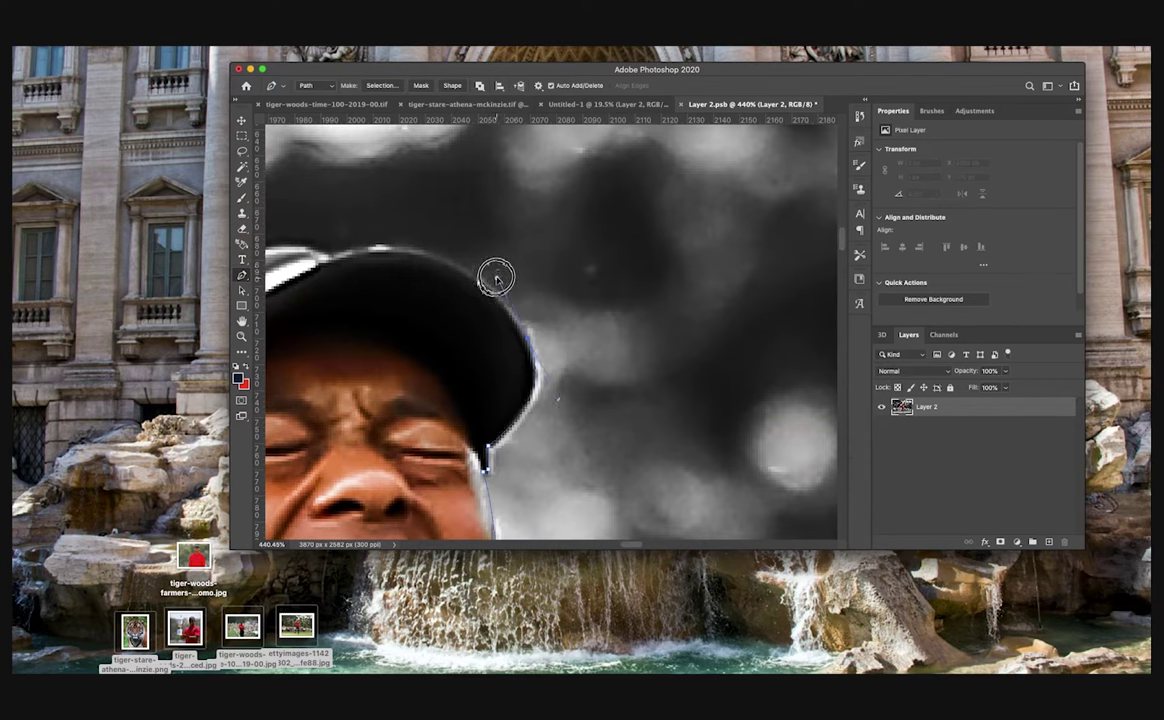
left_click(531, 339, "alt")
scroll(531, 343, "up", 2)
scroll(531, 343, "left", 3)
left_click_drag(431, 318, 289, 357)
left_click(431, 318, "alt")
scroll(450, 324, "left", 3)
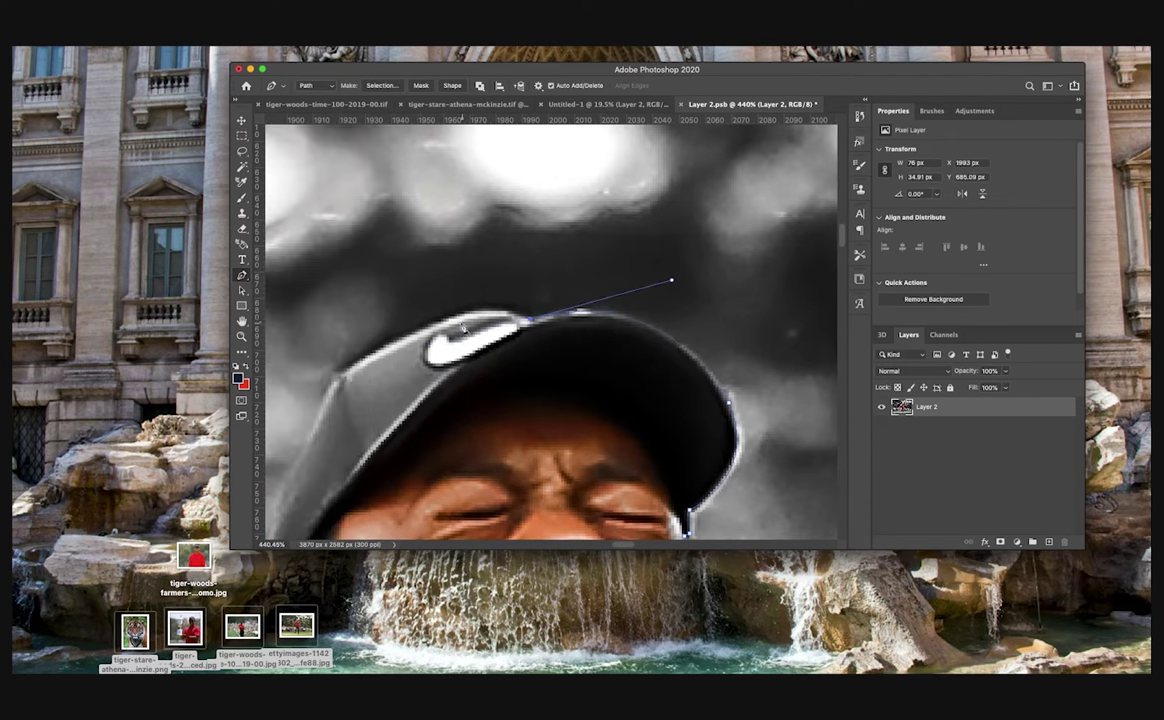
scroll(449, 328, "left", 4)
left_click(499, 385)
Step: Bring the Pen path down the side of the cap, around the ear and down the neck to the collar
scroll(498, 388, "down", 3)
left_click(447, 425)
scroll(449, 426, "down", 1)
scroll(450, 428, "down", 3)
left_click(437, 402, "alt")
left_click_drag(437, 402, 461, 469)
scroll(438, 404, "down", 2)
left_click(445, 411, "alt")
left_click_drag(505, 462, 532, 455)
scroll(531, 375, "down", 4)
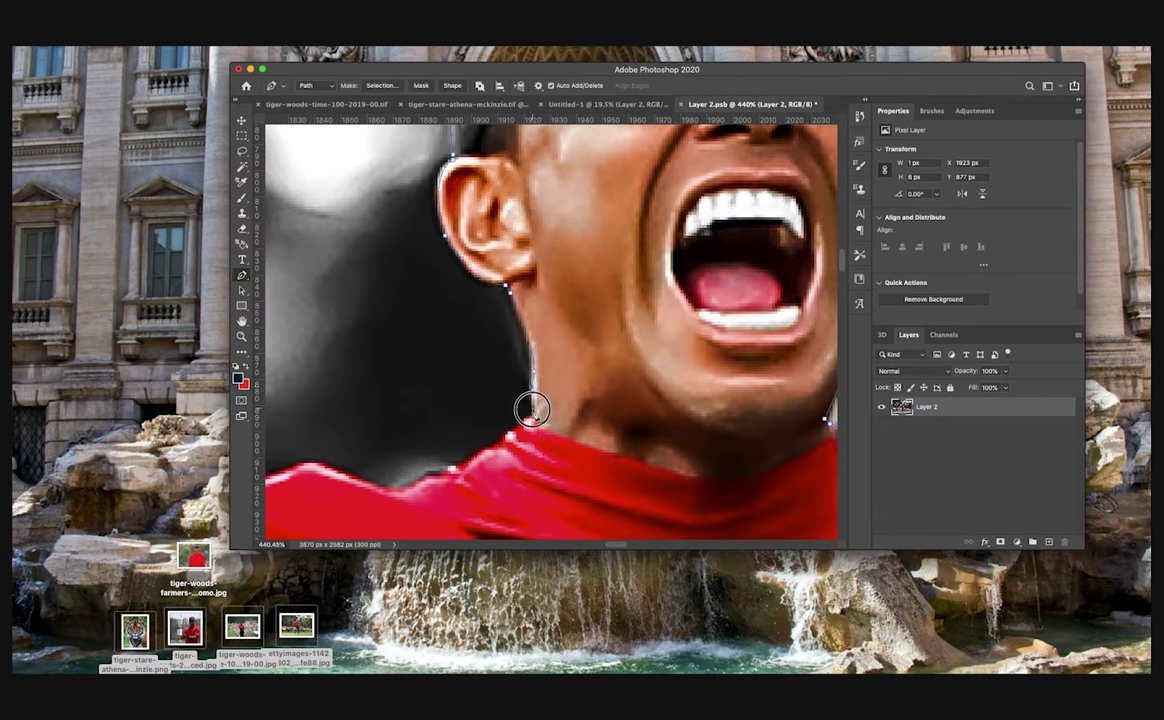
Step: Trace the Pen path from the collar across the shoulder on the raised-fist side
scroll(532, 409, "down", 3)
scroll(532, 409, "left", 3)
left_click(592, 342)
left_click(540, 360)
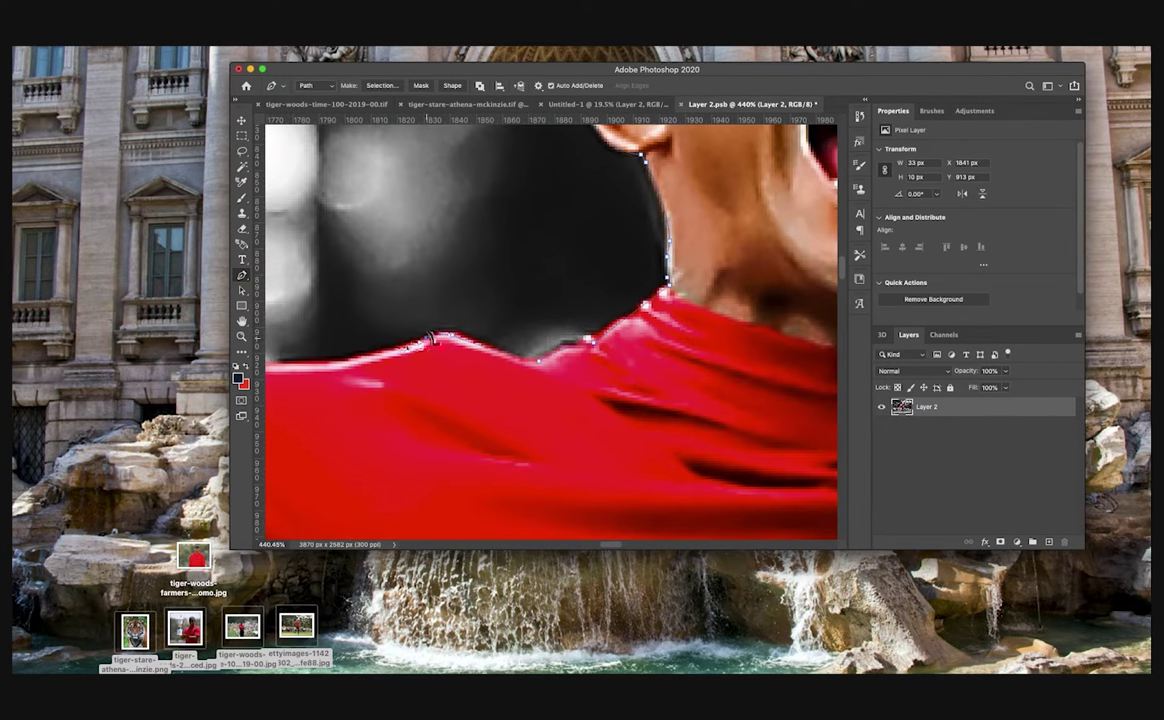
scroll(430, 340, "left", 5)
left_click(478, 371, "alt")
left_click_drag(434, 377, 388, 384)
left_click(434, 377, "alt")
left_click(364, 382)
Step: Continue the Pen path along the top of the sleeve and upper arm to the bent elbow
scroll(364, 382, "left", 5)
left_click_drag(512, 372, 371, 367)
left_click(512, 372, "alt")
scroll(487, 354, "left", 3)
left_click(486, 357, "alt")
left_click_drag(418, 325, 382, 284)
left_click(418, 325, "alt")
Step: Follow the inner edge of the raised forearm with the Pen path up to the wrist
scroll(420, 327, "left", 5)
scroll(420, 327, "up", 3)
left_click_drag(480, 281, 449, 258)
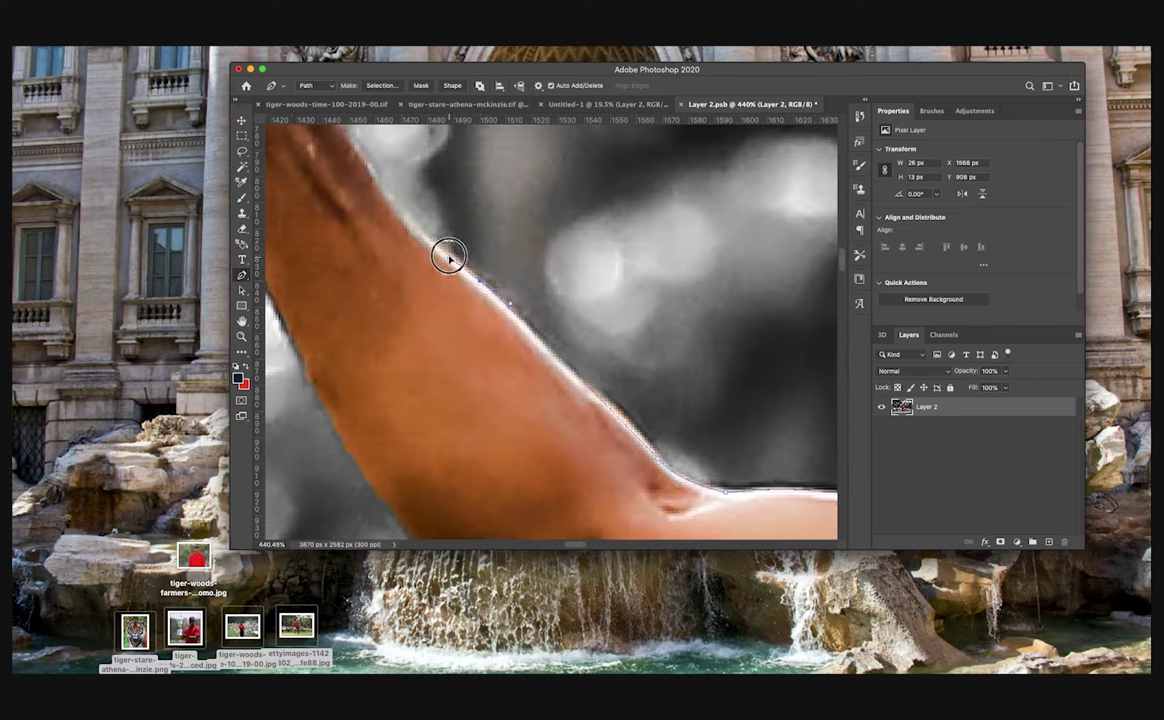
scroll(480, 283, "up", 4)
scroll(480, 283, "left", 2)
left_click_drag(466, 380, 445, 360)
left_click(466, 380, "alt")
left_click(387, 268)
left_click(384, 242)
Step: Outline the clenched fist with the Pen path, over the knuckles and down its outer side
scroll(387, 243, "up", 3)
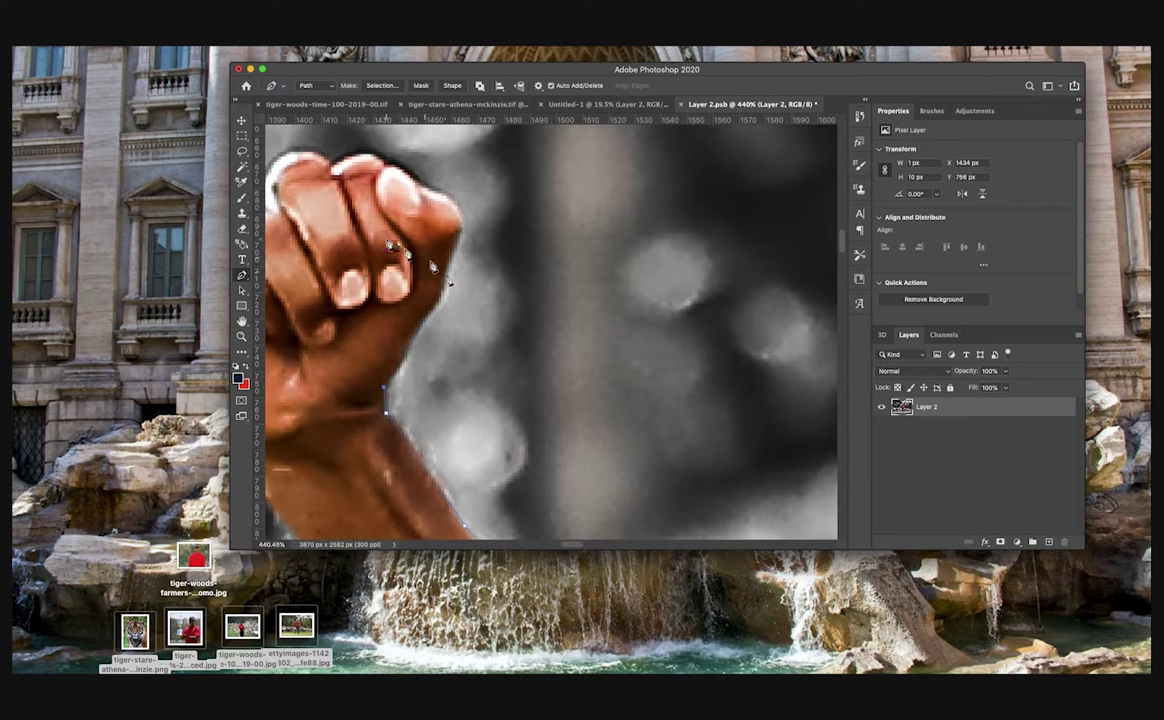
left_click(387, 168)
left_click_drag(333, 172, 292, 204)
left_click(333, 172, "alt")
scroll(335, 174, "left", 4)
scroll(335, 174, "up", 3)
left_click_drag(455, 279, 416, 297)
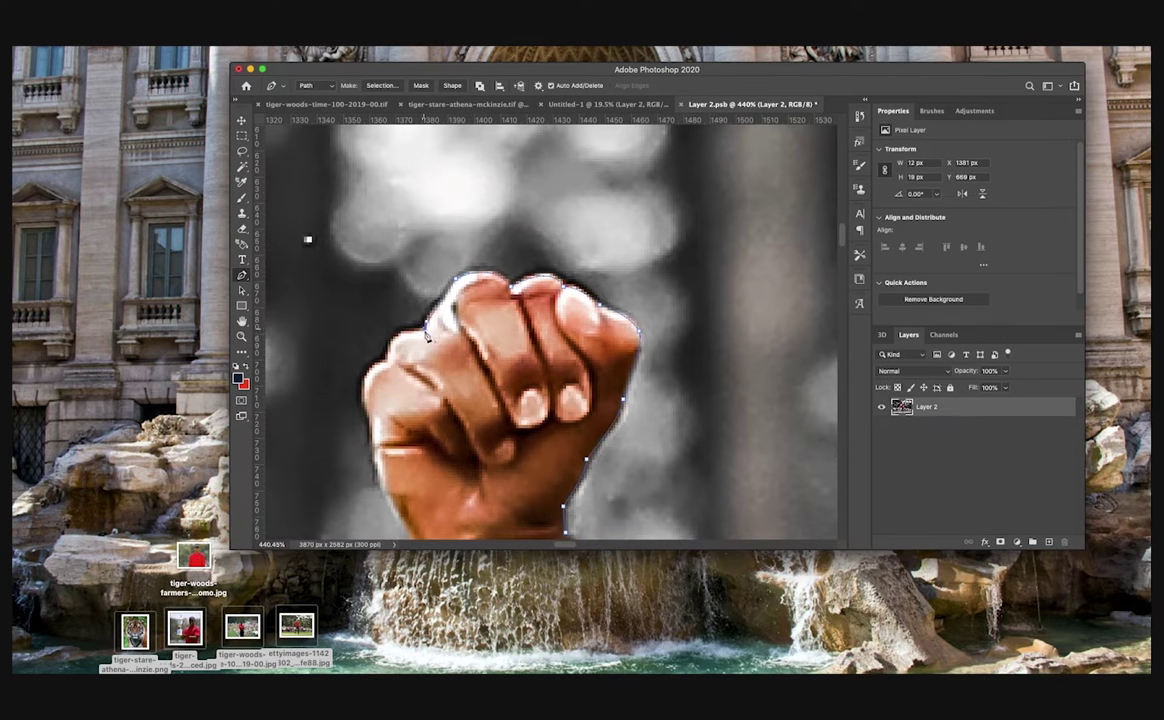
left_click(369, 408)
scroll(369, 408, "down", 3)
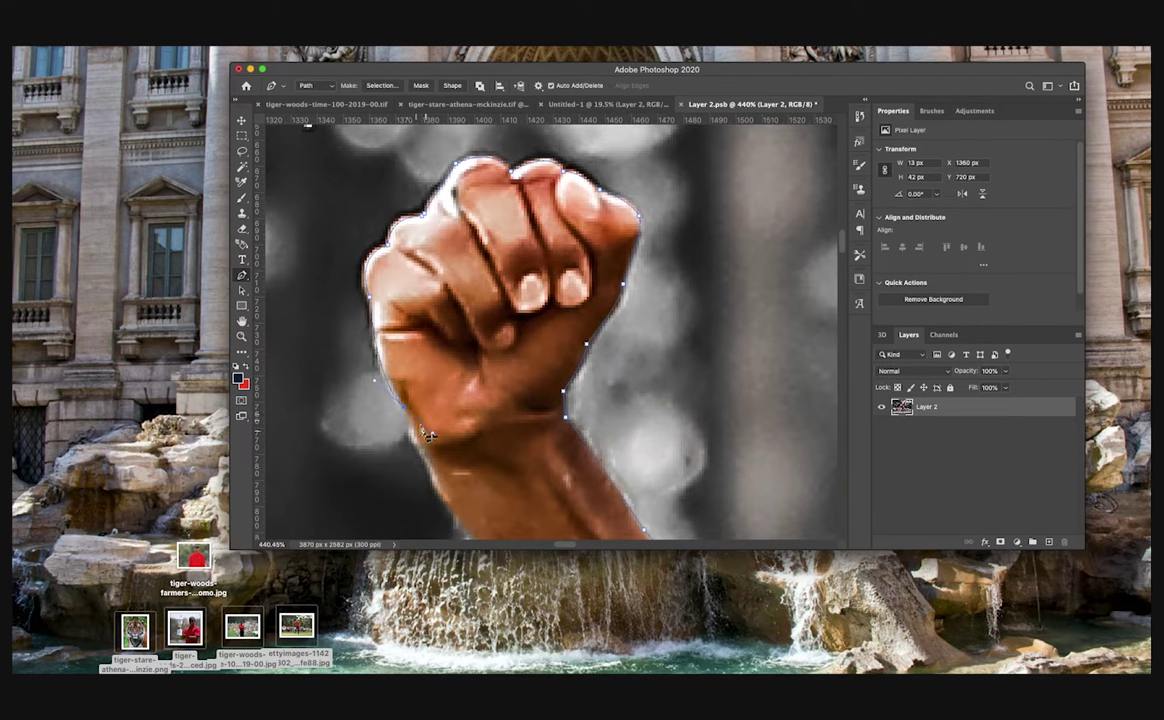
Step: Trace the Pen path from the wrist down the outer edge of the raised forearm to the elbow
scroll(414, 434, "down", 3)
left_click_drag(482, 393, 492, 410)
scroll(490, 408, "down", 4)
left_click_drag(577, 393, 594, 421)
scroll(594, 421, "down", 3)
scroll(594, 421, "right", 4)
left_click_drag(525, 439, 566, 446)
scroll(566, 446, "down", 5)
scroll(593, 349, "right", 4)
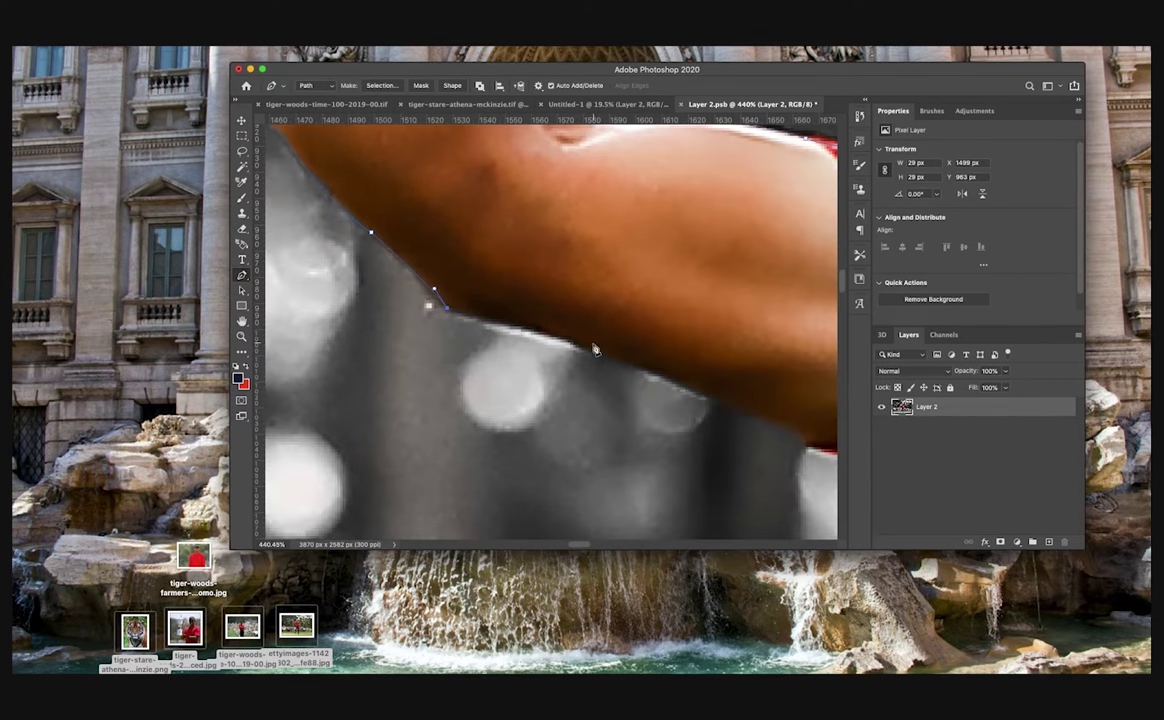
Step: Continue the Pen path along the underside of the upper arm and sleeve, past the armpit onto the shirt
scroll(593, 354, "right", 4)
left_click(648, 428)
scroll(676, 452, "right", 4)
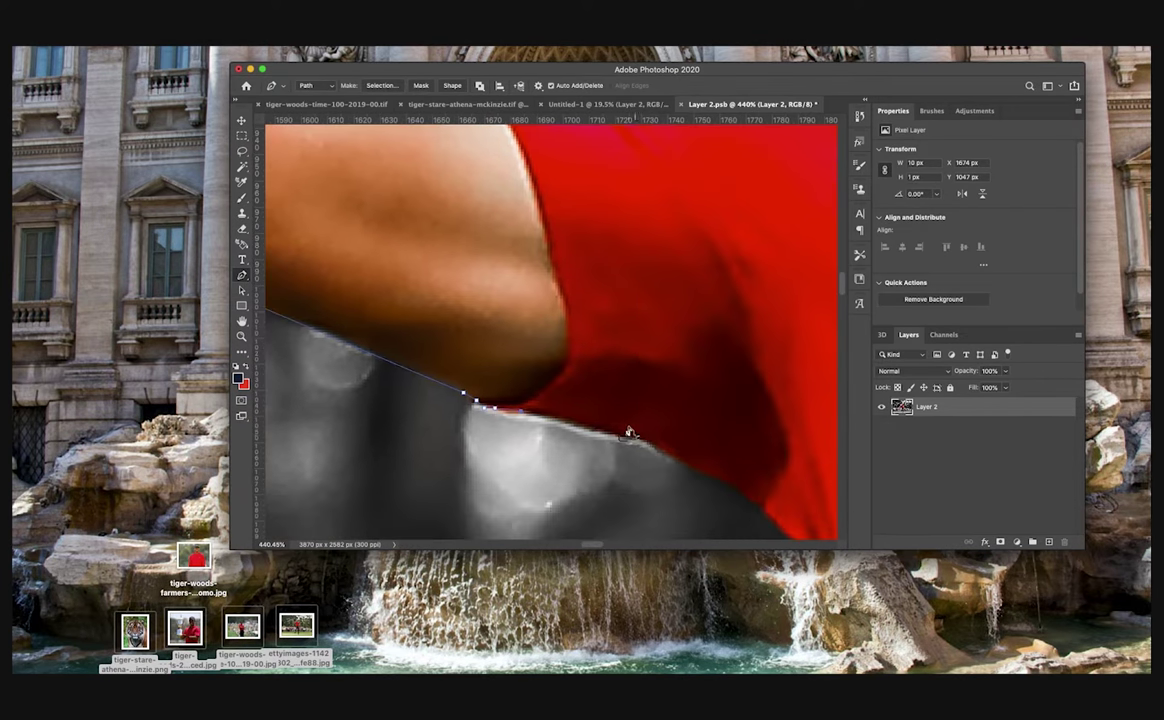
left_click(697, 477)
scroll(740, 465, "down", 5)
scroll(762, 447, "right", 4)
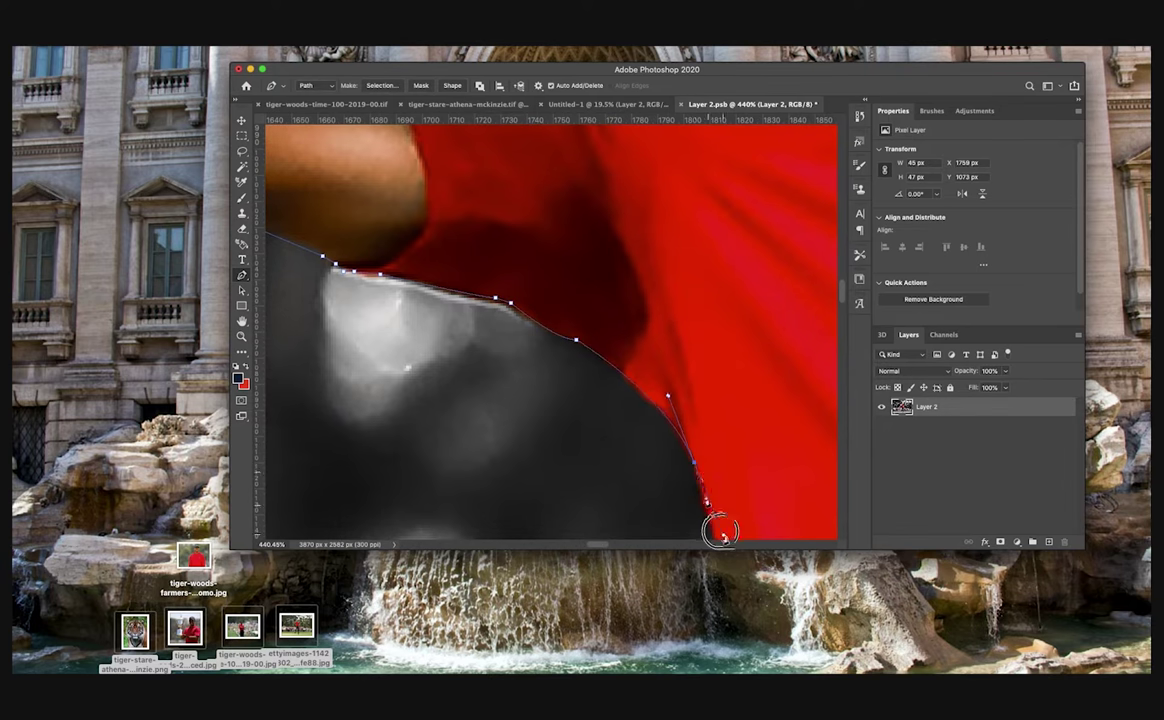
Step: Extend the Pen path down the side of the red shirt toward its hem
scroll(720, 530, "down", 5)
scroll(650, 460, "right", 3)
scroll(630, 430, "down", 4)
mouse_move(643, 476)
left_mouse_down()
mouse_move(656, 511)
mouse_move(651, 492)
left_mouse_up()
scroll(670, 480, "down", 6)
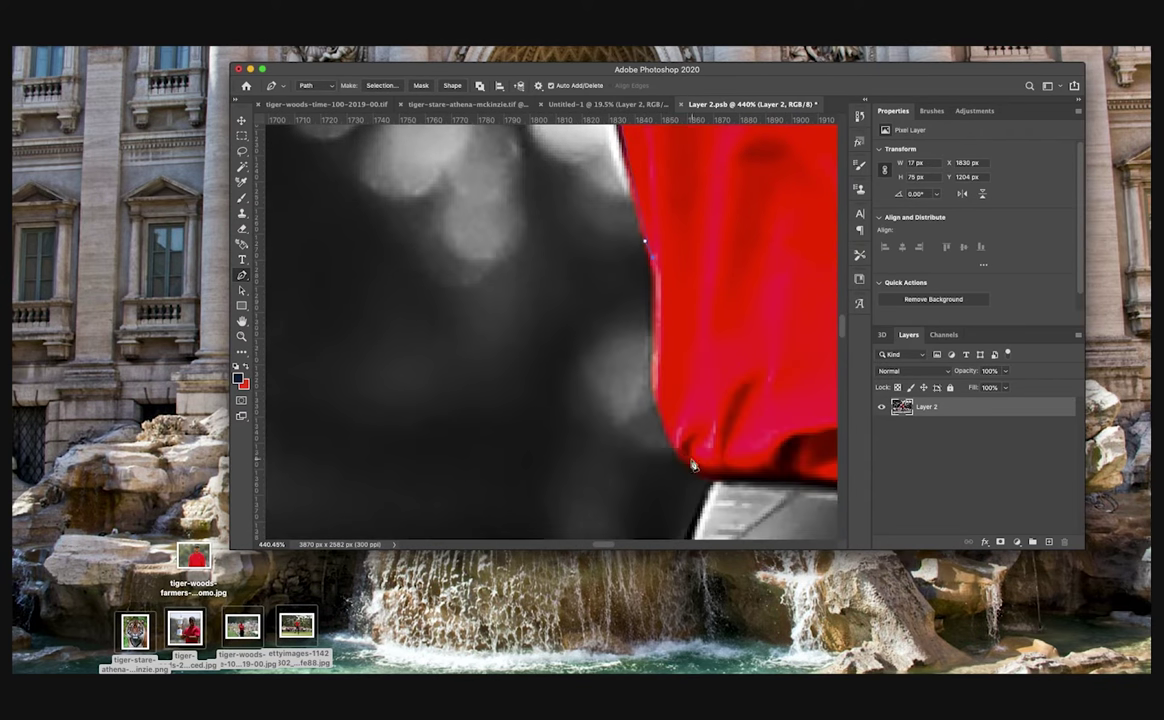
Step: Bring the Pen path around the shirt hem and past the belt to the top of the trousers
scroll(711, 480, "down", 5)
left_click_drag(669, 379, 670, 409)
left_click(661, 392)
left_click(653, 400)
left_click(644, 408)
left_click(634, 413)
Step: Continue the Pen path down the hip edge of the trousers, following the small notch in the fabric
scroll(632, 415, "down", 3)
left_click_drag(593, 430, 606, 552)
scroll(605, 548, "down", 3)
left_click_drag(593, 392, 616, 440)
left_click_drag(603, 495, 580, 524)
left_click(603, 495, "alt")
scroll(603, 494, "down", 5)
left_click_drag(593, 411, 598, 511)
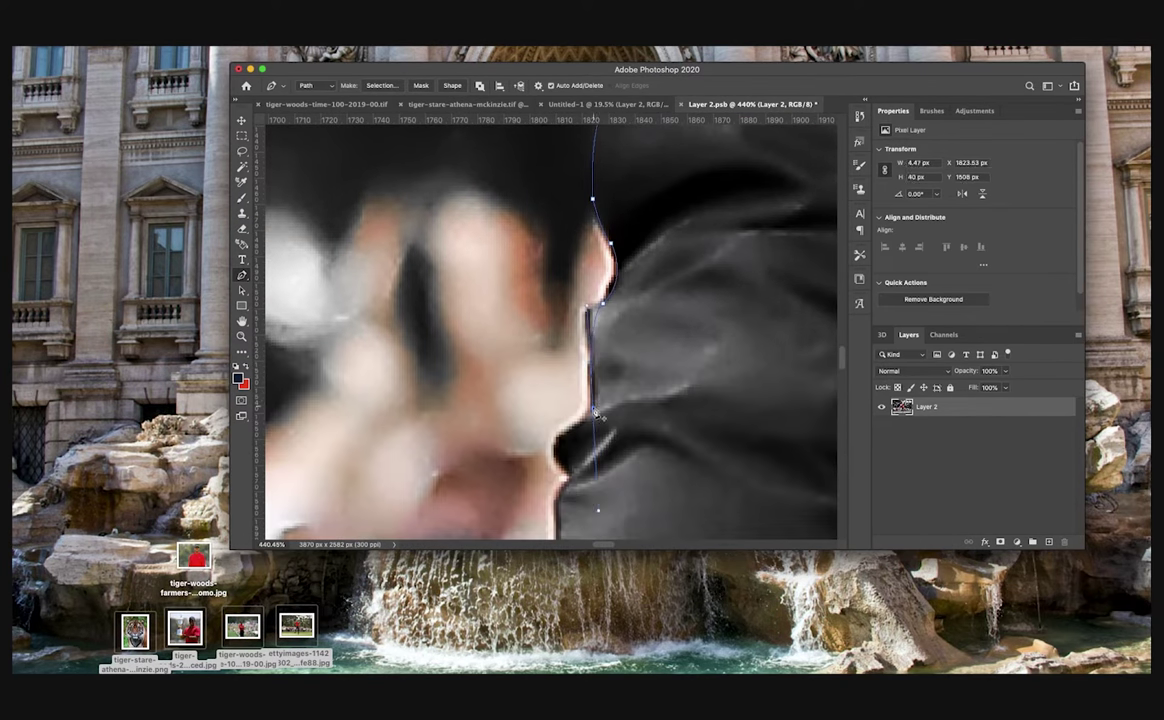
Step: Extend the Pen path down the outer thigh, through the fabric folds, to just below the stepped crease
scroll(580, 470, "down", 2)
left_click(568, 421, "alt")
scroll(569, 424, "down", 2)
left_click_drag(560, 431, 558, 451)
scroll(568, 446, "down", 5)
left_click_drag(548, 378, 551, 442)
scroll(550, 433, "down", 5)
left_click(520, 482)
left_click(514, 493)
scroll(500, 480, "down", 4)
left_click_drag(496, 339, 488, 385)
left_click(496, 339, "alt")
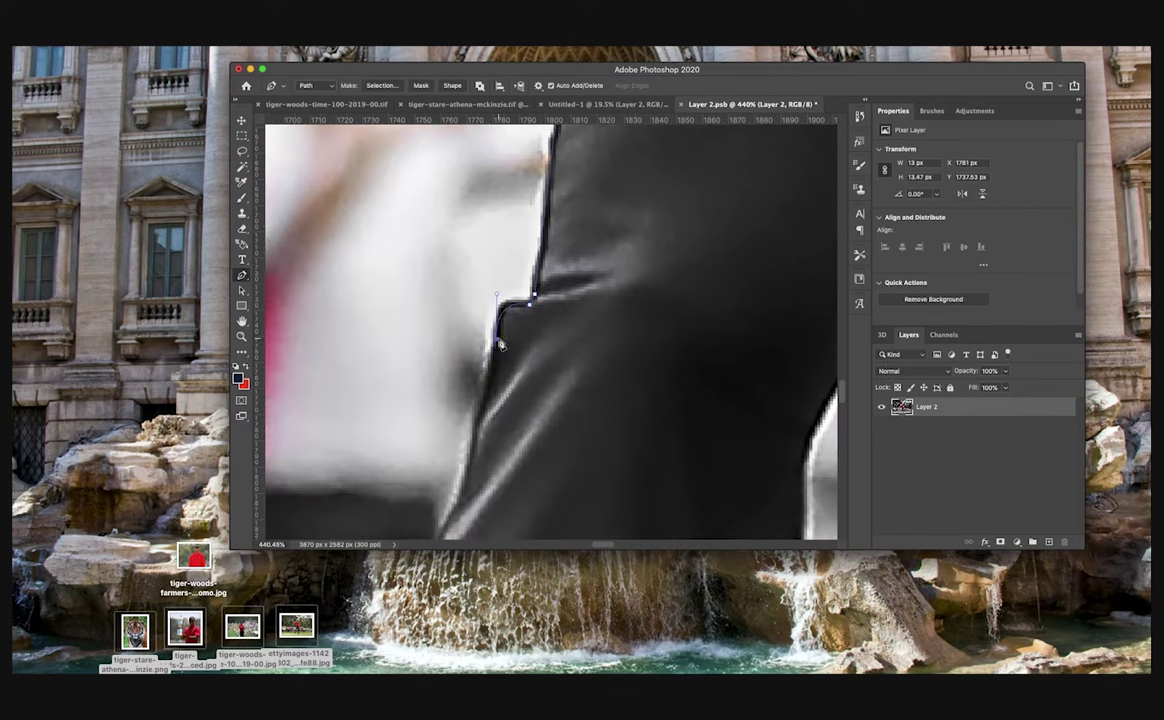
Step: Trace the Pen path past the knee and down the outer edge of the lower trouser leg
scroll(504, 340, "left", 3)
scroll(504, 340, "down", 2)
left_click_drag(589, 333, 588, 383)
left_click(553, 468)
scroll(556, 458, "down", 3)
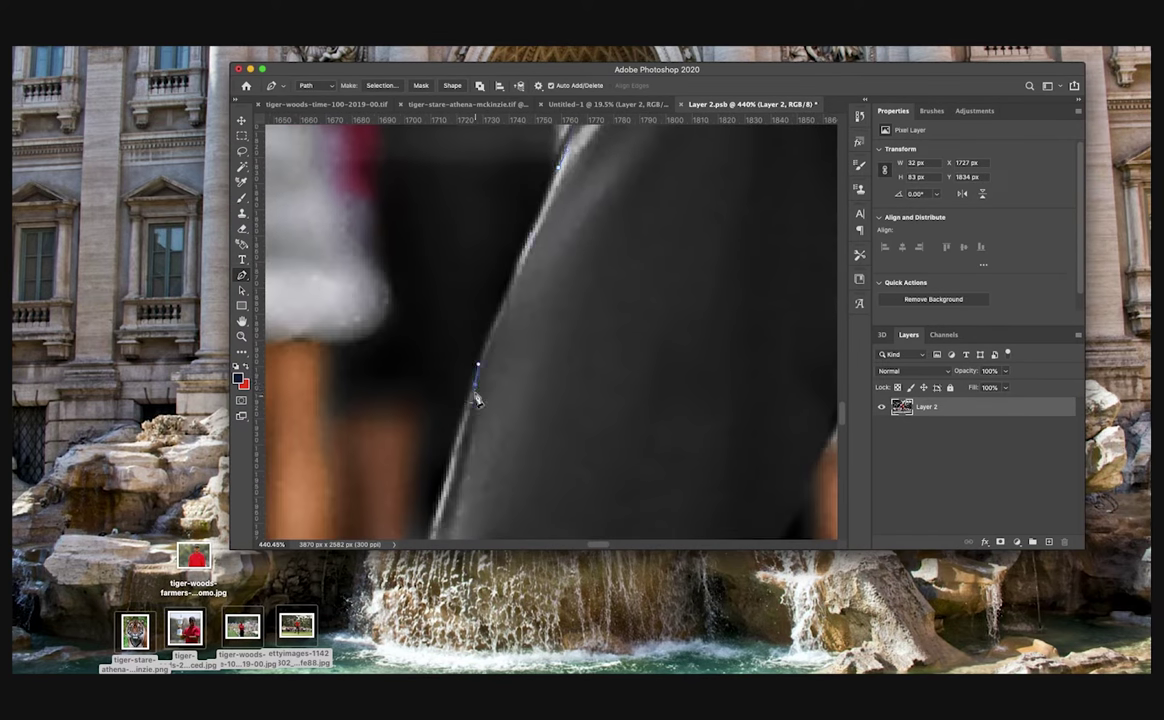
scroll(478, 398, "left", 3)
scroll(478, 398, "down", 4)
scroll(547, 470, "down", 3)
left_click_drag(543, 331, 531, 446)
left_click(543, 331, "alt")
left_click(533, 440)
scroll(535, 430, "down", 5)
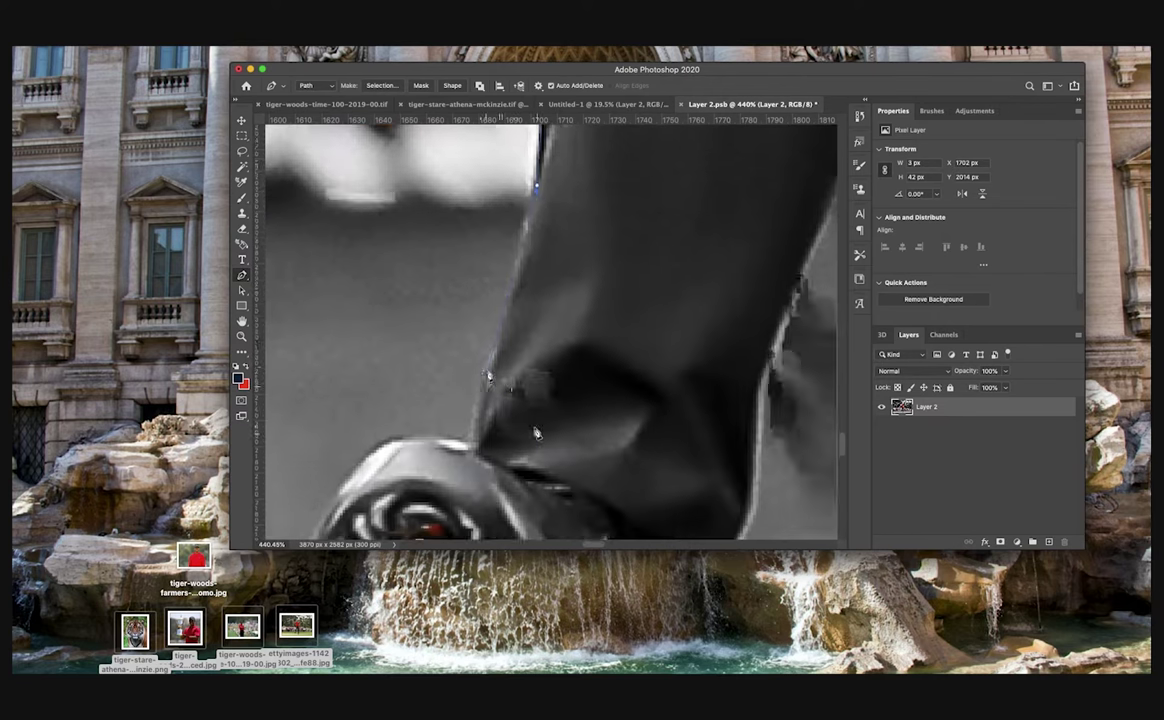
Step: Bring the Pen path down to the trouser cuff and over the upper curve of the raised shoe
left_click(485, 370)
scroll(485, 370, "down", 1)
left_click(477, 420)
scroll(468, 428, "left", 4)
scroll(468, 428, "down", 3)
left_click_drag(477, 350, 468, 363)
scroll(470, 361, "down", 4)
scroll(470, 361, "left", 2)
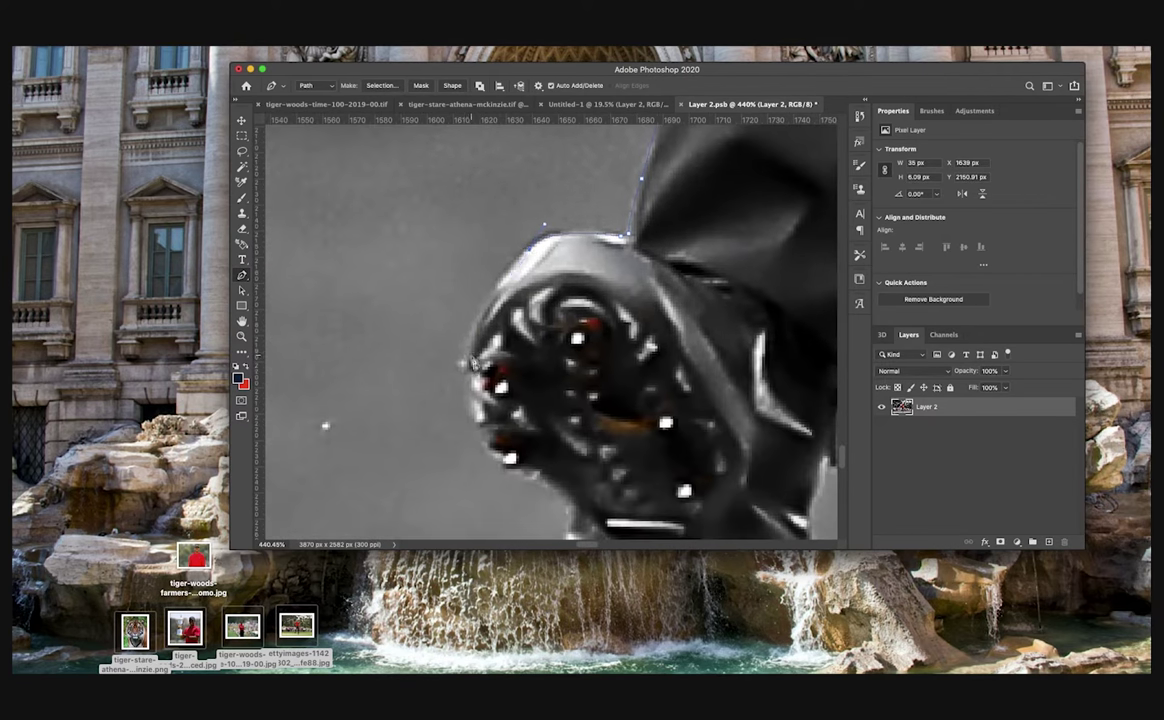
Step: Trace the Pen path around the raised shoe's sole and back up the inner edge of the trouser cuff
left_click_drag(512, 466, 560, 489)
scroll(562, 468, "down", 4)
scroll(560, 489, "down", 5)
scroll(560, 489, "right", 1)
left_click_drag(617, 431, 668, 440)
left_click_drag(798, 292, 786, 276)
scroll(804, 241, "up", 4)
scroll(804, 241, "right", 4)
left_click_drag(660, 304, 693, 243)
scroll(697, 243, "up", 5)
scroll(697, 243, "right", 3)
left_click_drag(532, 427, 525, 404)
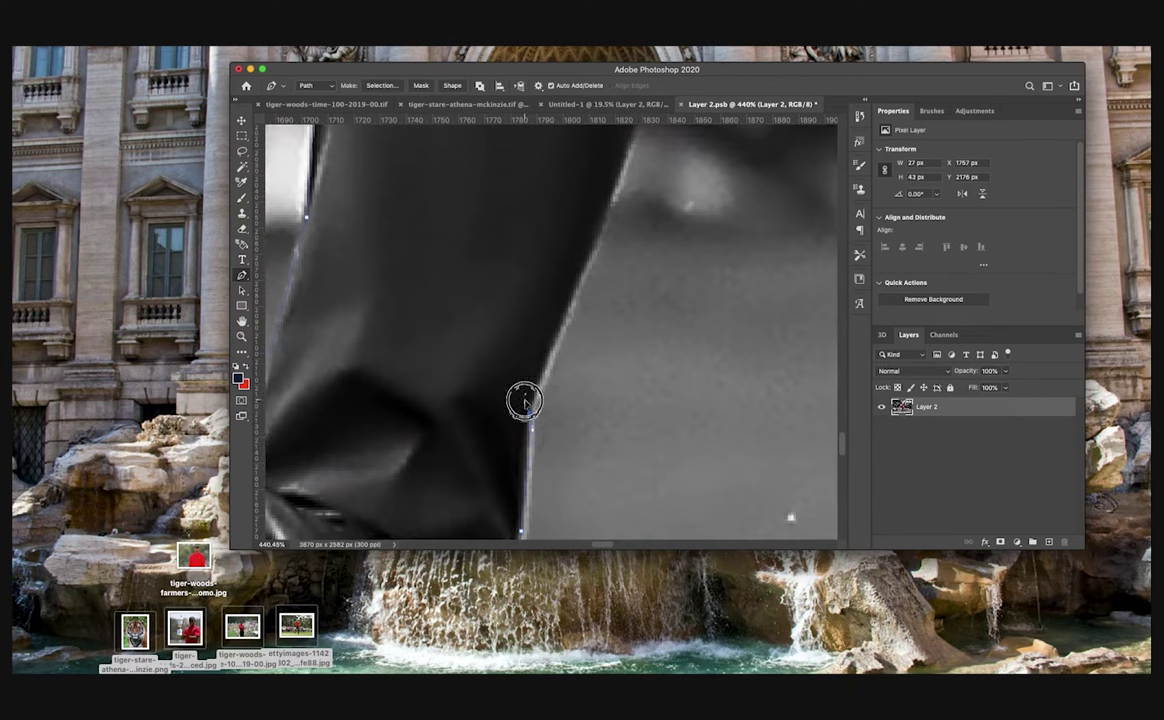
Step: Continue the Pen path up the inner edge of the same trouser leg toward the crotch
scroll(524, 404, "up", 3)
scroll(624, 286, "up", 5)
scroll(624, 286, "right", 2)
left_click_drag(613, 377, 629, 354)
scroll(629, 354, "up", 4)
left_click_drag(654, 431, 629, 391)
scroll(683, 385, "up", 3)
left_click(633, 256)
scroll(634, 256, "up", 5)
scroll(634, 256, "right", 3)
left_click_drag(602, 325, 633, 297)
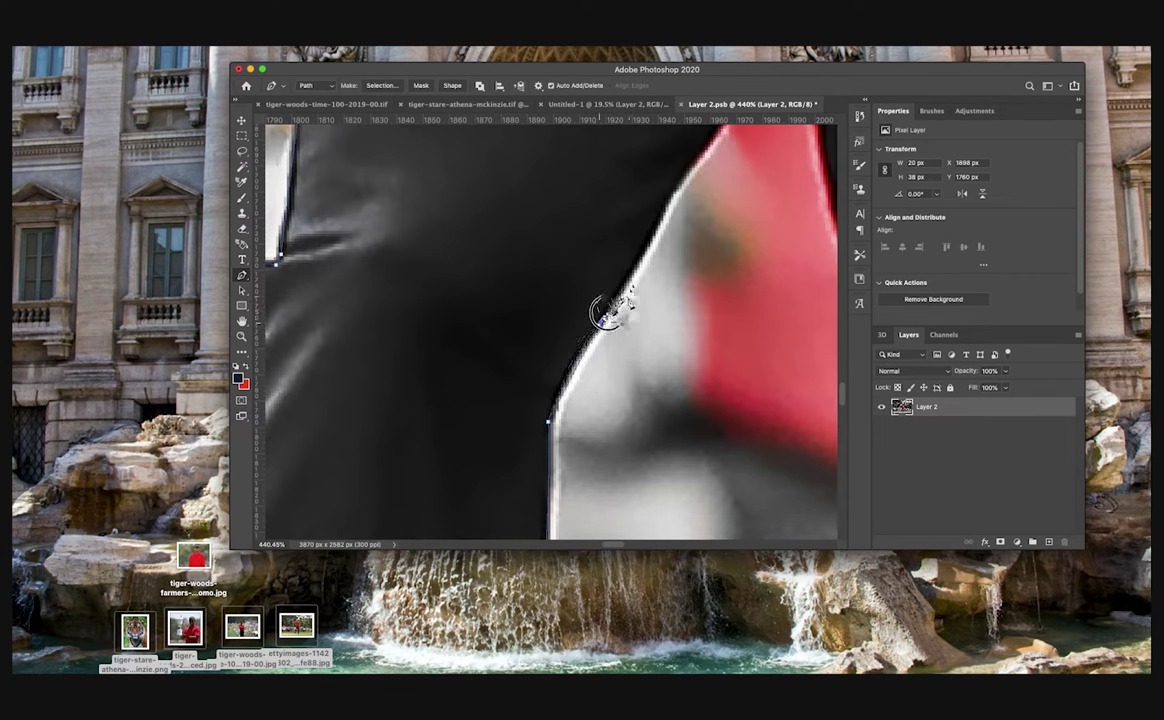
left_click(602, 325, "alt")
Step: Trace the Pen path around the peak of the gap between the legs with closely spaced anchors
scroll(604, 324, "up", 3)
scroll(711, 243, "up", 3)
left_click_drag(704, 275, 701, 259)
left_click(711, 240)
left_click(735, 234)
left_click(740, 251)
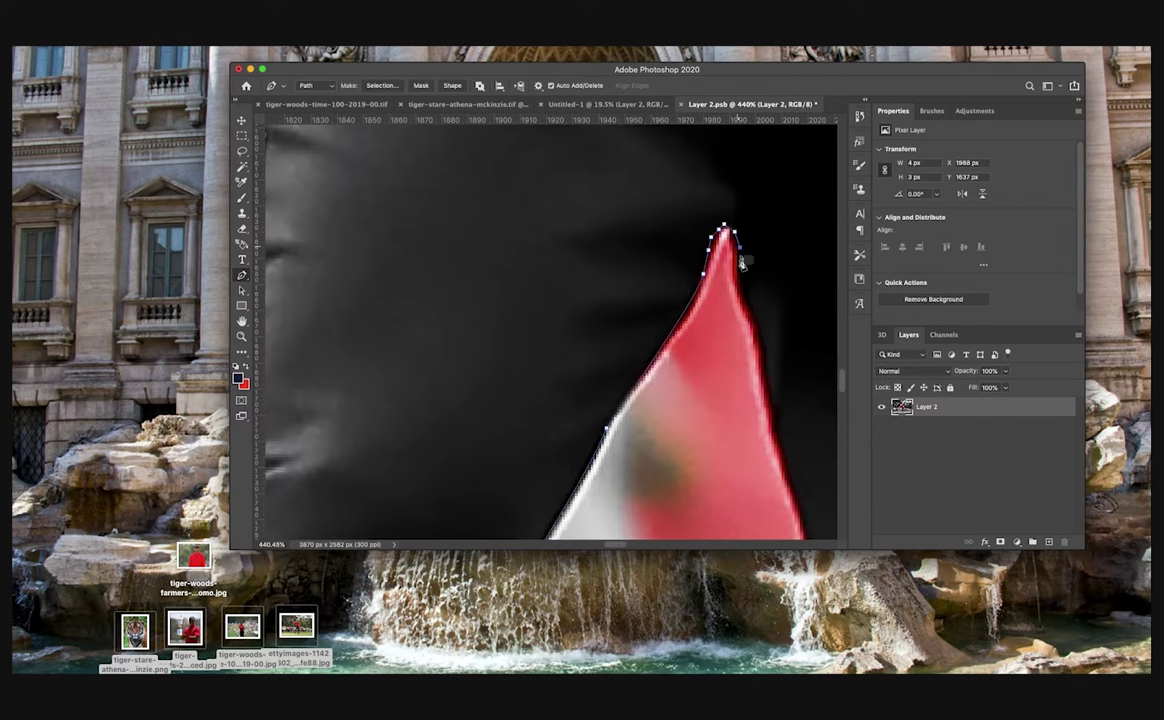
left_click(739, 285)
Step: Run the Pen path down the inner edge of the standing leg, past the knee to the lower trouser leg
scroll(751, 340, "down", 3)
left_click_drag(681, 391, 700, 432)
scroll(693, 430, "down", 3)
scroll(693, 430, "right", 2)
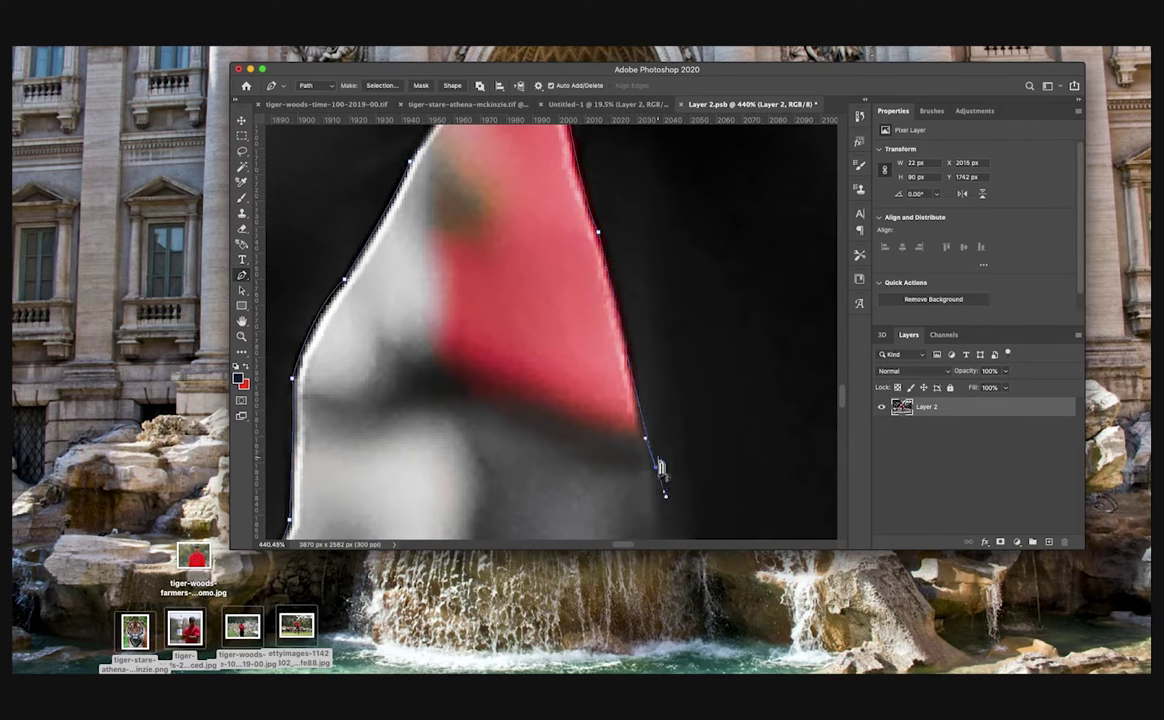
left_click(656, 467, "alt")
scroll(657, 467, "down", 5)
left_click_drag(631, 483, 641, 511)
left_click(631, 483, "alt")
scroll(633, 483, "down", 5)
left_click_drag(649, 430, 651, 437)
scroll(655, 432, "down", 5)
left_click_drag(634, 342, 637, 353)
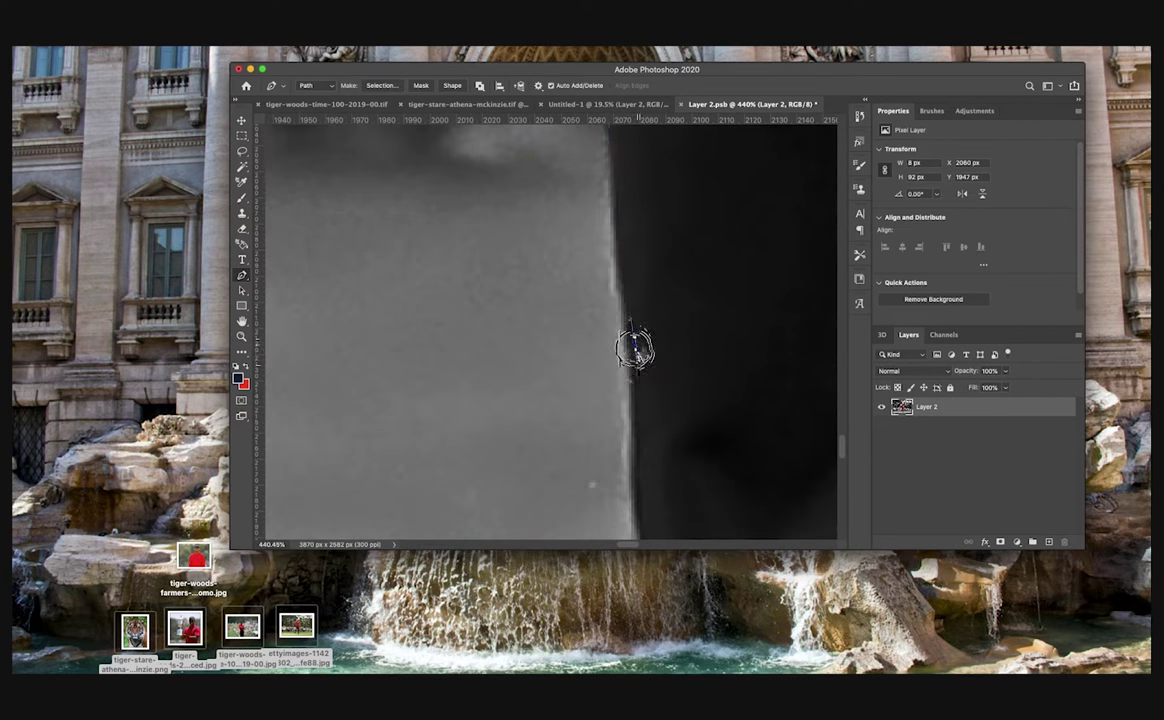
Step: Continue the Pen path down the standing leg's inner cuff to the shoe
scroll(638, 360, "down", 5)
left_click(625, 439, "alt")
scroll(627, 441, "down", 5)
left_click_drag(632, 425, 654, 490)
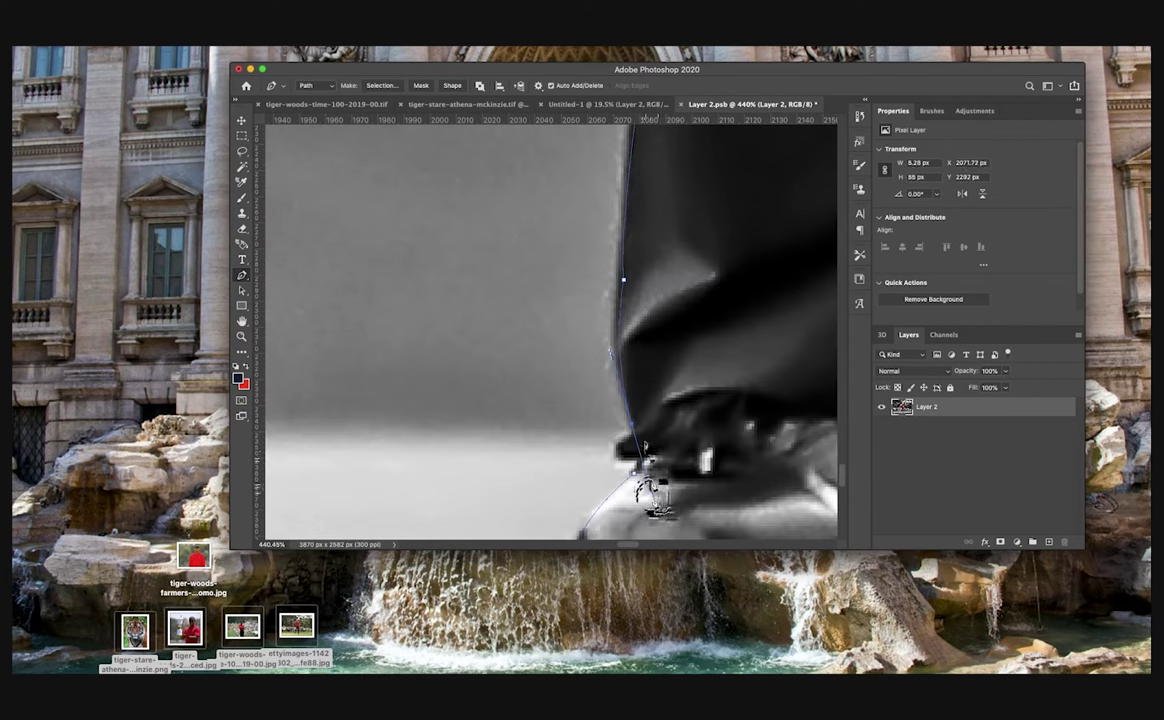
left_click(635, 474)
Step: Convert the golfer's path to a selection and add it as a layer mask on Layer 2
key("super+0")
key("super+Return")
left_click(1000, 541)
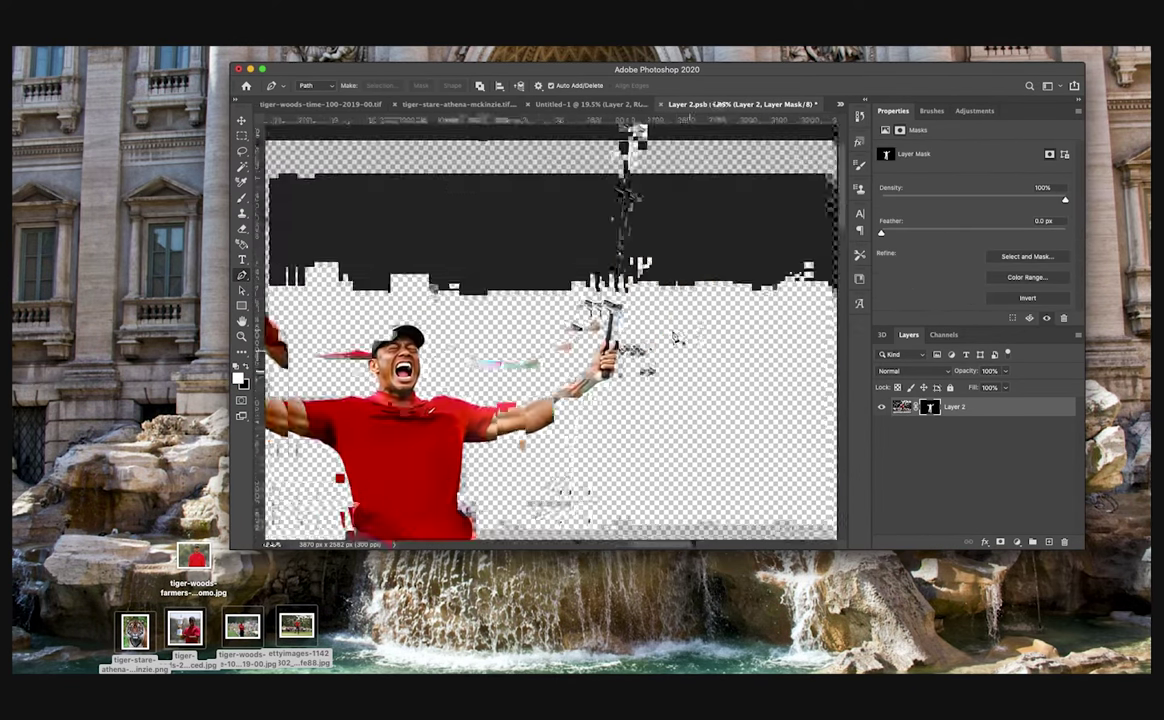
Step: Add a Black & White adjustment layer above Layer 2, invert its mask to black, and clip it to Layer 2
left_click(927, 154)
left_click(930, 407)
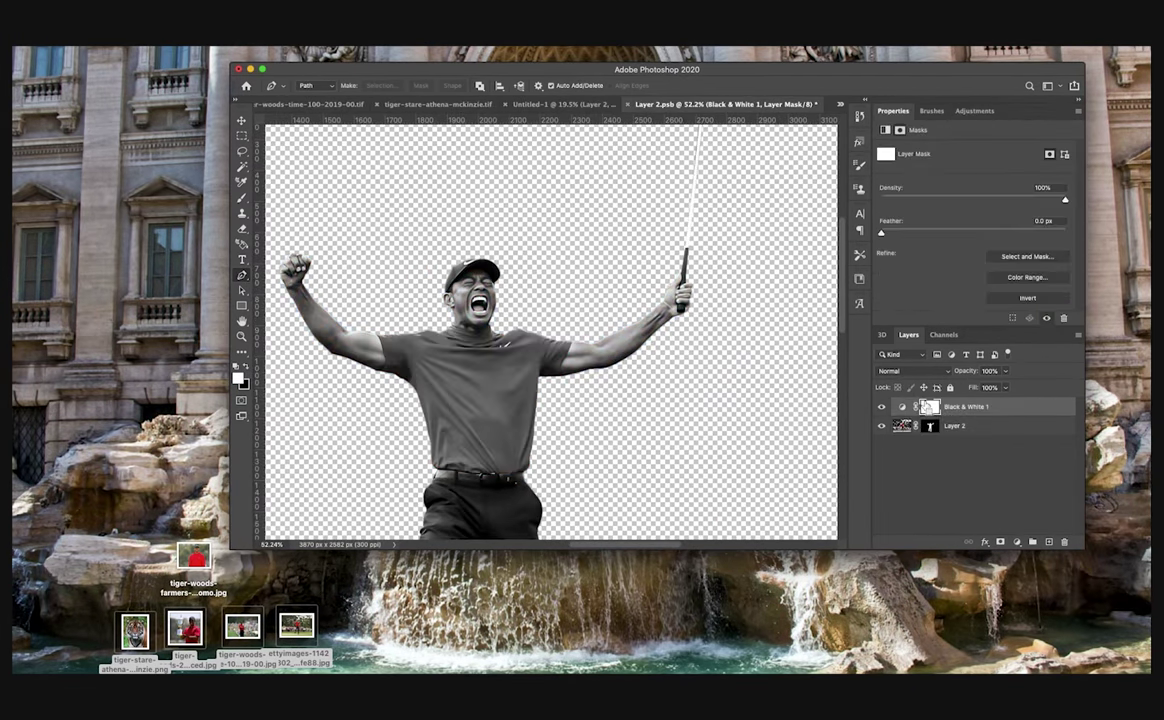
key("super+i")
left_click(898, 416, "alt")
Step: Paint the Black & White mask white with a 50 px brush over the golfer's arms, hands and head
key("b")
scroll(598, 318, "up", 10)
key("bracketright")
key("bracketright")
key("bracketright")
key("bracketright")
key("bracketright")
key("bracketright")
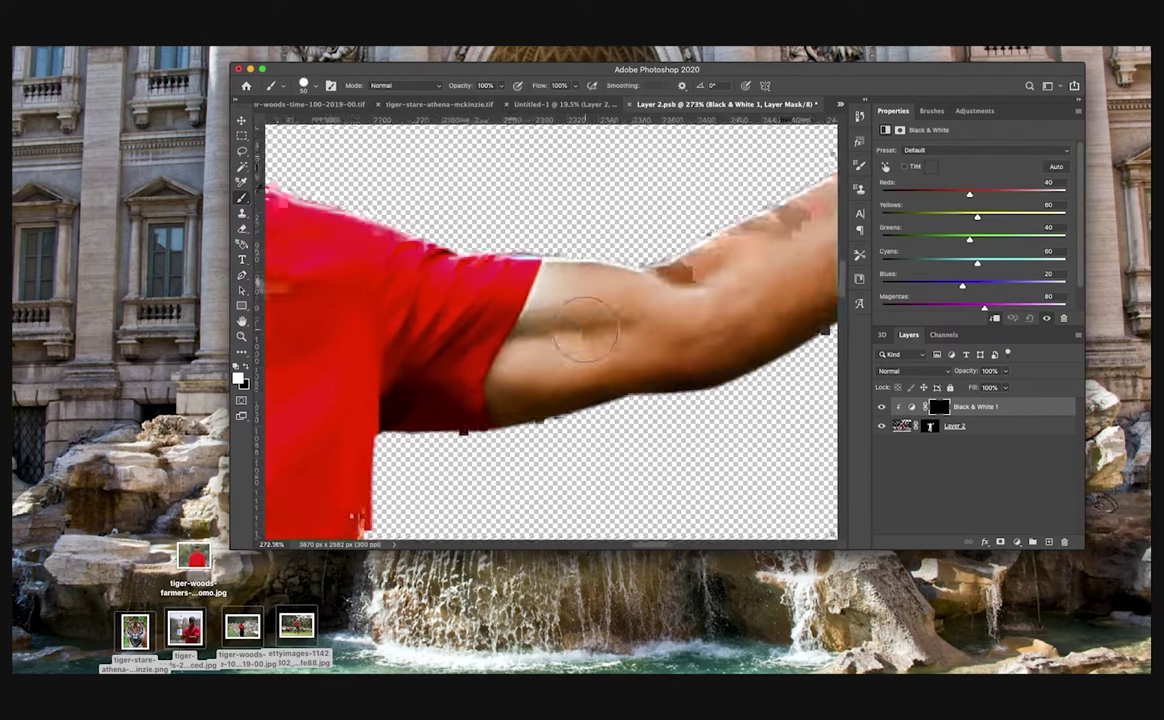
left_click_drag(597, 286, 605, 264)
scroll(552, 376, "down", 2)
mouse_move(552, 376)
left_mouse_down()
mouse_move(497, 364)
mouse_move(538, 333)
left_mouse_up()
left_click_drag(740, 275, 558, 431)
left_click_drag(430, 470, 592, 429)
scroll(592, 429, "down", 3)
left_click_drag(592, 380, 660, 250)
scroll(660, 250, "down", 3)
left_click_drag(615, 400, 641, 198)
scroll(330, 470, "up", 5)
left_click_drag(510, 290, 522, 322)
left_click_drag(671, 277, 560, 190)
scroll(620, 250, "up", 4)
left_click_drag(600, 310, 696, 257)
left_click_drag(520, 290, 460, 400)
left_click_drag(290, 430, 481, 333)
mouse_move(612, 345)
left_mouse_down()
mouse_move(648, 452)
mouse_move(372, 300)
left_mouse_up()
left_click_drag(330, 170, 495, 270)
Step: Paint the Black & White mask white over the golfer's trousers and shoes, keeping the shirt red
scroll(495, 270, "down", 2)
mouse_move(500, 225)
left_mouse_down()
mouse_move(533, 382)
mouse_move(590, 345)
left_mouse_up()
scroll(590, 345, "down", 4)
left_click_drag(600, 480, 574, 367)
scroll(573, 367, "up", 3)
scroll(691, 307, "down", 4)
left_click_drag(671, 488, 646, 516)
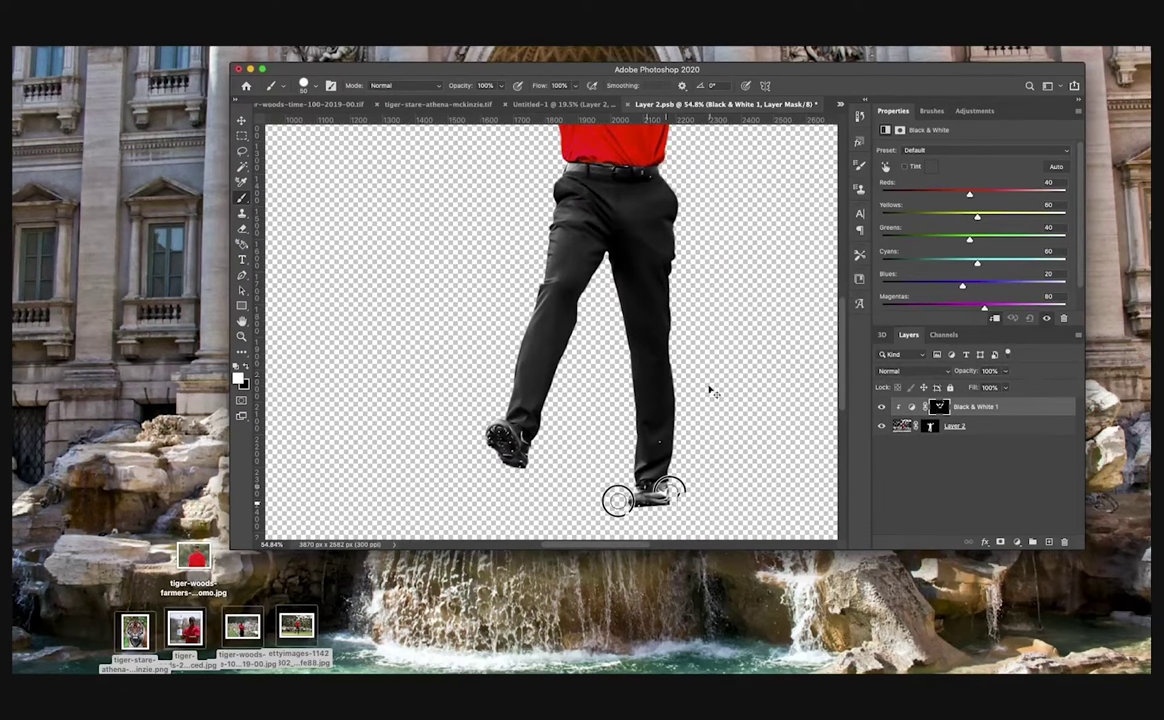
scroll(751, 405, "up", 3)
scroll(751, 405, "down", 3)
scroll(751, 405, "up", 3)
scroll(751, 405, "down", 3)
Step: Clone out the white speck on the standing trouser leg in Layer 2 with a 20 px Clone Stamp
scroll(752, 404, "up", 5)
left_click(902, 426)
key("s")
key("bracketleft")
key("bracketleft")
key("bracketleft")
key("bracketleft")
key("bracketleft")
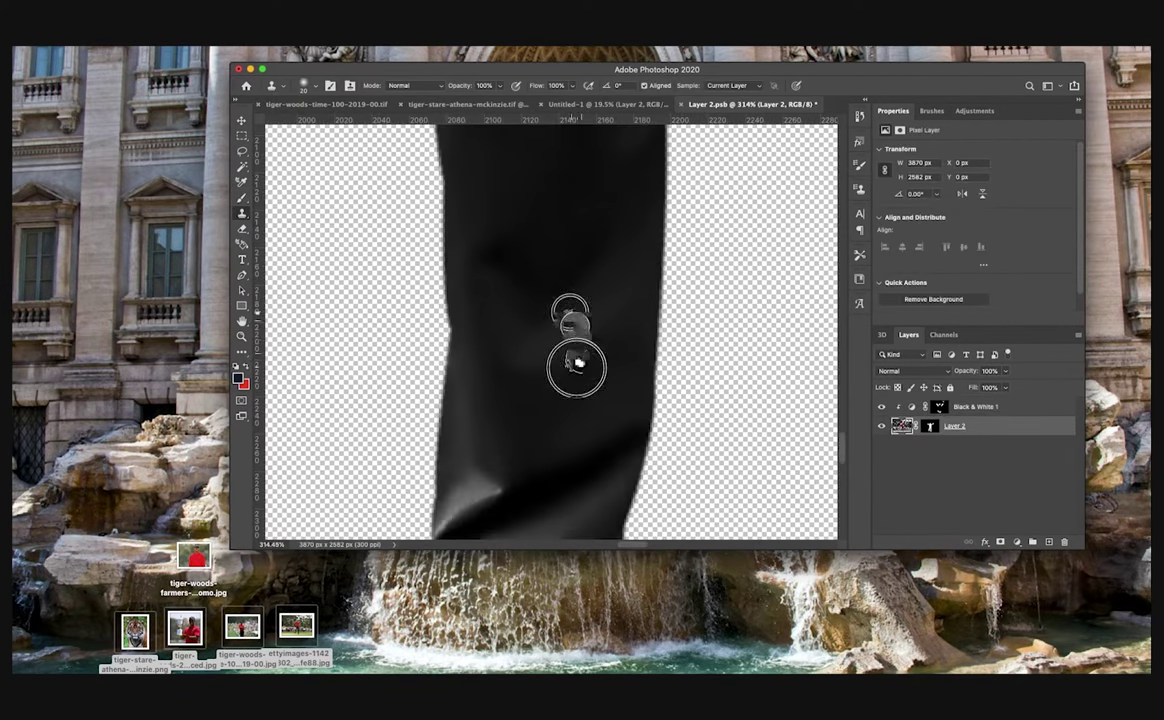
scroll(678, 335, "down", 6)
key("v")
scroll(667, 335, "up", 3)
scroll(667, 335, "up", 3)
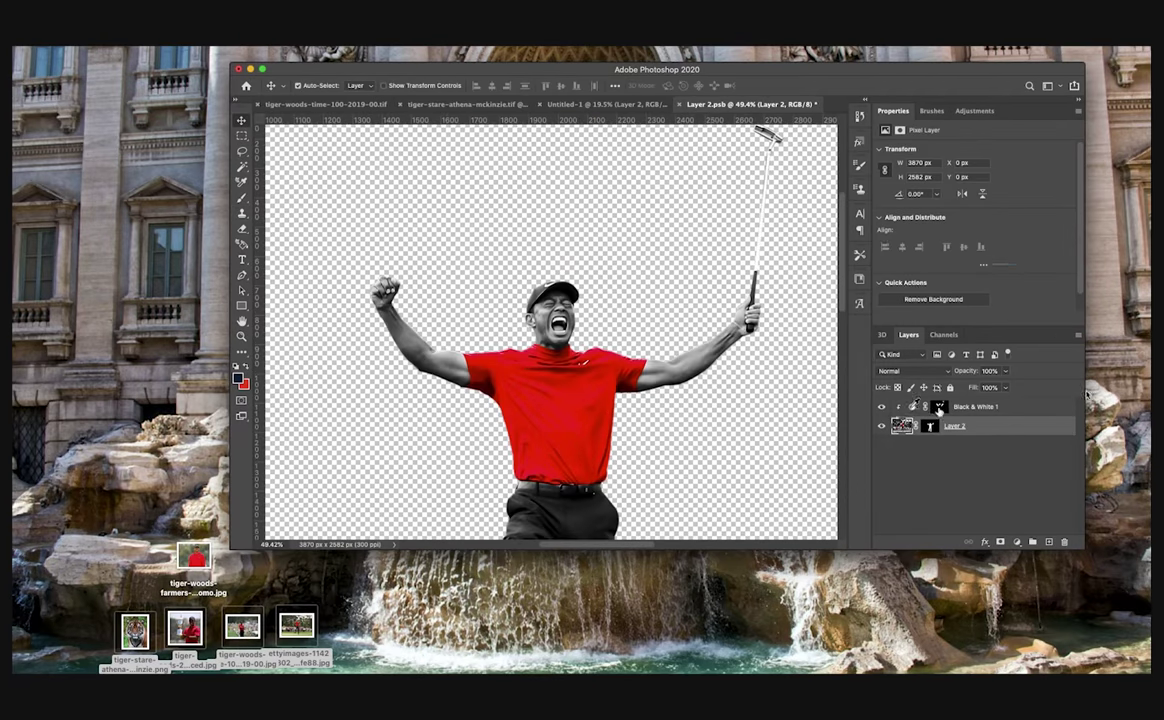
Step: Set the Black & White adjustment's Yellows to 54 and Greens to 6
left_click(939, 408)
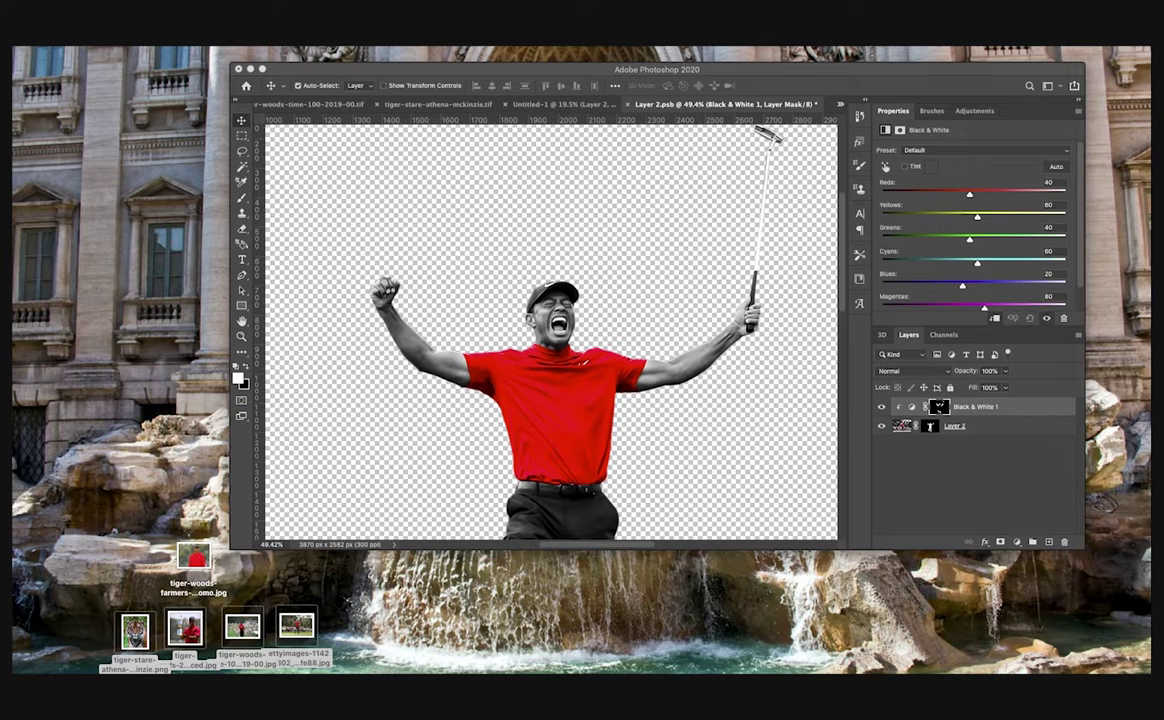
left_click_drag(977, 216, 975, 220)
scroll(672, 392, "up", 2)
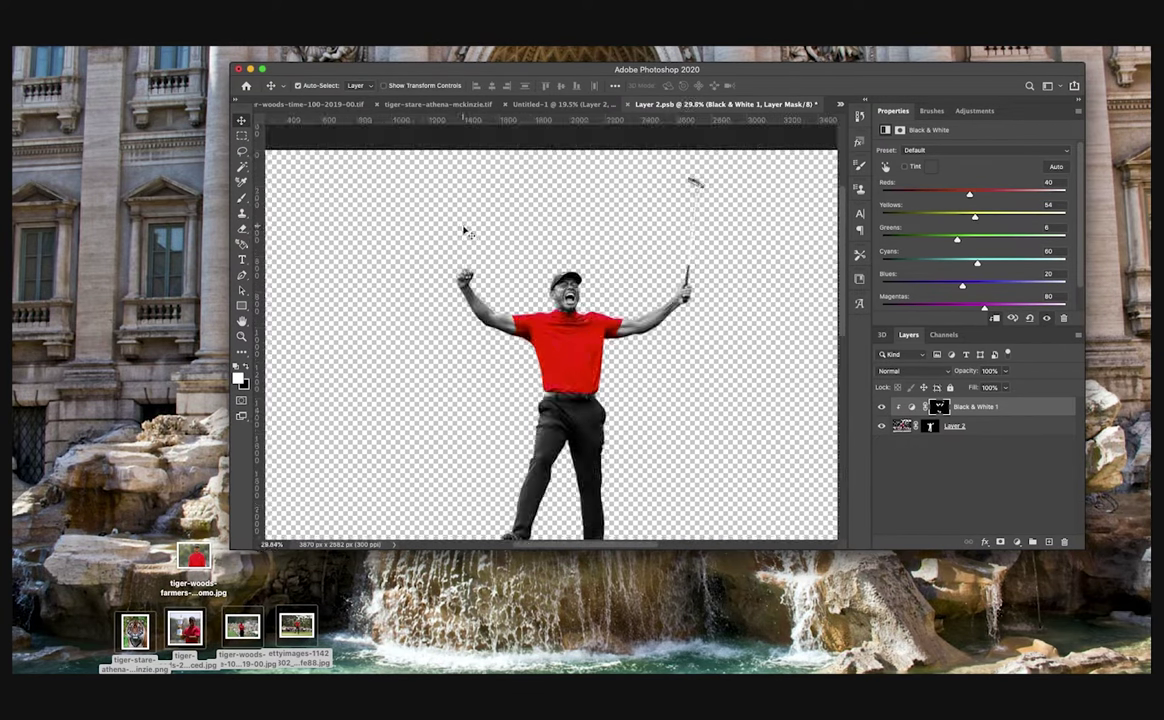
Step: Add a Vibrance adjustment layer above the Black & White layer and raise its vibrance slightly
scroll(672, 392, "up", 5)
left_click(974, 111)
left_click(961, 138)
mouse_move(973, 162)
left_mouse_down()
mouse_move(940, 166)
mouse_move(986, 167)
left_mouse_up()
left_click(974, 110)
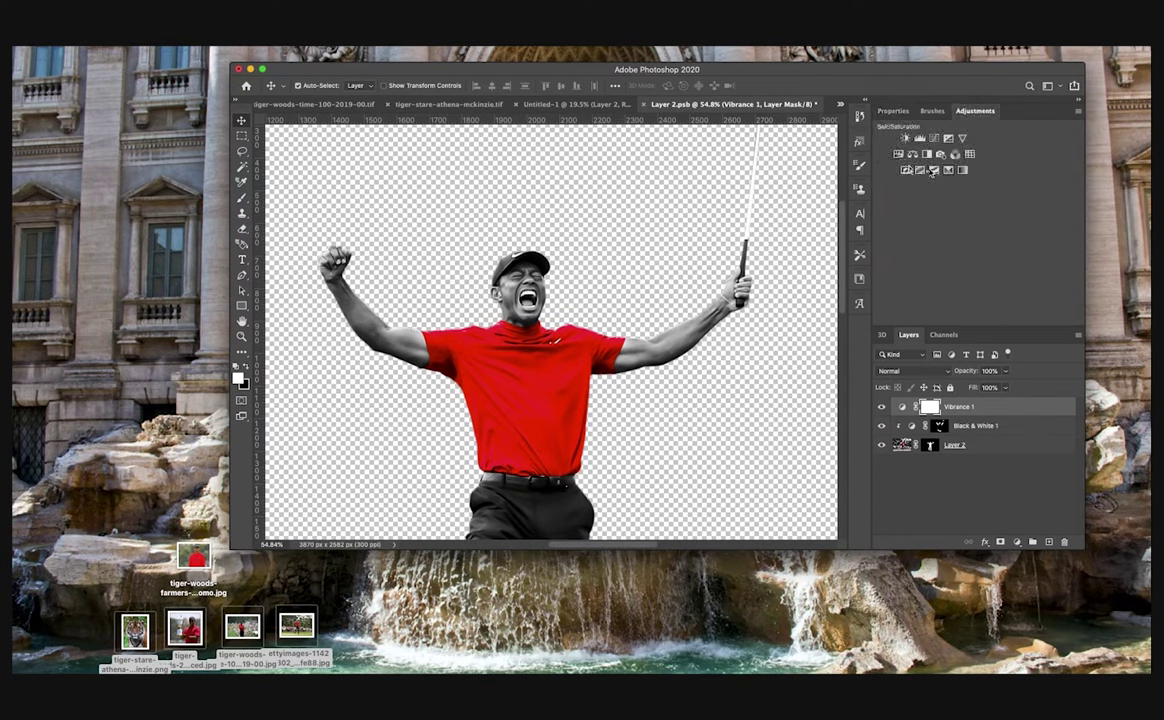
Step: Try a Hue/Saturation adjustment layer above the Vibrance layer with saturation raised to +10
left_click(891, 146)
left_click_drag(967, 221, 964, 218)
left_click_drag(974, 241, 982, 219)
left_click(882, 408)
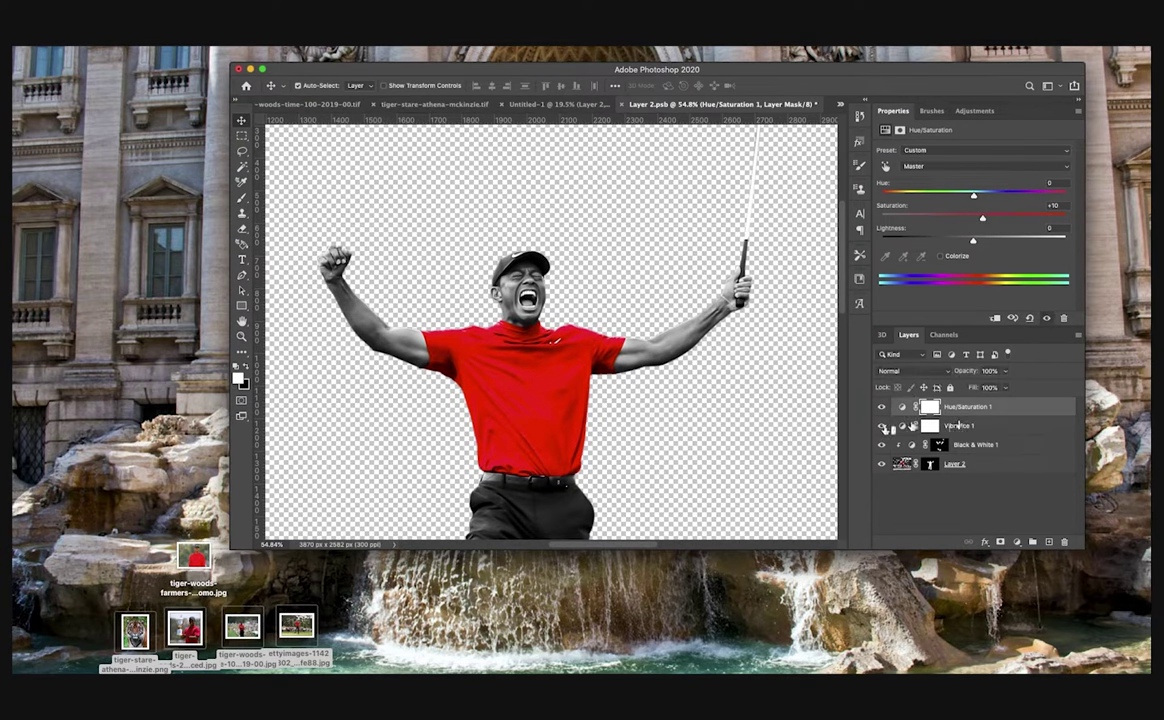
Step: Delete the Hue/Saturation and Vibrance adjustment layers, save the Layer 2 contents and return to the poster
left_click(940, 423, "shift")
key("Delete")
key("super+s")
left_click(620, 105)
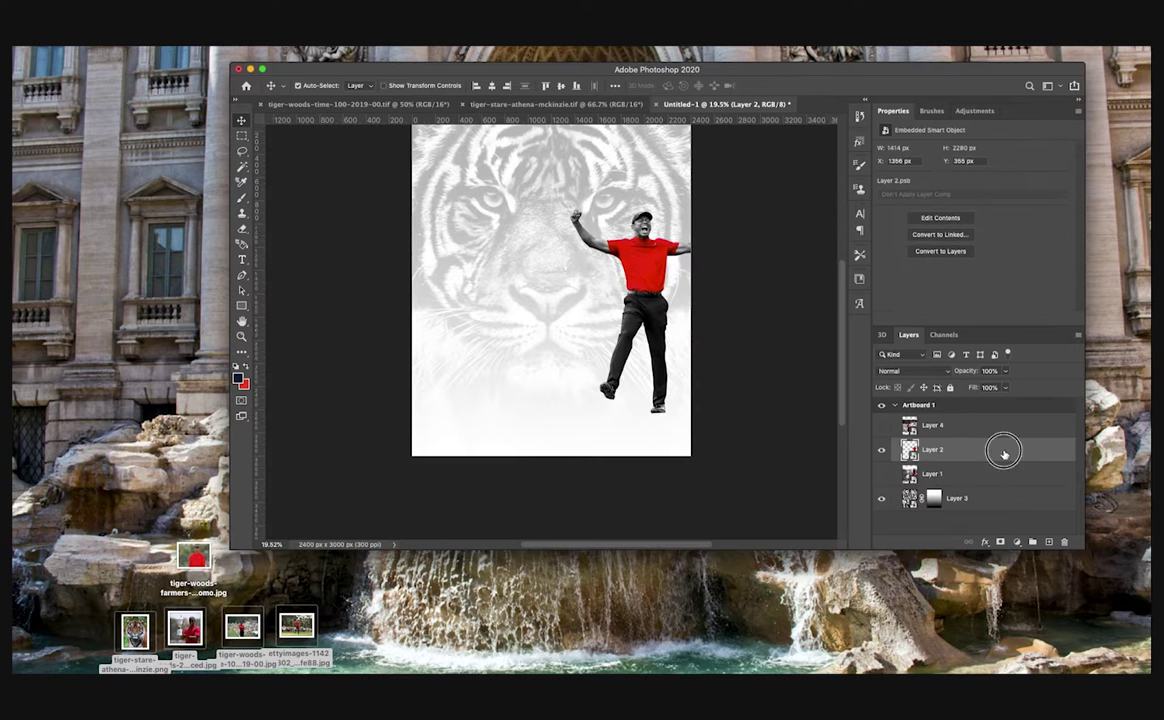
Step: Reopen the Layer 2 contents, duplicate the masked golfer layer and delete the layer mask from the original
double_click(909, 450)
left_click(909, 427)
key("super+j")
right_click(932, 444)
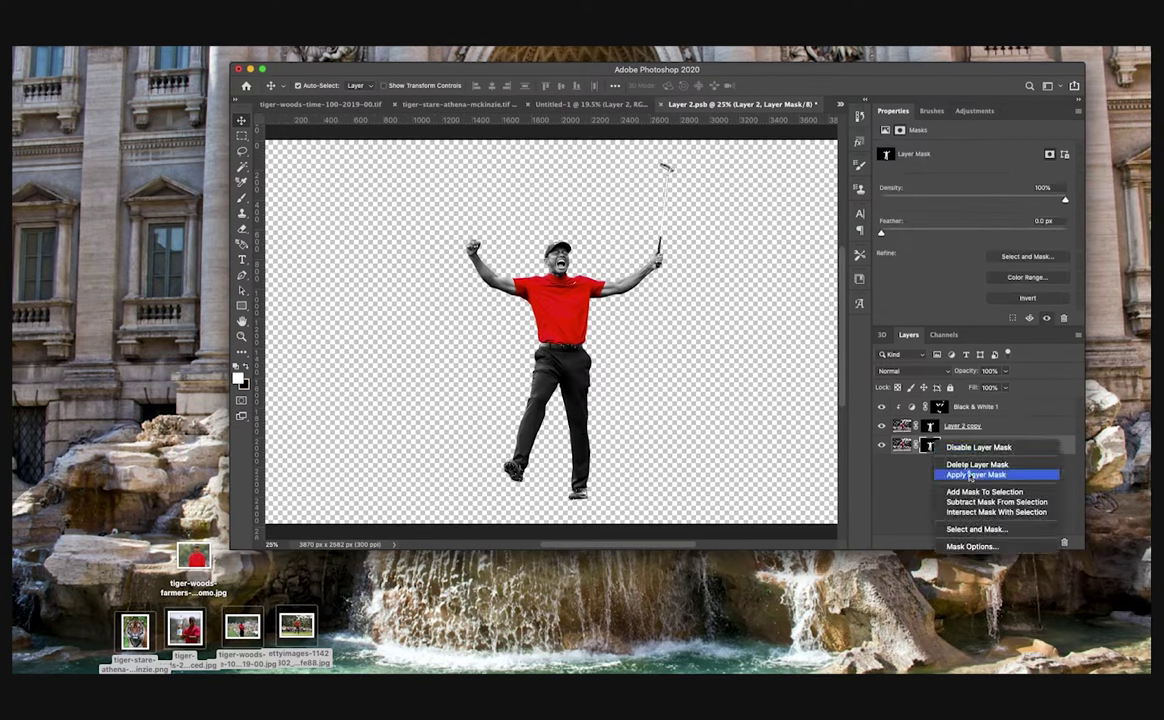
left_click(973, 463)
Step: Copy the full unmasked photo into the poster, place it beneath Layer 2 and name it ground
key("super+a")
key("super+x")
key("super+s")
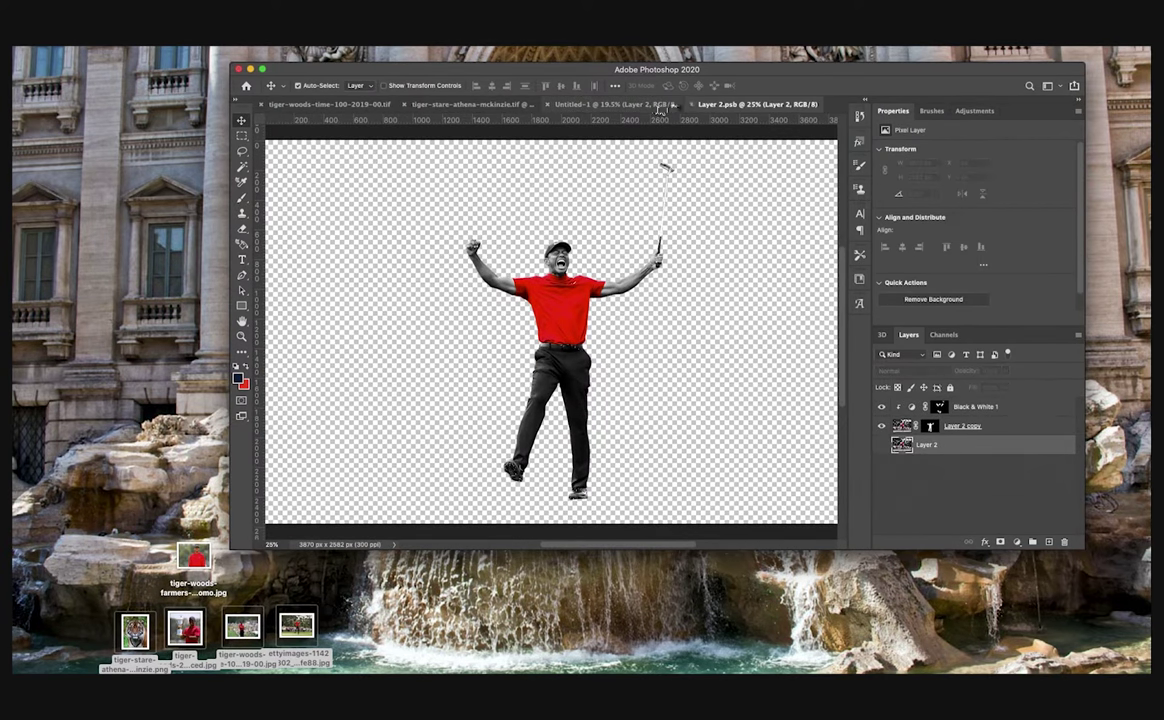
left_click(686, 105)
key("super+v")
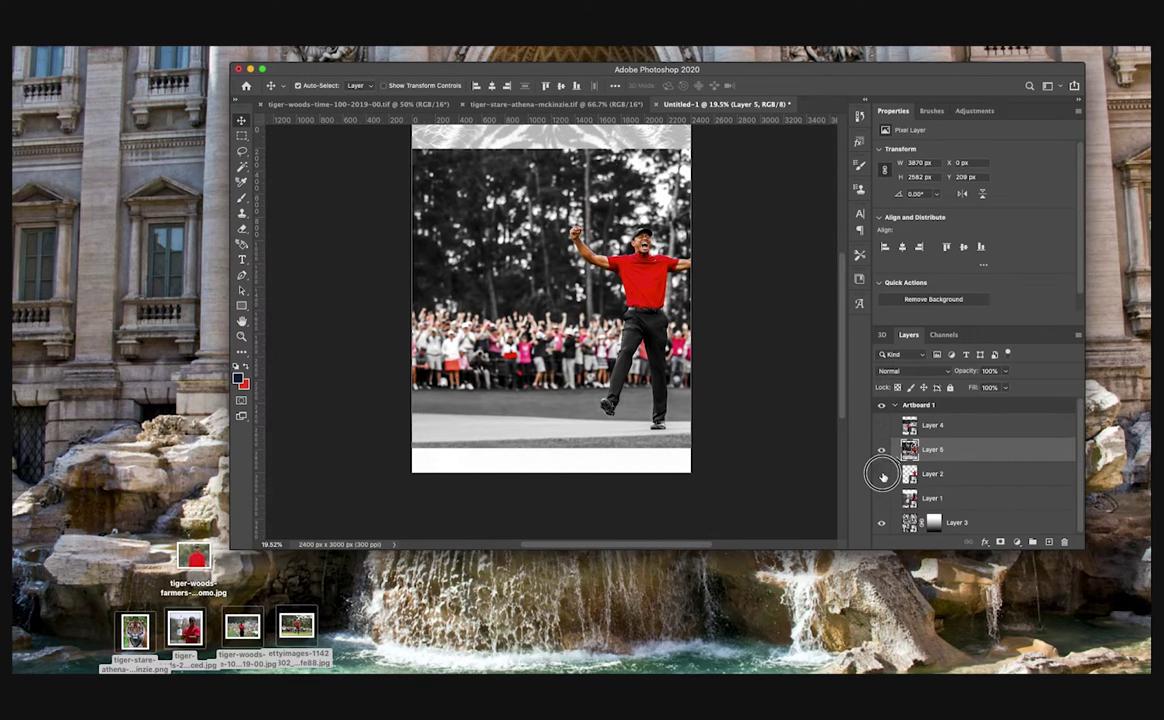
left_click_drag(882, 473, 897, 451)
double_click(933, 474)
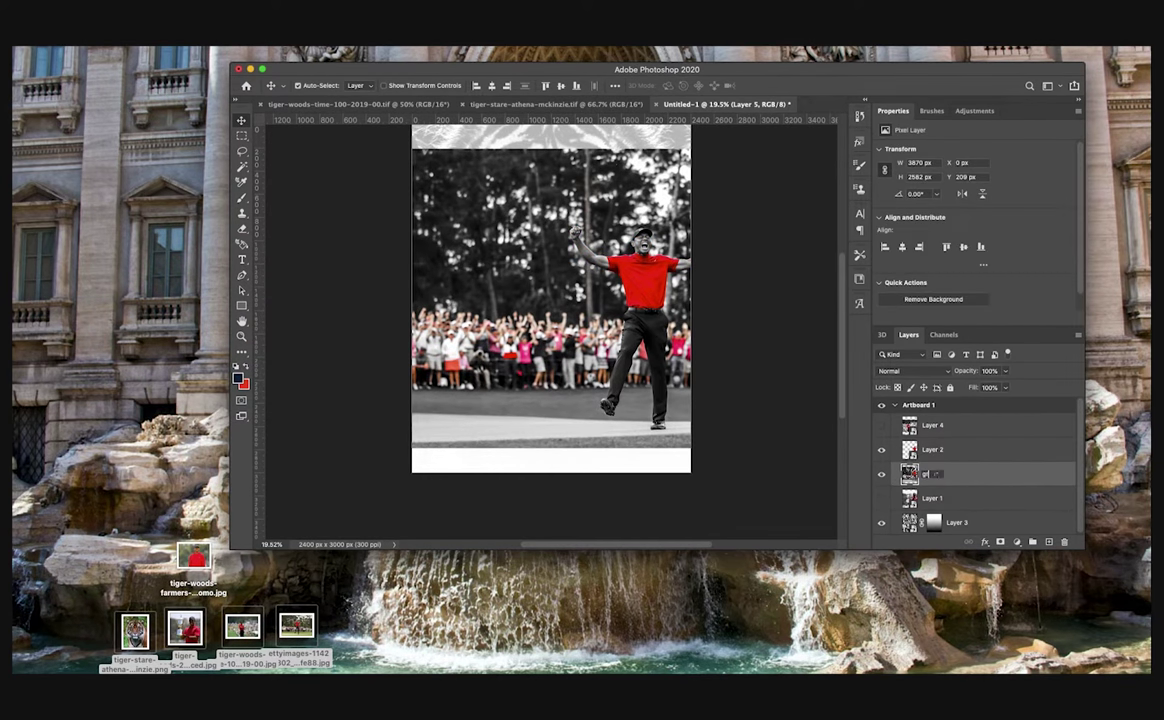
Step: Move Layer 2 and the ground layer together left and slightly down so the whole golfer fits on the artboard
left_click(956, 452, "super")
key("super+t")
left_click_drag(763, 302, 706, 326)
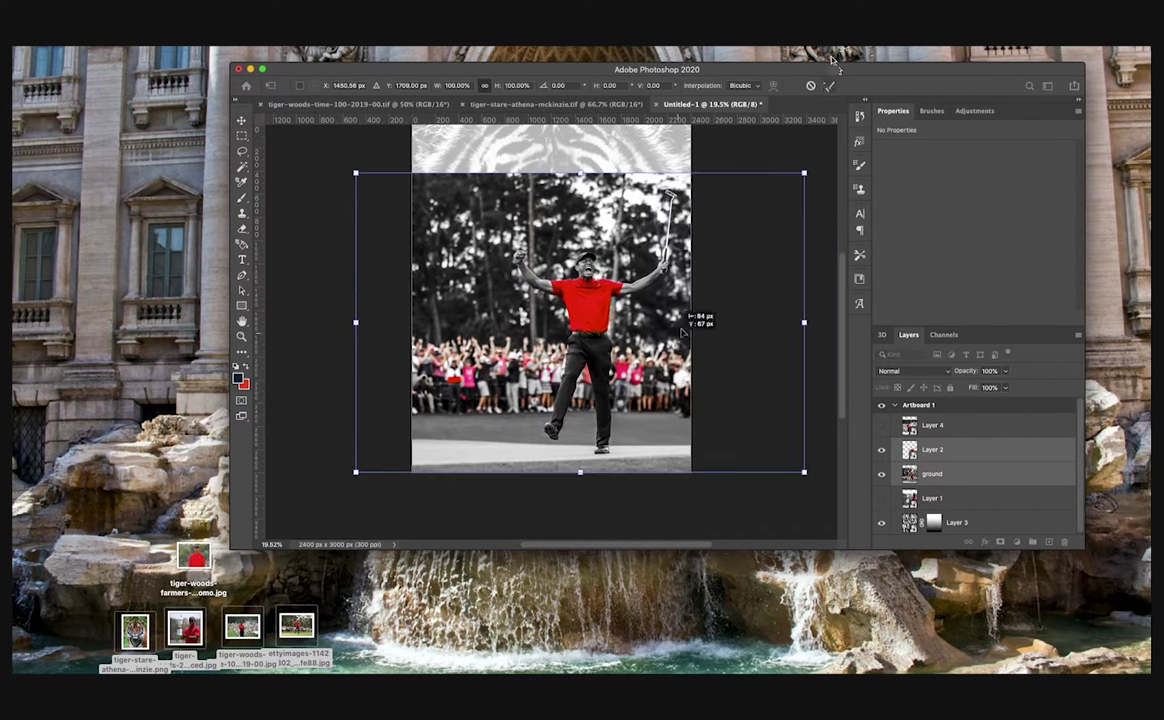
key("Return")
Step: Convert the ground layer to a smart object and open its contents
left_click(968, 478)
right_click(955, 476)
left_click(1000, 338)
double_click(909, 475)
Step: Add Black & White and Brightness/Contrast adjustments over the ground photo, raise the brightness slightly and save the contents
left_click(974, 111)
left_click(927, 154)
left_click(974, 111)
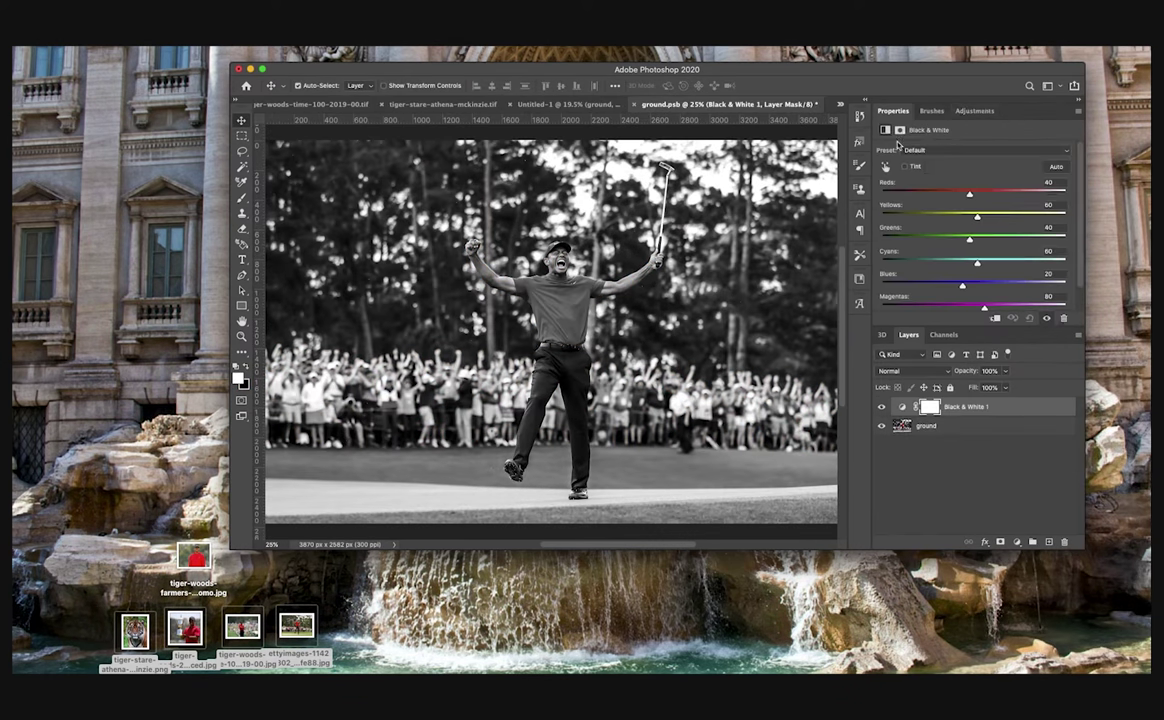
left_click(906, 138)
left_click_drag(970, 183, 982, 183)
key("super+s")
Step: Return to the poster and add a layer mask to the ground layer
left_click(611, 105)
left_click(1000, 542)
Step: Try to fade the ground layer upward with gradients of different lengths on its mask
key("g")
left_click_drag(563, 402, 563, 124)
key("super+z")
left_click(597, 86)
key("super+z")
mouse_move(556, 462)
left_mouse_down()
mouse_move(558, 188)
mouse_move(546, 366)
mouse_move(556, 446)
left_mouse_up()
key("super+z")
scroll(545, 476, "left", 2)
left_click_drag(596, 483, 597, 445)
key("super+z")
Step: Paint the ground layer's mask with a large soft brush to hide the trees and crowd
left_click(936, 478)
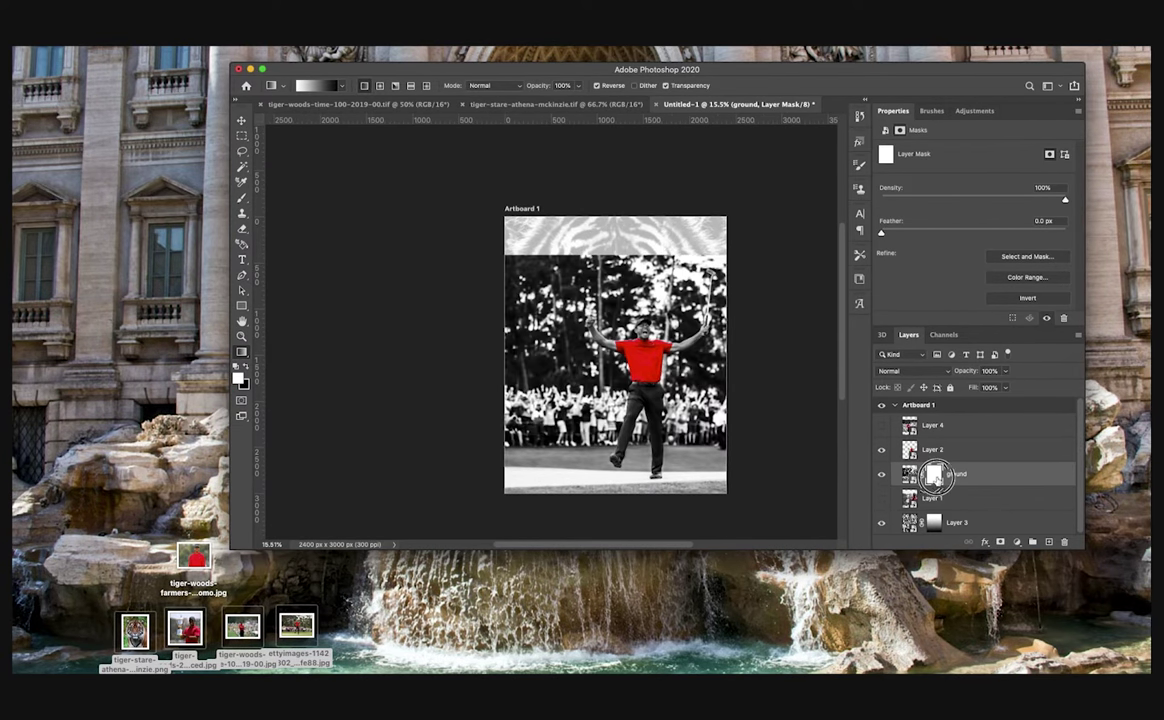
key("b")
left_click(316, 86)
left_click(255, 174)
left_click_drag(745, 423, 432, 419)
key("x")
key("]")
key("]")
mouse_move(440, 400)
left_mouse_down()
mouse_move(572, 338)
mouse_move(702, 385)
left_mouse_up()
scroll(702, 385, "down", 2)
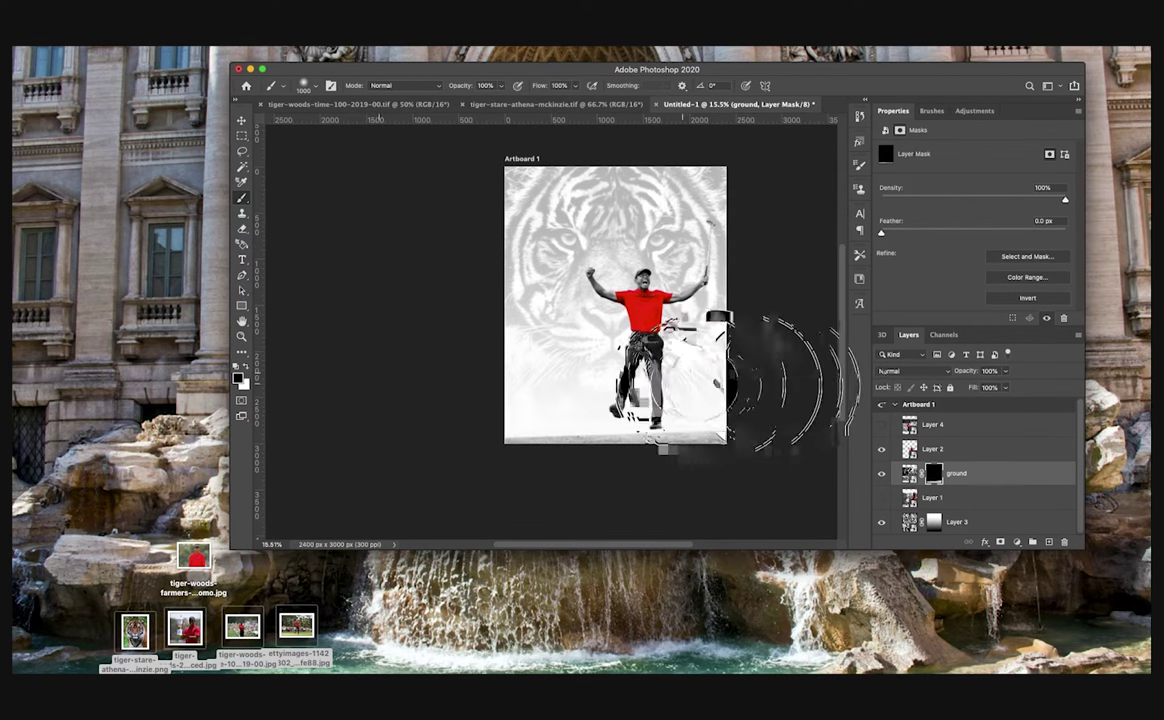
Step: Refine the ground mask with a 700 px soft brush, revealing the turf strip under the golfer and softening its upper edge
scroll(667, 435, "up", 6)
scroll(700, 286, "right", 2)
scroll(690, 288, "up", 2)
scroll(680, 290, "down", 4)
key("x")
key("[")
key("[")
key("[")
left_click_drag(415, 432, 730, 434)
key("x")
left_click_drag(412, 360, 754, 369)
scroll(780, 376, "up", 2)
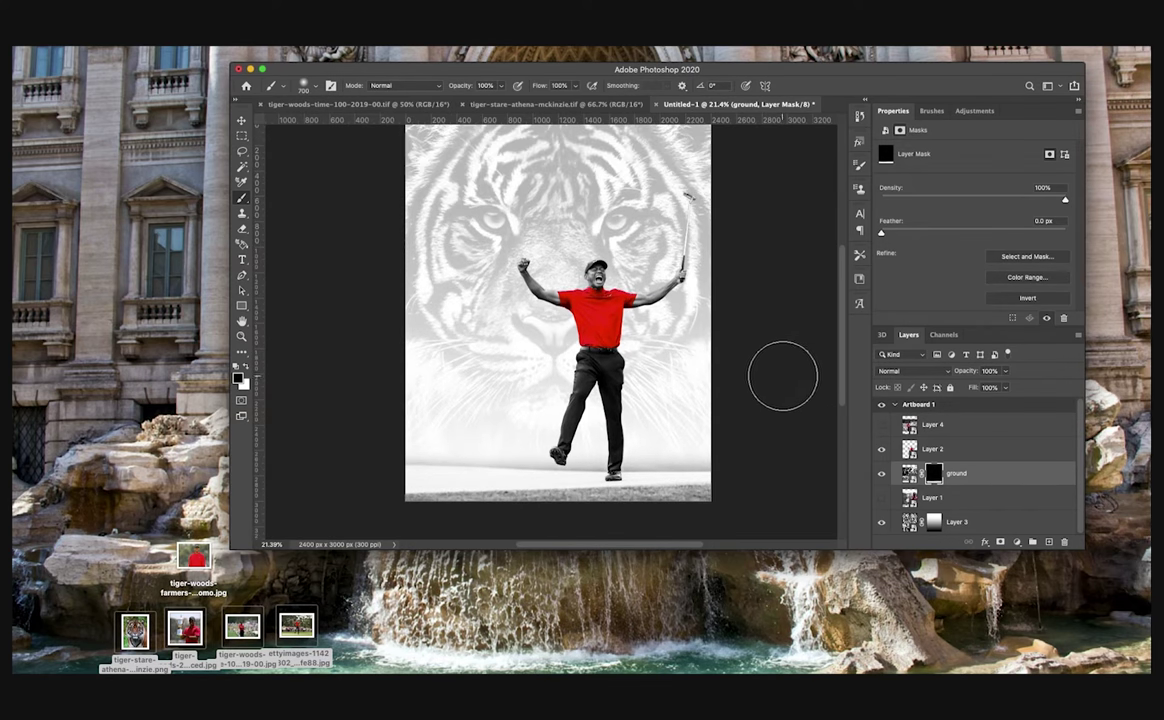
Step: Transform Layer 2 and the ground layer together so the golfer stands near the centre of the artboard
scroll(769, 384, "up", 2)
scroll(769, 384, "down", 2)
left_click(956, 449, "shift")
key("super+t")
left_click_drag(646, 354, 611, 357)
left_click_drag(740, 341, 751, 340)
left_click_drag(672, 344, 673, 338)
left_click_drag(751, 336, 722, 336)
left_click_drag(645, 330, 667, 340)
left_click(830, 86)
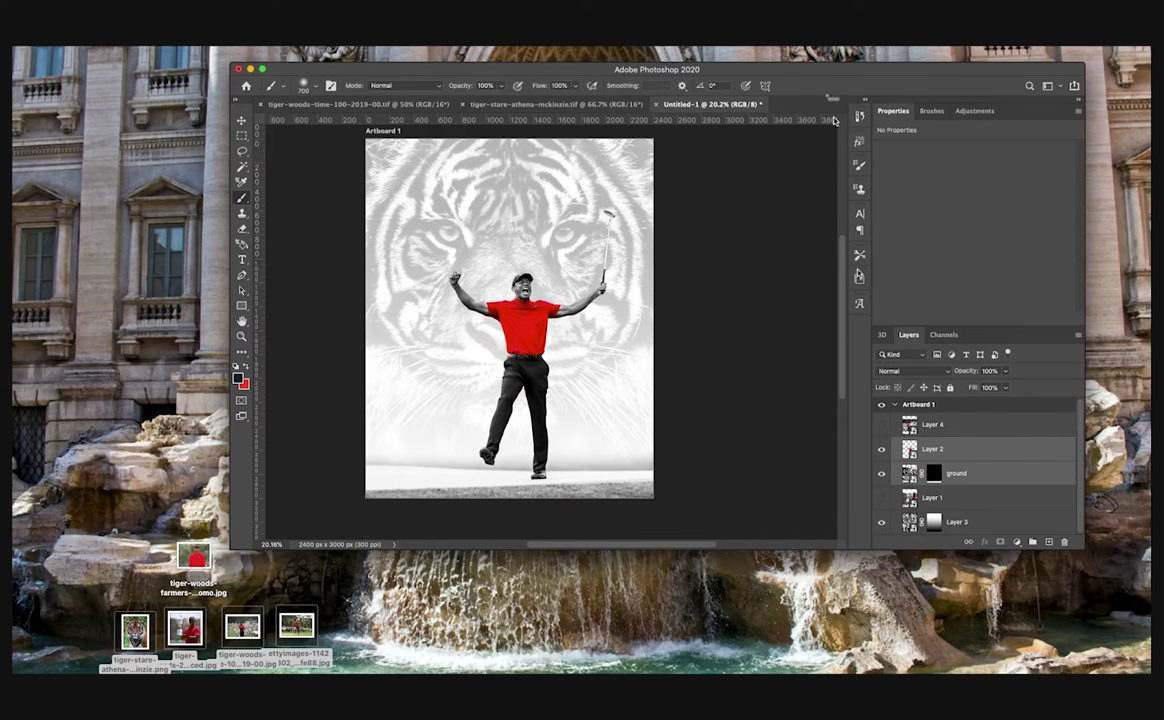
Step: Group Layer 2 and the ground layer as "cheering tiger" and save the document as tigersds
key("super+g")
double_click(933, 444)
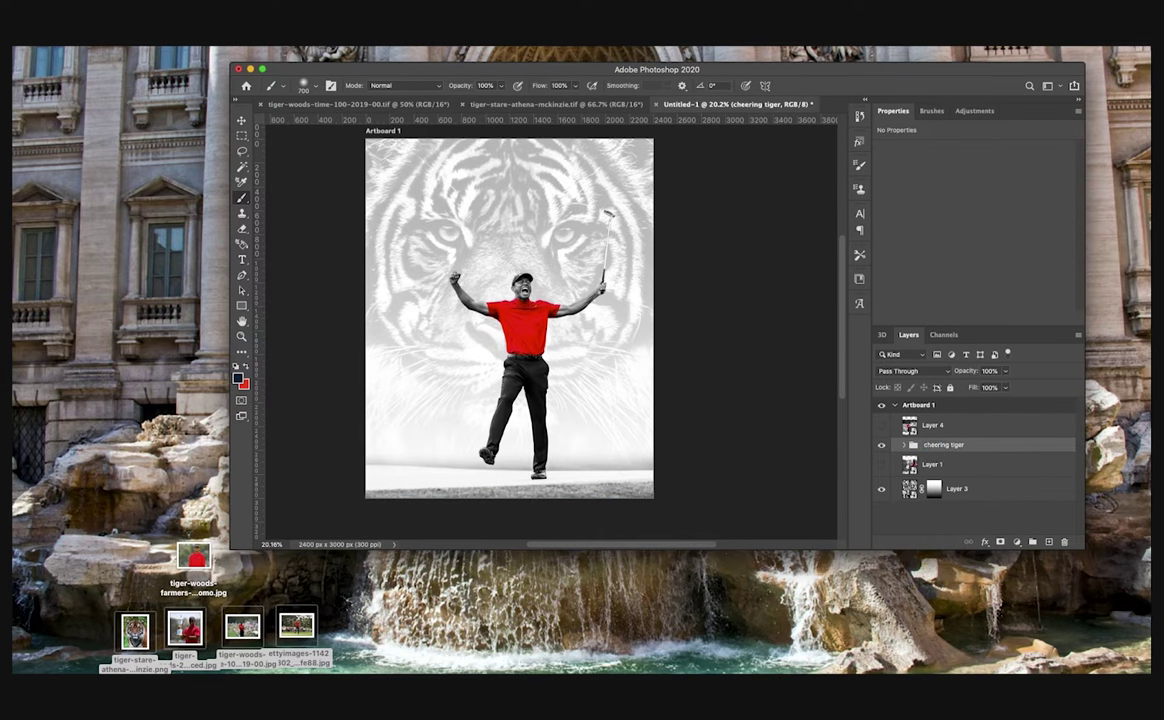
key("super+s")
type("tigersds")
key("Return")
Step: Open the Layer 4 contents and start a Pen path along the left outer trouser edge, from the photo's bottom to the waist
double_click(909, 425)
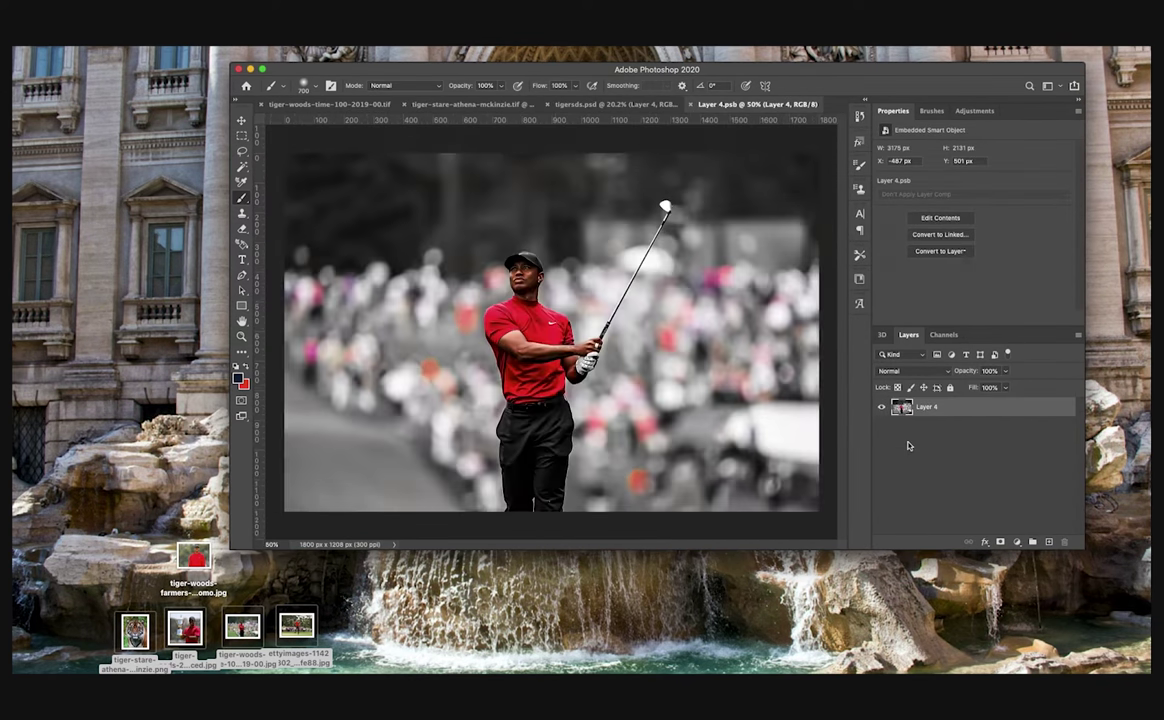
scroll(494, 460, "up", 5)
key("p")
scroll(621, 403, "left", 3)
scroll(621, 400, "up", 8)
scroll(621, 400, "down", 8)
scroll(691, 420, "up", 3)
left_click(616, 494)
scroll(608, 368, "up", 5)
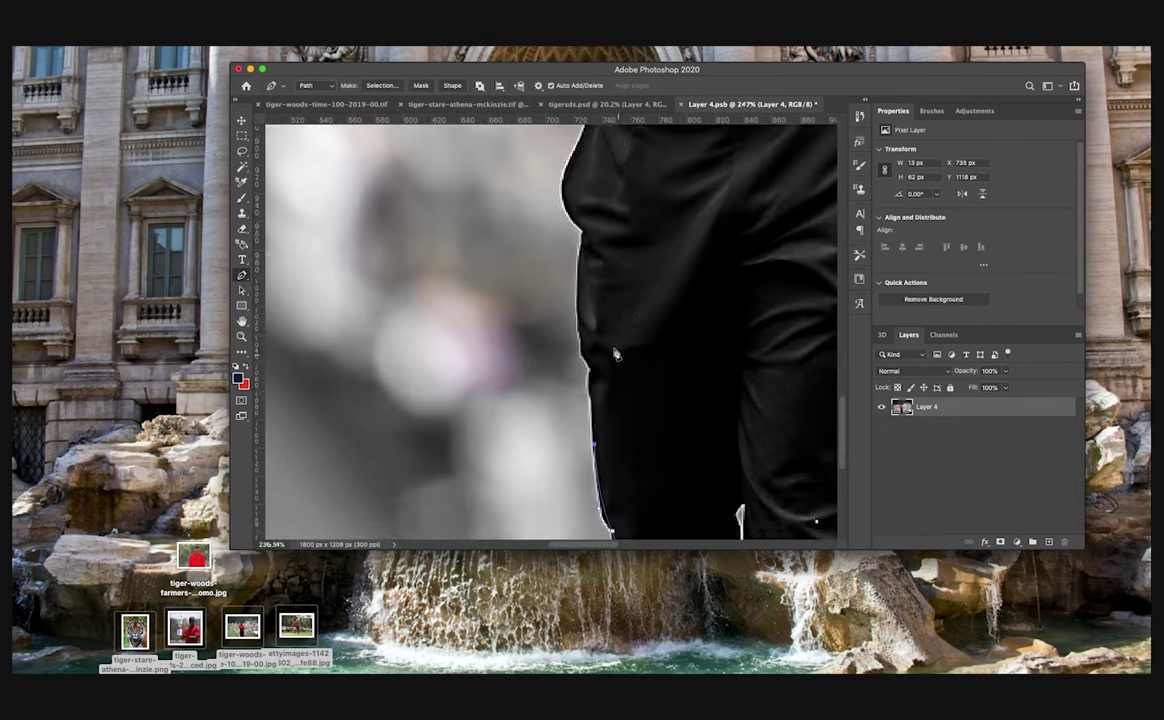
scroll(603, 352, "up", 4)
left_click_drag(573, 321, 592, 278)
left_click(571, 323, "alt")
scroll(623, 347, "up", 4)
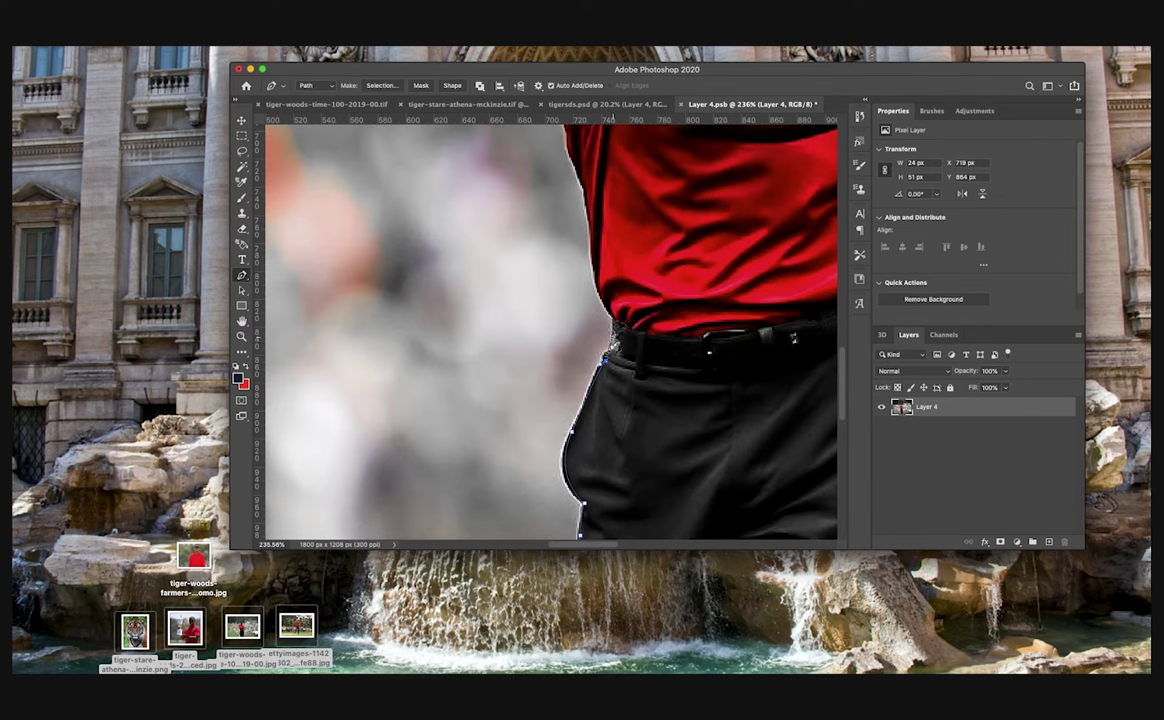
Step: Continue the Pen path from the belt up the left side of the red shirt to the sleeve
left_click(614, 319)
scroll(614, 324, "up", 5)
left_click_drag(588, 391, 594, 352)
scroll(588, 370, "up", 2)
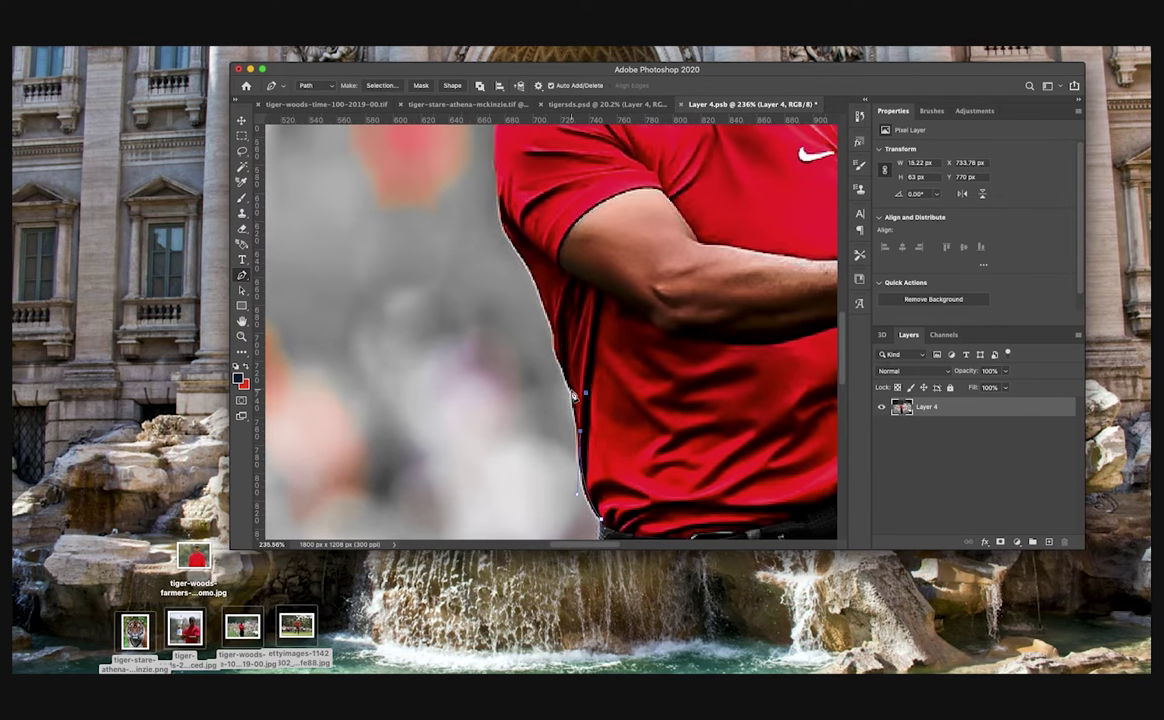
left_click(556, 323)
scroll(545, 320, "up", 2)
left_click(520, 317)
scroll(518, 318, "up", 4)
left_click_drag(498, 377, 499, 338)
left_click(498, 377, "alt")
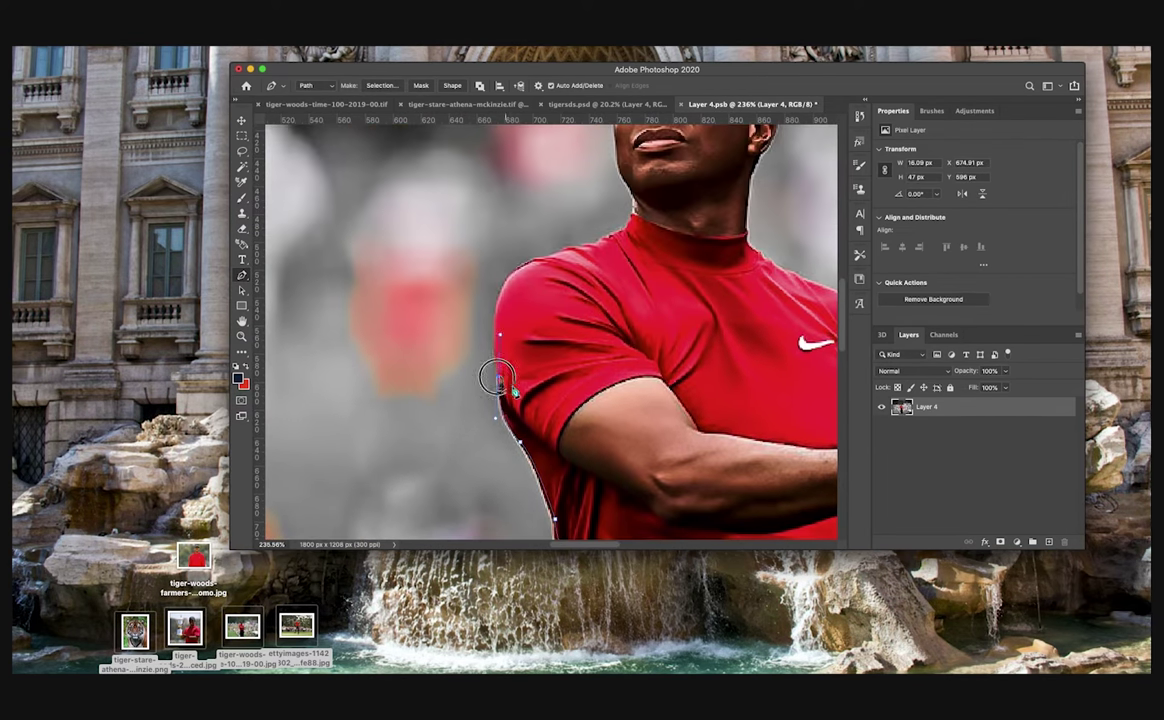
Step: Extend the Pen path over the left shoulder and collar, up the neck and jaw to the cheek
scroll(508, 345, "up", 1)
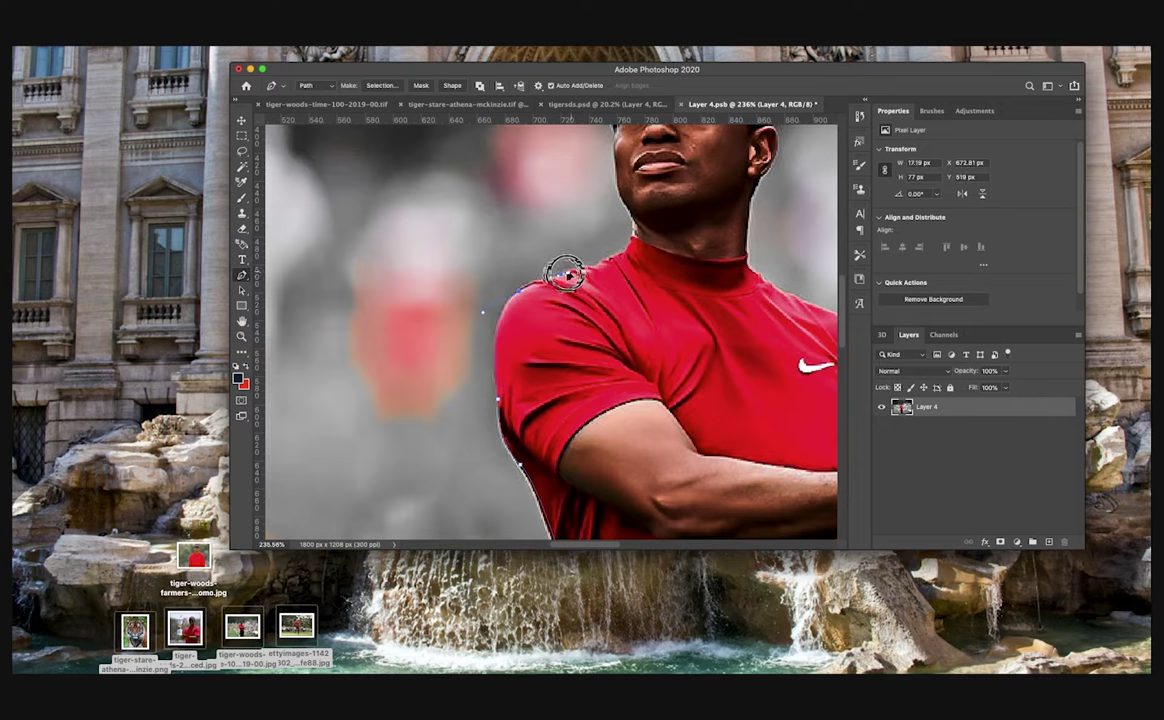
scroll(626, 313, "up", 3)
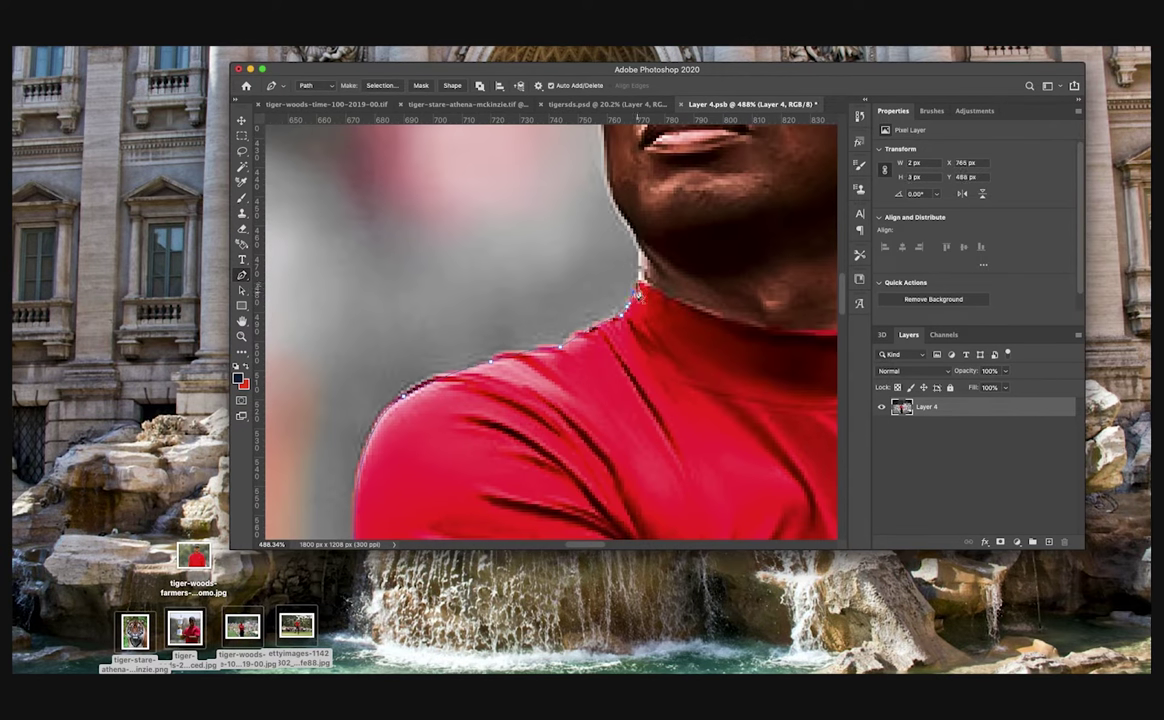
scroll(612, 322, "up", 4)
left_click(612, 322)
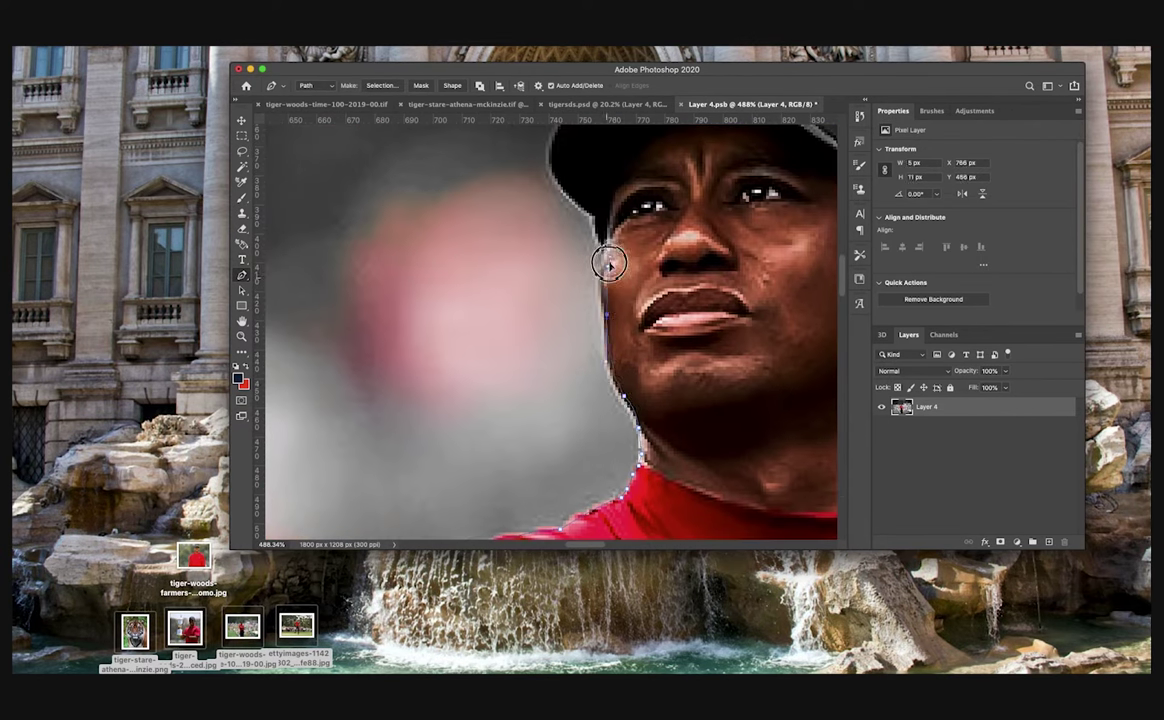
Step: Trace the Pen path around the cap's brim and crown to the top of the ear
scroll(598, 237, "up", 4)
left_click(565, 333)
left_click_drag(683, 291, 783, 299)
left_click(683, 292, "alt")
scroll(684, 294, "right", 5)
left_click_drag(699, 331, 829, 391)
left_click(699, 331, "alt")
scroll(701, 337, "right", 3)
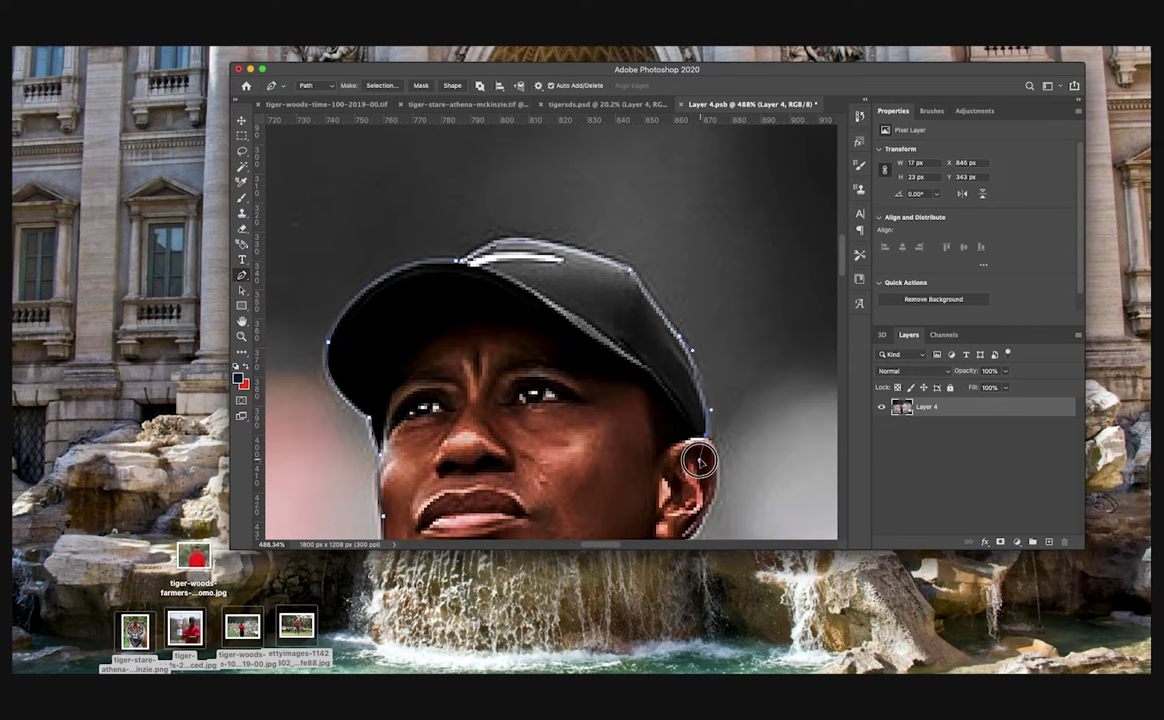
Step: Continue the Pen path around the ear and down the right side of the neck to the collar
scroll(700, 460, "down", 2)
scroll(700, 447, "up", 4)
left_click_drag(512, 540, 486, 462)
left_click(573, 378, "alt")
left_click(546, 442)
scroll(629, 452, "down", 5)
left_click_drag(590, 488, 593, 502)
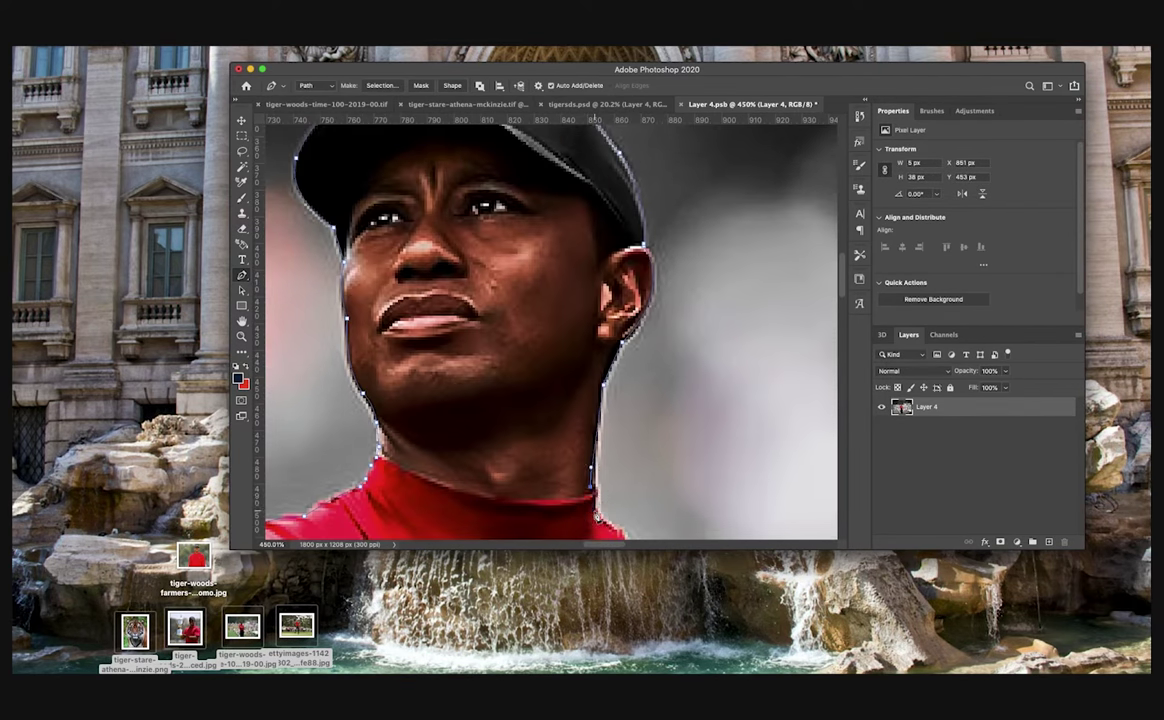
left_click(599, 513)
Step: Trace the Pen path from the collar along the right shoulder to the upper sleeve
scroll(603, 508, "down", 3)
scroll(597, 469, "up", 3)
scroll(630, 478, "right", 4)
scroll(610, 467, "down", 3)
left_click_drag(664, 444, 692, 460)
scroll(698, 452, "right", 2)
scroll(690, 450, "down", 3)
left_click(626, 438)
Step: Trace the right sleeve's outer edge and folds down to where it meets the forearm
scroll(625, 437, "down", 5)
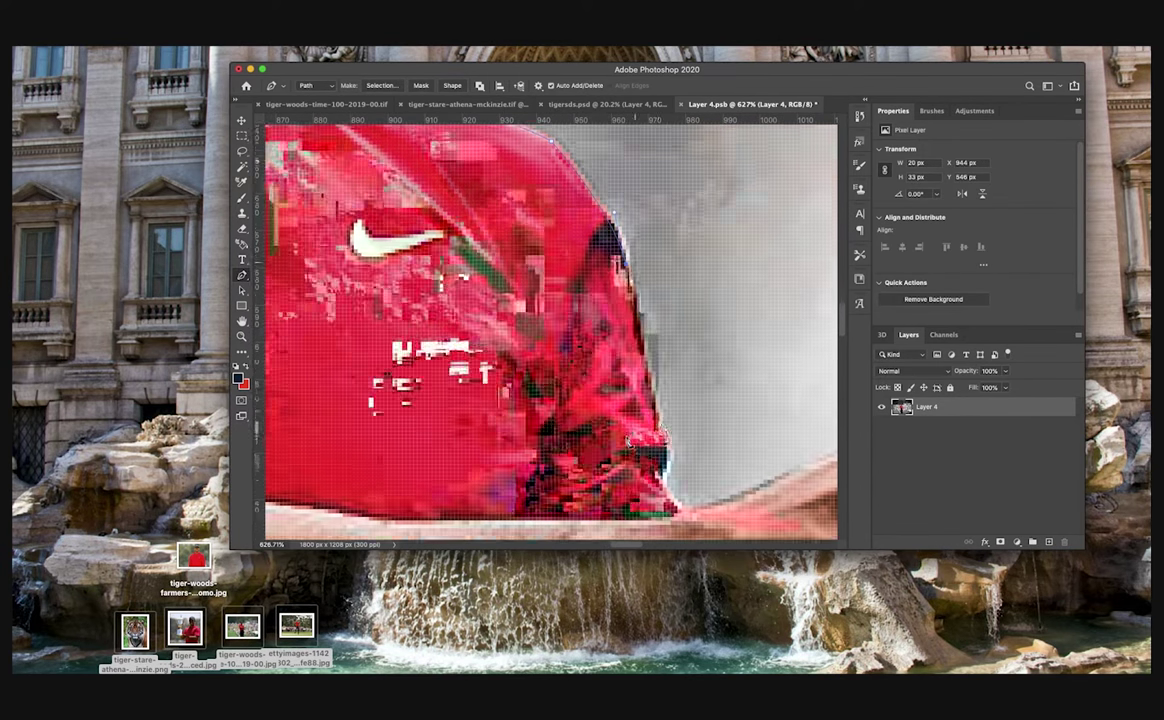
left_click(663, 441)
left_click(659, 470)
left_click(671, 482)
left_click(681, 497)
Step: Continue the Pen path along the forearm and hand, then up the club's grip and shaft to the club head
scroll(681, 497, "right", 3)
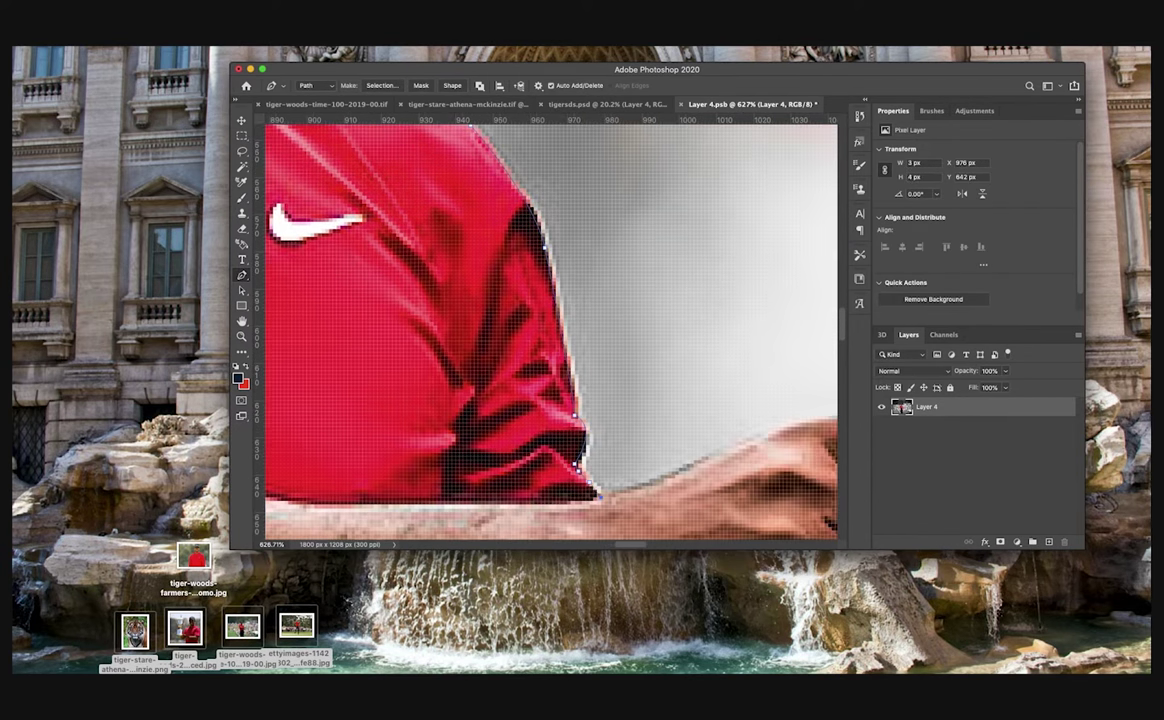
scroll(545, 405, "down", 2)
scroll(545, 405, "right", 3)
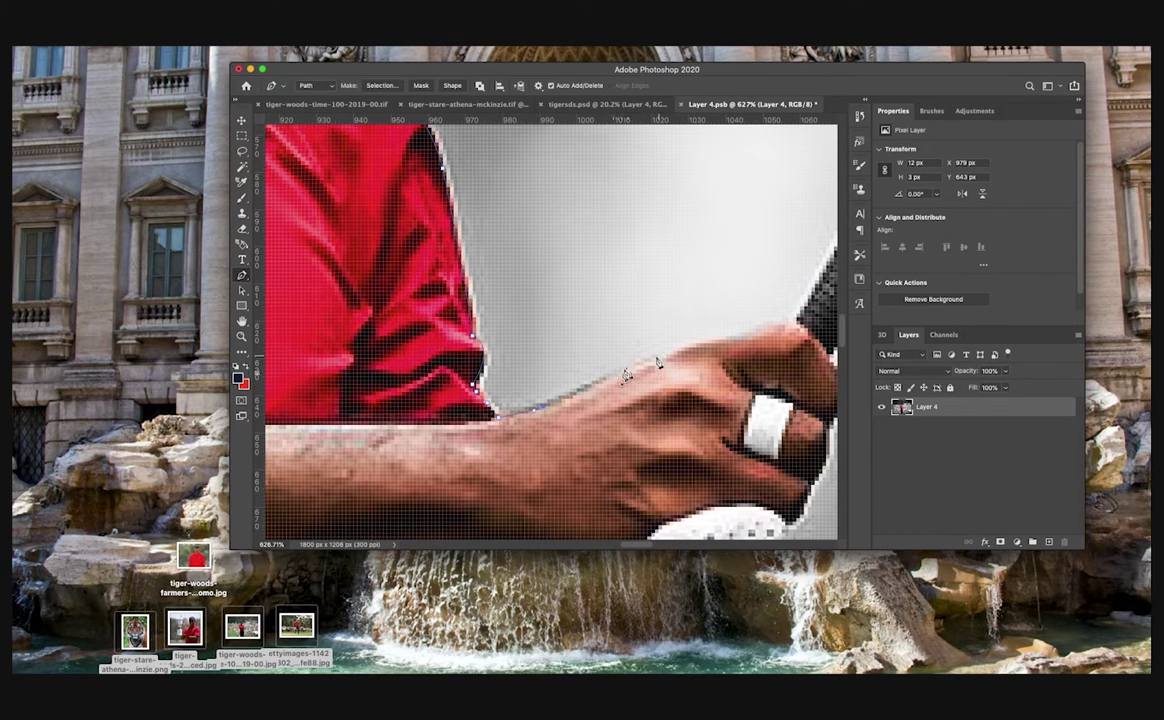
scroll(611, 377, "down", 5)
scroll(673, 294, "down", 3)
scroll(675, 280, "up", 4)
scroll(675, 280, "right", 3)
scroll(712, 256, "up", 4)
scroll(729, 320, "up", 1)
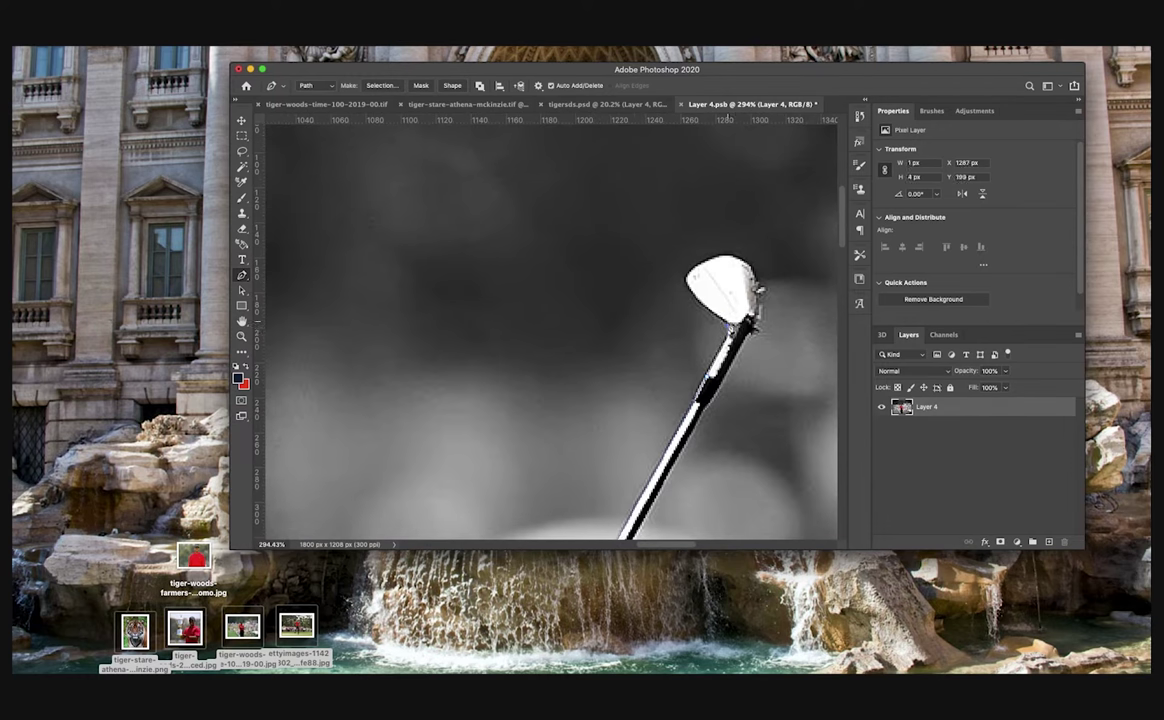
Step: Trace the Pen path around the curved outline of the club head
scroll(728, 322, "up", 3)
scroll(728, 318, "right", 2)
left_click_drag(655, 318, 662, 284)
left_click(655, 318, "alt")
left_click_drag(731, 304, 768, 336)
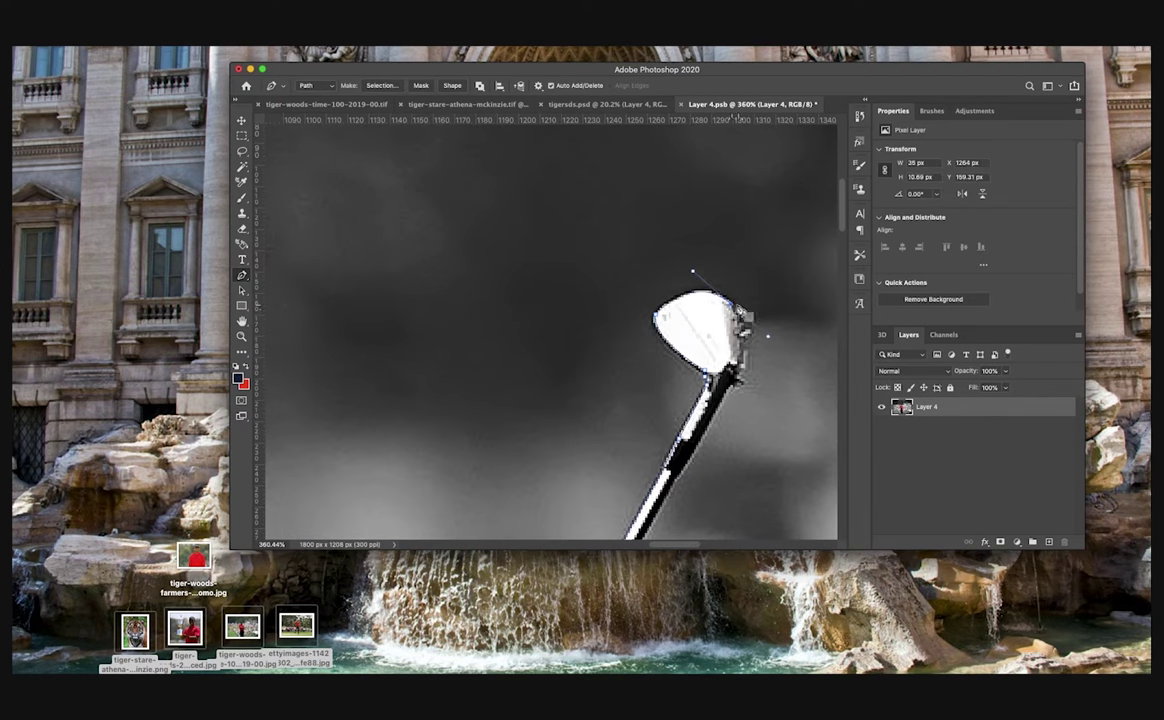
Step: Continue the Pen path from the club head down the far edge of the shaft to the grip
scroll(720, 410, "down", 4)
left_click_drag(677, 301, 664, 324)
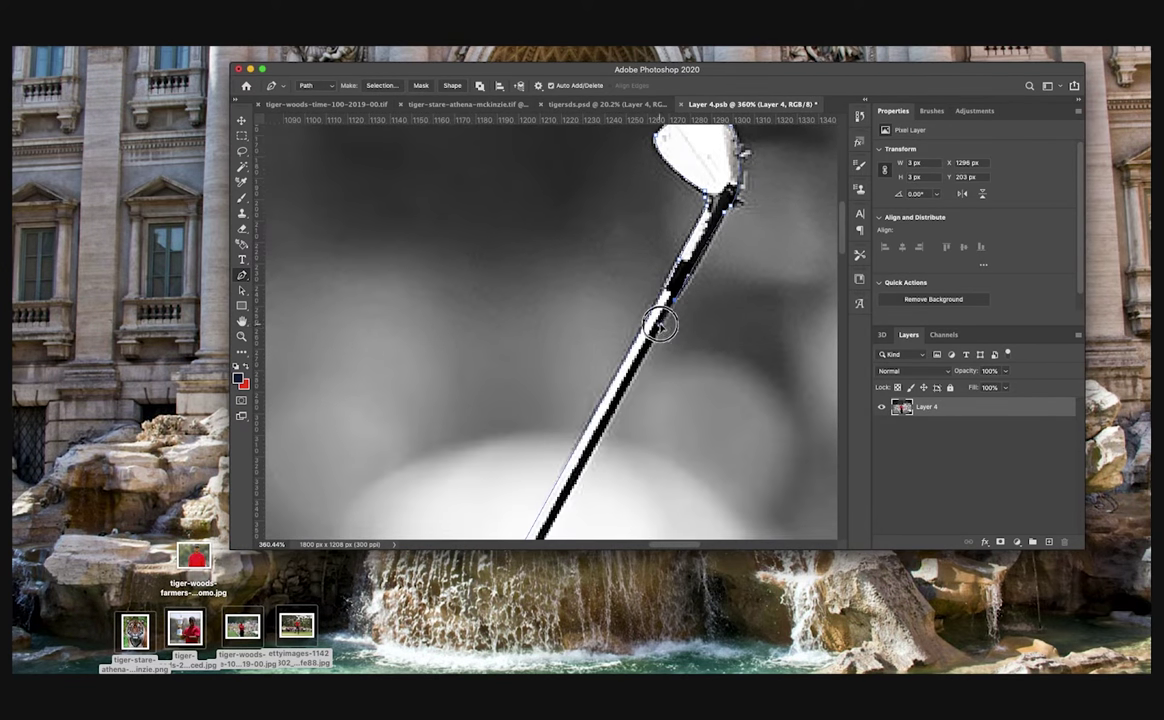
scroll(701, 299, "down", 2)
scroll(701, 299, "down", 5)
scroll(513, 441, "up", 5)
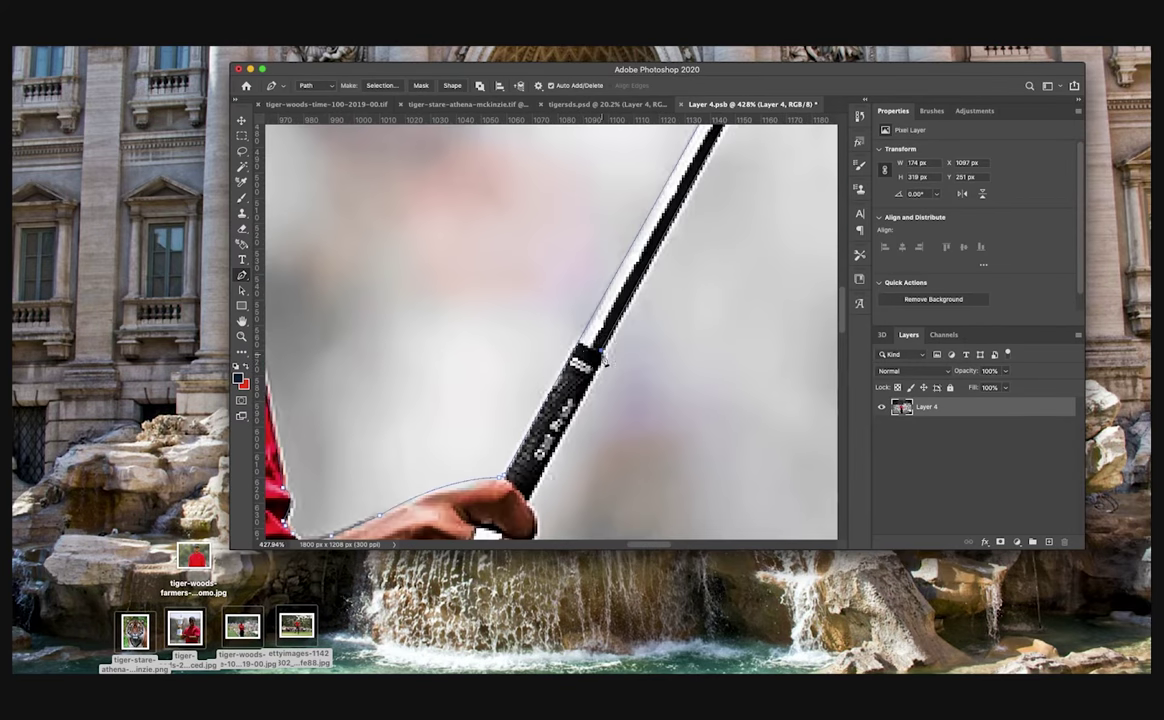
Step: Trace the Pen path down the grip and around the bare fingers and the outer edge of the white glove
scroll(533, 393, "down", 3)
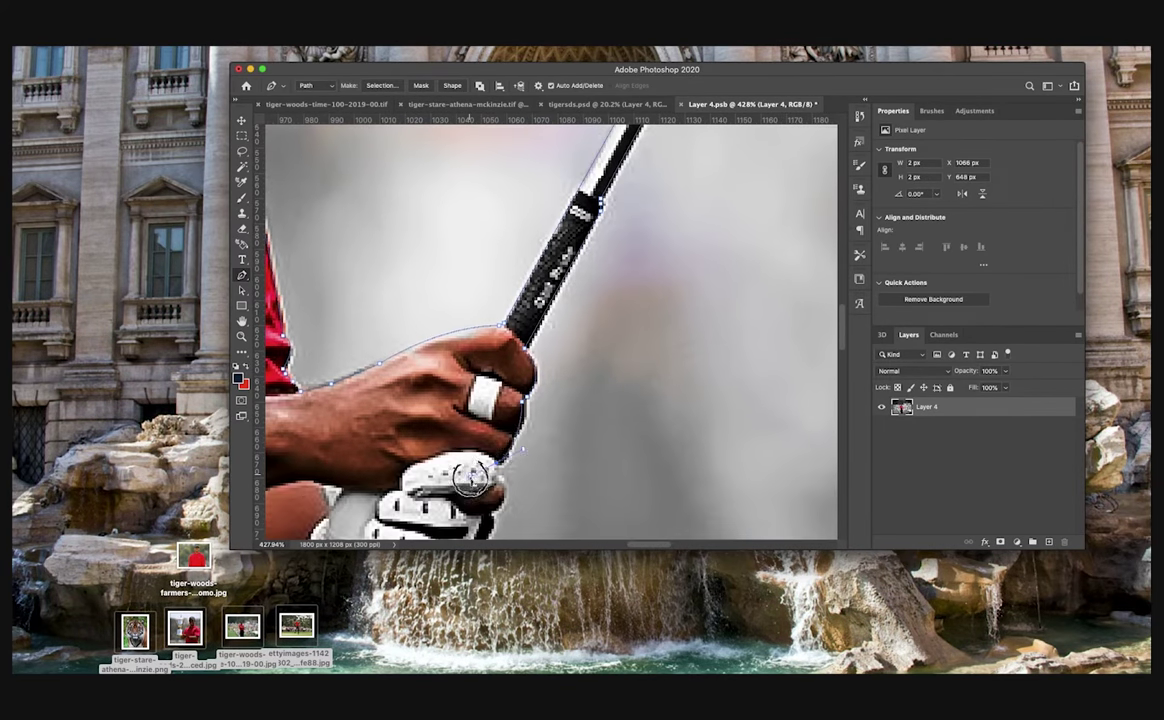
scroll(470, 478, "down", 1)
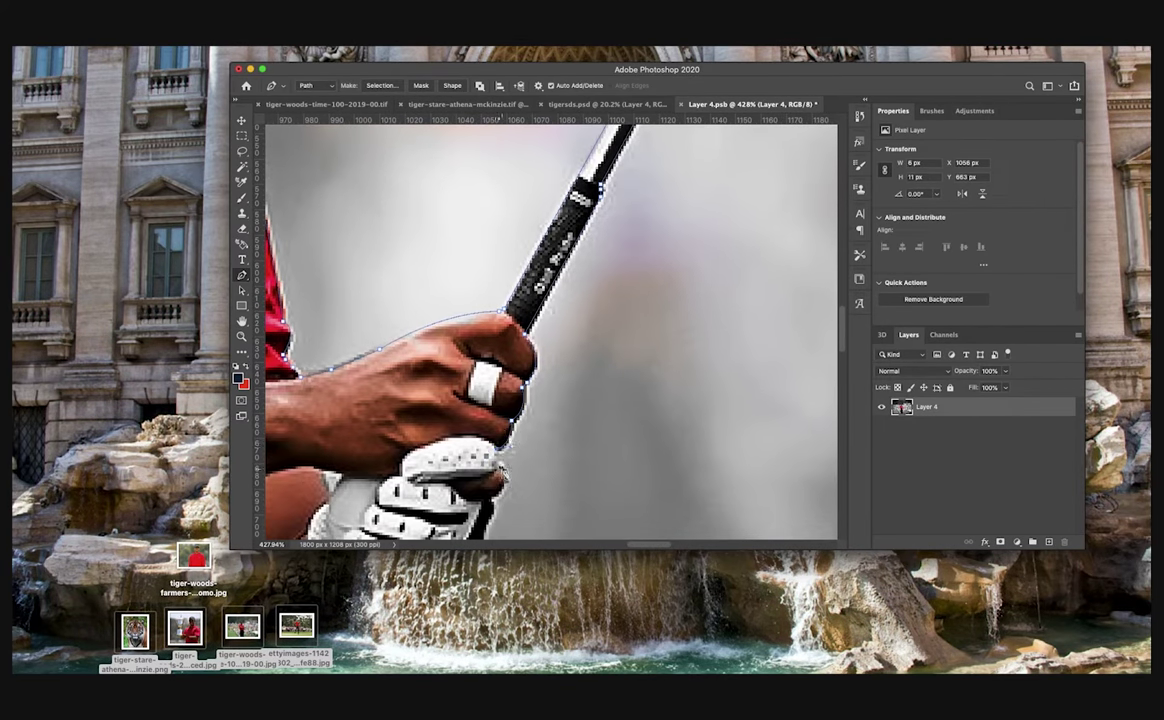
scroll(514, 494, "down", 3)
scroll(595, 439, "up", 2)
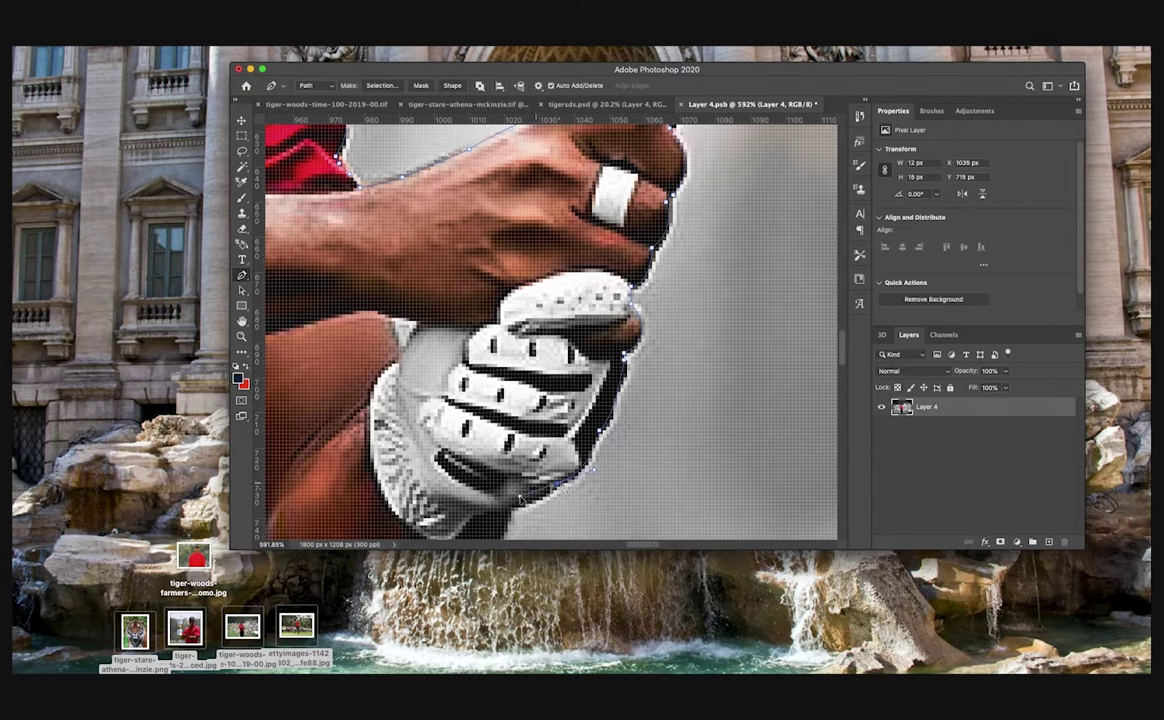
Step: Trace the gloved arm's underside around the elbow and up to where it meets the red shirt
scroll(520, 460, "down", 4)
scroll(520, 460, "left", 2)
left_click_drag(421, 452, 330, 451)
left_click(421, 452, "alt")
left_click_drag(333, 358, 295, 285)
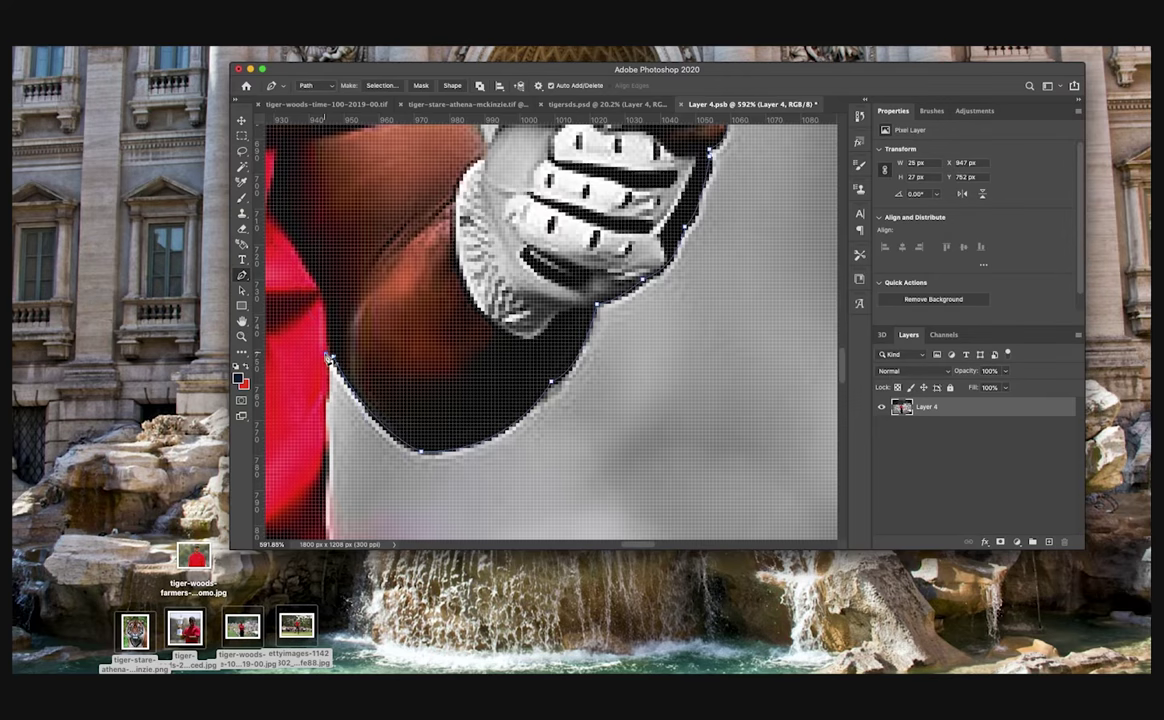
Step: Trace the shirt's edge down to its hem and around the light gap at the waist onto the upper trousers
scroll(345, 340, "down", 3)
scroll(345, 340, "left", 3)
left_click(489, 412)
scroll(480, 400, "down", 3)
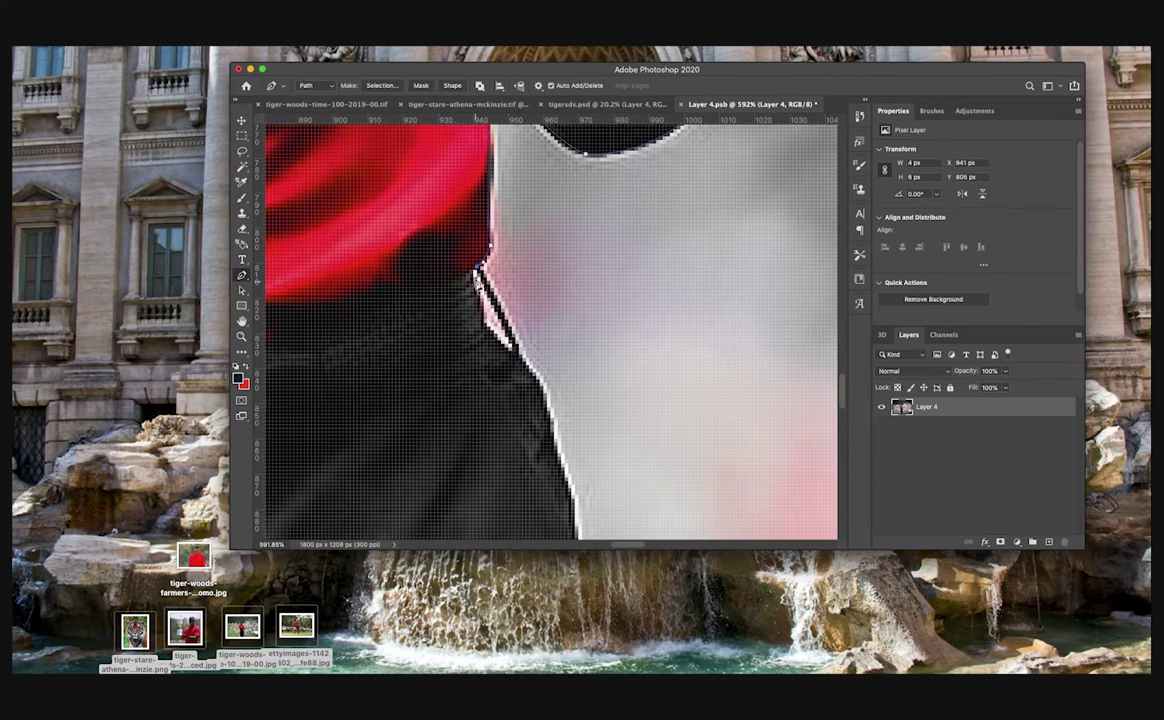
left_click(519, 355)
scroll(559, 366, "down", 2)
left_click_drag(551, 380, 553, 415)
left_click(551, 380, "alt")
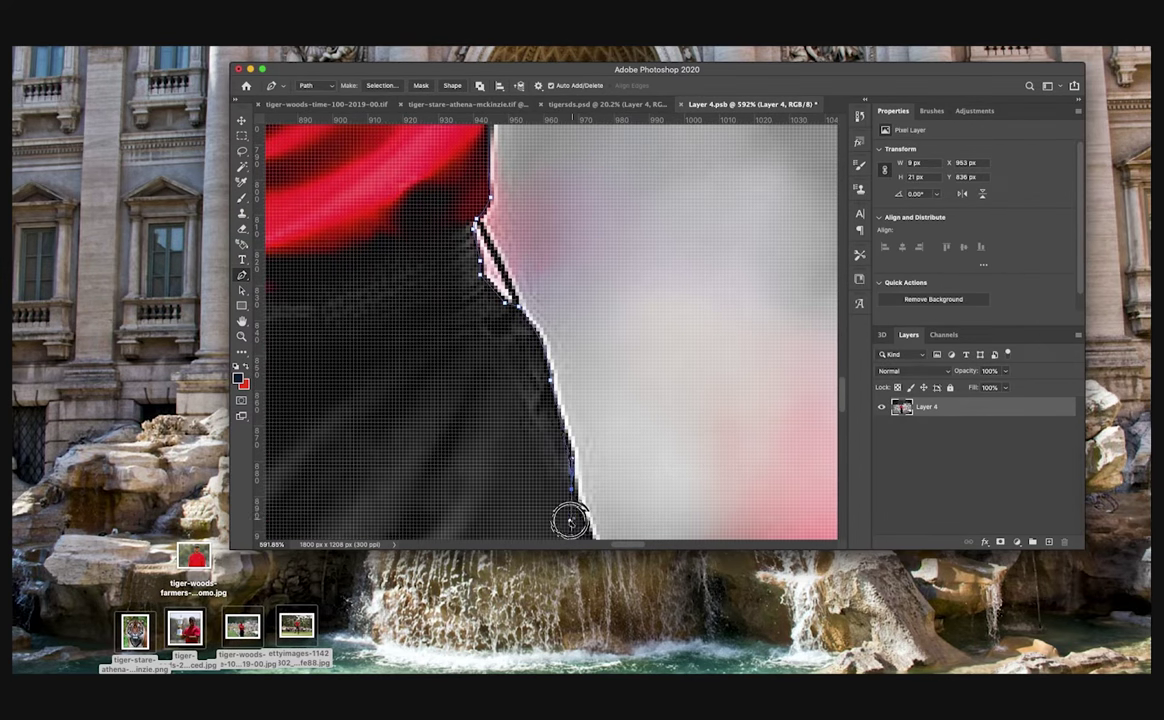
Step: Trace the trousers' outer edge over the hip and down the upper thigh with curved path segments
left_click_drag(571, 521, 571, 523)
left_click(571, 490, "alt")
scroll(573, 488, "down", 5)
left_click_drag(587, 418, 549, 488)
left_click(587, 418, "alt")
scroll(588, 418, "down", 5)
left_click_drag(579, 339, 604, 416)
left_click(579, 339, "alt")
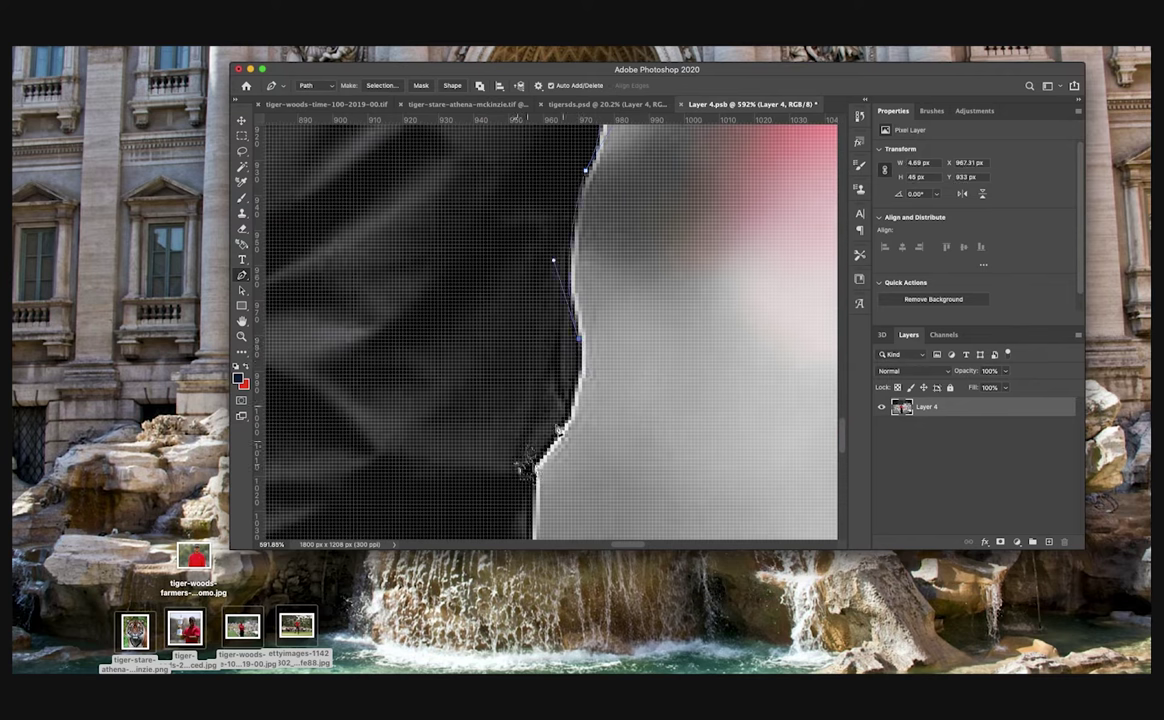
Step: Continue the Pen path down the outer trouser leg almost to the image's lower edge
scroll(490, 480, "down", 3)
scroll(510, 410, "down", 4)
left_click_drag(503, 369, 507, 401)
left_click(503, 369, "alt")
scroll(505, 371, "down", 4)
left_click_drag(490, 444, 474, 511)
left_click(490, 444, "alt")
left_click(477, 497, "alt")
scroll(477, 495, "down", 4)
scroll(477, 495, "left", 3)
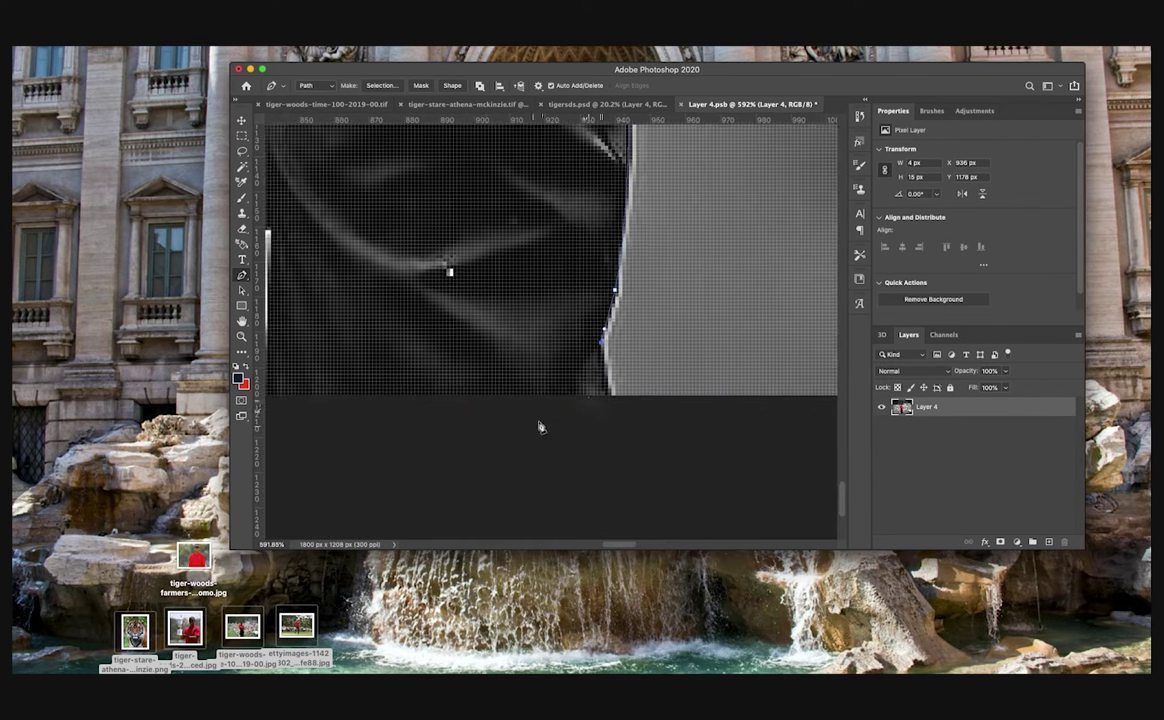
Step: Run the path along the image's lower edge and trace around the light gap between the trouser legs
left_click(590, 402)
scroll(590, 402, "left", 10)
left_click(646, 399)
left_click(647, 381)
left_click(650, 350)
left_click(657, 314)
left_click(657, 286)
left_click(657, 233)
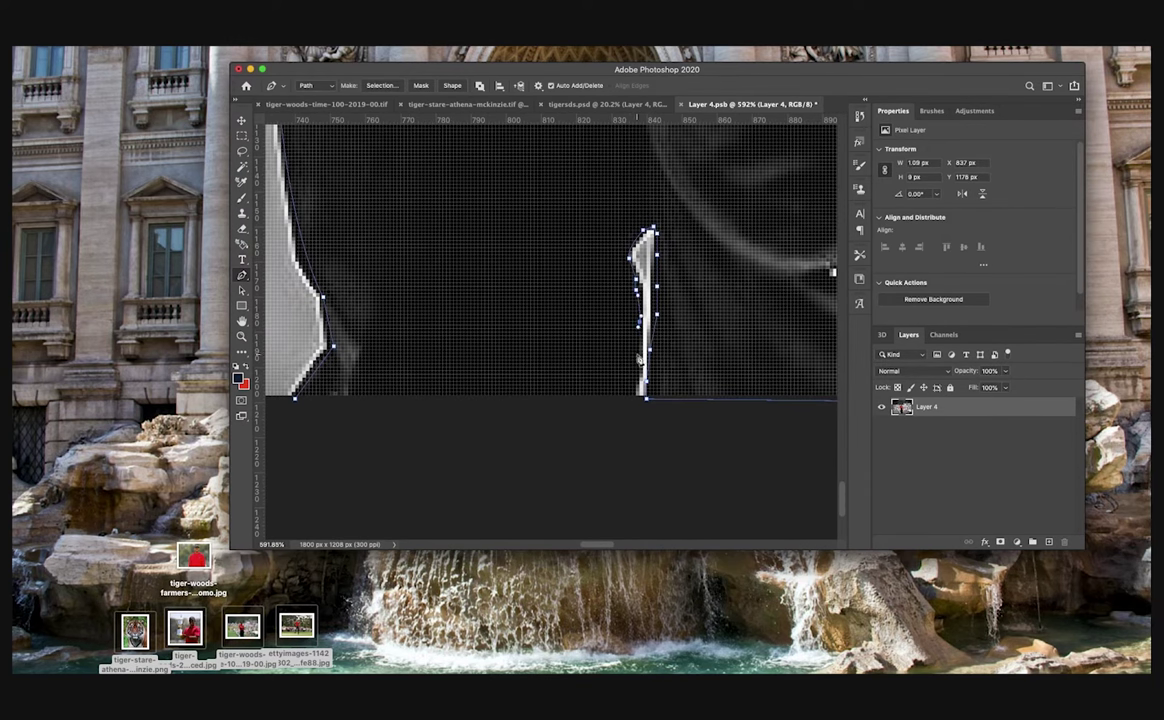
Step: Close the path at its starting point and mask Layer 4 with the selection made from it
left_click(295, 399)
scroll(590, 385, "down", 10)
scroll(590, 385, "up", 10)
key("super+Return")
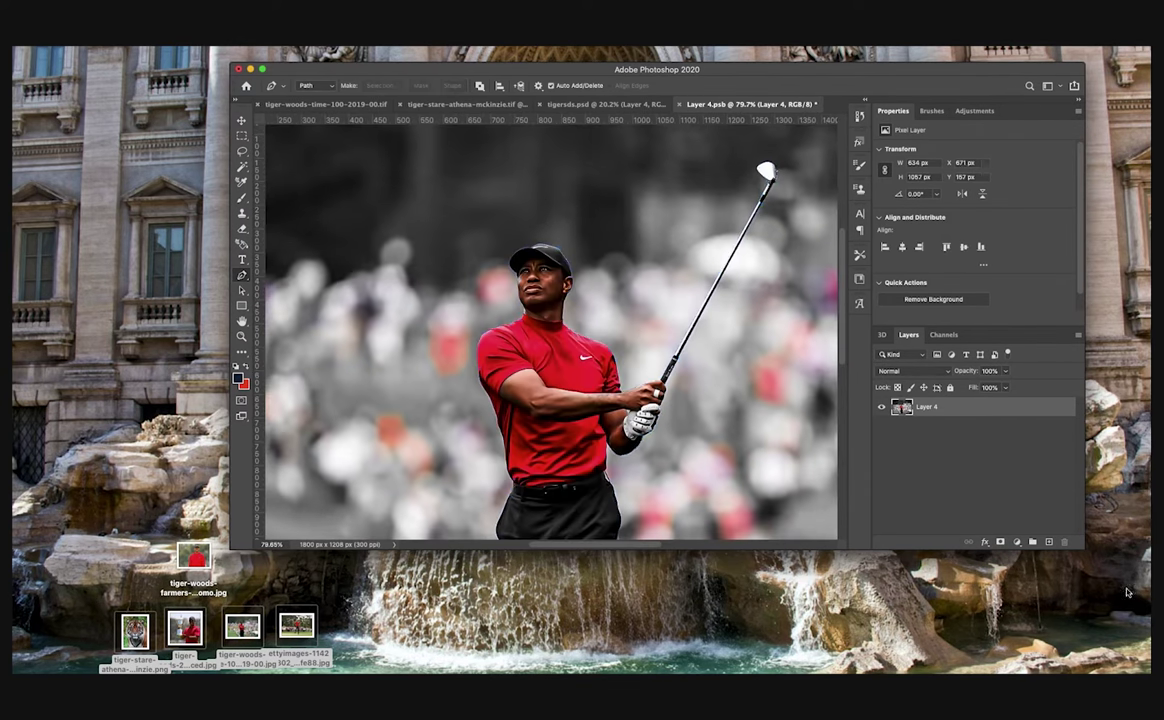
left_click(1000, 542)
Step: Add a Black & White adjustment with a black mask and paint its effect over the club, glove and bare hand
left_click(975, 111)
left_click(931, 154)
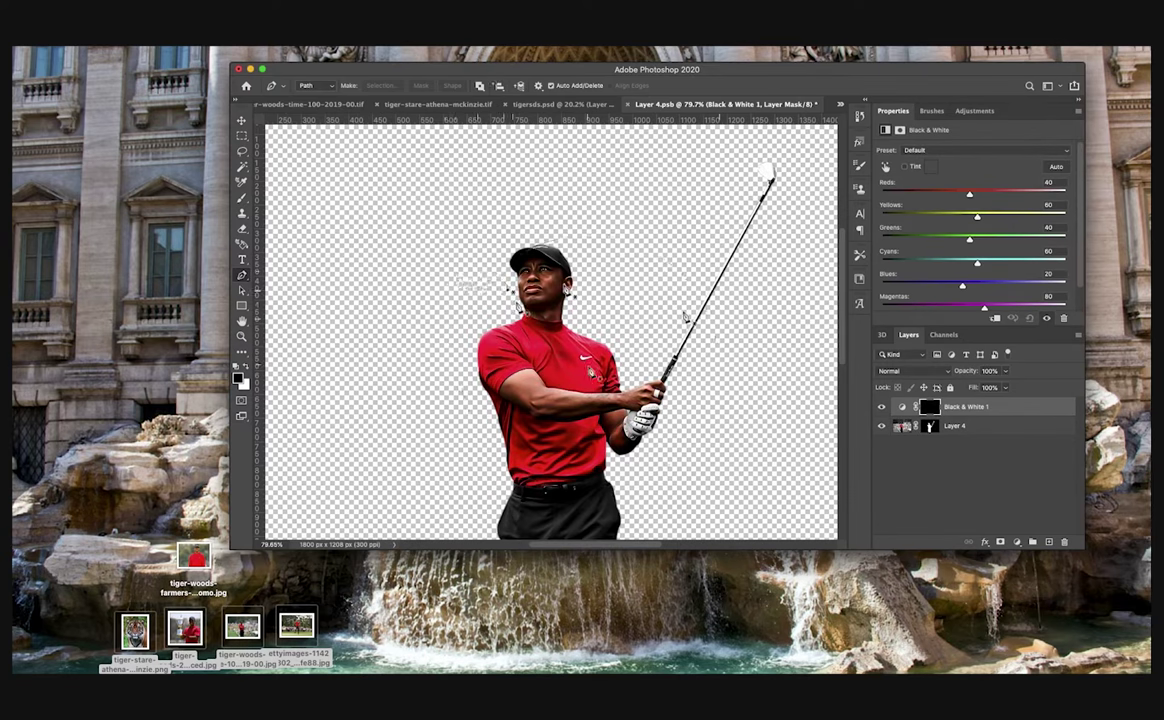
key("b")
scroll(687, 418, "up", 5)
scroll(690, 368, "down", 3)
scroll(655, 367, "up", 5)
key("bracketleft")
key("bracketleft")
key("bracketleft")
key("bracketleft")
key("bracketleft")
key("bracketleft")
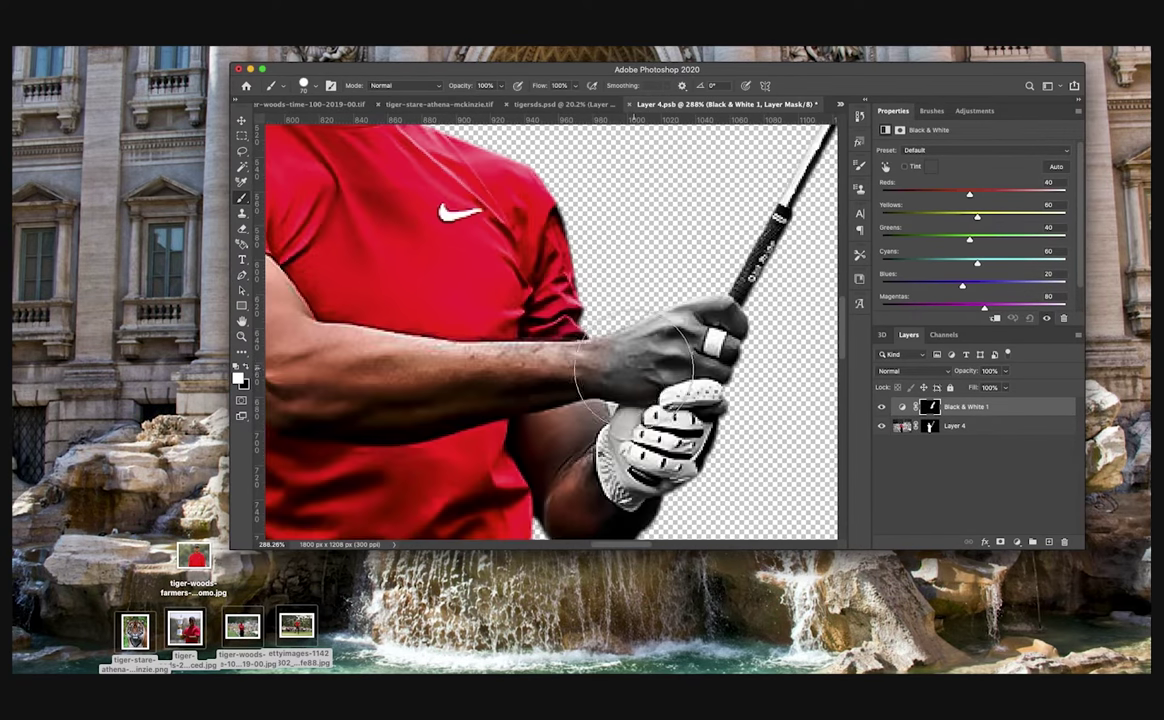
Step: Paint the Black & White effect over the arms, neck and face, and set the adjustment's Yellows to 122
mouse_move(578, 362)
left_mouse_down()
mouse_move(533, 370)
mouse_move(545, 462)
left_mouse_up()
mouse_move(582, 392)
left_mouse_down()
mouse_move(582, 328)
mouse_move(639, 317)
mouse_move(786, 382)
left_mouse_up()
left_click_drag(715, 354, 645, 352)
mouse_move(462, 268)
left_mouse_down()
mouse_move(377, 327)
mouse_move(538, 410)
mouse_move(397, 312)
left_mouse_up()
scroll(661, 297, "down", 5)
scroll(661, 297, "down", 5)
scroll(455, 385, "up", 5)
mouse_move(459, 413)
left_mouse_down()
mouse_move(502, 455)
mouse_move(547, 472)
mouse_move(505, 392)
left_mouse_up()
scroll(616, 216, "down", 6)
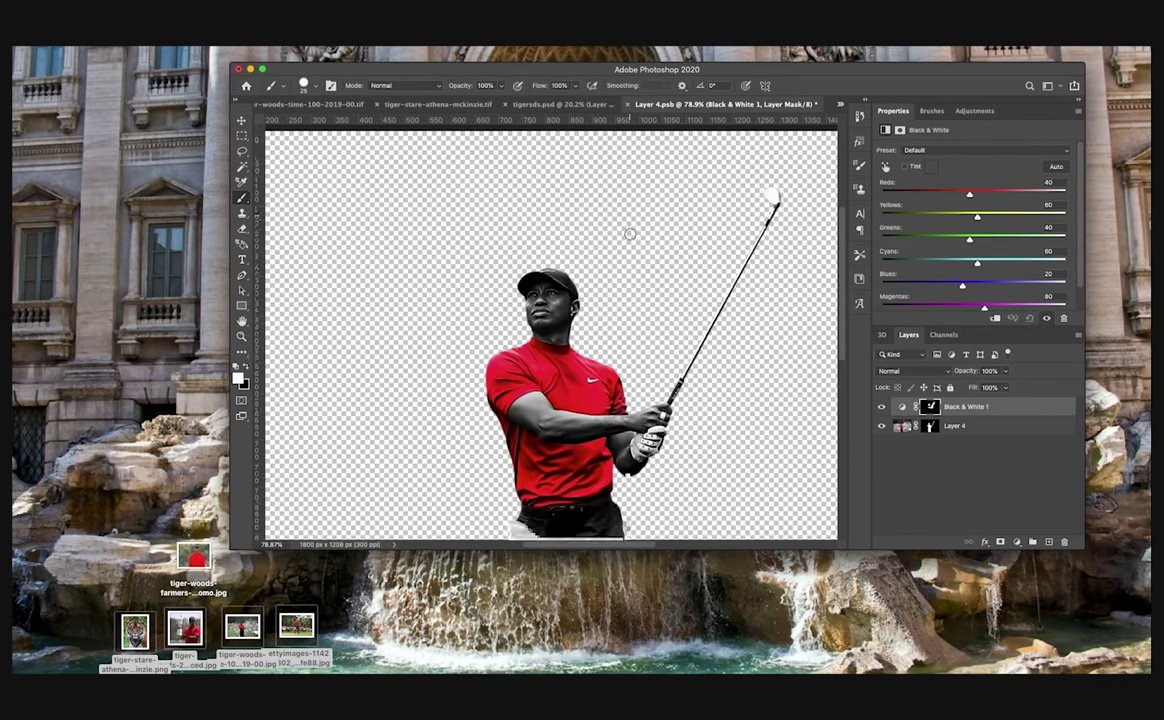
mouse_move(991, 218)
left_mouse_down()
mouse_move(1010, 217)
mouse_move(1000, 217)
left_mouse_up()
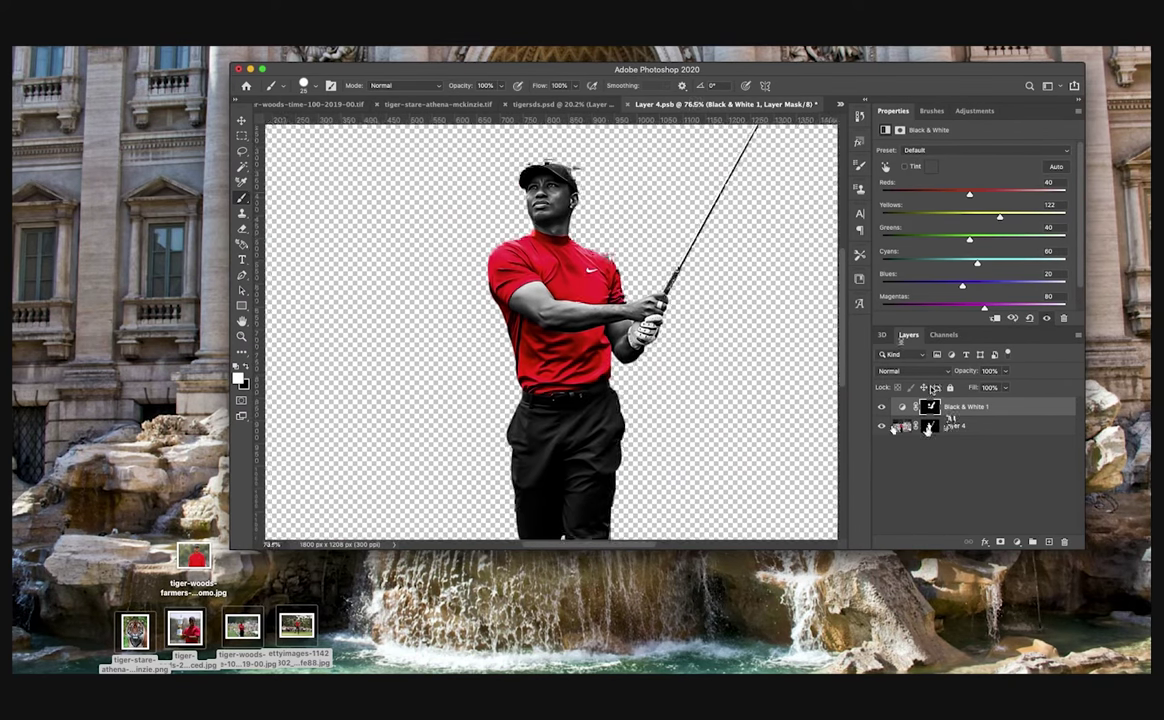
Step: Retouch the edge of the trousers on Layer 4 with the Clone Stamp and save the smart object
scroll(600, 440, "up", 6)
left_click(902, 426)
key("s")
scroll(690, 260, "up", 4)
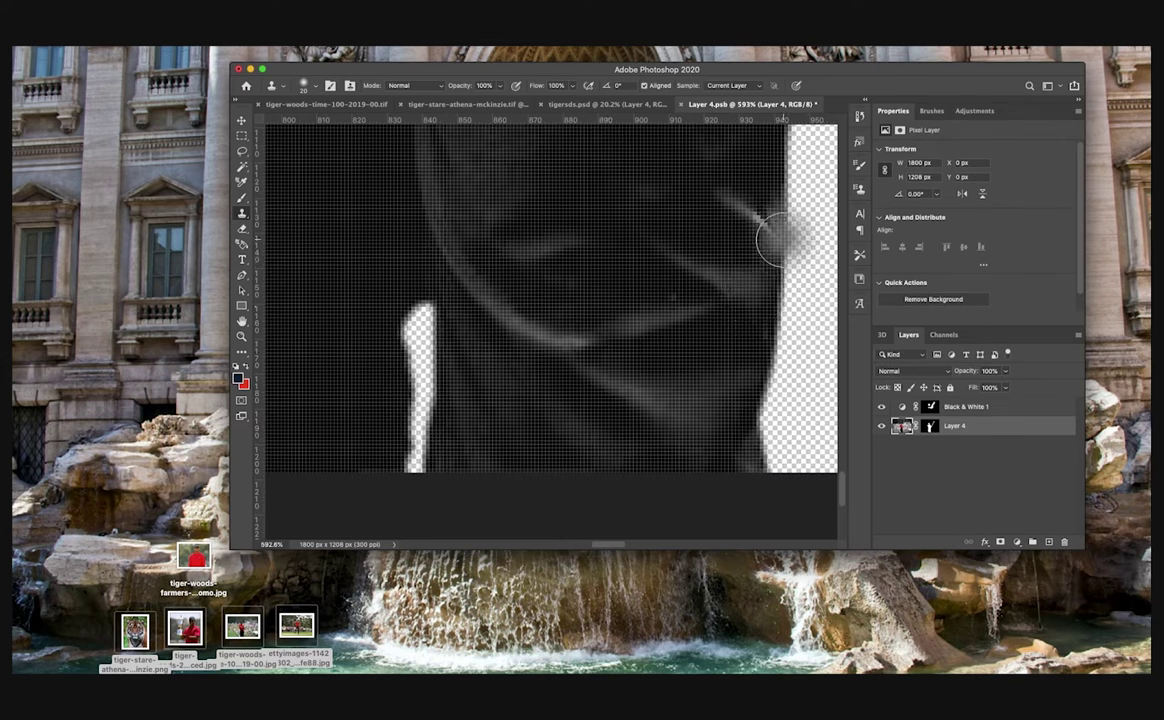
key("v")
scroll(700, 235, "down", 10)
key("super+s")
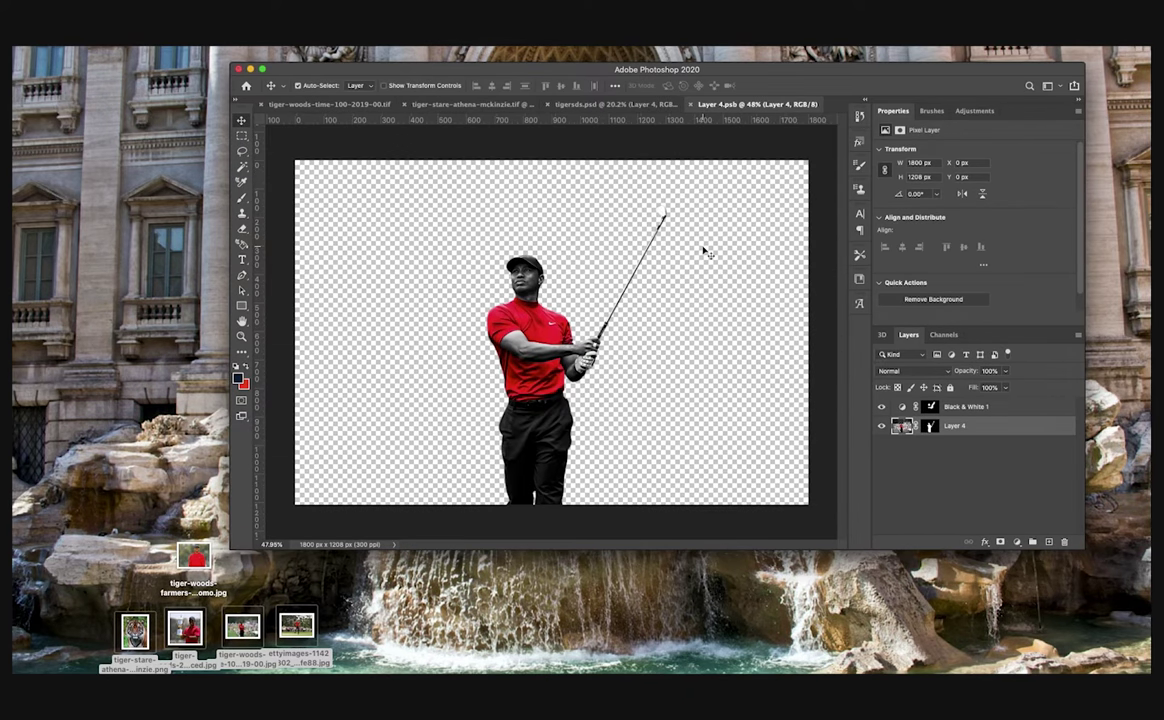
Step: Add a Brightness/Contrast adjustment with brightness 45 and contrast 44, and invert its mask
left_click(975, 111)
left_click(885, 144)
left_click_drag(998, 426, 1000, 399)
mouse_move(974, 183)
left_mouse_down()
mouse_move(1001, 184)
mouse_move(1014, 207)
left_mouse_up()
key("super+i")
Step: Brighten the golfer's eyes by painting on the adjustment mask with a small soft brush at 35% flow
scroll(518, 270, "up", 10)
key("b")
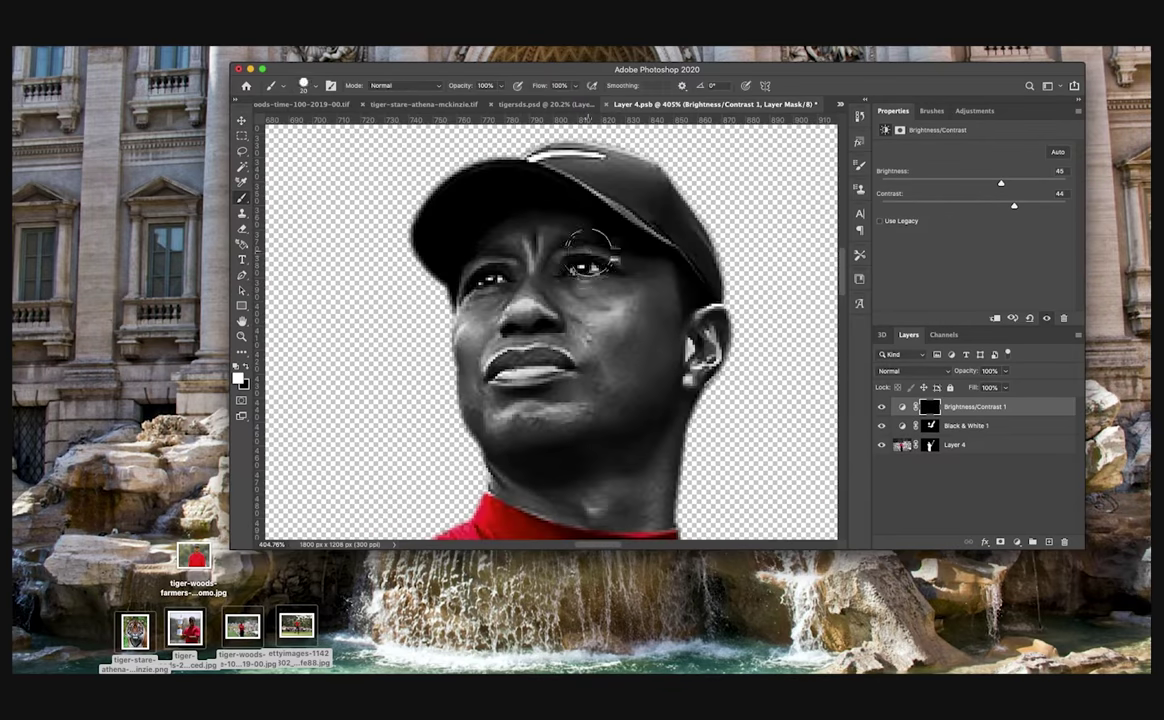
left_click(305, 85)
left_click_drag(541, 86, 495, 68)
key("bracketleft")
key("bracketleft")
key("bracketleft")
key("bracketleft")
key("bracketleft")
key("bracketleft")
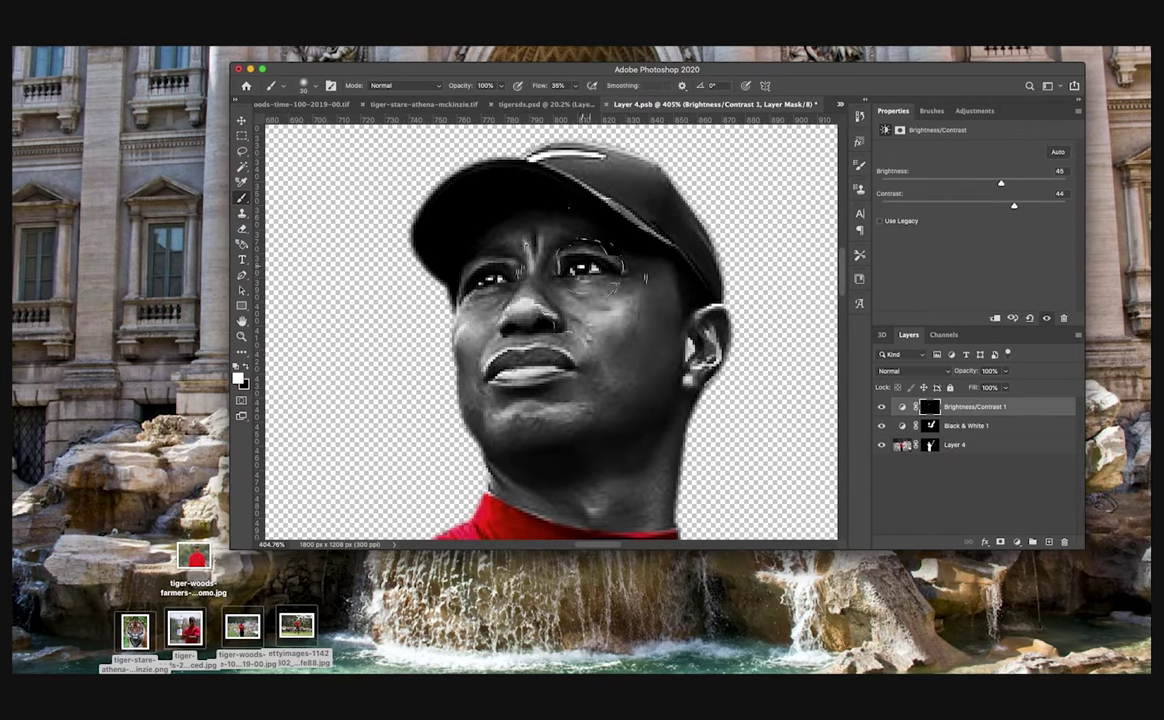
left_click_drag(578, 270, 571, 299)
scroll(568, 281, "down", 10)
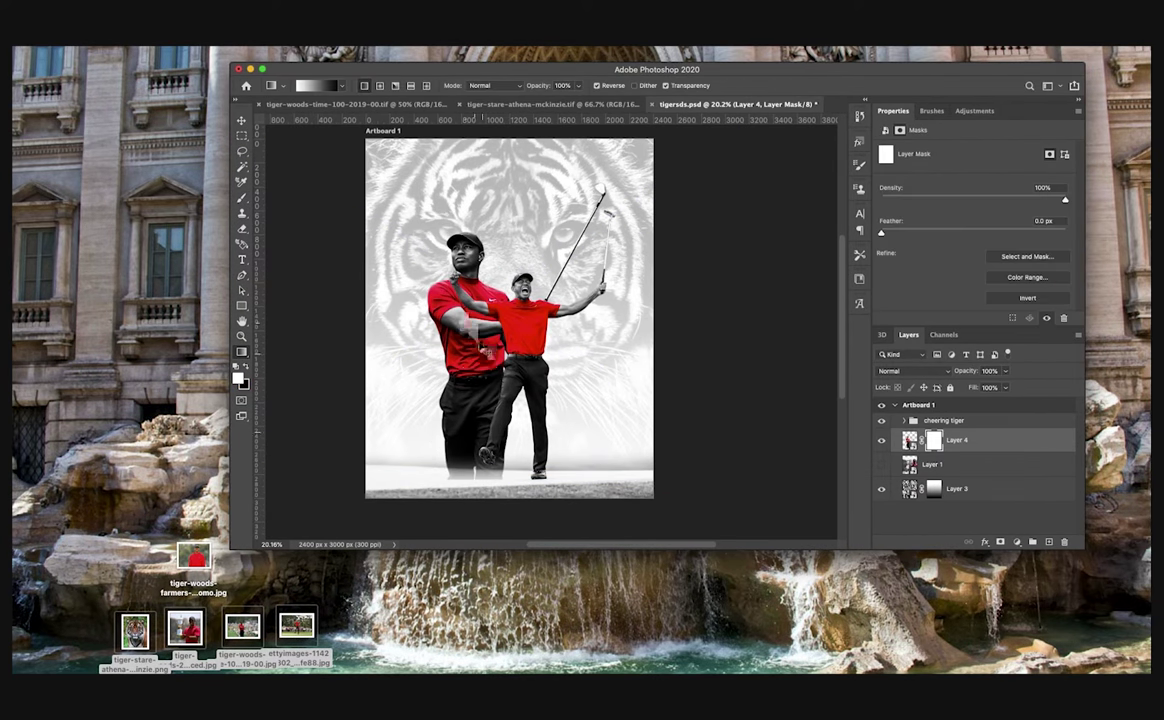
Step: Fade the rear golfer's lower body with a gradient on Layer 4's mask, and intensify his red shirt with an adjustment layer
left_click_drag(465, 300, 465, 430)
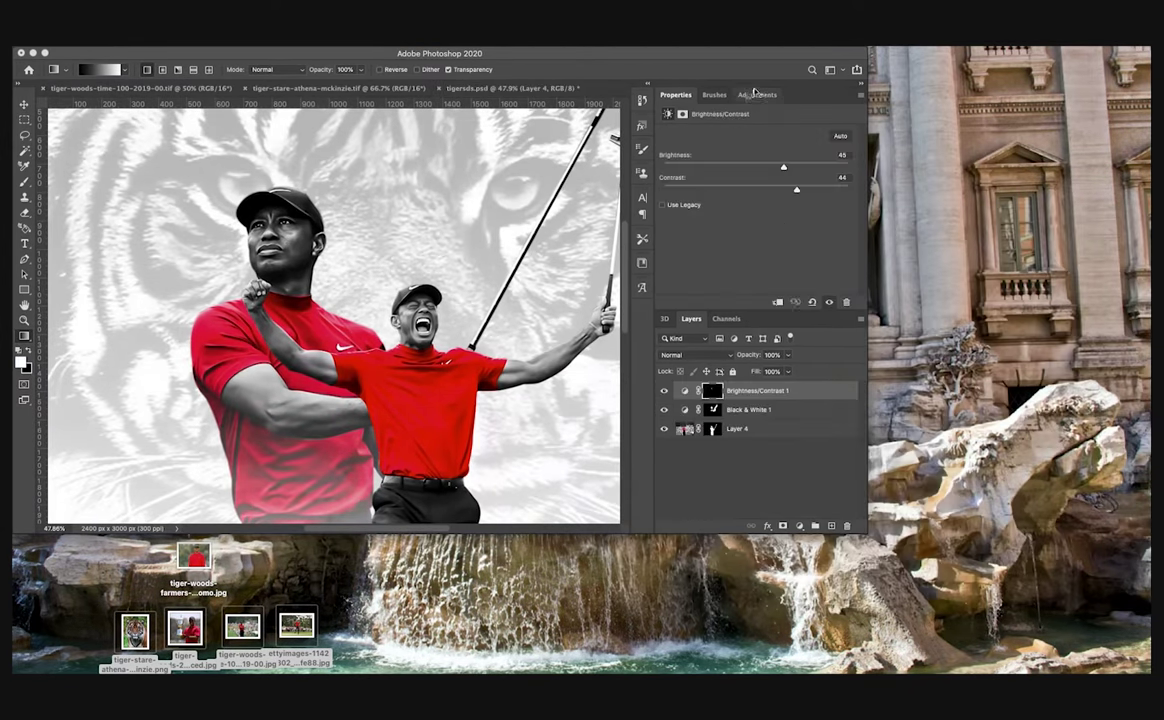
left_click(757, 94)
left_click(685, 148)
left_click_drag(756, 199, 802, 205)
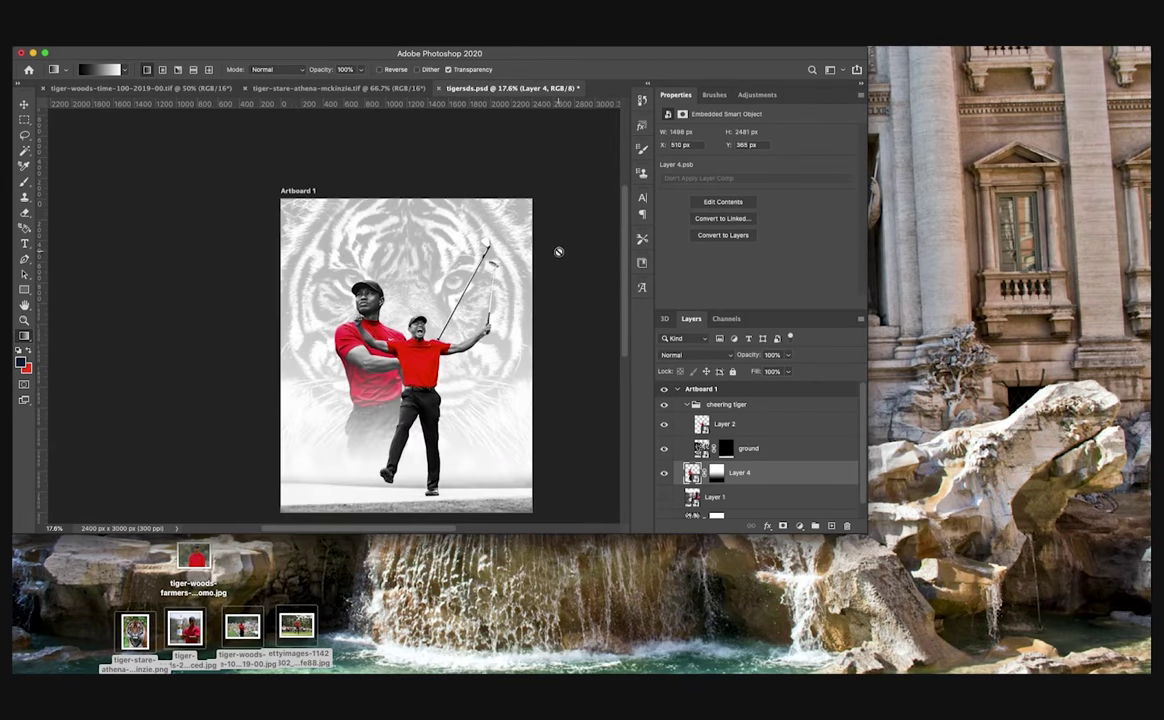
scroll(558, 251, "up", 4)
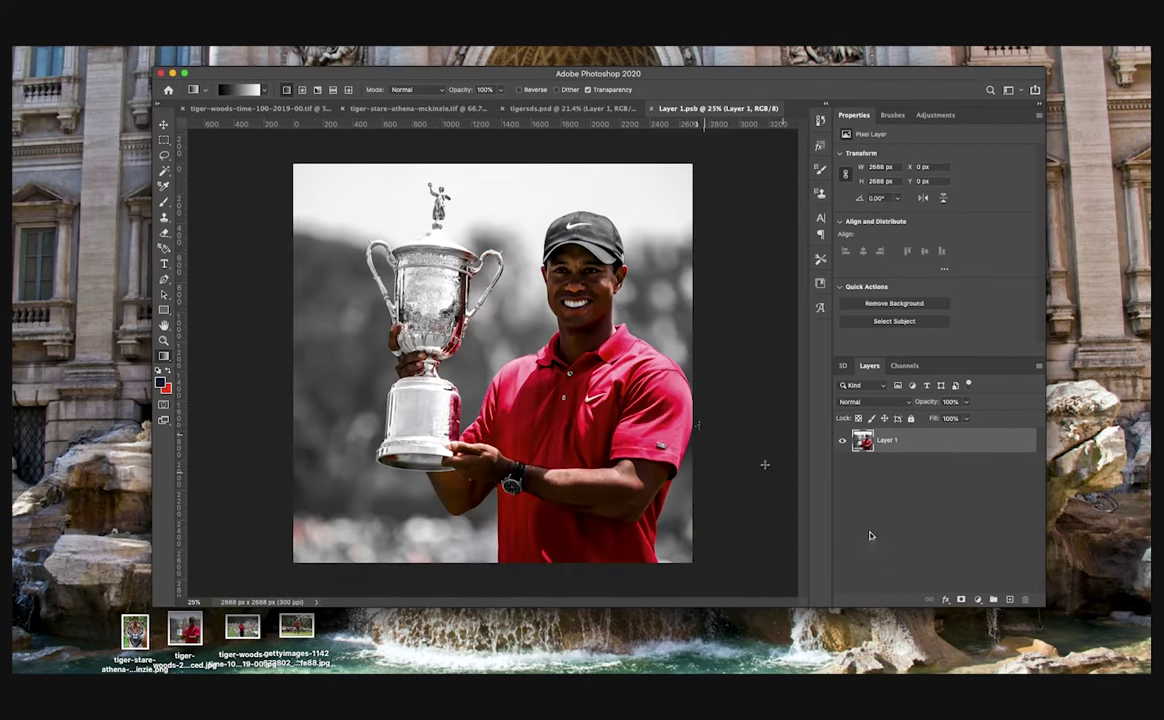
Step: Start a Pen path at the lower edge of the trophy image and trace up the shirt's outer side
scroll(697, 425, "up", 5)
scroll(717, 428, "down", 3)
key("p")
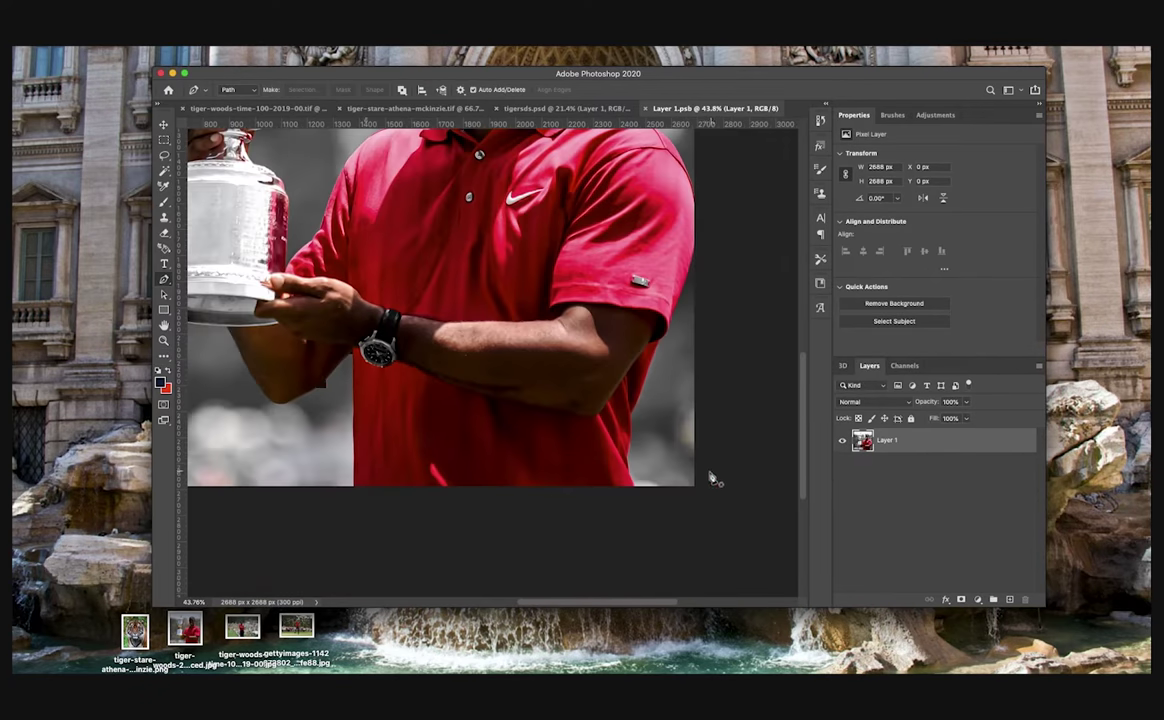
scroll(717, 478, "up", 5)
left_click(708, 574)
left_click_drag(698, 550, 697, 524)
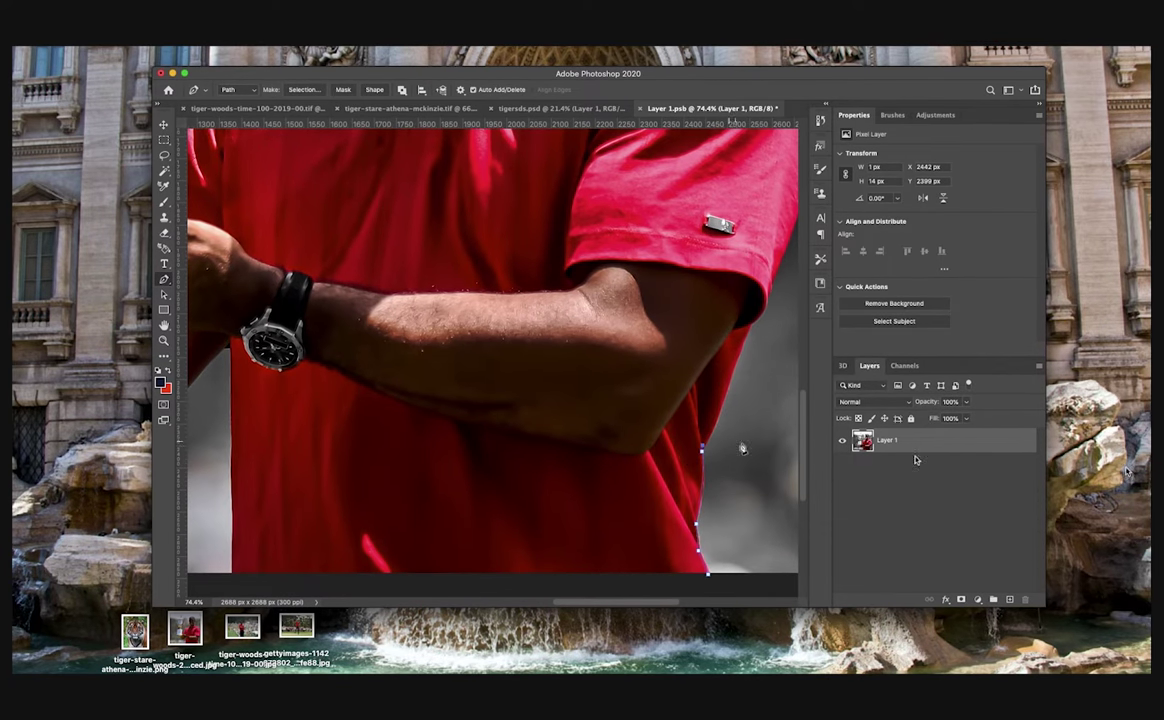
left_click(706, 451)
Step: Trace the shirt up to the sleeve hem and along the sleeve's outer edge towards the shoulder
scroll(706, 451, "up", 3)
scroll(706, 451, "right", 3)
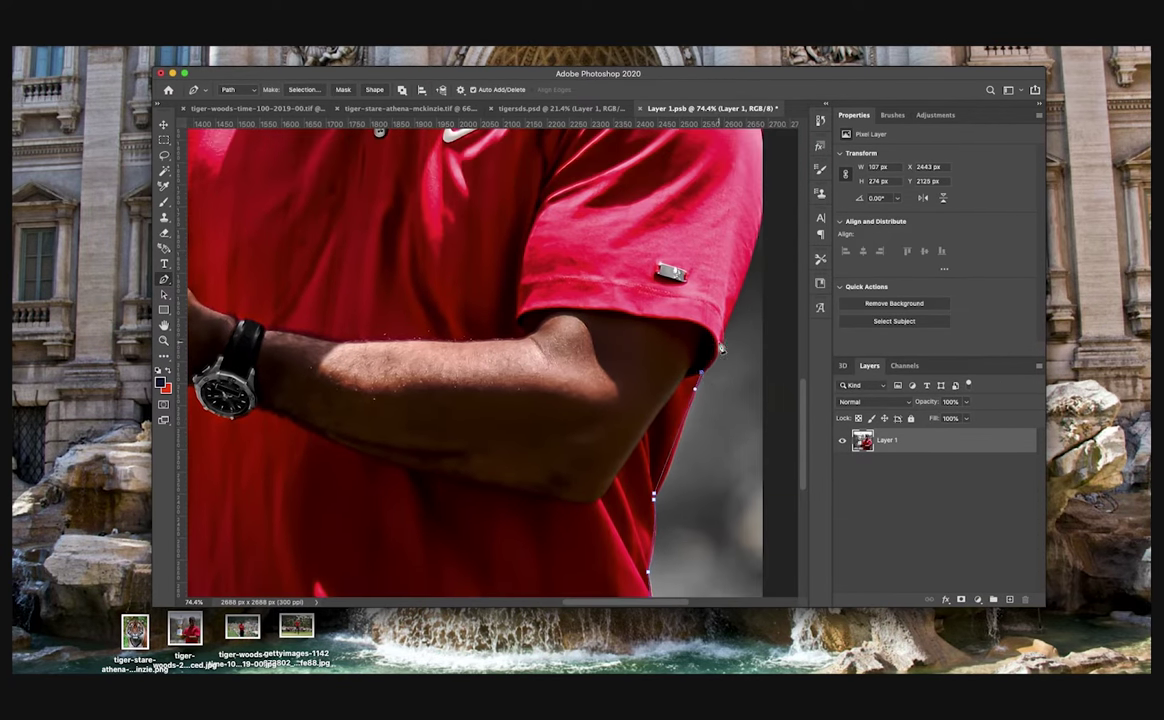
scroll(727, 348, "up", 5)
scroll(727, 348, "right", 4)
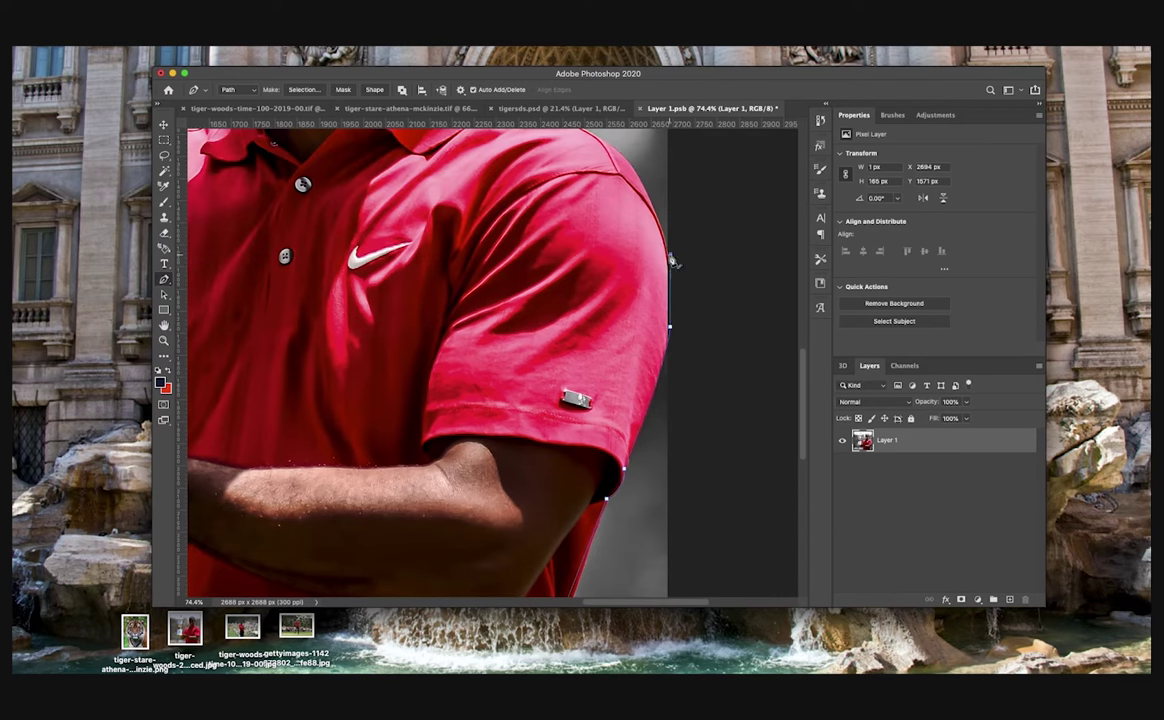
Step: Trace the Pen path over the shoulder to the base of the shirt collar
scroll(688, 270, "up", 5)
left_click_drag(584, 275, 518, 257)
scroll(589, 281, "up", 3)
left_click(525, 290)
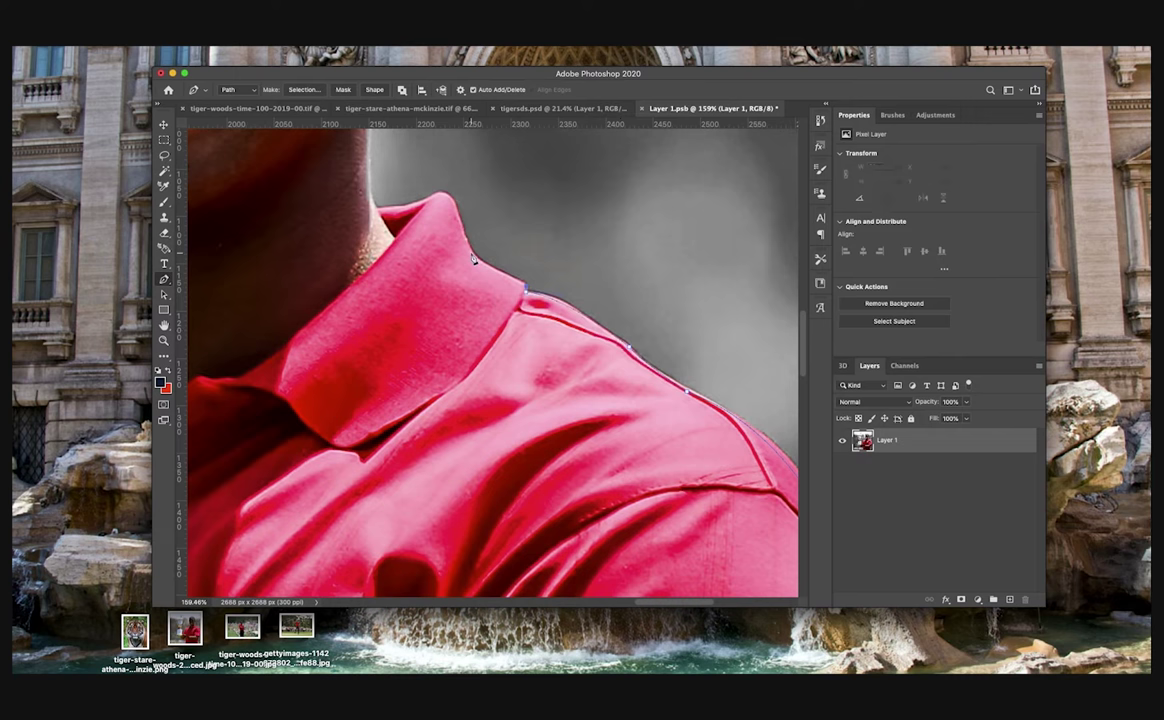
Step: Trace around the collar, up the neck and around the ear to the back of the cap
scroll(480, 251, "up", 4)
left_click_drag(439, 326, 422, 328)
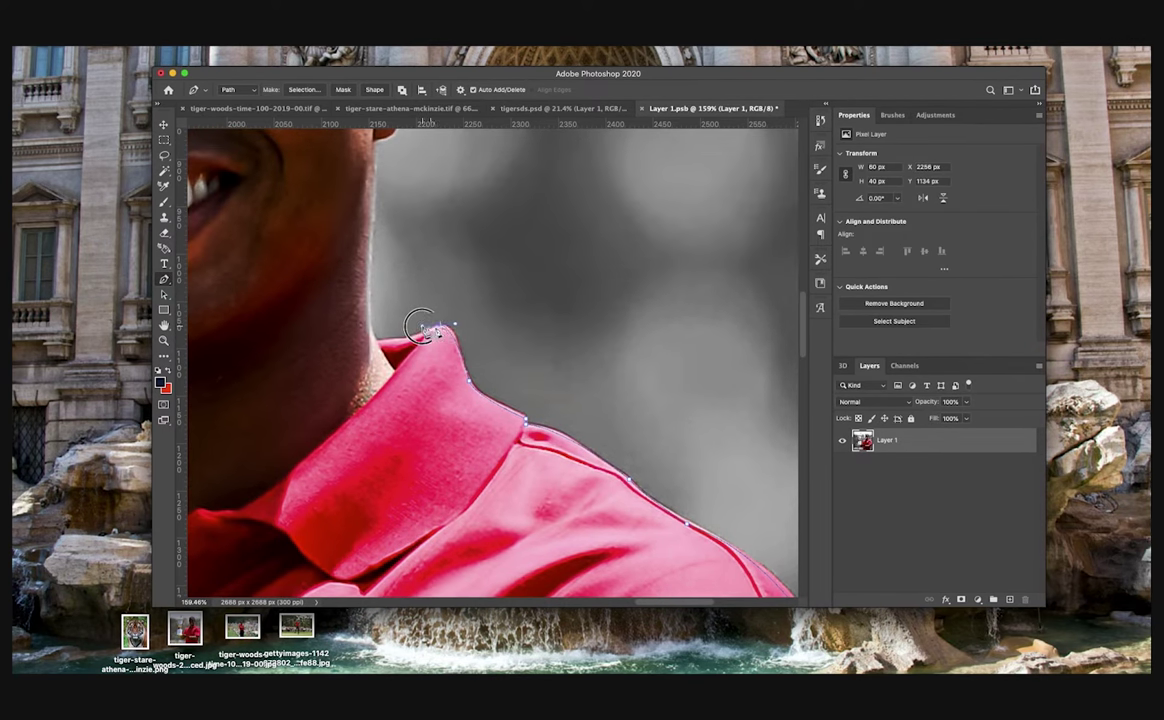
left_click(370, 323)
scroll(390, 248, "up", 4)
left_click(375, 245)
scroll(416, 234, "up", 10)
left_click(430, 297)
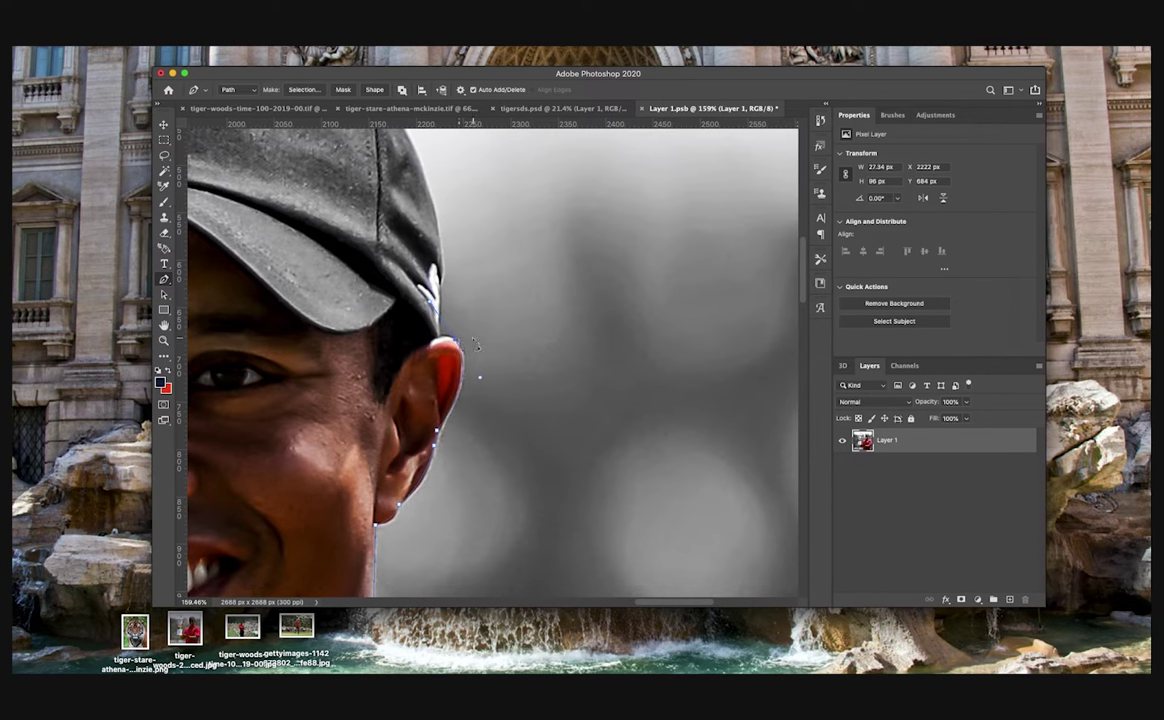
Step: Trace the back of the cap and its crown up to the centre seam with curved path segments
scroll(437, 337, "up", 9)
left_click_drag(352, 298, 289, 213)
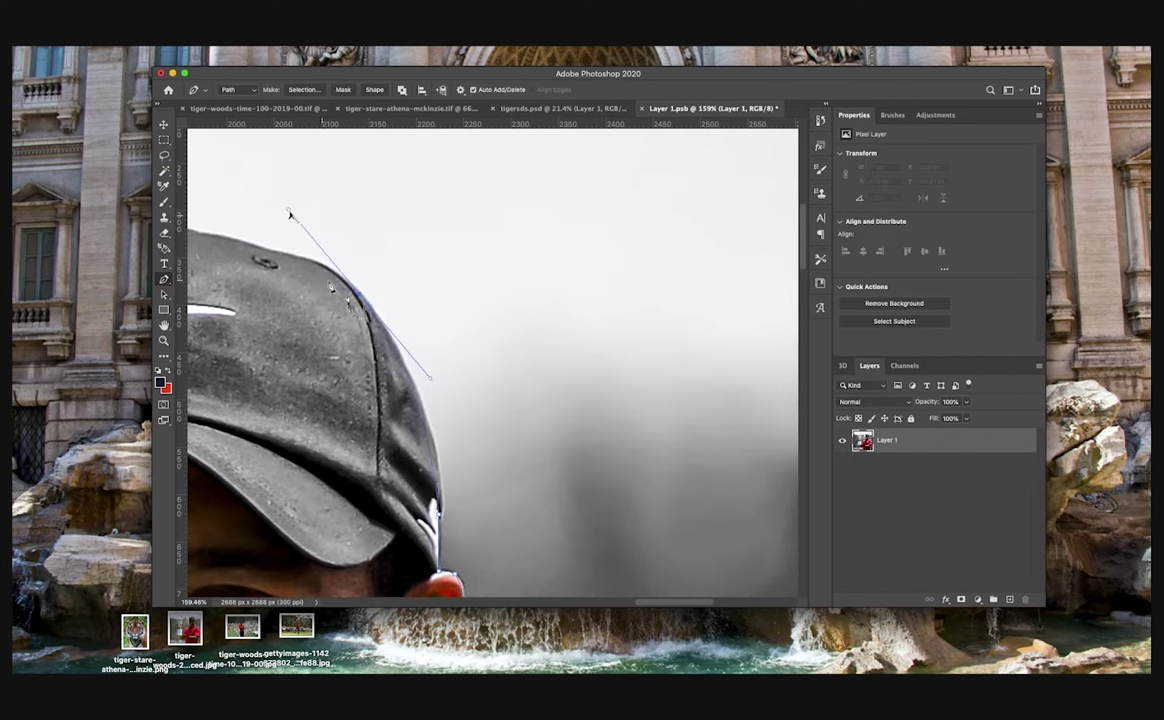
left_click_drag(362, 295, 285, 201)
left_click(364, 296, "alt")
scroll(366, 297, "left", 8)
left_click_drag(510, 250, 443, 238)
left_click(510, 251, "alt")
scroll(387, 236, "left", 6)
scroll(495, 317, "up", 2)
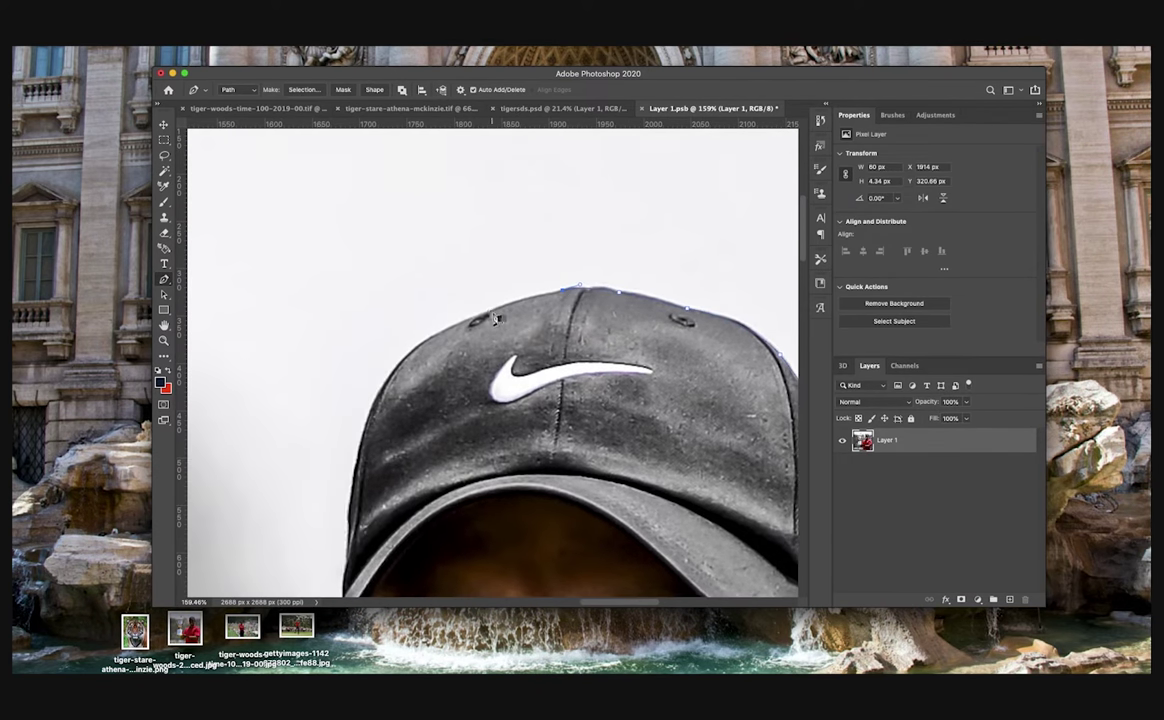
Step: Continue the path over the cap's far side and down to the end of the brim above the ear
scroll(362, 415, "down", 3)
scroll(362, 415, "left", 4)
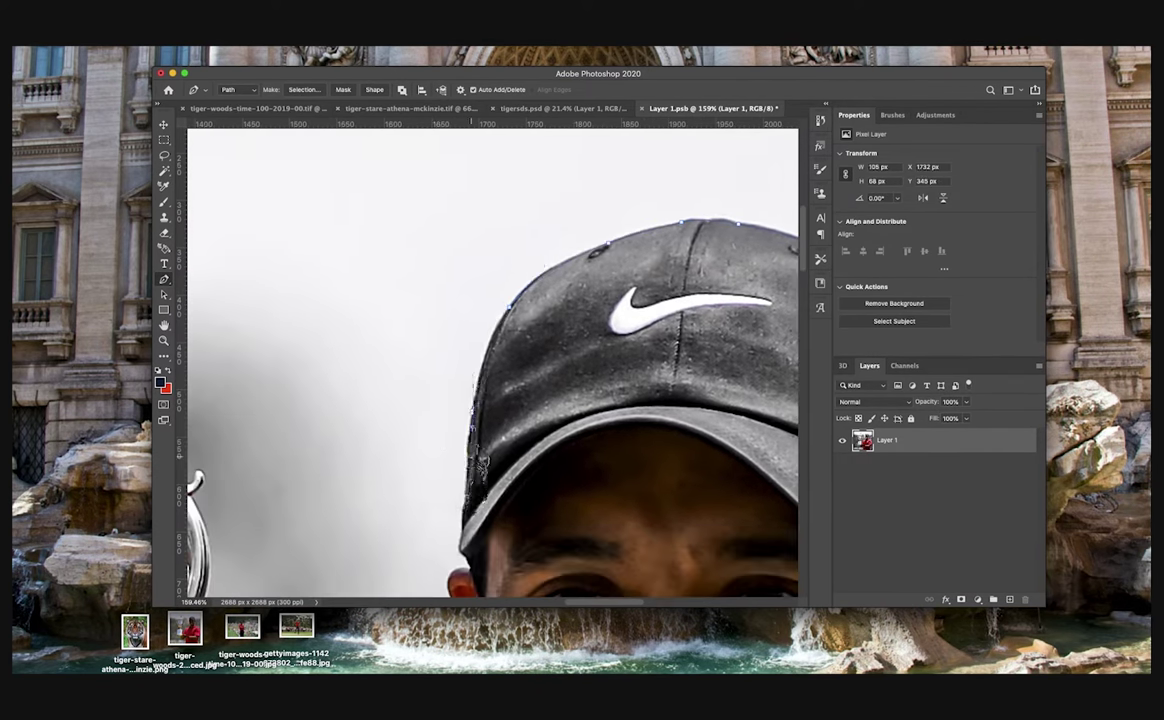
scroll(470, 494, "down", 1)
scroll(470, 494, "left", 2)
scroll(470, 494, "down", 4)
scroll(470, 494, "left", 3)
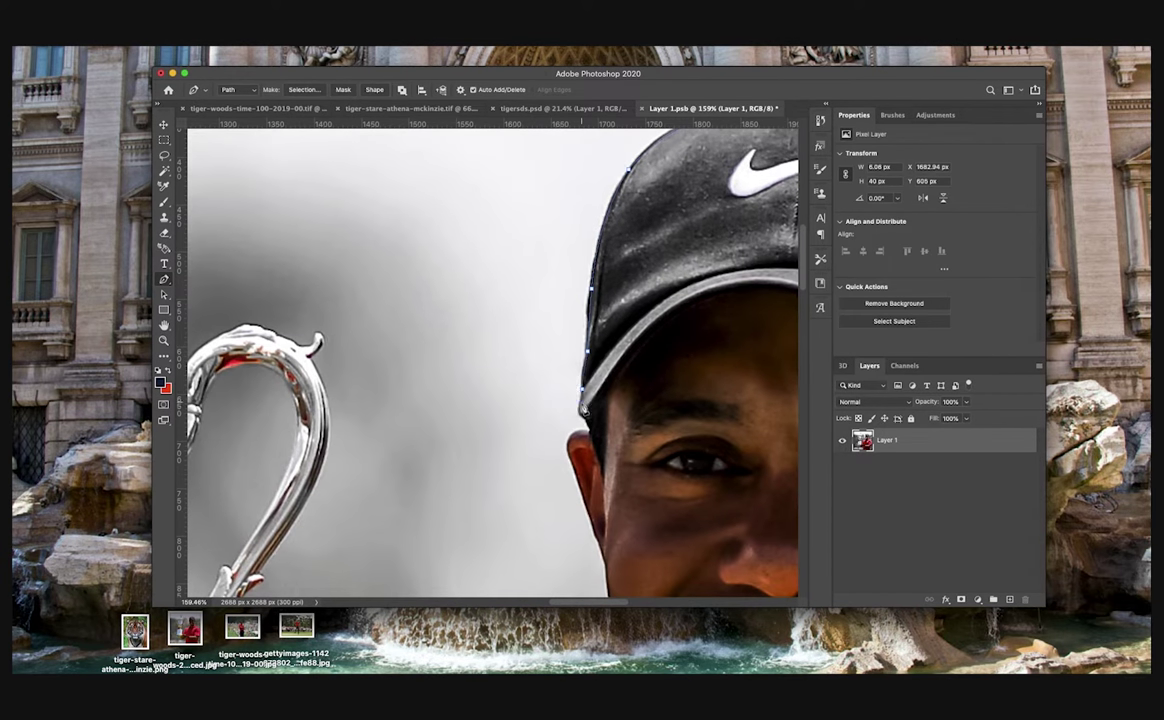
Step: Continue the Pen path around the ear and along the cheek and jaw to the neck
left_click(568, 447)
left_click(604, 559)
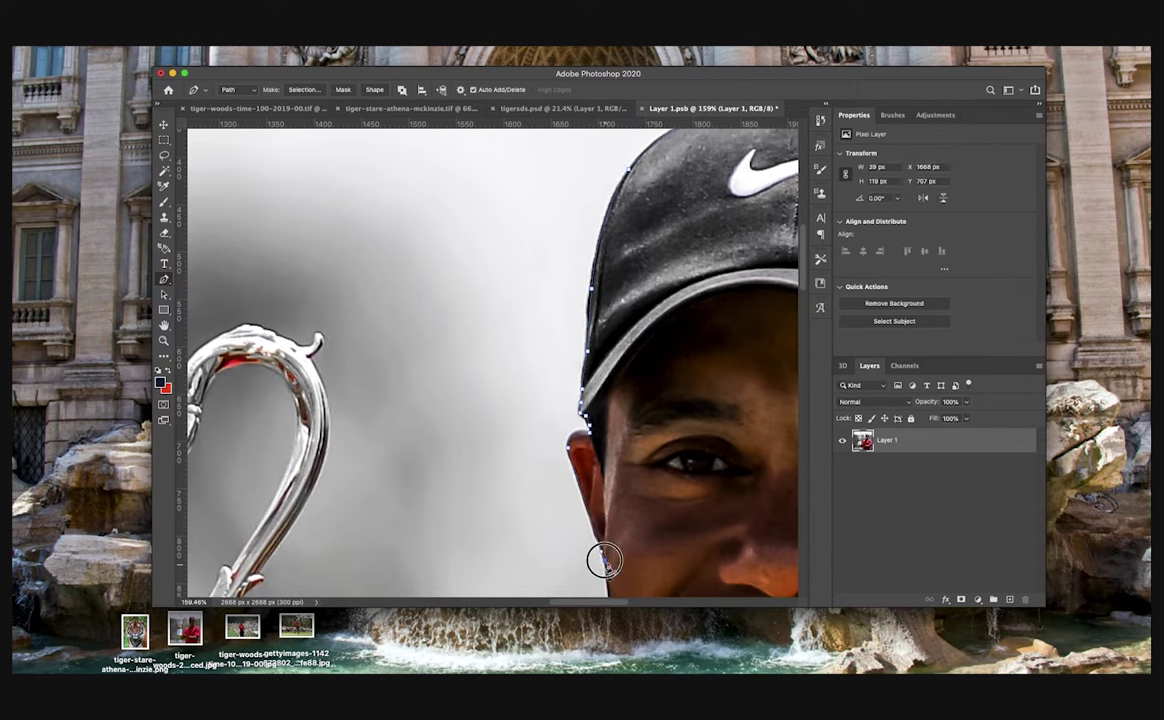
scroll(604, 559, "down", 5)
left_click(632, 504)
scroll(680, 540, "down", 7)
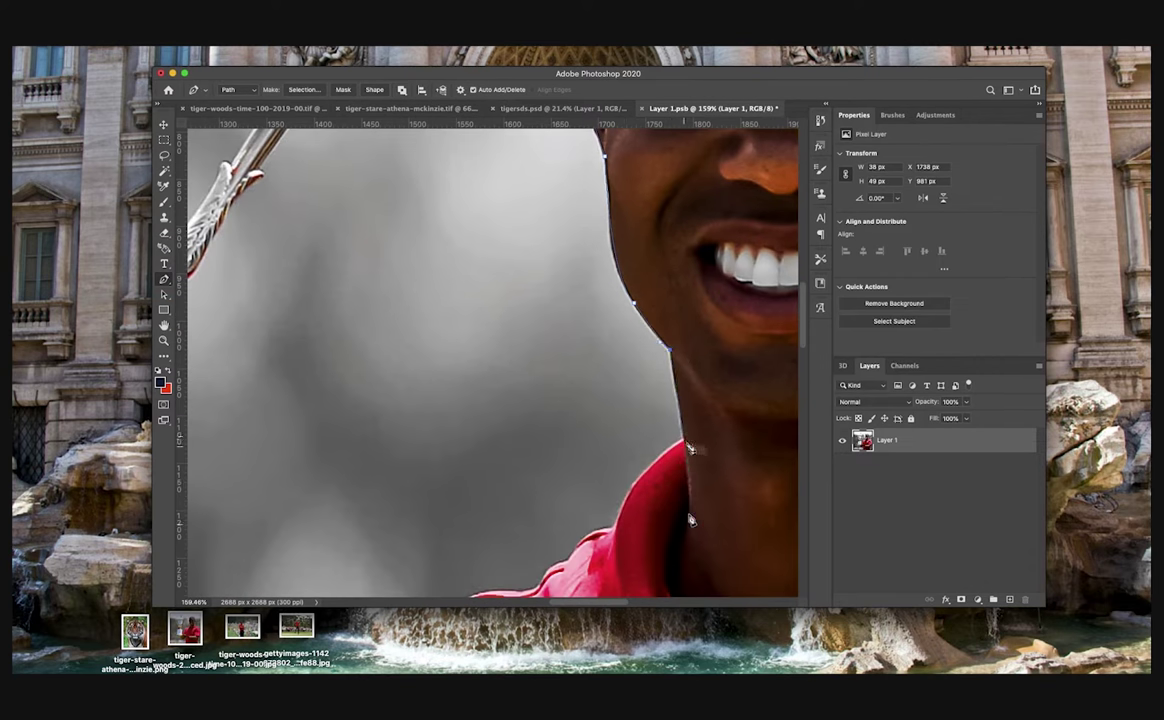
Step: Trace the shirt collar and the rounded top of the shoulder with curved path segments
scroll(602, 582, "down", 5)
scroll(602, 582, "left", 2)
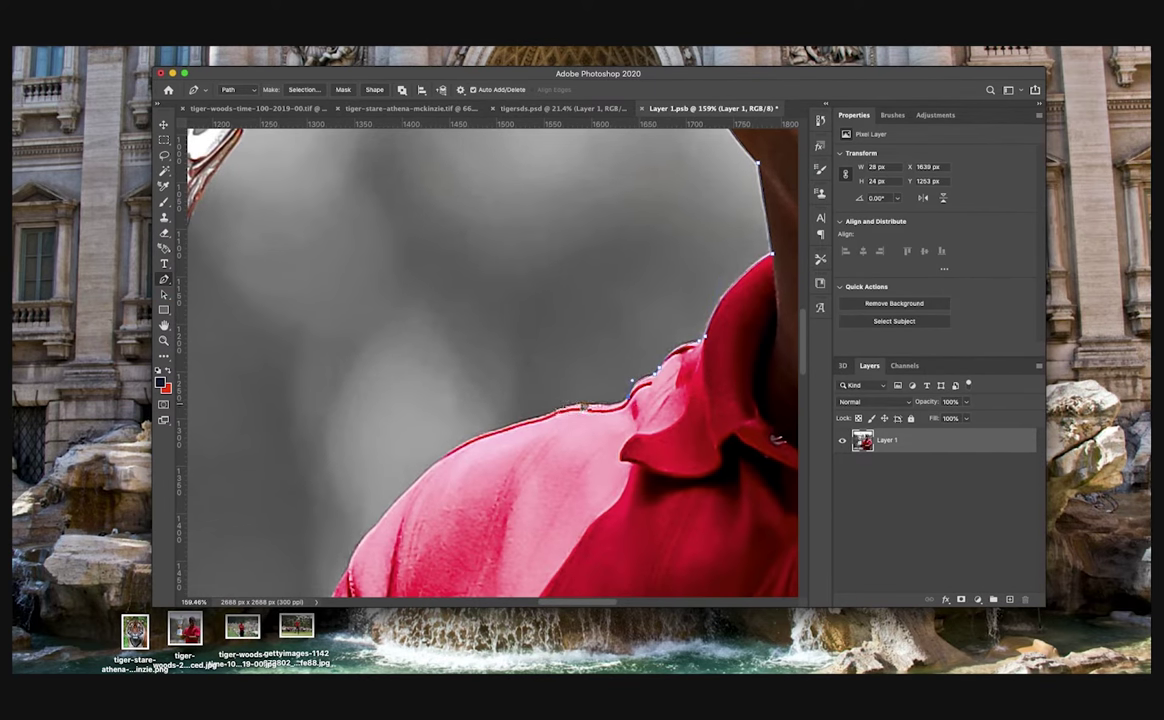
scroll(595, 411, "up", 4)
left_click_drag(629, 432, 584, 450)
scroll(584, 450, "down", 3)
left_click_drag(496, 421, 465, 455)
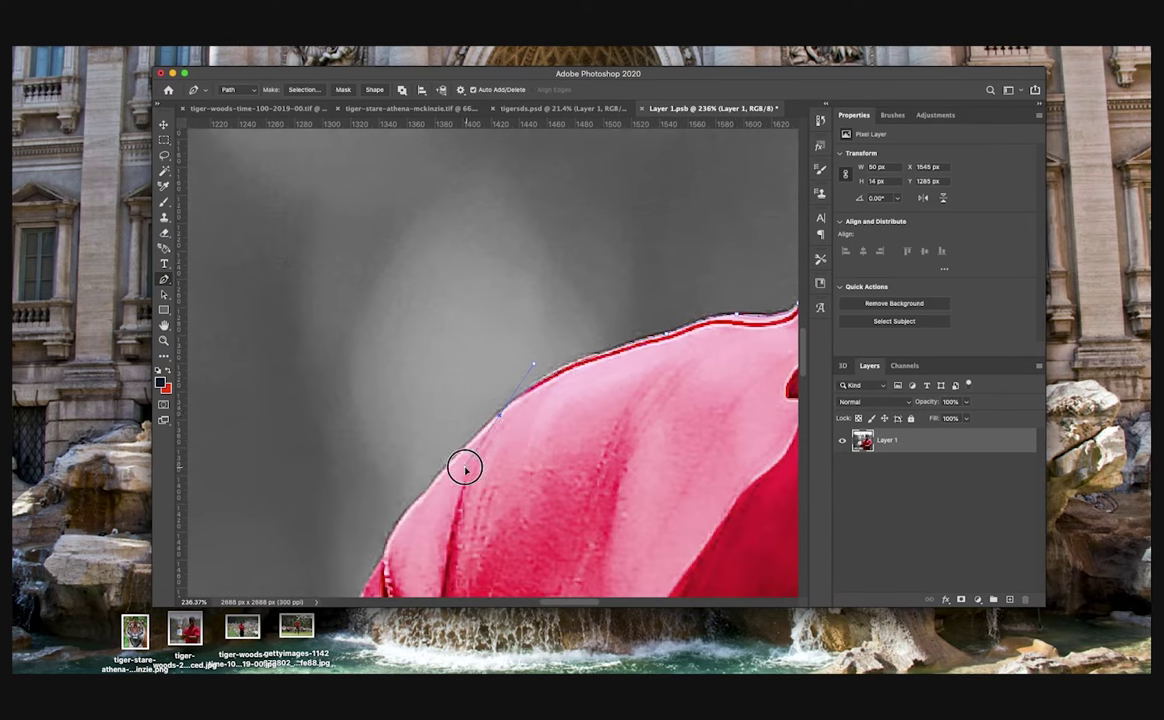
left_click(496, 421, "alt")
Step: Trace down the outer edge of the red sleeve and its folds toward the trophy base
scroll(510, 423, "down", 4)
scroll(510, 423, "left", 4)
scroll(540, 430, "left", 4)
scroll(590, 450, "down", 2)
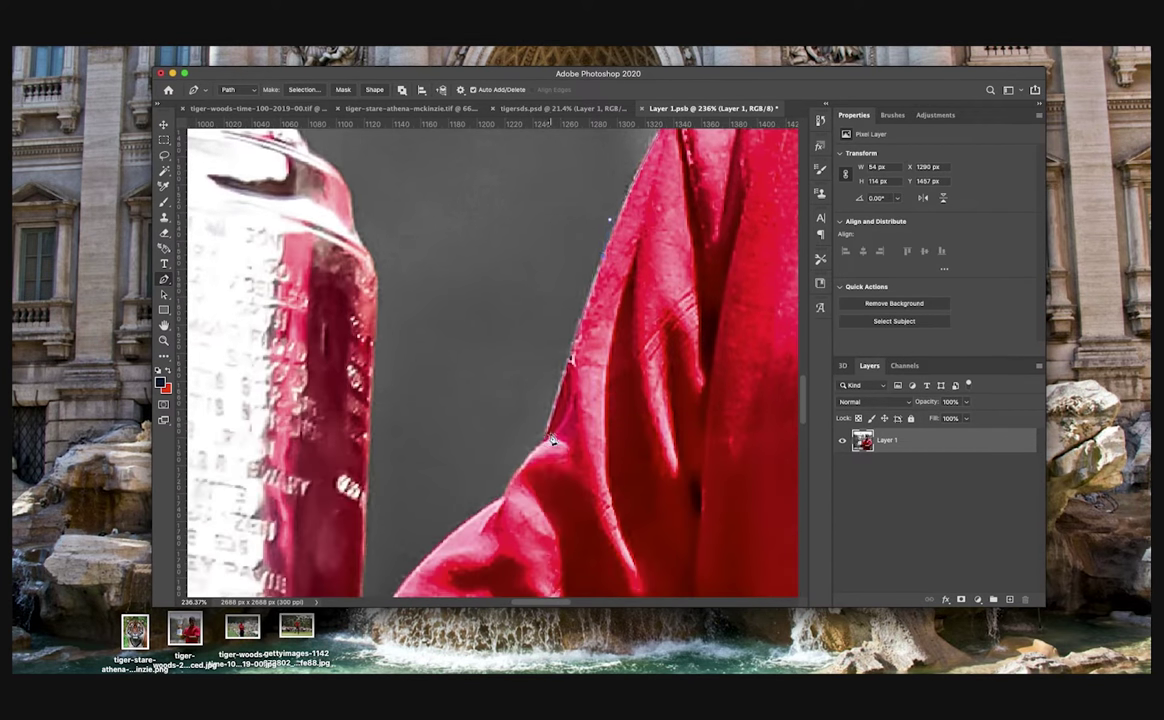
scroll(550, 447, "down", 3)
scroll(575, 430, "left", 3)
key("super+z")
scroll(475, 530, "down", 1)
left_click_drag(486, 501, 453, 550)
Step: Trace up the engraved trophy base and over its stepped shoulder to the narrow stem
scroll(460, 557, "up", 5)
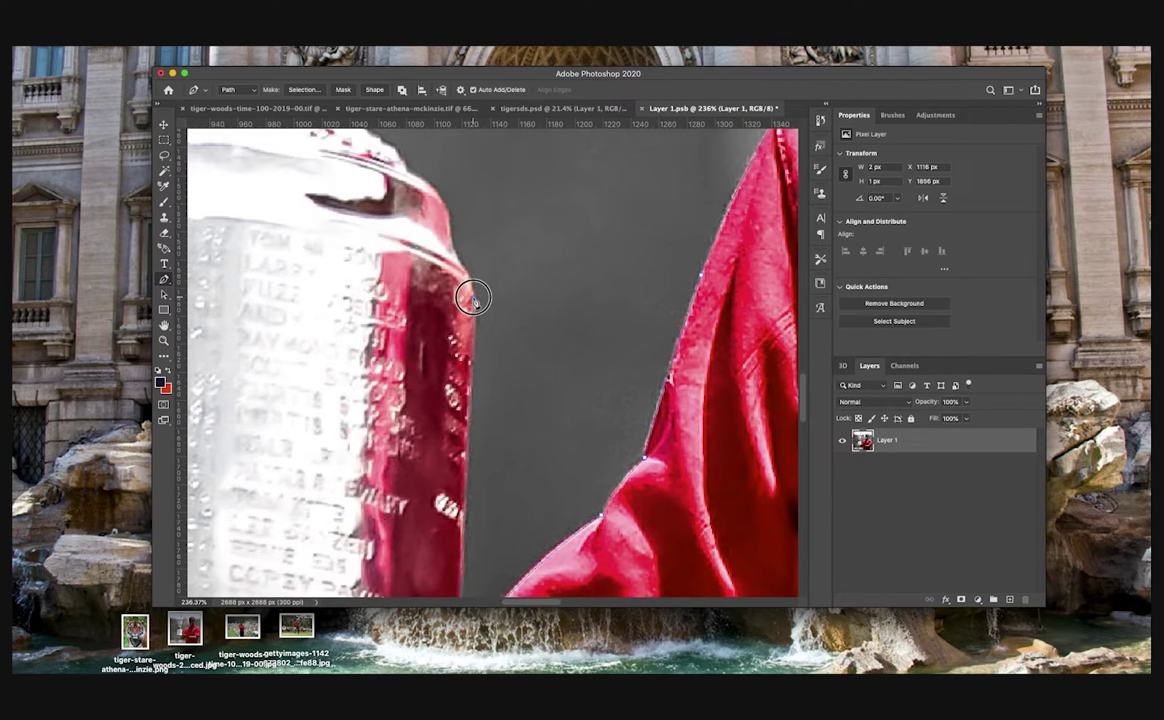
scroll(445, 290, "up", 3)
scroll(445, 290, "left", 2)
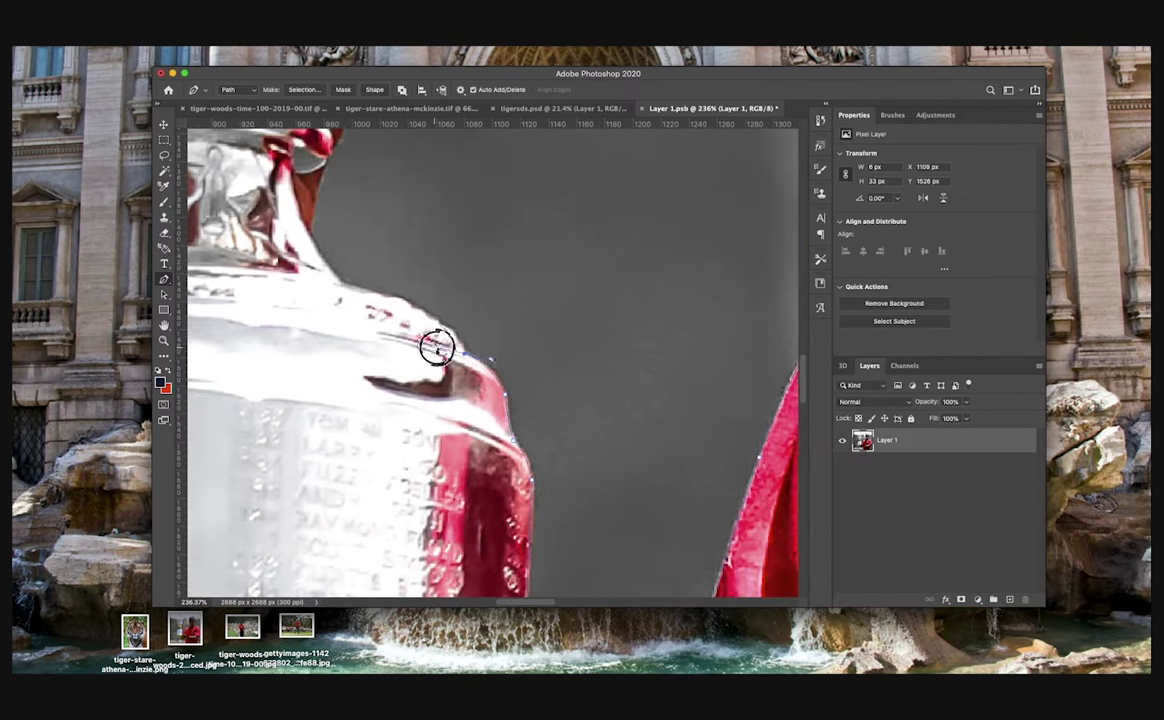
scroll(470, 356, "up", 3)
scroll(247, 322, "up", 3)
left_click(310, 402)
Step: Trace the underside of the trophy bowl and up to the ornamental knob at the handle's foot
scroll(481, 360, "up", 3)
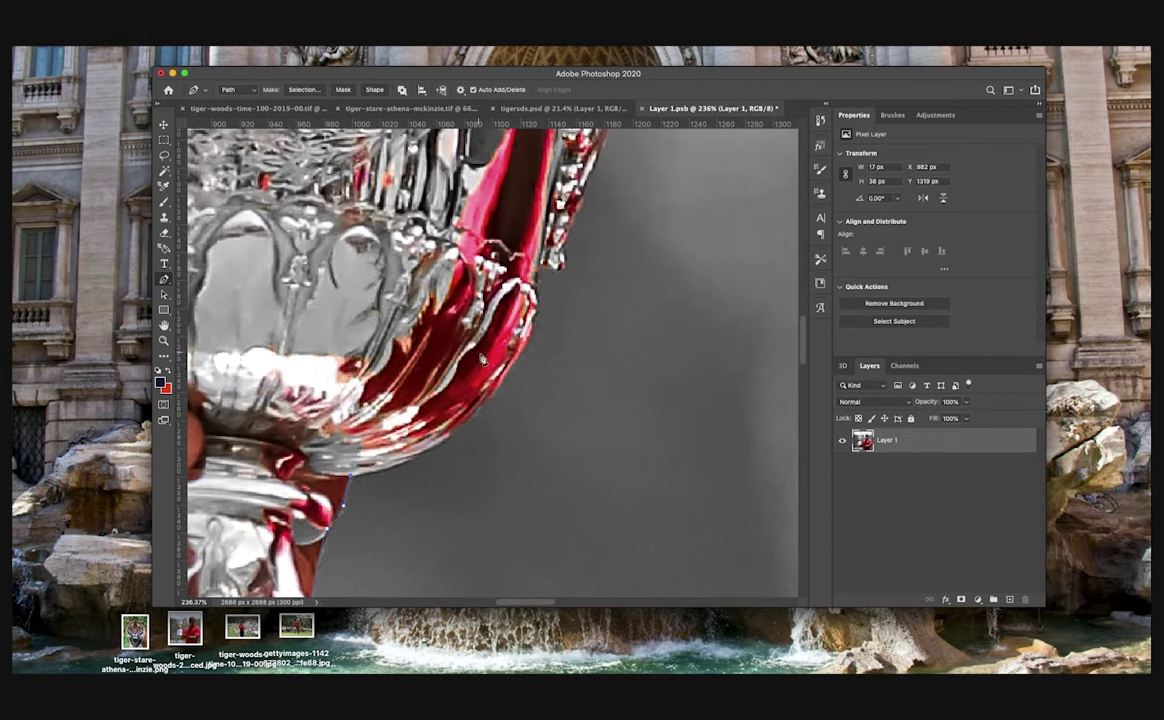
scroll(505, 372, "up", 3)
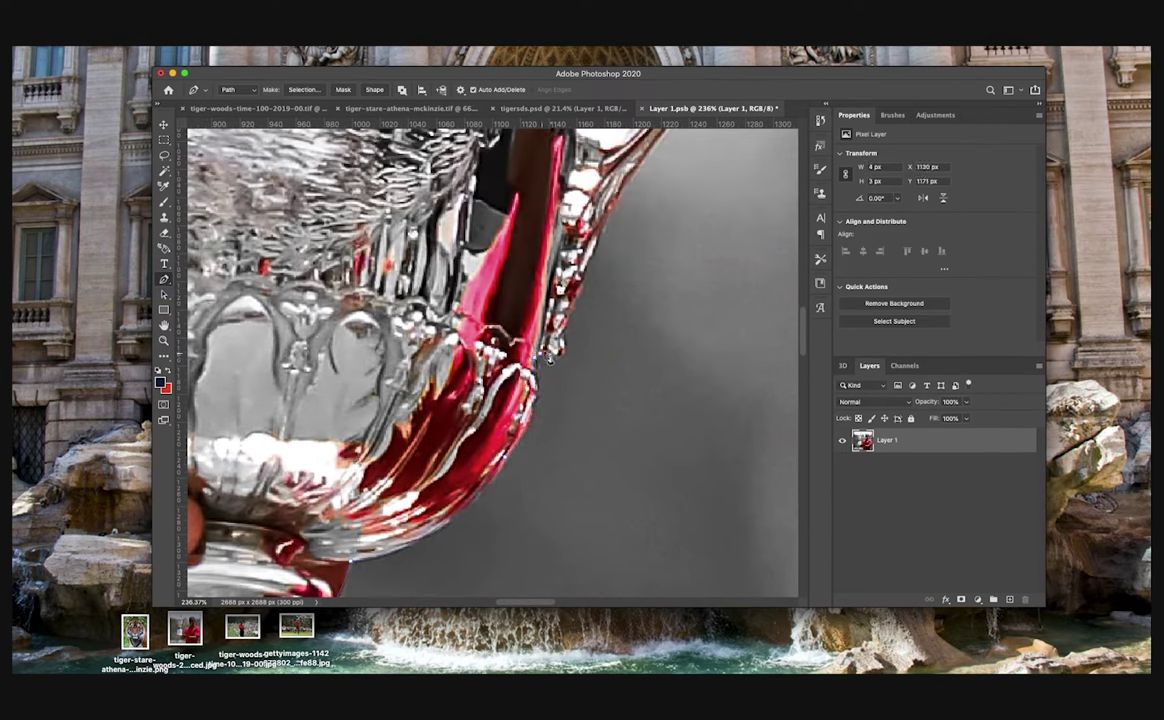
scroll(555, 365, "up", 5)
scroll(565, 380, "right", 3)
left_click(574, 389)
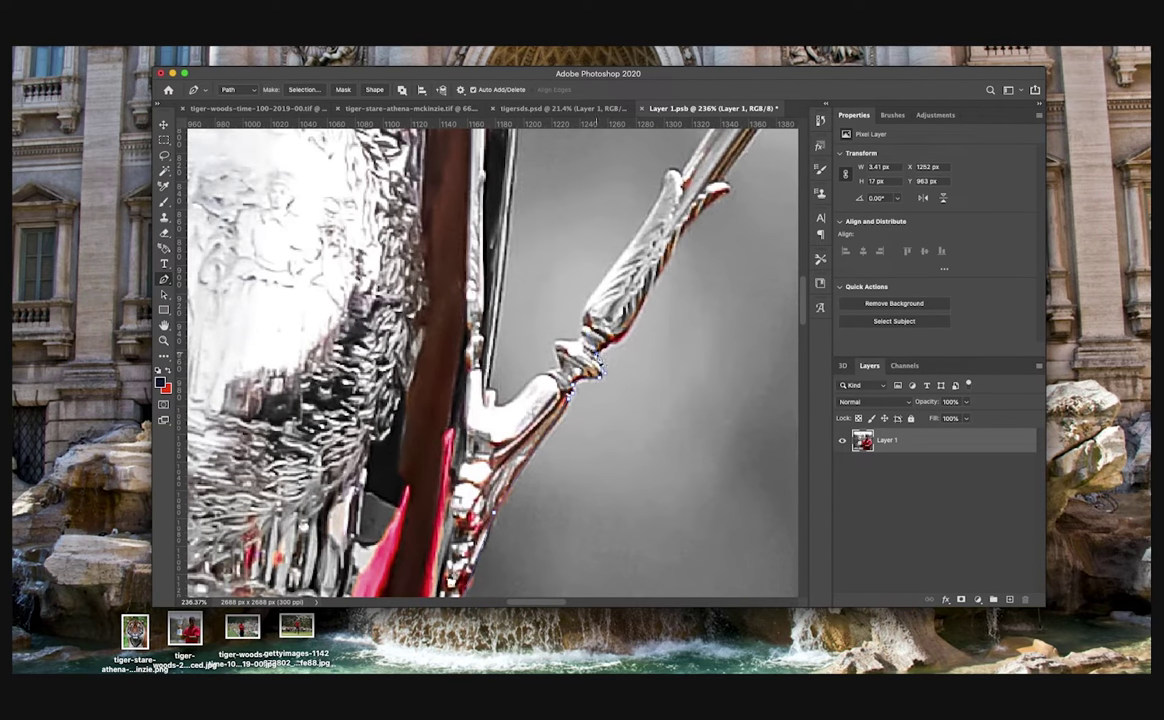
Step: Trace around the handle's leaf ornament and up its outer edge to the curve
scroll(597, 368, "up", 3)
scroll(580, 400, "right", 3)
left_click(598, 345)
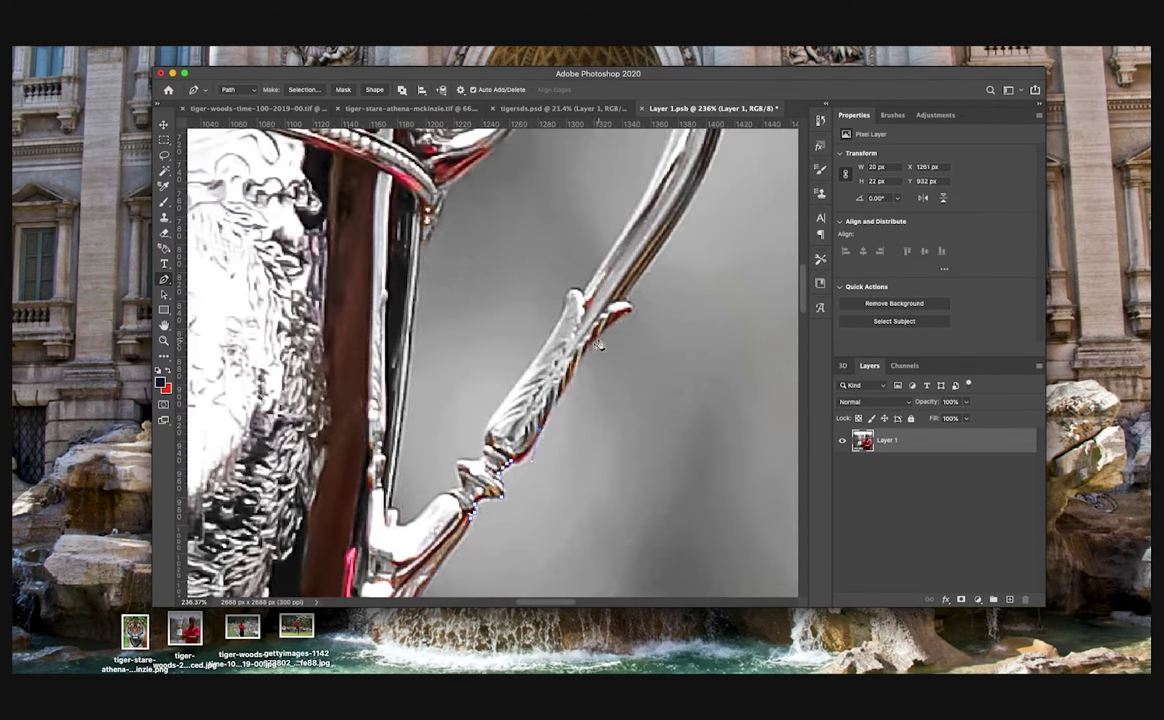
scroll(630, 300, "up", 6)
scroll(635, 290, "right", 3)
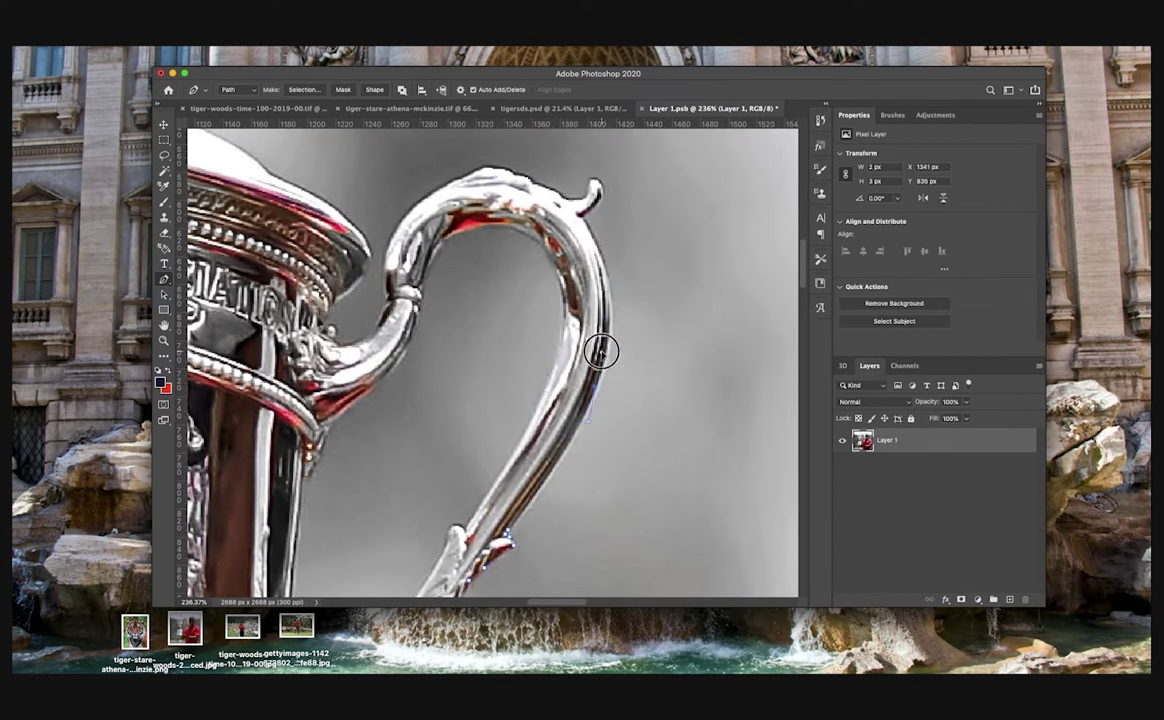
scroll(602, 351, "up", 4)
Step: Trace around the handle's curled tip, over its arch and down the side facing the cup
left_click_drag(581, 350, 527, 266)
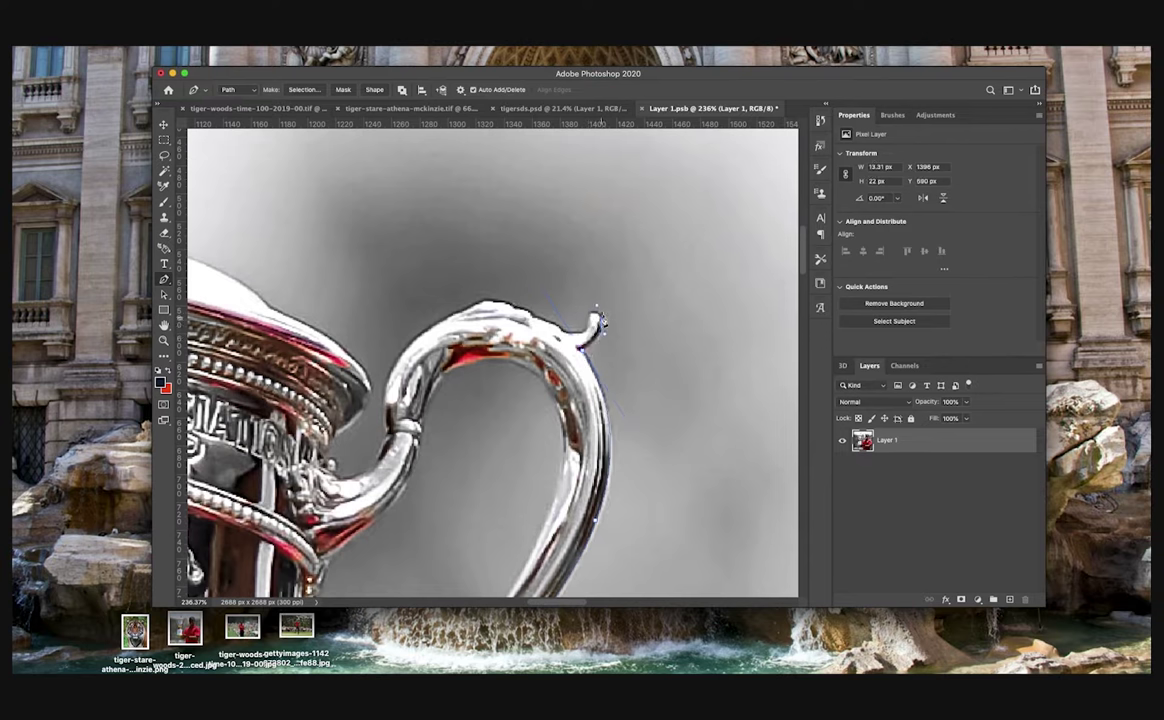
left_click_drag(562, 333, 535, 311)
left_click(563, 333, "alt")
left_click_drag(445, 305, 444, 305)
left_click(479, 303, "alt")
left_click_drag(386, 425, 393, 516)
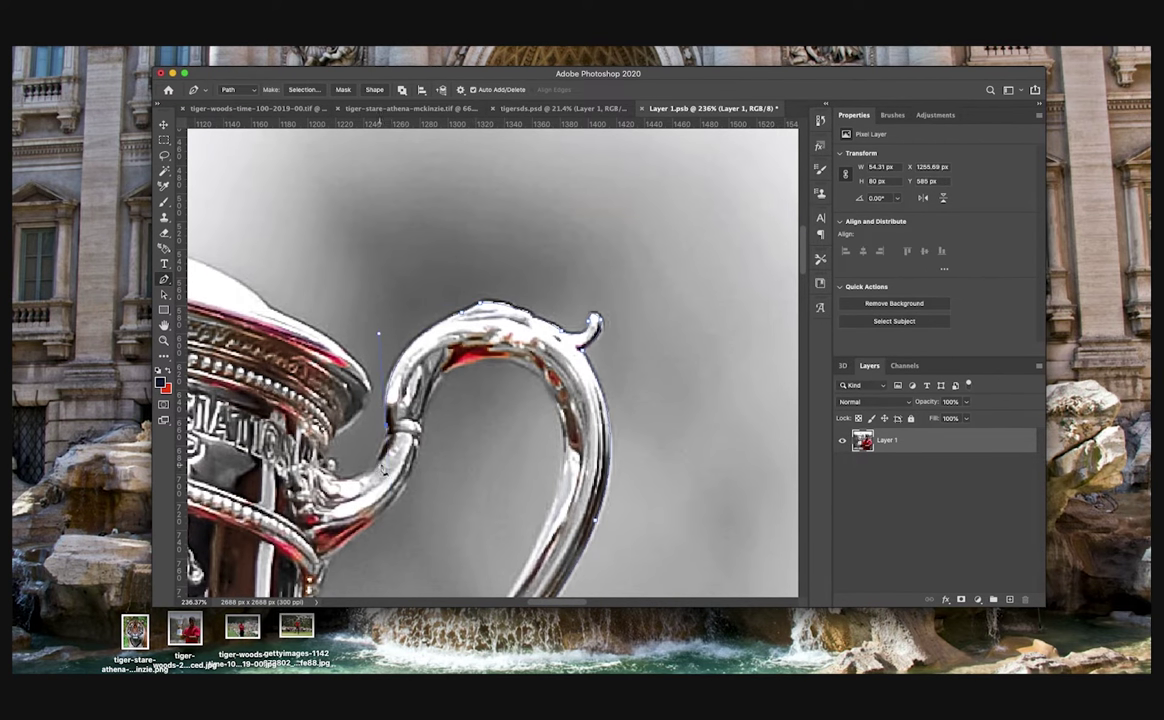
Step: Trace from the handle joint around the cup's rim and onto the edge of the lid
left_click(334, 433)
left_click_drag(351, 357, 554, 501)
left_click(351, 357, "alt")
left_click_drag(472, 450, 394, 414)
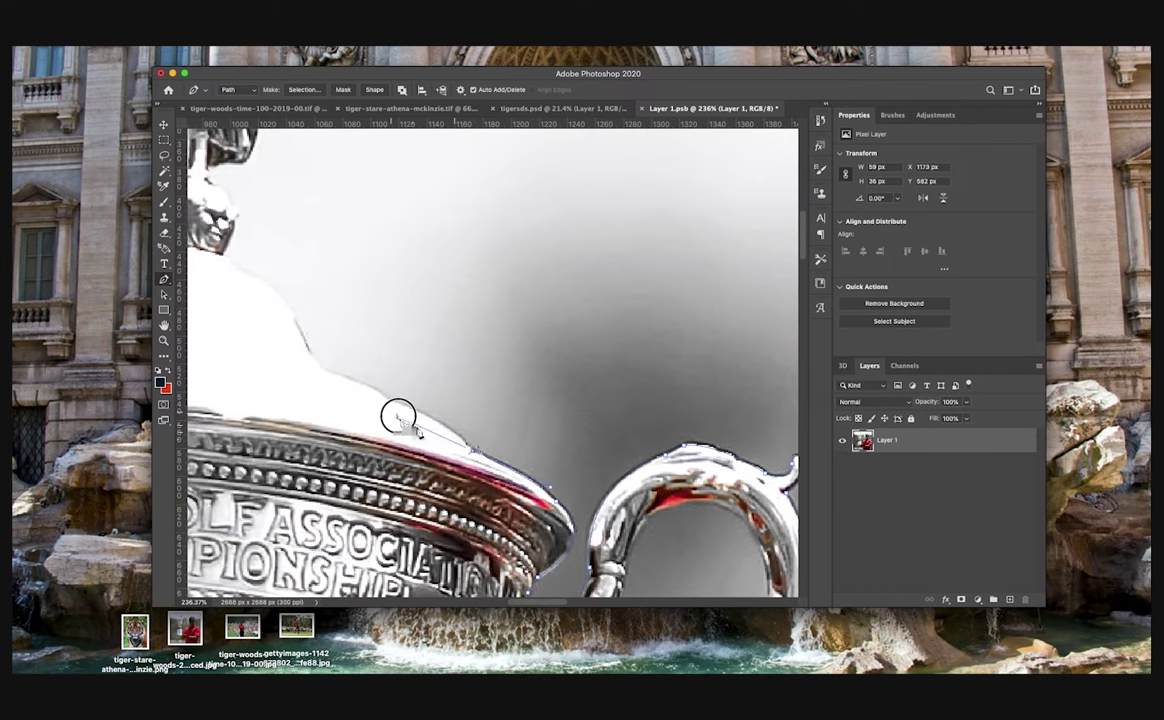
Step: Trace up the domed lid and around the pedestal beneath the winged figurine
scroll(476, 459, "up", 4)
scroll(476, 459, "left", 3)
scroll(400, 420, "up", 4)
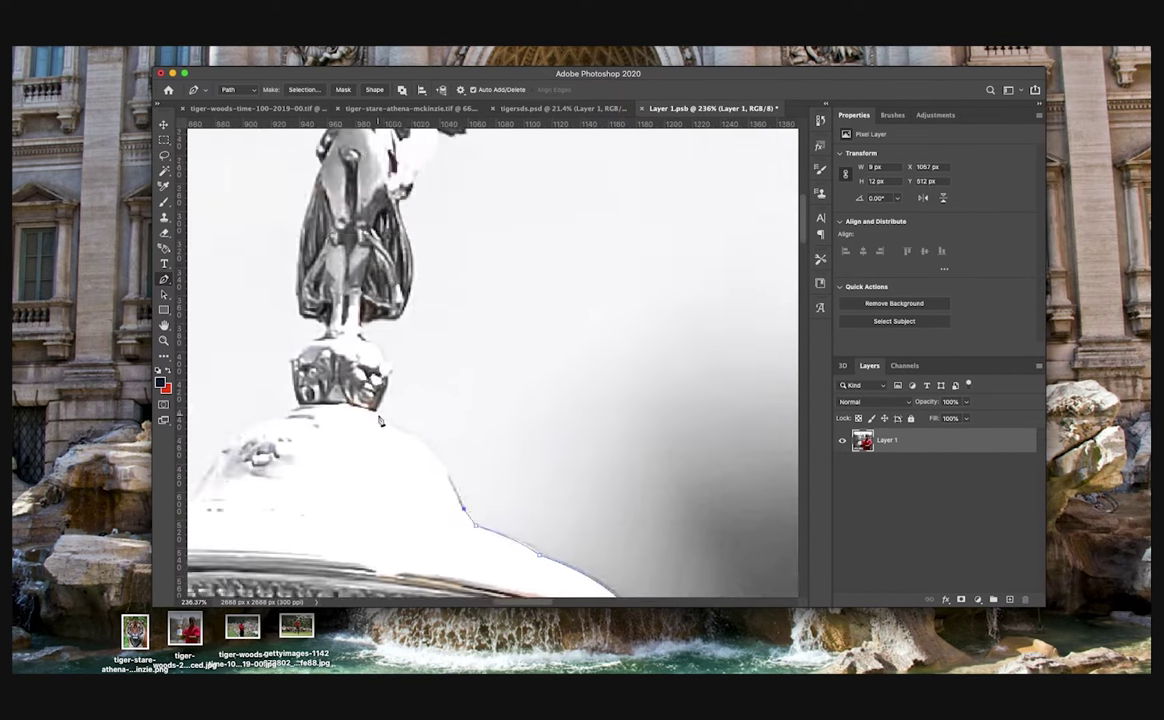
left_click_drag(382, 356, 363, 351)
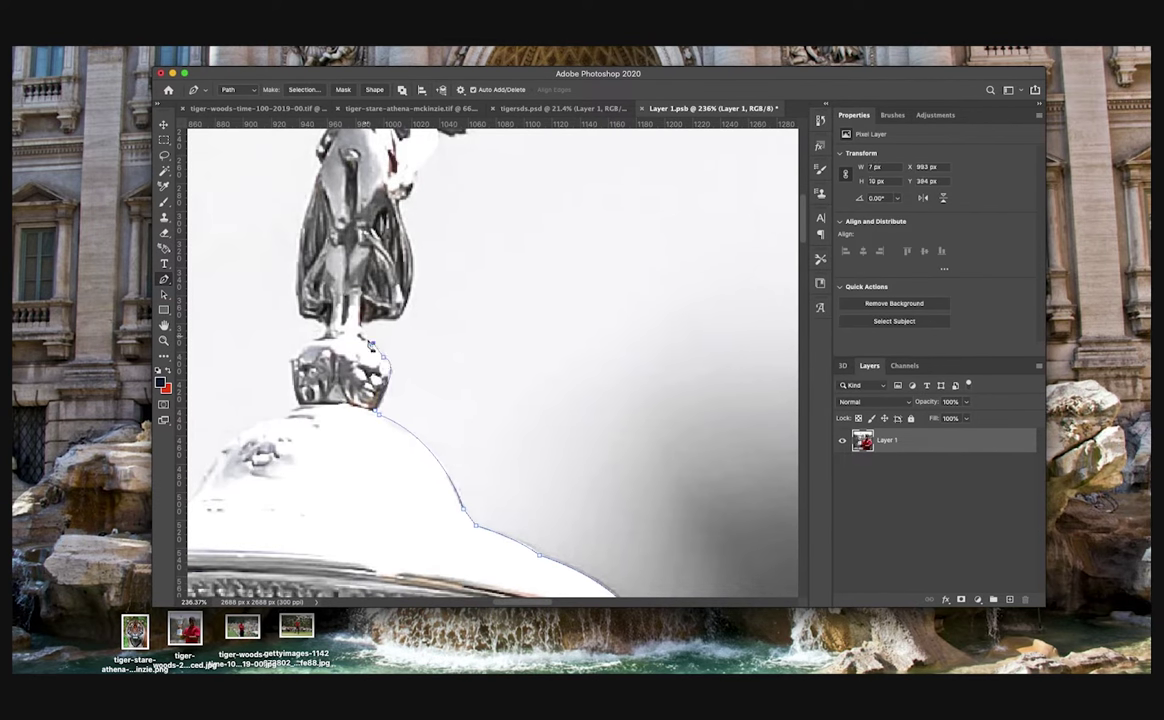
Step: Trace up the figurine's draped skirt and hip and around the tip of its wing
scroll(381, 318, "up", 3)
left_click_drag(373, 312, 419, 259)
scroll(402, 300, "up", 3)
scroll(402, 300, "right", 1)
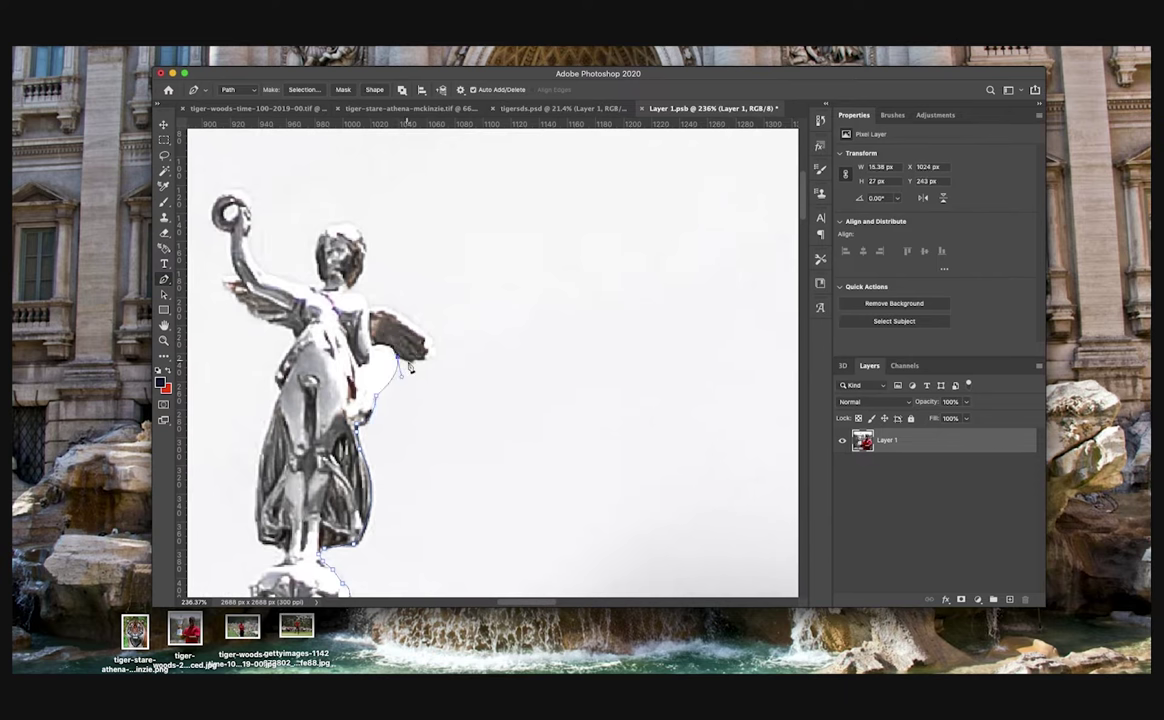
left_click(436, 356)
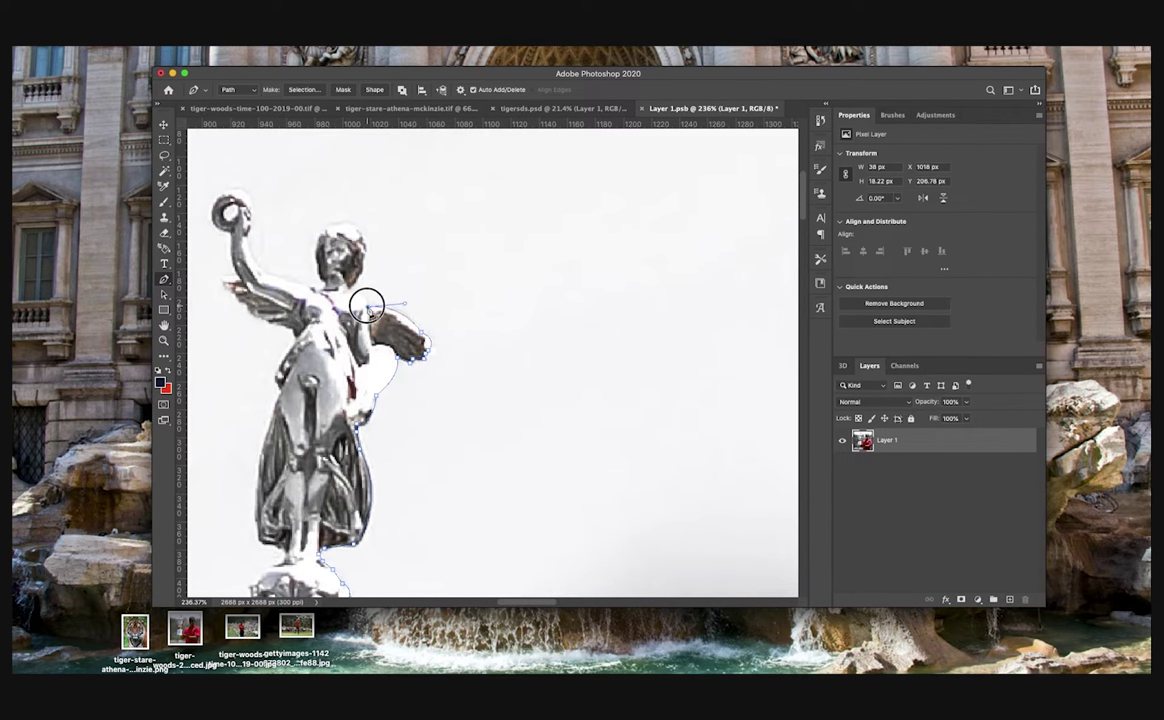
Step: Trace along the wing's top, around the figurine's head and raised wreath, to the opposite wing tip
scroll(372, 314, "up", 3)
scroll(372, 314, "left", 2)
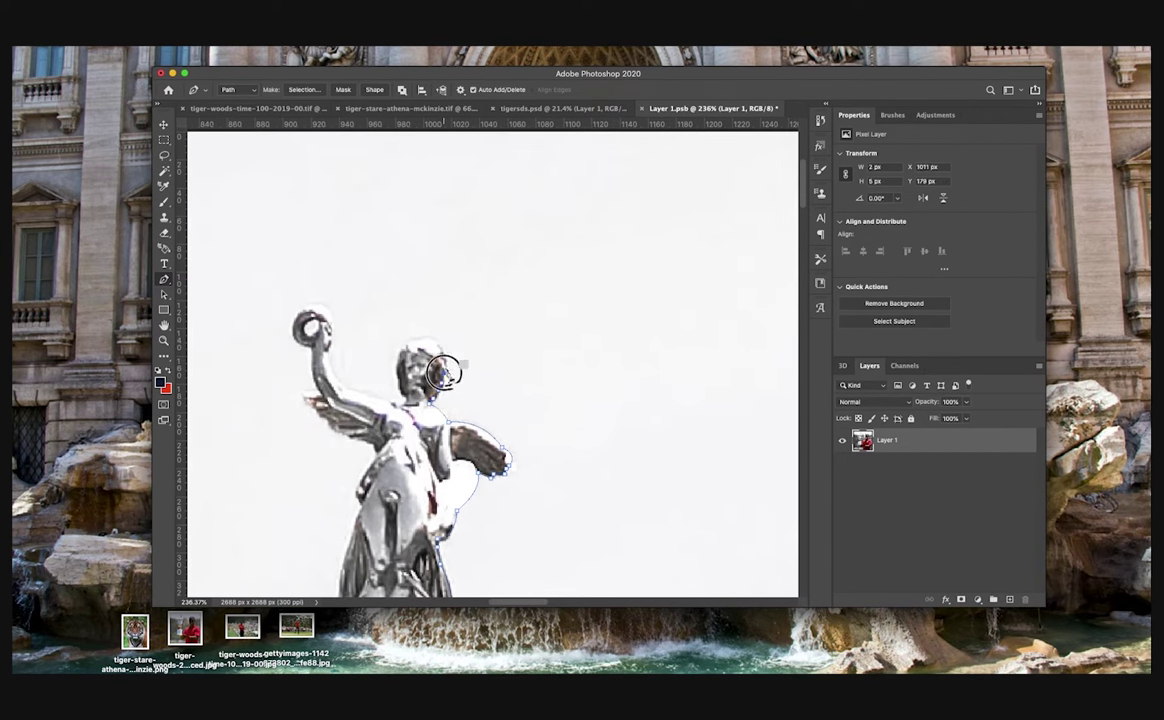
left_click(400, 360)
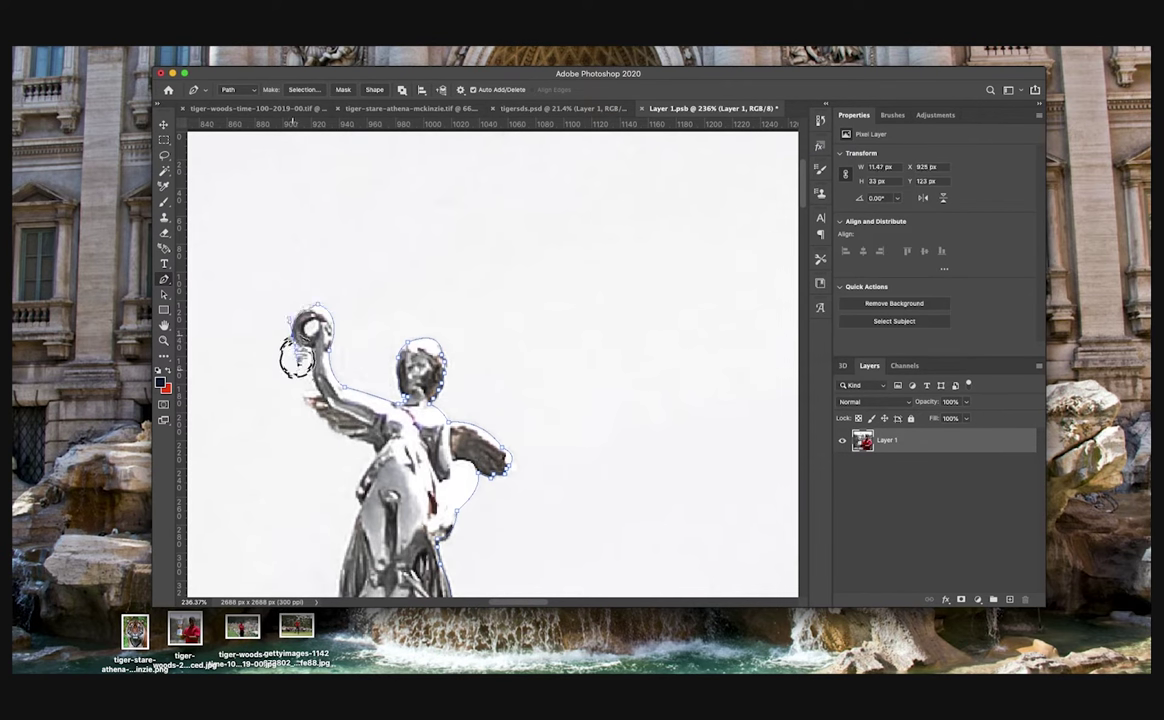
left_click(328, 397)
left_click(306, 396)
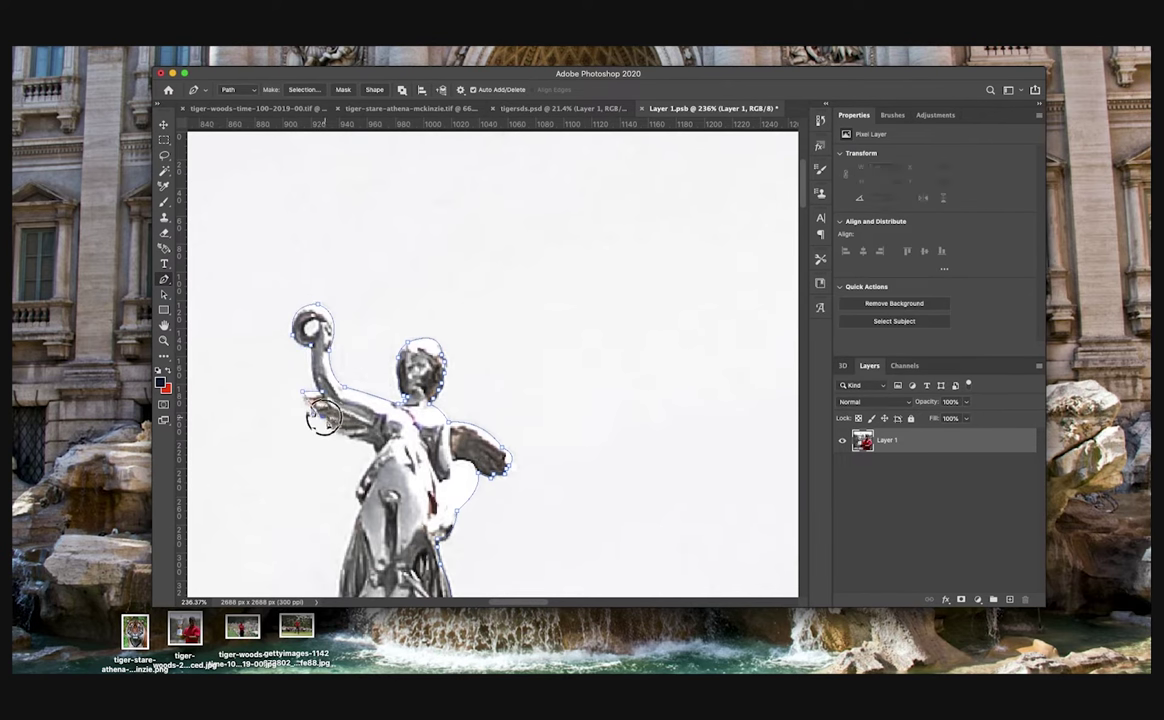
Step: Trace below the opposite wing and down the figurine's skirt and around its pedestal to the lid
left_click_drag(291, 573, 435, 462)
left_click_drag(502, 393, 507, 405)
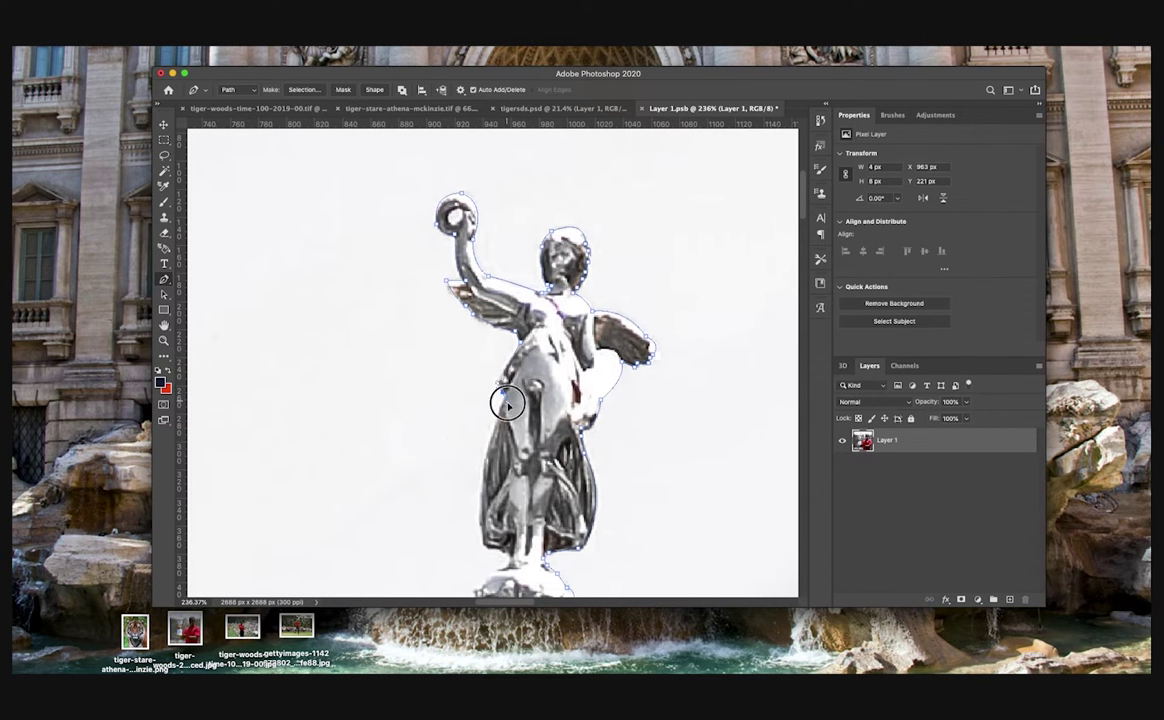
scroll(490, 578, "down", 3)
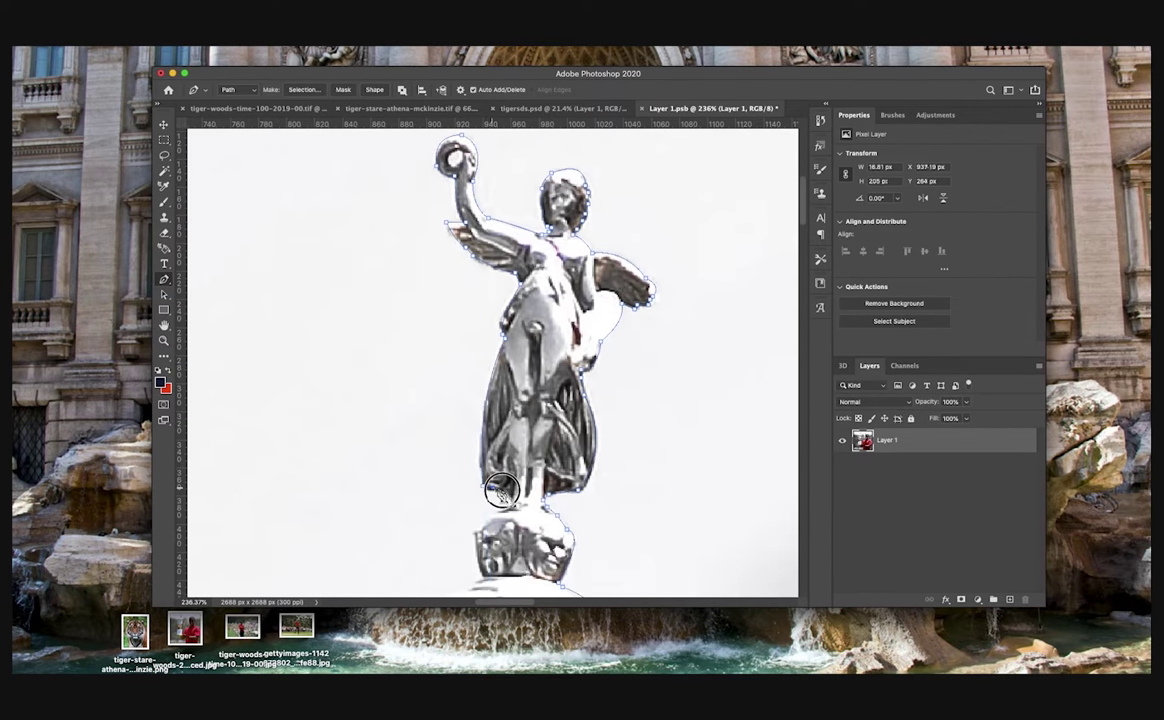
scroll(501, 490, "down", 5)
scroll(501, 490, "left", 1)
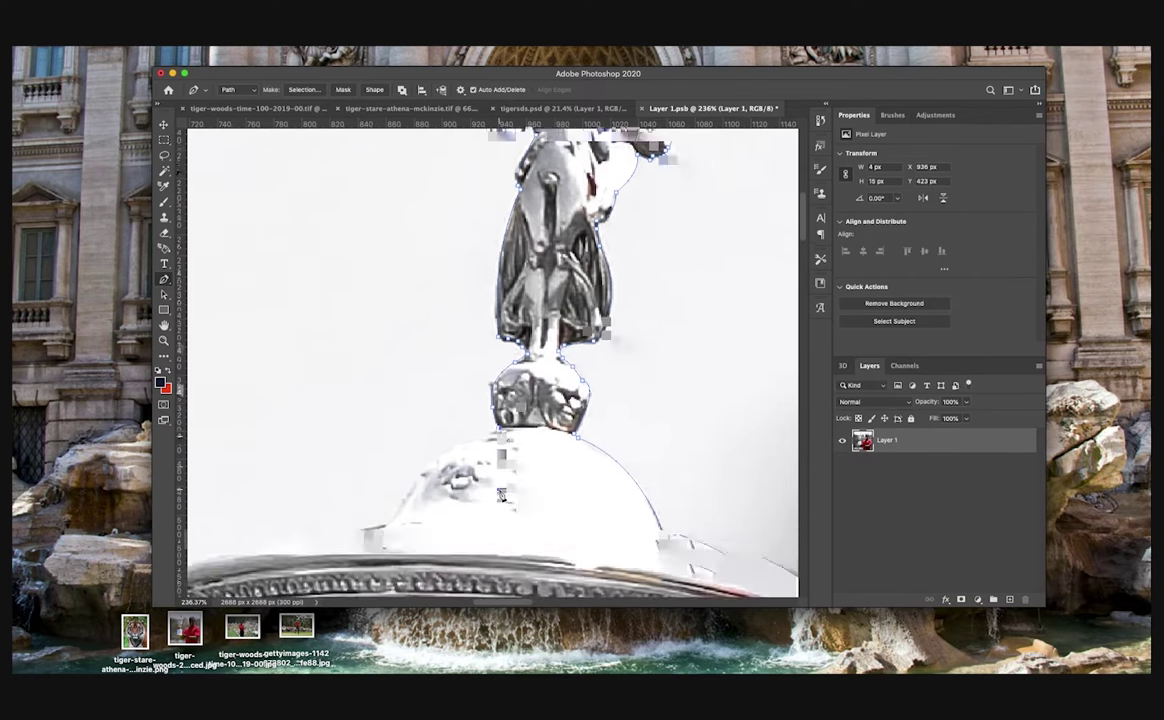
Step: Trace down the other side of the domed lid and its sloping edge to the cup's rim
scroll(501, 494, "left", 4)
scroll(501, 494, "down", 1)
left_click(507, 487)
left_click_drag(511, 495, 624, 407)
left_click_drag(479, 432, 453, 460)
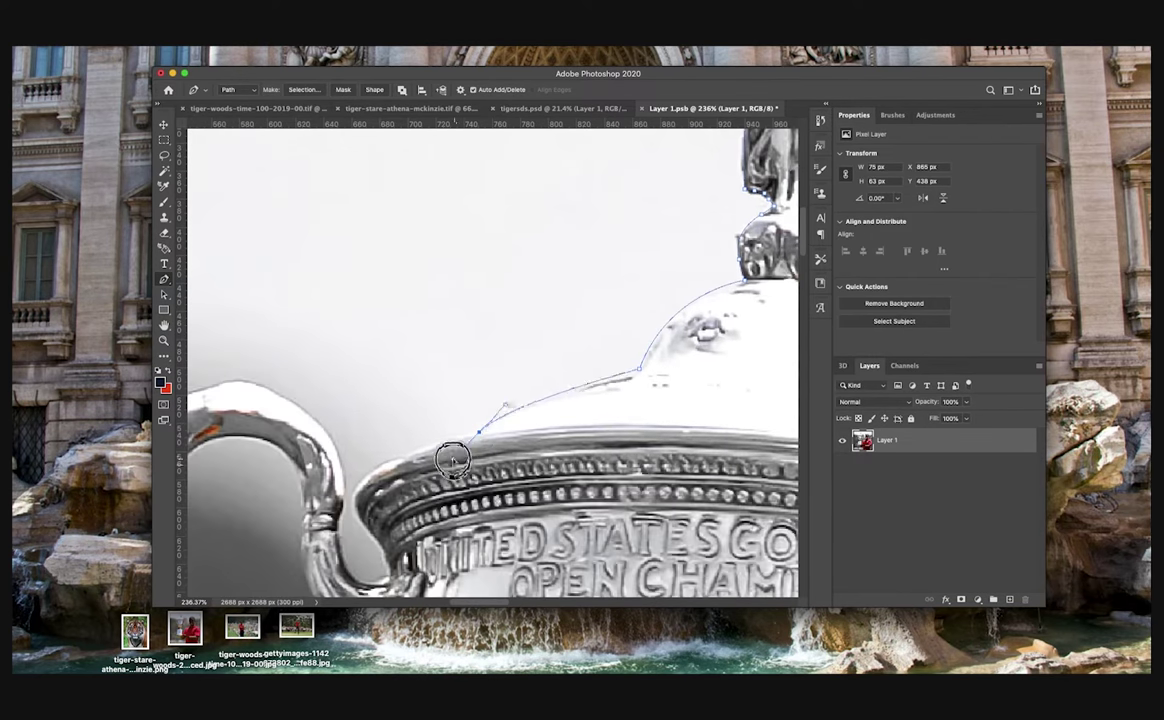
Step: Trace around the cup's rim, through the gap and over the second handle's arch to its curled tip
scroll(480, 438, "left", 3)
left_click_drag(439, 504, 441, 553)
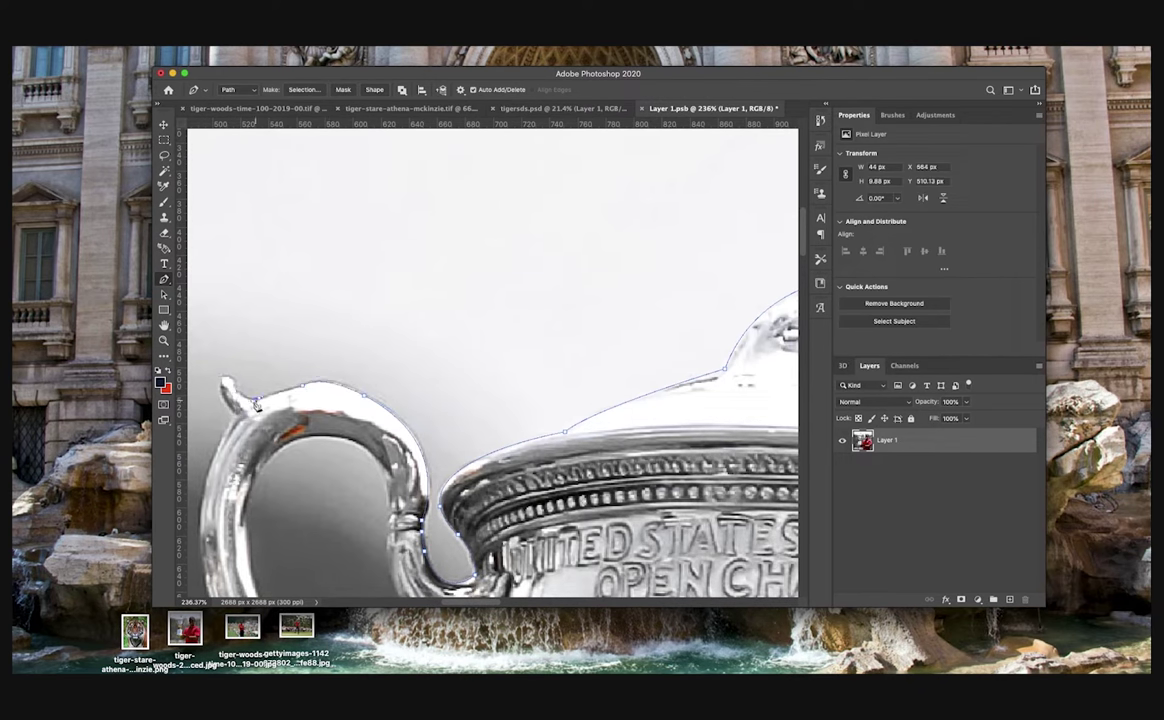
scroll(237, 414, "left", 5)
Step: Trace down the second handle's outer edge, past its leaf ornament and knob, to the fingertips
scroll(237, 414, "down", 8)
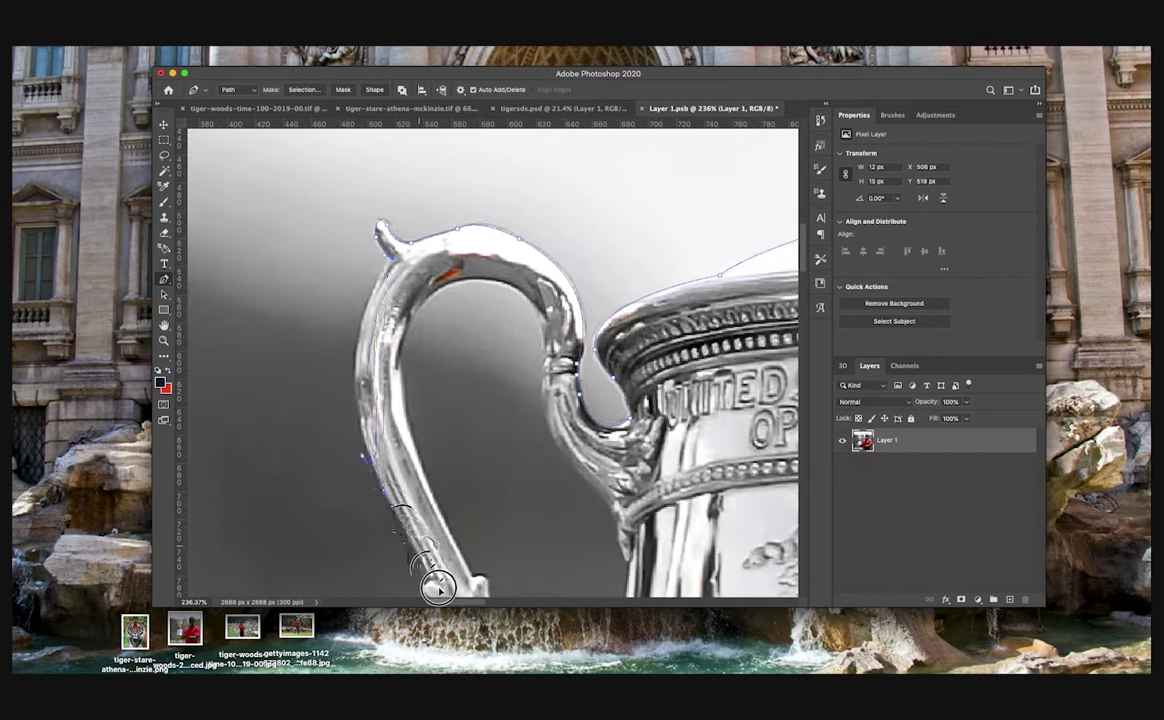
scroll(451, 517, "down", 5)
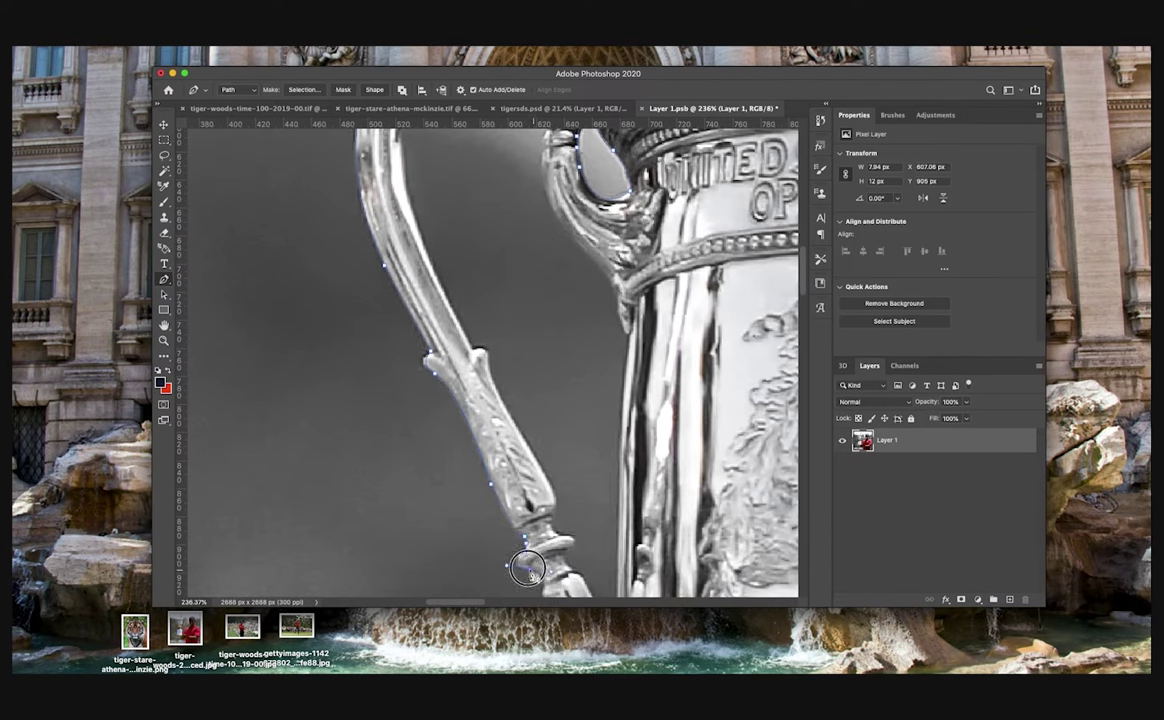
scroll(531, 575, "down", 5)
scroll(546, 474, "down", 7)
scroll(546, 474, "right", 1)
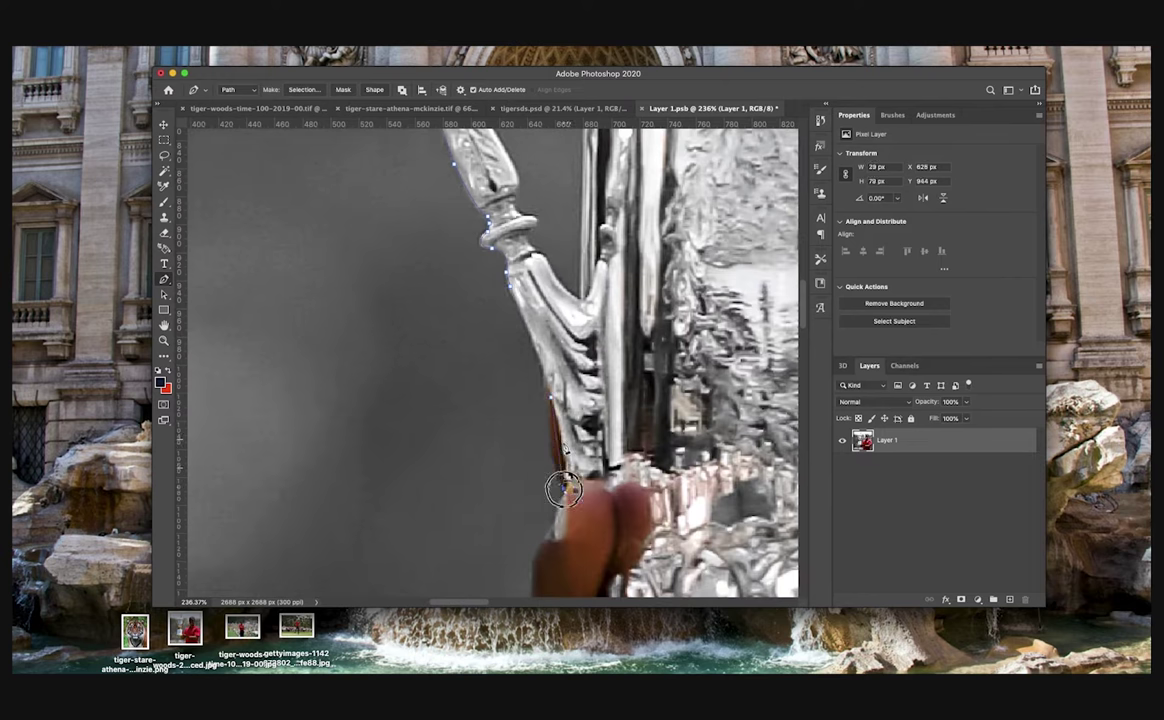
Step: Trace around the fingers and the white finger bandage down to the shoulder of the trophy base
scroll(574, 486, "down", 10)
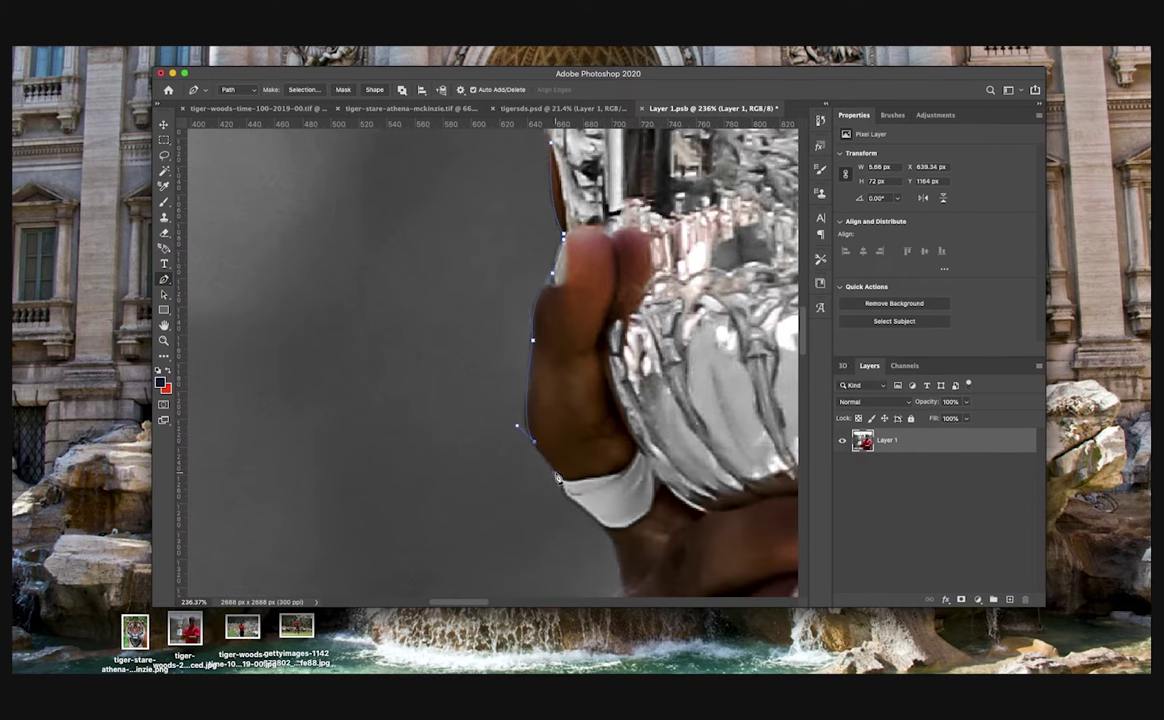
scroll(618, 557, "down", 7)
scroll(618, 557, "right", 1)
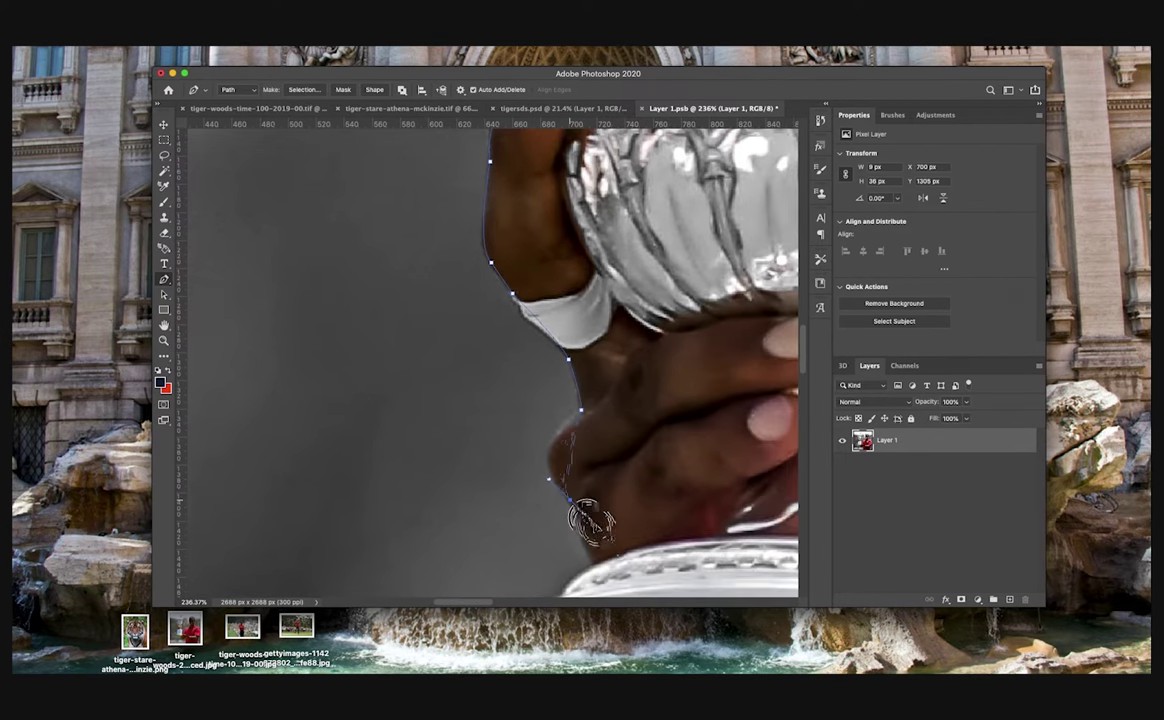
scroll(597, 563, "down", 9)
scroll(597, 563, "left", 1)
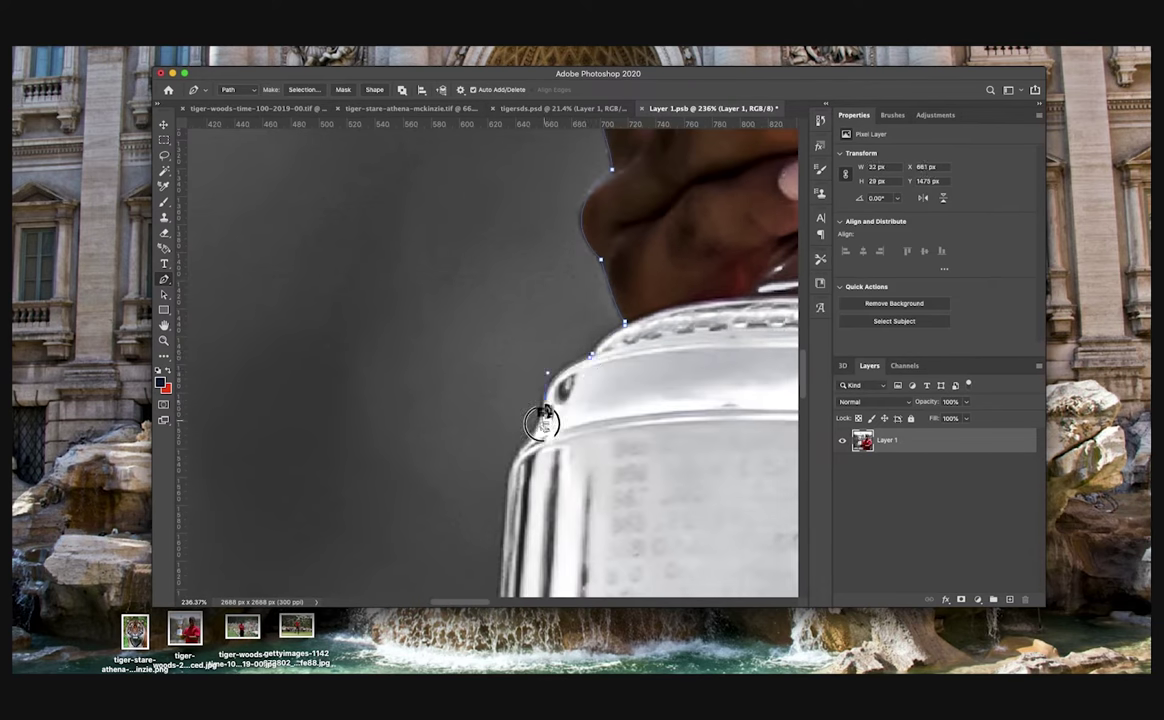
Step: Trace down the side of the trophy base and around its flared foot
scroll(516, 453, "down", 6)
scroll(507, 352, "down", 10)
scroll(507, 352, "left", 3)
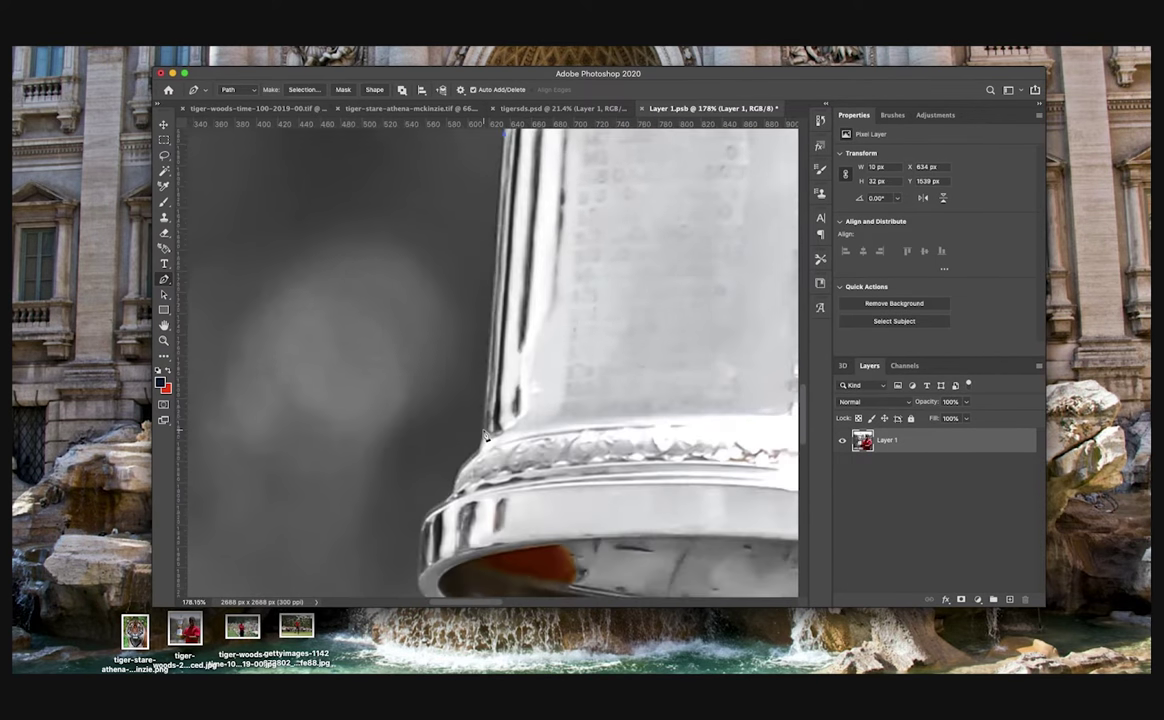
left_click_drag(589, 514, 588, 530)
left_click(576, 510)
scroll(576, 510, "down", 5)
left_click_drag(541, 435, 676, 489)
left_click(539, 491)
Step: Trace along the trophy foot's bottom edge, down the forearm and around the elbow
scroll(560, 502, "down", 4)
scroll(560, 502, "right", 2)
scroll(631, 457, "right", 8)
scroll(631, 457, "down", 5)
left_click_drag(513, 434, 724, 458)
scroll(508, 441, "down", 5)
scroll(508, 441, "right", 1)
left_click(670, 488, "alt")
scroll(670, 488, "right", 5)
scroll(670, 488, "up", 1)
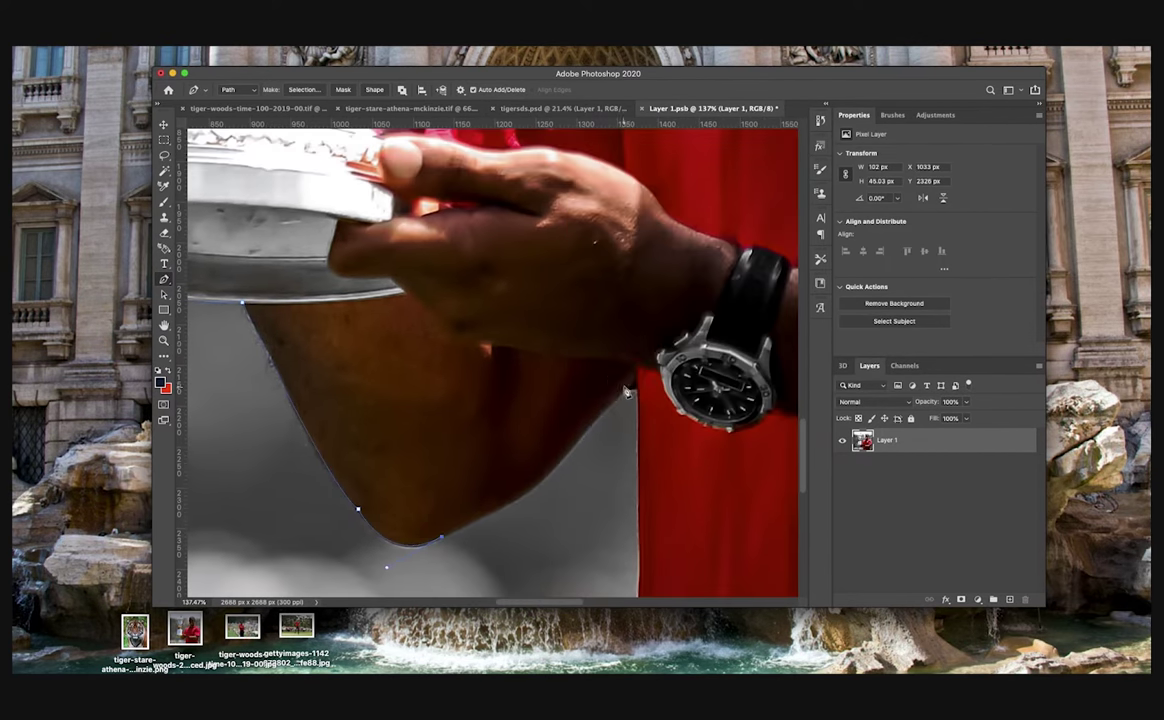
Step: Trace past the elbow, down the polo shirt's edge and around the hem to the photo's bottom corner
left_click(635, 389)
scroll(643, 402, "down", 6)
left_click_drag(627, 442, 627, 472)
left_click(627, 442, "alt")
scroll(627, 445, "down", 2)
scroll(629, 514, "right", 10)
left_click(600, 506)
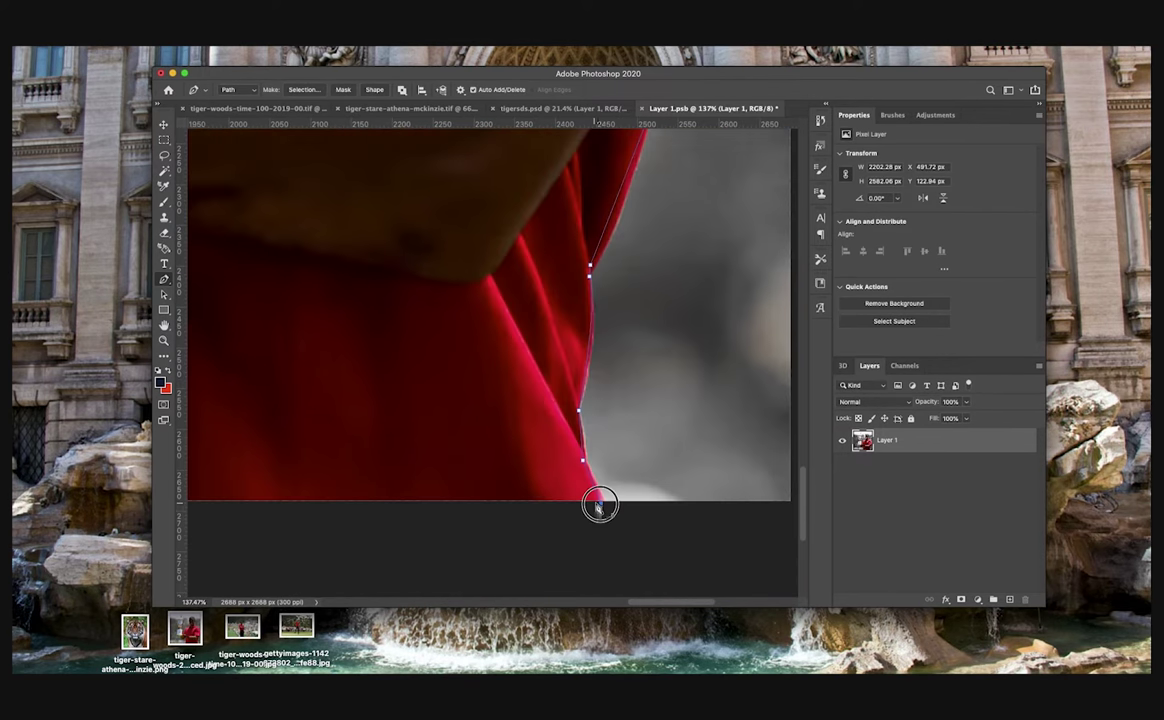
Step: Turn the finished outline into a selection and add a layer mask that isolates the golfer and trophy
scroll(600, 506, "down", 10)
key("super+Return")
left_click(961, 600)
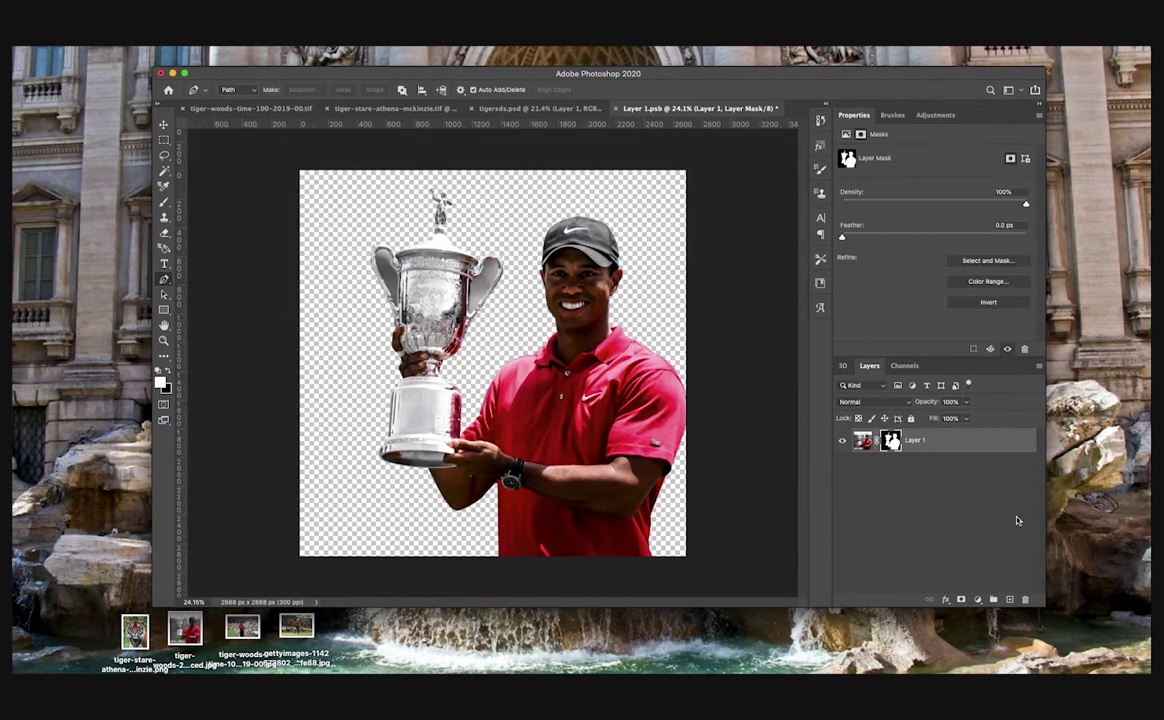
Step: Trace the grey opening inside the trophy handle nearer the golfer's head with the Pen tool
scroll(465, 297, "up", 10)
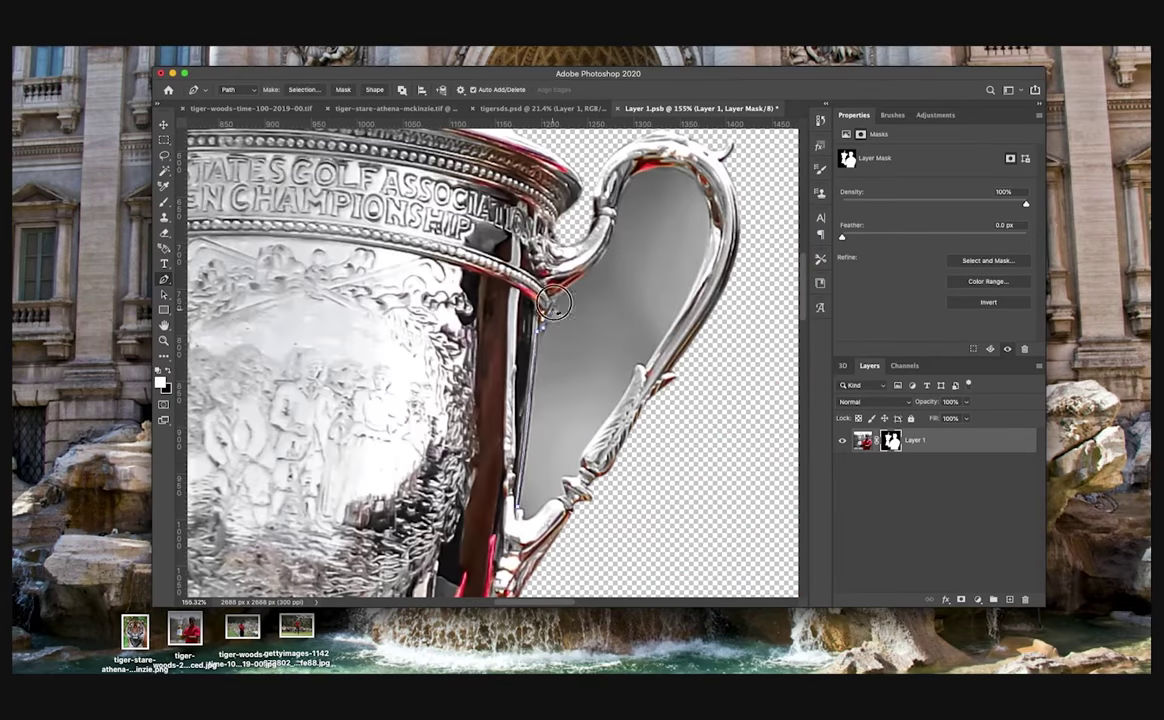
scroll(631, 221, "up", 5)
scroll(631, 221, "right", 2)
left_click(625, 345)
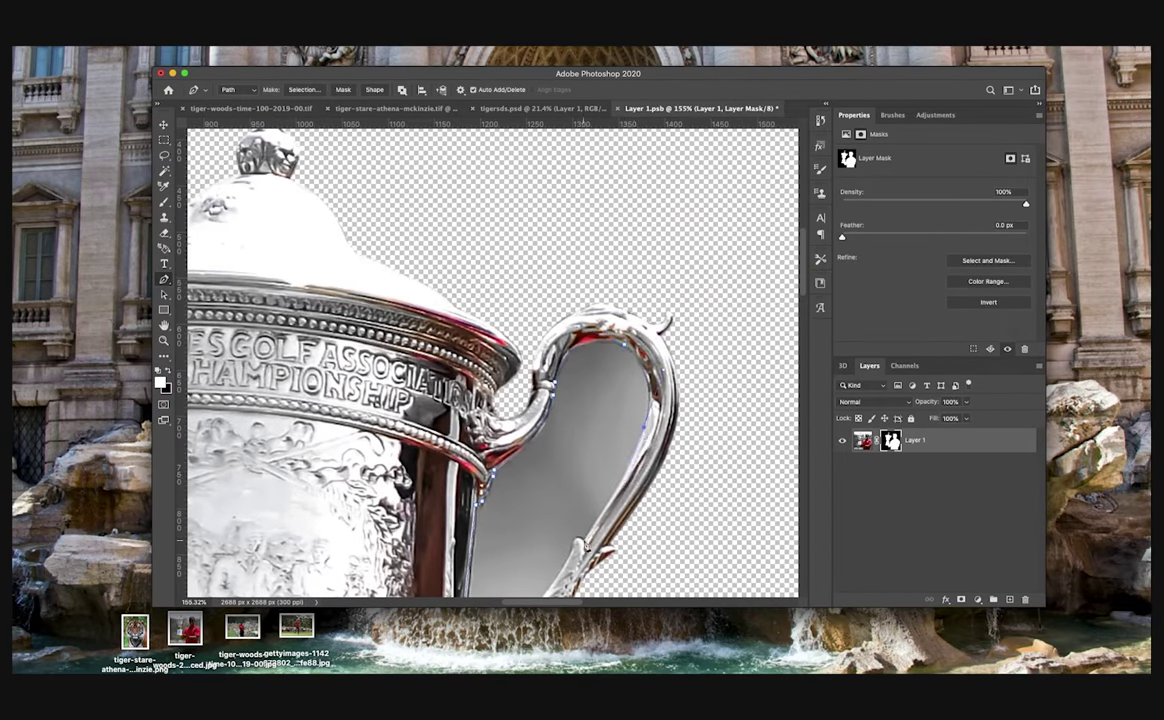
scroll(592, 372, "down", 3)
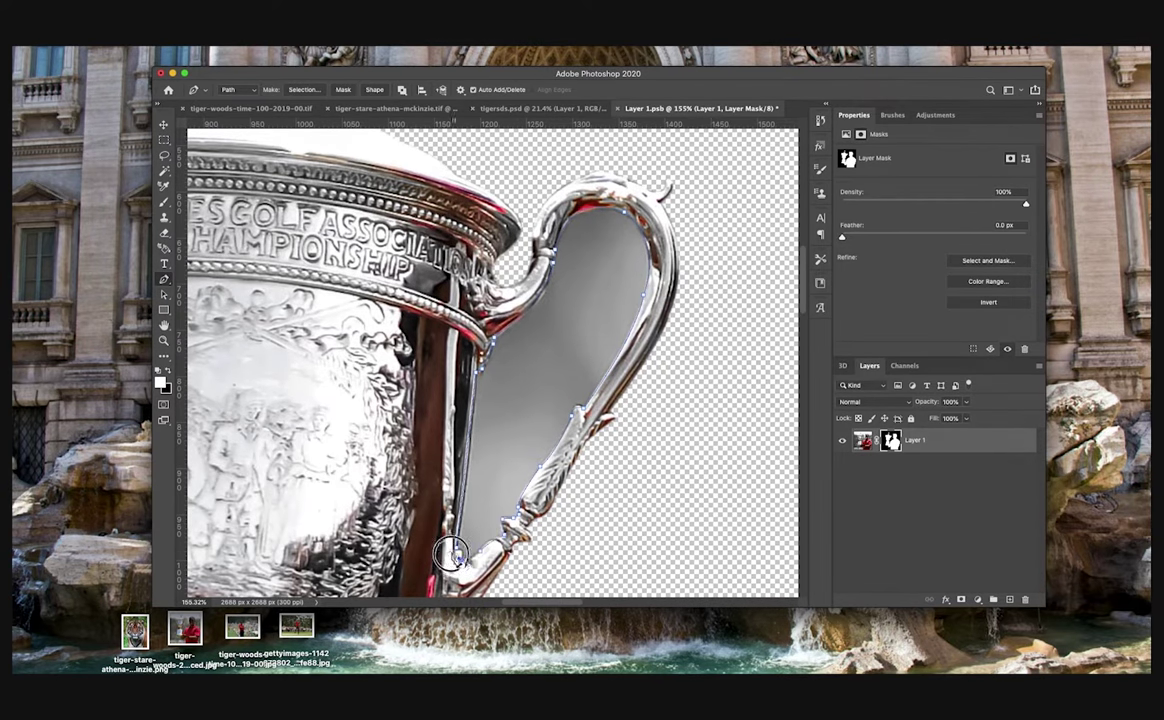
Step: Convert the handle opening's path to a selection, mask out the grey background inside it and deselect
key("super+Return")
key("b")
scroll(697, 318, "down", 3)
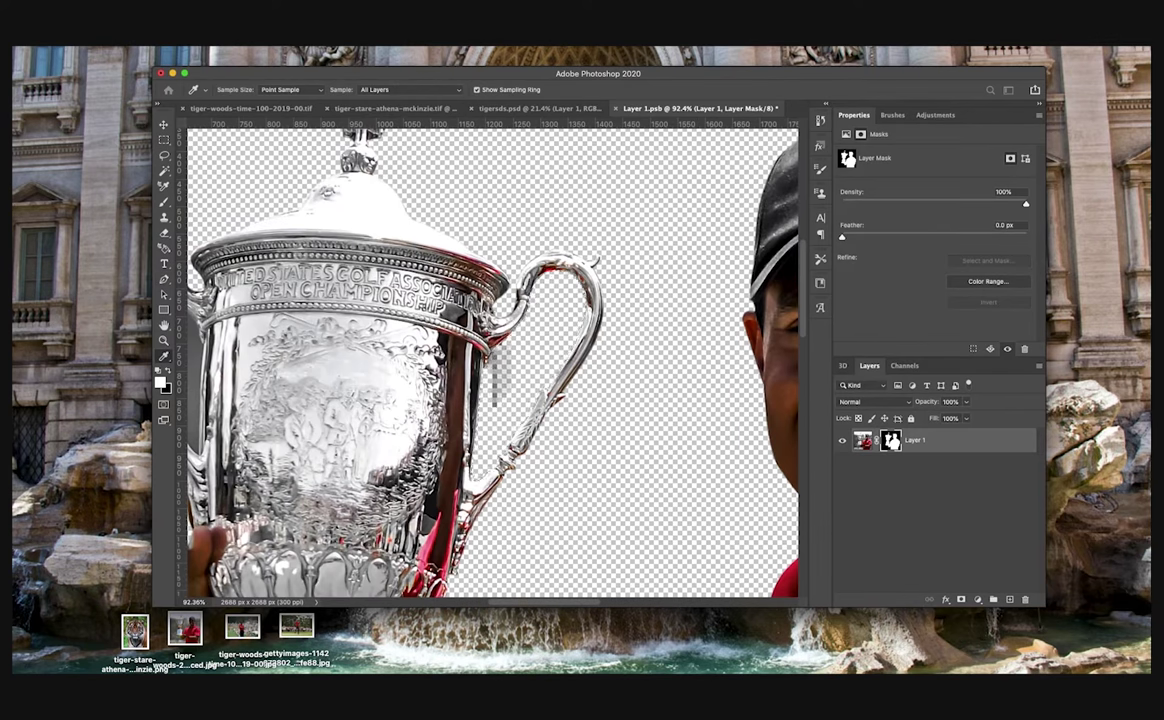
scroll(580, 290, "left", 5)
key("super+d")
Step: Trace the grey opening inside the trophy's other handle, from the collar down past the knob and back up
key("p")
scroll(580, 290, "up", 5)
left_click(493, 290)
left_click_drag(531, 385, 579, 418)
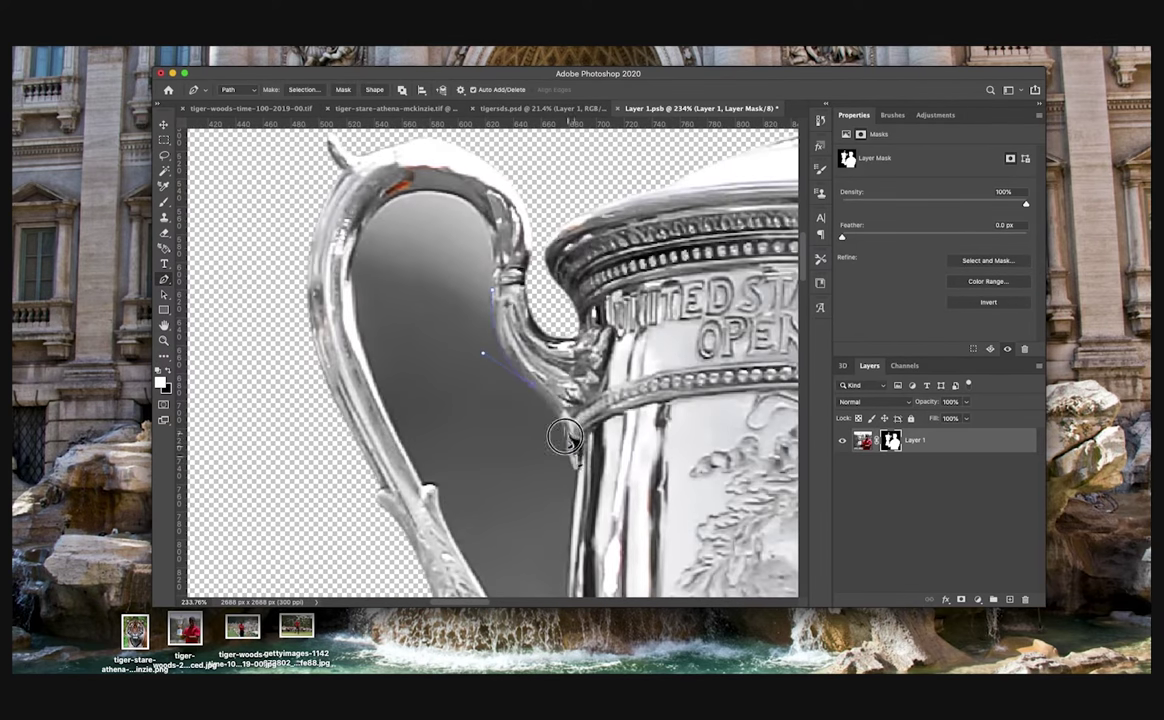
scroll(572, 453, "down", 6)
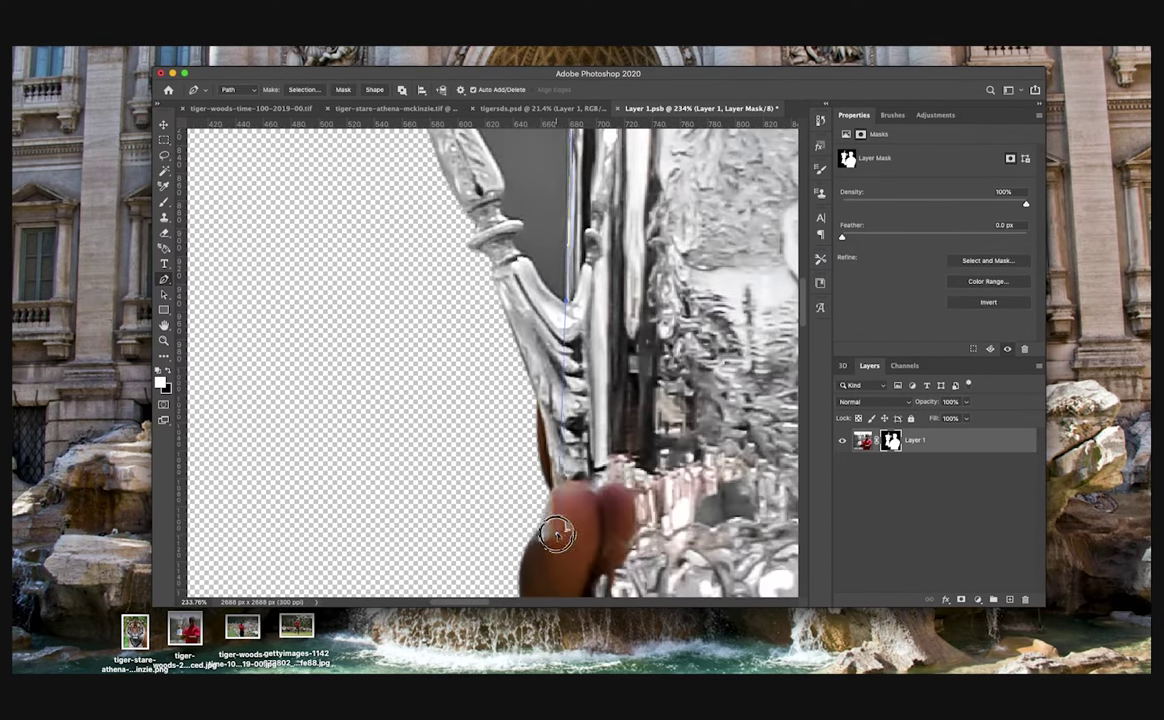
scroll(565, 308, "up", 3)
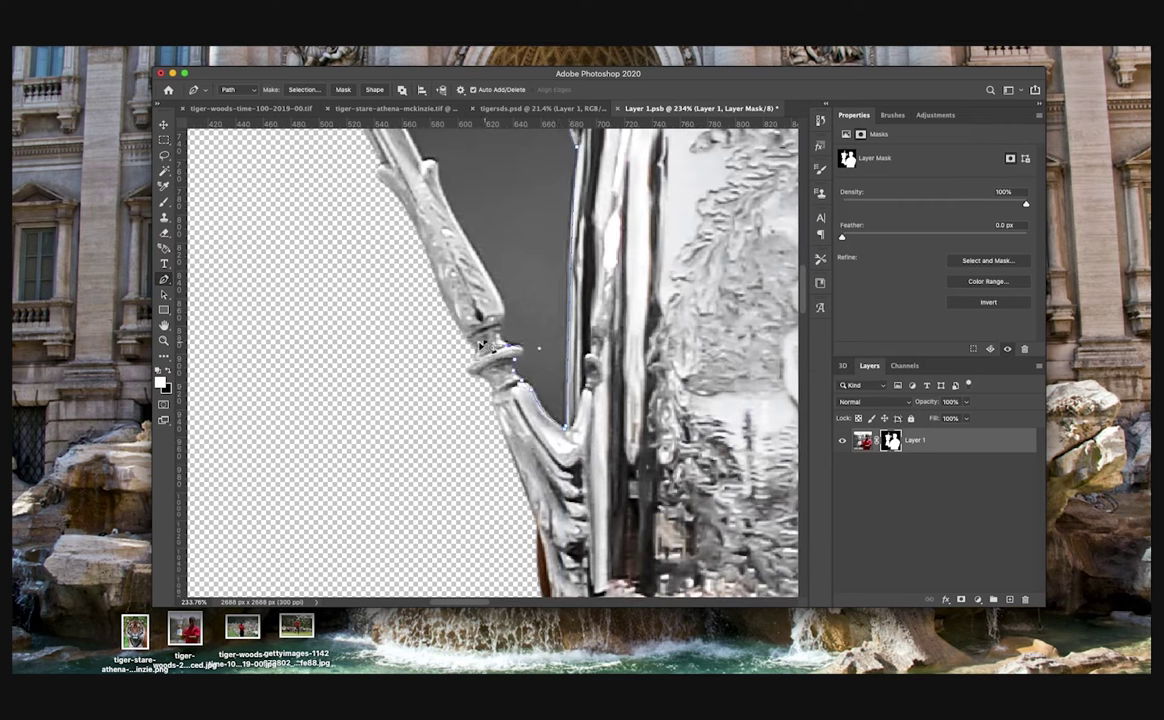
scroll(502, 313, "up", 6)
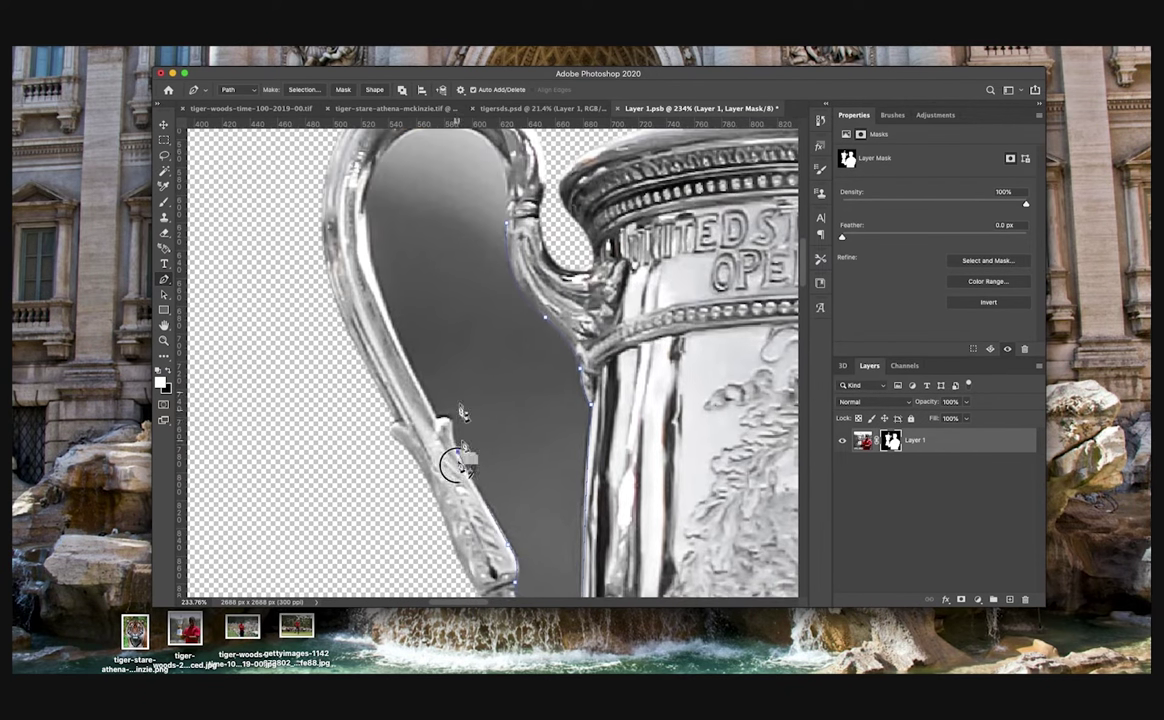
scroll(441, 424, "up", 3)
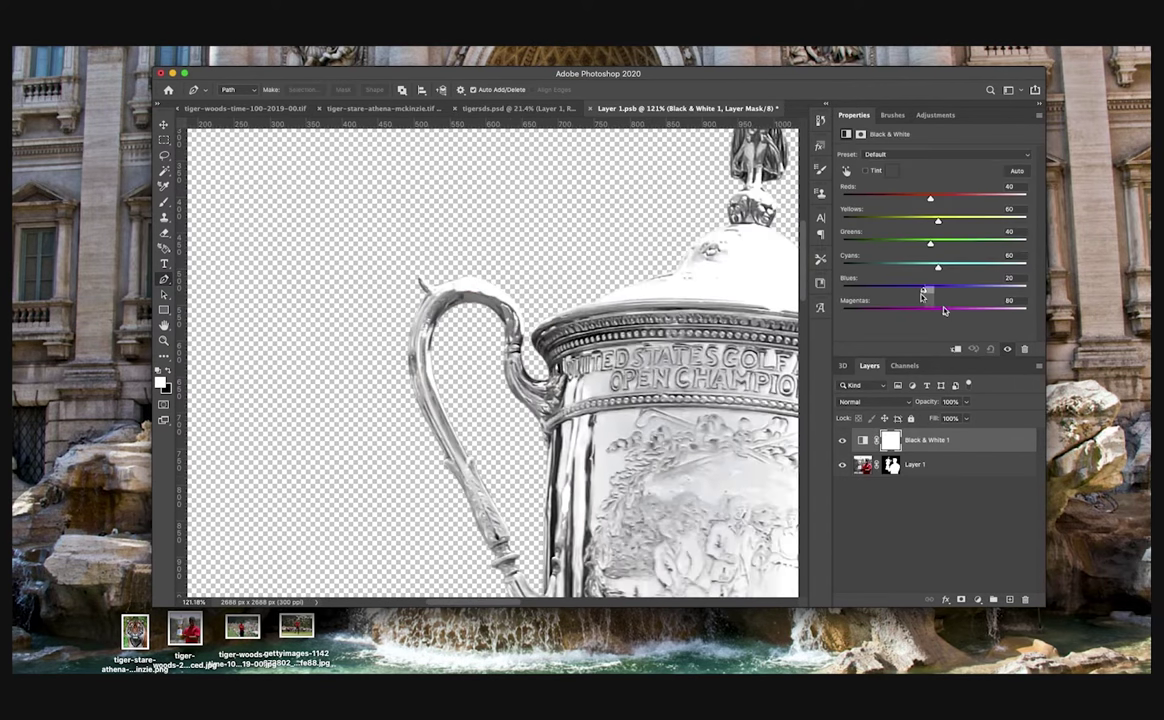
Step: Invert the Black & White adjustment's mask to hide the effect and enlarge the brush
scroll(490, 318, "down", 8)
key("super+i")
key("bracketright")
key("bracketright")
key("bracketright")
key("bracketright")
key("bracketright")
key("bracketright")
Step: Paint the black-and-white effect over the fingers gripping the trophy stem with a round brush at 100% flow
scroll(265, 229, "up", 5)
scroll(370, 229, "up", 4)
left_click_drag(528, 240, 525, 300)
left_click(237, 90)
left_click(195, 179)
left_click(497, 90)
left_click_drag(498, 104, 533, 104)
mouse_move(519, 347)
left_mouse_down()
mouse_move(640, 485)
mouse_move(465, 467)
left_mouse_up()
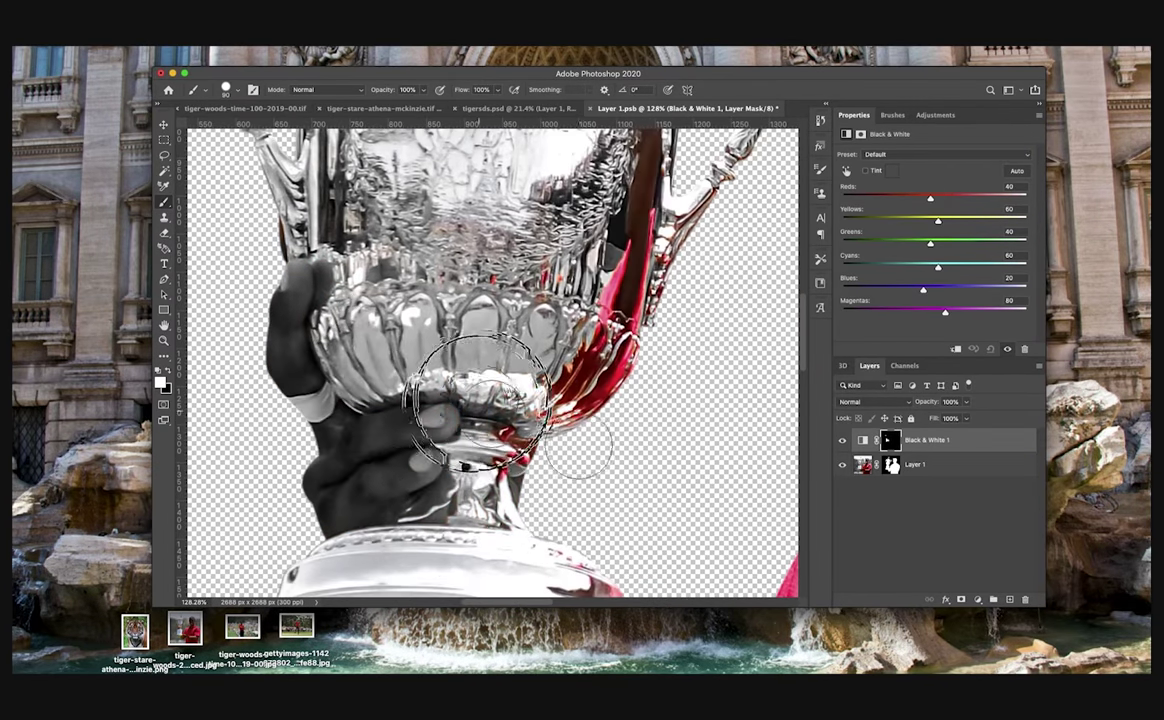
Step: Paint the black-and-white effect over the trophy's engraved bowl and upper rim with a larger brush
scroll(530, 440, "up", 3)
scroll(530, 440, "right", 2)
left_click_drag(416, 299, 280, 255)
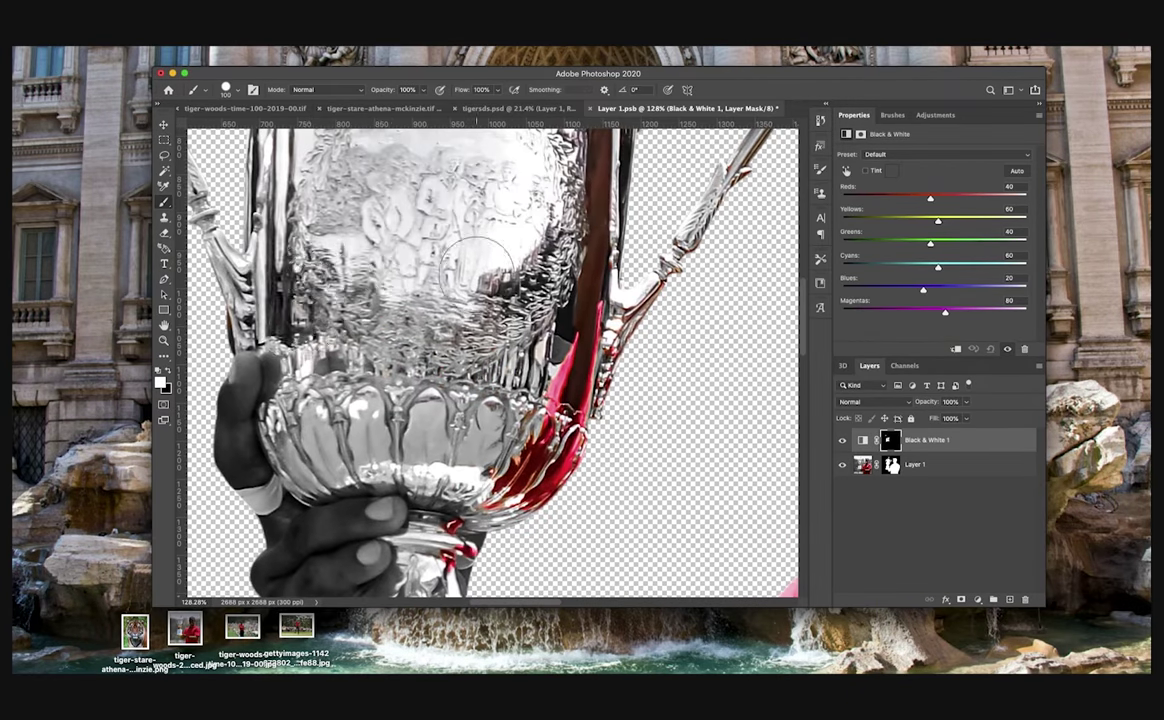
scroll(500, 245, "up", 6)
scroll(500, 245, "right", 5)
key("bracketright")
left_click_drag(598, 235, 305, 195)
Step: Paint away the coloured reflections along the cup's shaded side and the handle beside it
scroll(388, 330, "down", 3)
scroll(400, 398, "down", 4)
scroll(463, 372, "up", 4)
scroll(478, 372, "left", 3)
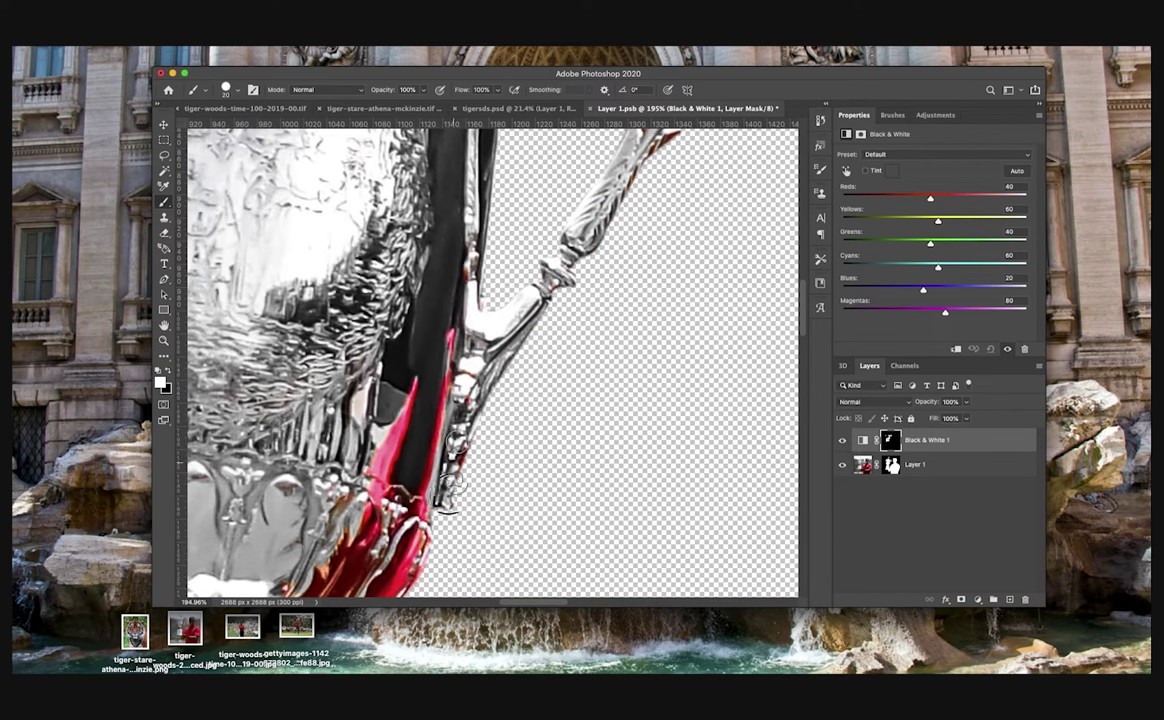
scroll(473, 218, "up", 5)
key("bracketright")
key("bracketright")
left_click_drag(434, 245, 364, 285)
Step: Paint the black-and-white effect over the trophy's base and flared foot
scroll(595, 268, "down", 7)
scroll(590, 282, "down", 4)
scroll(583, 288, "down", 4)
scroll(553, 361, "down", 6)
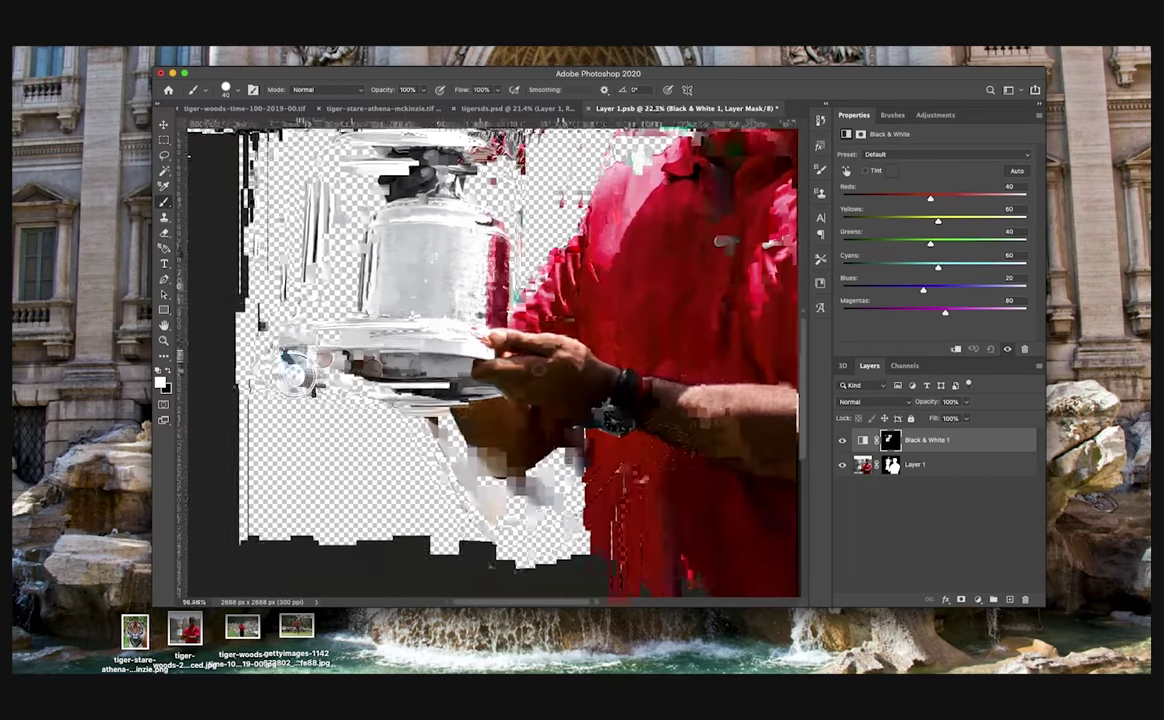
scroll(492, 318, "up", 4)
scroll(491, 320, "up", 3)
left_click_drag(510, 402, 294, 410)
scroll(270, 410, "left", 5)
scroll(300, 375, "right", 5)
Step: Paint the black-and-white effect over the hand supporting the base, its wrist and the forearm beneath it
mouse_move(540, 260)
left_mouse_down()
mouse_move(690, 278)
mouse_move(490, 342)
mouse_move(537, 350)
mouse_move(600, 385)
mouse_move(447, 386)
mouse_move(380, 430)
mouse_move(625, 418)
mouse_move(700, 453)
left_mouse_up()
scroll(685, 281, "right", 3)
scroll(690, 458, "down", 3)
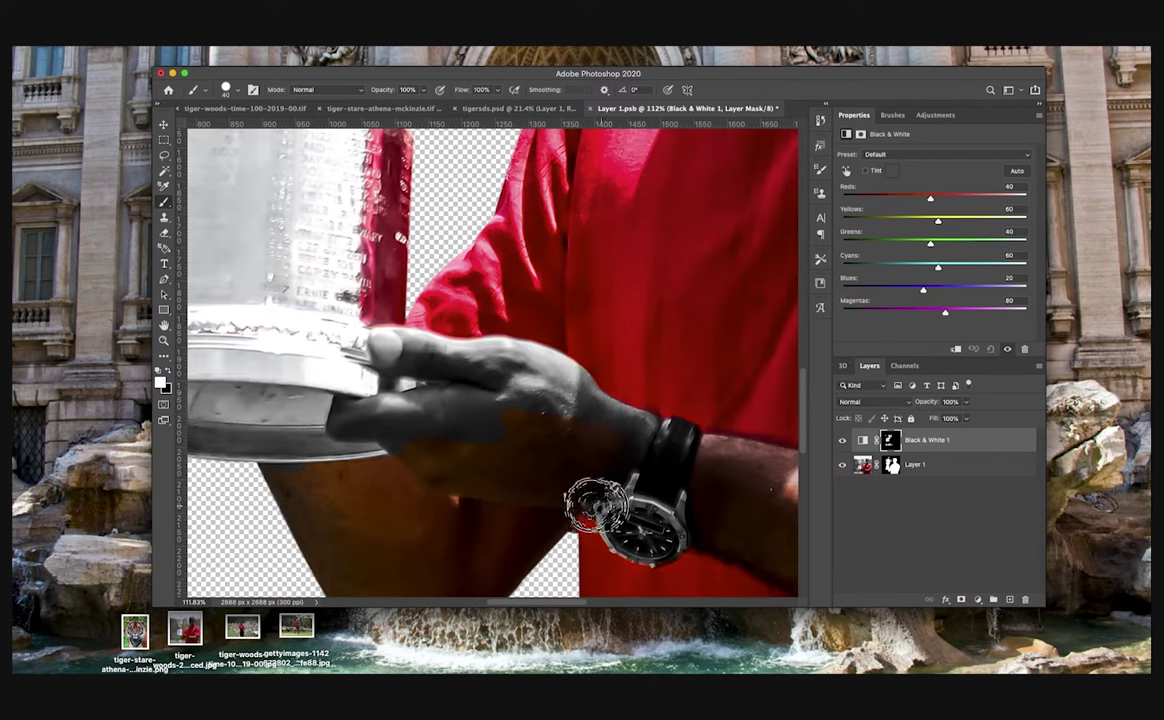
left_click_drag(587, 501, 570, 522)
scroll(556, 510, "down", 3)
scroll(556, 510, "left", 3)
mouse_move(511, 447)
left_mouse_down()
mouse_move(577, 455)
mouse_move(467, 455)
left_mouse_up()
Step: Paint the black-and-white effect along the forearm's upper edge from the watch to the sleeve
scroll(556, 450, "right", 5)
key("bracketright")
key("bracketright")
scroll(556, 450, "left", 1)
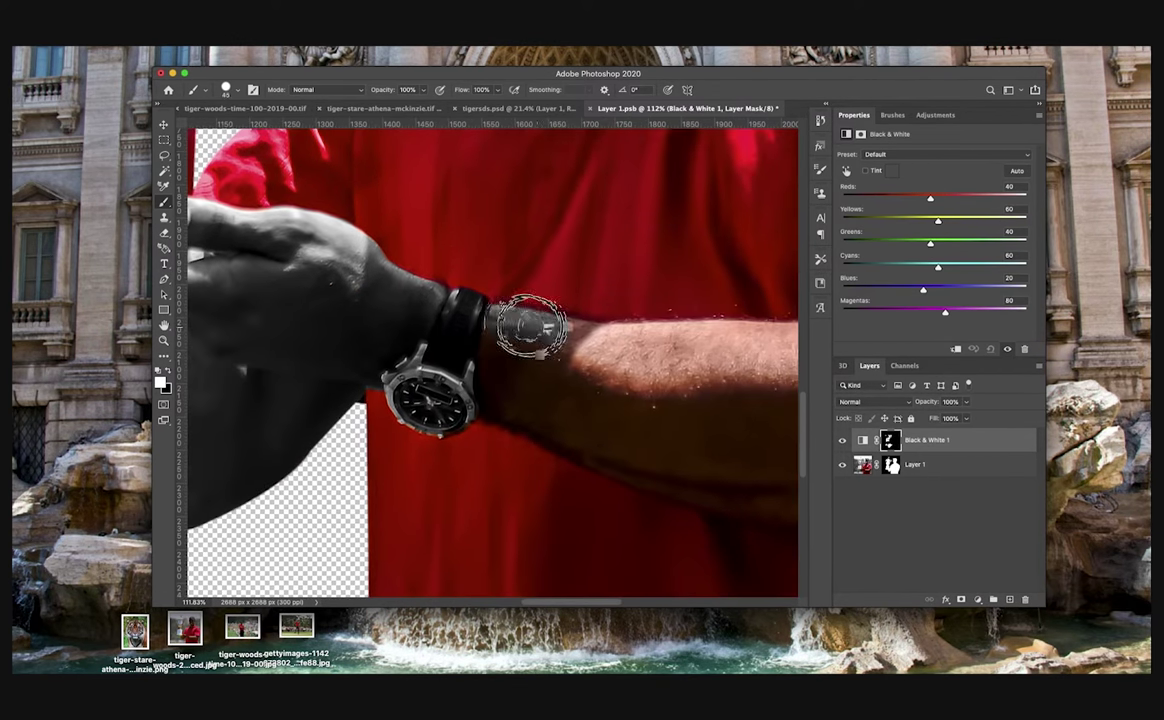
left_click_drag(530, 325, 720, 338)
scroll(720, 338, "right", 3)
scroll(665, 330, "right", 3)
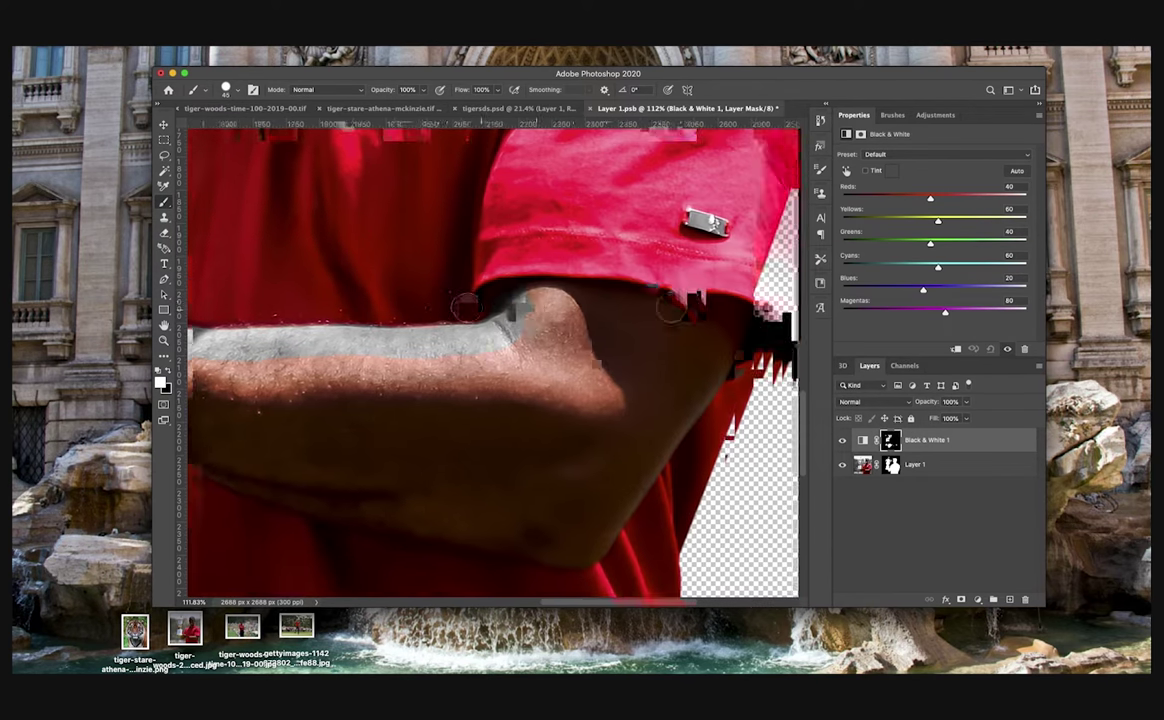
Step: Paint the black-and-white effect below the sleeve, down to the elbow and along the forearm's underside
scroll(630, 330, "down", 2)
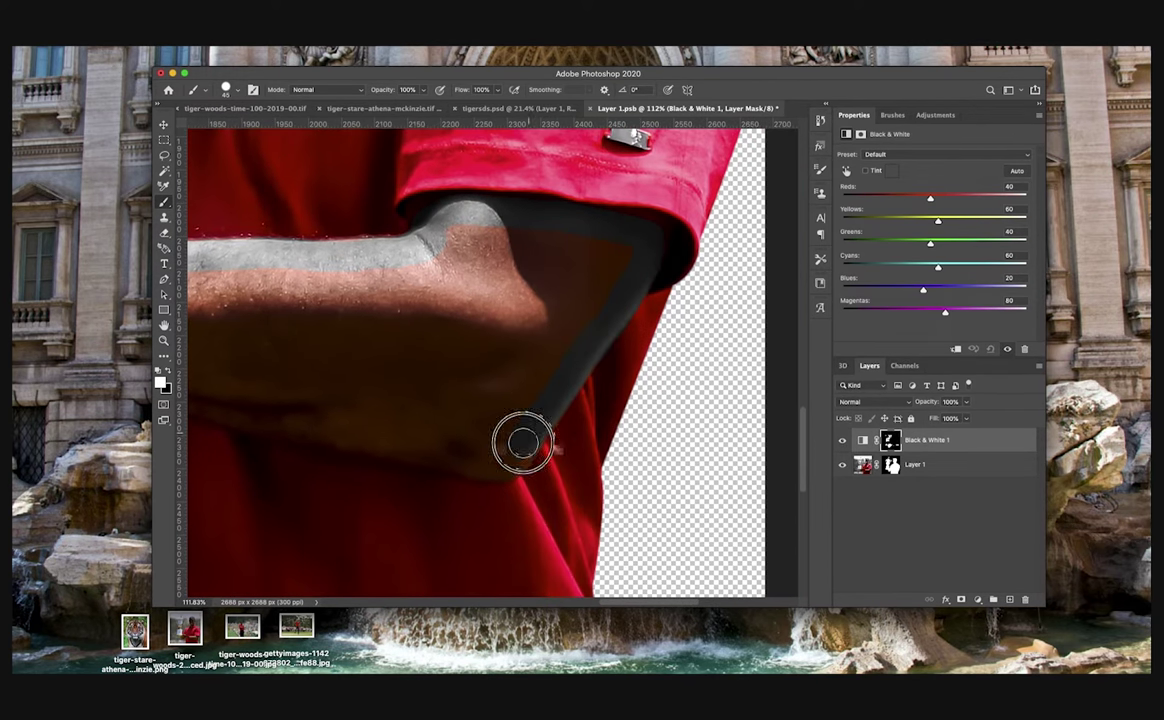
scroll(527, 428, "left", 5)
scroll(553, 415, "right", 5)
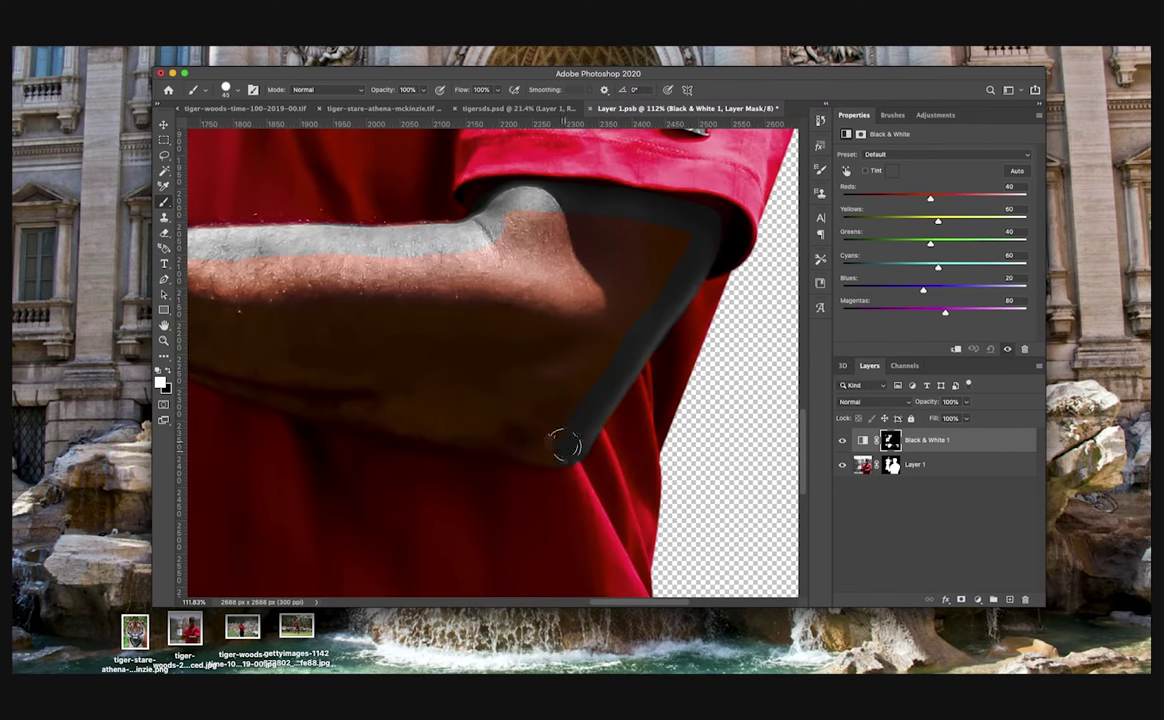
scroll(435, 435, "left", 5)
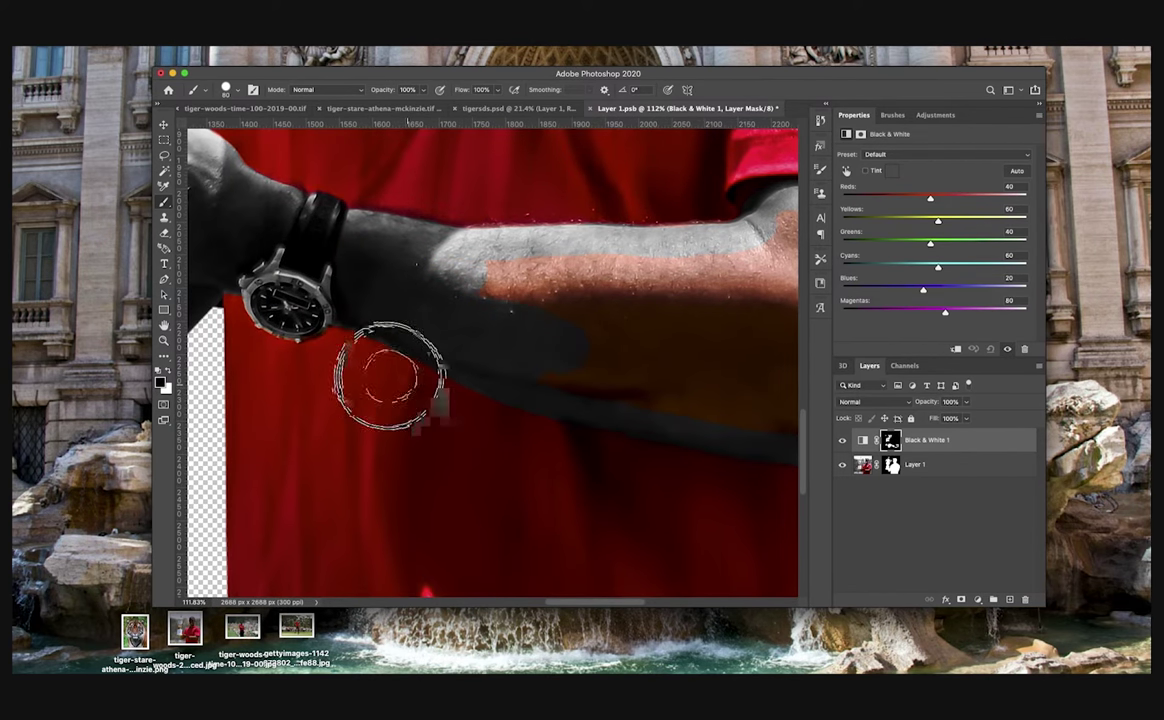
Step: Fill in the remaining skin of the forearm and upper arm with a larger white brush on the mask
scroll(420, 372, "right", 4)
scroll(453, 367, "down", 5)
key("x")
key("bracketright")
key("bracketright")
key("bracketright")
key("bracketright")
key("bracketright")
key("bracketright")
mouse_move(460, 385)
left_mouse_down()
mouse_move(685, 330)
mouse_move(390, 330)
mouse_move(555, 385)
mouse_move(568, 300)
mouse_move(485, 192)
mouse_move(577, 250)
mouse_move(460, 268)
mouse_move(470, 345)
mouse_move(375, 402)
mouse_move(417, 492)
mouse_move(419, 568)
mouse_move(418, 522)
mouse_move(487, 503)
mouse_move(534, 463)
mouse_move(547, 415)
mouse_move(485, 270)
mouse_move(447, 372)
mouse_move(510, 420)
mouse_move(478, 450)
left_mouse_up()
Step: Extend the black-and-white effect over the head and neck, using a smaller brush along the red collar's edge
scroll(556, 386, "down", 5)
scroll(545, 390, "up", 5)
scroll(489, 273, "up", 5)
scroll(420, 527, "down", 3)
scroll(490, 449, "down", 5)
key("bracketleft")
key("bracketleft")
key("bracketleft")
key("bracketleft")
key("bracketleft")
scroll(494, 449, "up", 5)
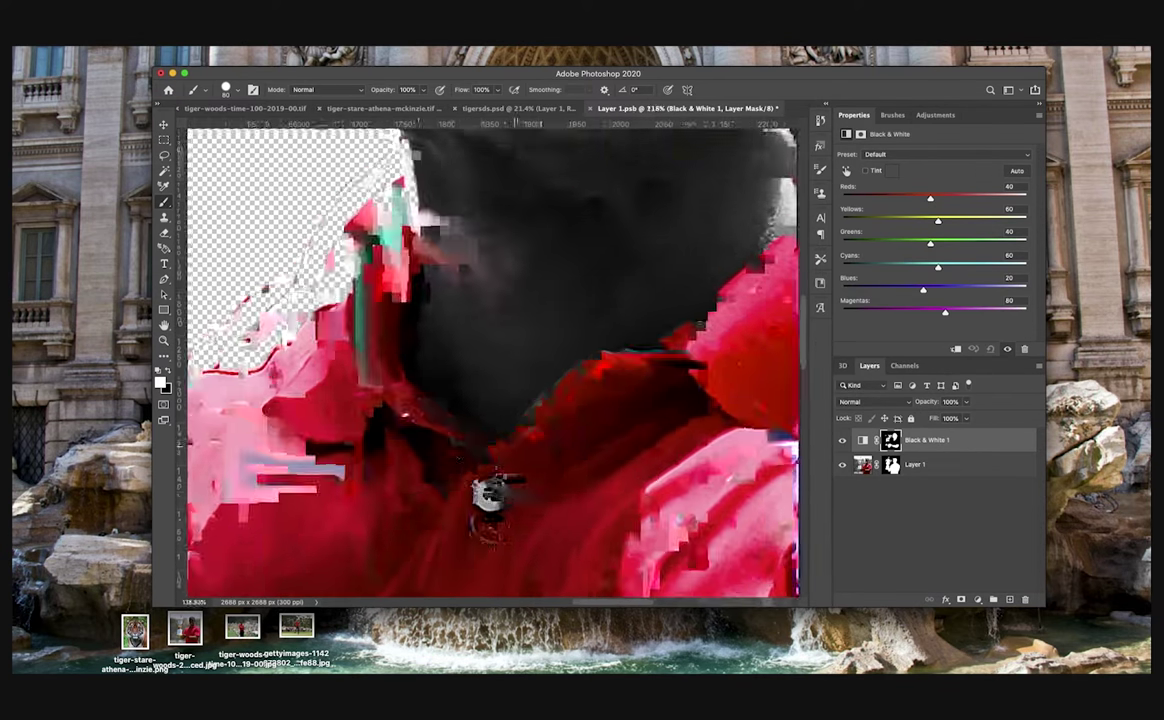
left_click_drag(652, 359, 447, 455)
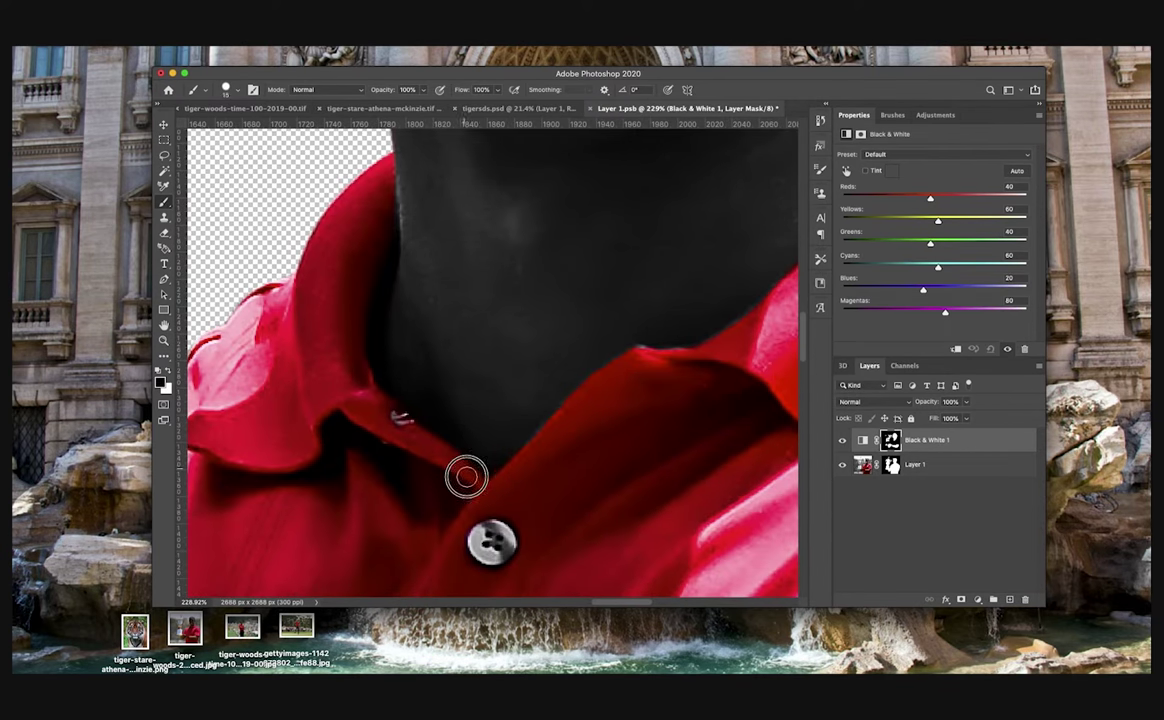
Step: Add Brightness/Contrast adjustments above the Black & White layer, with the topmost one's brightness set to 54
key("super+minus")
key("super+minus")
key("super+minus")
left_click(936, 115)
left_click(869, 142)
mouse_move(934, 187)
left_mouse_down()
mouse_move(945, 187)
mouse_move(945, 210)
left_mouse_up()
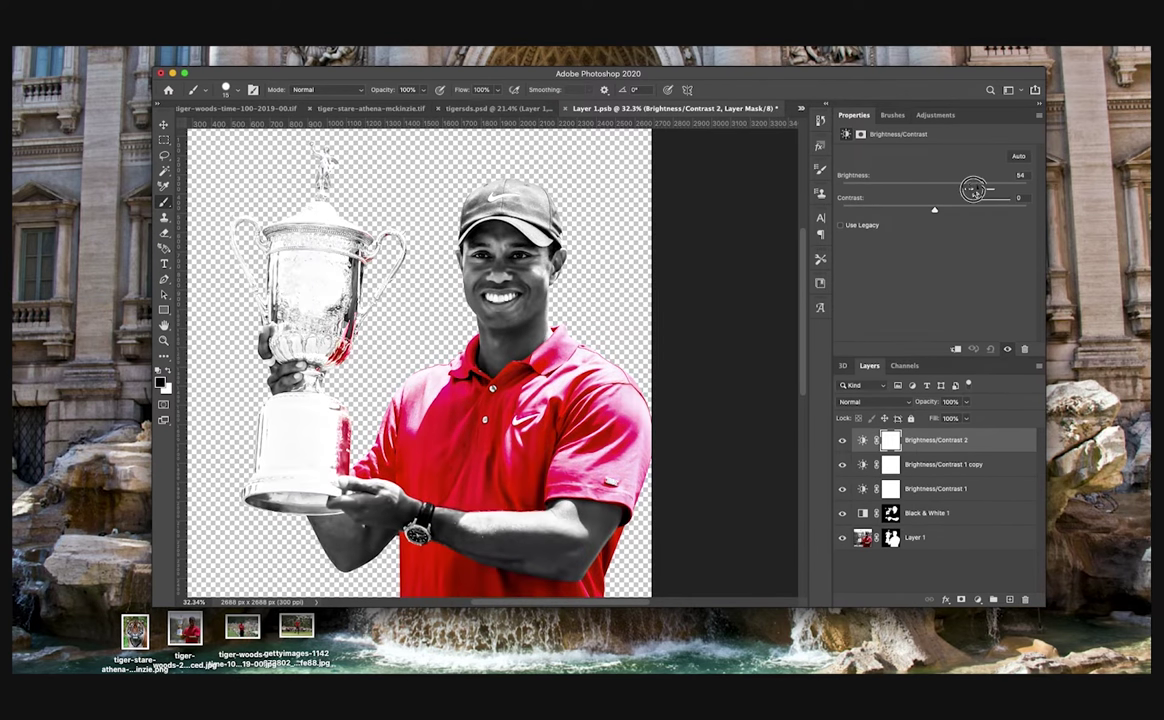
left_click_drag(974, 187, 967, 187)
Step: Paint the topmost brightness adjustment's mask over the golfer's face with a soft 332 px brush at 38% flow
left_click_drag(496, 106, 461, 106)
left_click(512, 275)
key("super+z")
left_click(236, 90)
left_click(200, 178)
mouse_move(535, 290)
left_mouse_down()
mouse_move(568, 262)
mouse_move(493, 323)
mouse_move(493, 190)
mouse_move(484, 255)
left_mouse_up()
scroll(460, 240, "down", 3)
scroll(460, 240, "right", 1)
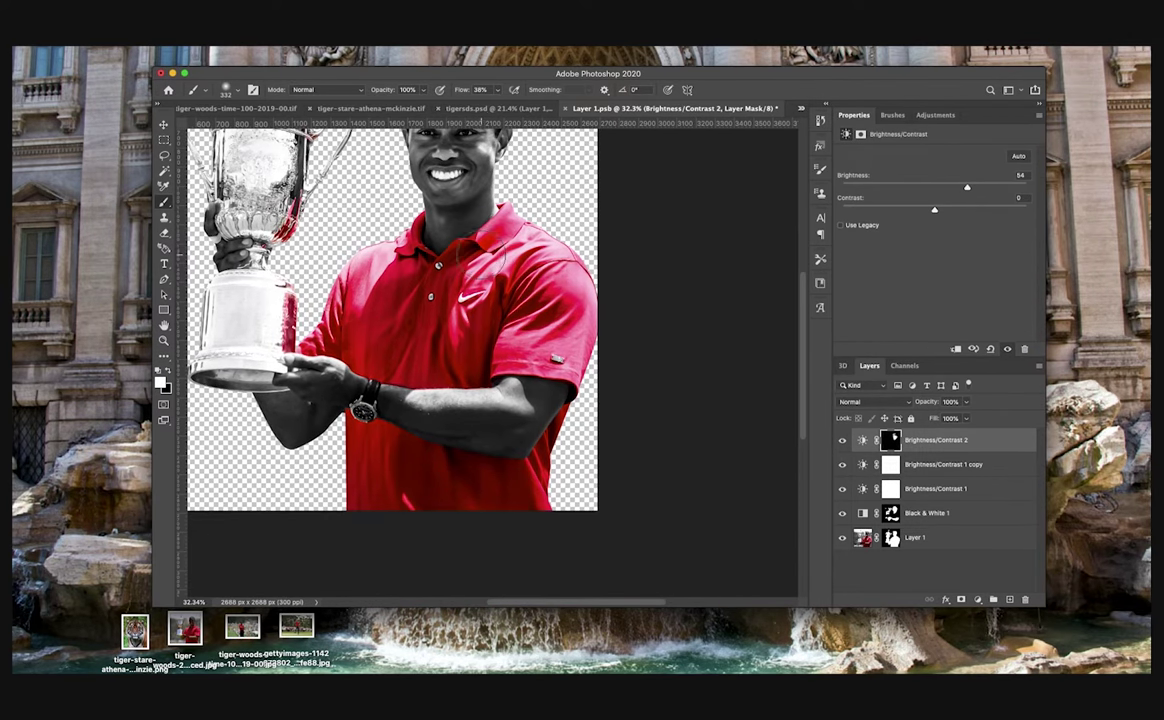
scroll(460, 255, "down", 3)
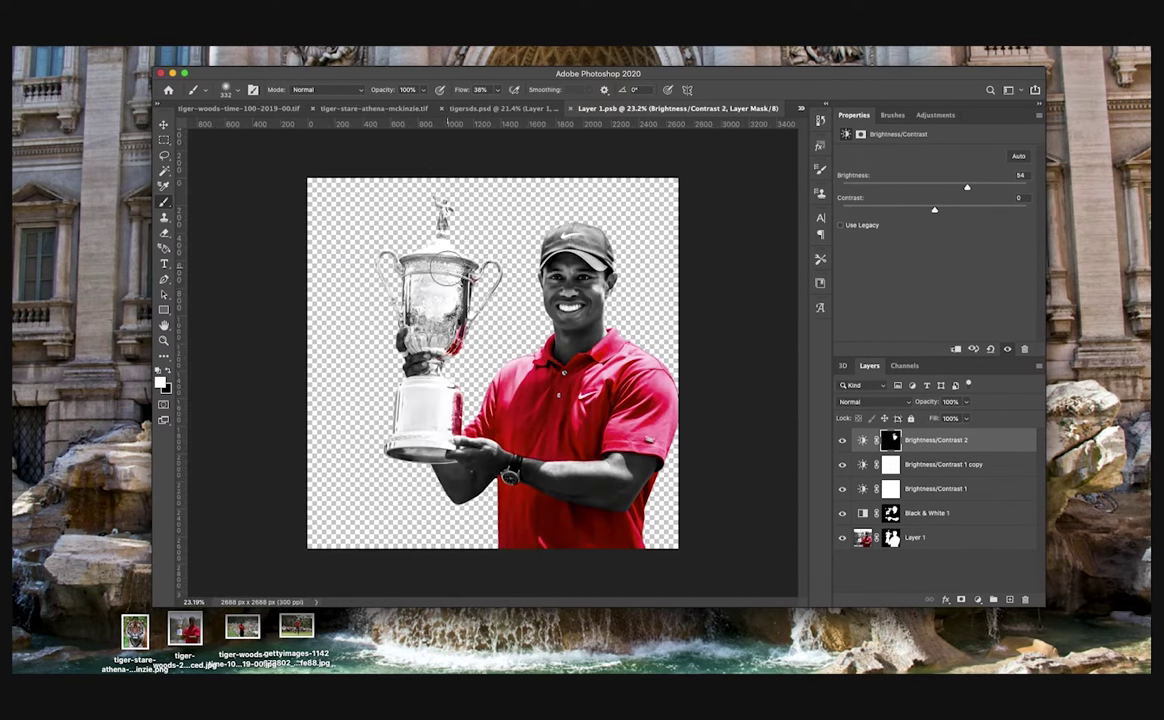
Step: Close the trophy cutout and, in the poster, resize it to about 1557 × 1618 px behind the other golfers
left_click(571, 108)
left_click(865, 451)
key("super+t")
left_click_drag(612, 366, 584, 290)
left_click_drag(654, 319, 513, 318)
key("Return")
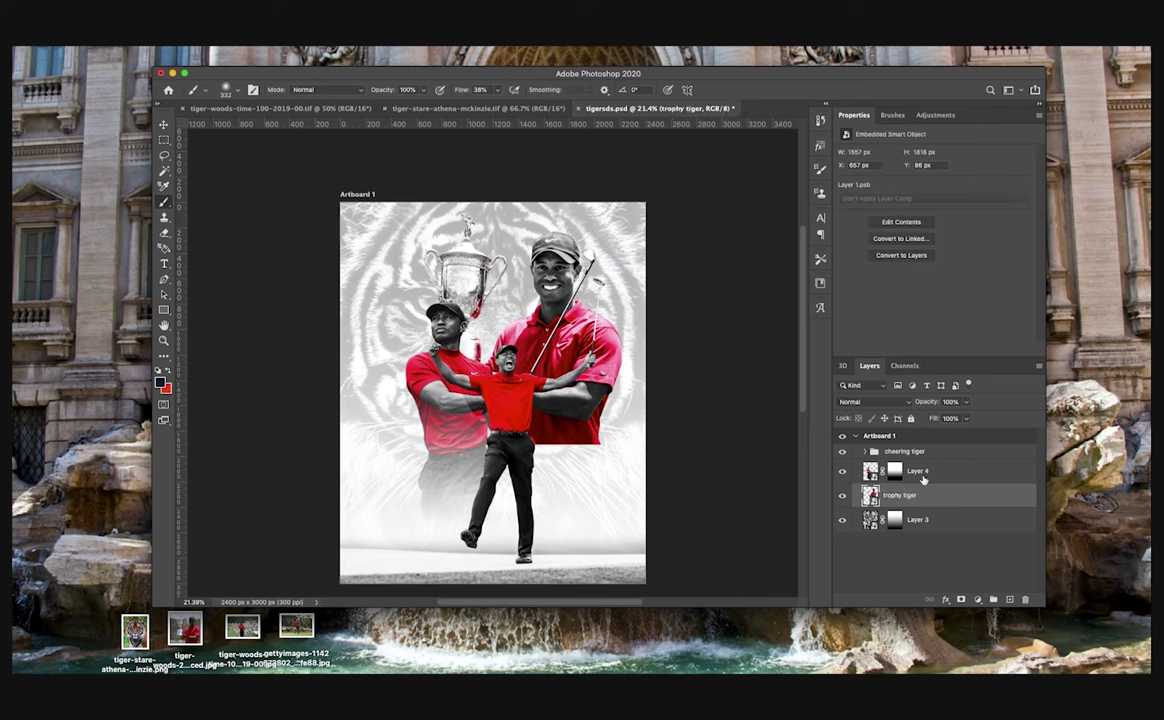
Step: Rename Layer 4 as "swing"
double_click(917, 471)
type("swing")
key("Return")
Step: Add a mask to the trophy tiger layer and fade out its lower part with a vertical gradient
key("g")
left_click(950, 495)
left_click(961, 600)
left_click_drag(562, 432, 562, 318)
scroll(588, 263, "up", 5)
scroll(588, 263, "down", 3)
Step: Open the trophy tiger smart object, add a Hue/Saturation adjustment with saturation +44 and save it
left_click(871, 495)
left_click(865, 451)
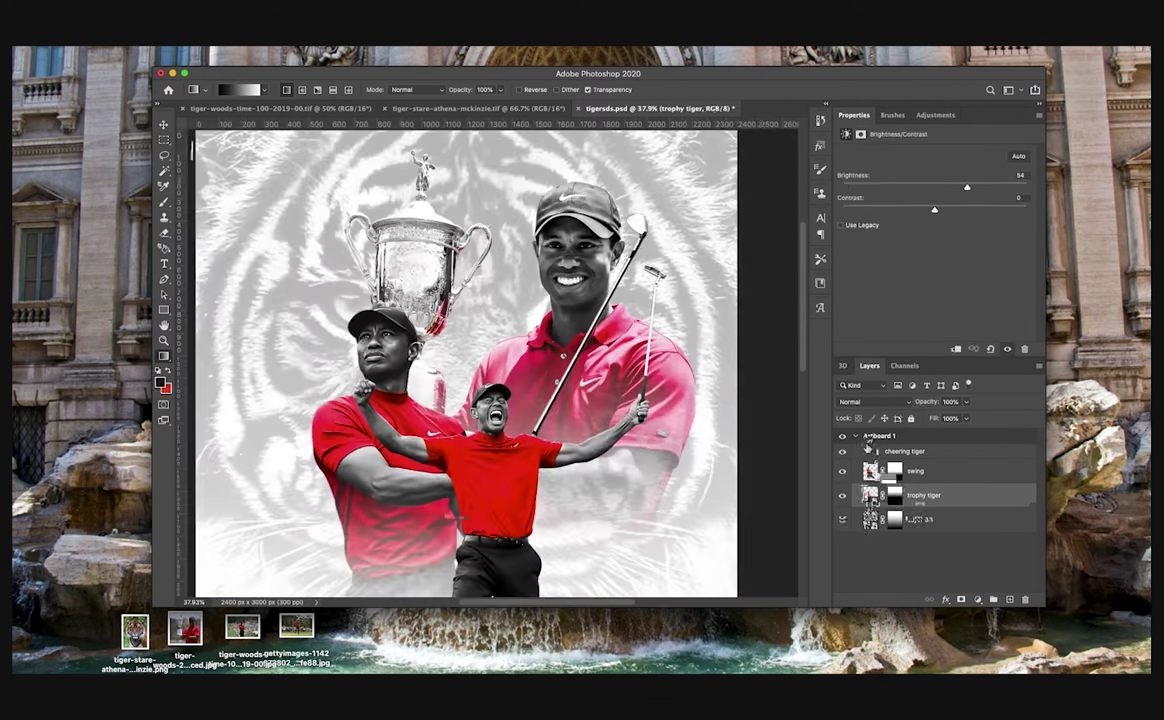
double_click(868, 495)
left_click(935, 117)
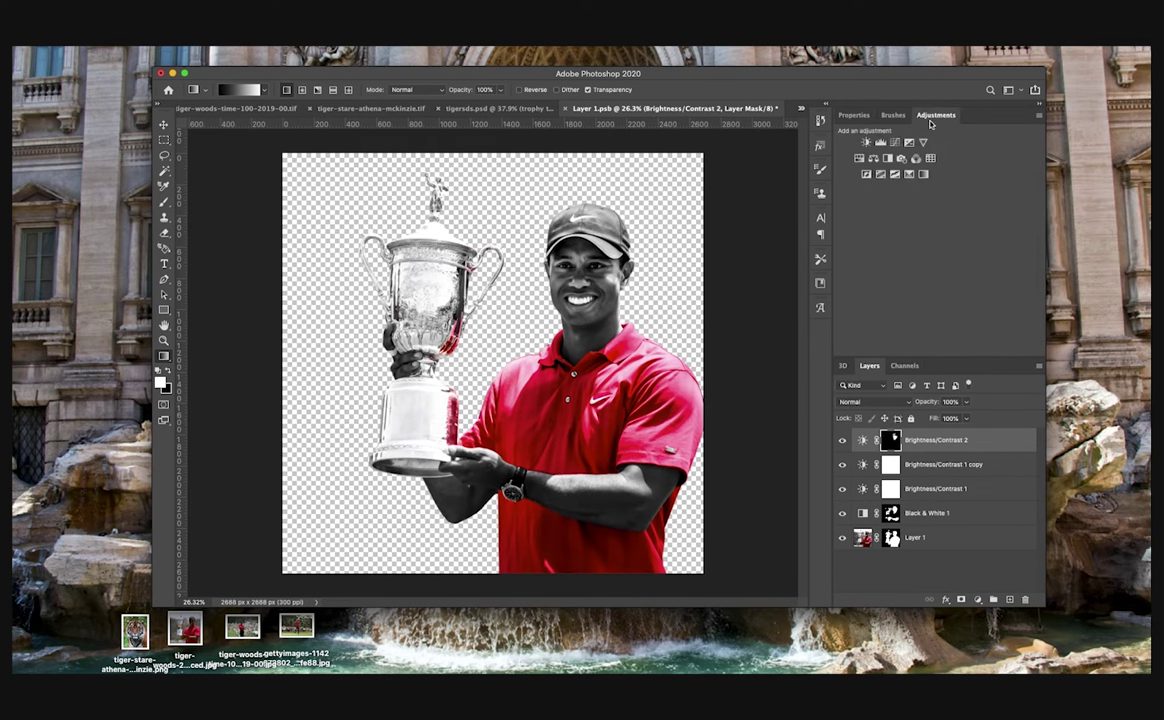
left_click(864, 160)
left_click_drag(936, 222, 967, 227)
key("super+s")
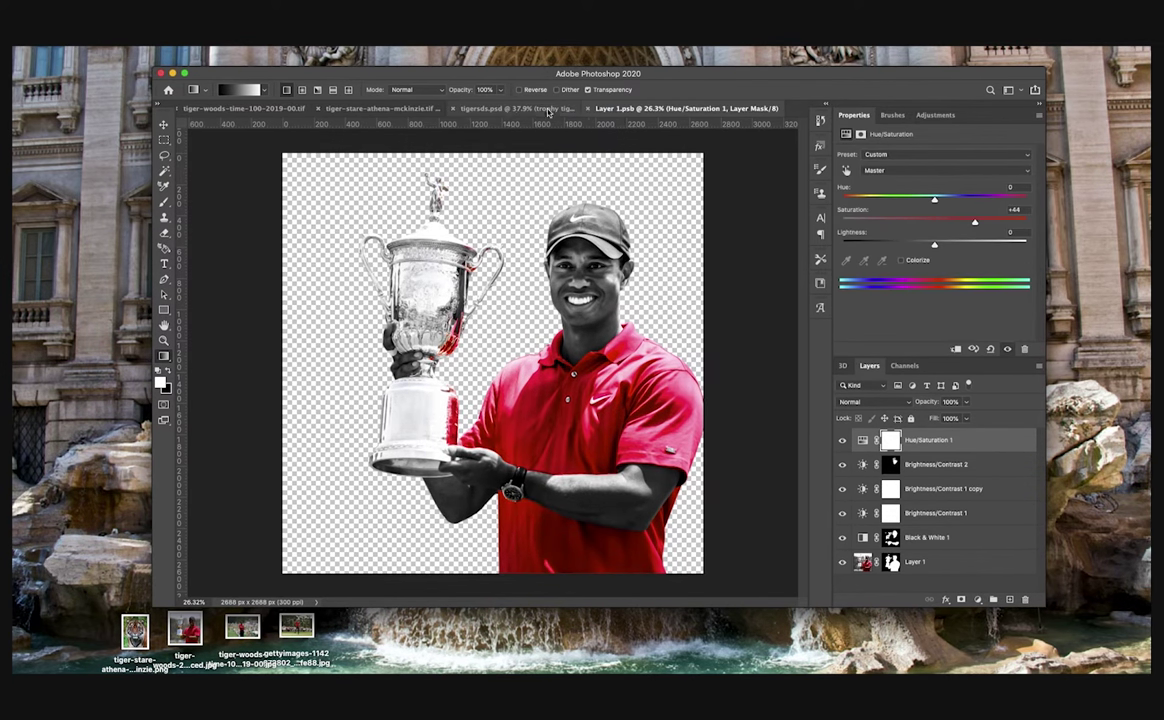
Step: Return to the poster and shift the cheering tiger group, swing and trophy tiger layers together slightly to the left
left_click(583, 108)
left_click(913, 454, "shift")
scroll(635, 430, "left", 4)
key("super+t")
left_click_drag(643, 432, 635, 432)
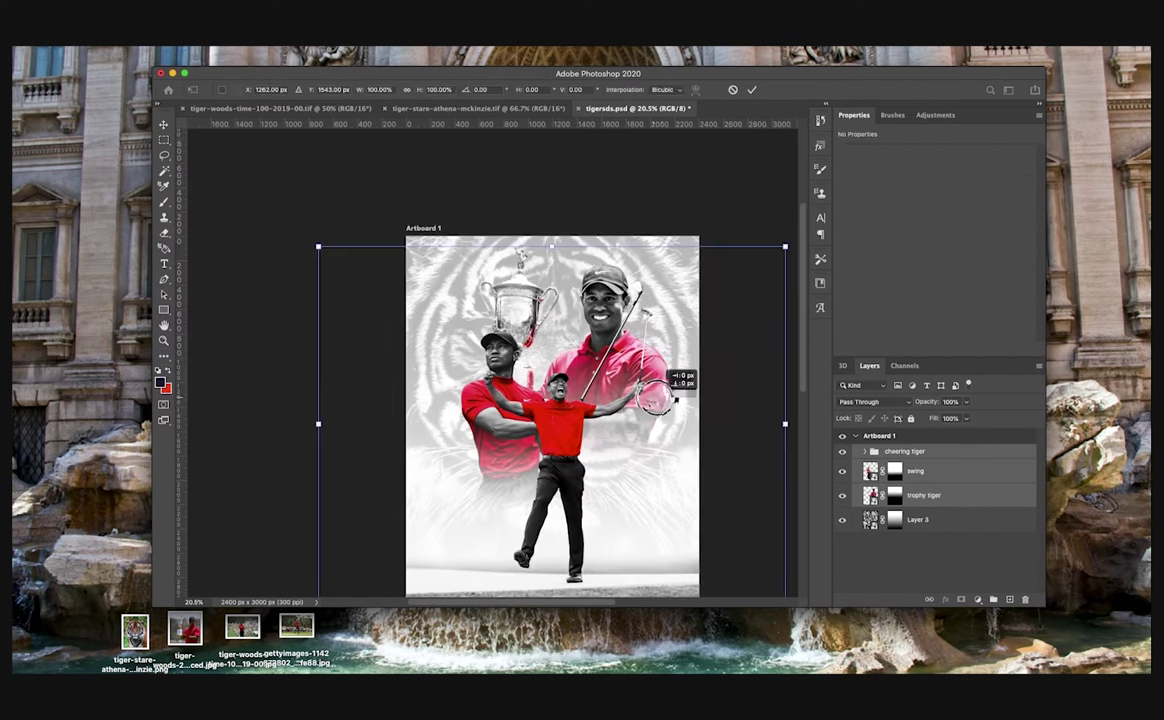
left_click(753, 89)
scroll(694, 286, "down", 5)
scroll(695, 286, "up", 2)
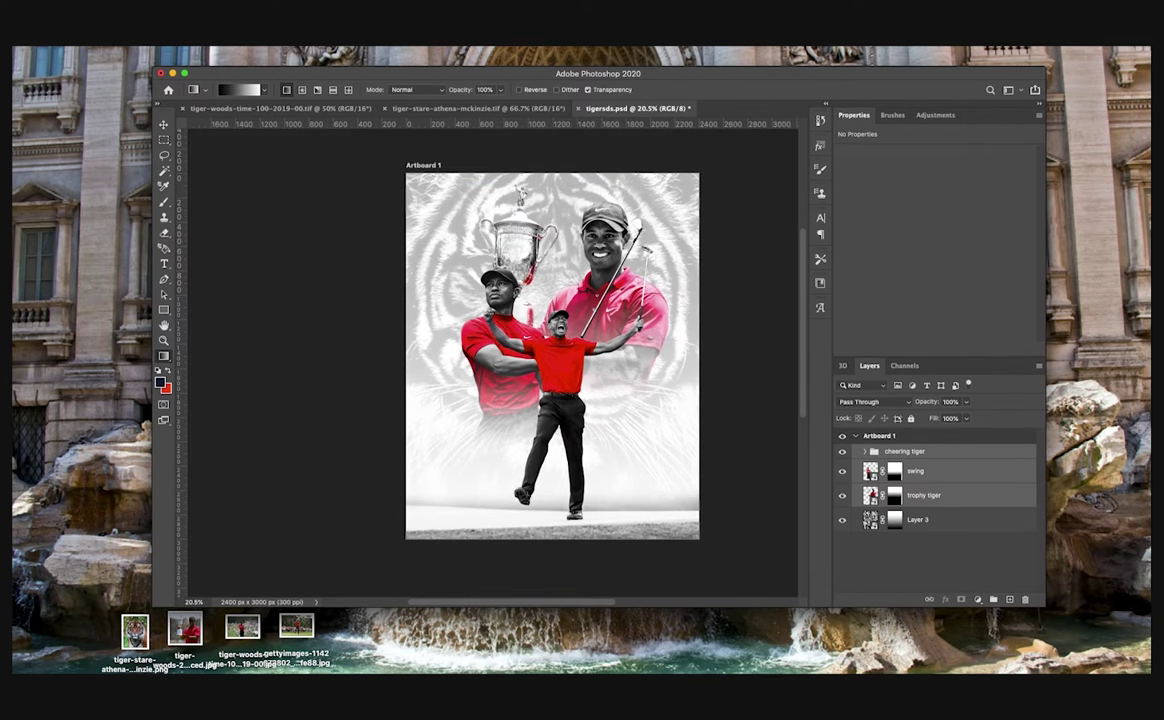
Step: Start a Camera Raw Filter on Layer 2 in the cheering tiger group, with Blacks at -22, Texture at +50 and Clarity at +35
scroll(704, 369, "up", 3)
left_click(921, 451)
left_click(865, 451)
left_click(947, 475)
left_click(262, 37)
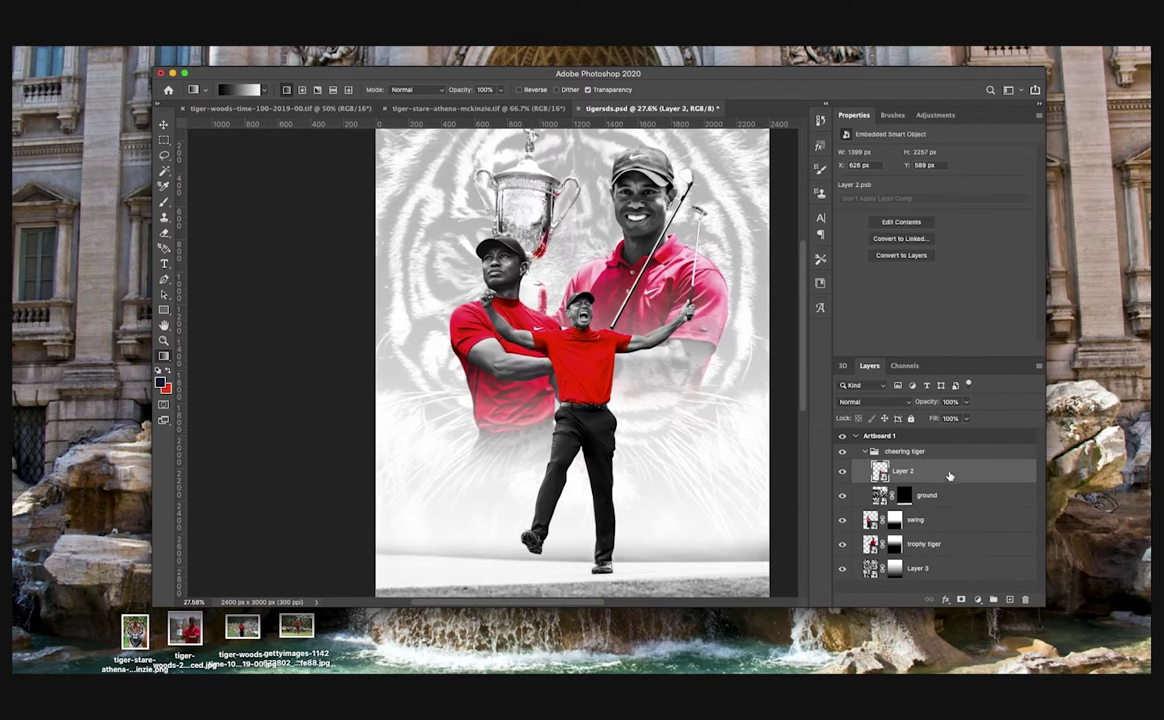
left_click(322, 112)
scroll(477, 308, "up", 5)
left_click_drag(809, 388, 829, 407)
left_click_drag(809, 425, 831, 470)
scroll(801, 462, "down", 2)
scroll(813, 480, "down", 10)
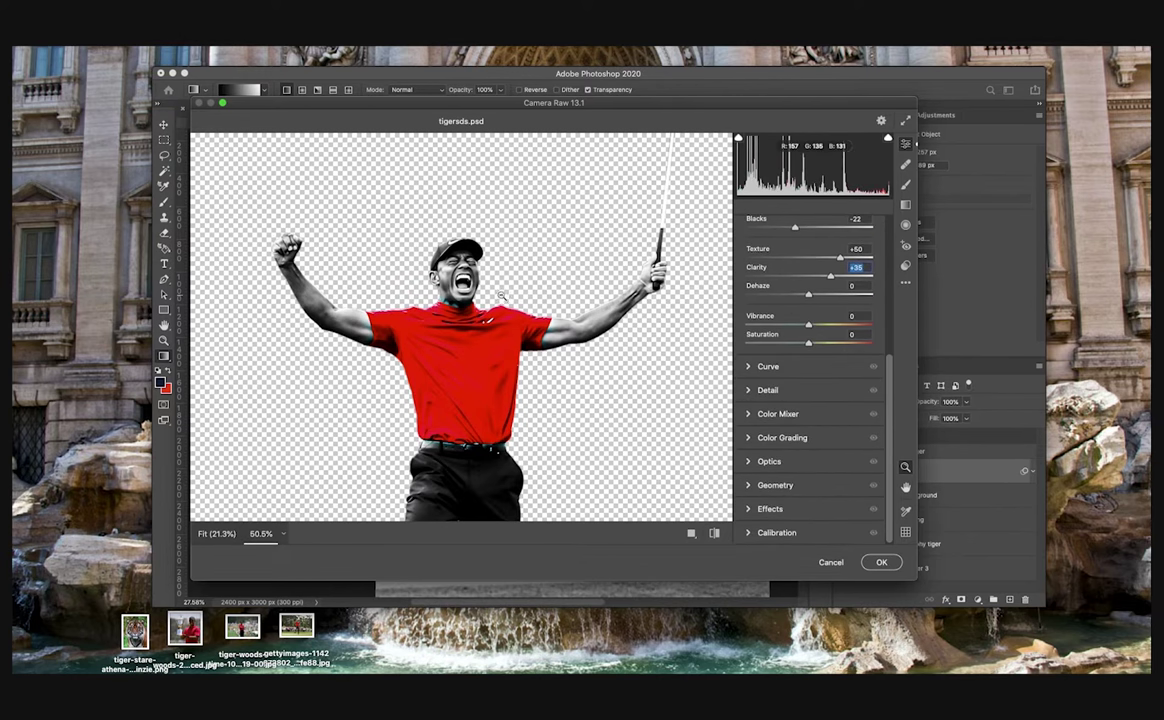
Step: In the Color Mixer, set the saturation of Aquas and Blues to -100 and Yellows to 0
scroll(500, 303, "up", 10)
scroll(501, 368, "down", 5)
scroll(510, 380, "down", 8)
left_click(751, 414)
left_click_drag(808, 422, 756, 423)
scroll(676, 392, "down", 3)
left_click_drag(808, 381, 701, 397)
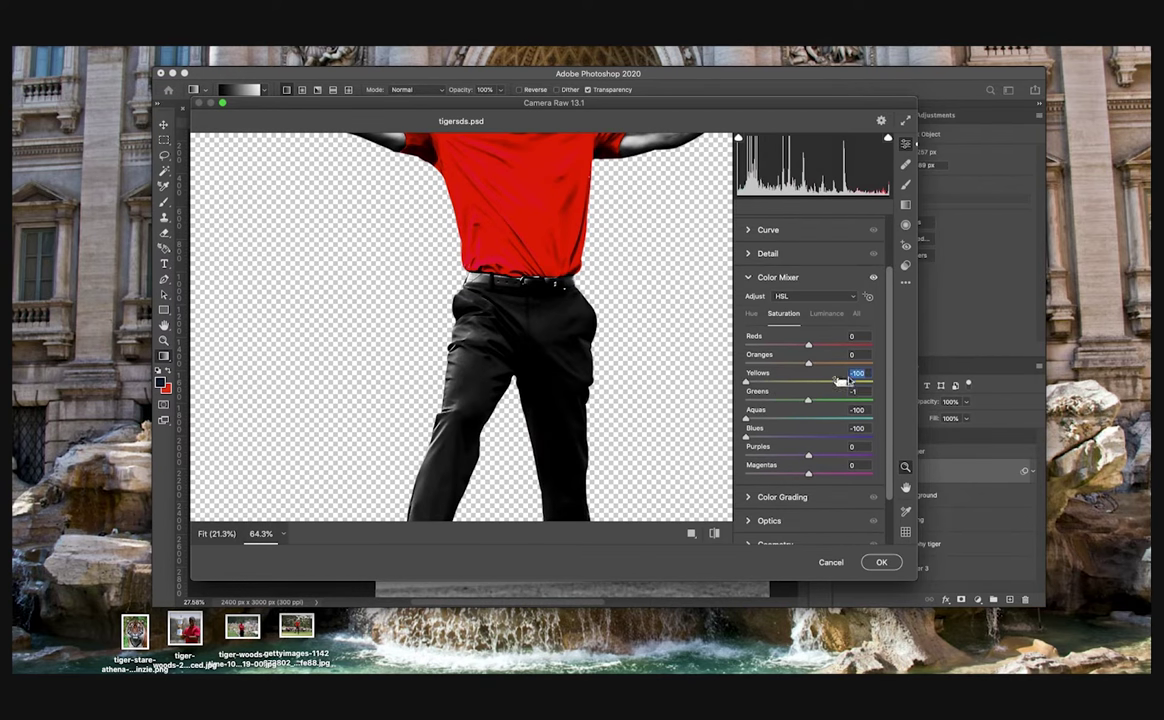
type("0")
scroll(824, 405, "down", 3)
scroll(461, 342, "down", 8)
Step: Use Color Grading to tint the midtones orange and the highlights yellow, and apply the Camera Raw Filter
left_click(751, 438)
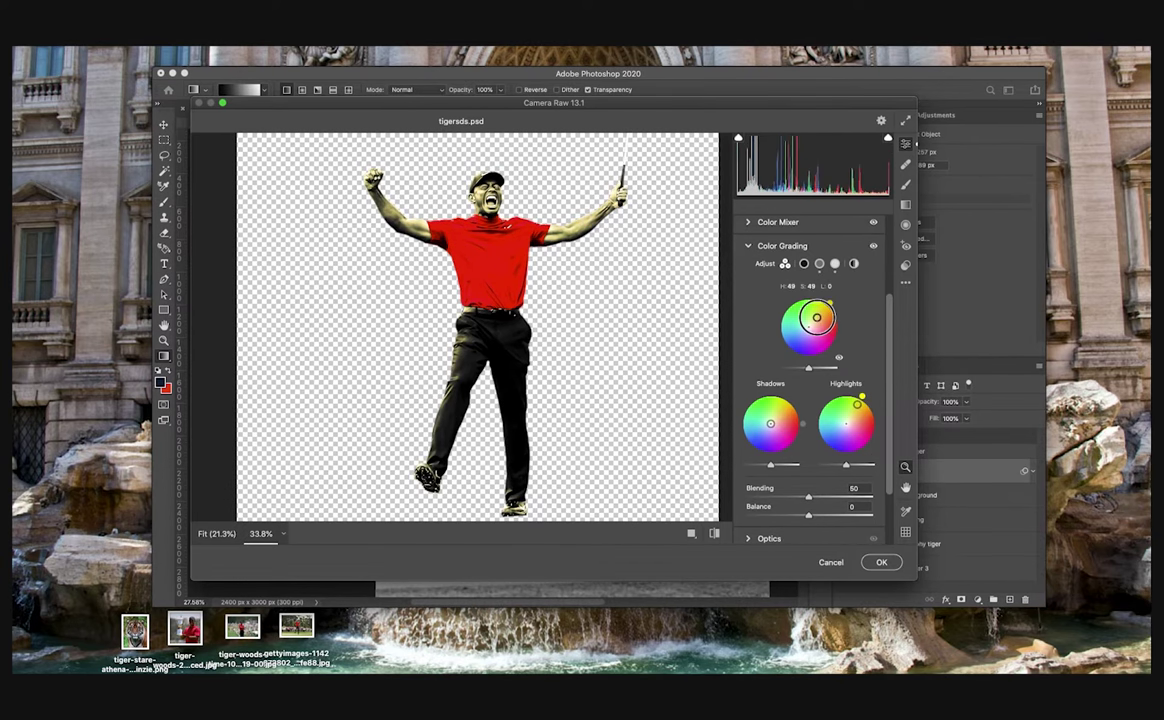
scroll(625, 317, "up", 5)
scroll(625, 317, "down", 8)
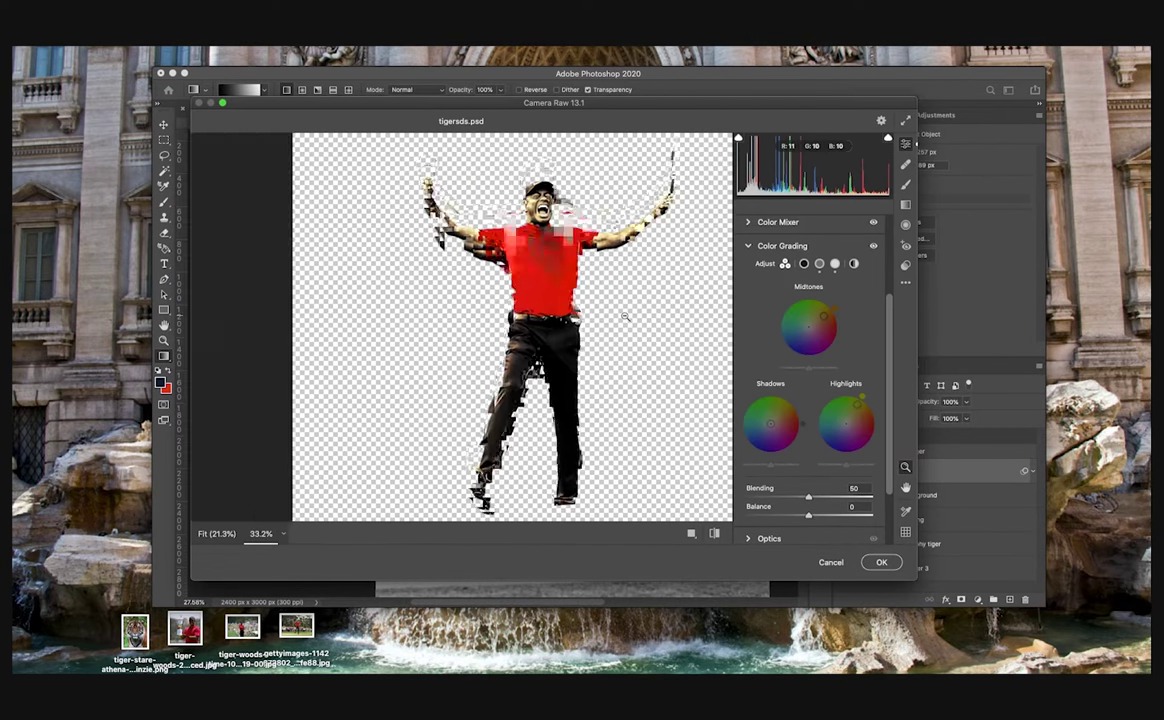
scroll(625, 317, "up", 3)
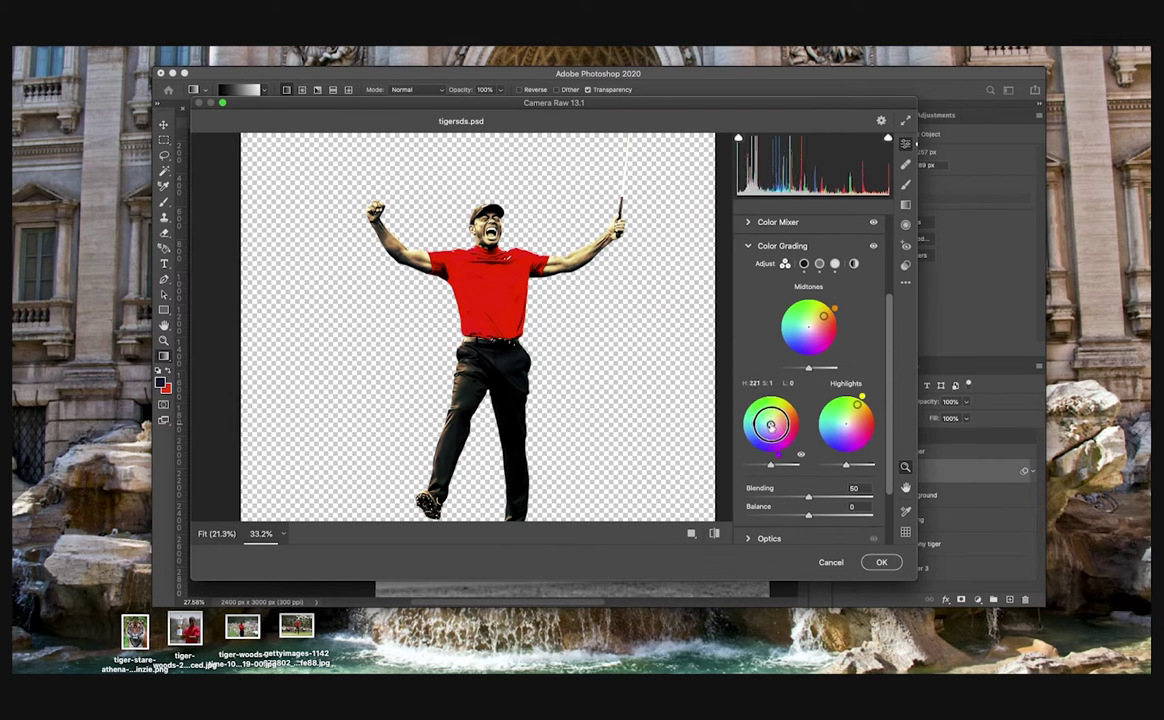
scroll(828, 483, "down", 2)
mouse_move(809, 420)
left_mouse_down()
mouse_move(842, 419)
mouse_move(823, 420)
mouse_move(808, 438)
mouse_move(819, 438)
left_mouse_up()
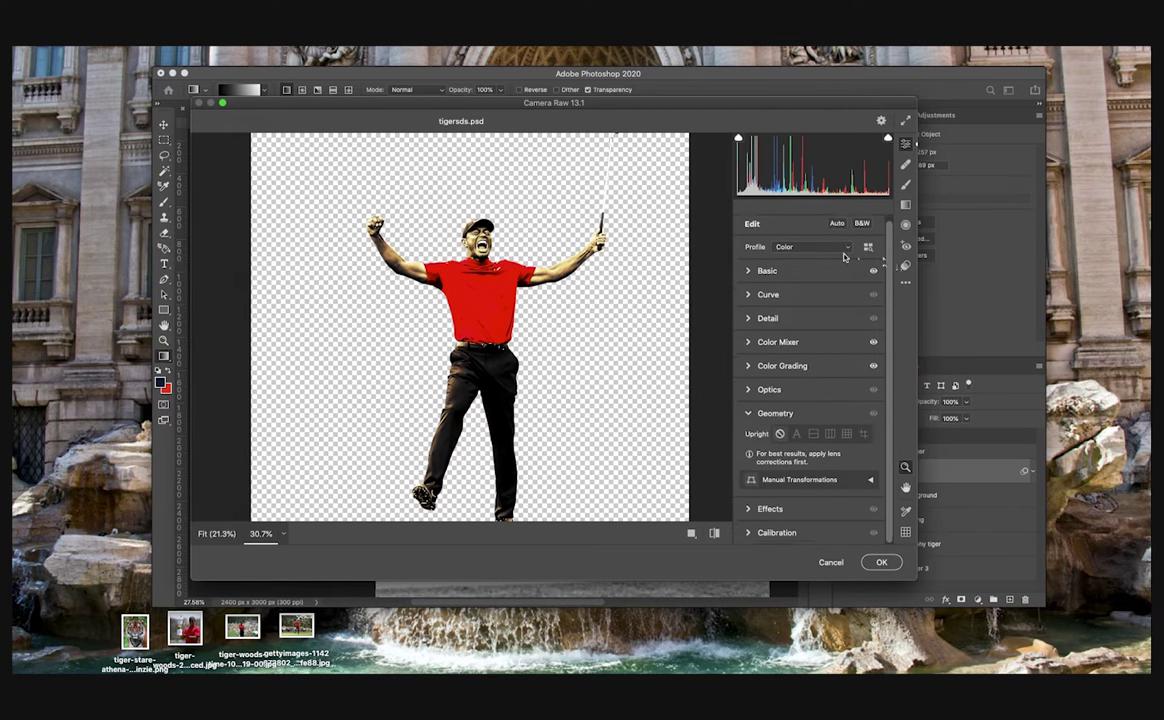
left_click(905, 265)
scroll(776, 446, "down", 2)
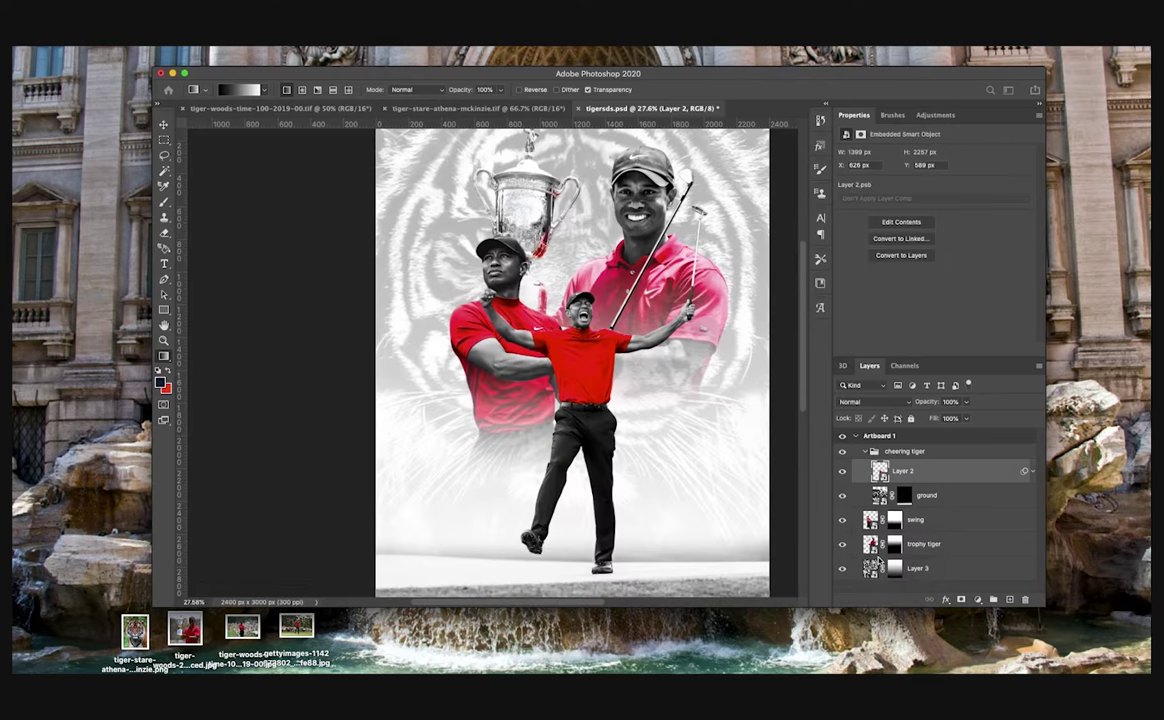
Step: Copy Layer 2's Camera Raw smart filter to the swing and trophy tiger layers
scroll(930, 522, "down", 2)
left_click_drag(935, 478, 938, 539)
scroll(420, 220, "up", 5)
scroll(420, 220, "down", 2)
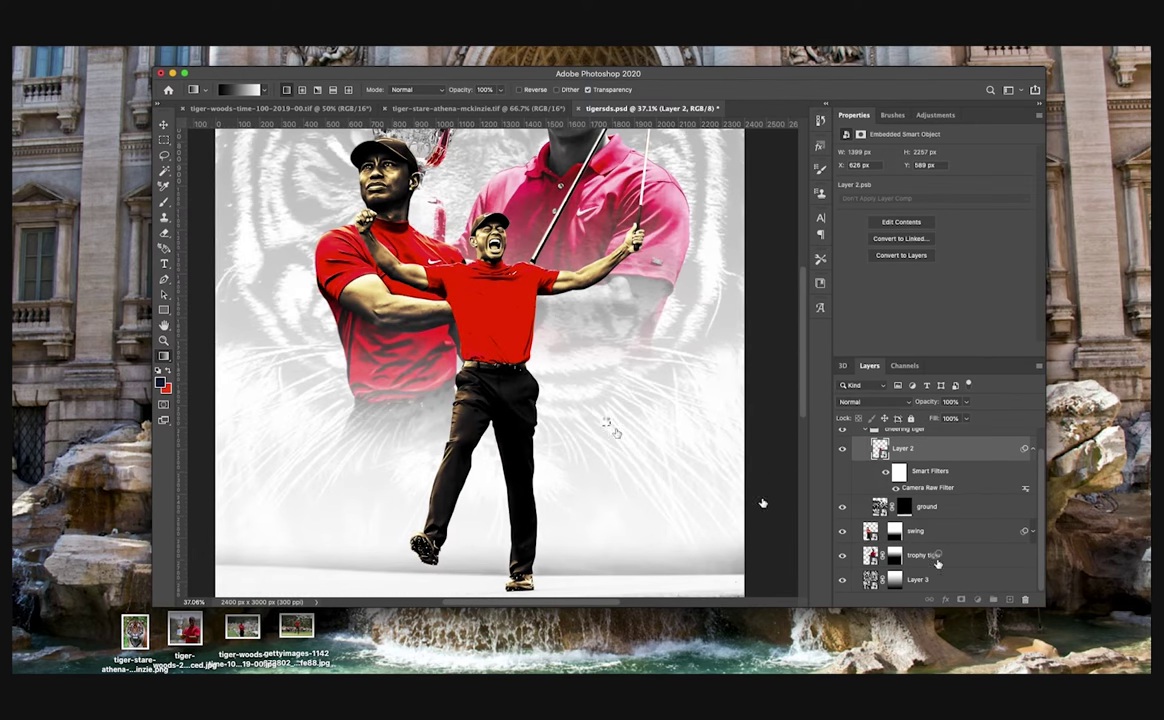
scroll(616, 433, "down", 2)
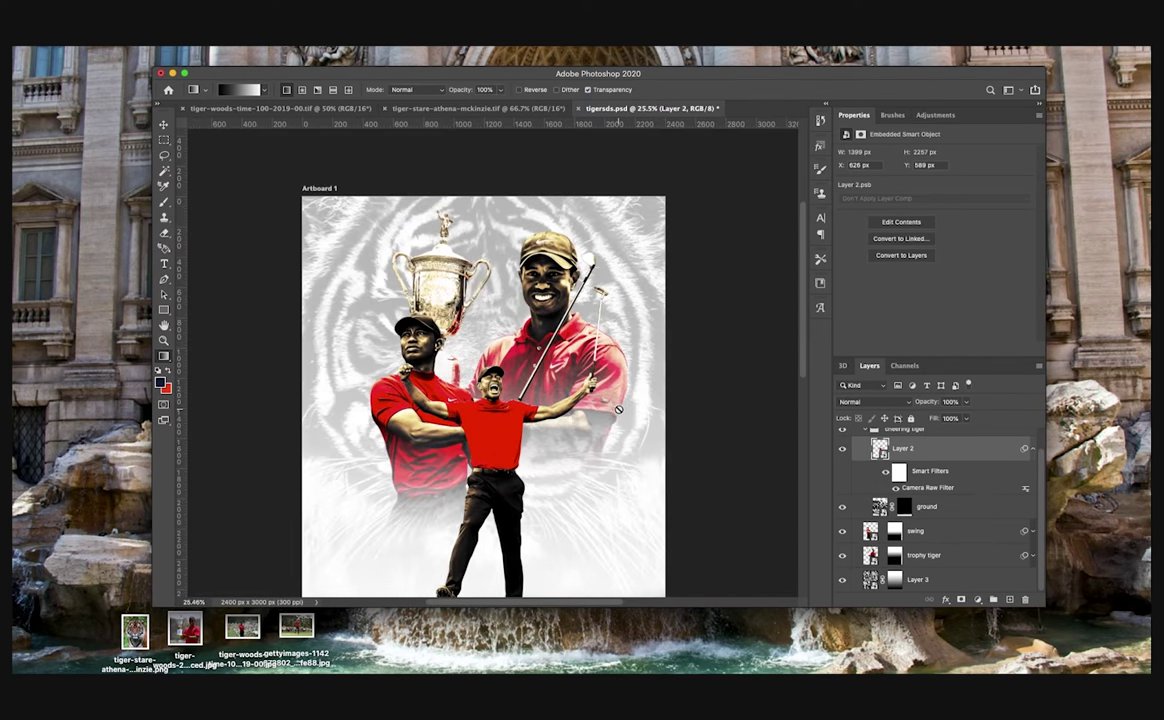
Step: Add a new layer between Layer 2 and ground, and set the brush flow to 31%
scroll(617, 412, "down", 3)
scroll(945, 508, "up", 2)
left_click(1010, 600)
left_click_drag(950, 473, 962, 531)
key("b")
left_click(231, 89)
left_click(935, 535)
left_click(237, 90)
left_click(498, 91)
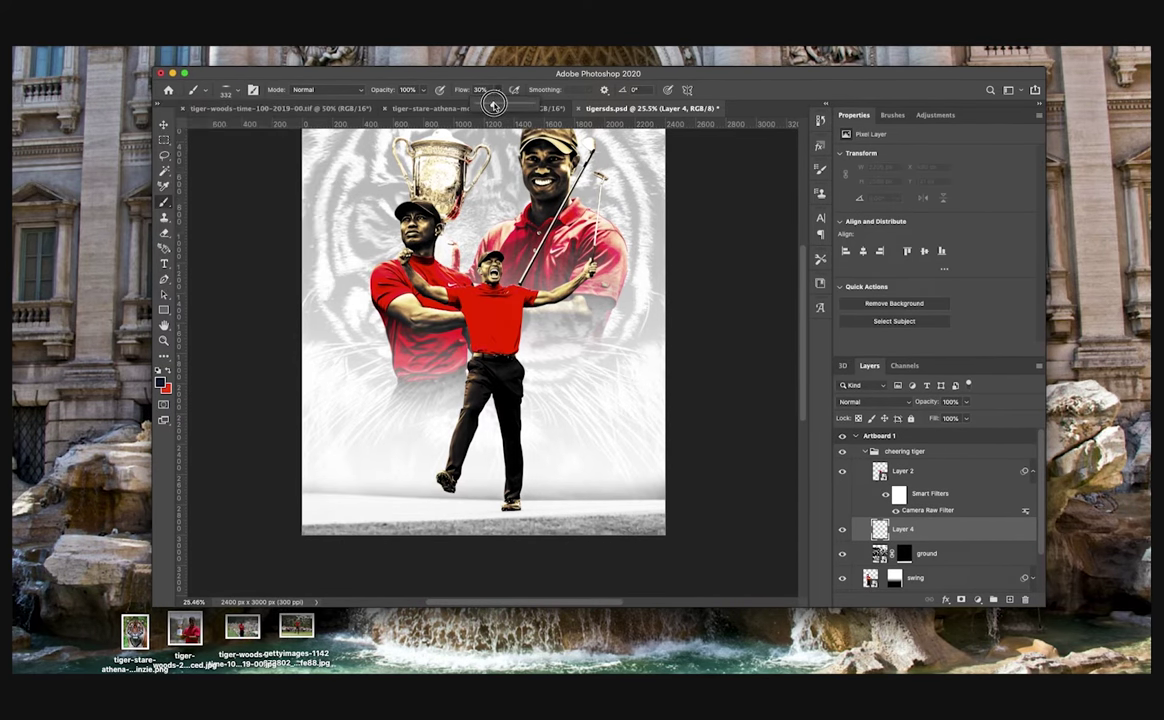
Step: Paint a flat, soft black shadow under the cheering golfer's feet with a 600 px brush and reduce the layer's fill to 32%
key("bracketleft")
left_click(500, 511)
key("super+z")
left_click(158, 371)
left_click(237, 90)
left_click(477, 509)
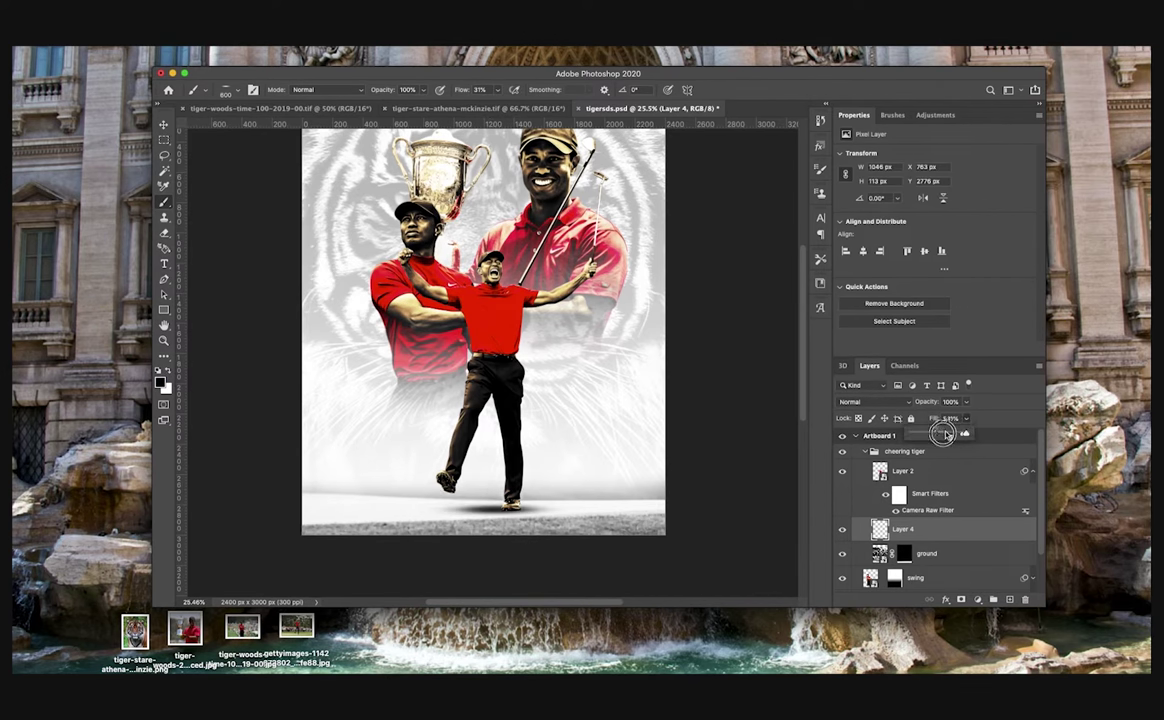
scroll(613, 380, "down", 3)
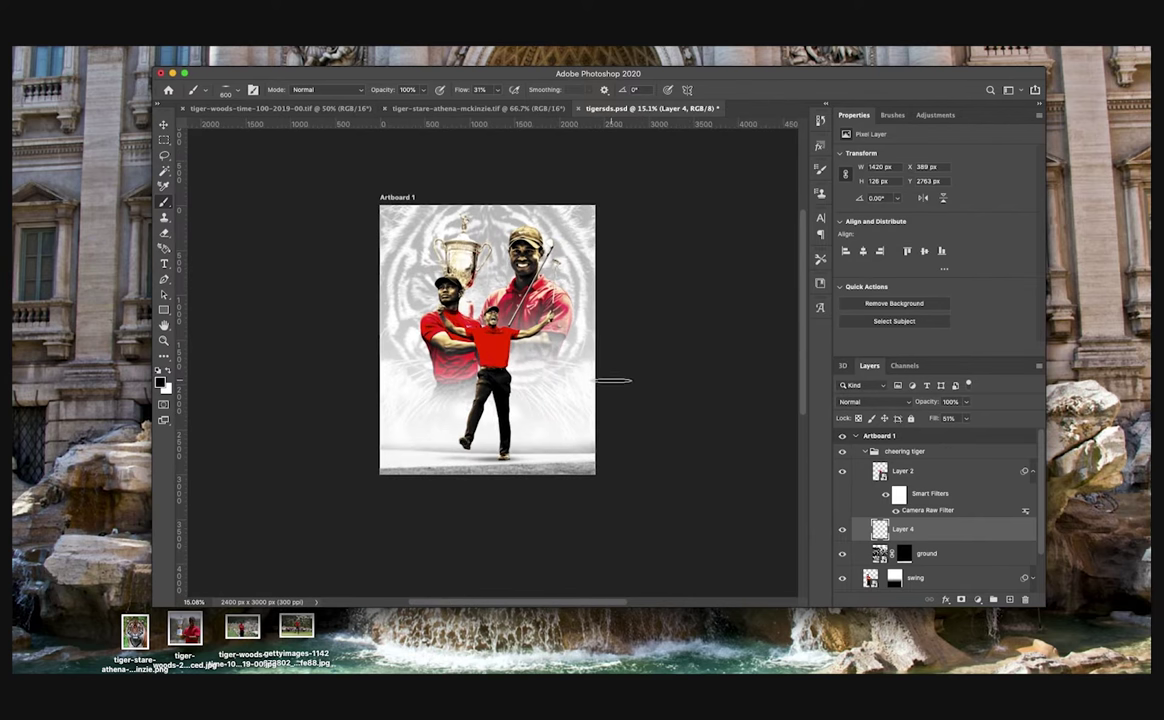
scroll(740, 442, "up", 5)
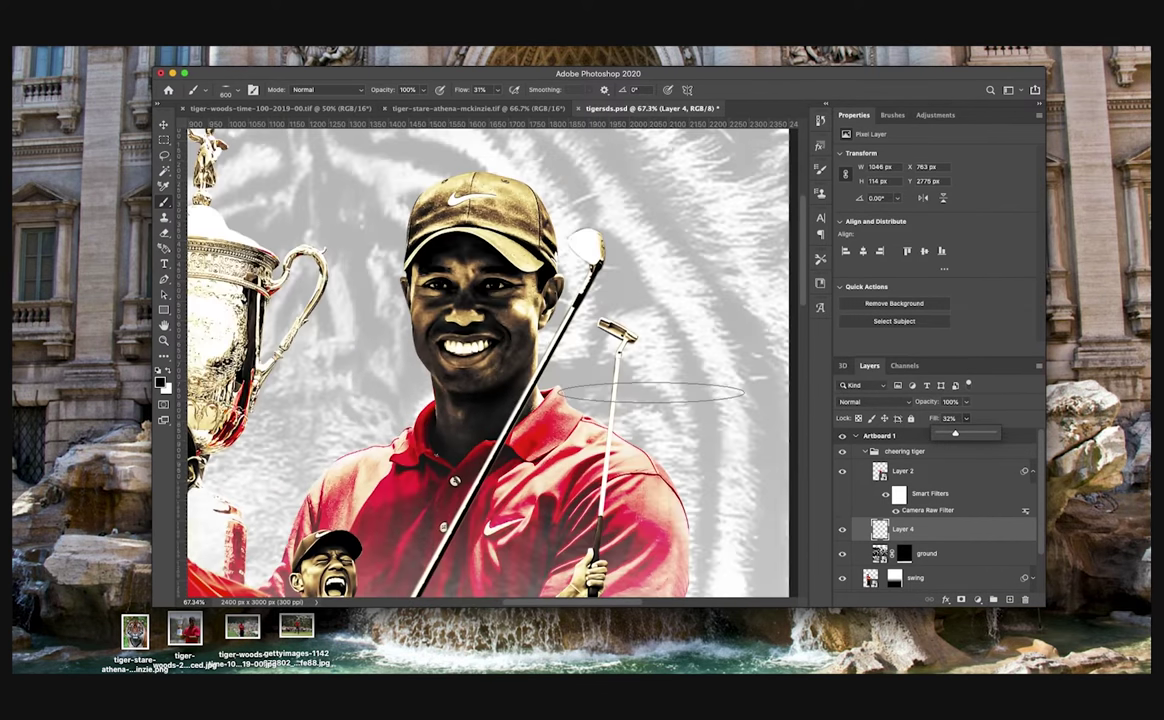
scroll(757, 392, "down", 5)
Step: Scale down the cheering tiger group, swing and trophy tiger layers together
left_click(865, 452)
left_click(905, 452)
left_click(924, 495, "shift")
key("super+t")
left_click(678, 281)
left_click_drag(660, 352, 631, 352)
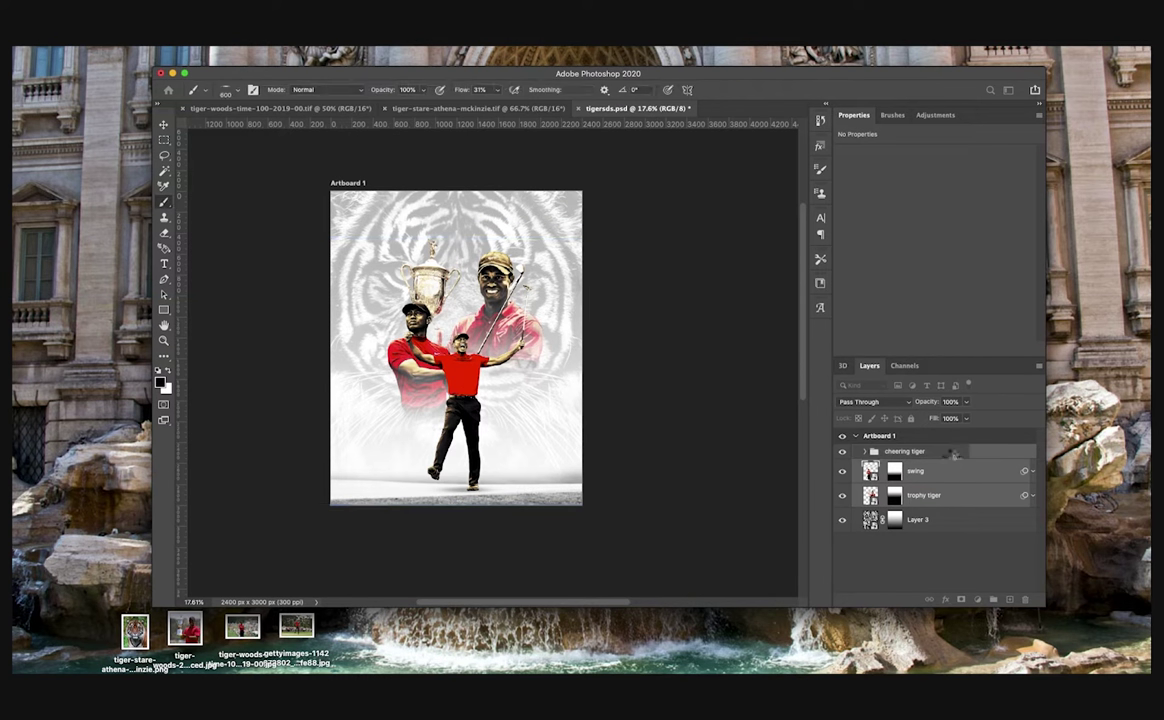
Step: Add a new white-filled layer at the very bottom of the artboard, below Layer 3
left_click(1010, 599)
left_click_drag(905, 452, 904, 553)
key("super+t")
left_click(678, 281)
key("super+BackSpace")
left_click_drag(905, 455, 925, 555)
Step: Place a vertical and a horizontal guide through the centre of the artboard
left_click_drag(182, 436, 190, 436)
left_click_drag(512, 125, 520, 348)
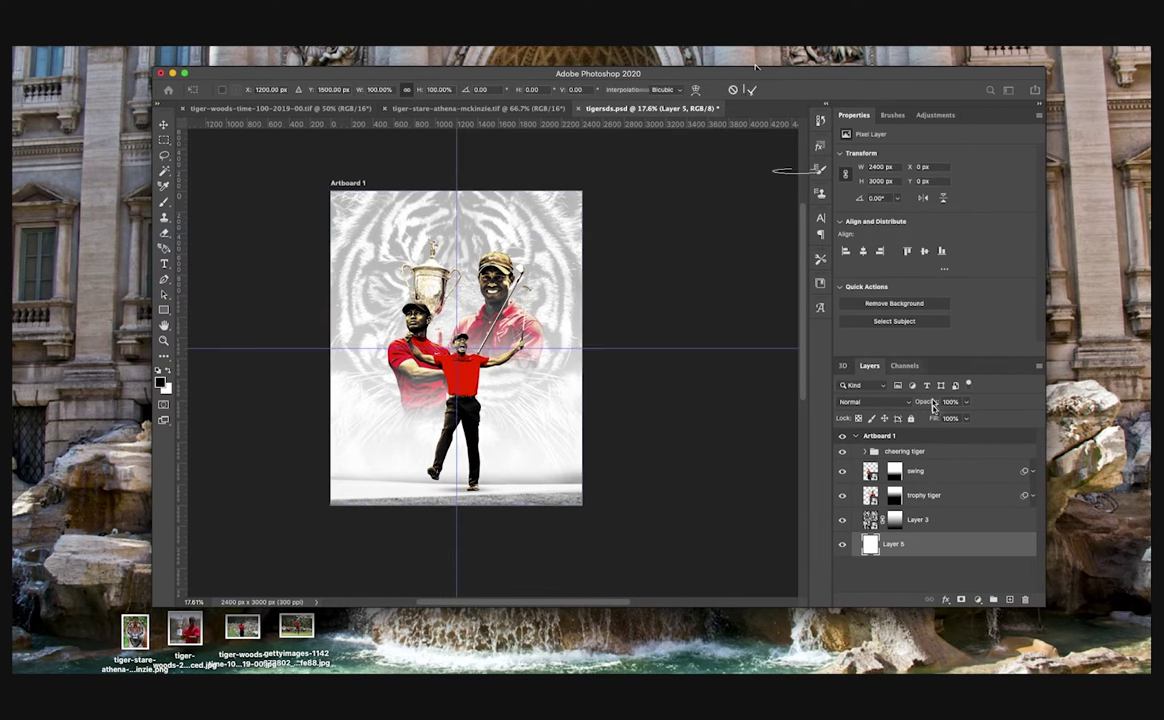
key("Return")
Step: Shift the cheering tiger group slightly towards the vertical centre guide
left_click(905, 452)
key("super+t")
left_click(673, 280)
scroll(681, 242, "up", 4)
key("Return")
Step: Enlarge the swing layer with Free Transform and reposition it behind the cheering golfer's raised club arm
left_click(930, 500)
key("super+t")
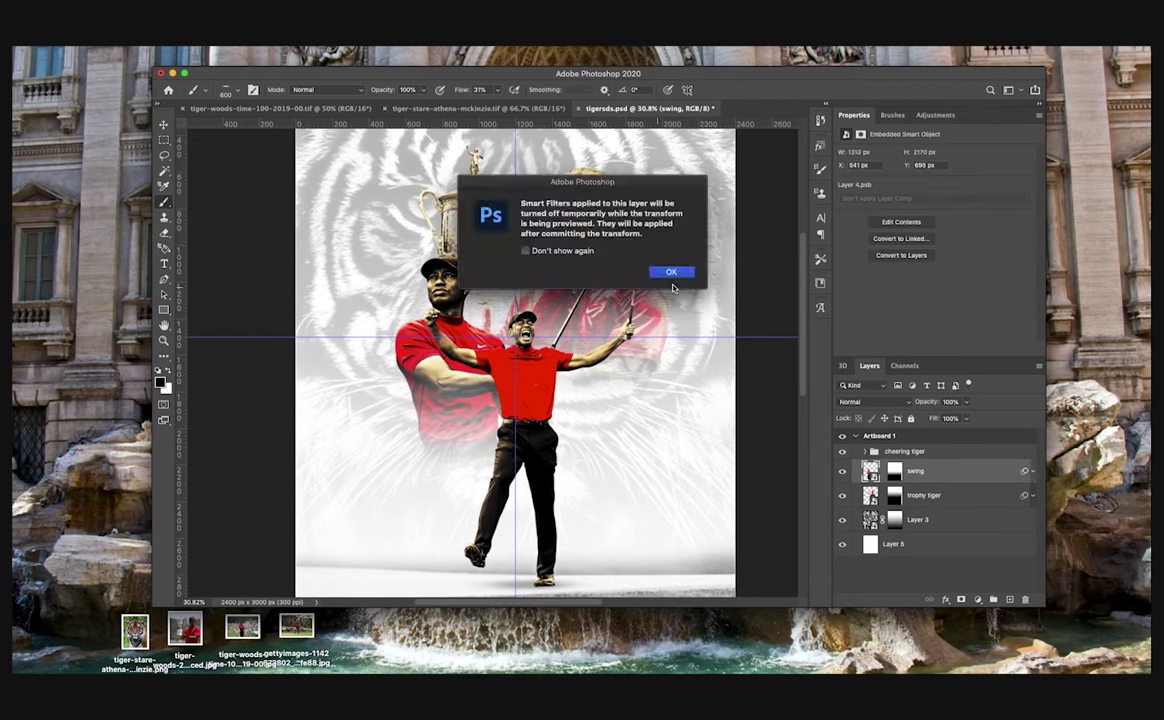
left_click(914, 472)
key("super+t")
left_click(671, 273)
scroll(640, 260, "down", 5)
left_click_drag(507, 229, 494, 208)
left_click_drag(608, 330, 578, 329)
left_click(711, 90)
Step: Enlarge the trophy tiger layer with Free Transform and place it opposite the swing golfer
left_click(950, 496)
key("super+t")
left_click(674, 273)
left_click(711, 90)
key("Return")
key("ctrl+0")
Step: Apply a Radial Blur smart filter to Layer 3 using the Zoom method and Good quality, with the amount set to 5
left_click(935, 523)
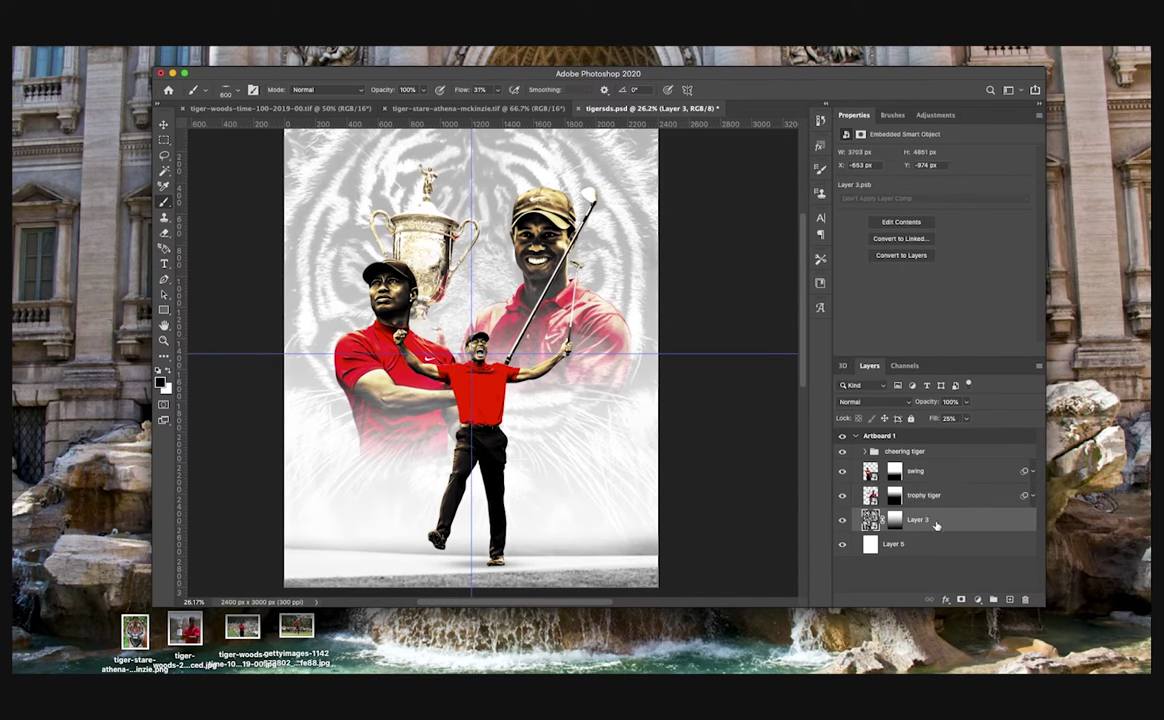
left_click(295, 38)
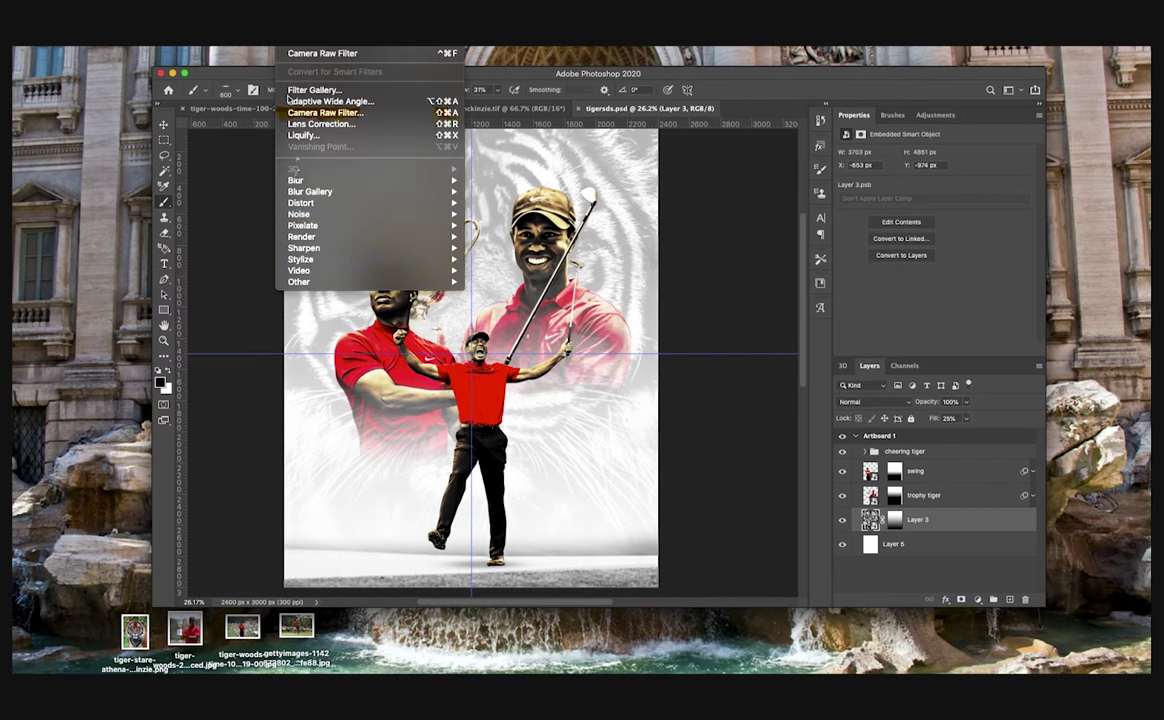
mouse_move(379, 182)
left_click(500, 259)
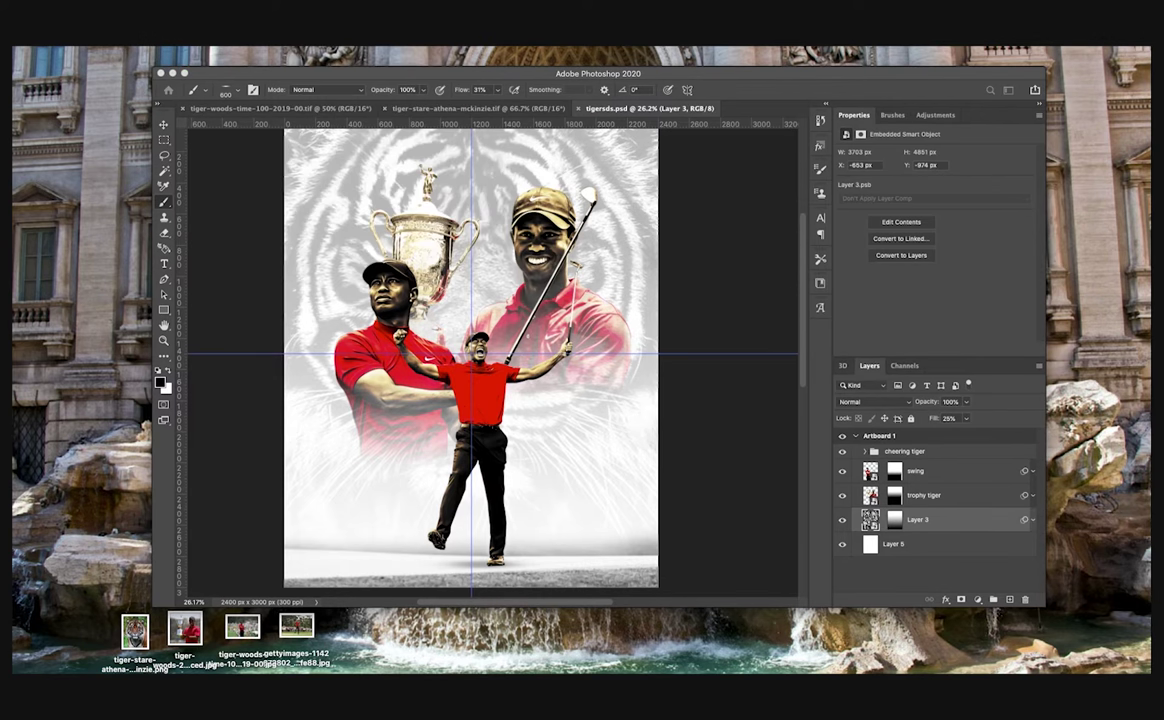
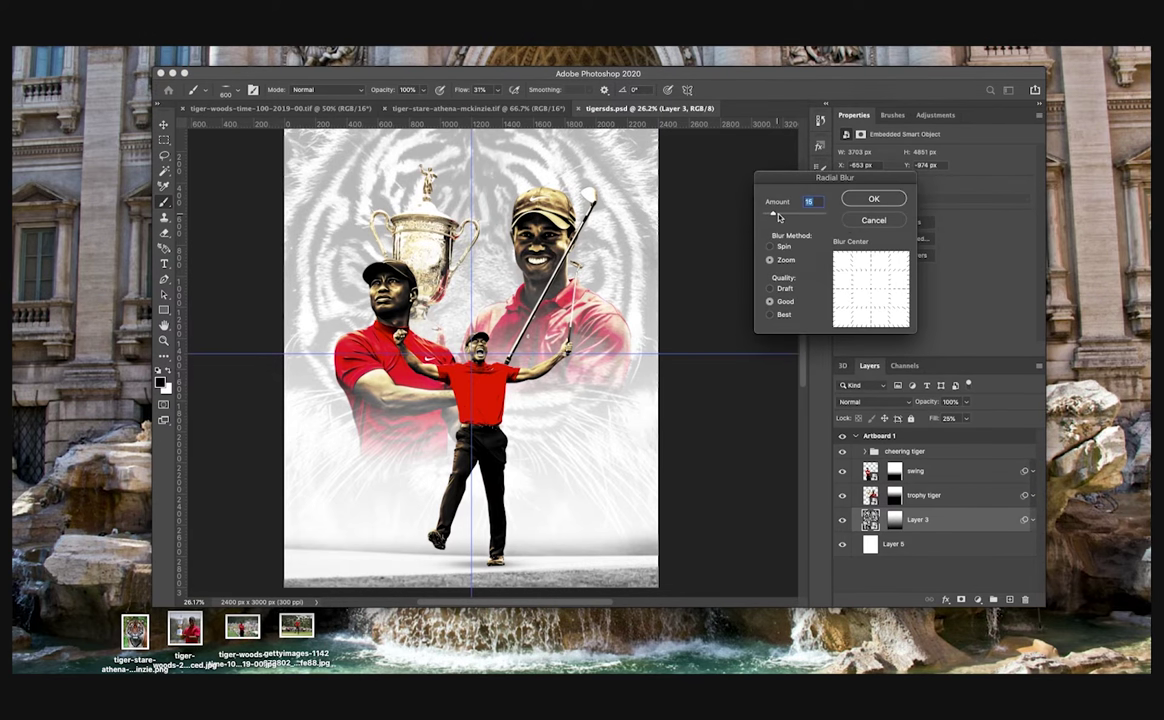
key("Return")
double_click(906, 559)
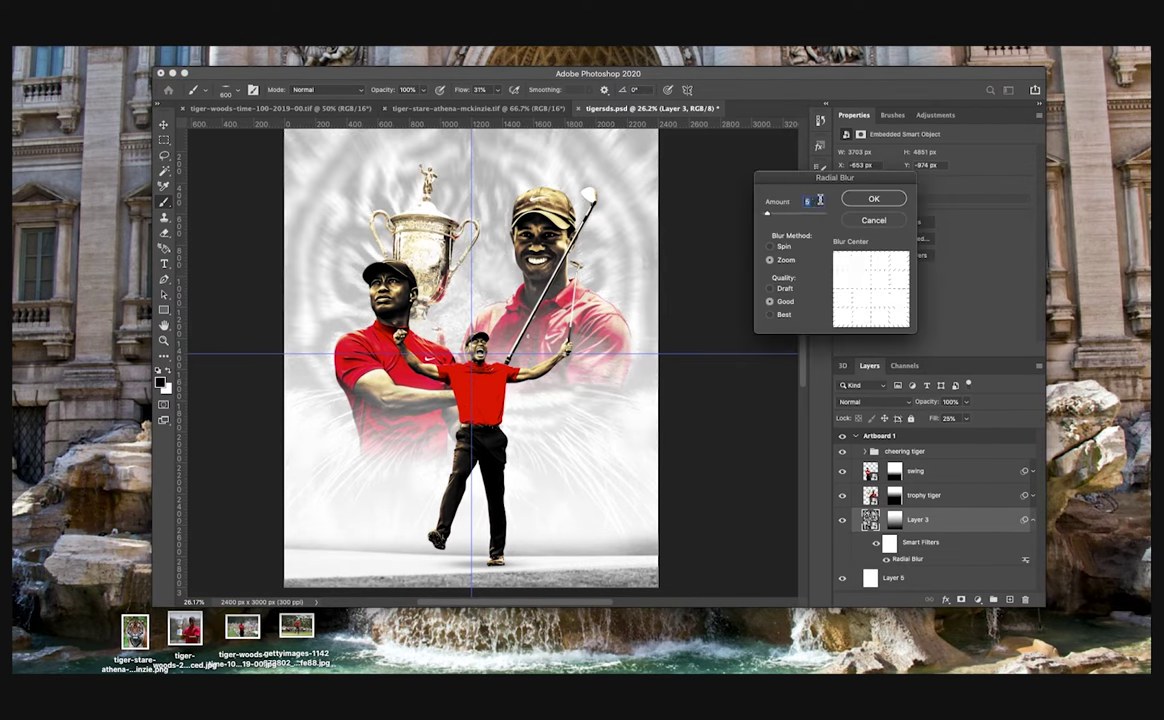
key("Return")
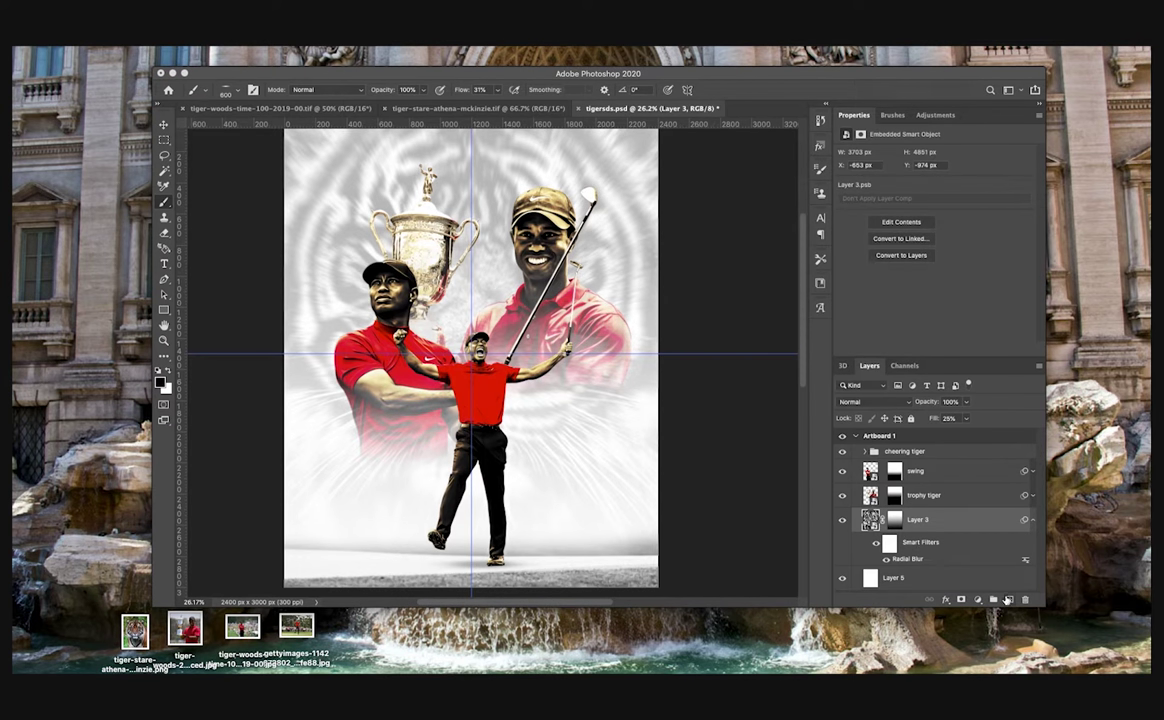
Step: Set the background colour to a gold tone sampled from the smiling golfer's cap
left_click(167, 389)
left_click(553, 217)
left_click(673, 475)
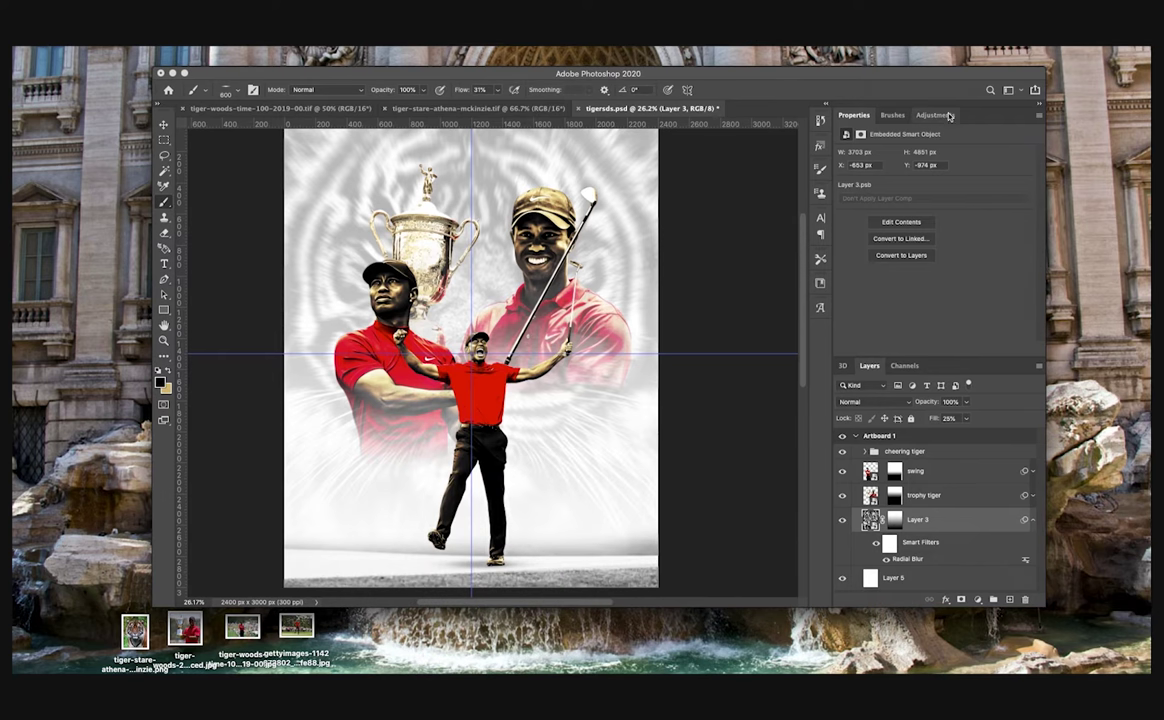
Step: Add a new layer above Layer 3, fill it with the gold background colour and set its blend mode to Overlay
left_click(949, 117)
left_click(1010, 600)
key("super+BackSpace")
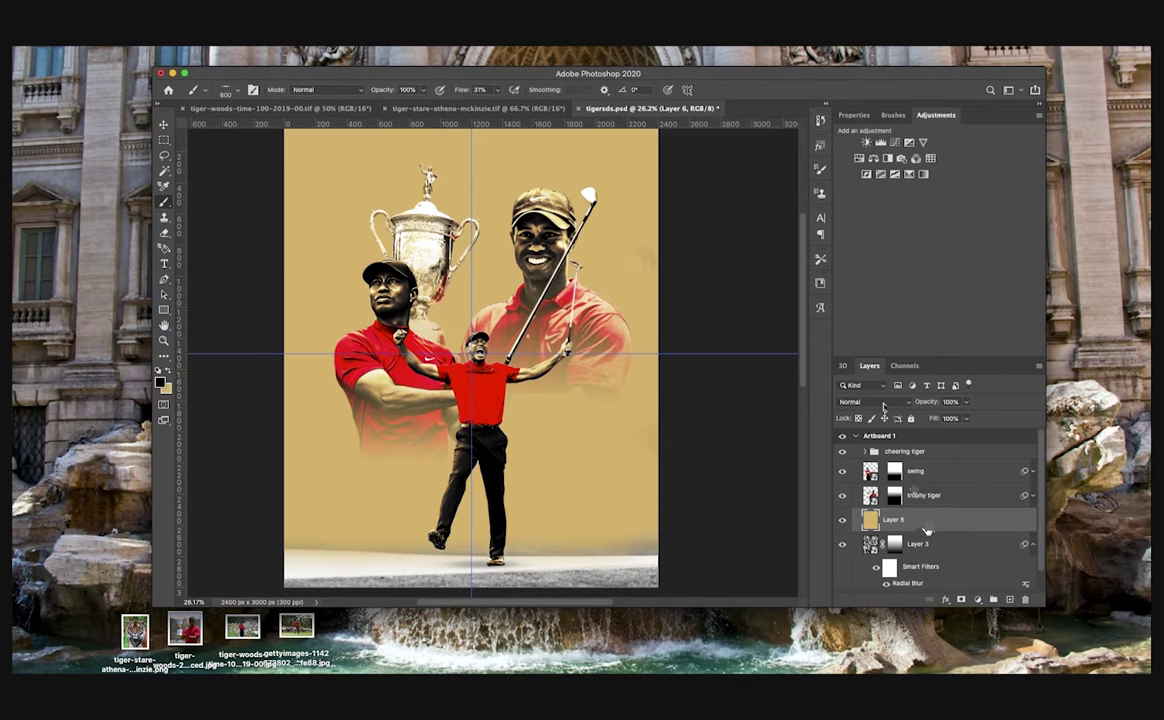
left_click(870, 401)
left_click(857, 525)
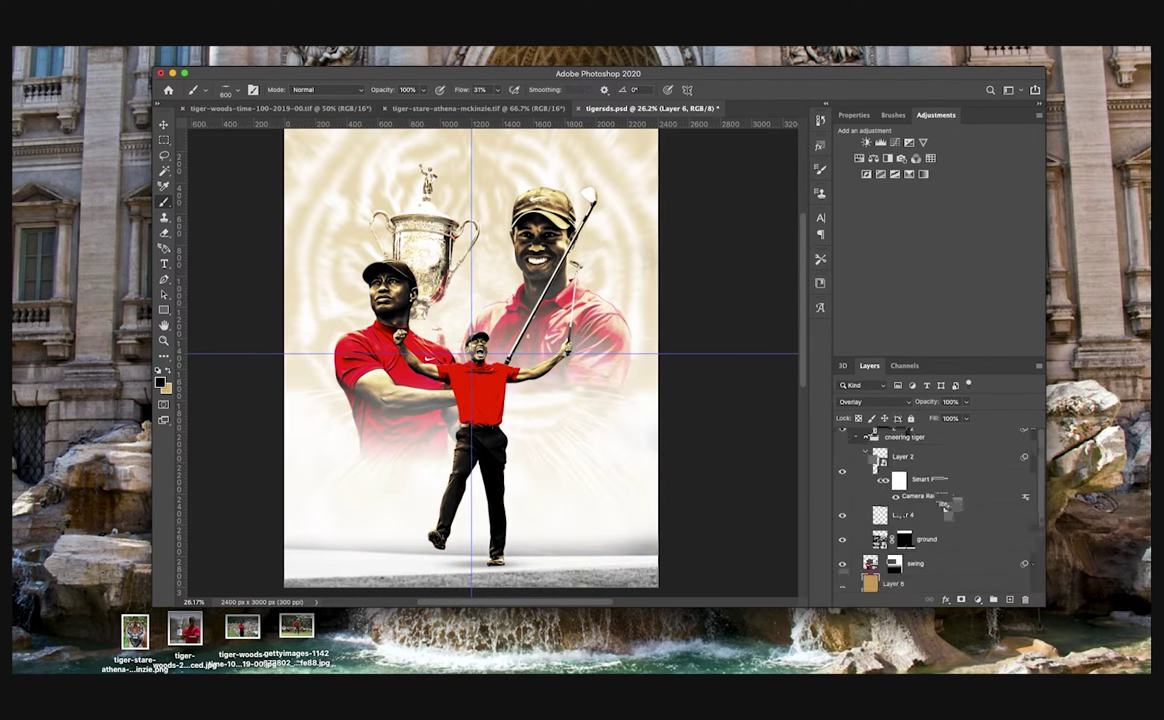
Step: Move the ground layer out of the cheering tiger group to just below the gold overlay layer
scroll(940, 490, "down", 2)
left_click_drag(922, 482, 947, 556)
scroll(930, 520, "up", 2)
Step: Rename Layer 4 as "shadow" and collapse the cheering tiger group
double_click(910, 495)
type("shadow")
key("Return")
scroll(890, 478, "up", 2)
left_click(867, 452)
key("ctrl+0")
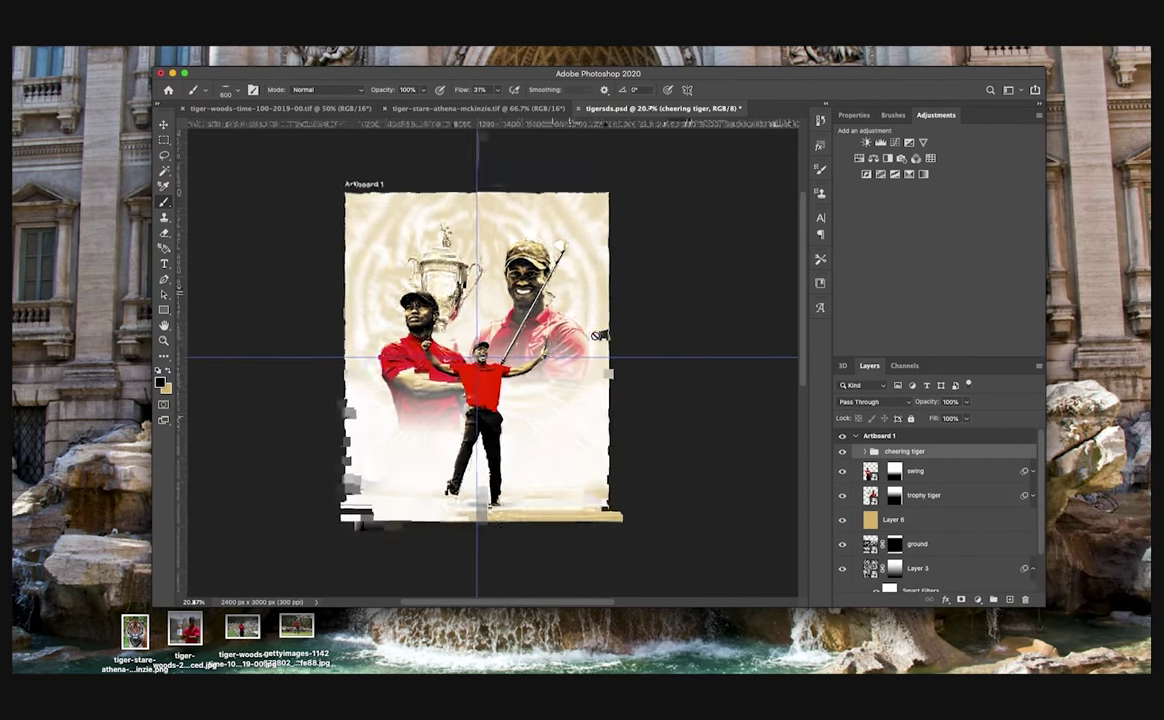
Step: Add a Curves adjustment above all layers, lifting the darkest tones for a faded look and pulling the white point in slightly
left_click(896, 142)
left_click_drag(876, 335, 877, 313)
left_click_drag(1038, 250, 1038, 238)
left_click(879, 318)
left_click_drag(878, 316, 881, 292)
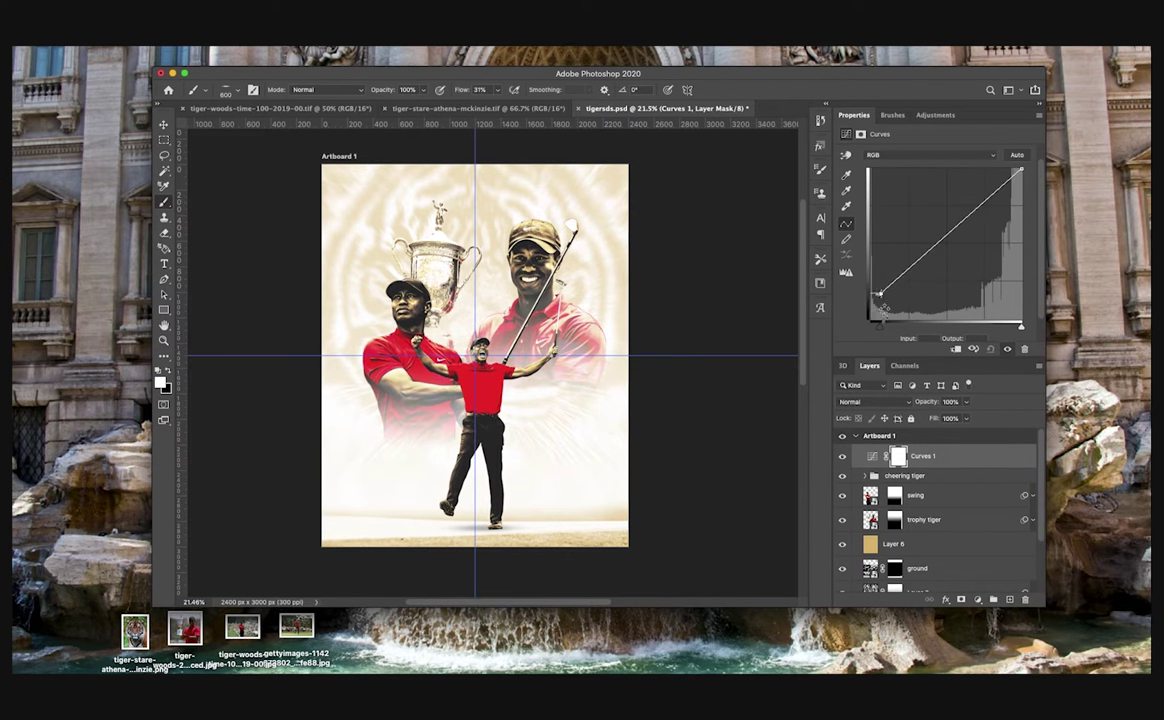
left_click_drag(1015, 326, 1020, 328)
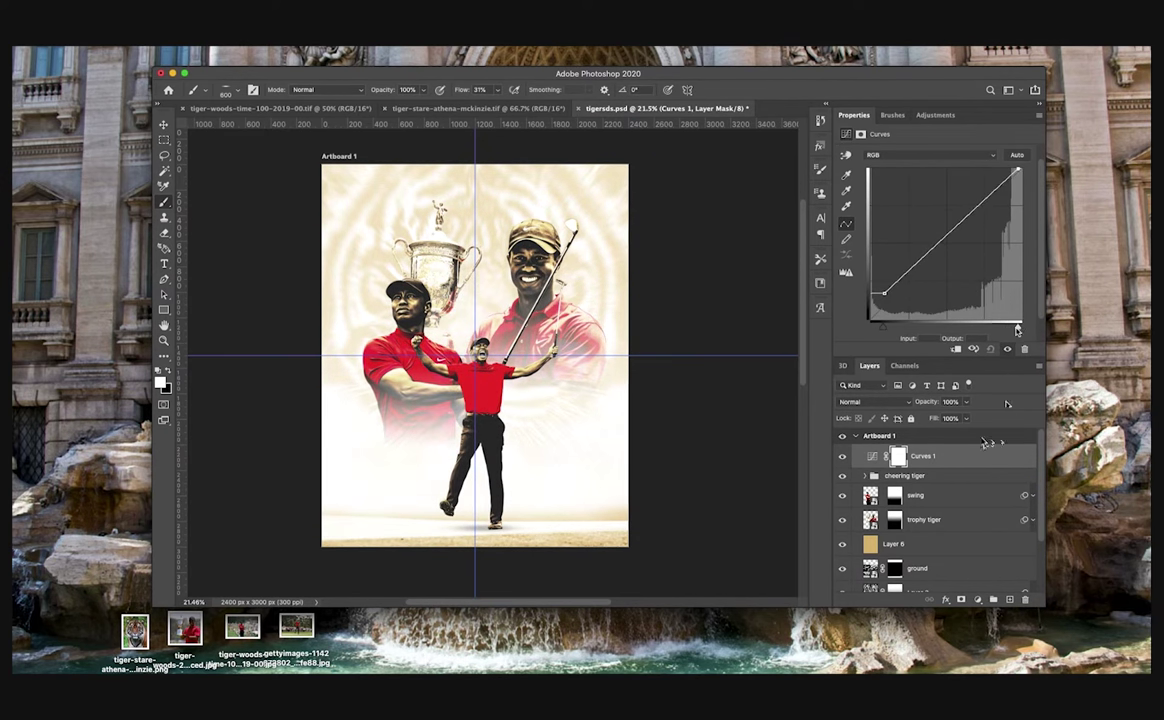
Step: Select the Curves 1 adjustment and save the poster document
left_click(872, 456)
scroll(507, 258, "up", 5)
scroll(507, 258, "down", 3)
scroll(507, 260, "left", 2)
key("super+s")
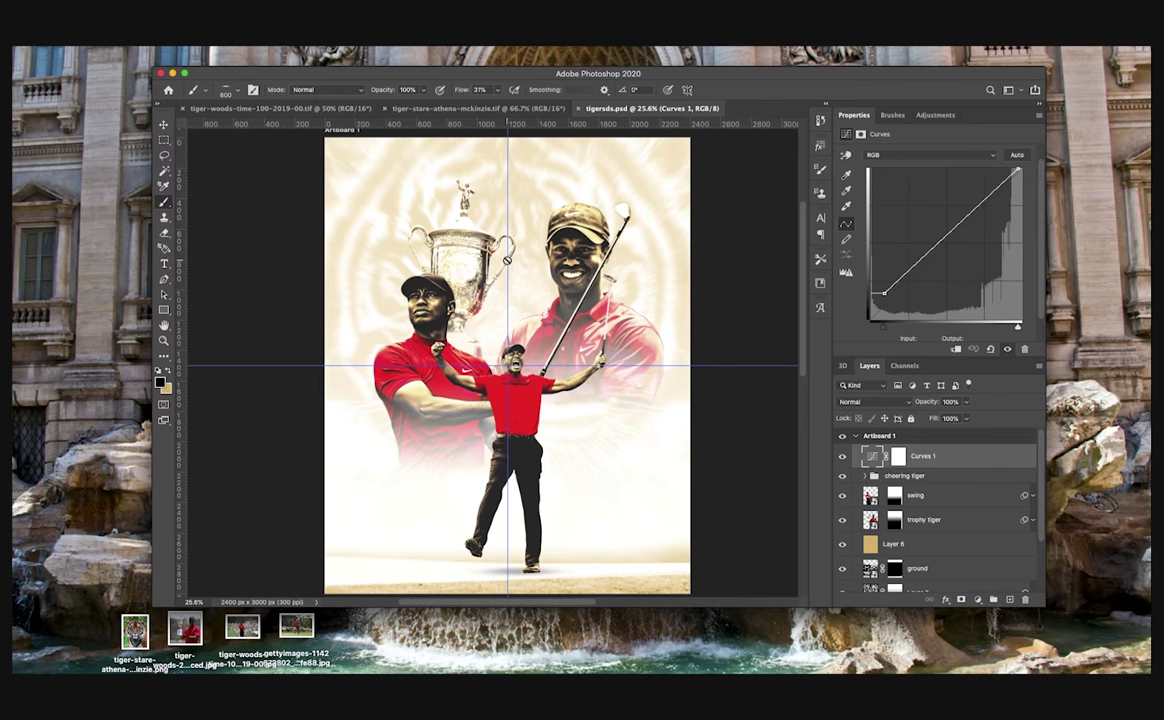
Step: Add a new layer above the swing layer, clip it to swing, and name it "shadow f ct"
left_click(967, 500)
key("super+alt+shift+n")
left_click(885, 507, "alt")
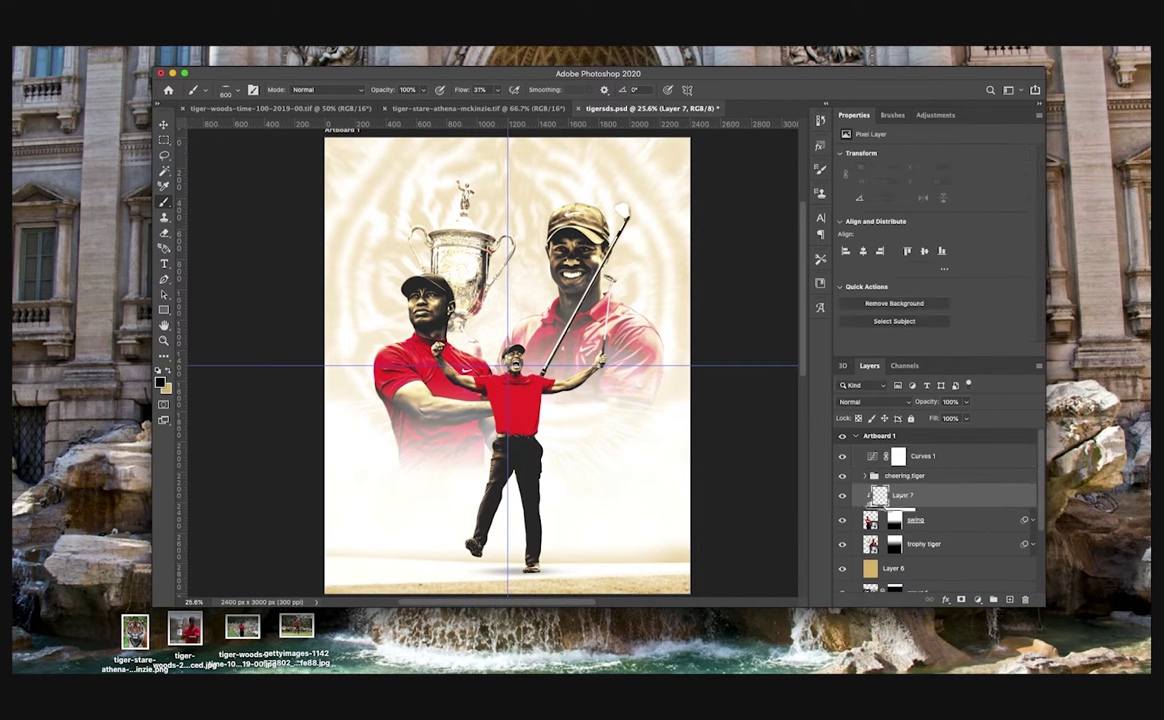
key("Return")
Step: Paint a soft black shadow on the swing figure behind the cheering figure's arm with a 175 px brush at 100% flow
scroll(407, 350, "up", 6)
left_click(237, 90)
left_click(177, 179)
left_click_drag(497, 90, 540, 105)
key("bracketleft")
key("bracketleft")
key("bracketleft")
left_click_drag(595, 440, 578, 440)
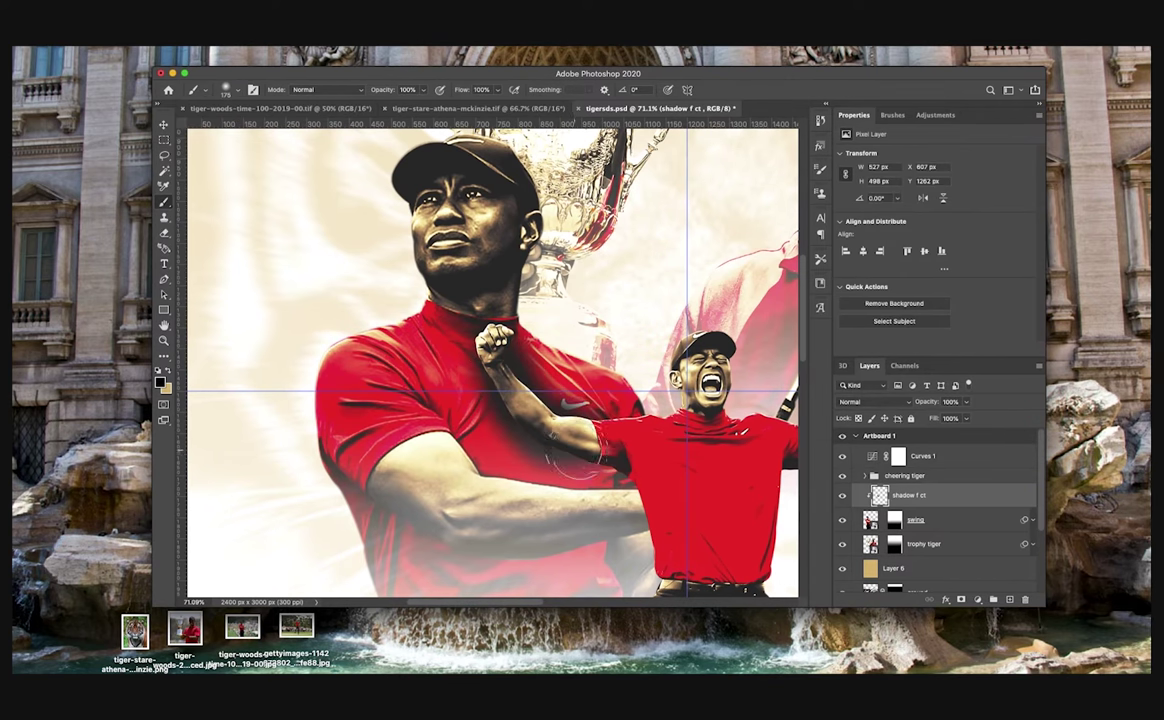
Step: Extend the shadow around the cheering figure and set the shadow layer's fill to 45%
scroll(680, 445, "right", 4)
left_click(966, 419)
mouse_move(966, 433)
left_mouse_down()
mouse_move(931, 433)
mouse_move(971, 433)
left_mouse_up()
scroll(648, 416, "down", 6)
scroll(648, 416, "left", 3)
scroll(648, 416, "up", 6)
left_click(966, 419)
scroll(697, 398, "down", 4)
scroll(703, 400, "down", 5)
scroll(720, 403, "up", 2)
Step: Try a Brightness/Contrast adjustment above the swing layer in place of the shadow layer
double_click(920, 496)
key("super+c")
key("Delete")
left_click(935, 115)
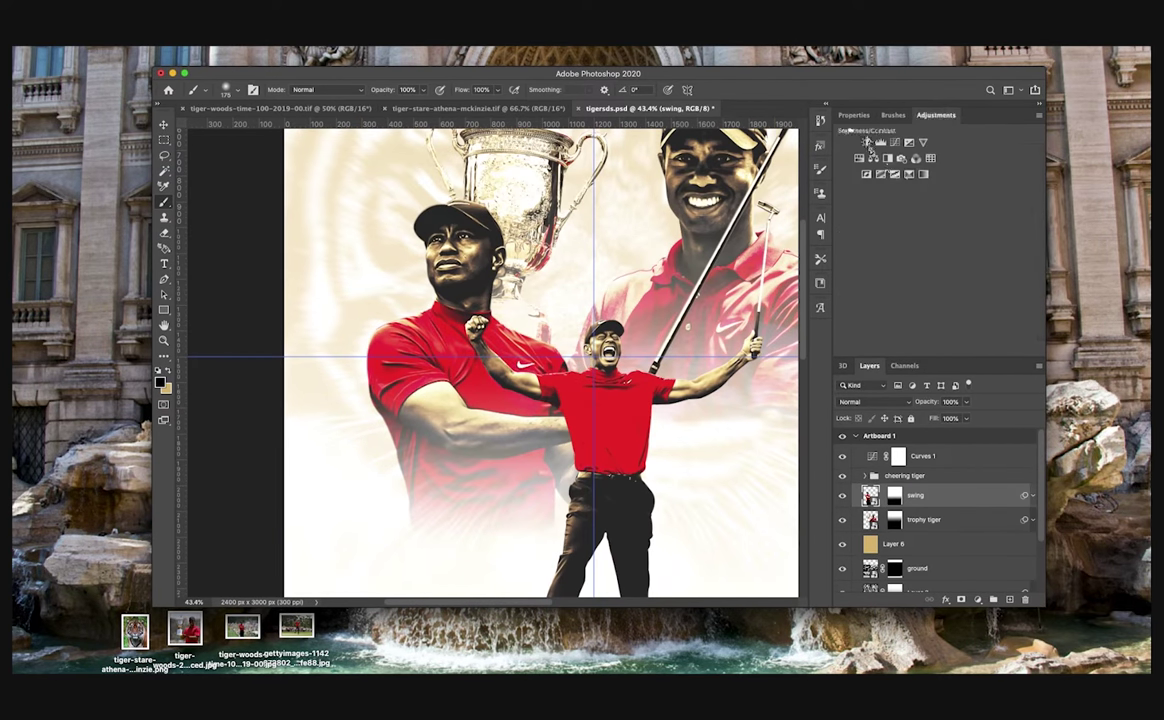
left_click(869, 143)
double_click(937, 500)
key("super+v")
key("Return")
left_click(881, 495)
mouse_move(935, 187)
left_mouse_down()
mouse_move(912, 187)
mouse_move(941, 185)
mouse_move(922, 187)
left_mouse_up()
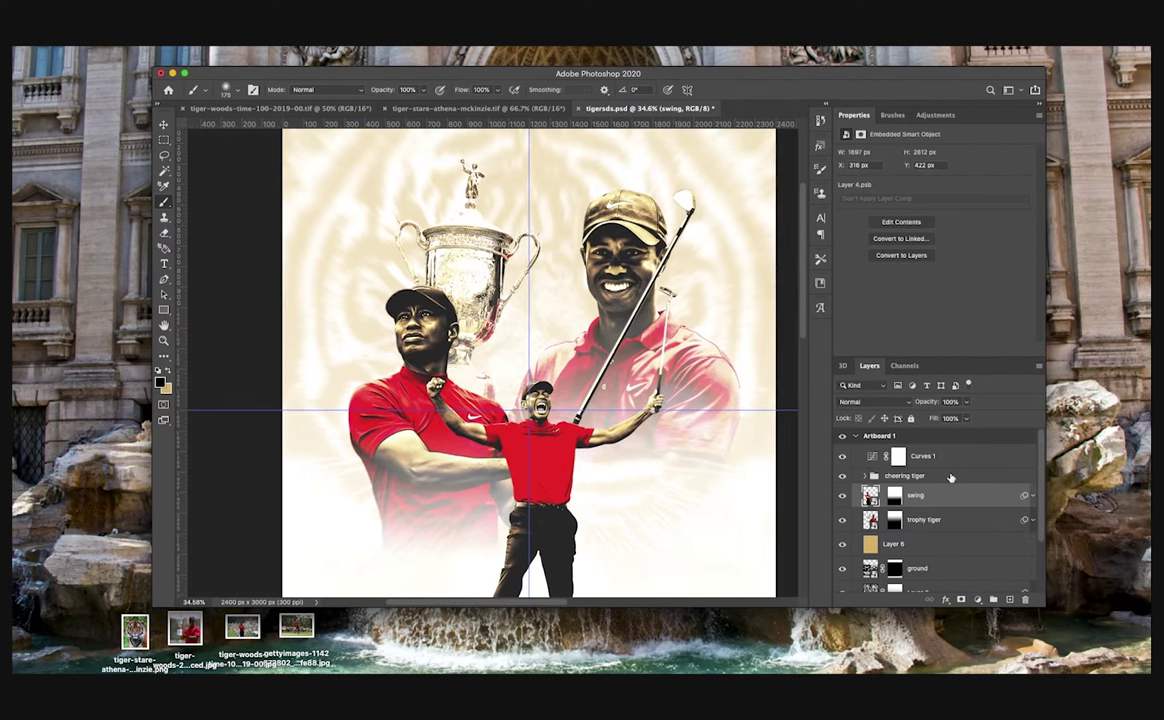
key("super+0")
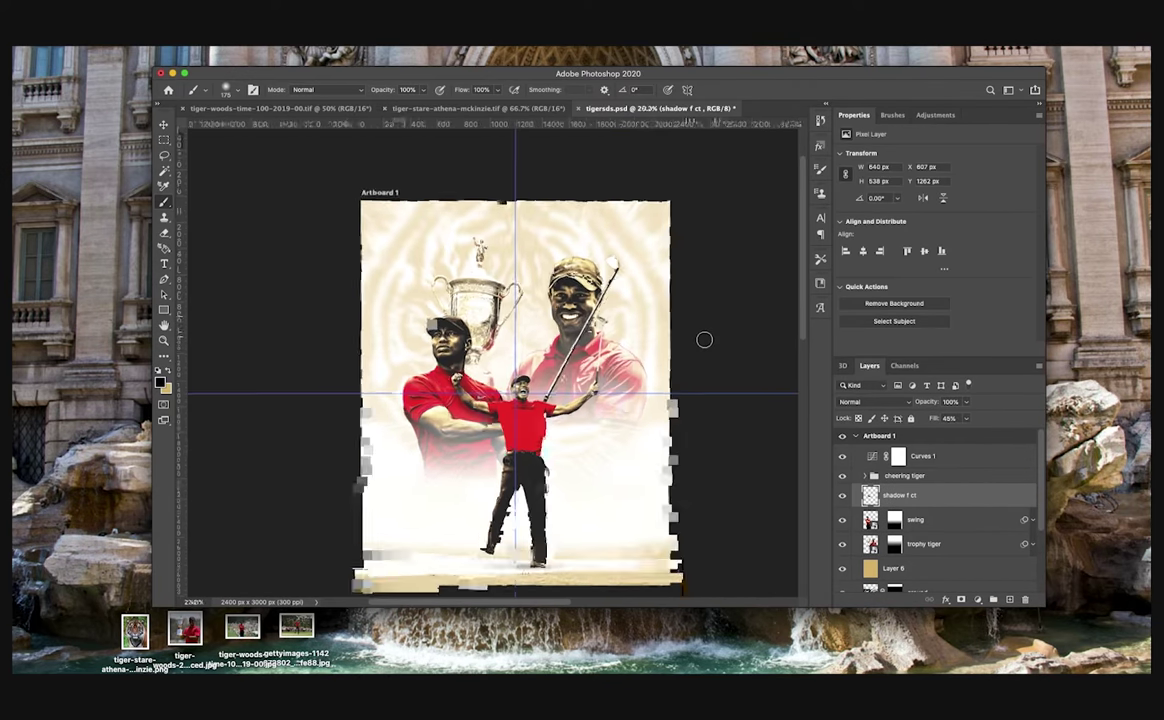
Step: Add a Brightness/Contrast adjustment above the cheering tiger group with brightness 15 and contrast 20
left_click(926, 477)
left_click(936, 115)
left_click(869, 143)
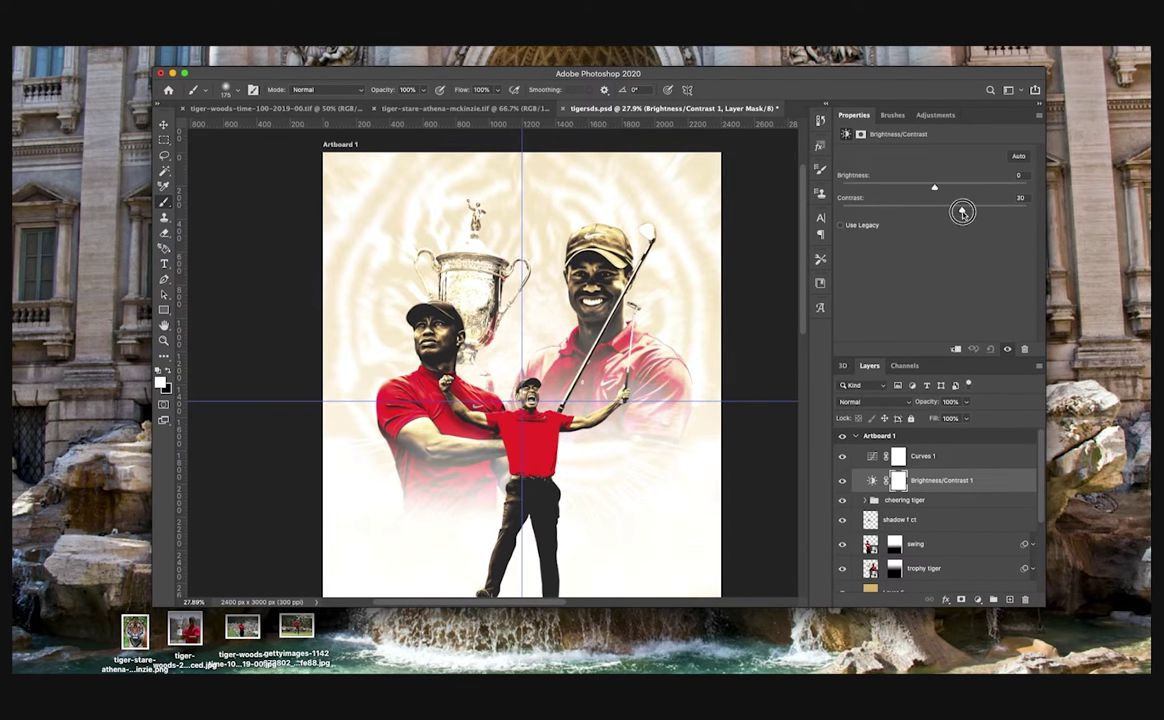
left_click_drag(941, 187, 944, 187)
Step: Try to mask the Brightness/Contrast adjustment to the cheering figure's outline
left_click(865, 500)
scroll(912, 500, "down", 3)
left_click(484, 432)
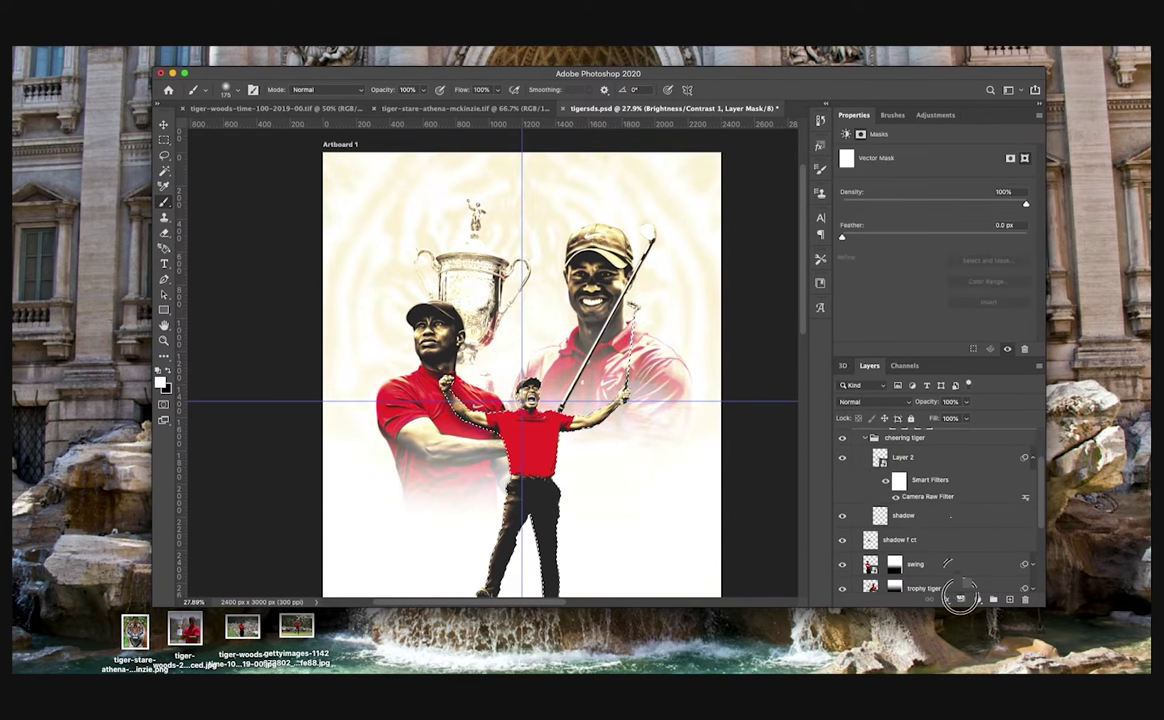
scroll(927, 485, "up", 2)
scroll(641, 436, "down", 1)
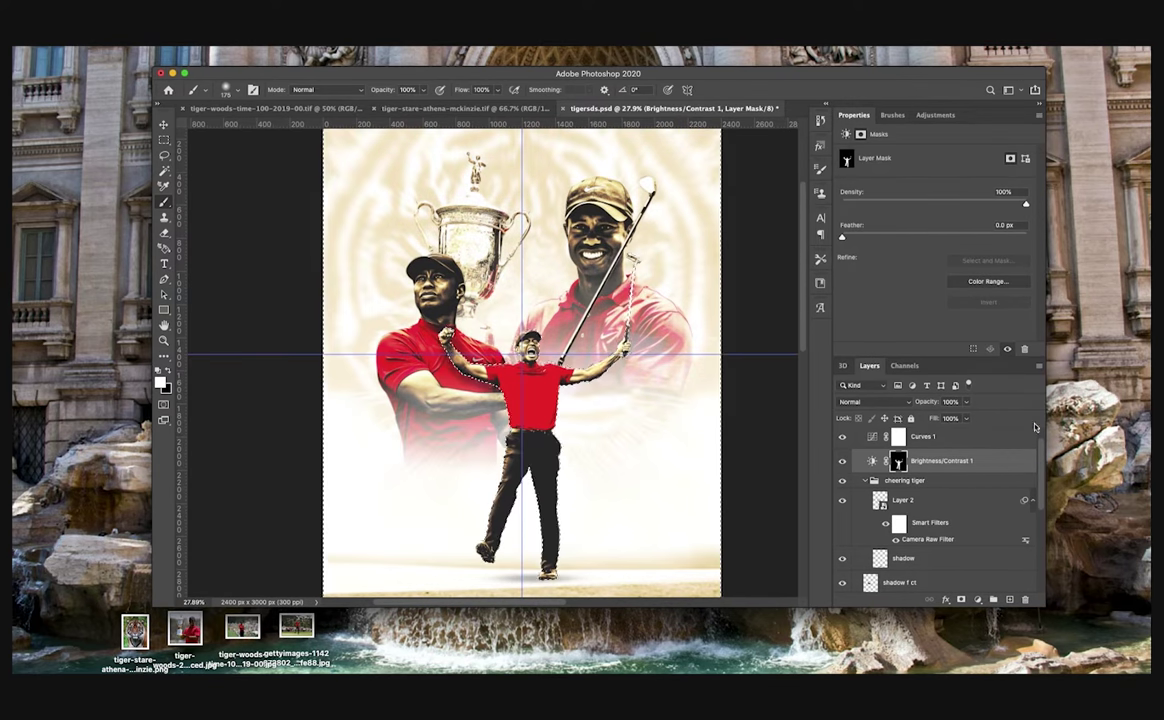
left_click(873, 523, "super")
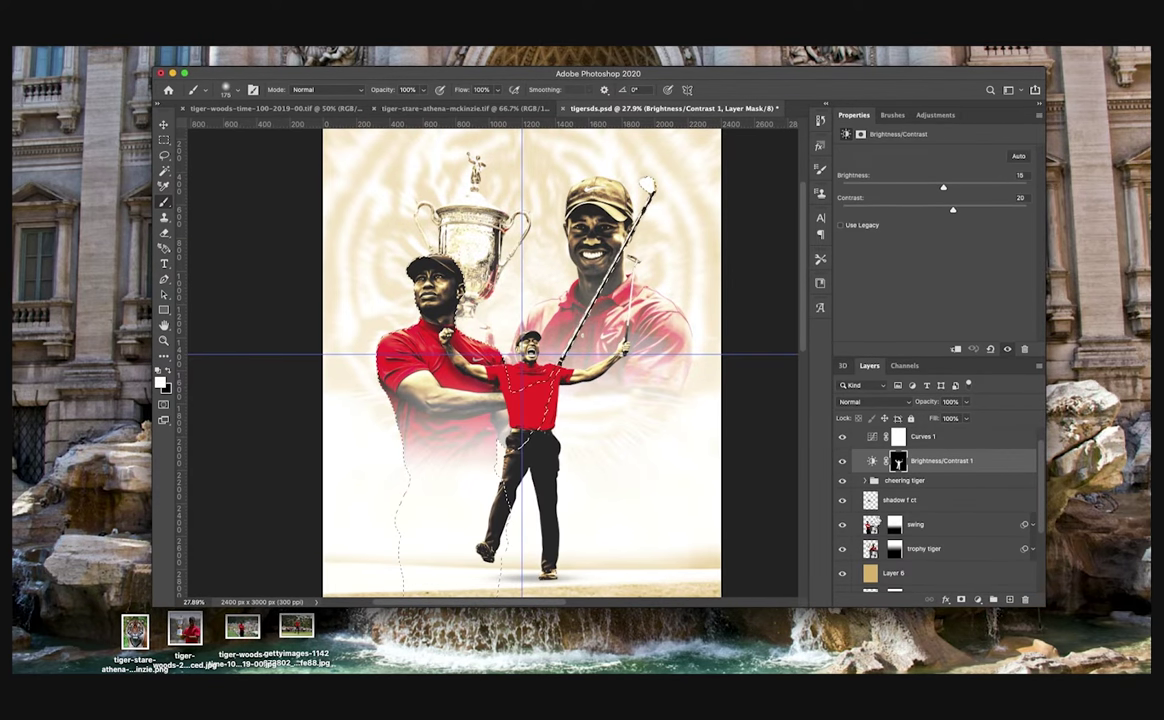
Step: Delete the Brightness/Contrast adjustment's mask and clip the adjustment above Layer 2 inside the cheering tiger group
right_click(897, 462)
left_click(905, 475)
left_click(865, 456)
left_click_drag(908, 463, 915, 584)
left_click(942, 487, "alt")
Step: Duplicate the Brightness/Contrast adjustment and clip the copy together with the shadow f ct layer to the swing layer
scroll(948, 482, "down", 1)
key("super+j")
left_click(908, 509)
left_click(908, 521, "alt")
Step: Place another copy of the Brightness/Contrast adjustment above the trophy tiger layer and clip it to that layer
left_click_drag(920, 486, 916, 558)
key("super+j")
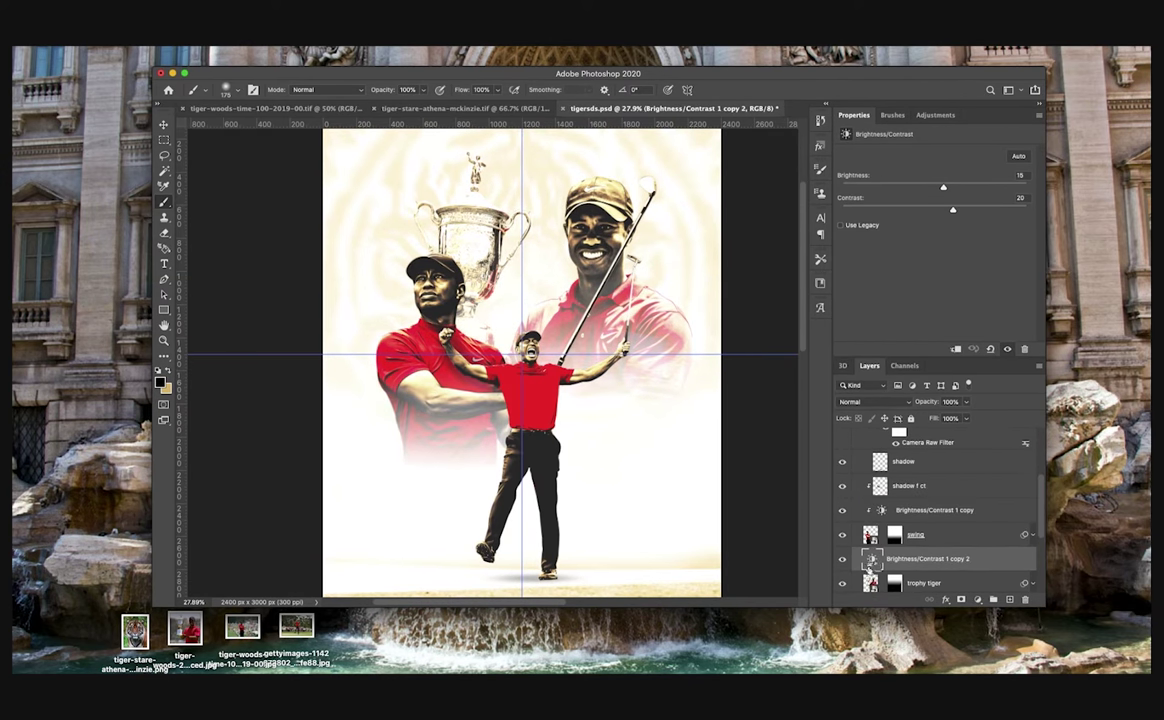
scroll(679, 390, "up", 2)
scroll(681, 390, "down", 5)
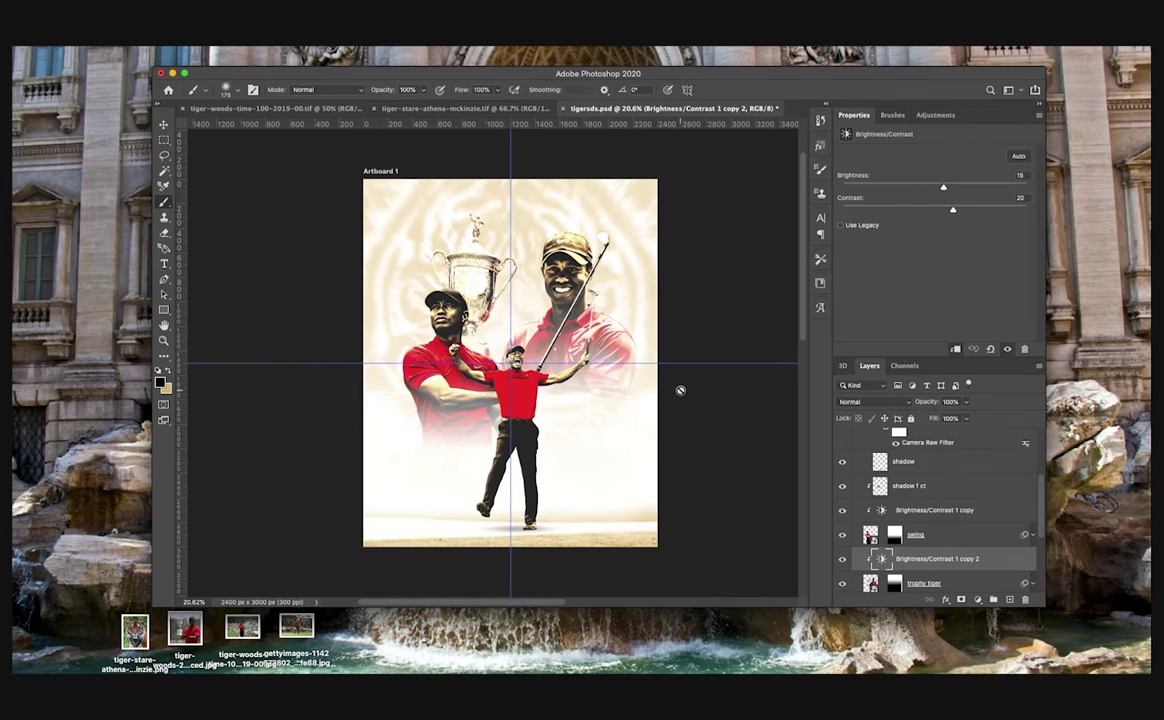
Step: Group the trophy tiger layer with its clipped adjustment and name the group "trophy tiger"
scroll(912, 515, "down", 2)
left_click(943, 540, "shift")
key("super+g")
double_click(894, 516)
type("trophy tiger")
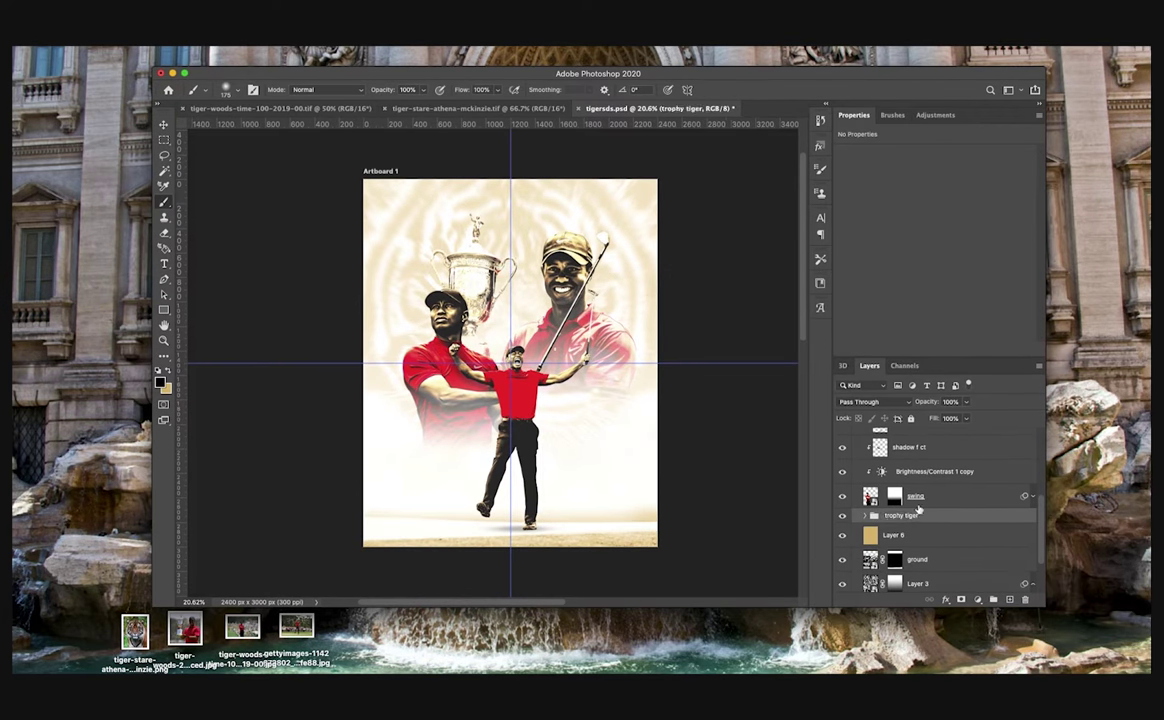
Step: Group the swing layer with its clipped adjustment and shadow layer, and name the group "swing"
left_click(916, 496)
left_click(908, 448, "shift")
key("super+g")
double_click(893, 443)
type("swing")
Step: Preview the poster with and without the Curves 1 adjustment and save the document
scroll(891, 446, "up", 4)
left_click(865, 453)
double_click(843, 436)
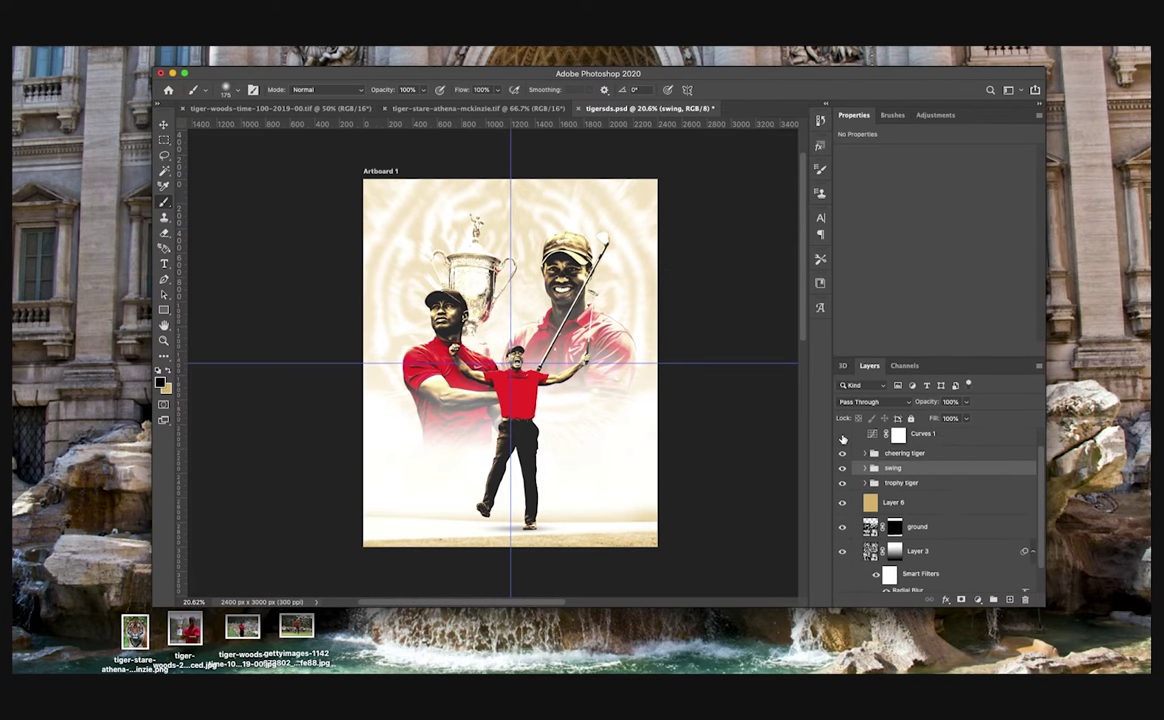
scroll(678, 407, "down", 2)
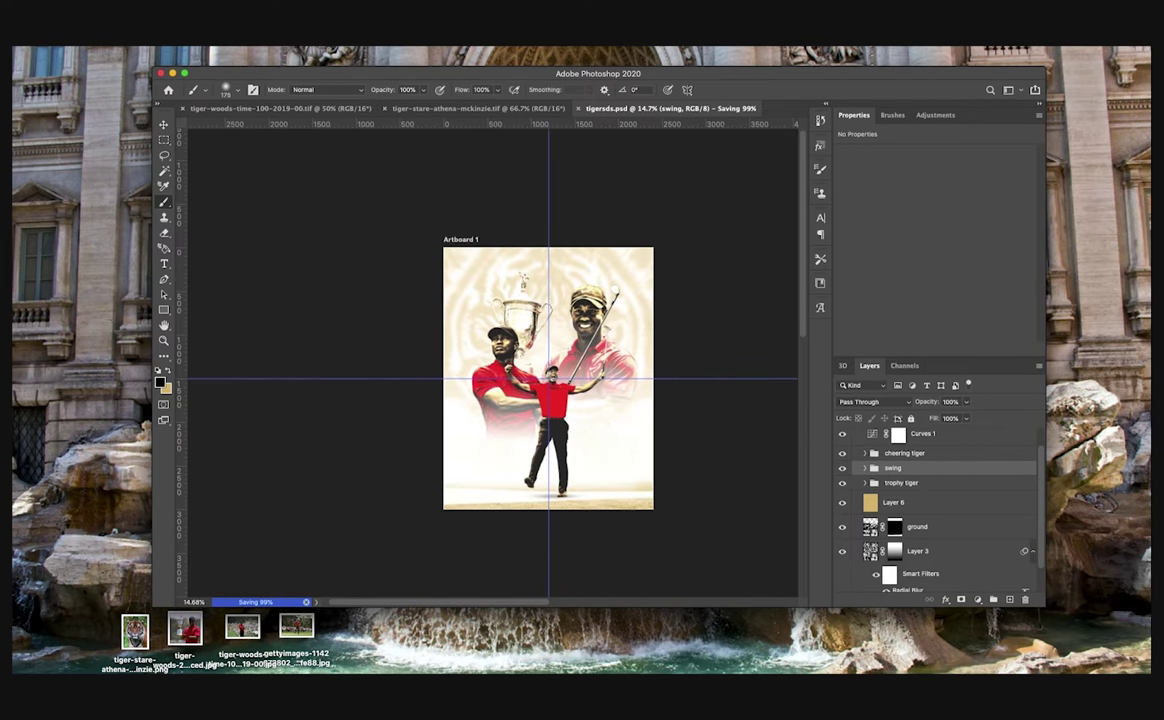
Step: Add a second Brightness/Contrast adjustment clipped to Layer 2 in the cheering tiger group, with brightness 62
scroll(548, 364, "up", 4)
left_click(865, 453)
left_click(931, 500)
left_click(935, 114)
left_click(860, 143)
left_click_drag(940, 187, 970, 188)
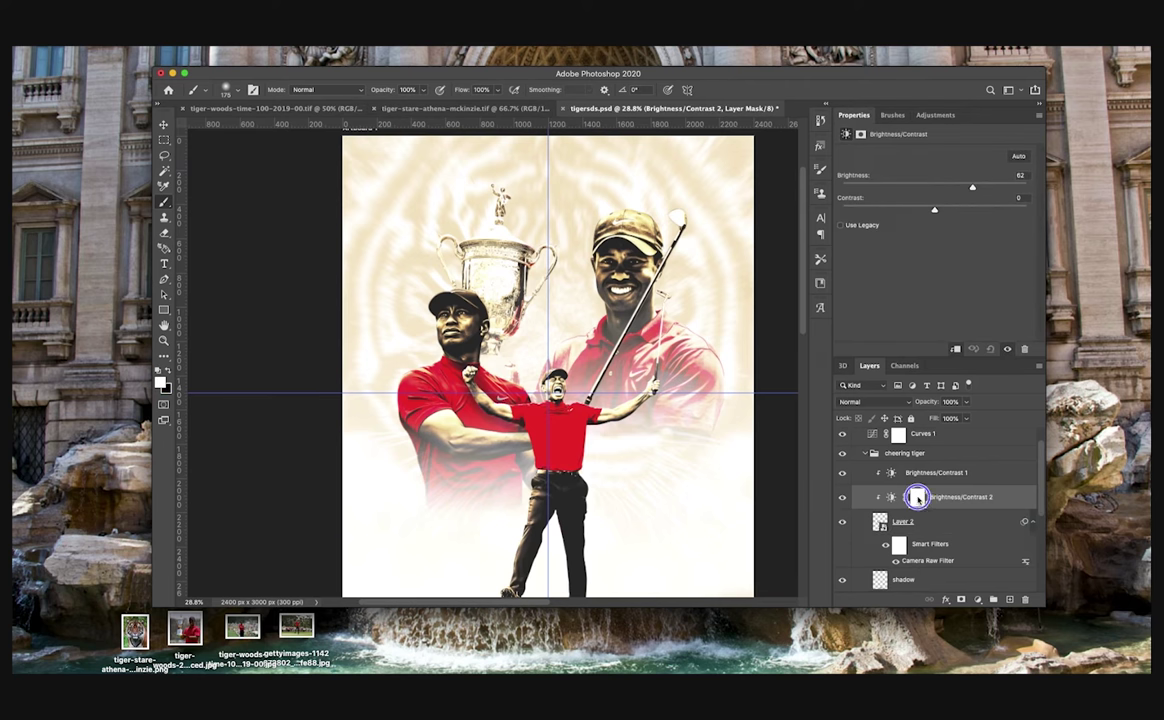
Step: Mask the Brightness/Contrast 2 adjustment from a modified selection of the cheering figure so it affects only the figure's edges
left_click(880, 521, "super")
scroll(779, 434, "up", 3)
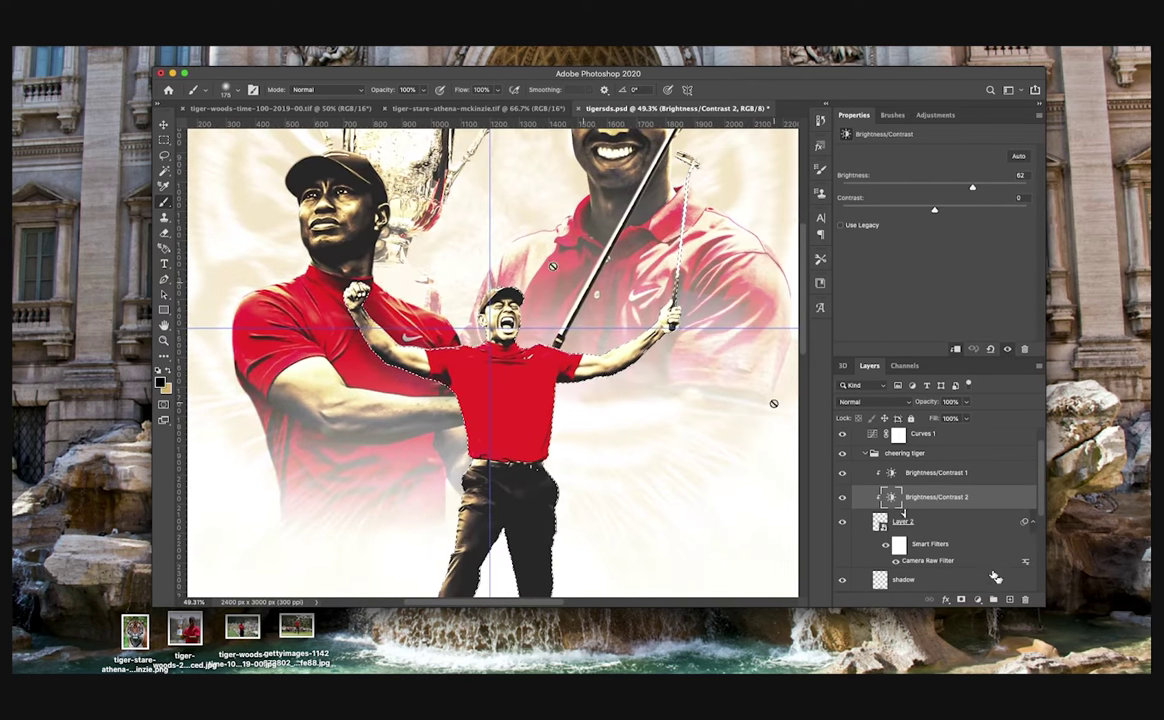
left_click(262, 42)
mouse_move(288, 209)
left_click(440, 244)
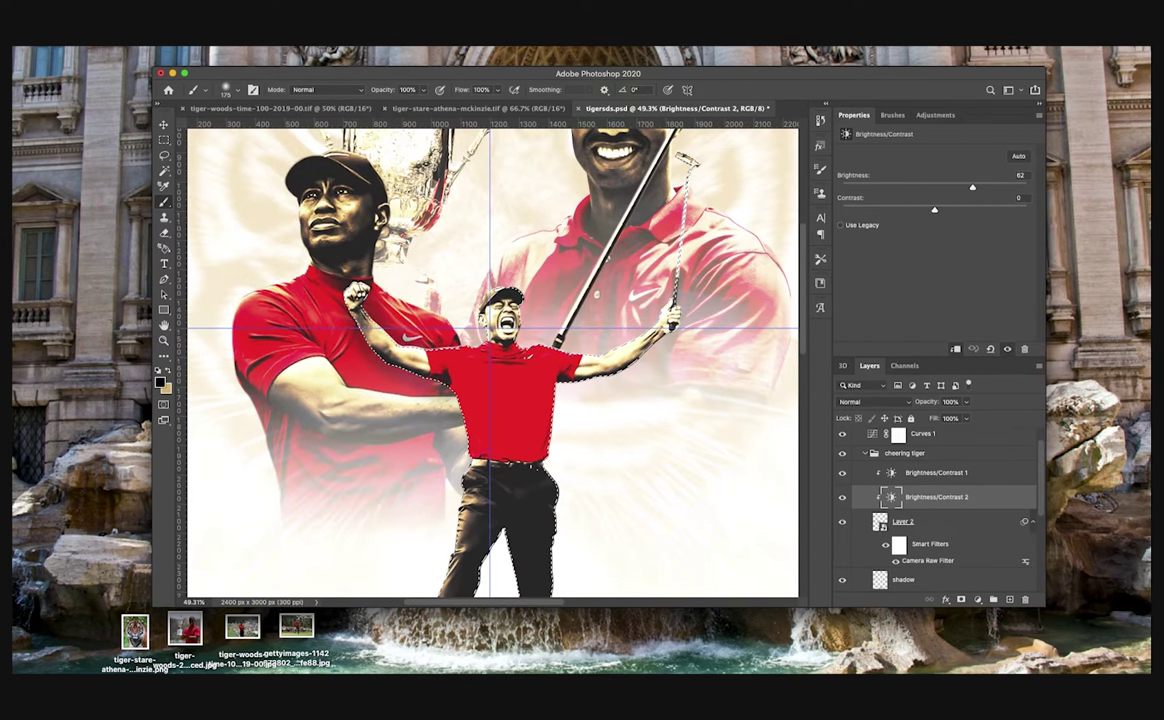
scroll(591, 363, "up", 4)
left_click(262, 42)
mouse_move(288, 210)
left_click(438, 244)
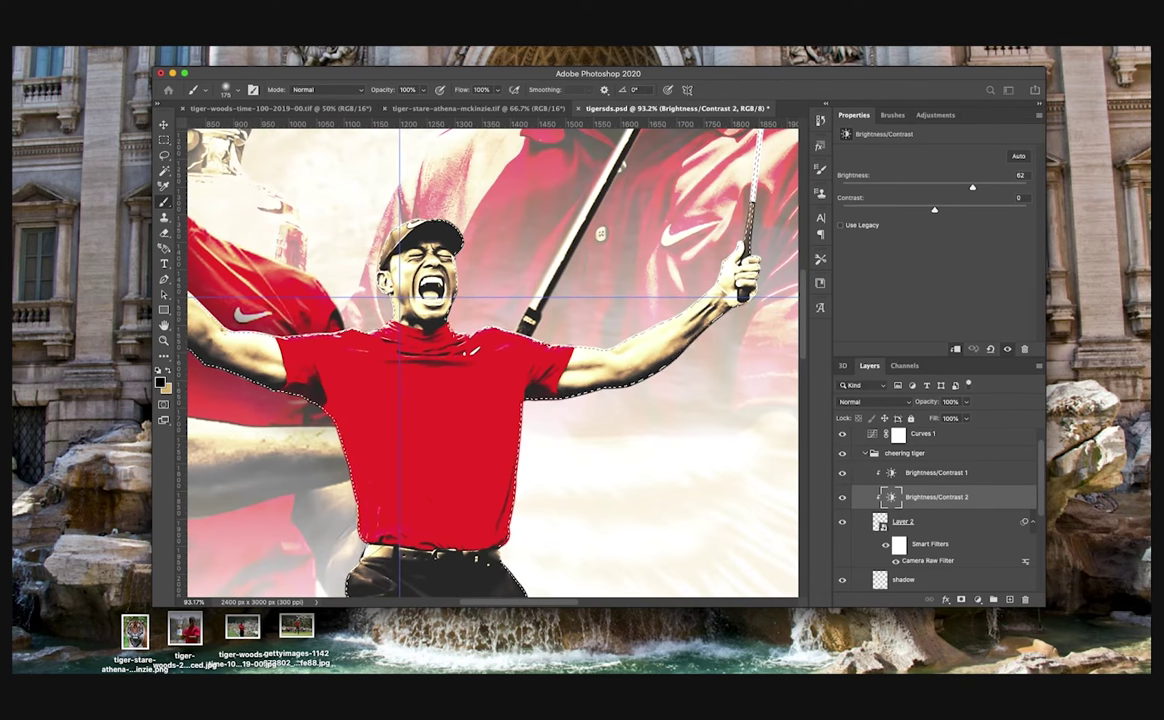
scroll(753, 377, "down", 3)
left_click(961, 599)
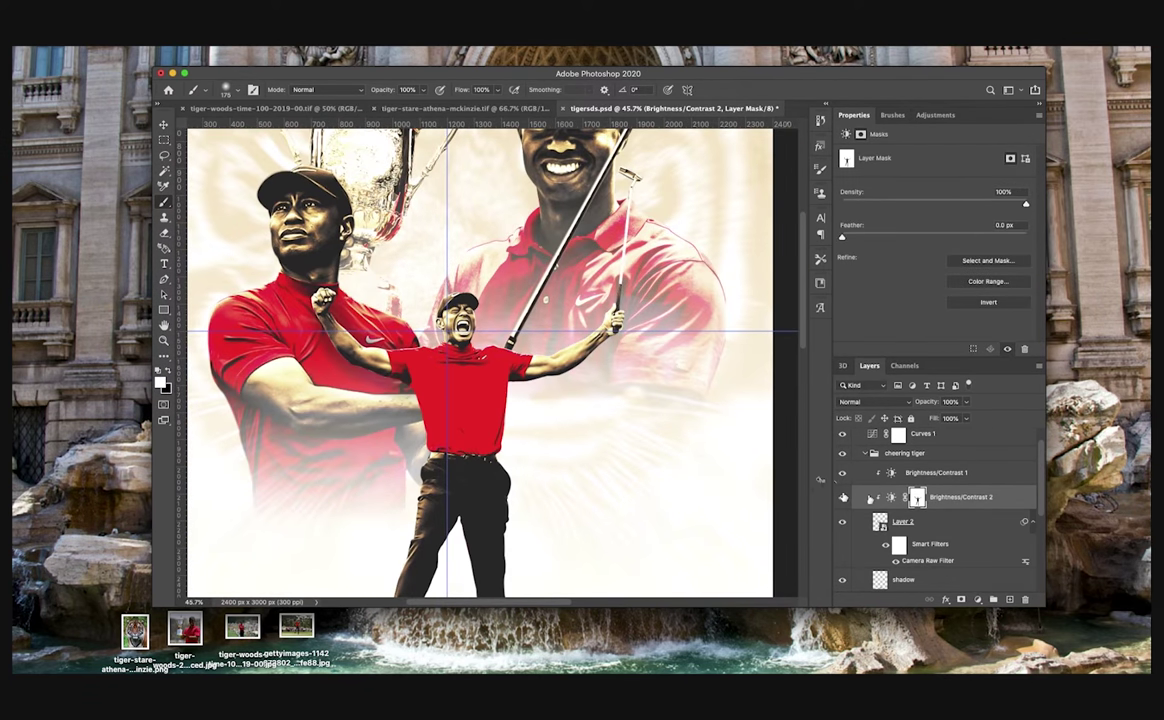
Step: Set the Brightness/Contrast 2 adjustment to brightness 141 and contrast 74, and feather its mask by 4.5 px
scroll(350, 296, "up", 4)
left_click(891, 497)
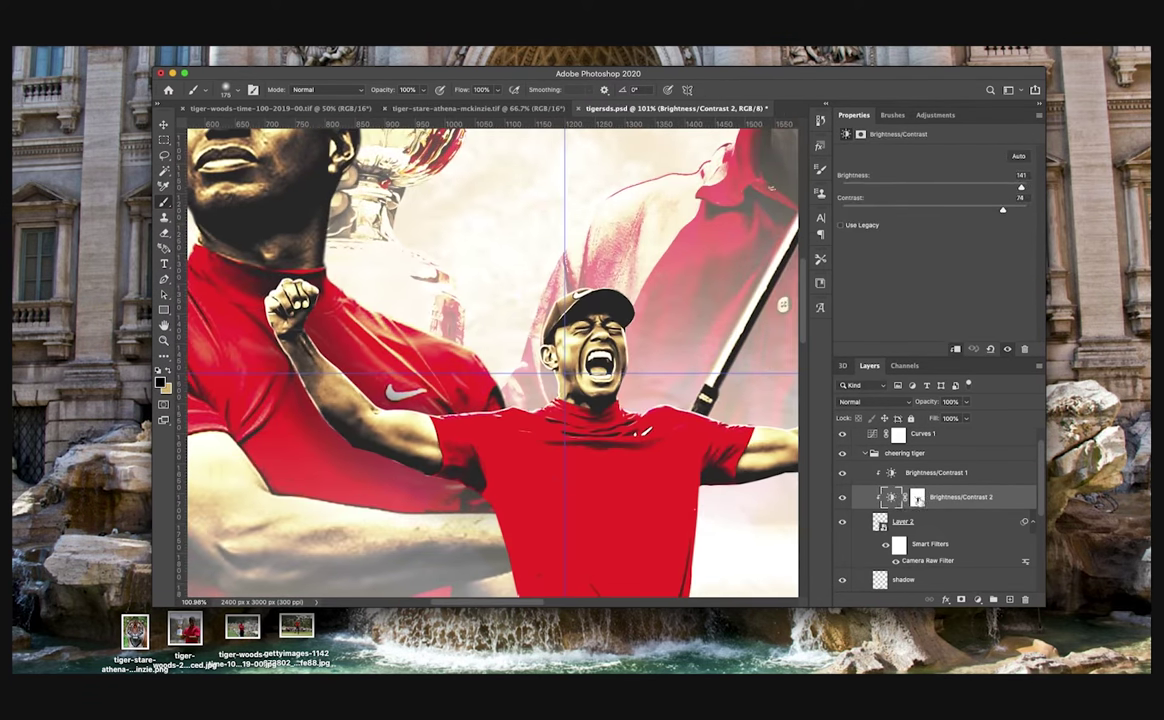
left_click(917, 498)
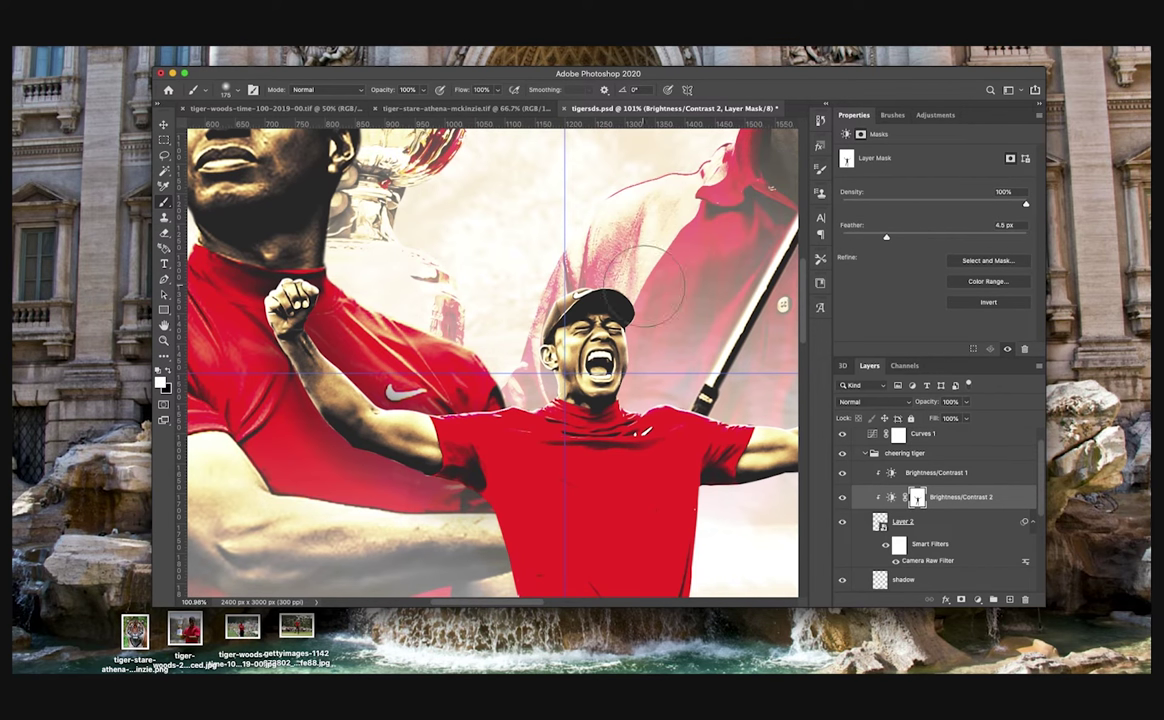
scroll(644, 286, "down", 5)
scroll(644, 286, "up", 3)
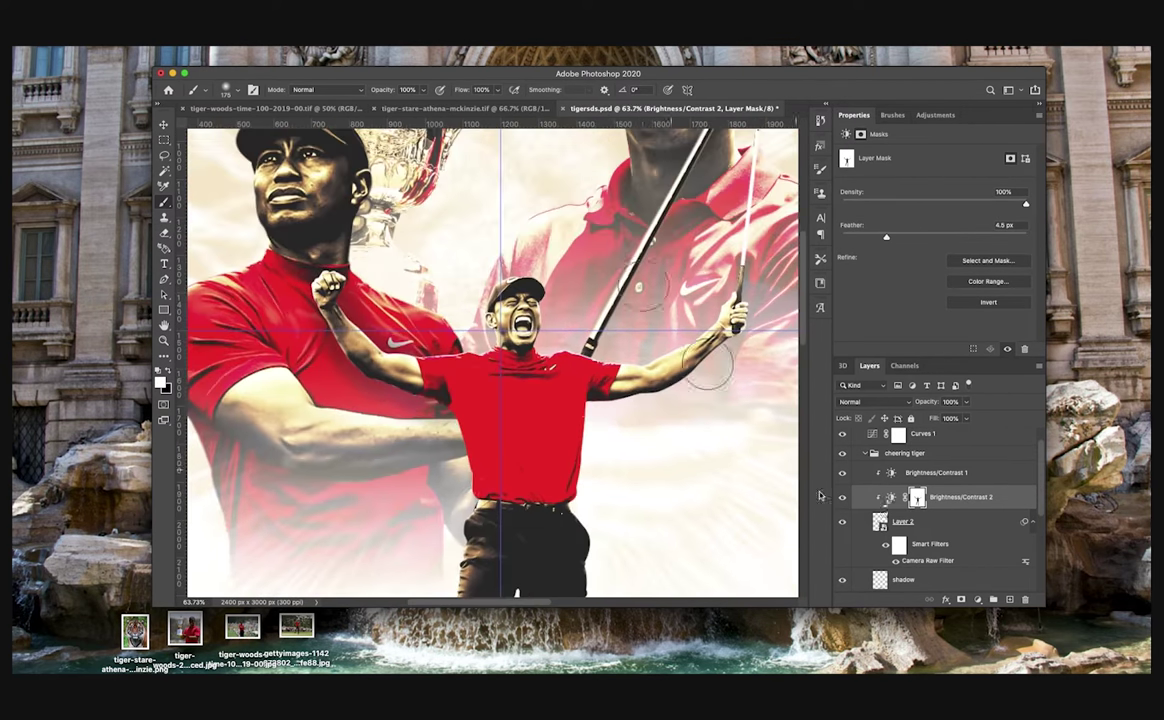
left_click(918, 499, "super")
left_click(262, 39)
mouse_move(275, 210)
left_click(437, 248)
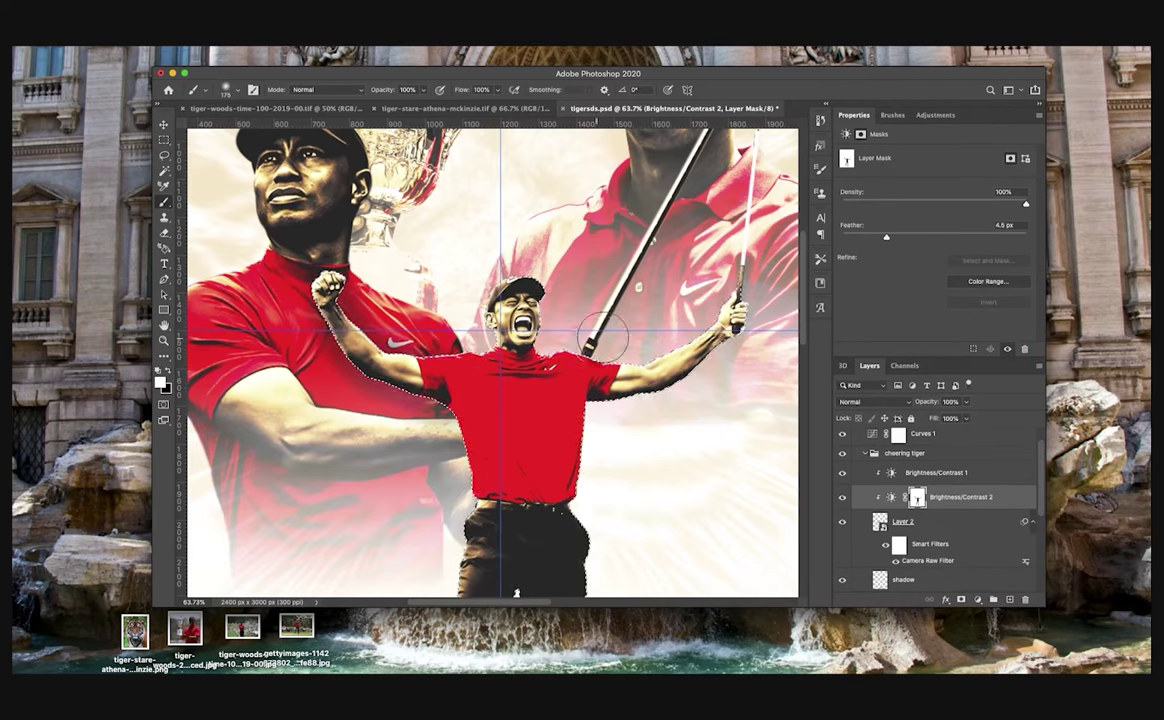
scroll(659, 375, "up", 5)
key("super+d")
Step: Compare the cheering figure with and without the Brightness/Contrast 2 adjustment
scroll(740, 350, "right", 4)
left_click(841, 497)
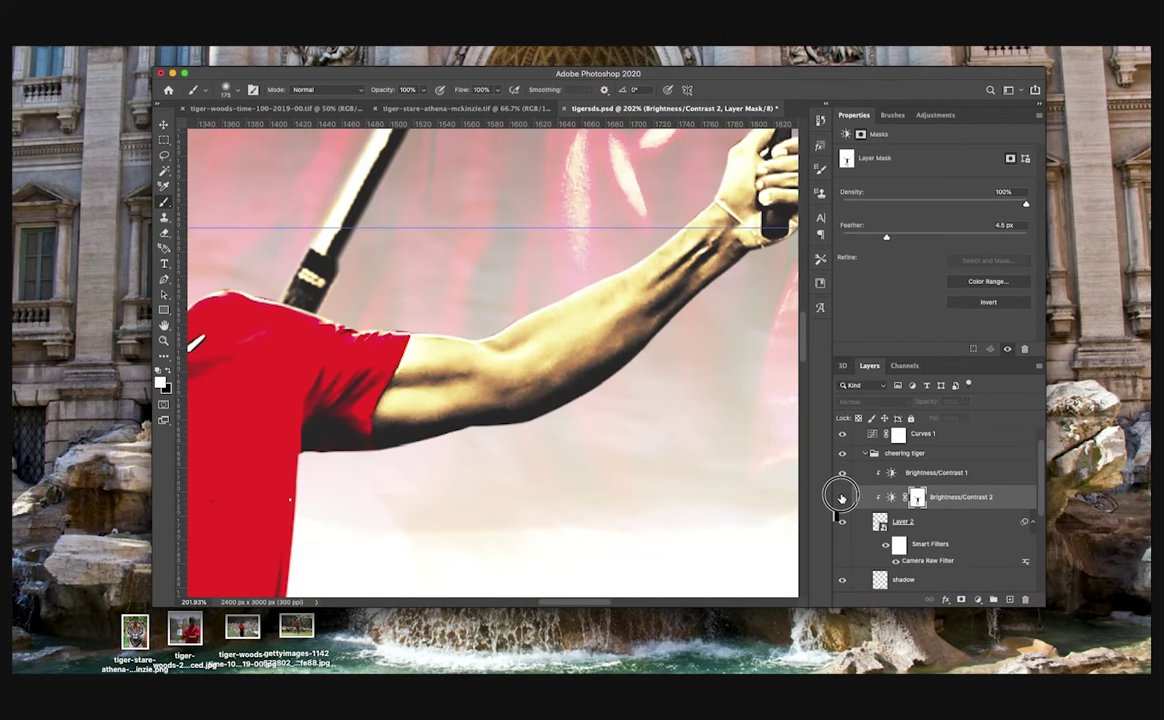
key("super+0")
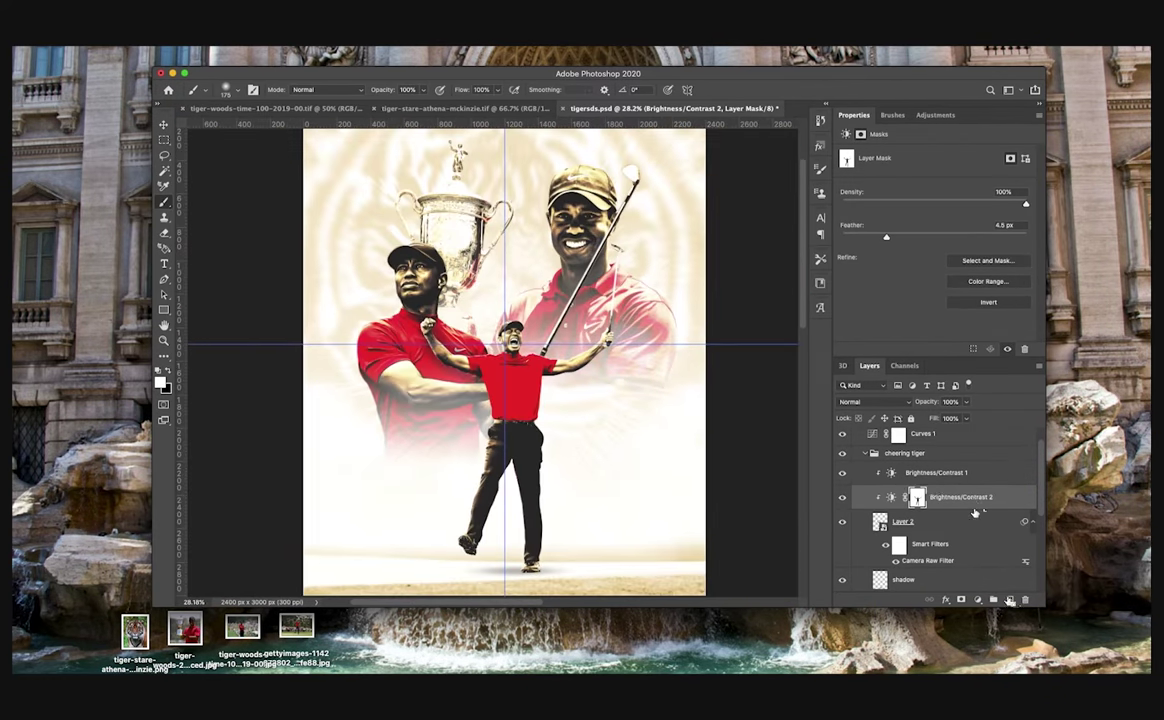
Step: Add a new layer clipped above the Brightness/Contrast 2 adjustment and set the foreground color to white
left_click(1009, 600)
left_click(160, 382)
left_click(676, 473)
Step: Shrink the brush to a fine tip for painting highlights along the cheering figure's edges
scroll(537, 436, "up", 5)
key("bracketleft")
key("bracketleft")
key("bracketleft")
key("bracketleft")
key("bracketleft")
key("bracketleft")
key("bracketleft")
key("bracketleft")
key("bracketleft")
key("bracketleft")
key("bracketleft")
key("bracketleft")
key("bracketleft")
Step: Try painting a white highlight along the underside of the cheering figure's arm that holds the club
scroll(553, 312, "up", 4)
scroll(720, 180, "up", 5)
left_click_drag(755, 251, 715, 283)
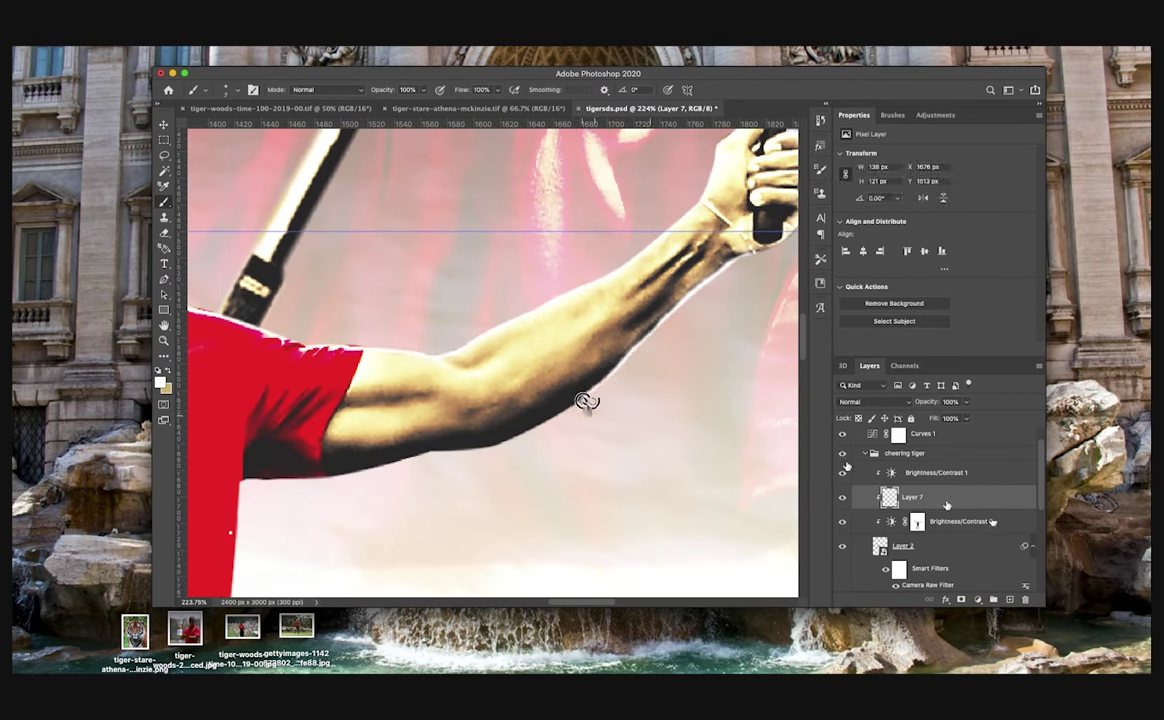
key("super+z")
Step: Paint a thin tan highlight along the underside of the cheering figure's club-holding arm and sleeve
key("x")
scroll(587, 401, "right", 2)
scroll(670, 285, "left", 3)
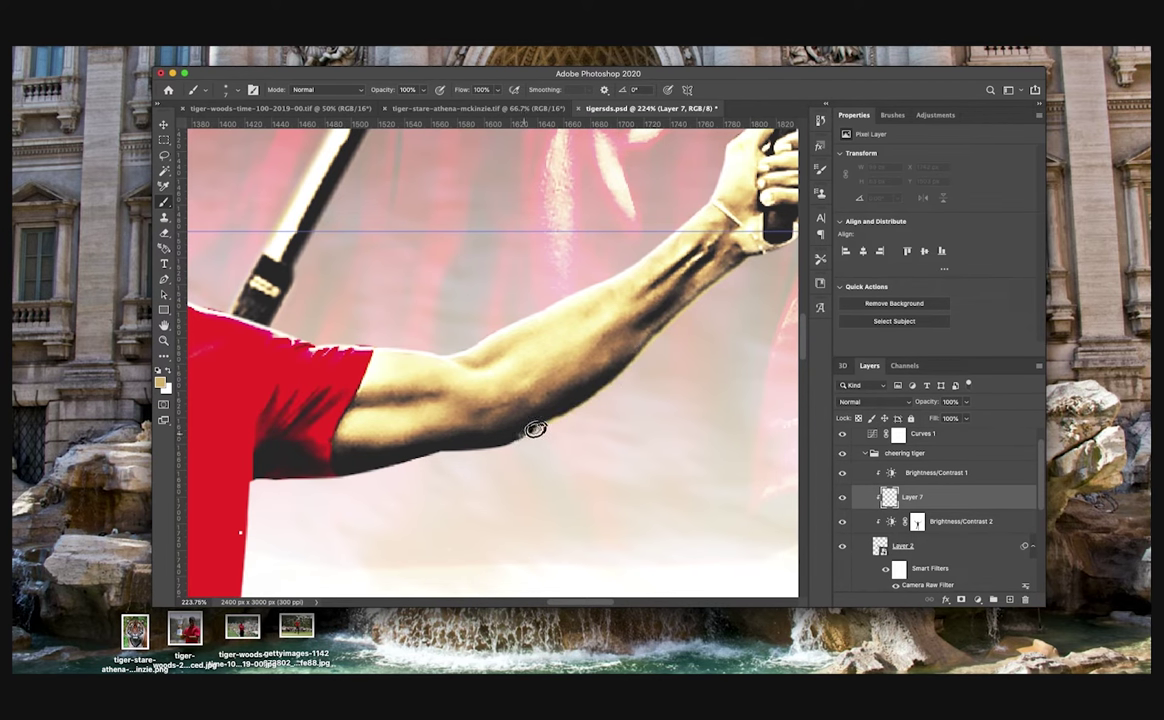
key("super+z")
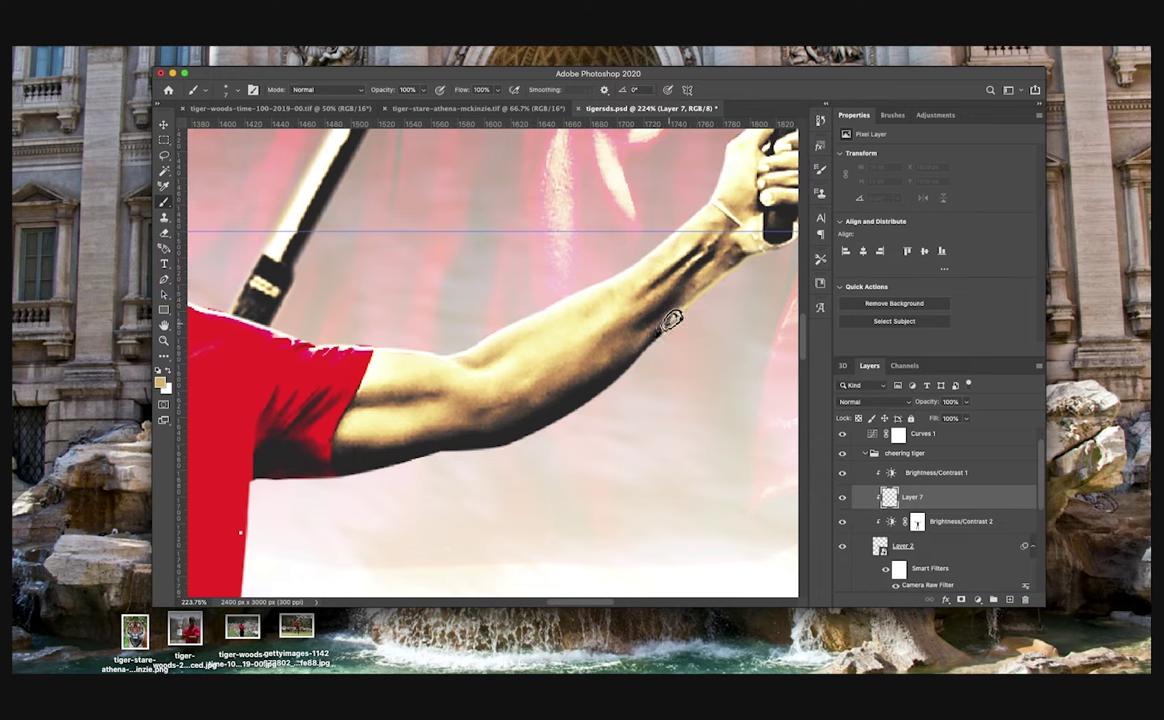
scroll(611, 386, "down", 3)
scroll(611, 386, "left", 2)
scroll(640, 316, "left", 2)
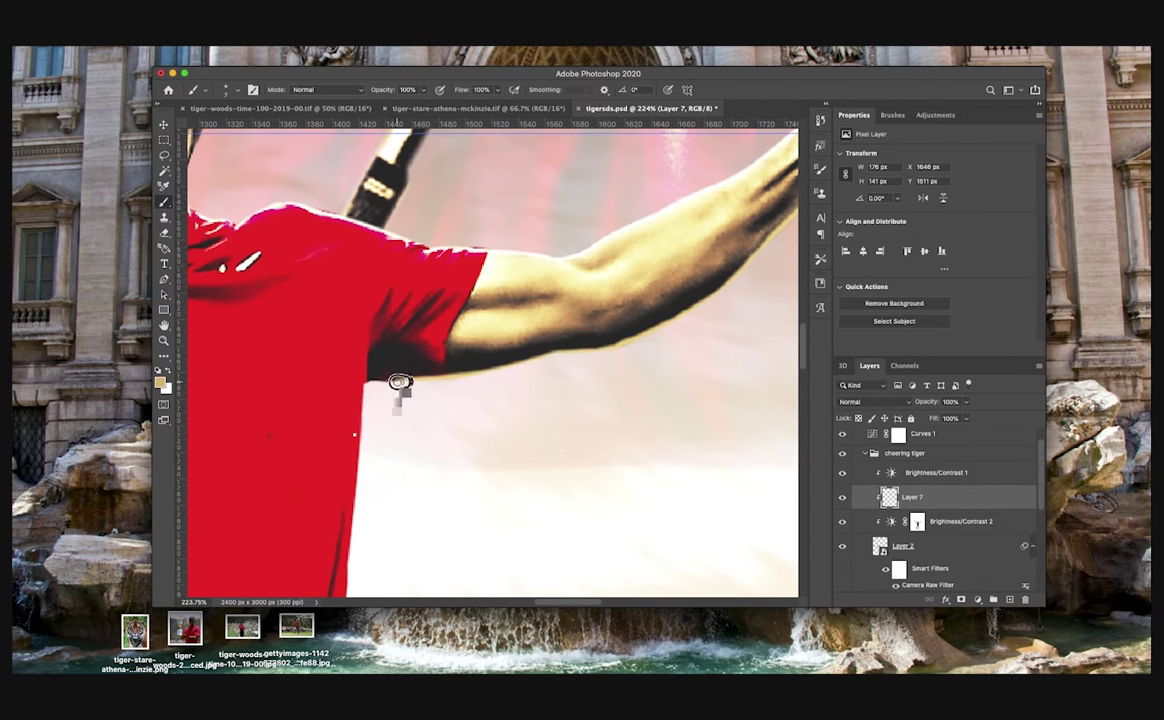
Step: Continue the tan highlight around the edge of the hand gripping the club
scroll(400, 382, "right", 5)
scroll(572, 327, "up", 3)
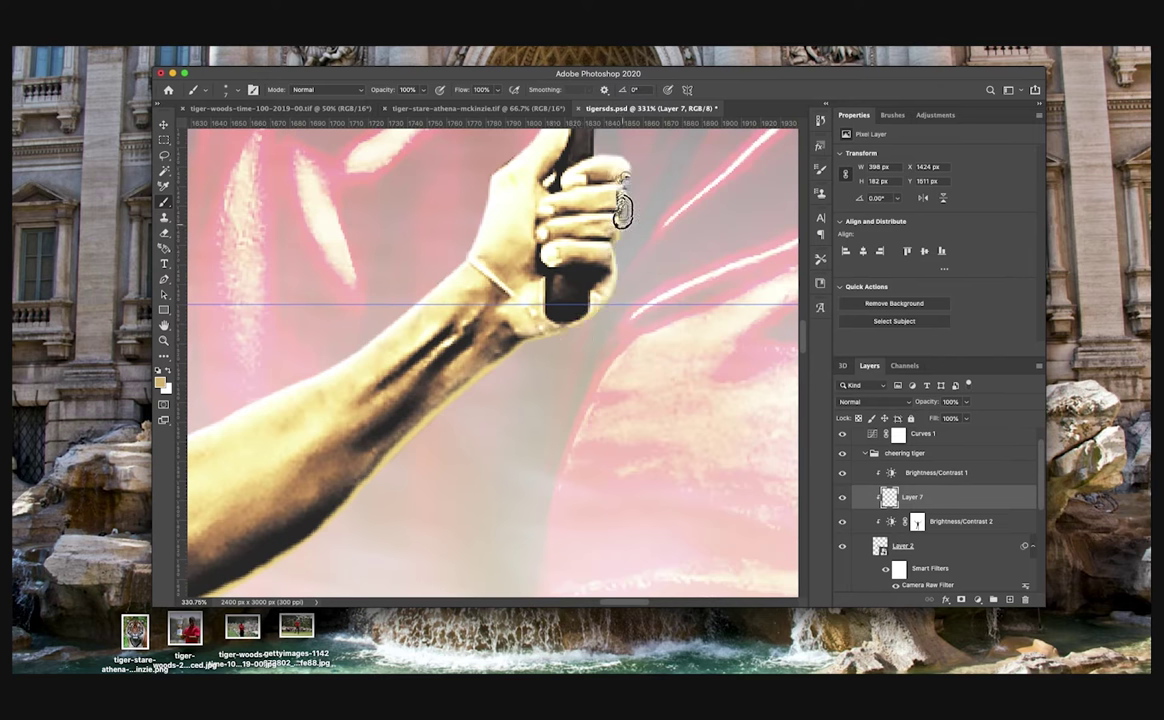
scroll(622, 210, "down", 6)
Step: Try the Lighten blend mode on the highlight layer and settle on Screen
left_click(870, 401)
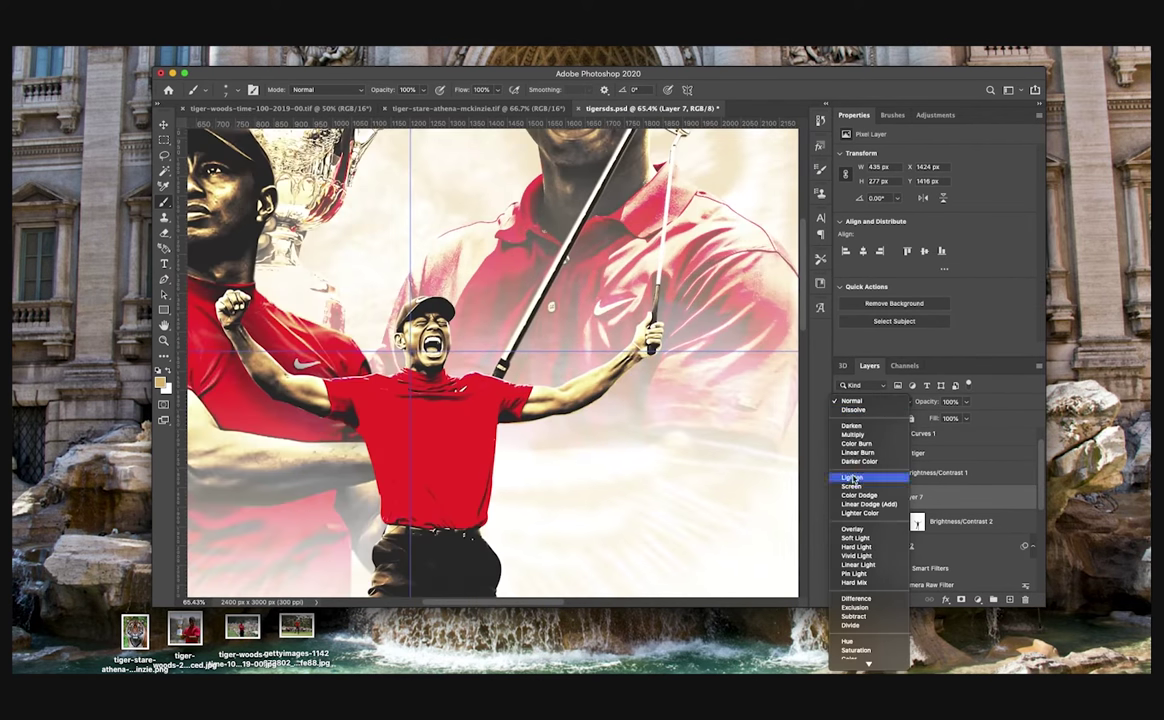
left_click(854, 478)
scroll(612, 390, "up", 5)
left_click(860, 402)
left_click(858, 409)
Step: Paint the tan highlight down the cheering figure's shirt edge and hip on the club-arm side
scroll(519, 344, "left", 3)
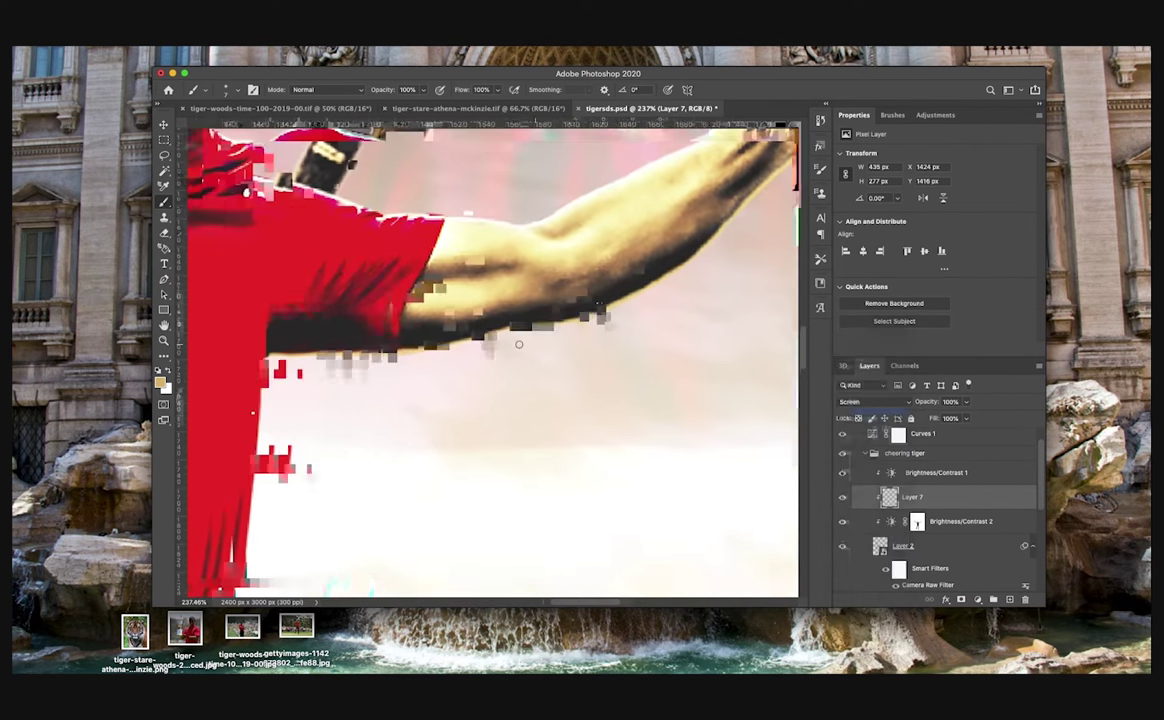
scroll(519, 344, "left", 3)
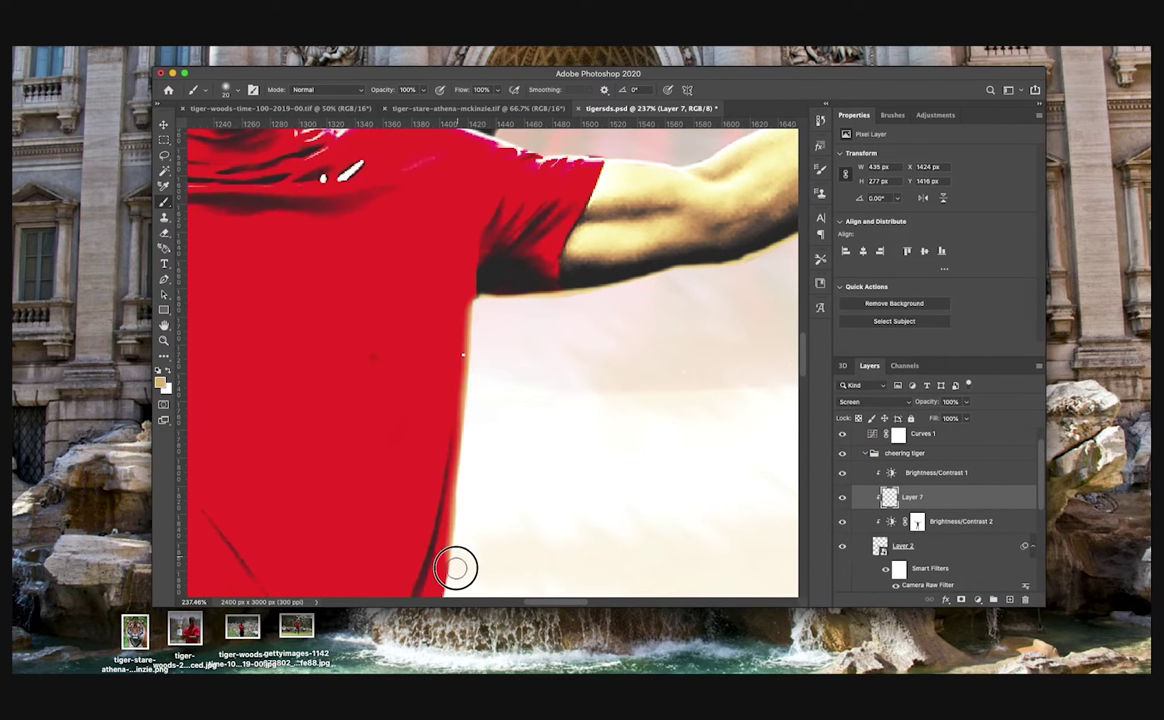
scroll(457, 500, "down", 5)
scroll(446, 360, "down", 2)
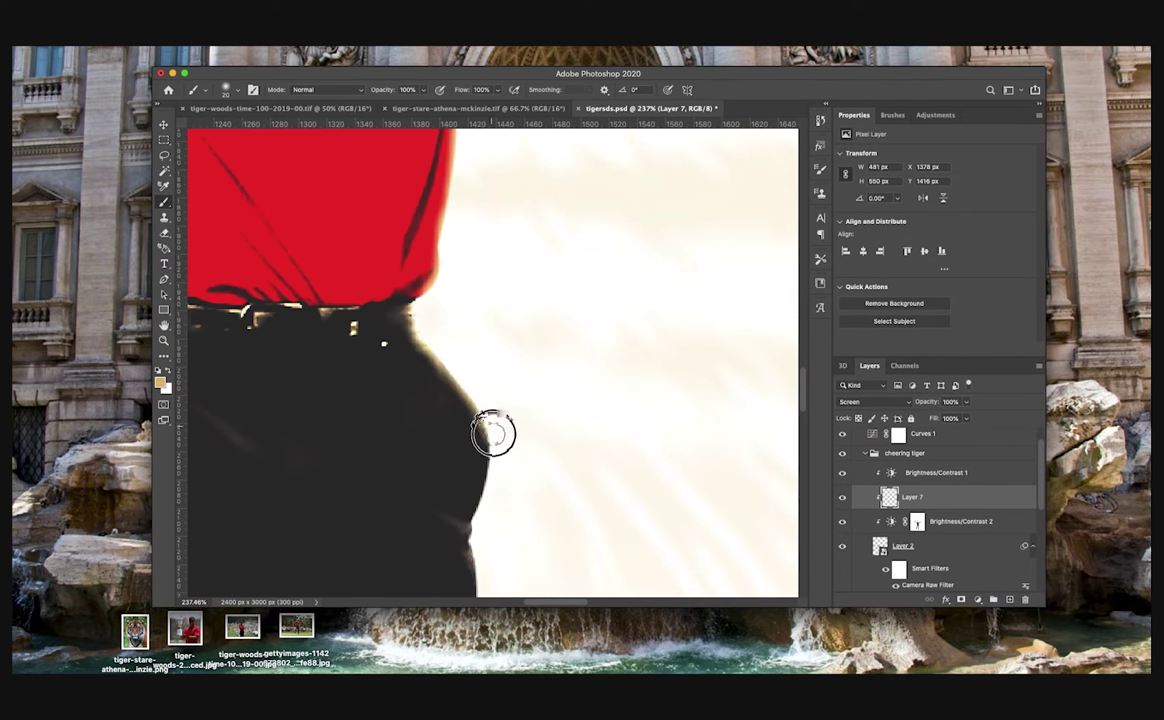
Step: Continue the tan highlight along the outer edge of the cheering figure's standing leg, down to the trouser hem
scroll(485, 450, "down", 6)
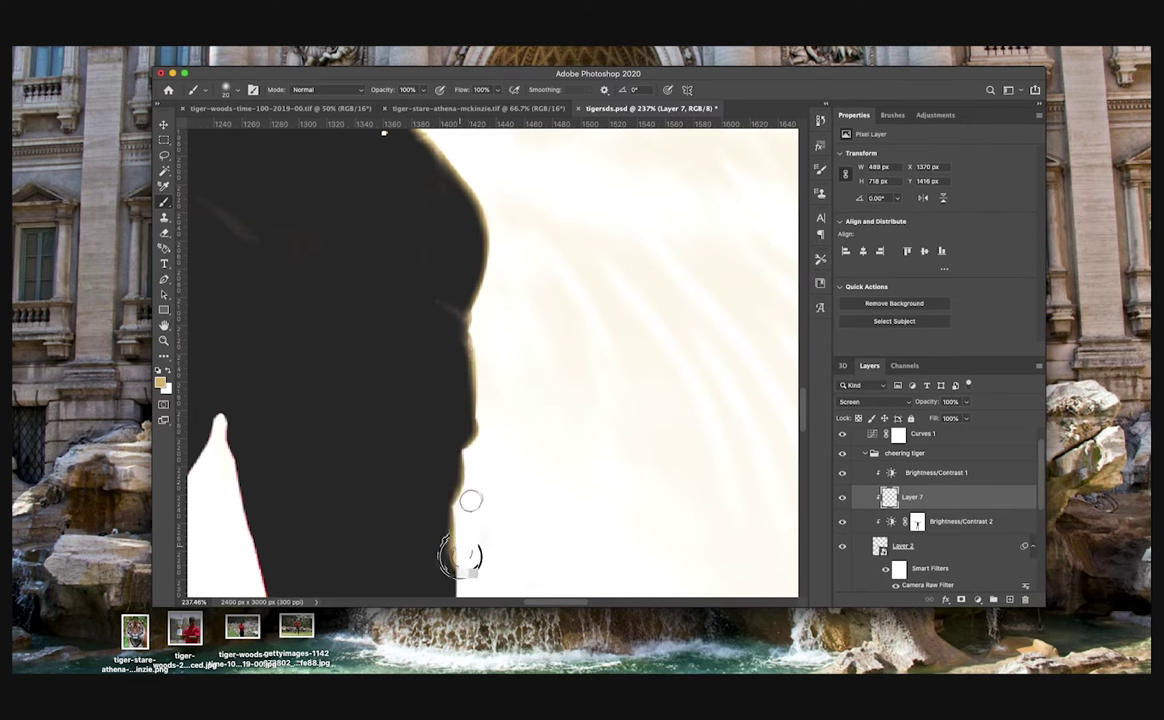
scroll(460, 553, "down", 5)
scroll(460, 553, "left", 2)
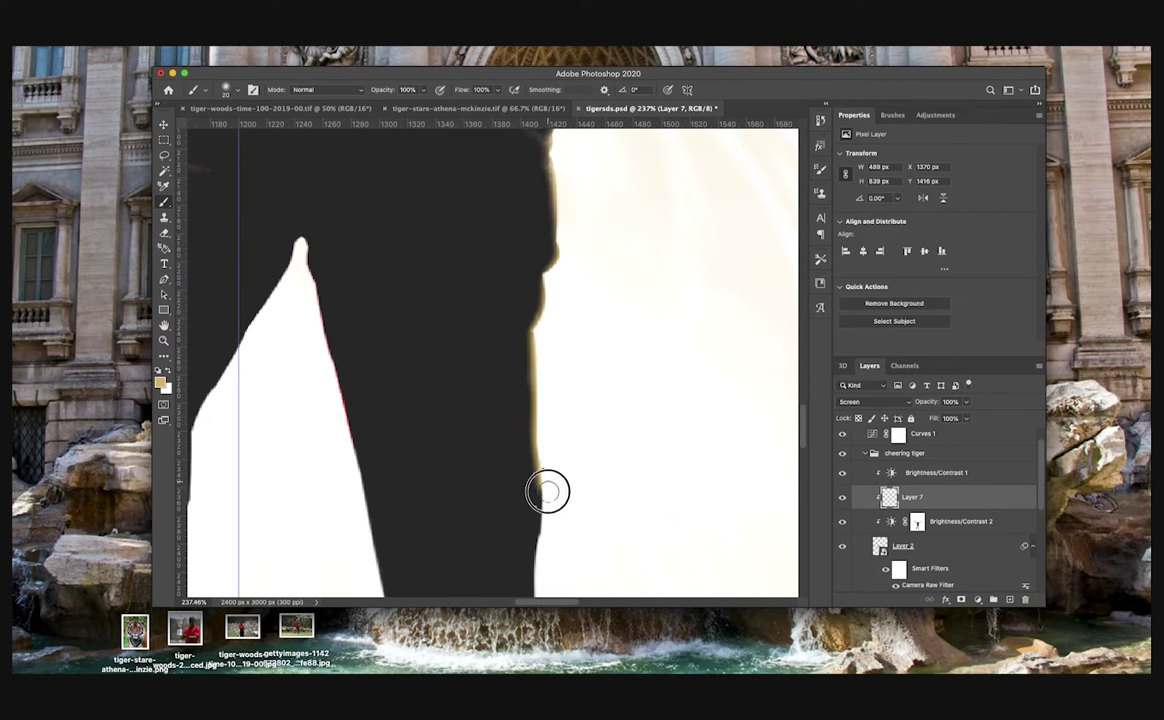
scroll(543, 437, "down", 6)
scroll(543, 403, "down", 8)
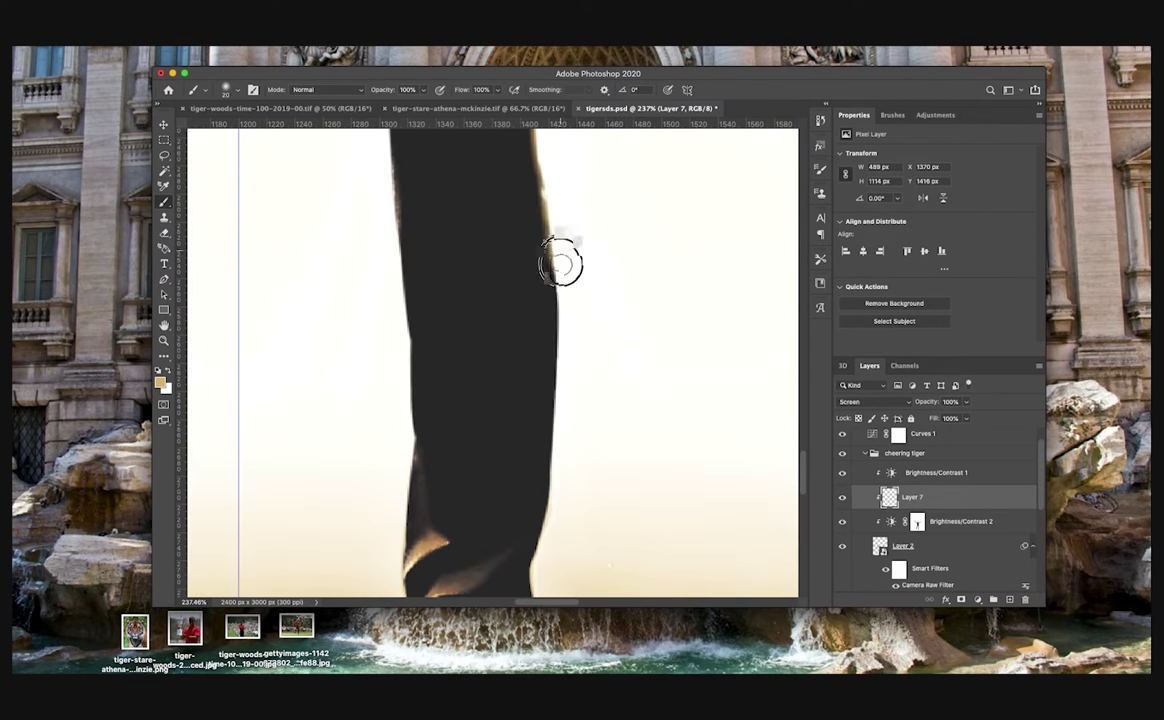
left_click_drag(566, 382, 555, 516)
scroll(564, 427, "down", 5)
scroll(564, 427, "left", 2)
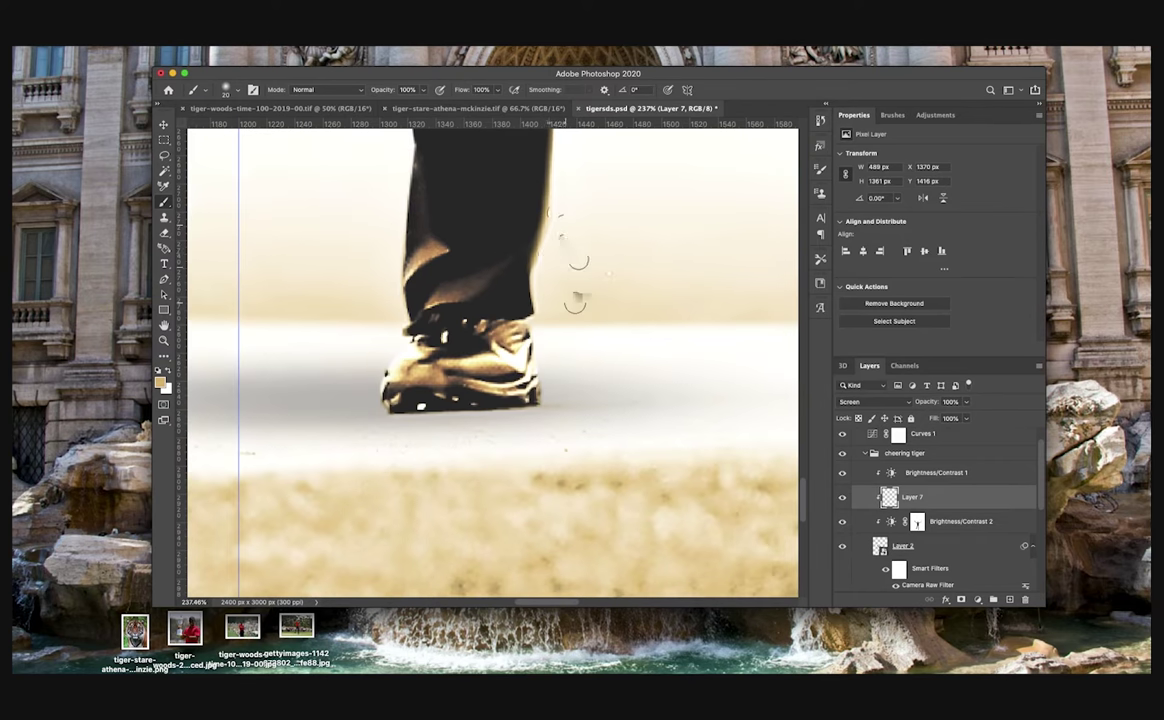
Step: Paint the tan highlight along the inner edges of both of the cheering figure's trouser legs
scroll(505, 420, "up", 6)
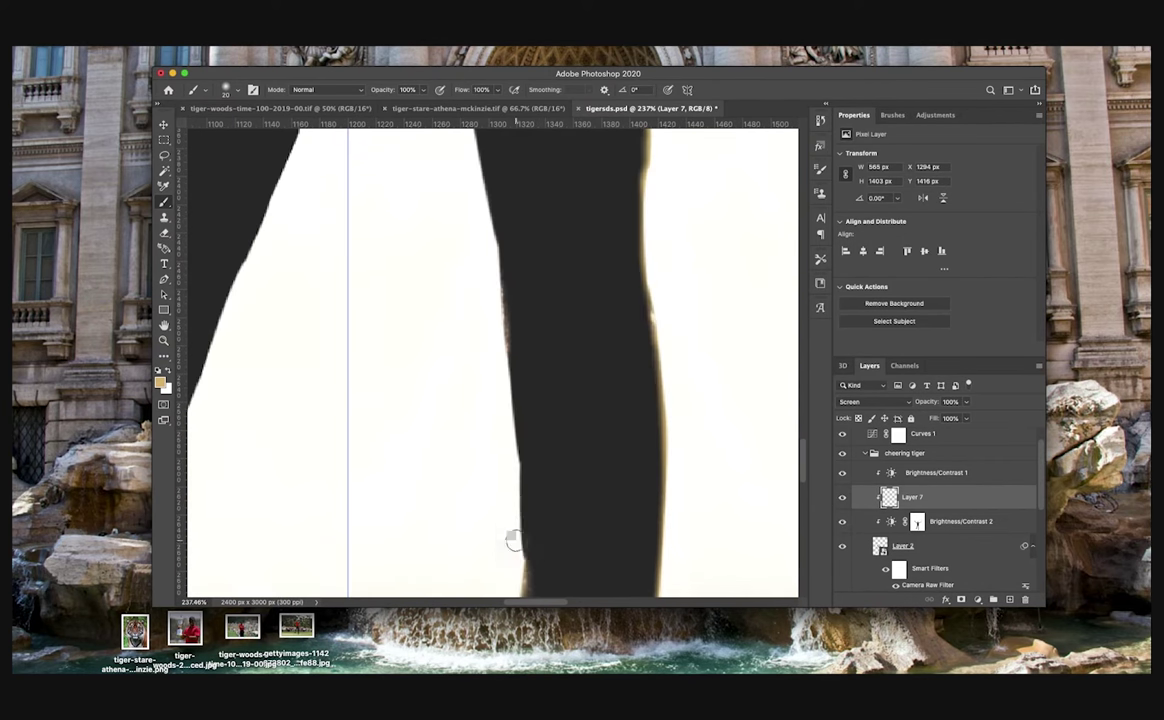
scroll(482, 337, "up", 5)
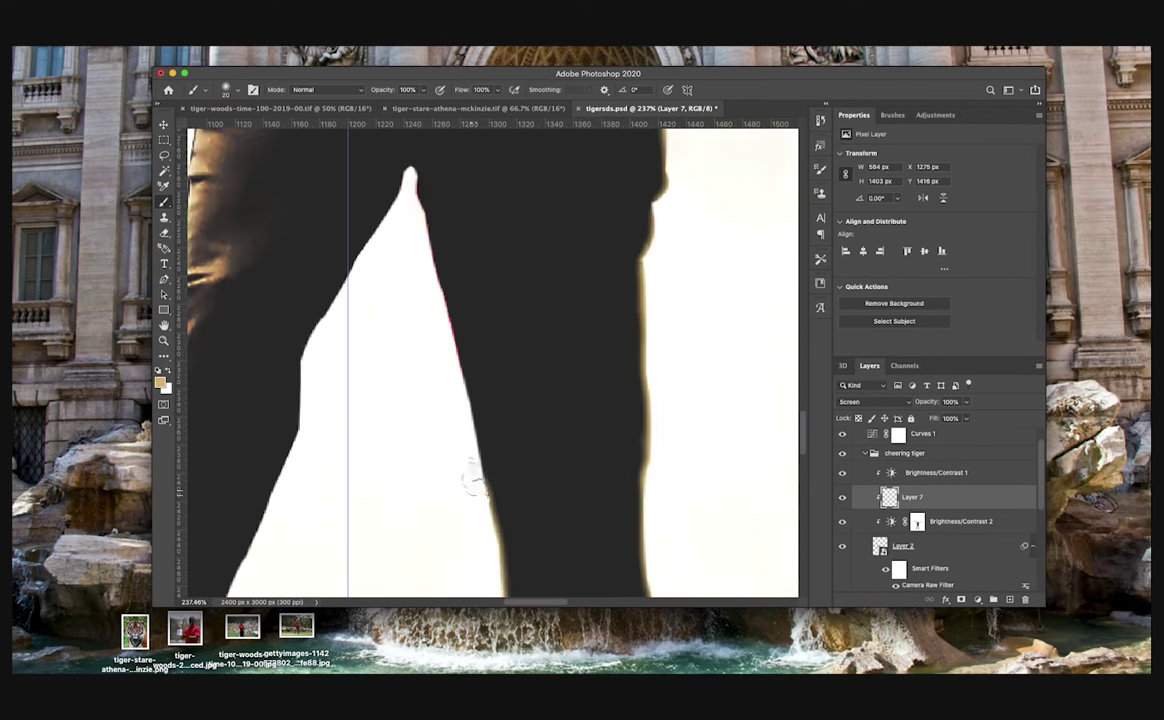
scroll(403, 239, "left", 3)
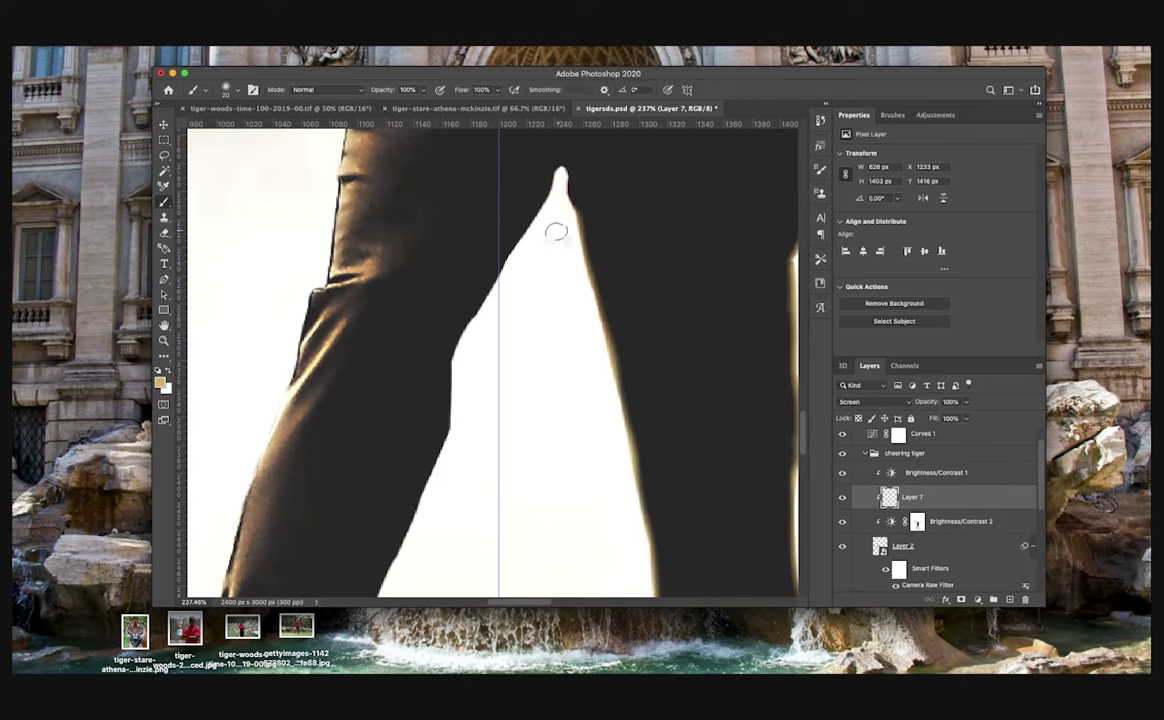
scroll(462, 372, "down", 3)
scroll(510, 330, "left", 2)
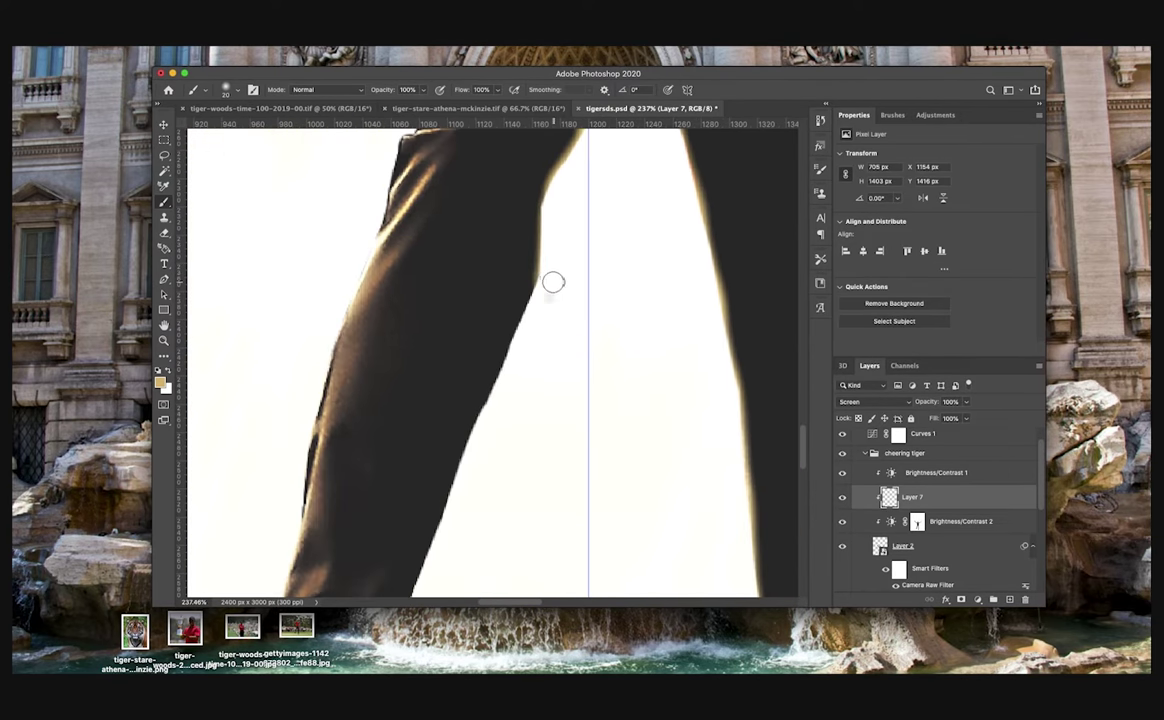
scroll(466, 476, "down", 3)
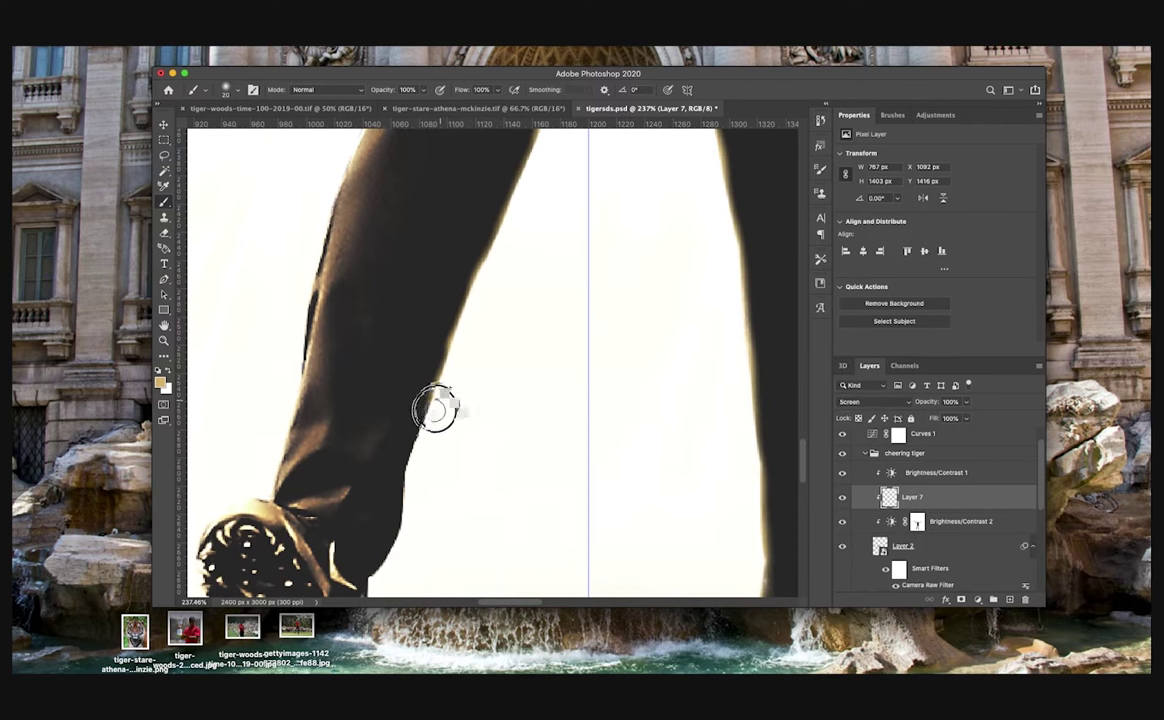
scroll(410, 510, "down", 5)
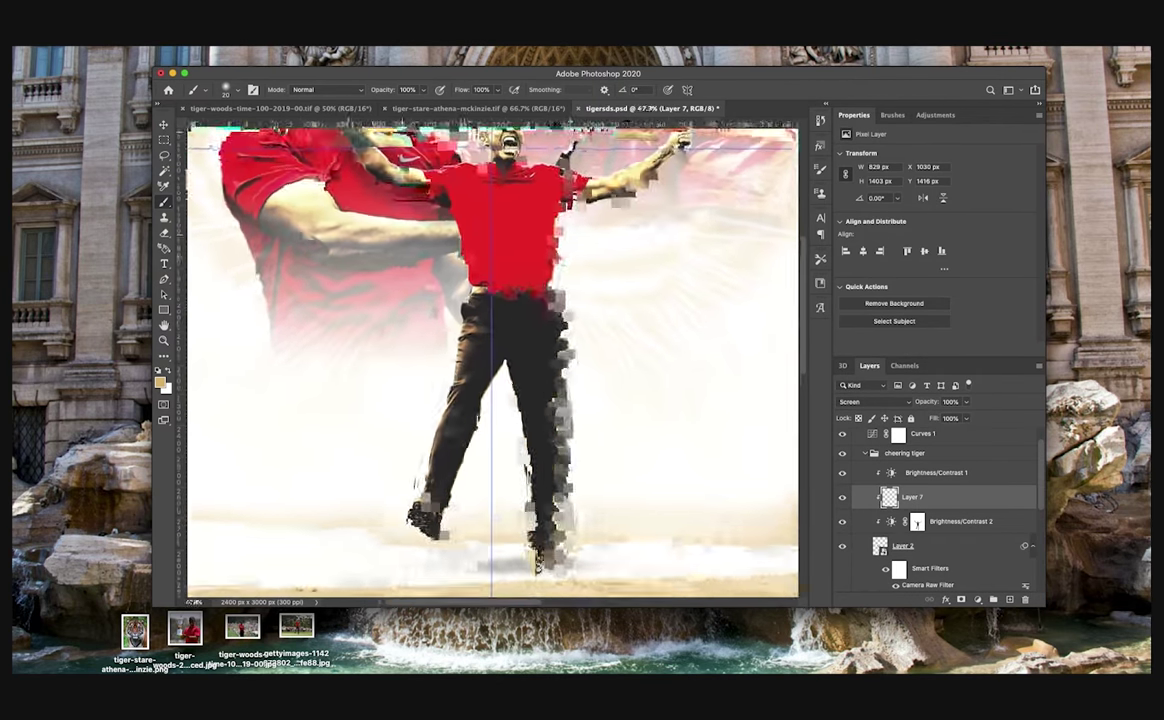
Step: Highlight the outer edge of the cheering figure's raised-foot leg, continuing up past the hip to the shirt
scroll(429, 403, "up", 4)
scroll(502, 476, "up", 5)
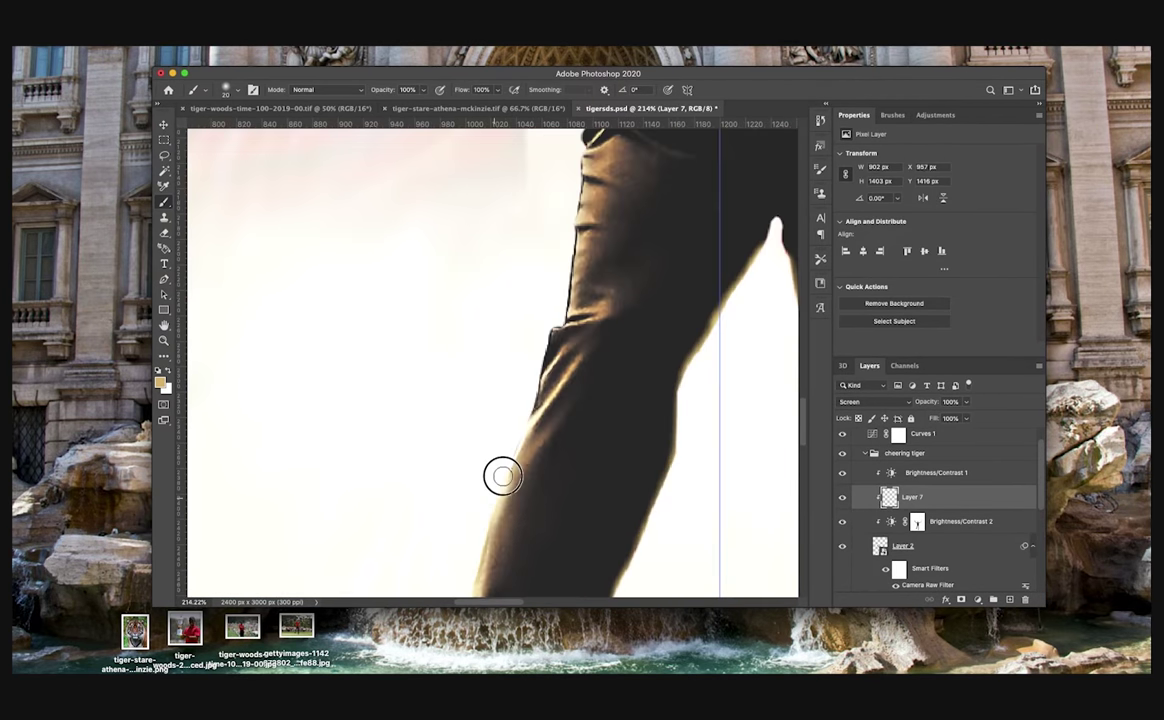
scroll(546, 342, "up", 2)
scroll(581, 404, "up", 3)
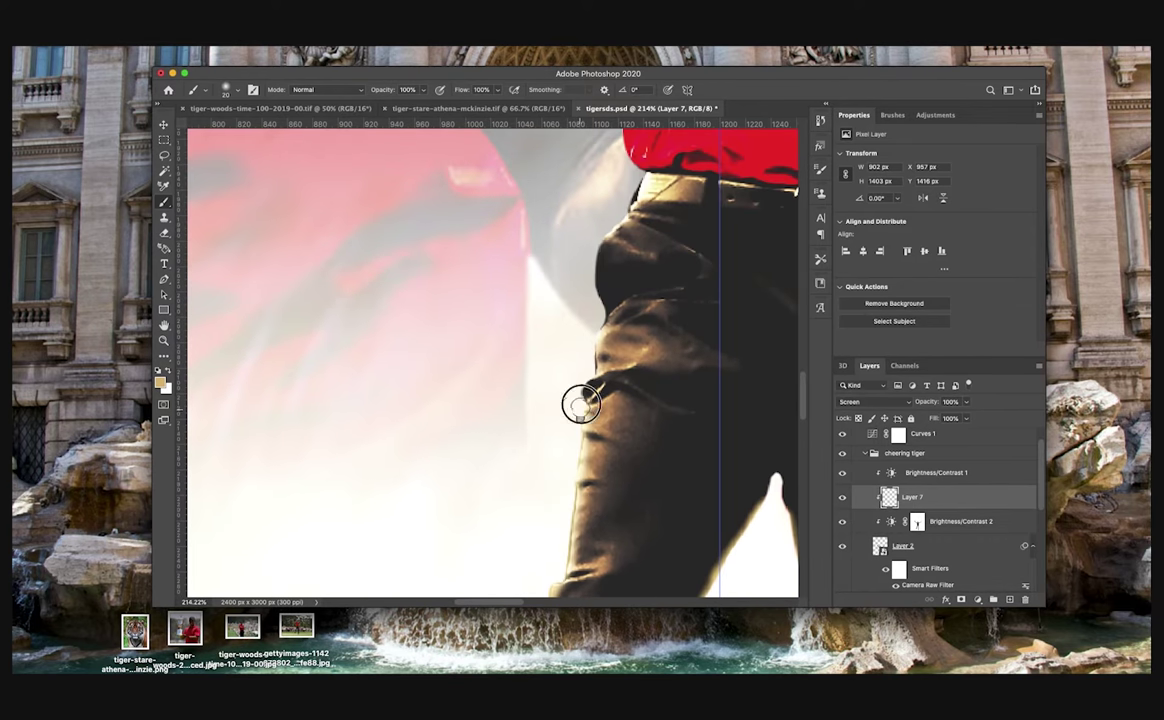
scroll(622, 203, "up", 3)
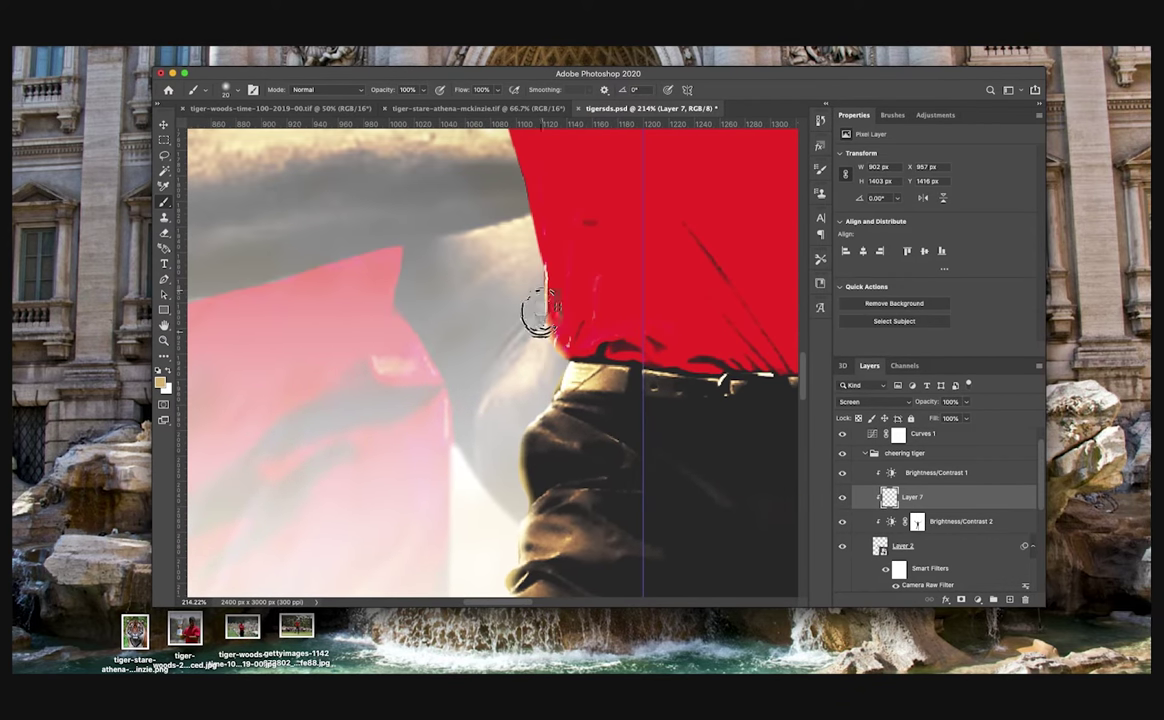
scroll(540, 313, "up", 3)
Step: Paint the tan highlight along the underside of the cheering figure's raised-fist arm and around the fist
scroll(514, 336, "down", 5)
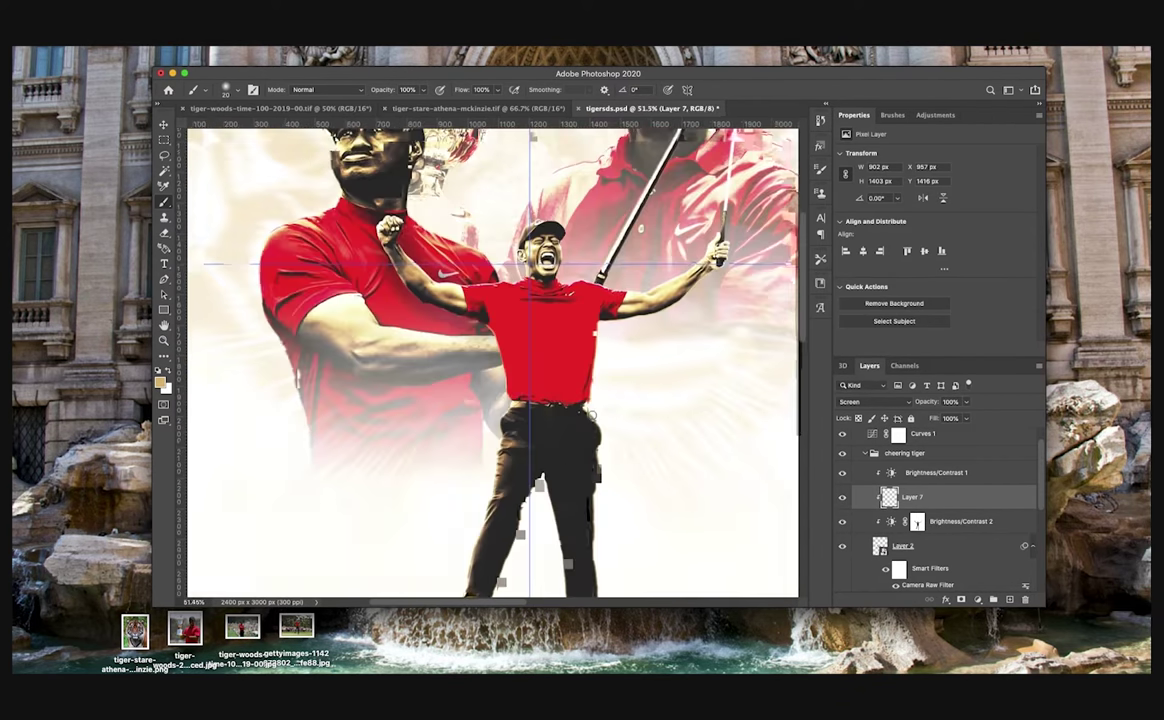
scroll(560, 380, "up", 2)
scroll(594, 411, "up", 5)
scroll(612, 427, "left", 5)
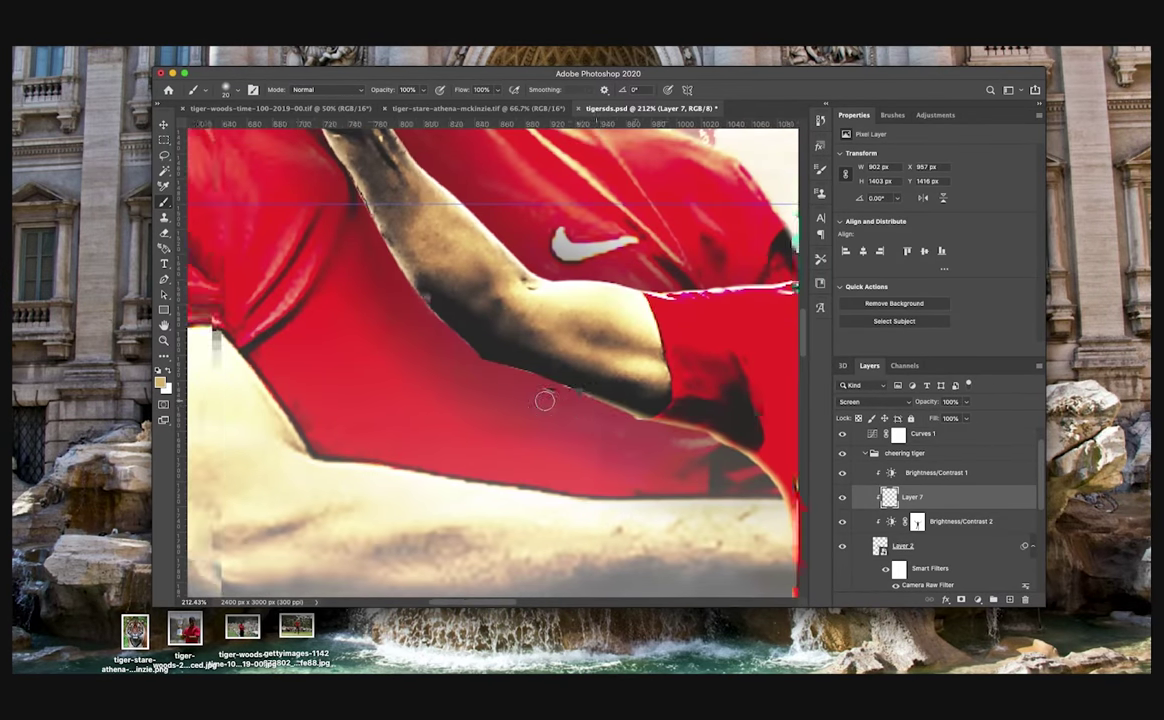
left_click_drag(637, 402, 628, 497)
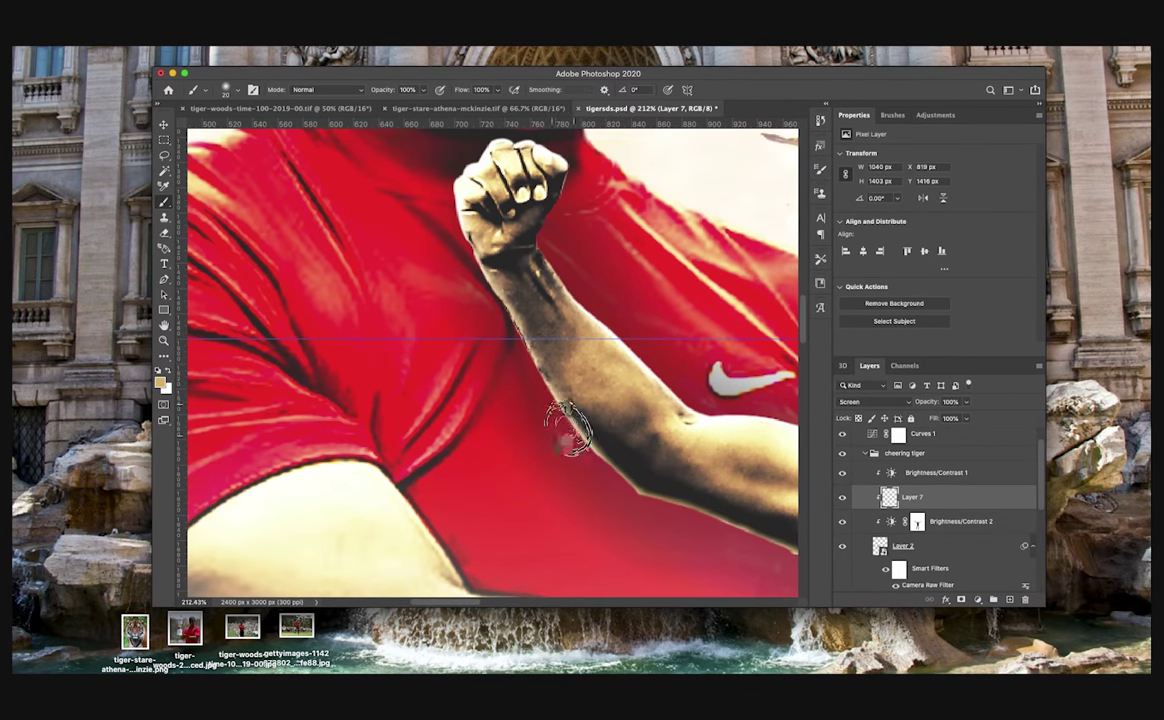
scroll(485, 293, "up", 5)
scroll(455, 363, "down", 2)
scroll(455, 363, "right", 2)
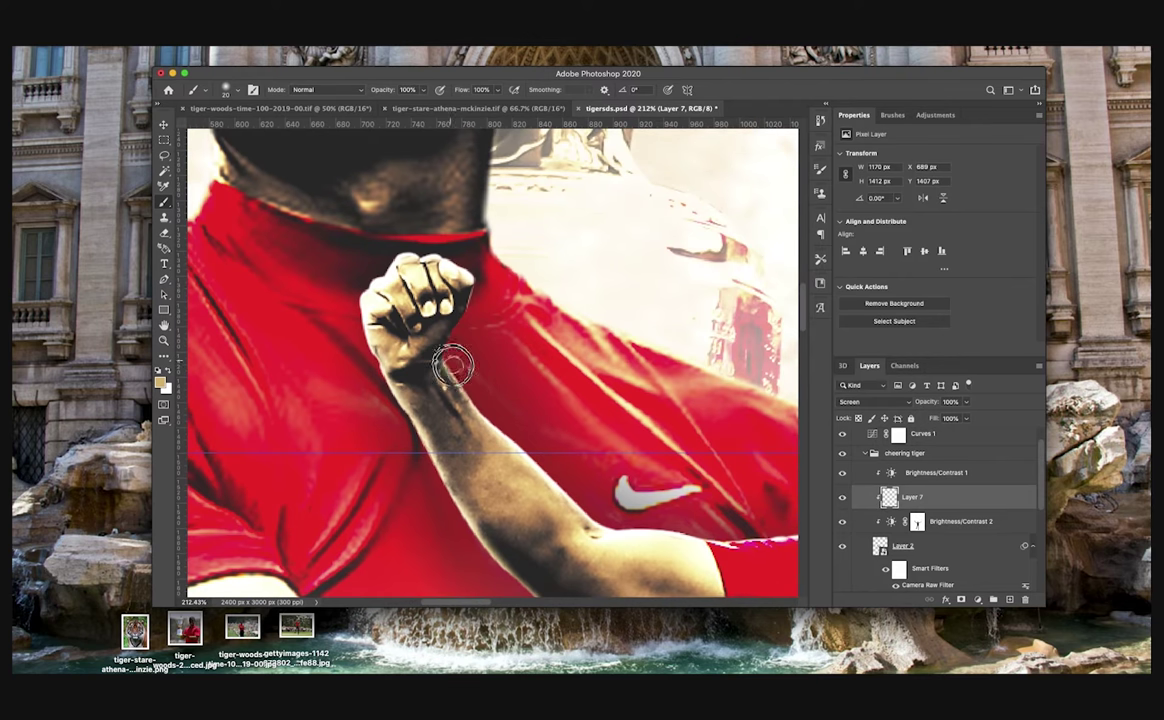
Step: Add tan highlights around the cheering figure's cap and along the shoulders
scroll(672, 530, "right", 5)
scroll(663, 522, "down", 2)
left_click_drag(404, 430, 520, 420)
scroll(584, 353, "up", 3)
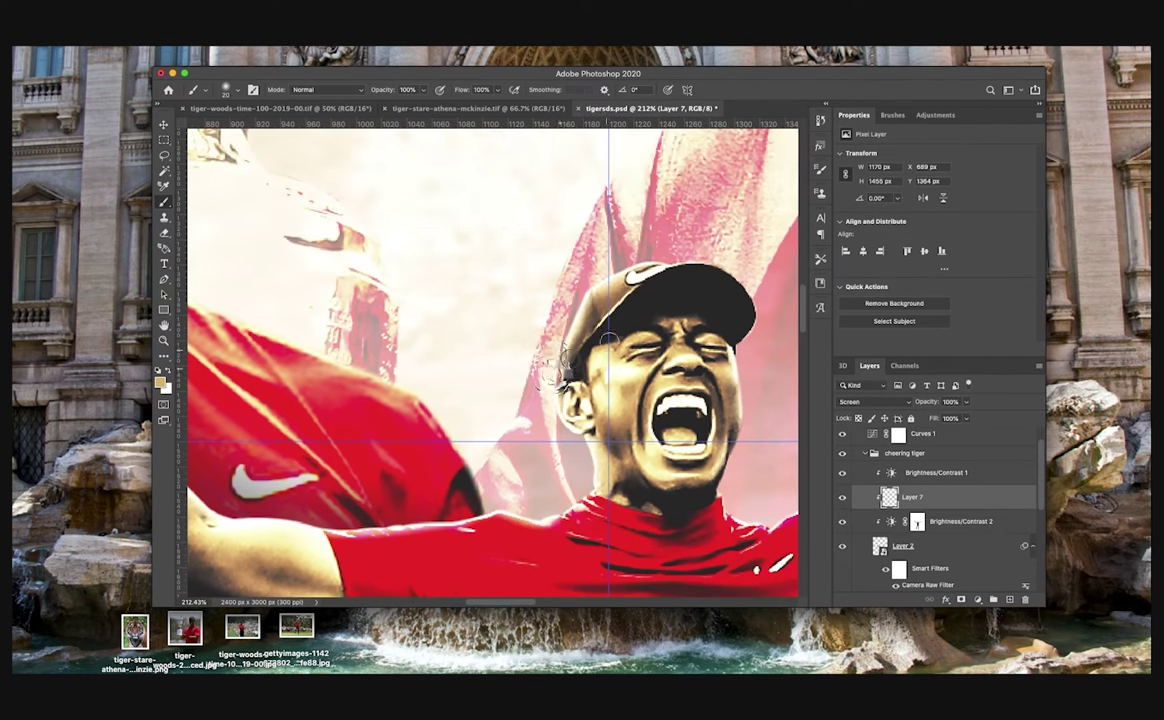
scroll(560, 372, "right", 3)
scroll(560, 372, "down", 2)
scroll(580, 430, "right", 4)
scroll(580, 430, "down", 1)
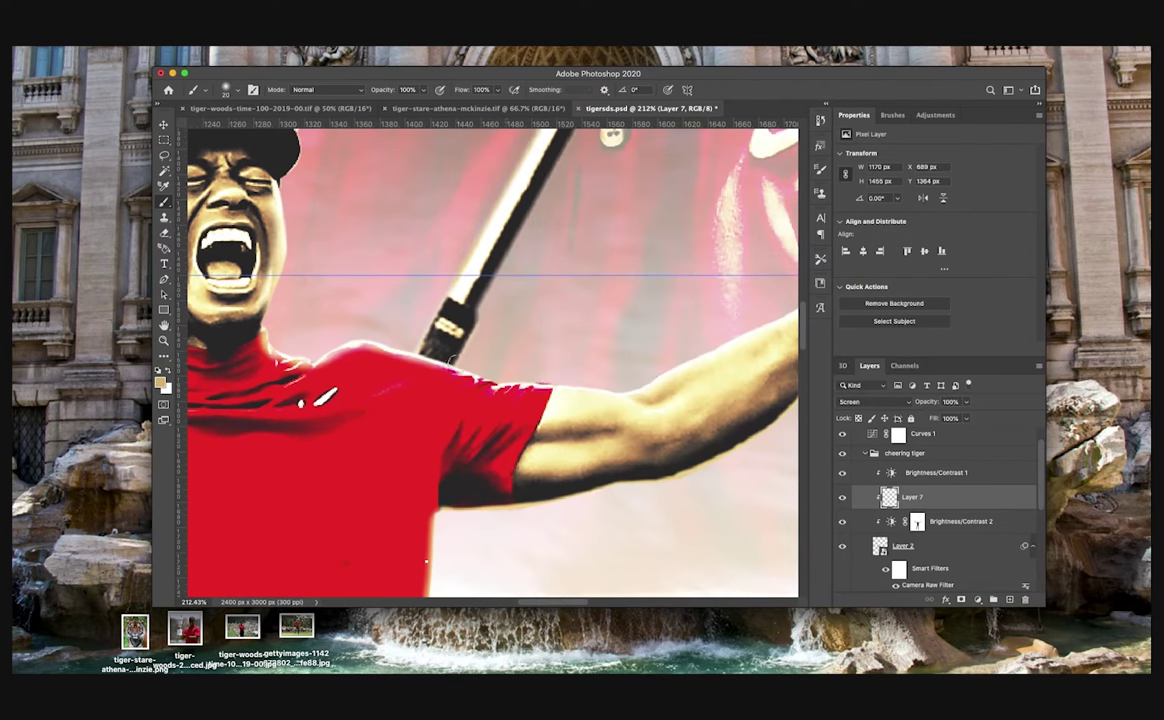
Step: Paint the tan highlight on the club-holding hand and along the club from its head to the grip
scroll(625, 386, "right", 4)
scroll(625, 386, "up", 2)
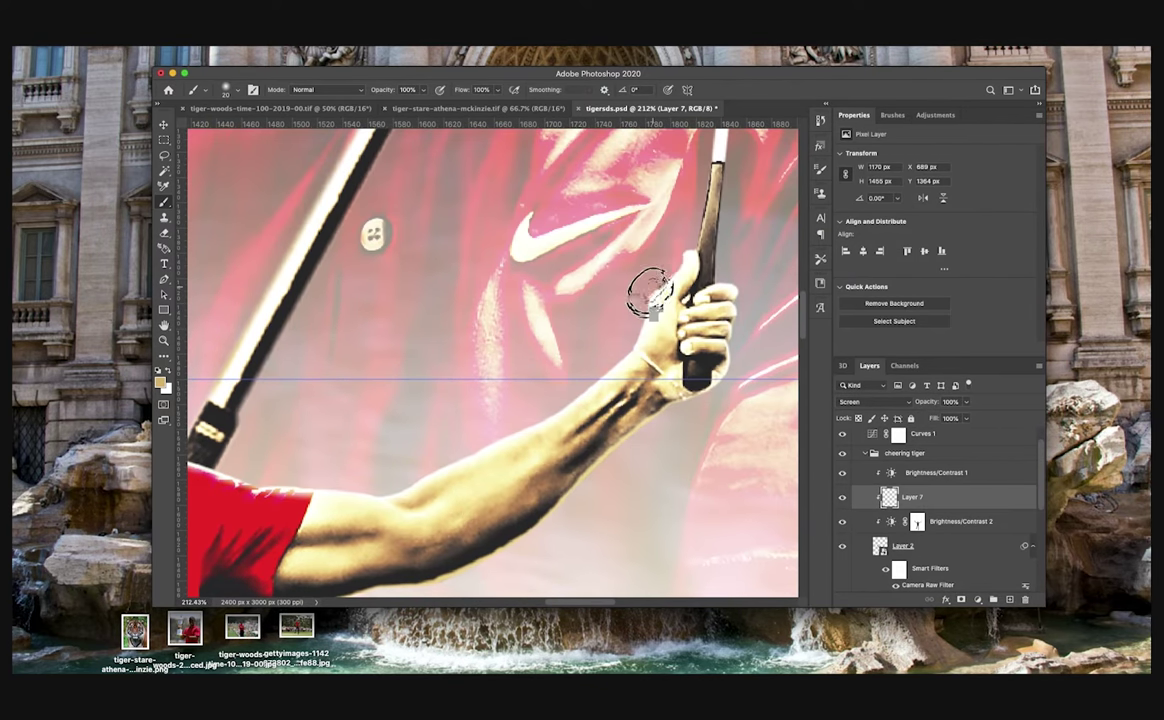
scroll(609, 372, "up", 10)
scroll(609, 372, "right", 3)
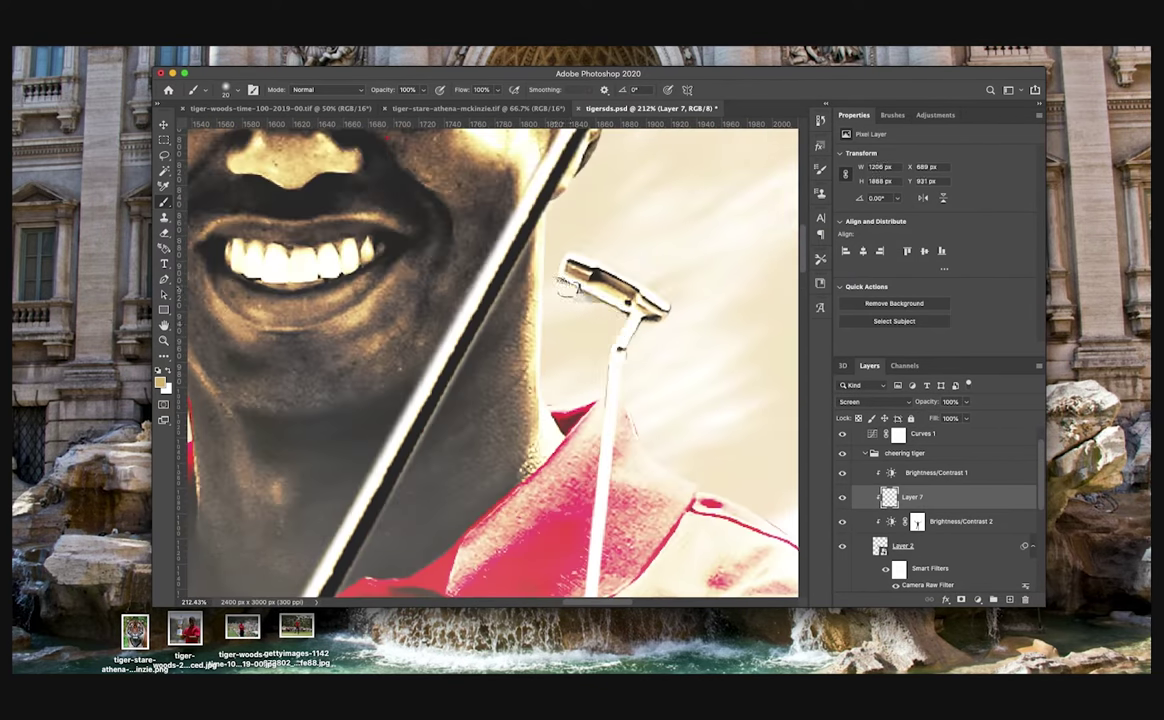
scroll(655, 325, "down", 10)
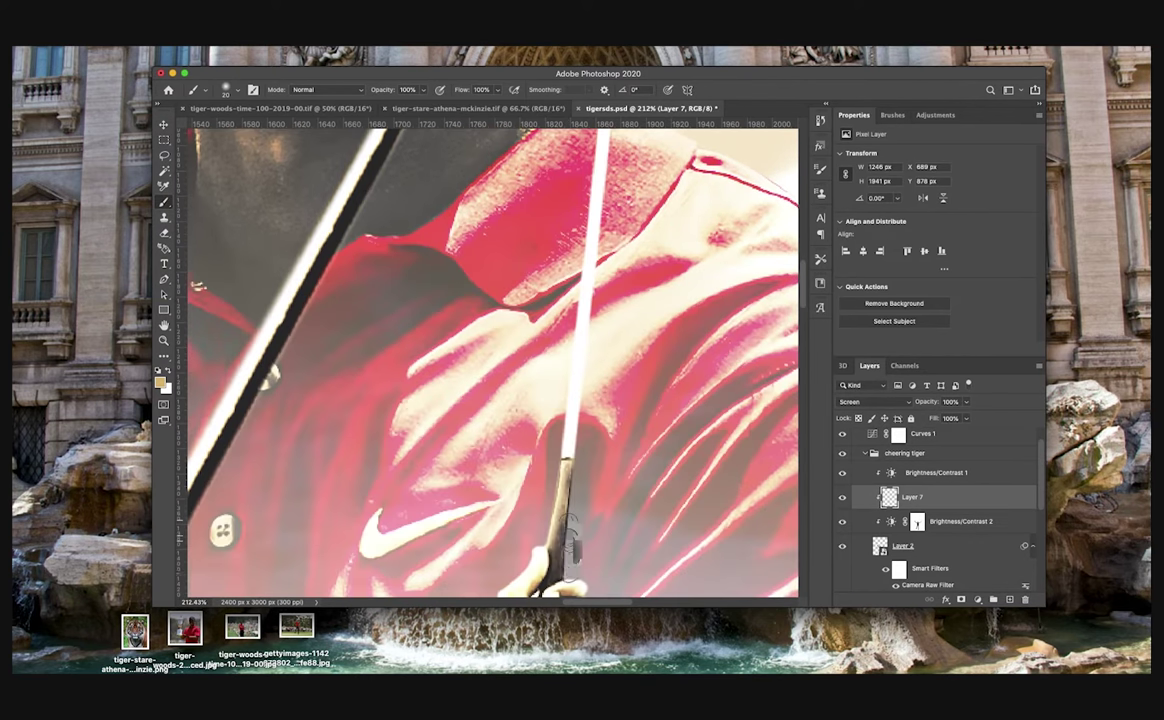
scroll(655, 325, "down", 5)
Step: Check the highlighted figure against the whole poster and save the document
scroll(446, 432, "down", 2)
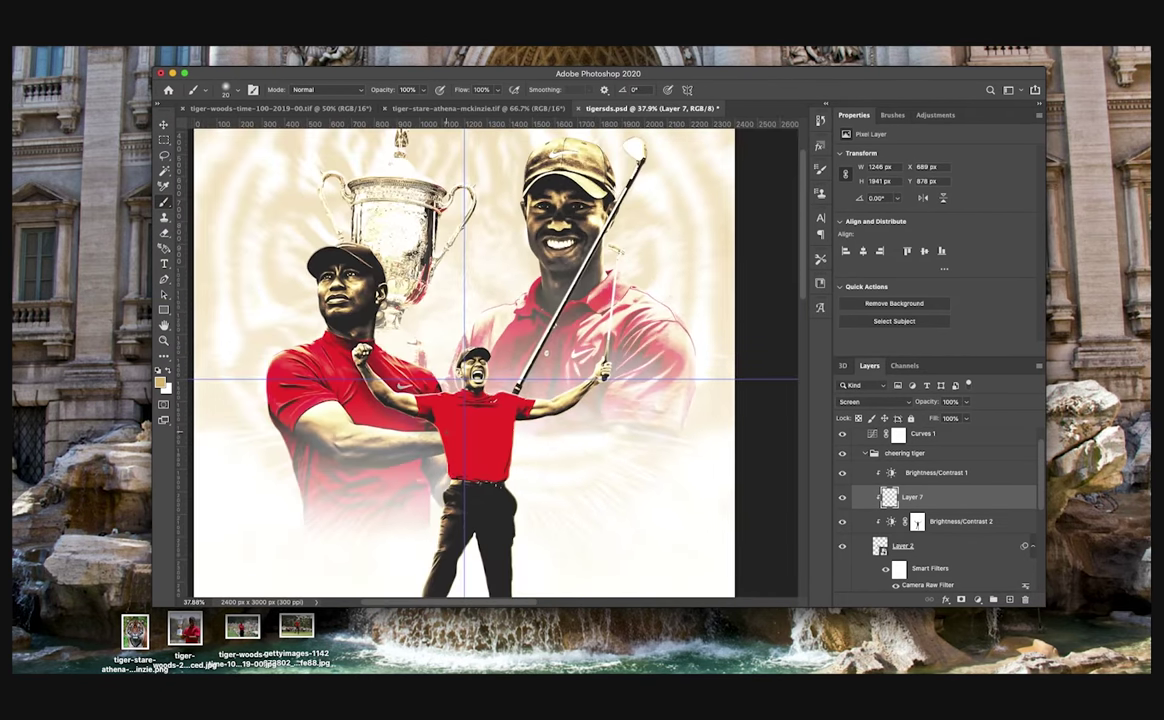
scroll(547, 353, "up", 2)
scroll(560, 390, "right", 2)
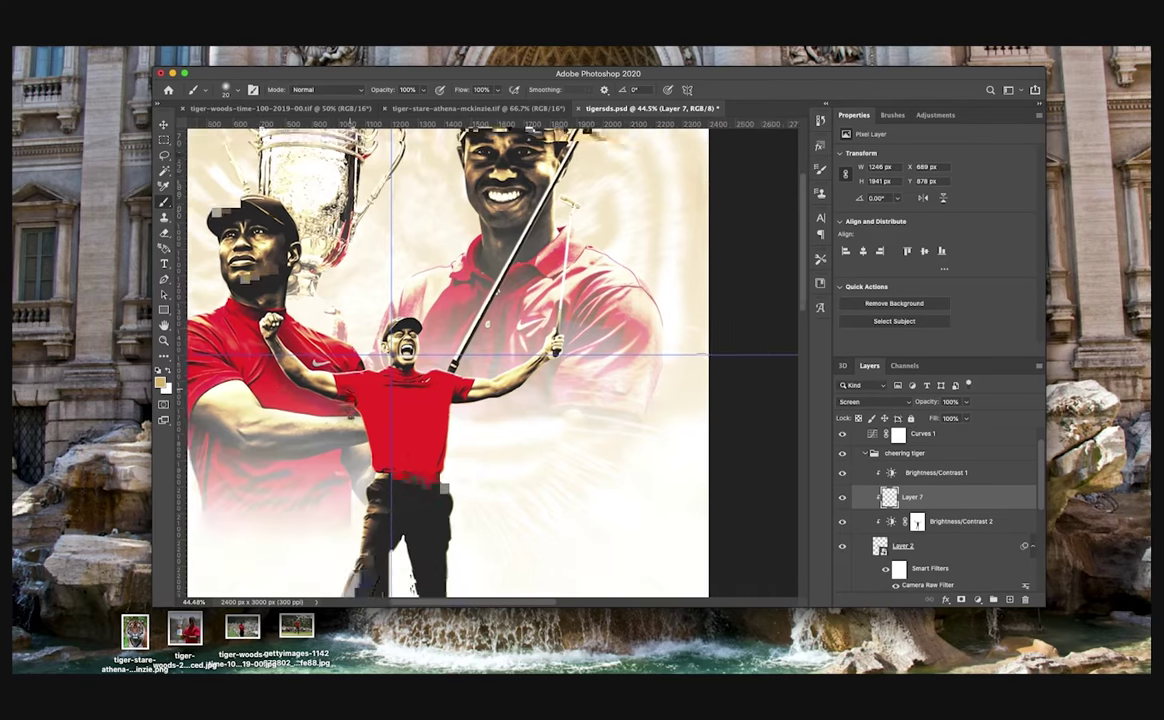
scroll(602, 478, "down", 4)
key("super+s")
Step: Convert the highlight layer to a smart object and apply a Radial Blur filter to it
right_click(980, 498)
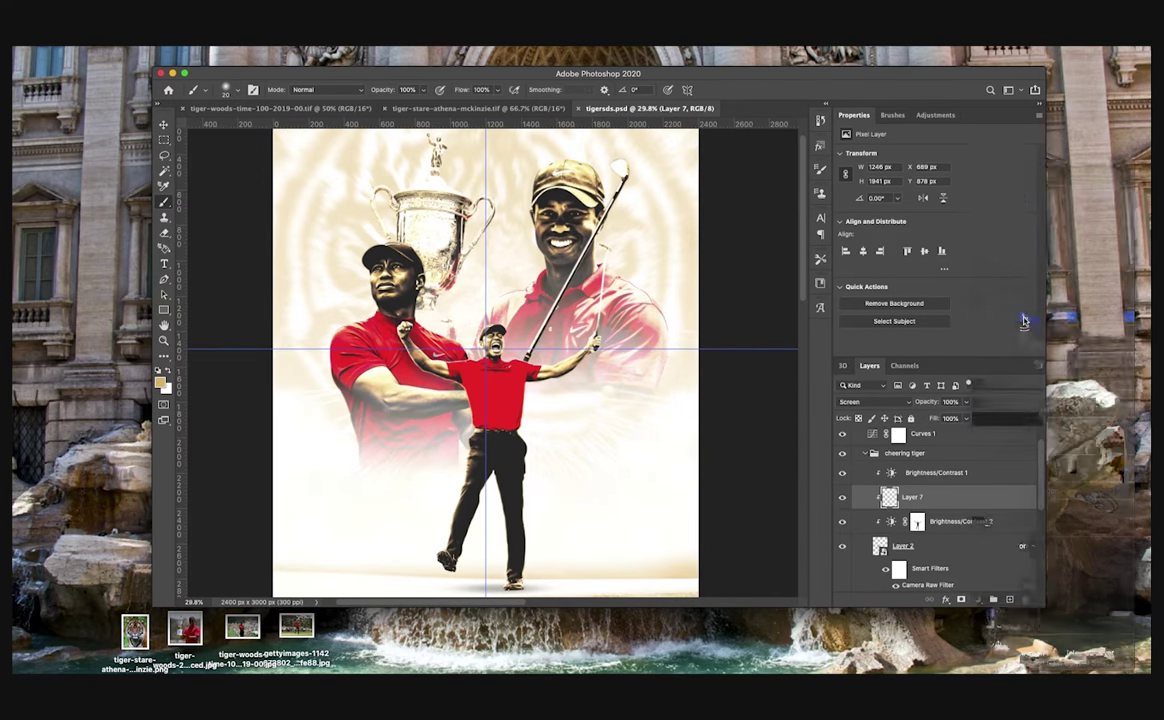
left_click(1022, 321)
scroll(491, 365, "up", 2)
left_click(291, 41)
mouse_move(320, 181)
left_click(499, 259)
left_click(818, 197)
scroll(560, 380, "up", 5)
scroll(666, 387, "down", 8)
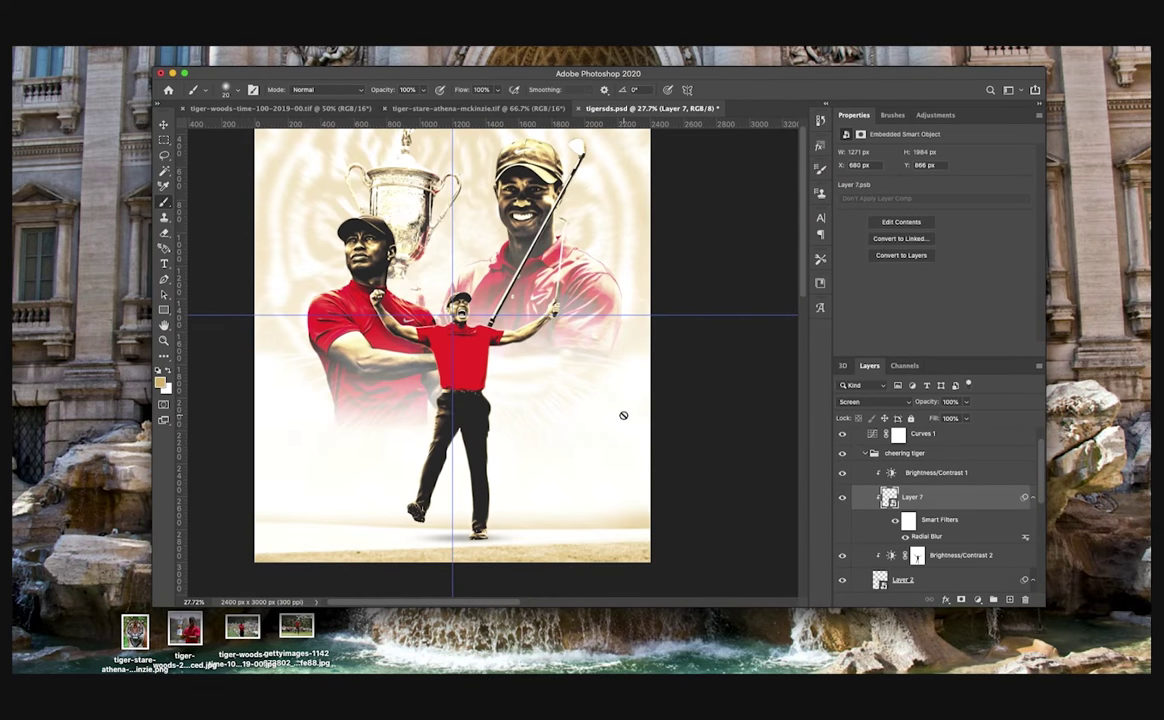
Step: Duplicate the cheering figure's Brightness/Contrast 2 adjustment without its mask and clip the copy at the top of the swing group
left_click(868, 455)
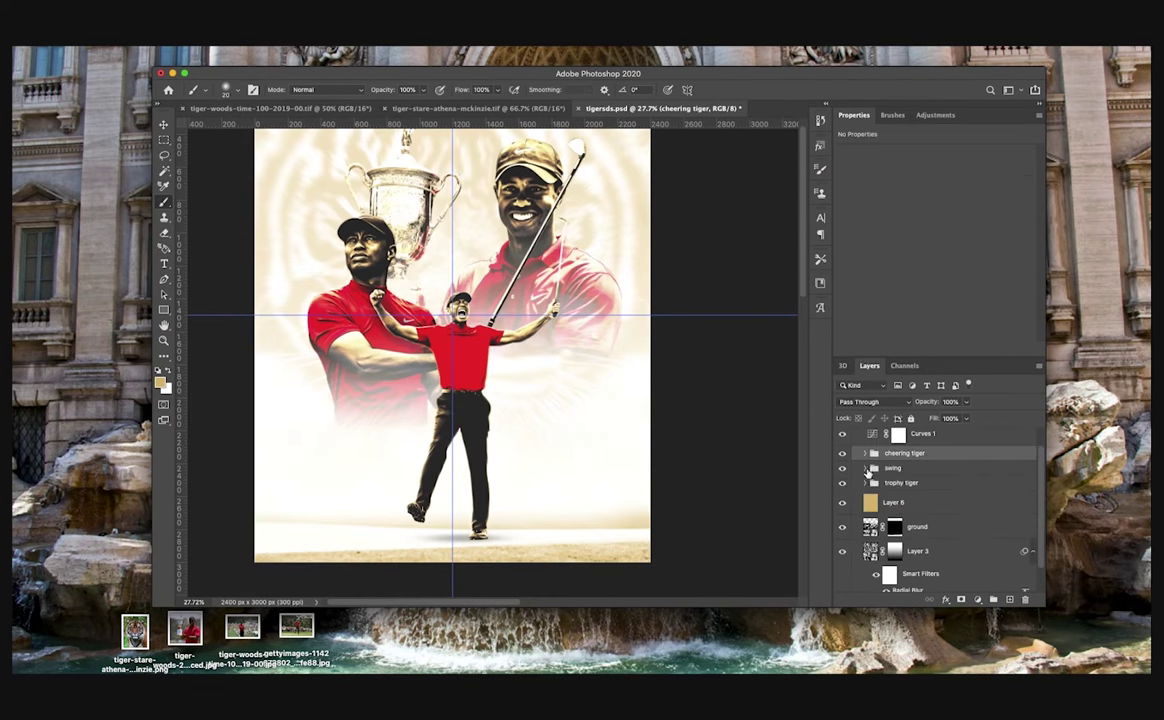
left_click(918, 487)
left_click(866, 455)
left_click(962, 528)
scroll(969, 512, "down", 3)
key("super+j")
left_click_drag(965, 466, 1025, 600)
left_click(877, 568, "alt")
scroll(941, 494, "up", 3)
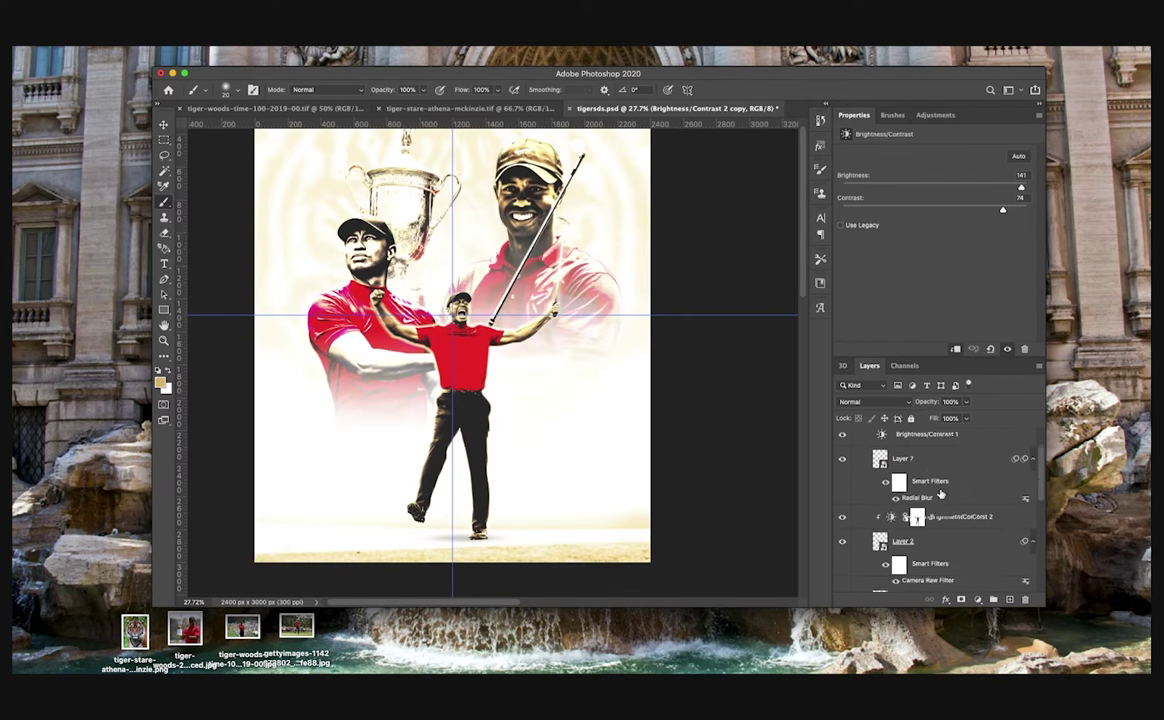
left_click(908, 477)
left_click(866, 431)
Step: Load the swing figure's outline, contract the selection, and mask the copied Brightness/Contrast adjustment so the figure's interior is hidden
scroll(939, 494, "down", 1)
scroll(940, 495, "up", 2)
scroll(490, 362, "up", 5)
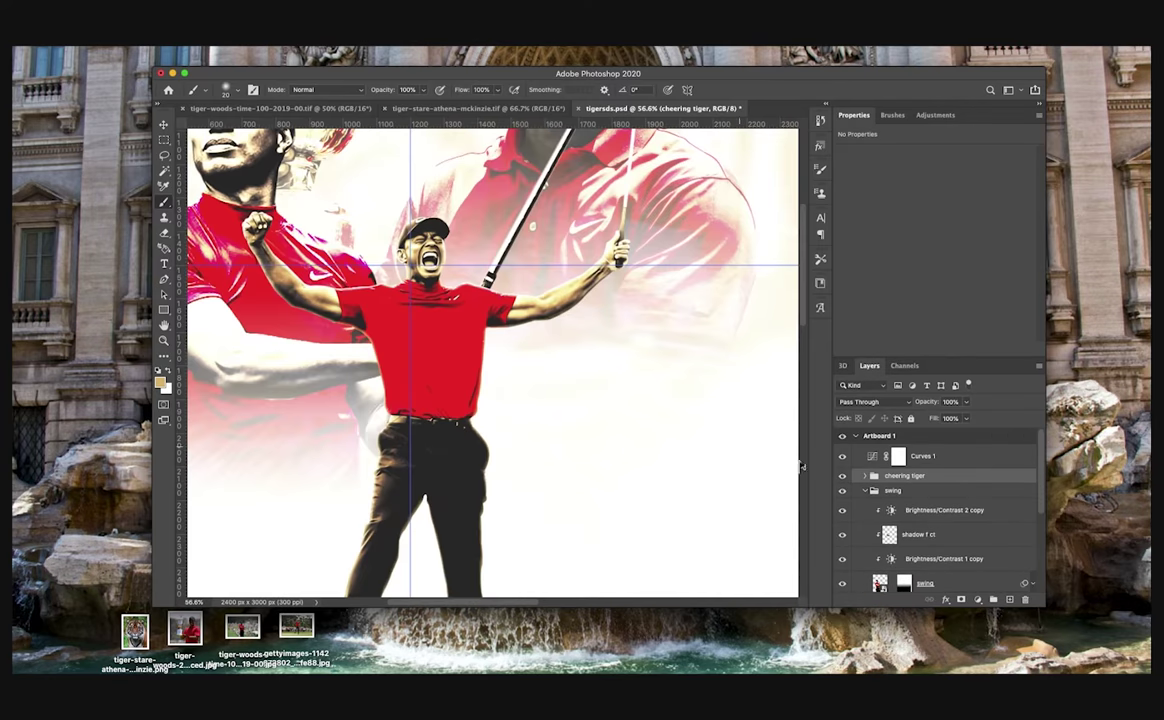
left_click_drag(485, 350, 803, 467)
left_click(924, 512)
scroll(924, 513, "down", 1)
left_click(881, 557, "super")
left_click(257, 41)
mouse_move(275, 210)
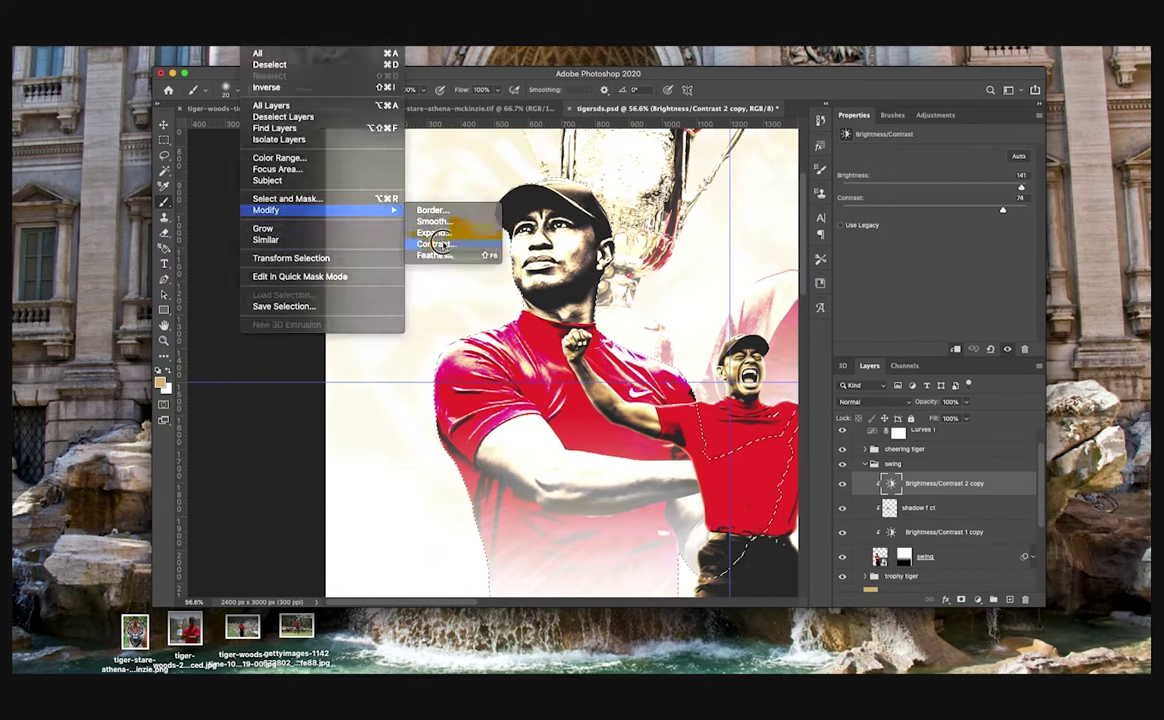
left_click(450, 243)
left_click(961, 598)
scroll(540, 360, "right", 2)
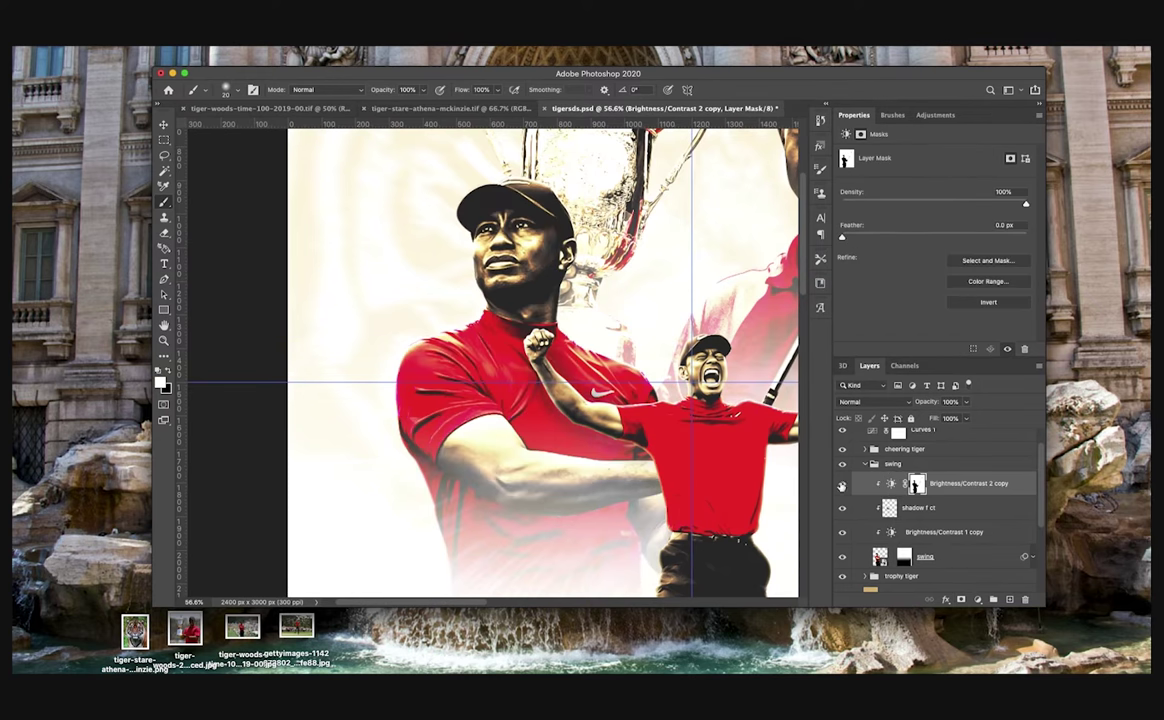
Step: Add a new layer clipped to the swing figure above its masked Brightness/Contrast adjustment and set its blend mode to Screen
scroll(525, 245, "up", 6)
scroll(495, 360, "down", 6)
left_click(1010, 599)
key("super+alt+g")
left_click(874, 403)
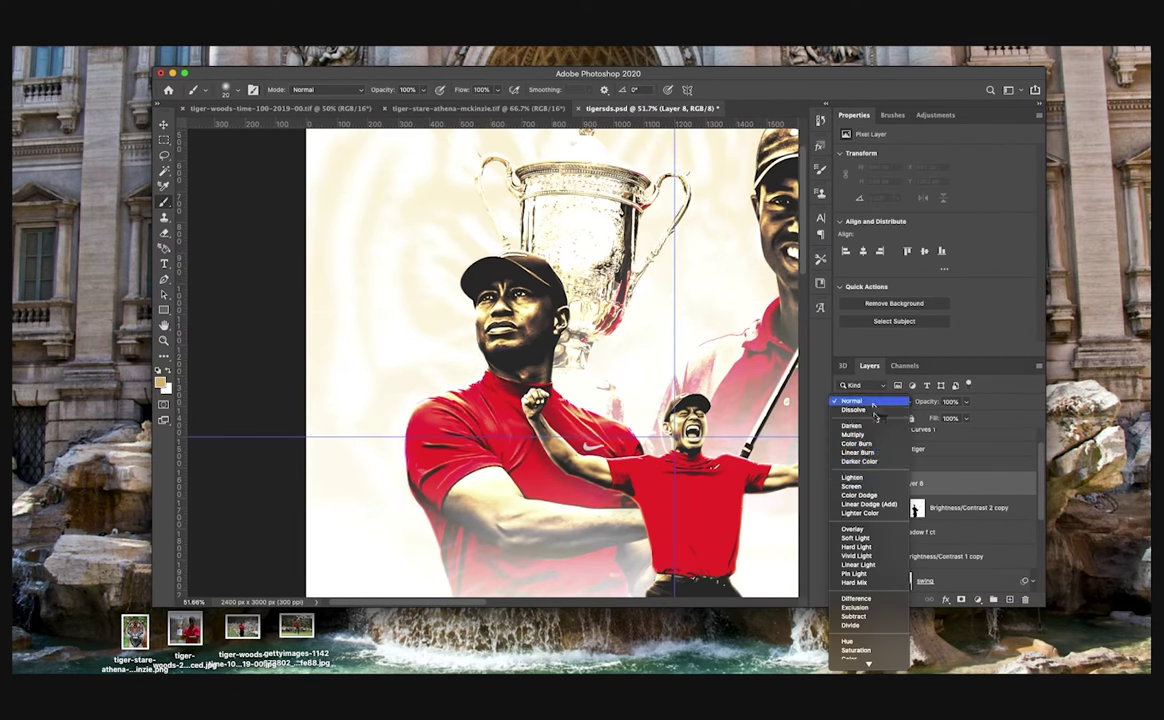
left_click(851, 486)
Step: Paint tan highlights along the swing figure's outer edge, from the face and neck down over the shoulder, sleeve and fading torso
scroll(480, 300, "up", 5)
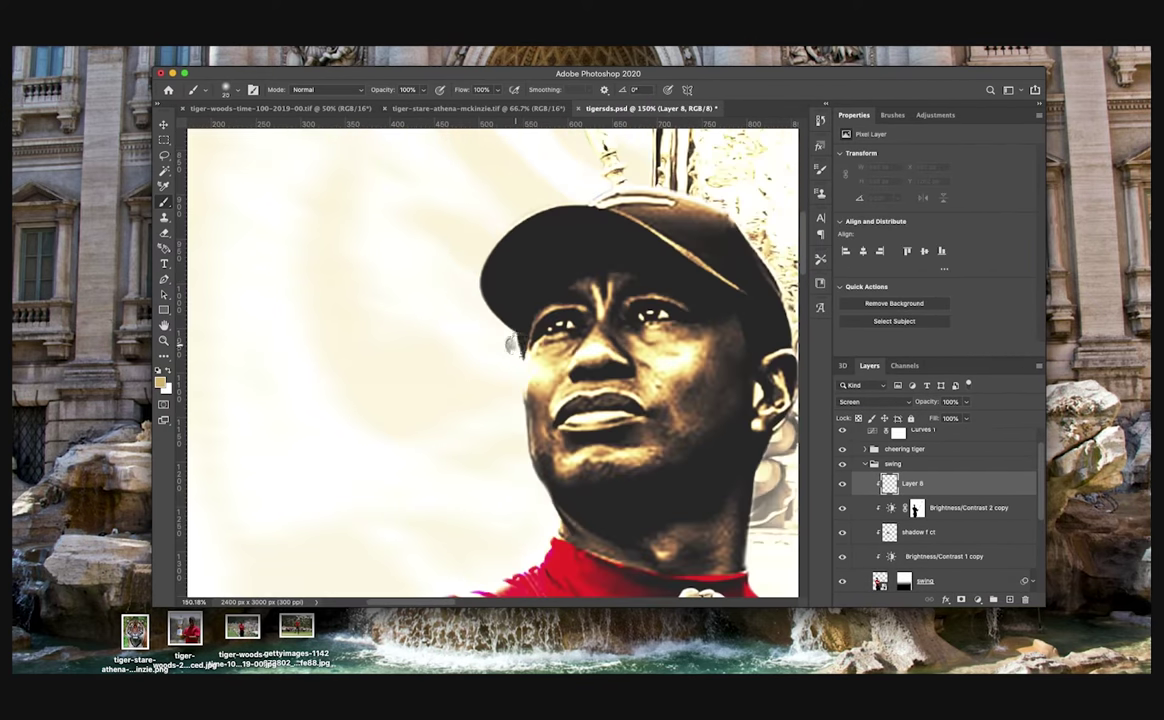
left_click_drag(528, 473, 560, 535)
left_click_drag(560, 535, 689, 389)
left_click_drag(689, 389, 460, 515)
left_click_drag(460, 515, 468, 281)
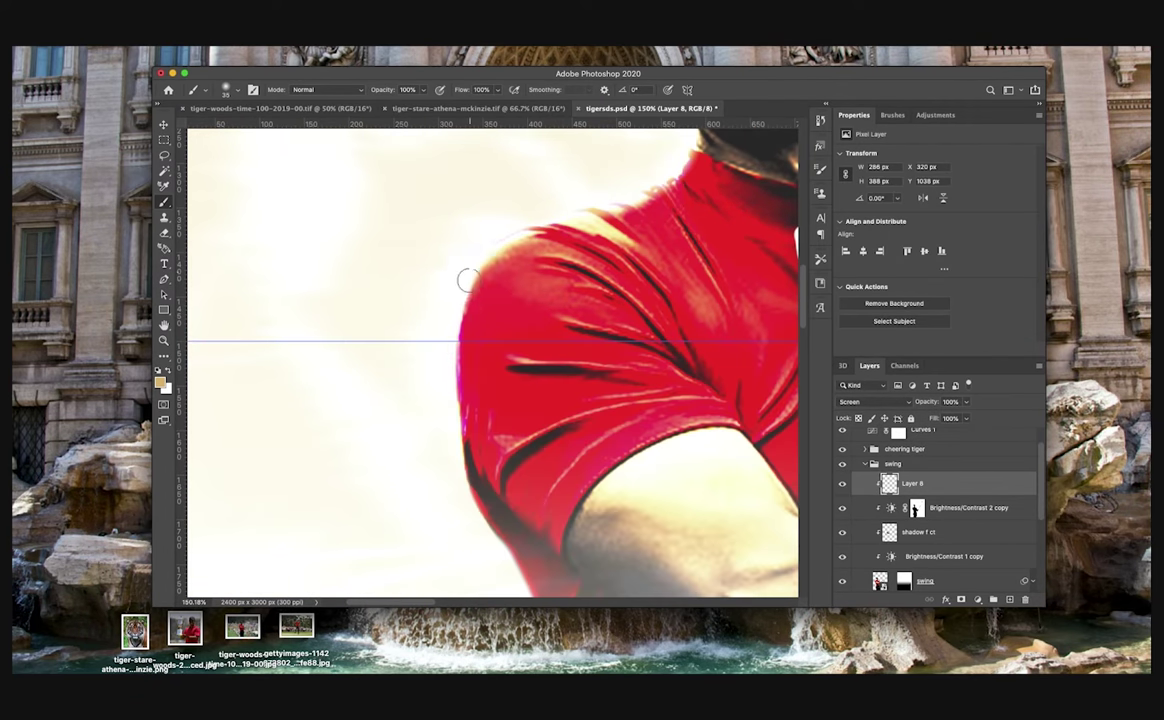
scroll(472, 512, "down", 3)
scroll(504, 185, "up", 2)
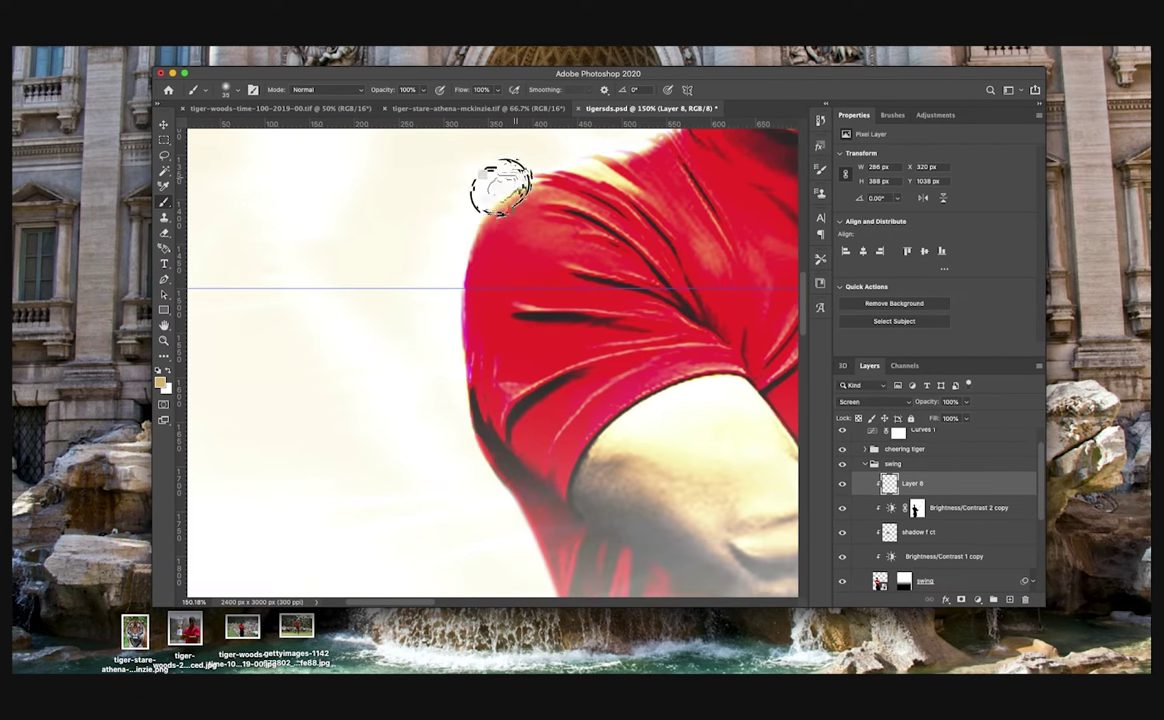
left_click_drag(479, 468, 494, 490)
scroll(494, 488, "down", 5)
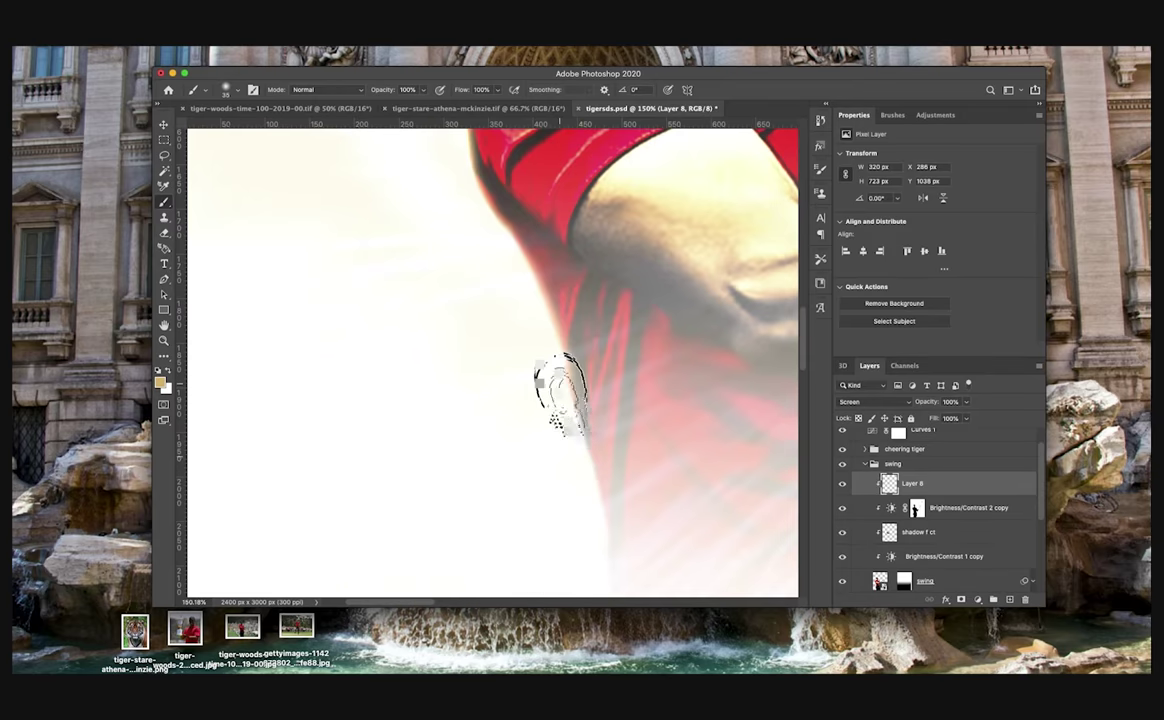
left_click_drag(559, 388, 605, 552)
Step: Paint tan highlights along the swing figure's cap, the back of his neck and the shoulder nearest the cheering figure
scroll(600, 540, "up", 15)
left_click_drag(435, 283, 540, 302)
scroll(630, 442, "down", 2)
mouse_move(536, 350)
left_mouse_down()
mouse_move(538, 395)
mouse_move(498, 503)
left_mouse_up()
scroll(498, 480, "down", 8)
scroll(480, 385, "up", 8)
left_click_drag(293, 262, 548, 432)
scroll(629, 410, "down", 1)
left_click_drag(288, 246, 425, 326)
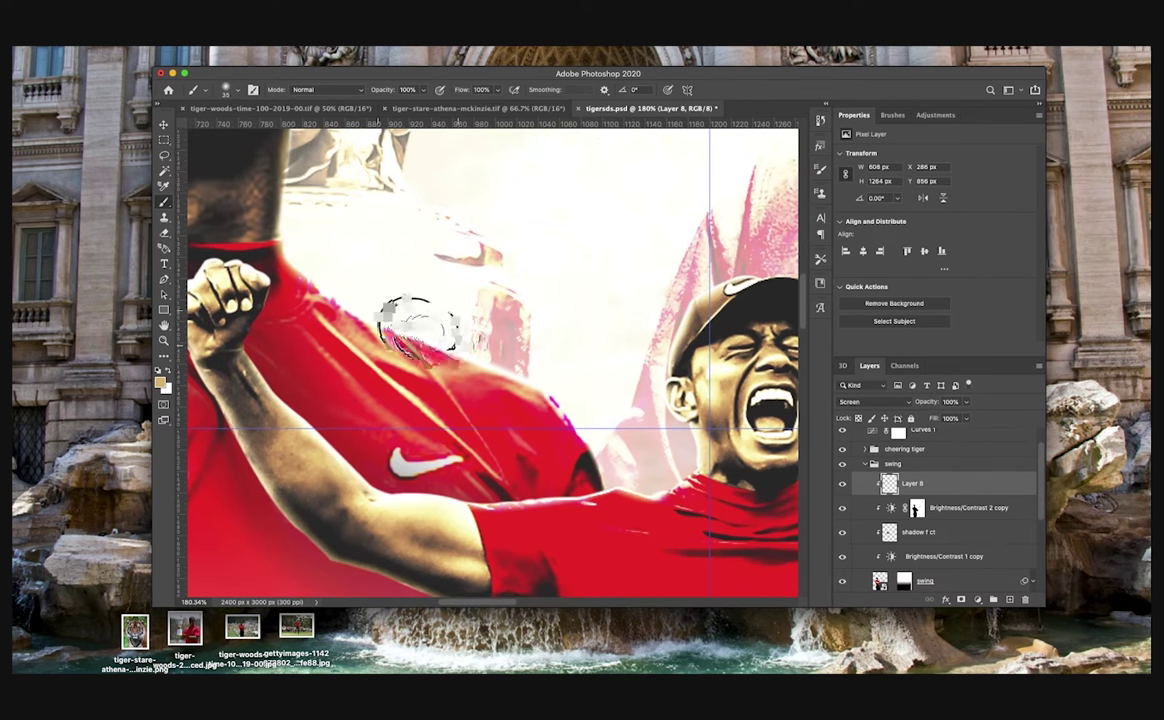
scroll(600, 455, "down", 6)
scroll(366, 261, "up", 6)
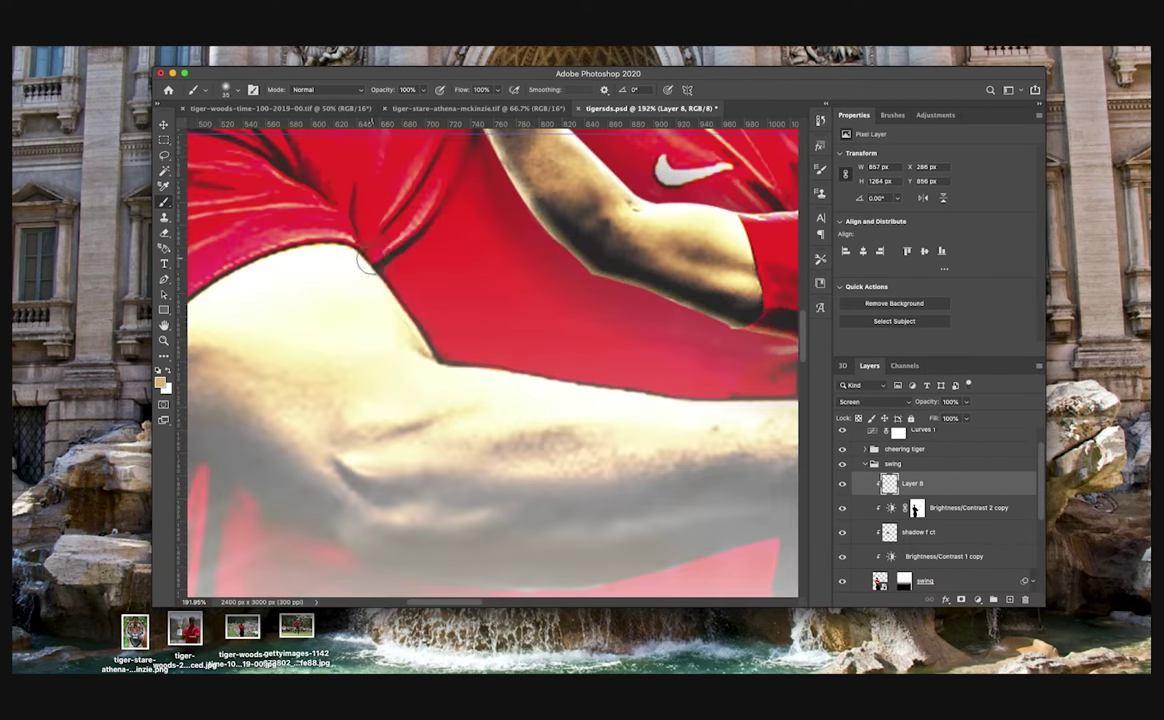
Step: Try a tan stroke along the swing figure's folded arm and tan glows over his eyes on a new clipped layer
left_click_drag(447, 357, 548, 372)
key("super+z")
scroll(490, 292, "down", 6)
scroll(374, 364, "up", 6)
scroll(390, 342, "down", 3)
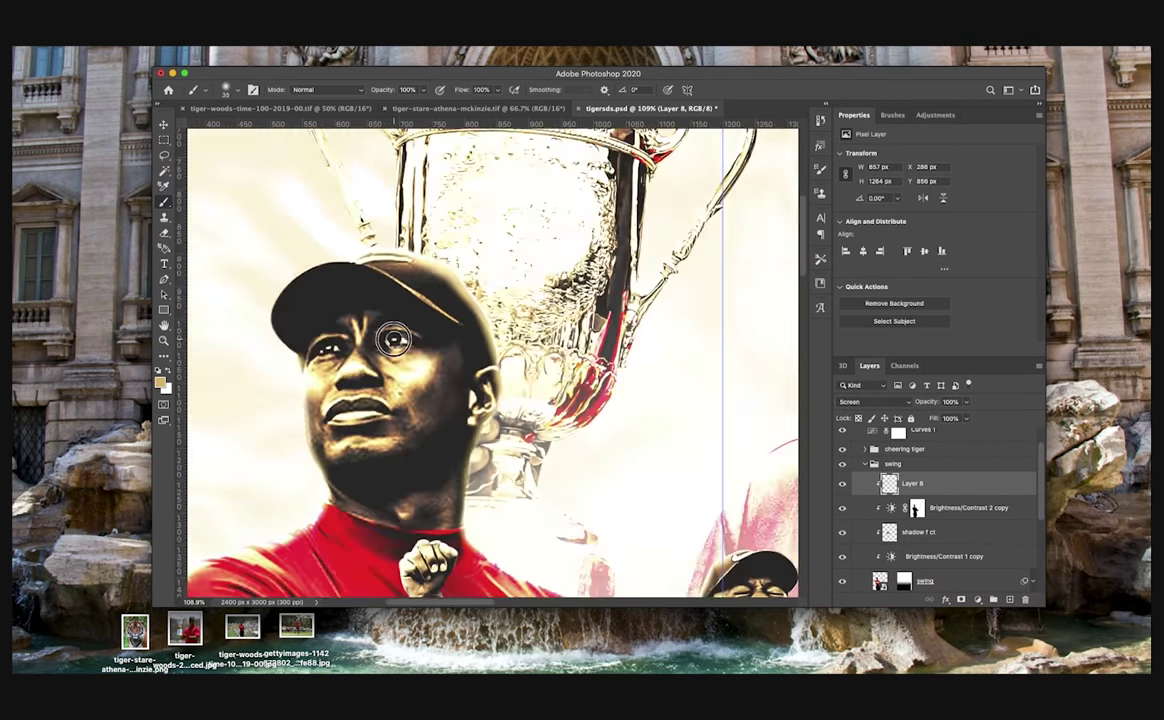
left_click(1009, 599)
left_click(862, 401)
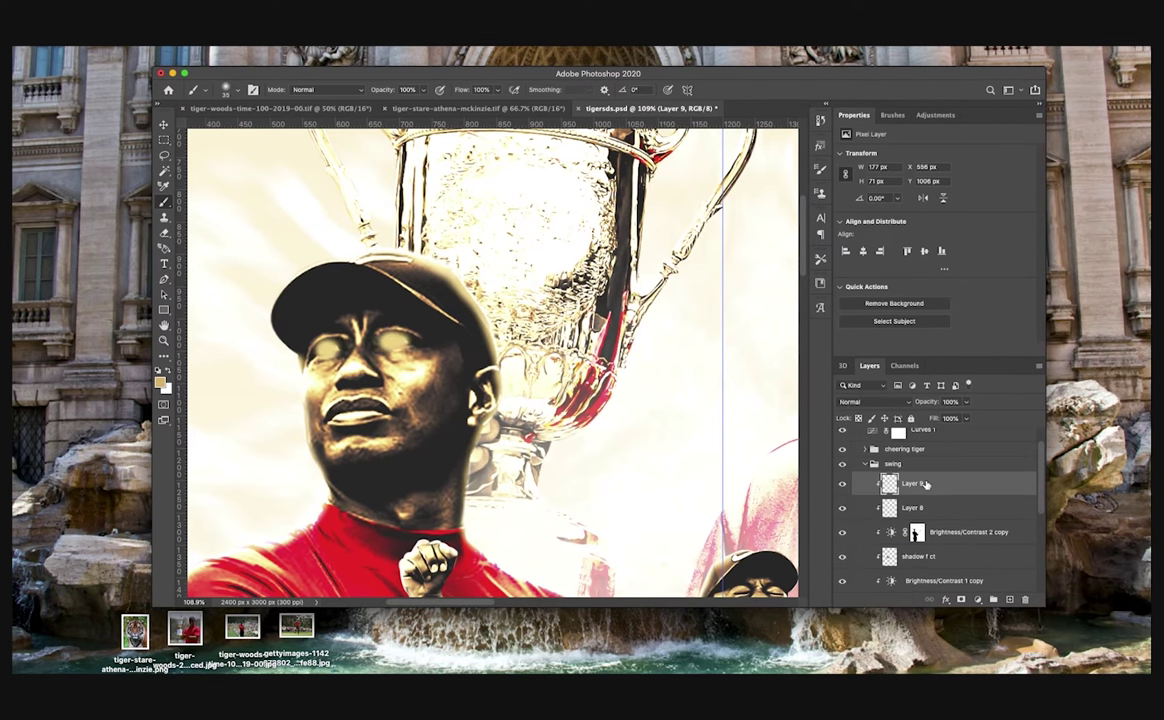
Step: Convert the swing figure's highlight layer to a smart object, apply a Radial Blur filter to it and save the document
key("super+0")
key("super+s")
right_click(925, 484)
left_click(901, 328)
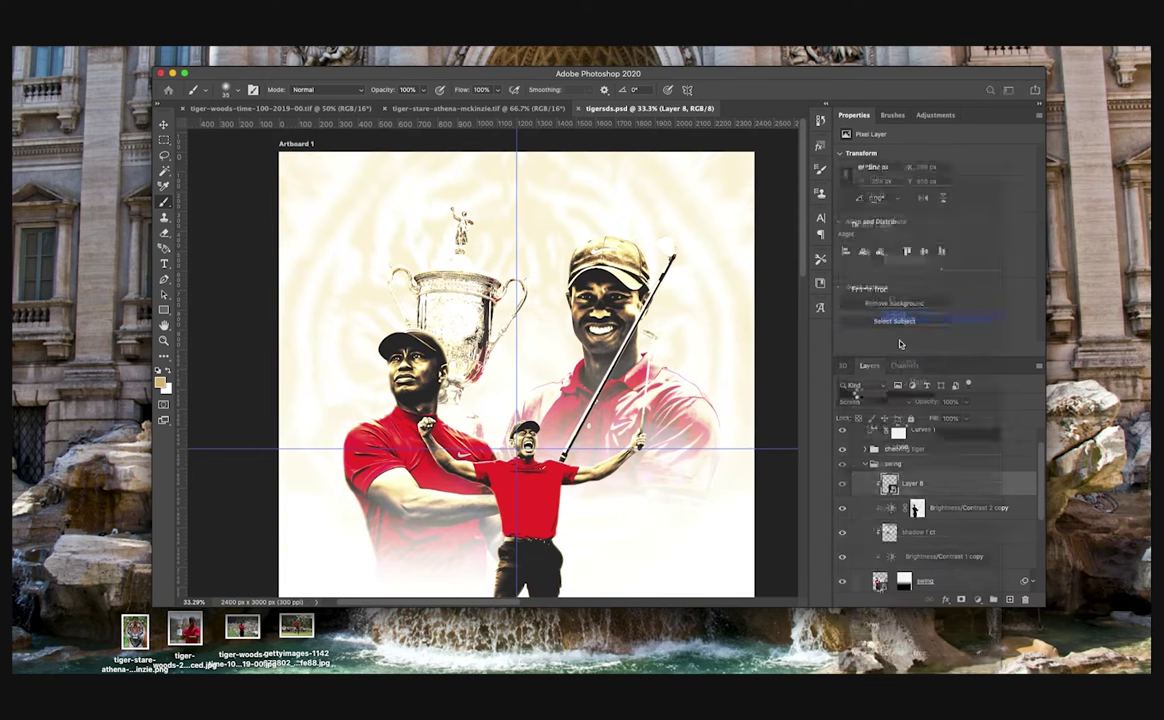
left_click(290, 40)
mouse_move(299, 180)
left_click(494, 260)
left_click(840, 200)
key("super+s")
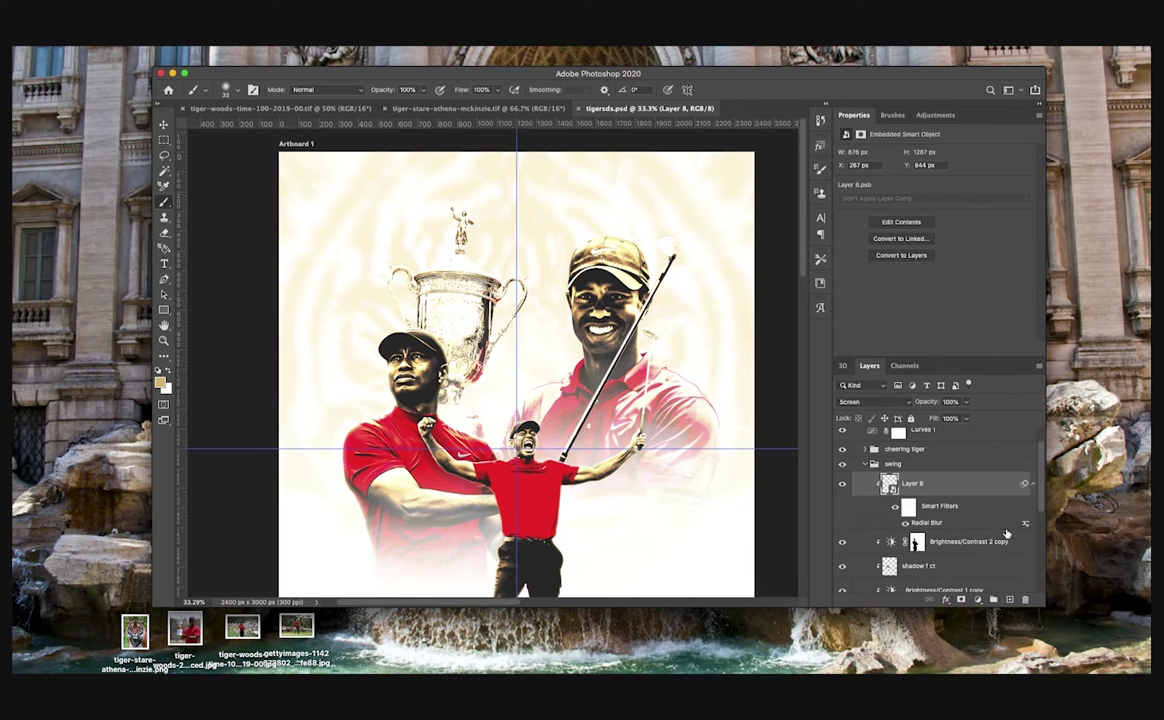
Step: Add a new clipped layer at the top of the trophy tiger group and set the foreground color to black
left_click(866, 464)
left_click(866, 479)
left_click(905, 479)
left_click(1010, 600)
left_click(881, 510, "alt")
key("x")
left_click(160, 383)
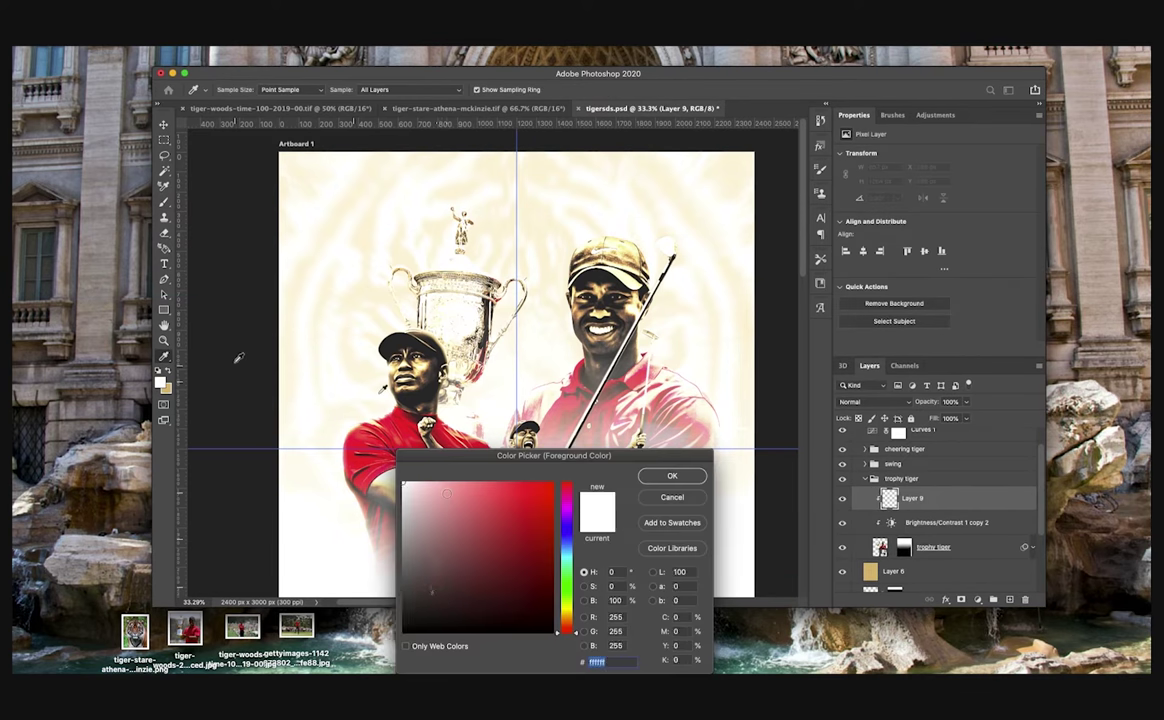
left_click(674, 476)
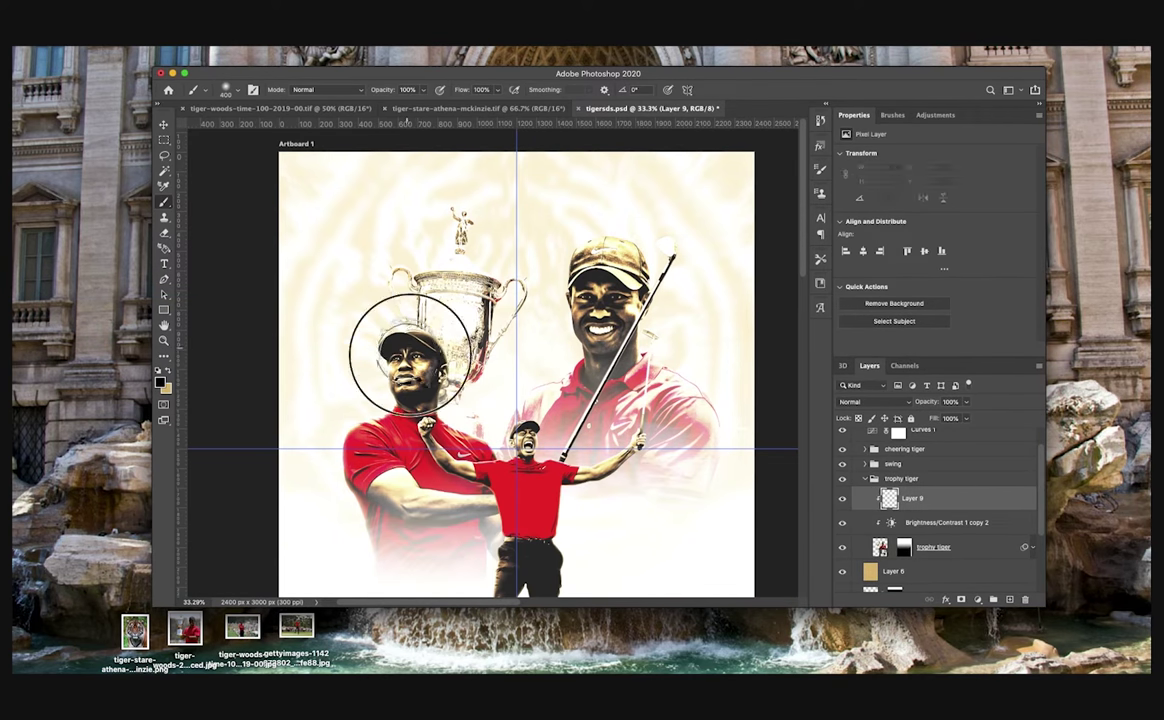
Step: Paint a soft black shadow on the trophy behind the swing figure with a 400 px brush and set the layer's fill to 60%
scroll(490, 360, "up", 5)
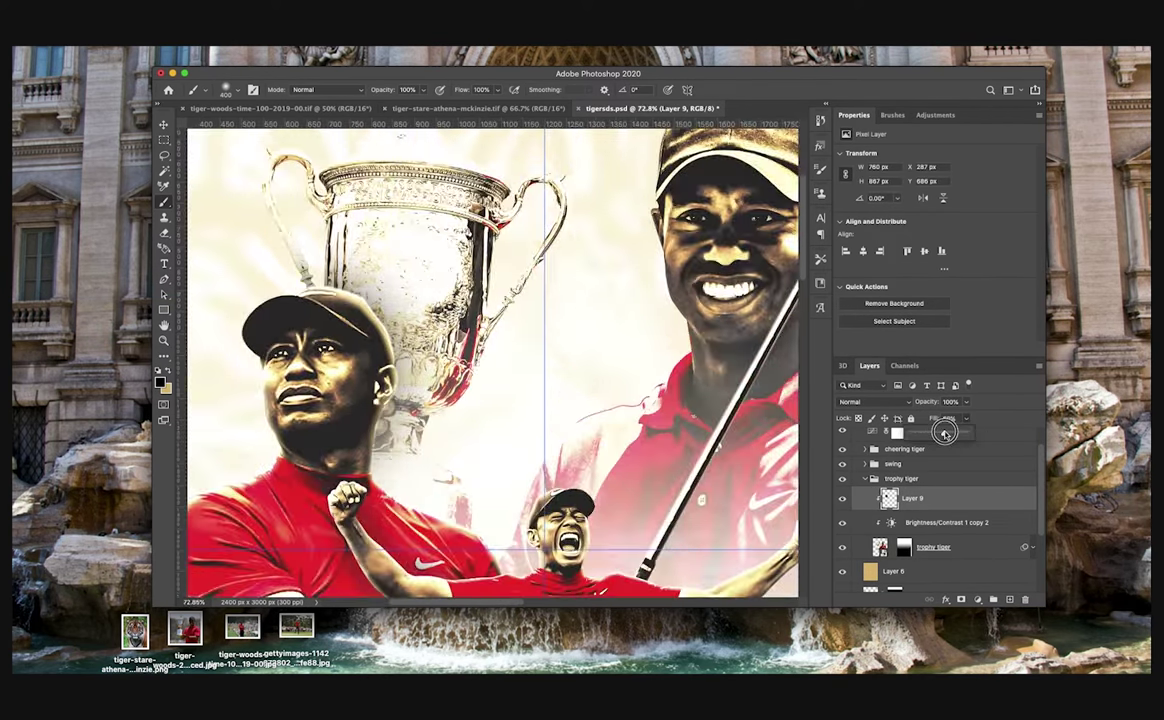
scroll(628, 437, "down", 2)
scroll(672, 435, "down", 5)
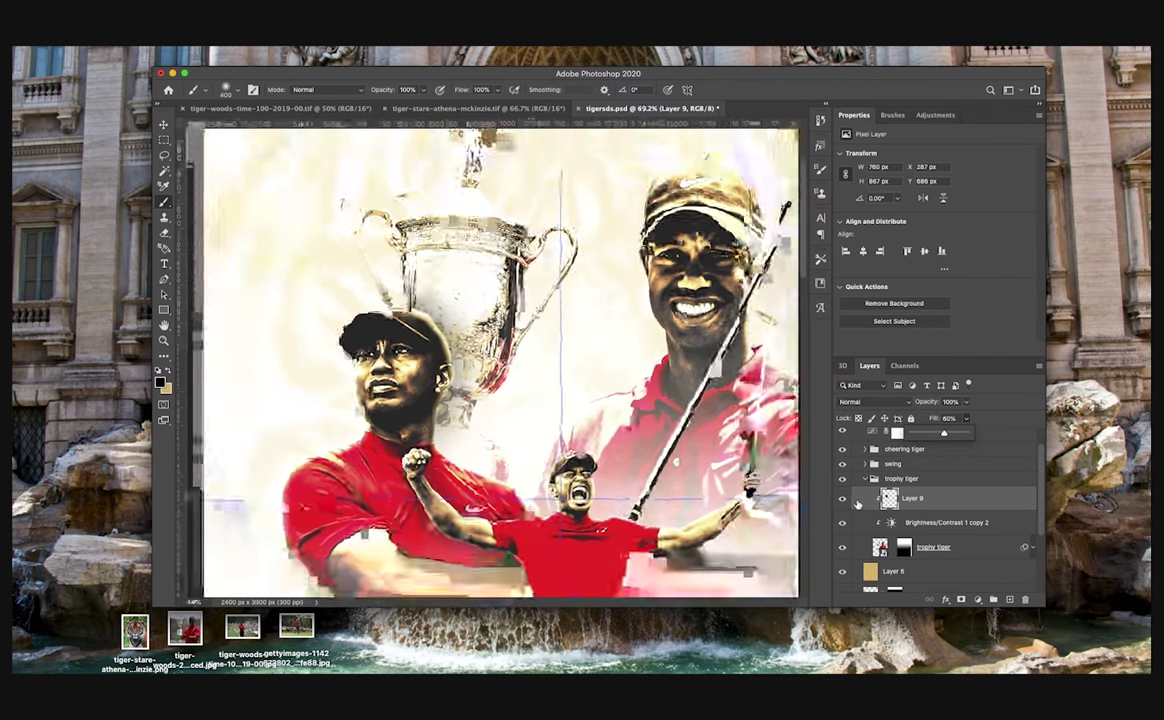
Step: Duplicate the swing group's Brightness/Contrast 2 copy adjustment and place the duplicate directly above the swing layer
left_click(865, 464)
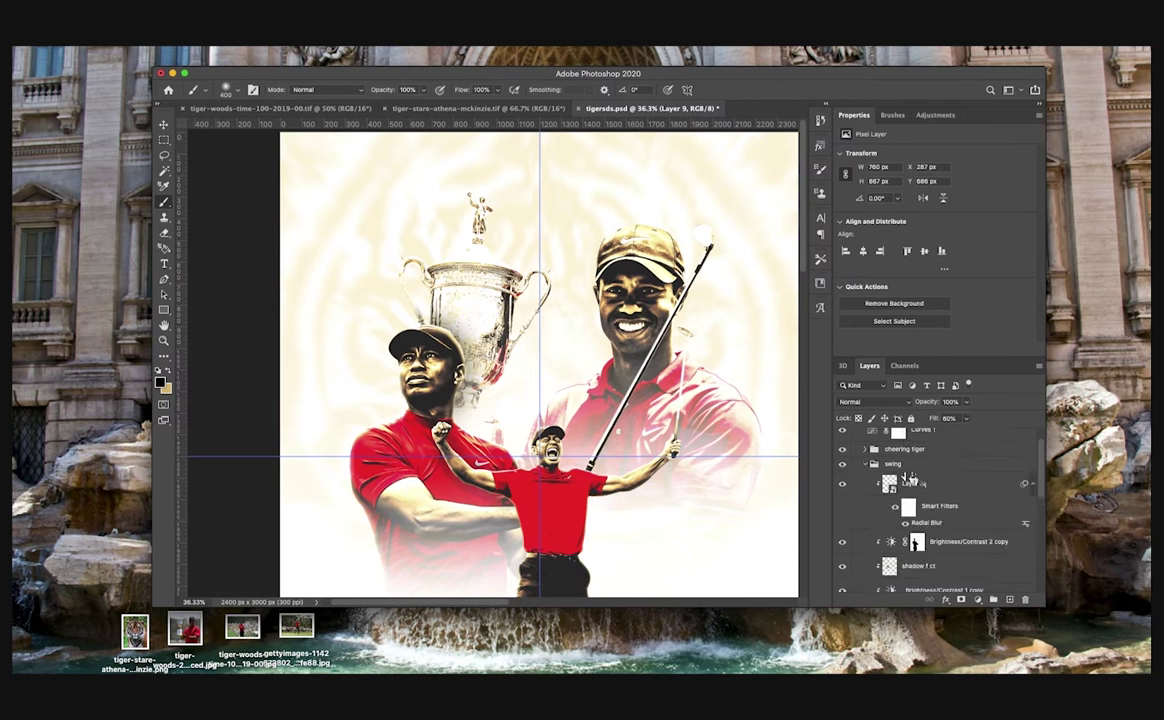
scroll(905, 500, "down", 3)
left_click(946, 461)
key("super+j")
left_click_drag(946, 461, 912, 543)
scroll(905, 500, "up", 3)
left_click(865, 458)
Step: Load the trophy tiger outline, contract the selection, and mask Brightness/Contrast 1 copy 2 so the figure's interior is hidden
left_click(909, 524)
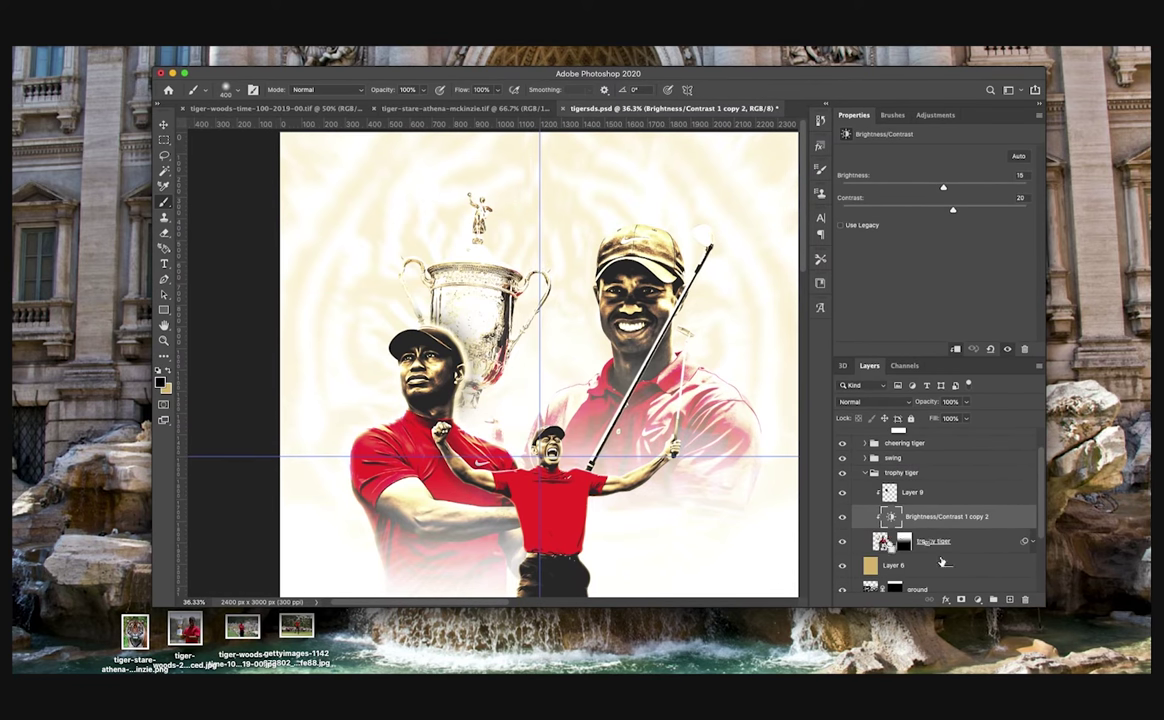
left_click(230, 42)
mouse_move(252, 192)
left_click(418, 226)
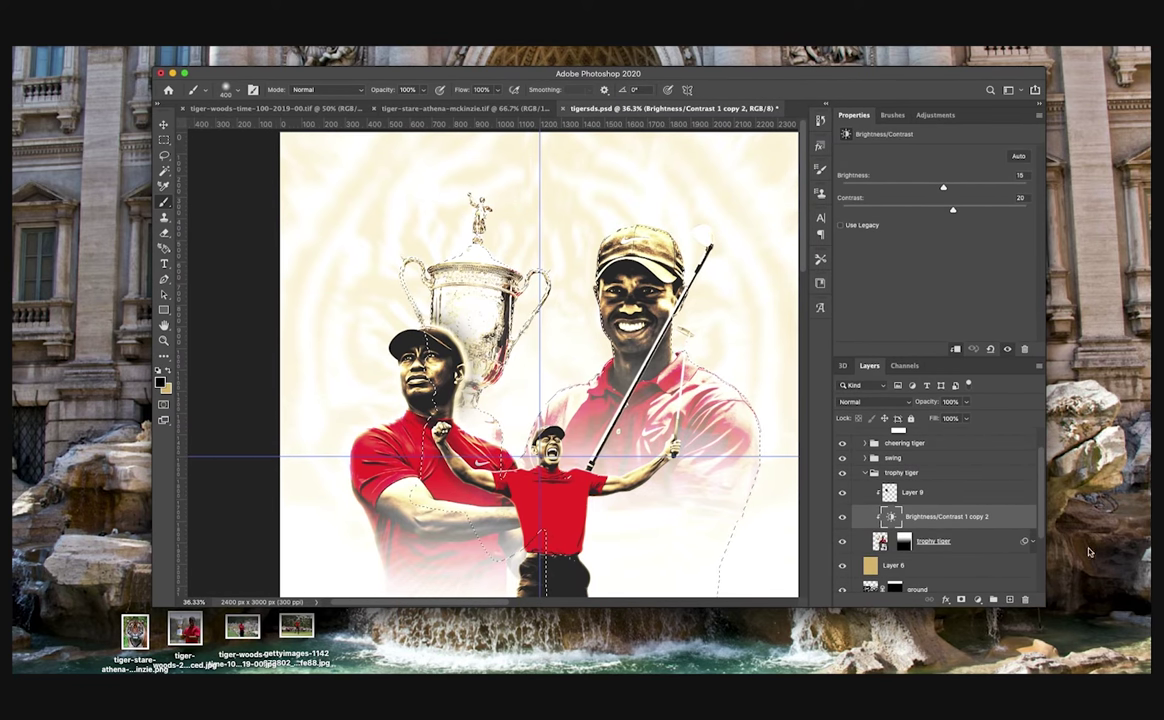
left_click(962, 599, "alt")
Step: Add a clipped Screen layer above the masked adjustment in the trophy tiger group and switch the foreground color to tan
scroll(740, 372, "right", 3)
left_click(1009, 599)
key("x")
left_click(873, 402)
left_click(853, 487)
Step: Reduce the brush size and paint tan highlights down the smiling figure's golf-club side, along the cap, neck, shoulder and sleeve
scroll(634, 205, "up", 8)
key("[")
key("[")
key("[")
key("[")
key("[")
key("[")
key("[")
key("[")
key("[")
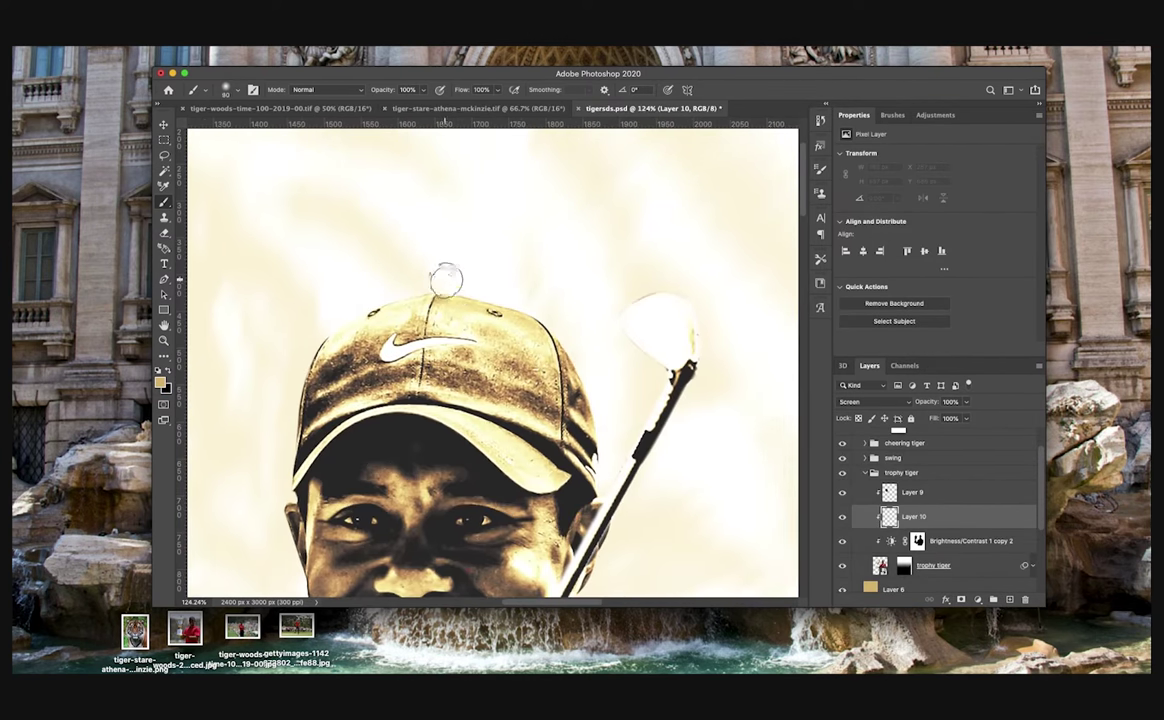
left_click_drag(606, 484, 605, 576)
scroll(605, 576, "down", 5)
left_click_drag(624, 317, 573, 384)
scroll(573, 384, "down", 2)
left_click_drag(645, 425, 691, 483)
scroll(691, 483, "down", 3)
scroll(691, 483, "right", 3)
left_click_drag(692, 415, 662, 360)
Step: Paint tan highlights along the smiling figure's trophy side, following the cap, cheek, collar and shoulder
scroll(650, 357, "up", 10)
scroll(650, 357, "left", 5)
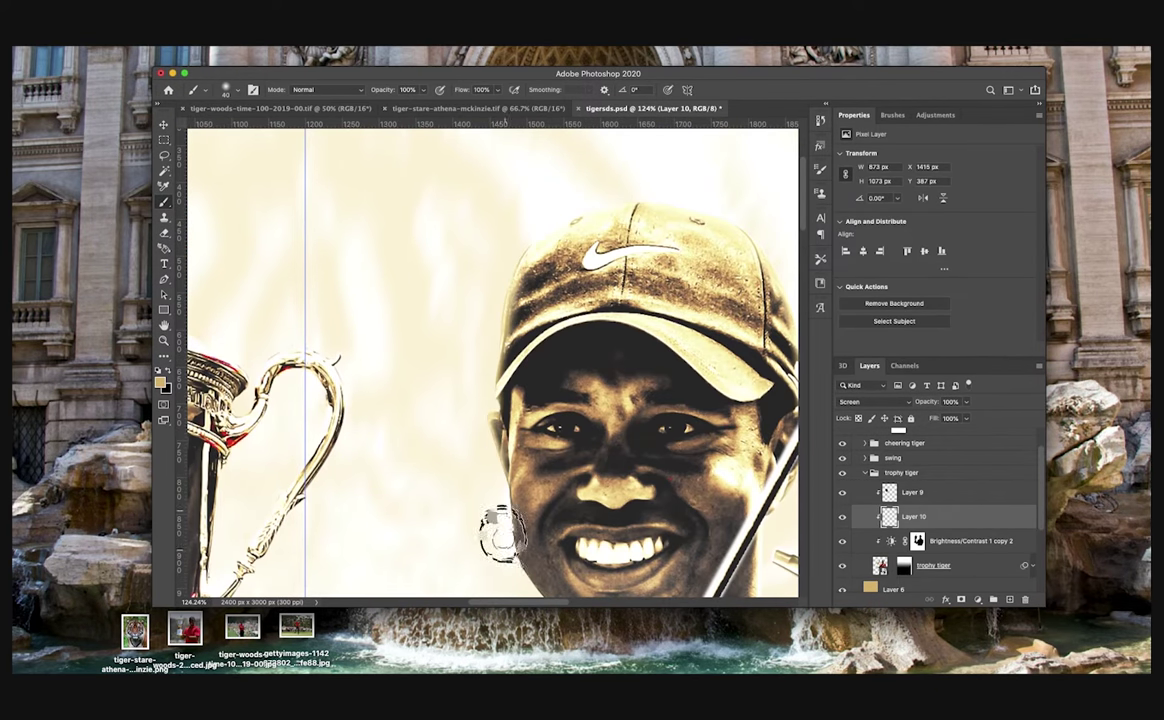
scroll(500, 533, "down", 3)
scroll(532, 492, "down", 5)
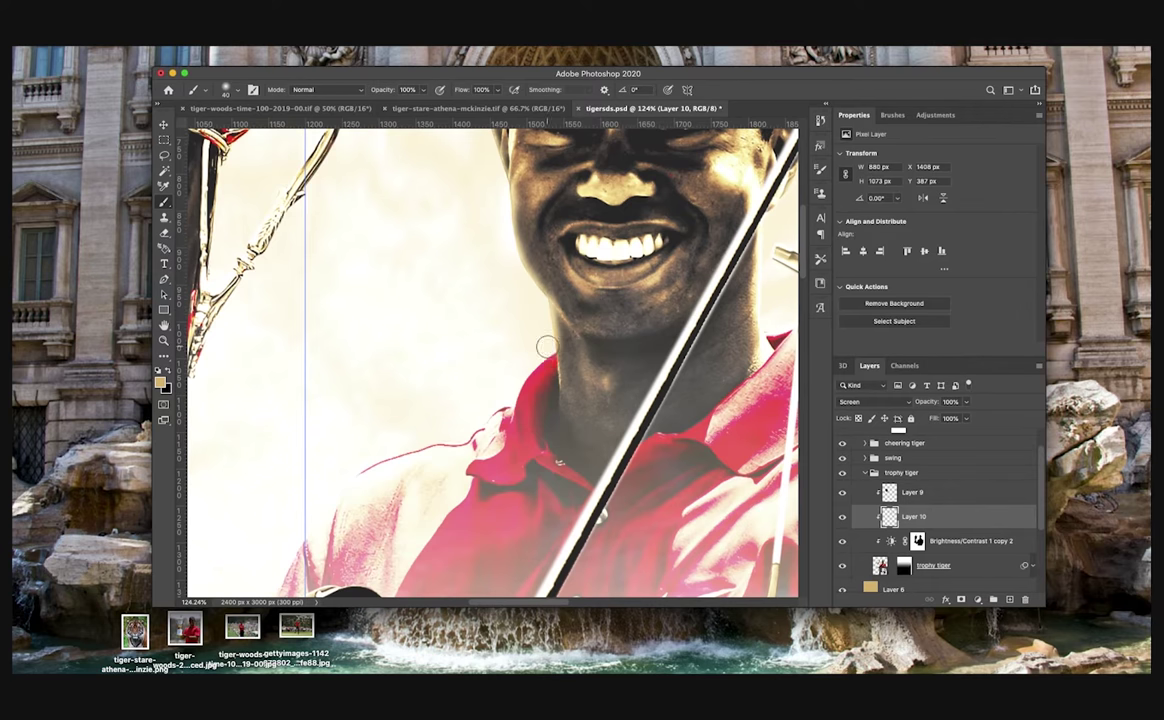
scroll(500, 386, "down", 8)
scroll(510, 352, "up", 7)
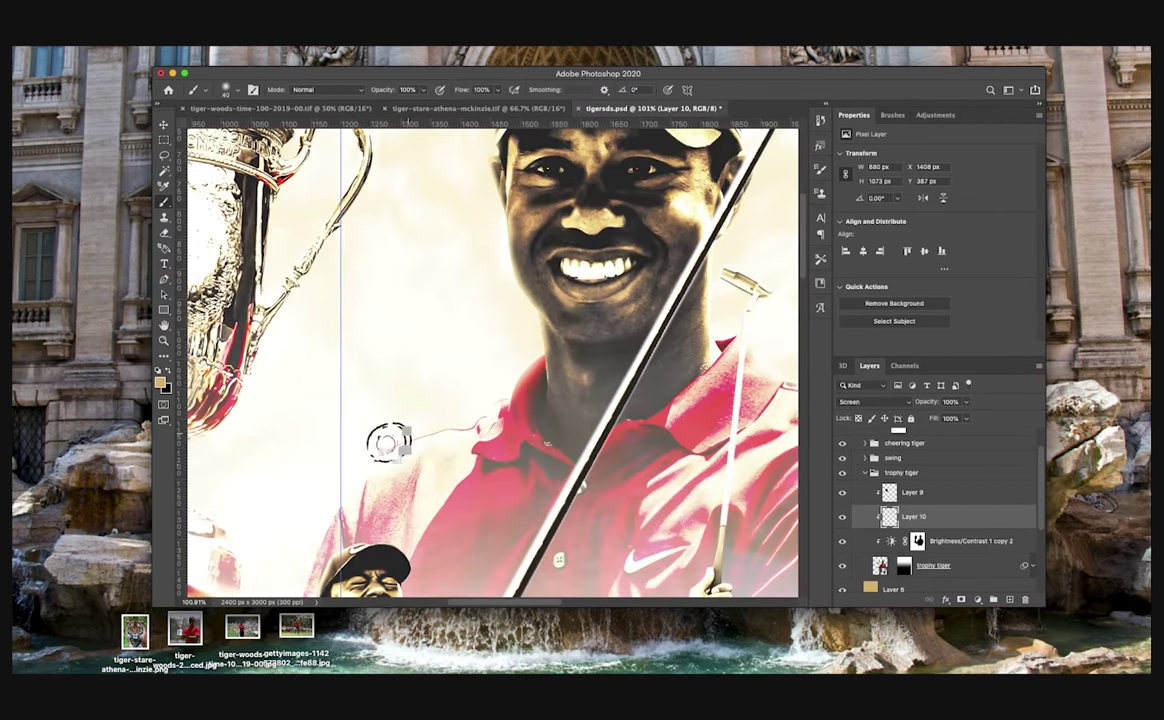
scroll(425, 253, "down", 8)
scroll(868, 490, "up", 3)
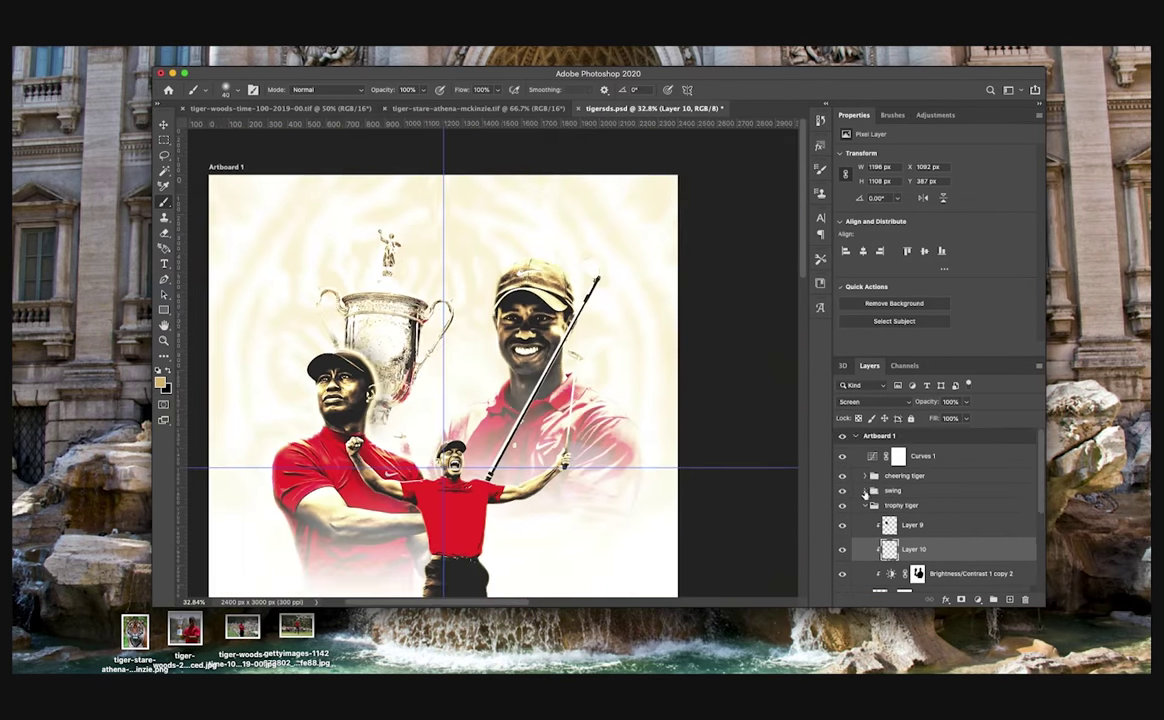
Step: Convert the smiling figure's highlight layer to a smart object and copy the swing highlight's Radial Blur filter onto it
left_click(865, 491)
left_click(887, 511)
double_click(926, 549)
scroll(443, 385, "down", 2)
scroll(935, 450, "down", 5)
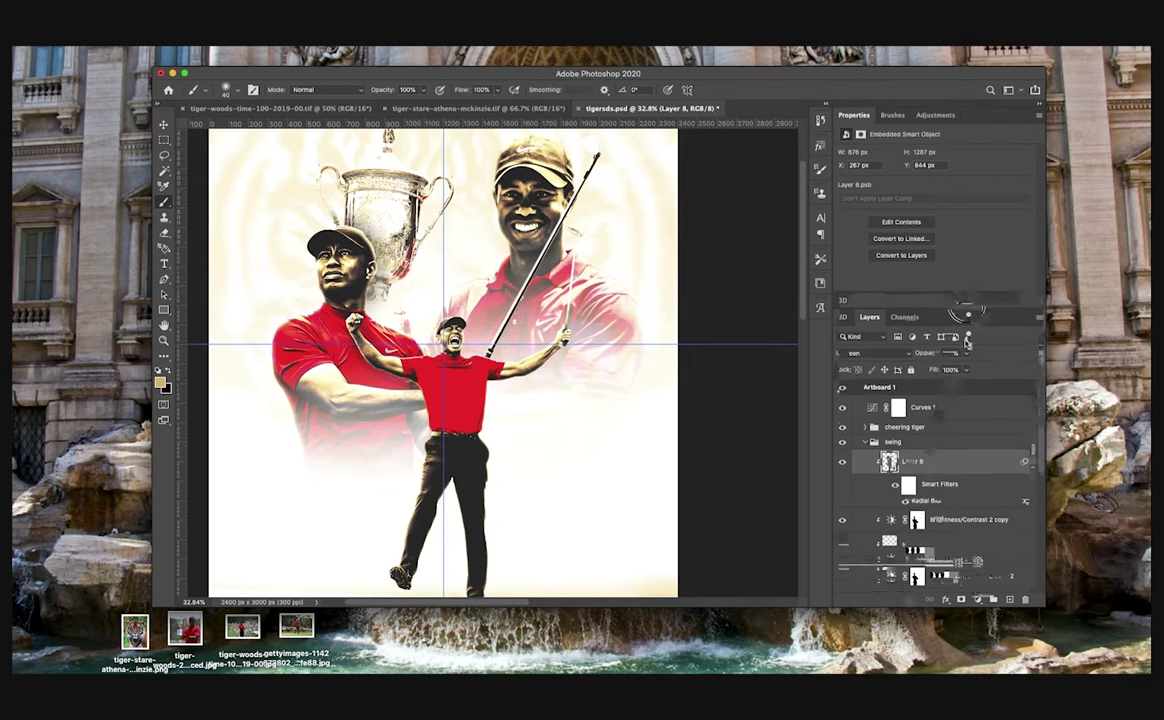
right_click(952, 562)
left_click(980, 547)
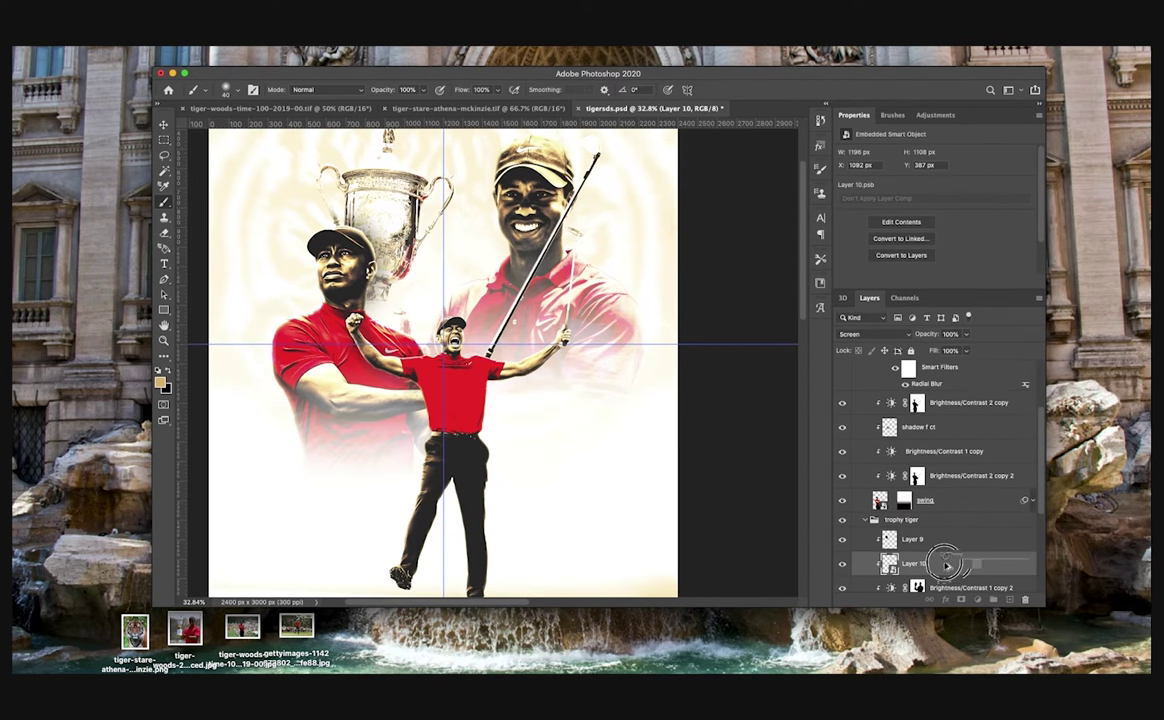
left_click_drag(930, 384, 925, 562)
Step: Collapse the swing and trophy tiger groups and compare the whole poster with and without the Curves 1 adjustment
scroll(920, 525, "up", 3)
left_click(866, 423)
left_click(865, 438)
scroll(683, 403, "down", 4)
scroll(616, 468, "up", 5)
scroll(608, 465, "down", 4)
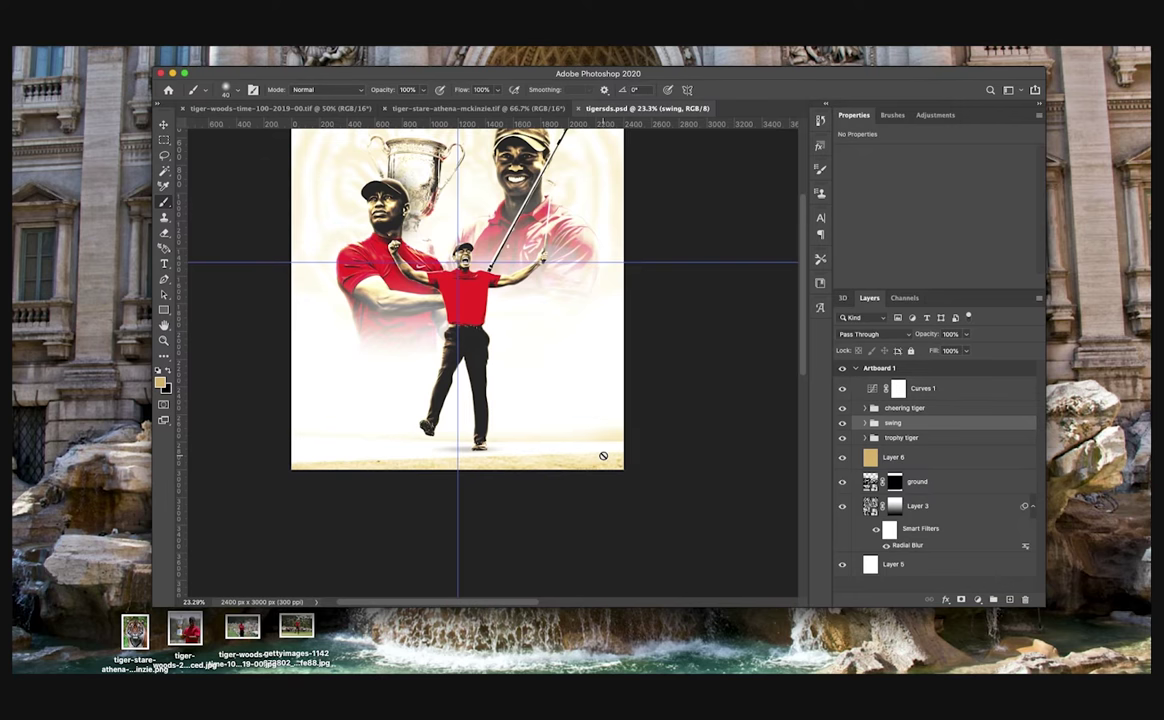
scroll(600, 460, "up", 3)
left_click(842, 390)
left_click(842, 390)
scroll(770, 390, "left", 3)
Step: Add a Color Lookup adjustment layer above Curves 1
left_click(988, 388)
left_click(936, 115)
left_click(921, 165)
Step: Try out a series of 3DLUT presets on the Color Lookup adjustment, including FoggyNight.3DL and HorrorBlue.3DL
left_click(930, 155)
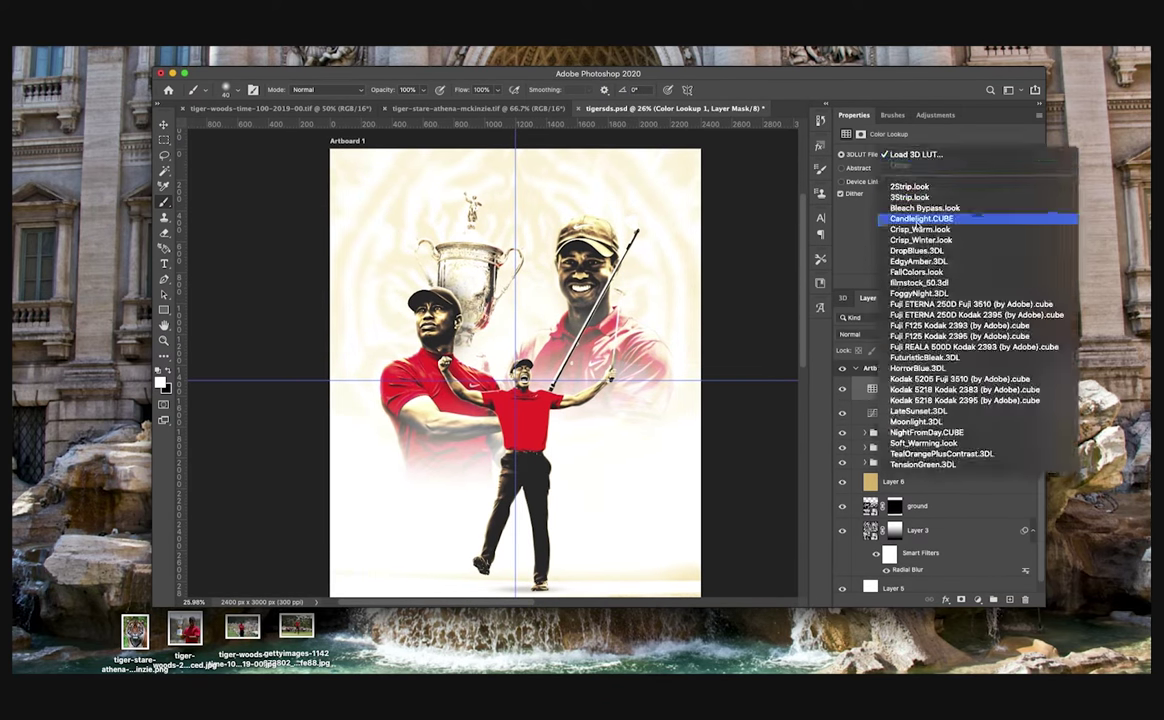
left_click(912, 140)
left_click(872, 388)
left_click(916, 155)
left_click(918, 197)
left_click(916, 155)
left_click(916, 196)
left_click(914, 156)
left_click(914, 175)
left_click(912, 158)
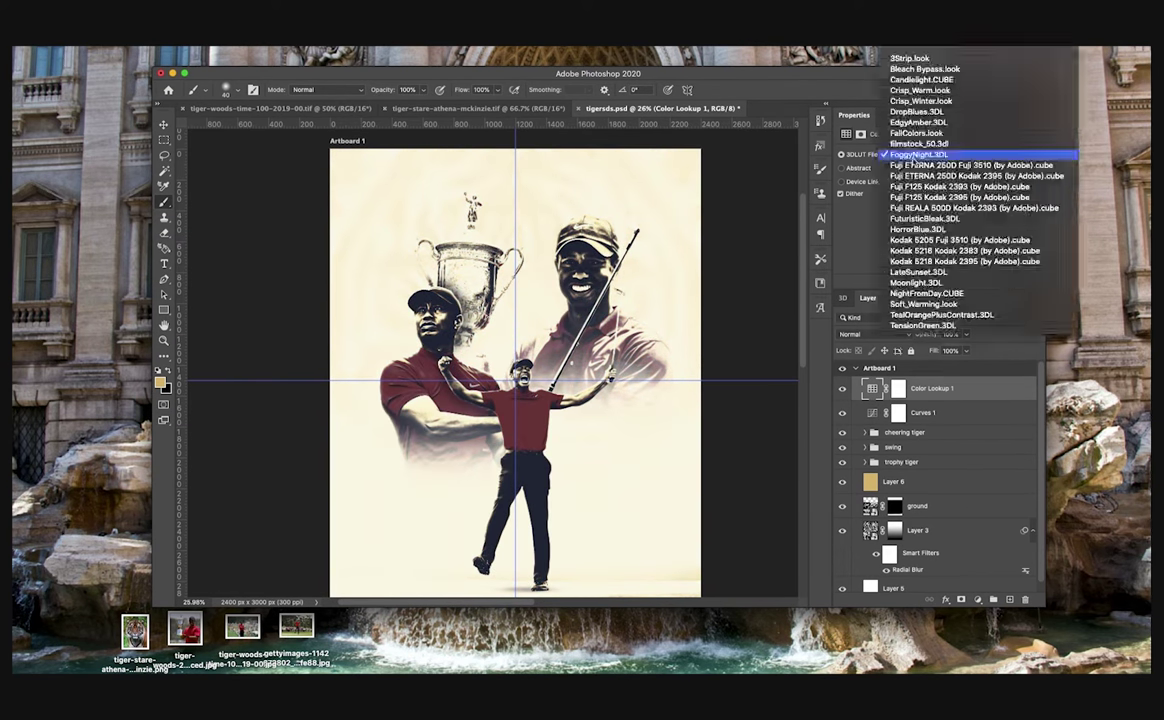
left_click(913, 165)
left_click(913, 156)
left_click(913, 166)
left_click(914, 156)
left_click(914, 197)
left_click(914, 156)
left_click(914, 166)
left_click(914, 157)
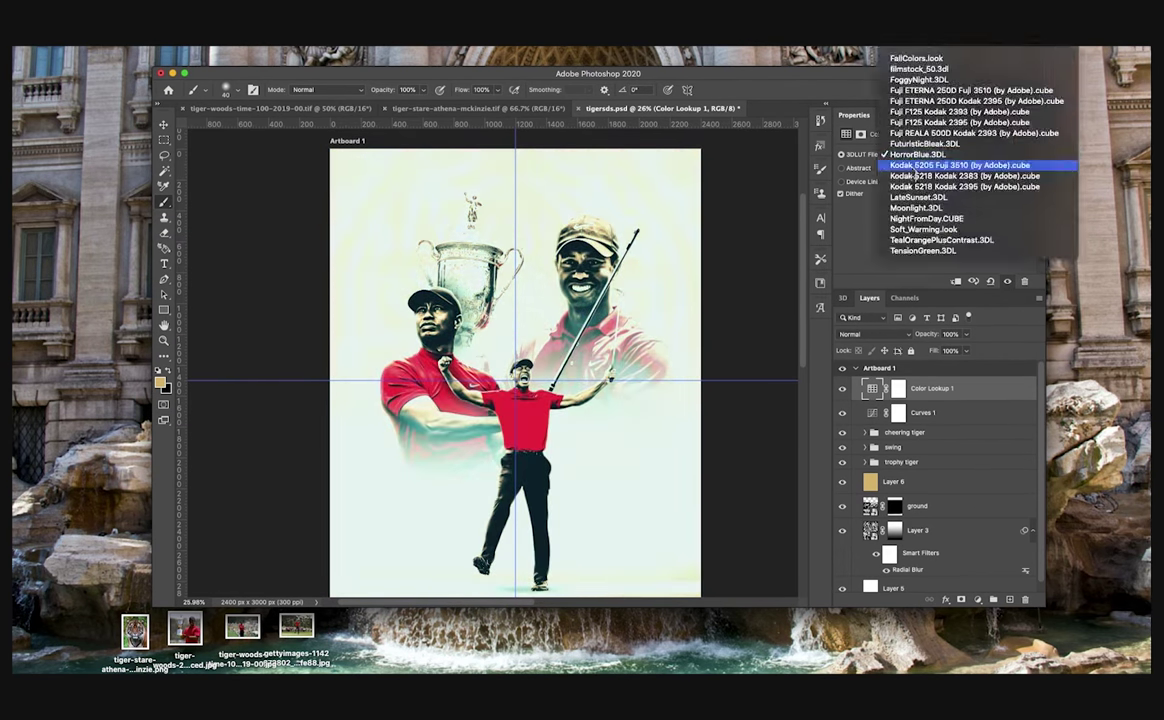
left_click(915, 197)
Step: Apply the Soft_Warming.look 3DLUT preset and lower the Color Lookup layer's fill to 60%
left_click(915, 154)
left_click(908, 188)
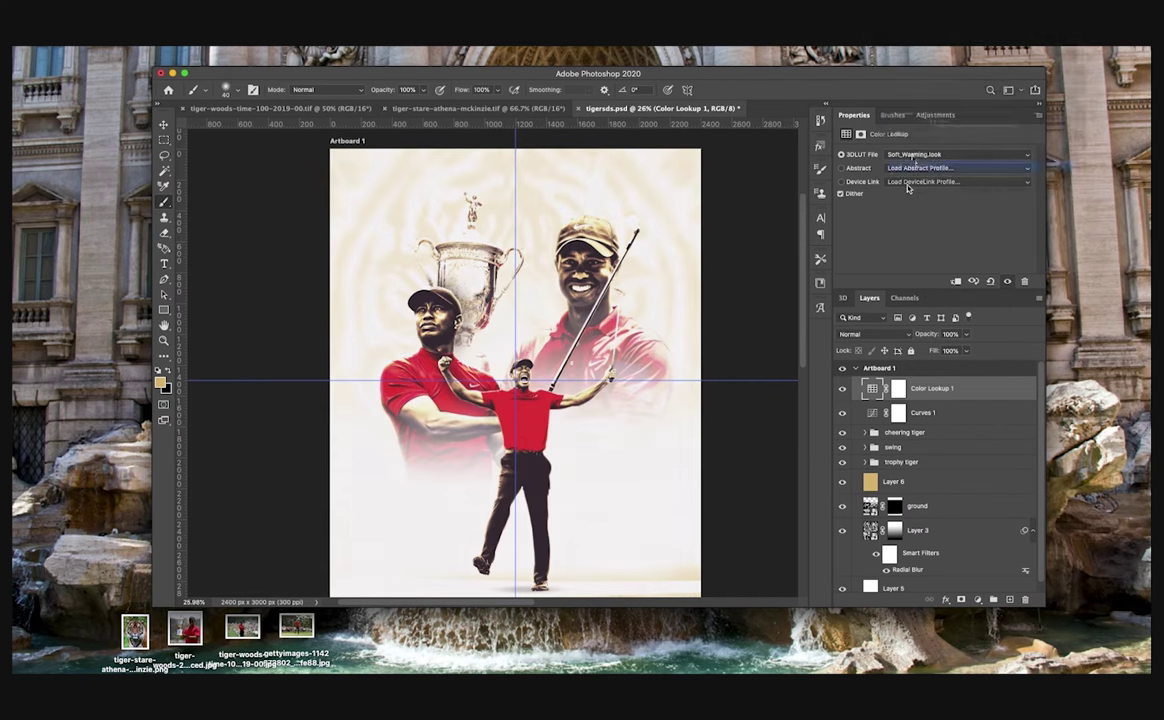
left_click(963, 522)
left_click_drag(967, 366, 934, 367)
left_click(965, 380)
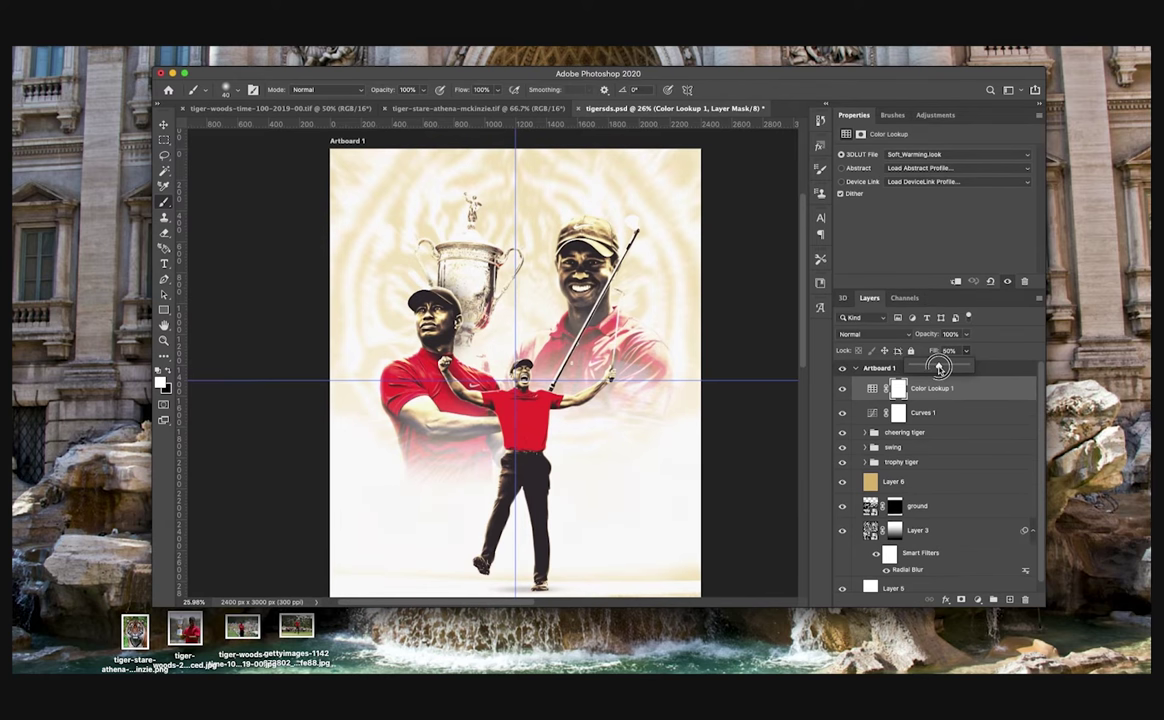
Step: Select the ground layer and inspect the color-graded poster close up and as a whole
scroll(945, 450, "down", 1)
left_click(950, 495)
scroll(613, 416, "down", 3)
scroll(643, 427, "up", 3)
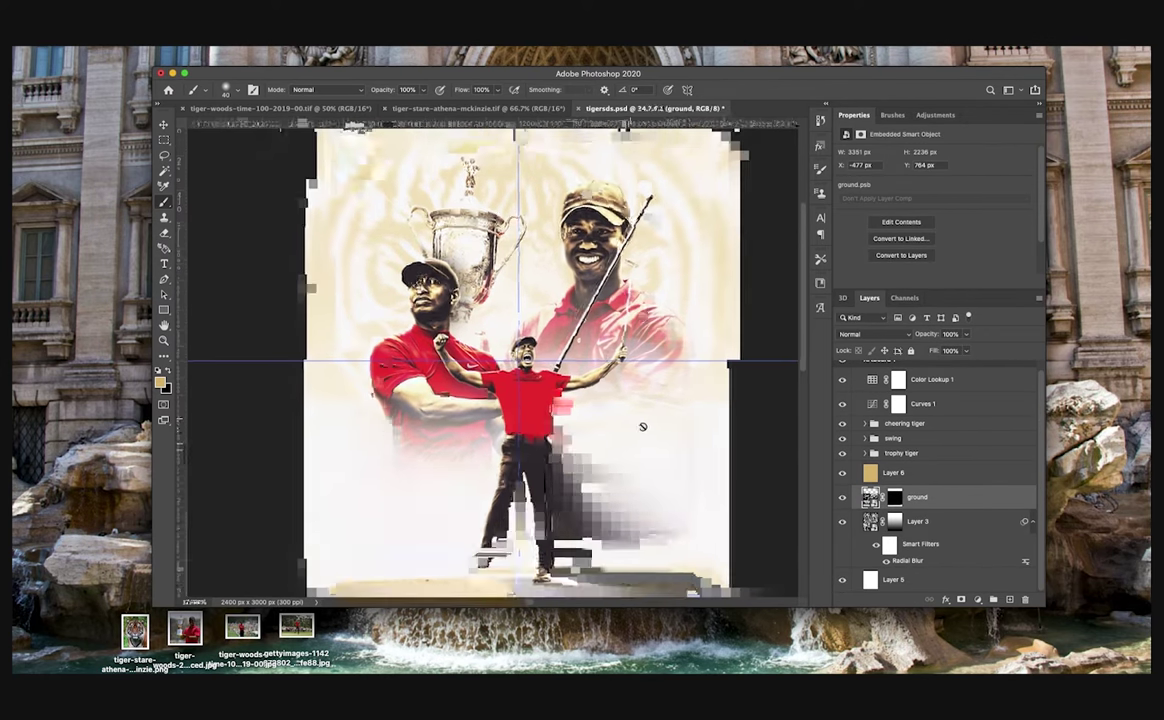
scroll(655, 400, "up", 3)
scroll(660, 384, "down", 3)
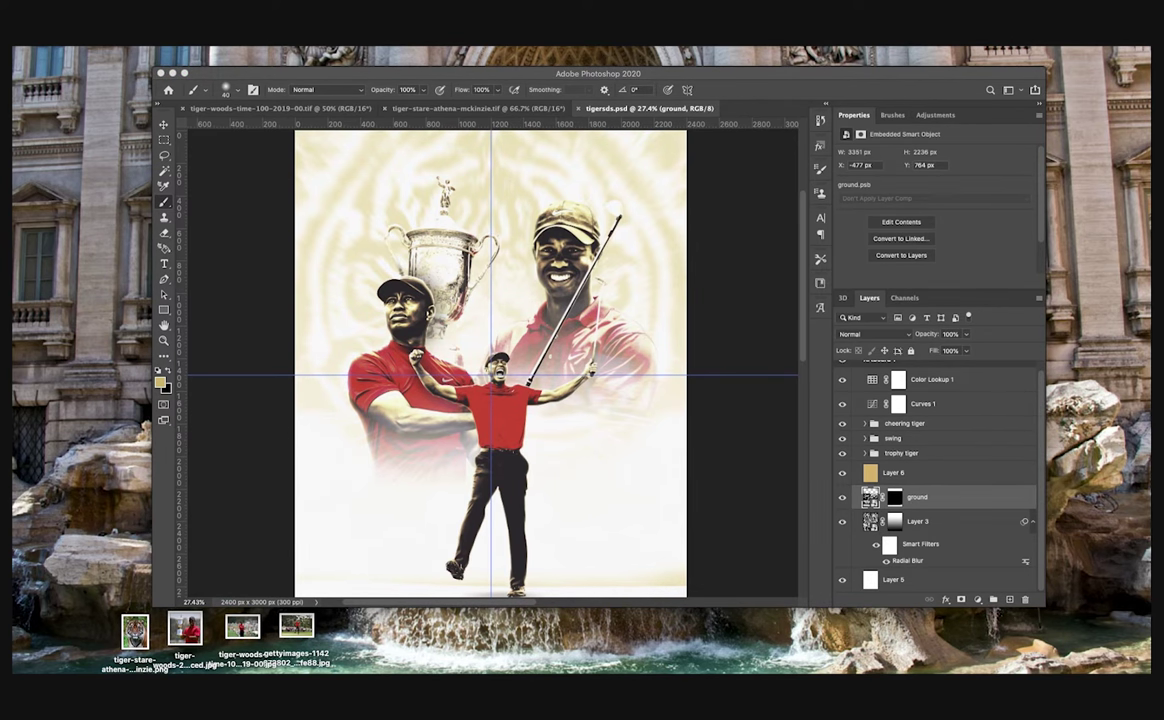
Step: Place the Distort1 image file in the poster, move its layer directly below Curves 1 and set its blend mode to Screen
left_click_drag(637, 320, 540, 315)
key("Return")
left_click_drag(922, 497, 924, 414)
right_click(927, 427)
left_click(873, 334)
left_click(868, 418)
Step: Free-transform the Distort1 layer to cover the whole artboard, at about 2552 by 3348 px
key("super+minus")
key("super+minus")
key("super+t")
mouse_move(588, 363)
left_mouse_down()
mouse_move(627, 362)
mouse_move(598, 366)
left_mouse_up()
left_click(711, 90)
scroll(498, 298, "up", 6)
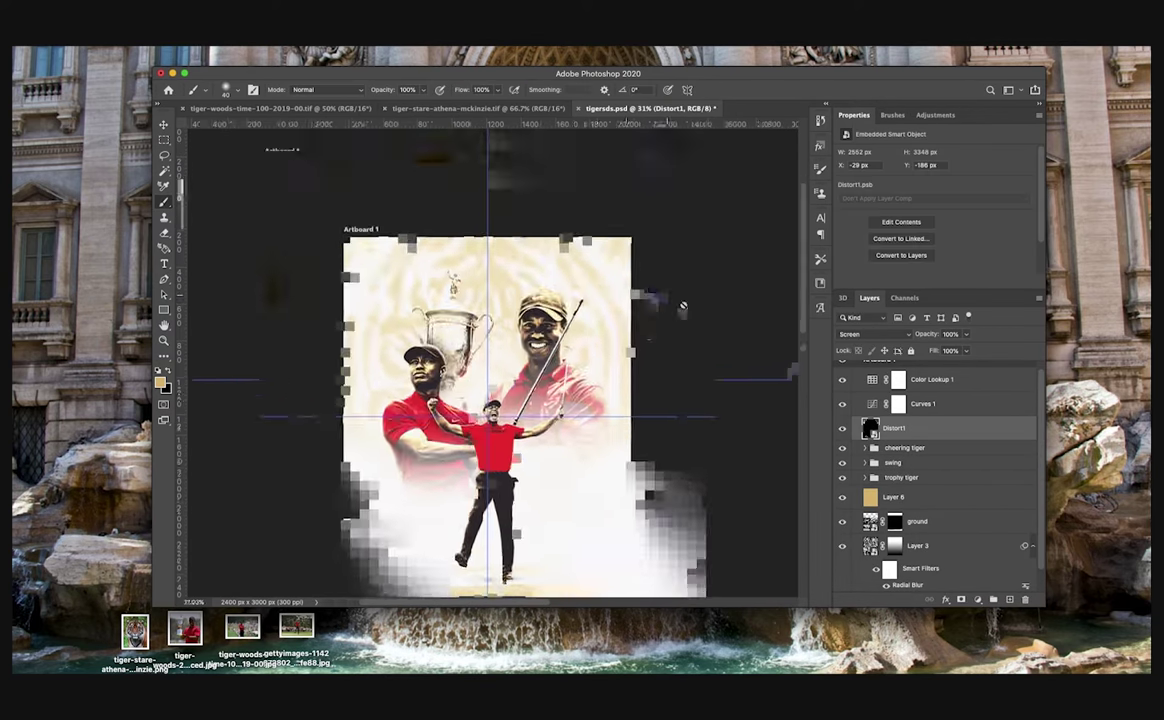
Step: Try the Subtract blend mode on the Distort1 layer and delete that layer
left_click(873, 334)
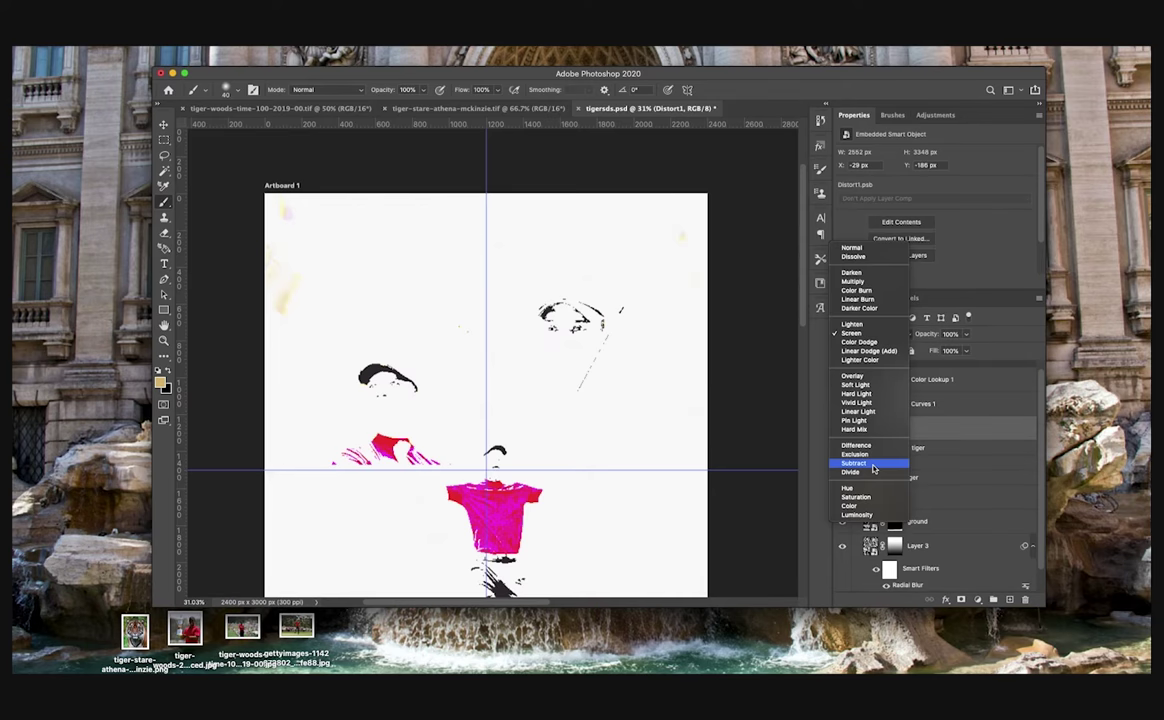
left_click(853, 463)
scroll(729, 353, "up", 2)
key("Delete")
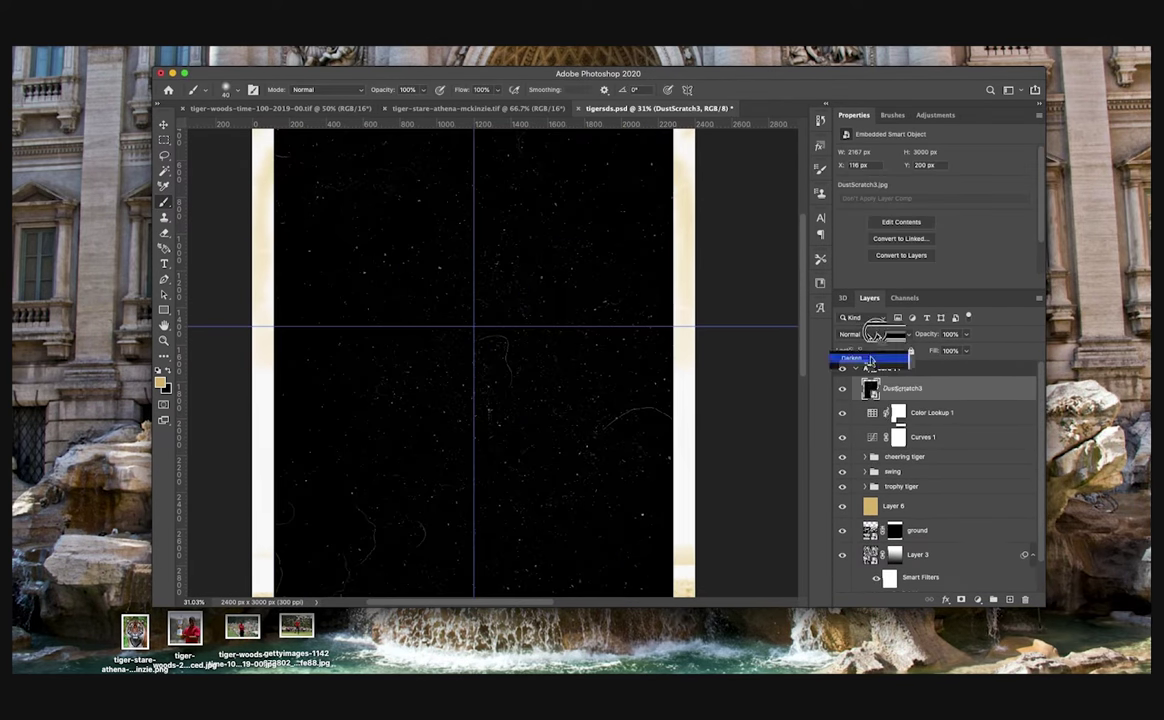
Step: Set the DustScratch3 layer's blend mode to Screen and scale it to cover the artboard, about 2400 by 3323 px
key("shift+alt+s")
left_click_drag(603, 360, 641, 333)
key("Return")
key("super+plus")
scroll(633, 262, "up", 5)
scroll(633, 262, "left", 5)
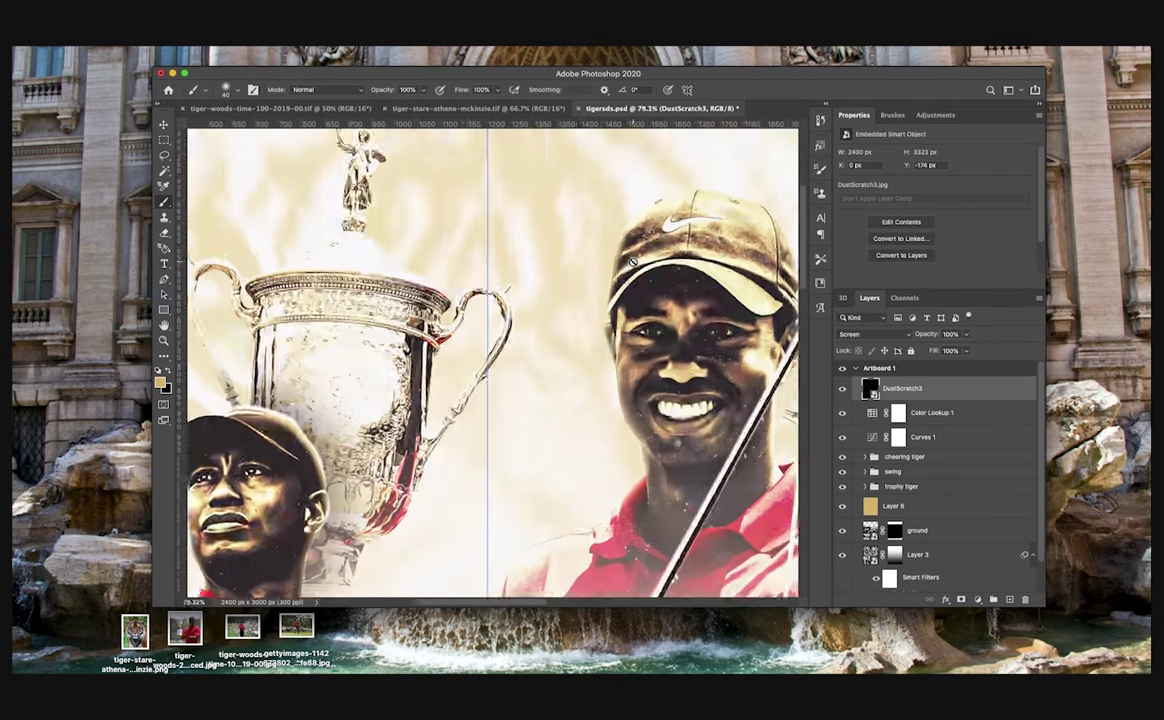
scroll(493, 385, "down", 6)
scroll(768, 365, "down", 5)
scroll(768, 371, "up", 3)
Step: Apply a Radial Blur smart filter to the DustScratch3 layer
left_click(290, 40)
mouse_move(402, 184)
left_click(530, 250)
left_click(290, 40)
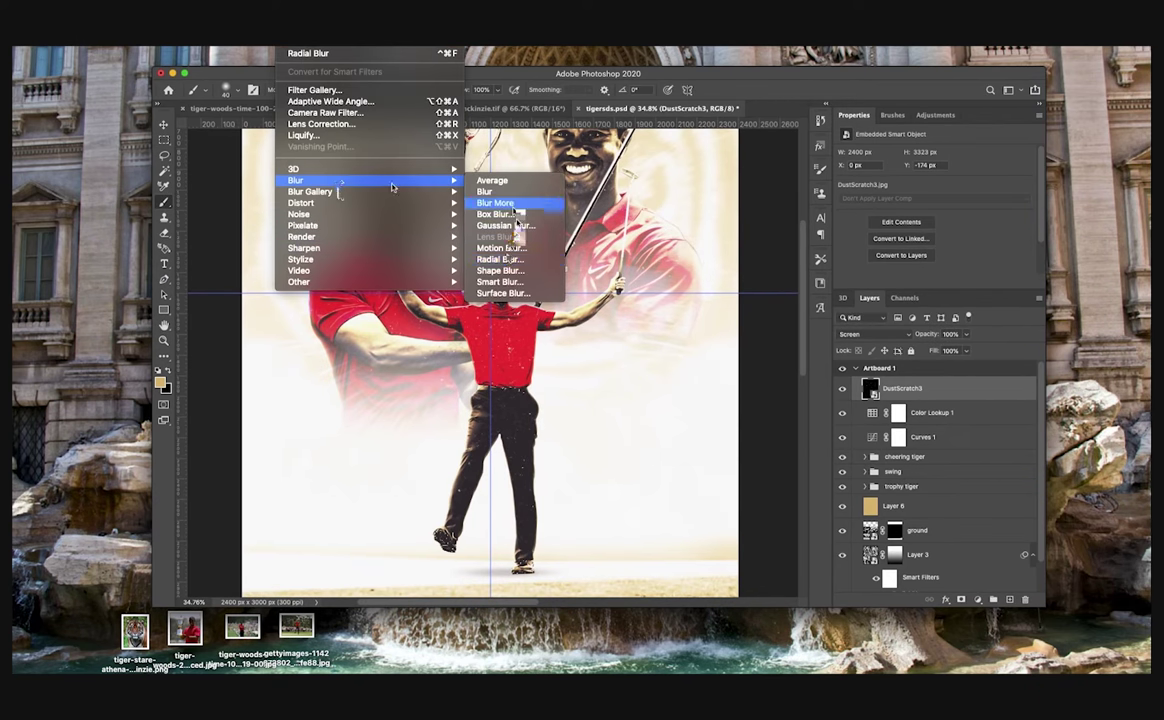
left_click(507, 258)
left_click(793, 263)
key("Return")
scroll(492, 368, "up", 5)
scroll(492, 368, "down", 5)
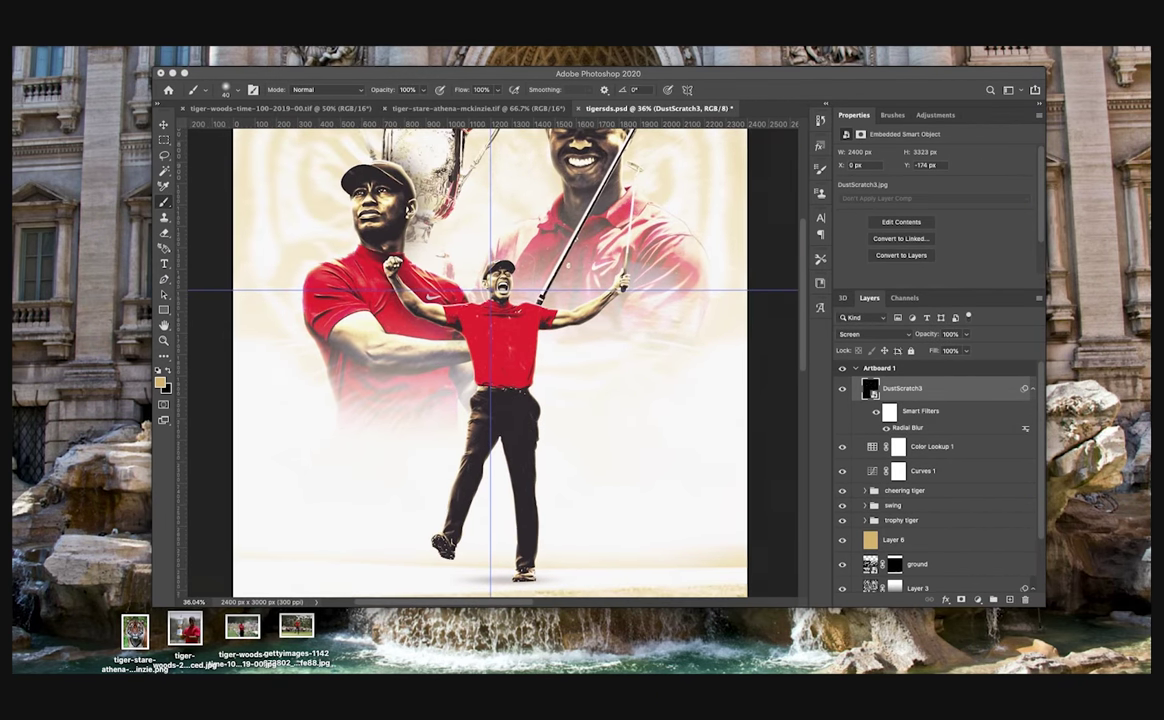
Step: Place the 34.jpg image in the poster, stack it with DustScratch3 below Curves 1 and set its blend mode to Screen
left_click_drag(1150, 268, 615, 309)
left_click(709, 89)
left_click_drag(925, 409, 920, 449)
left_click(862, 335)
left_click(832, 410)
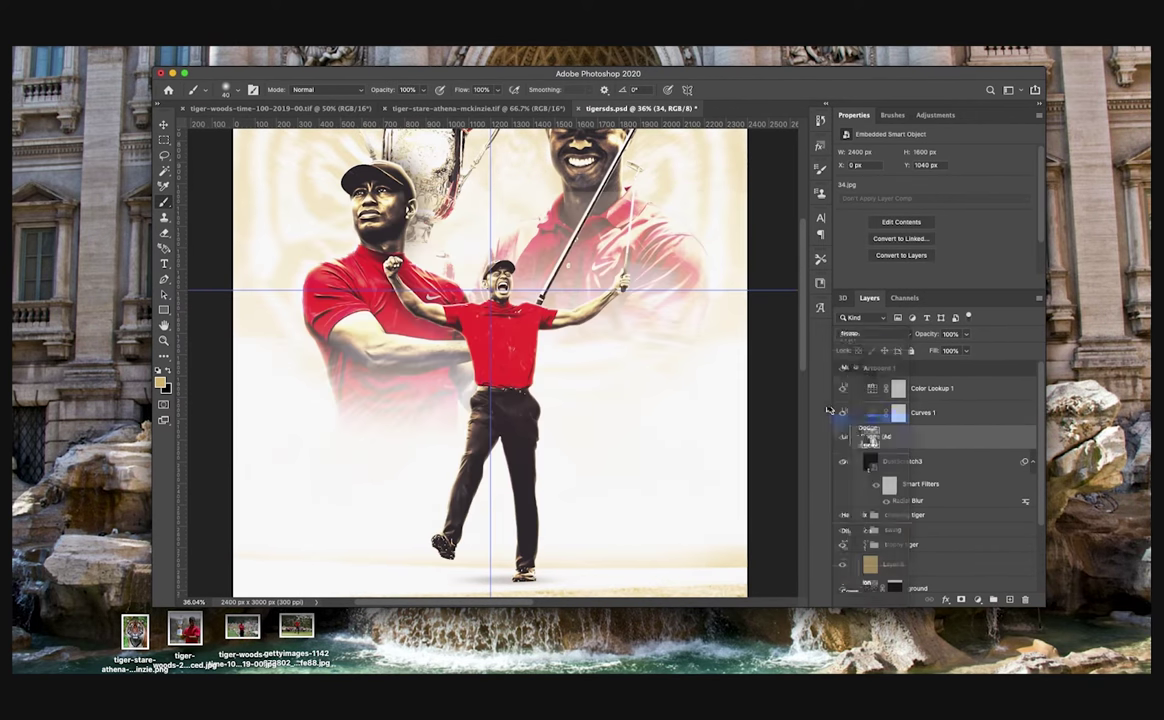
Step: Free-transform the 34 layer to span the artboard's full height, at about 3814 by 3000 px
scroll(761, 374, "down", 5)
key("super+t")
left_click_drag(602, 363, 549, 309)
left_click_drag(427, 428, 428, 470)
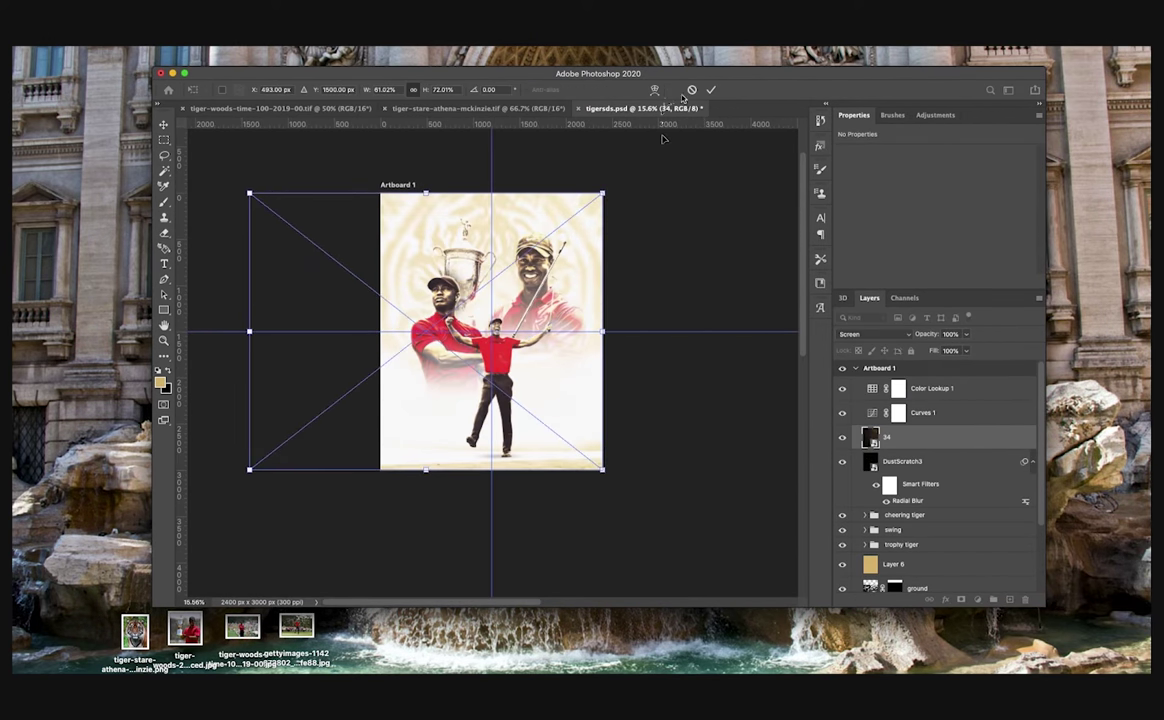
left_click(711, 90)
Step: Compare the poster with and without the 34 layer, move it directly below DustScratch3 and save the file
scroll(678, 190, "up", 5)
left_click(842, 438)
scroll(493, 363, "down", 5)
left_click_drag(842, 438, 905, 492)
key("super+minus")
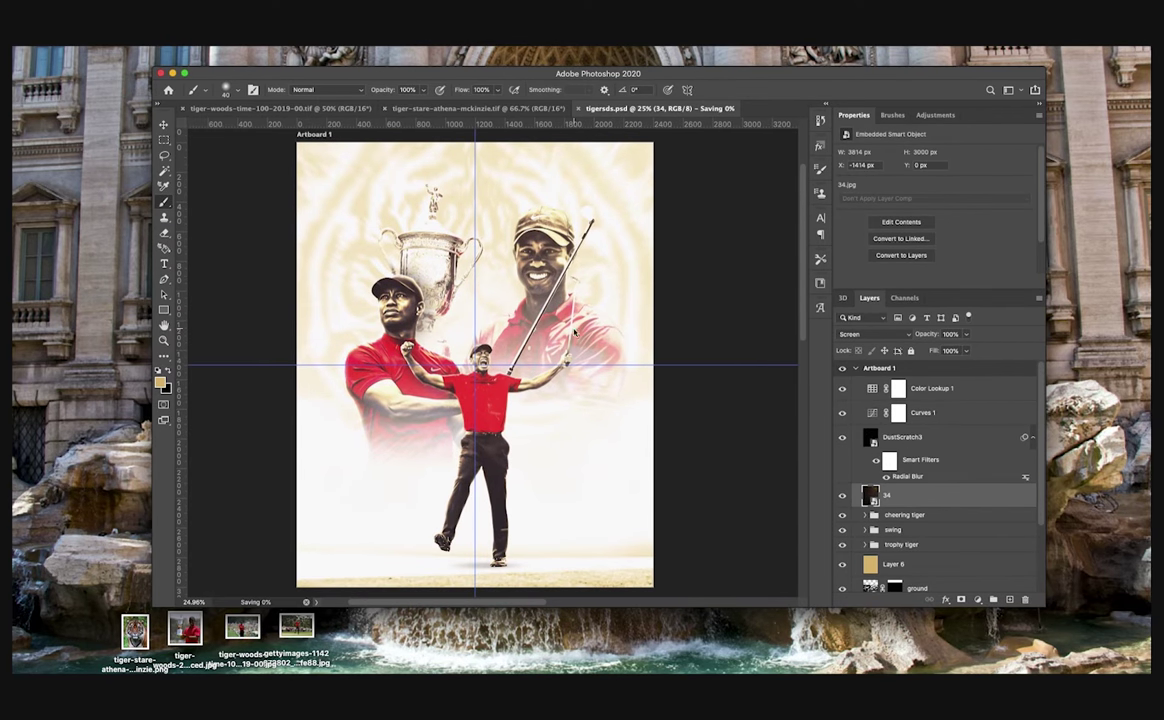
Step: Add a new layer above the 34 layer, fill it with black and apply Add Noise at 100%
left_click(1010, 599)
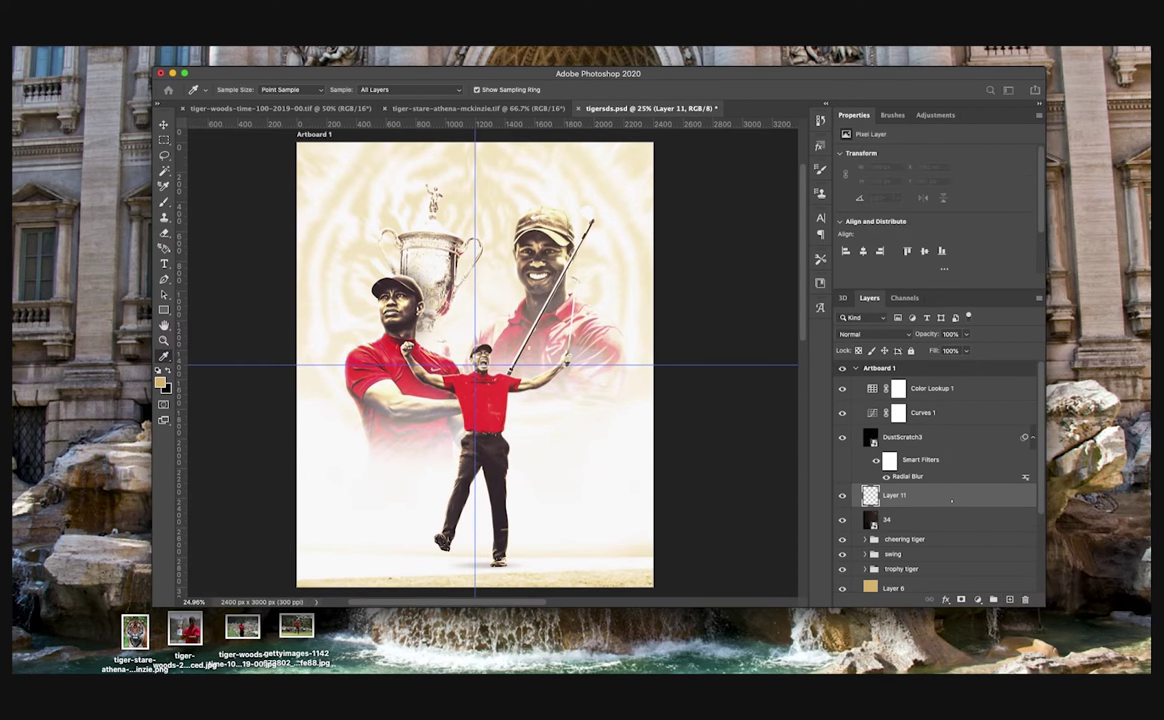
key("super+BackSpace")
left_click(287, 41)
mouse_move(386, 217)
left_click(502, 215)
type("100")
left_click(641, 185)
Step: Set the noise layer's blend mode to Soft Light and lower its fill to 51%
left_click(872, 334)
left_click(868, 462)
left_click(858, 335)
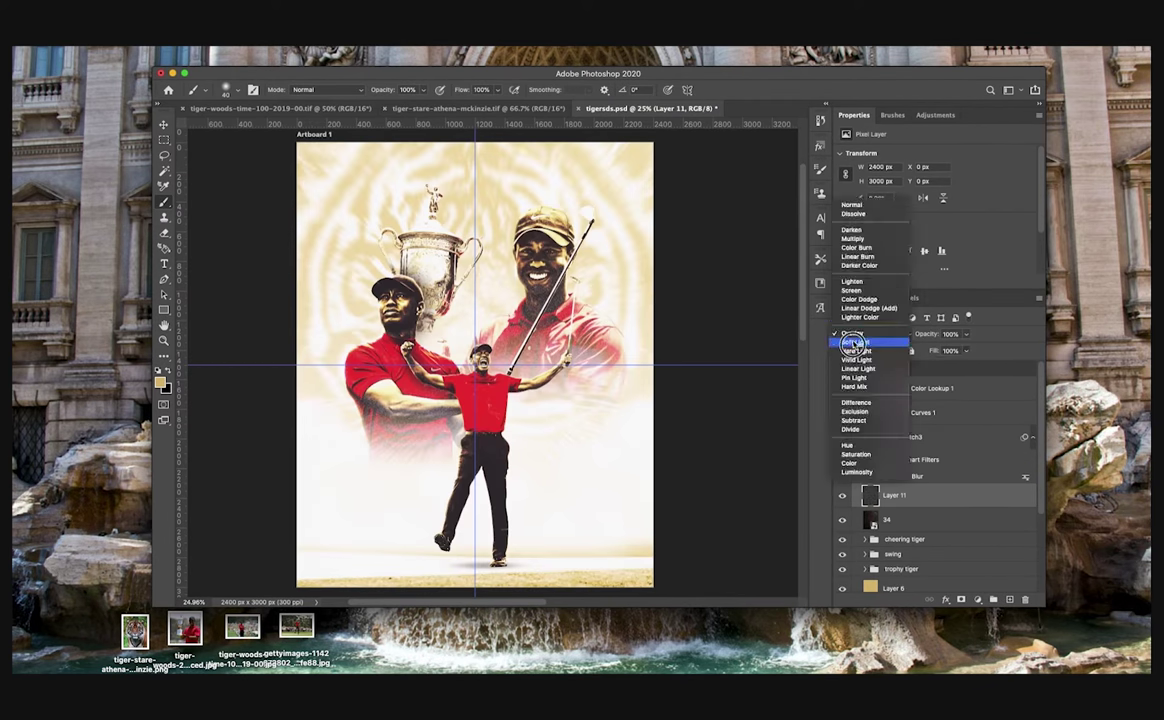
left_click(855, 343)
left_click(966, 351)
left_click_drag(967, 366, 938, 366)
scroll(569, 507, "up", 5)
scroll(683, 247, "down", 4)
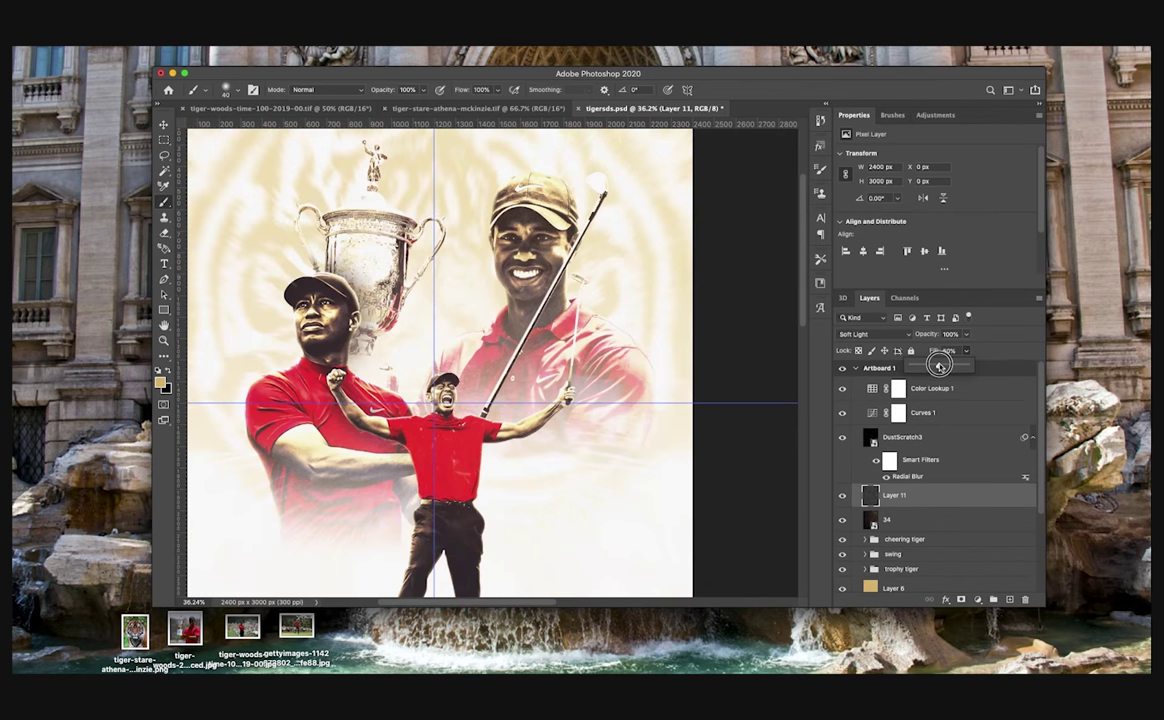
key("ctrl+minus")
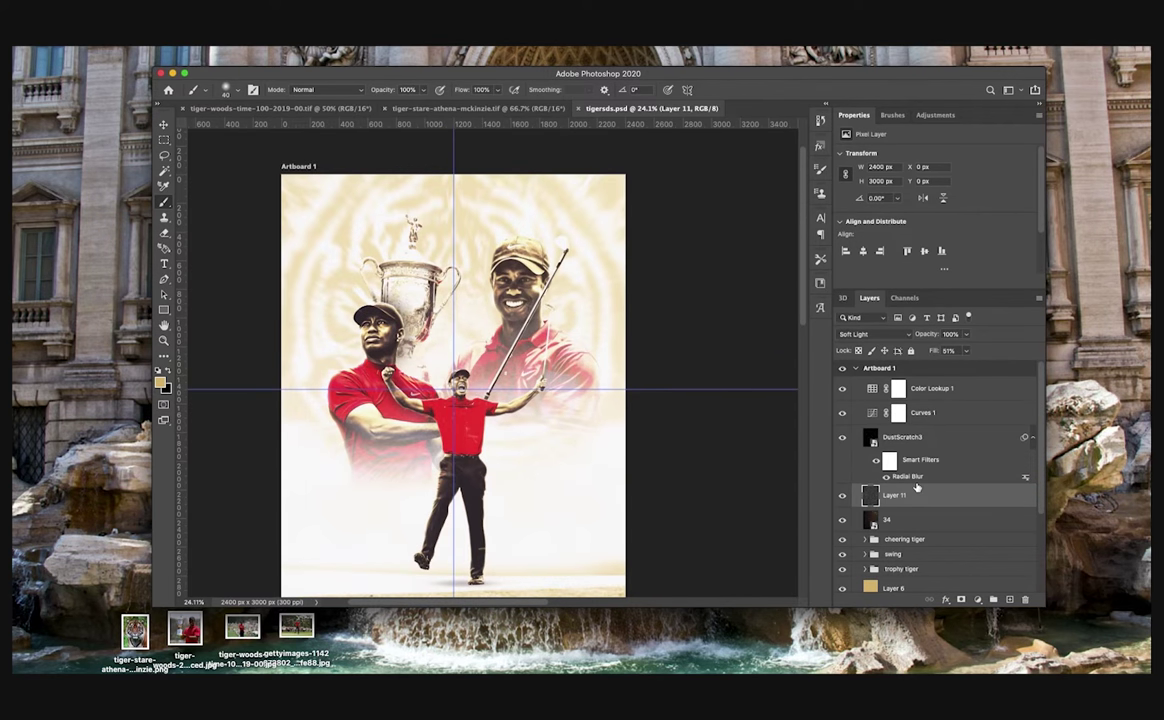
scroll(533, 450, "down", 3)
scroll(914, 504, "down", 2)
left_click(915, 504)
scroll(917, 510, "down", 4)
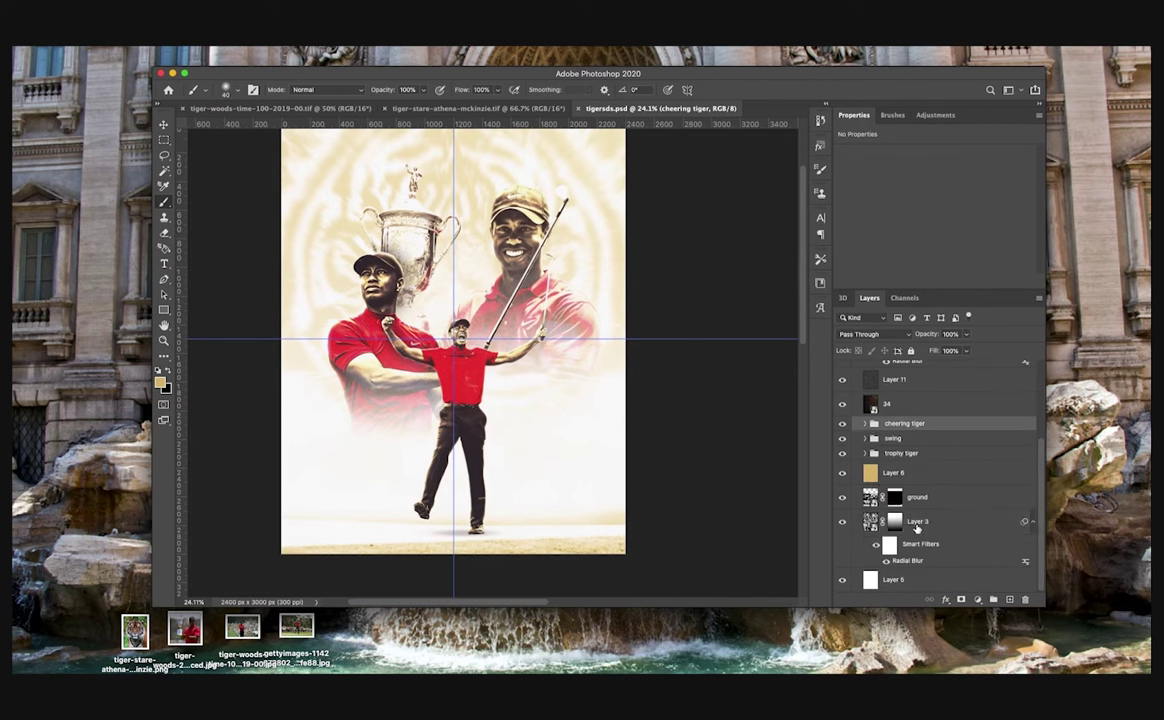
left_click(913, 523, "shift")
key("v")
scroll(453, 360, "up", 2)
left_click(893, 472)
key("ctrl+t")
Step: Select the trophy tiger and swing groups together and scale them down to 91.50%, shifting them slightly downward
left_click(926, 452)
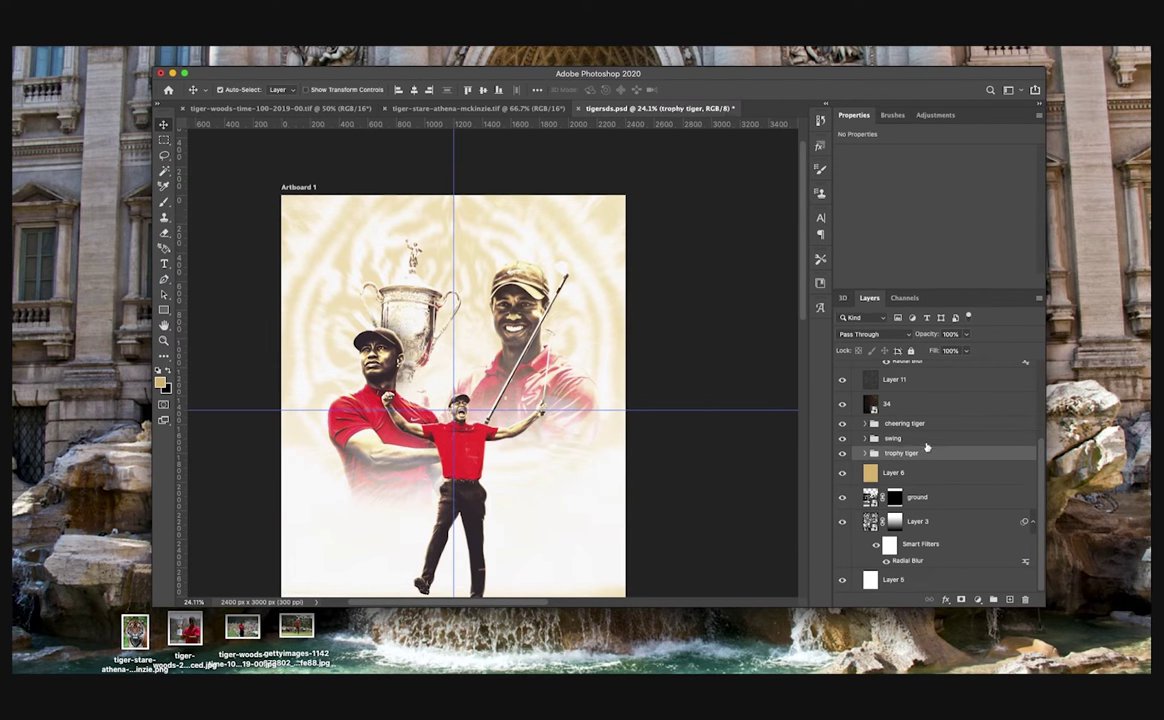
left_click(924, 440, "shift")
key("ctrl+t")
key("Return")
left_click_drag(625, 430, 611, 430)
left_click_drag(546, 349, 546, 353)
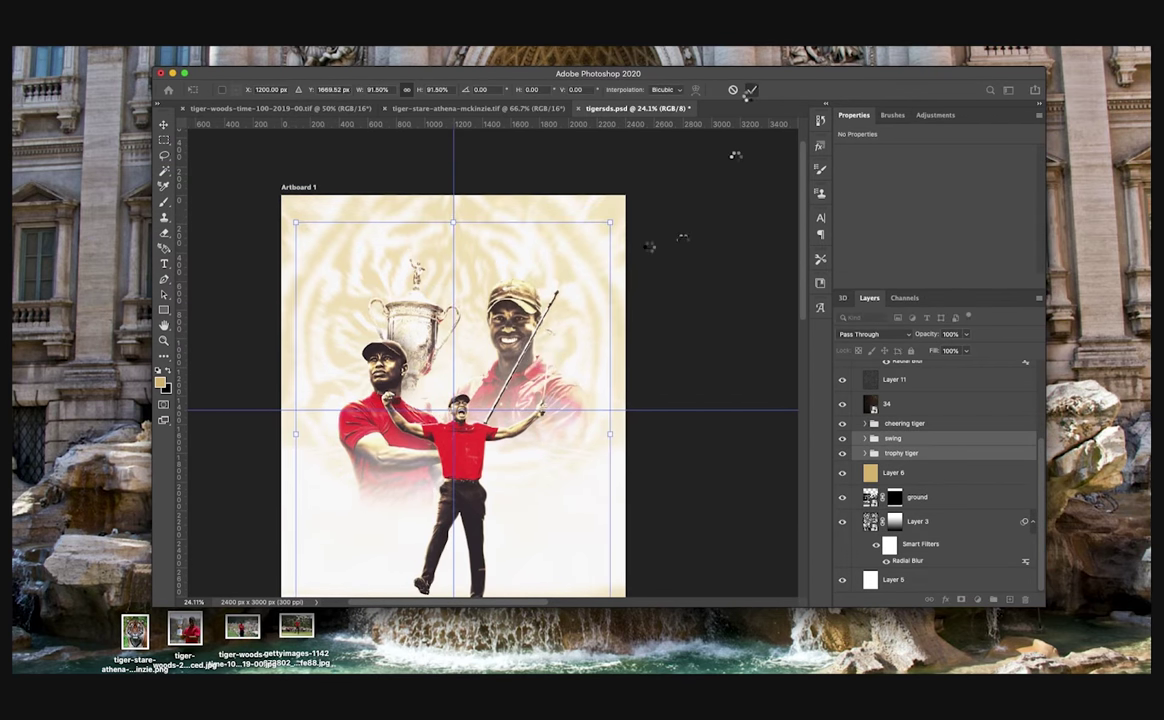
left_click(750, 90)
scroll(656, 226, "down", 2)
scroll(656, 226, "left", 1)
scroll(656, 226, "up", 2)
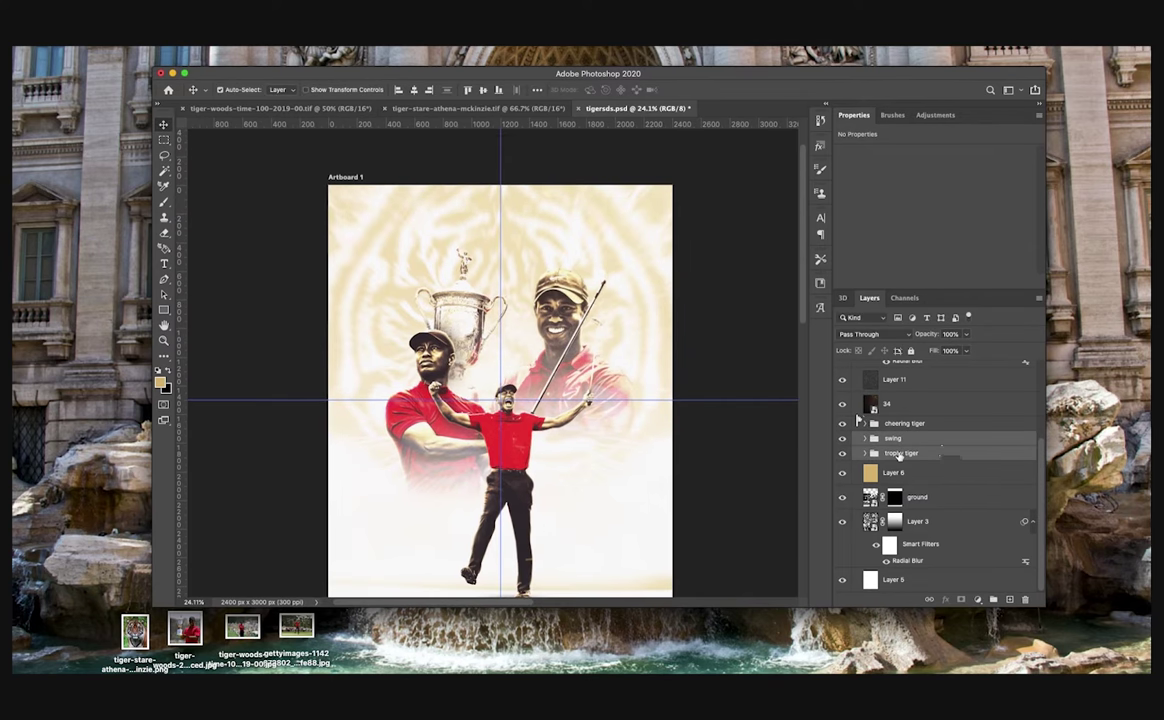
Step: Add the title TIGER WOODS in black 70 pt Alternate Gothic No2 D at the poster's top, with its layer above Layer 6
left_click(896, 472)
key("alt+shift+super+n")
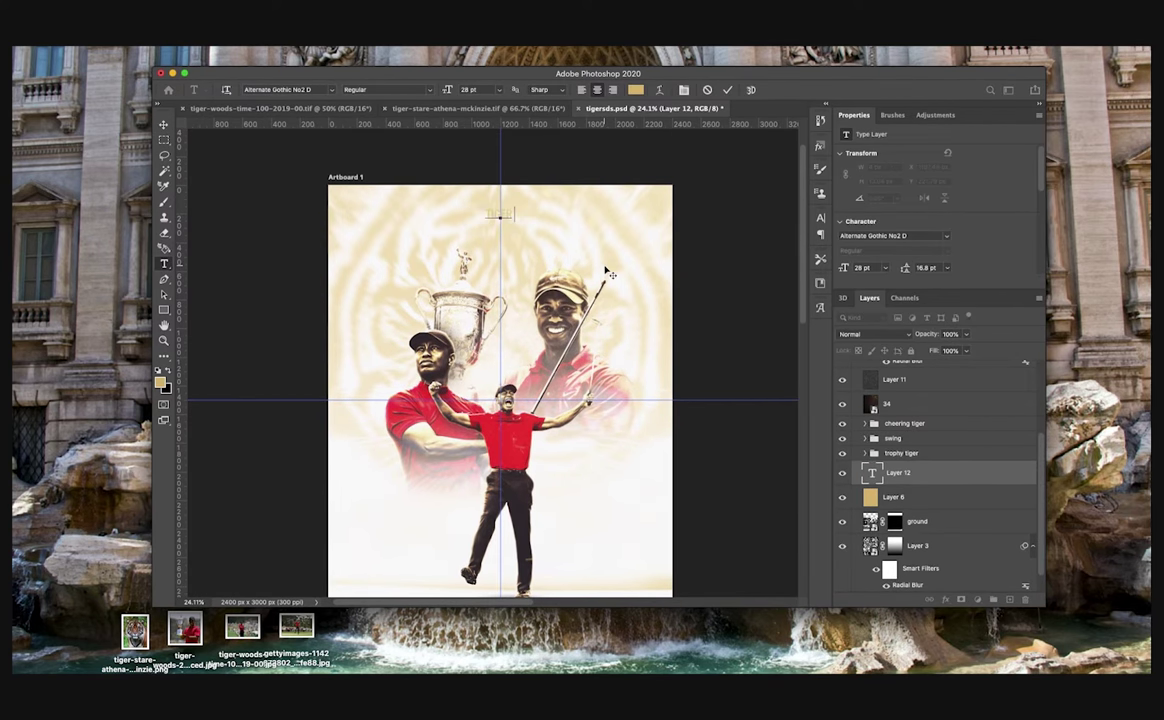
key("ctrl+a")
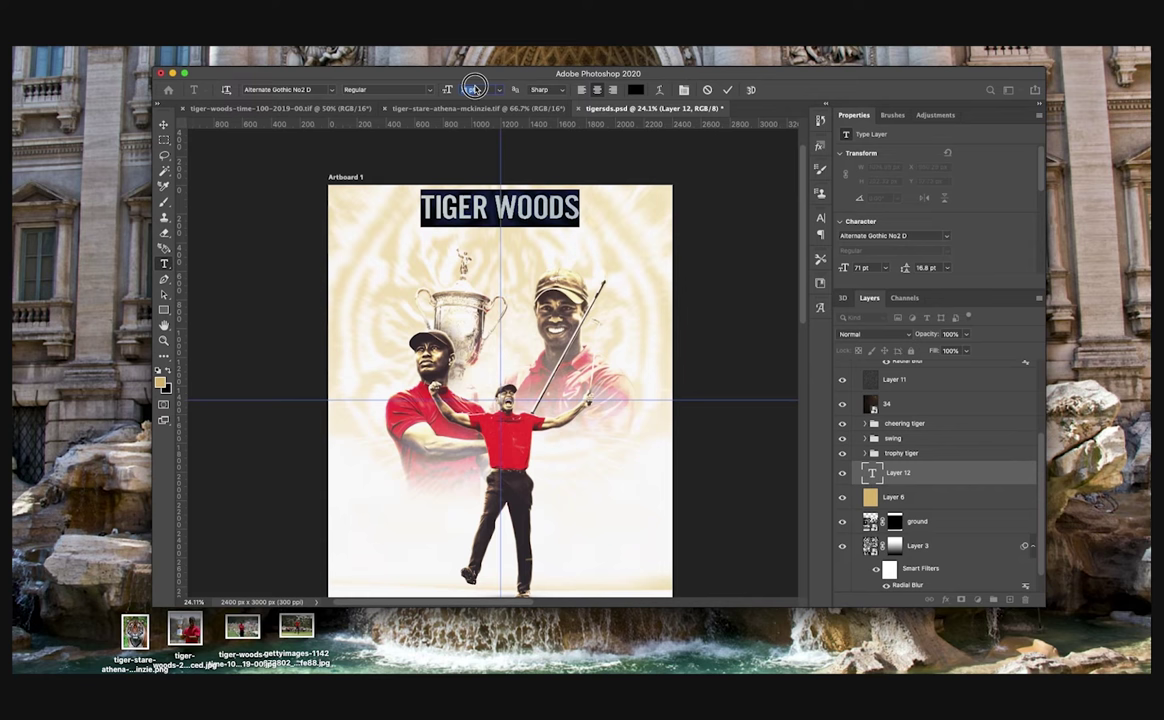
left_click(727, 90)
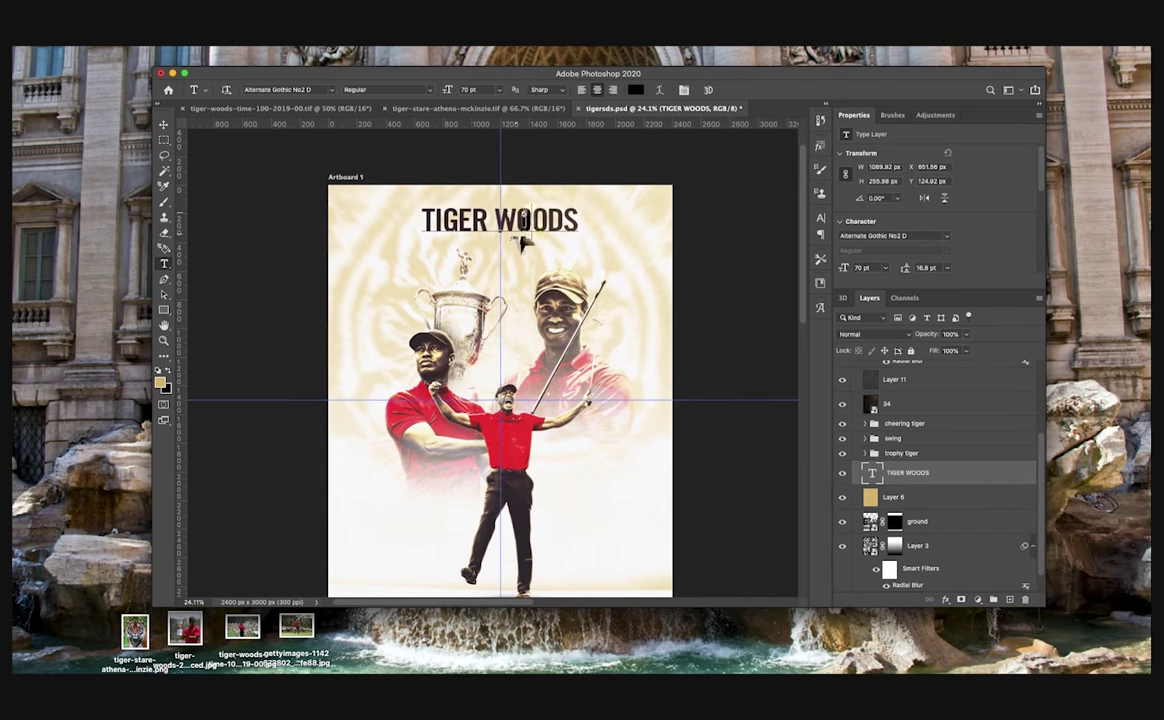
Step: Preview the TIGER WOODS title in Script and Blackletter fonts
left_click(880, 235)
left_click(885, 251)
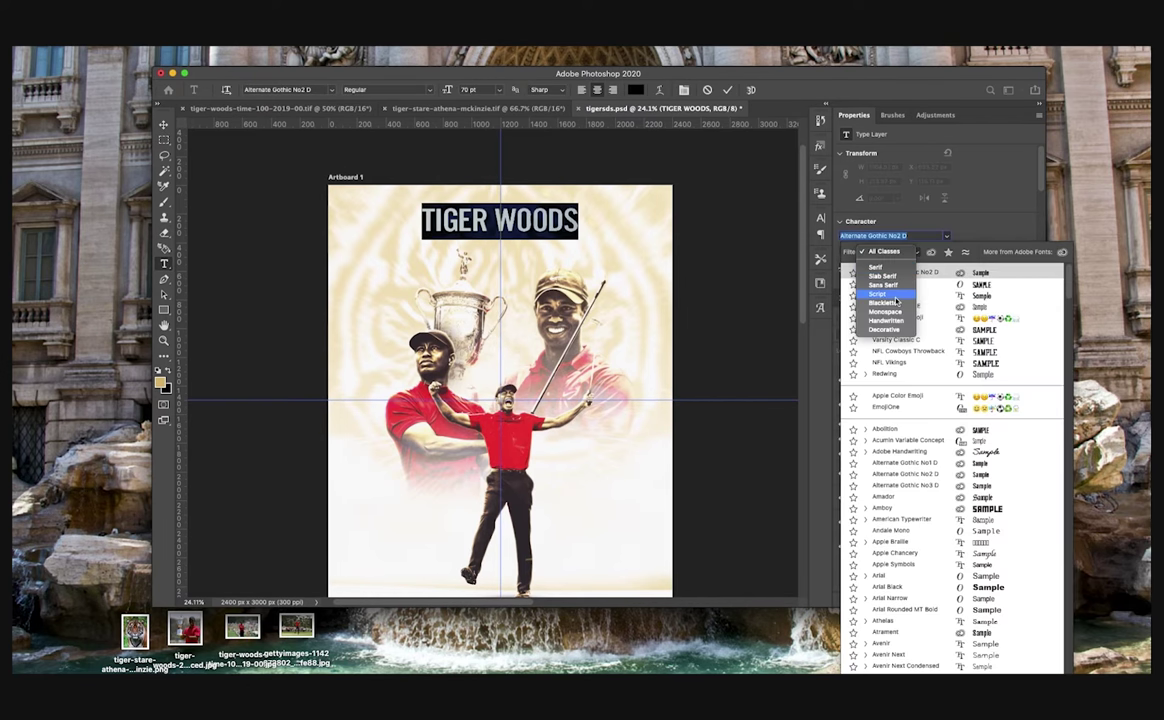
left_click(890, 296)
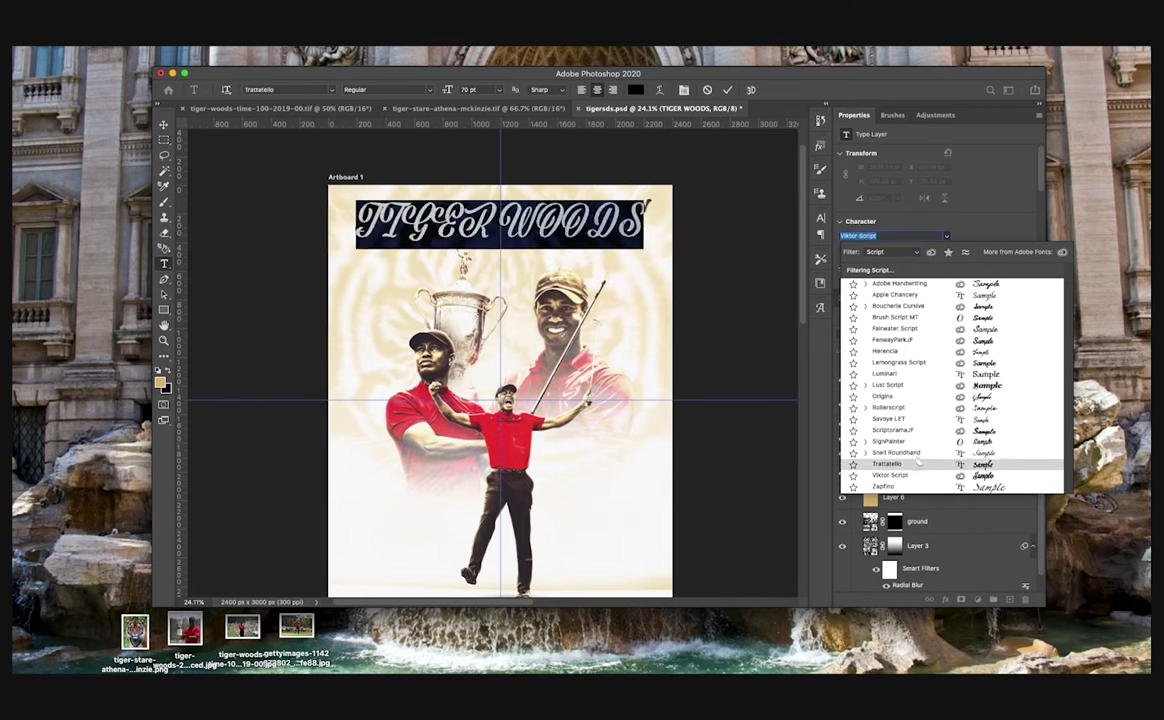
left_click(890, 252)
left_click(890, 264)
left_click(882, 287)
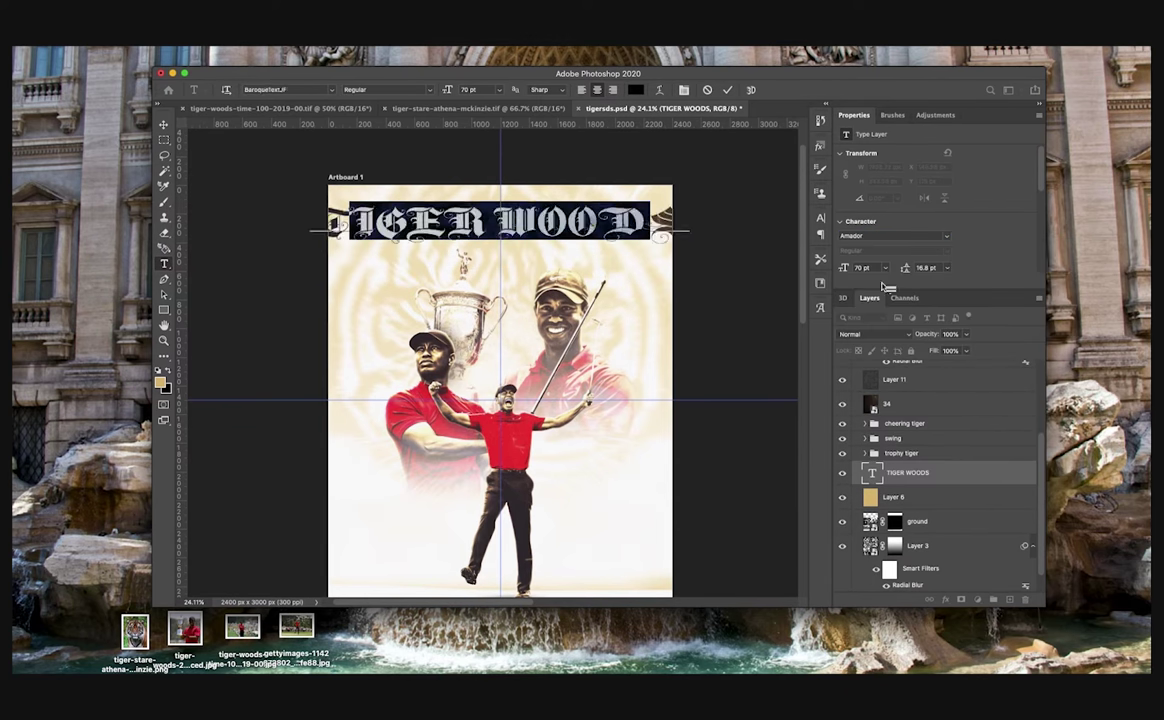
Step: Change the title to mixed-case Tiger Woods in the decorative roenksync font at 50 pt and move its layer below Layer 6
left_click(880, 235)
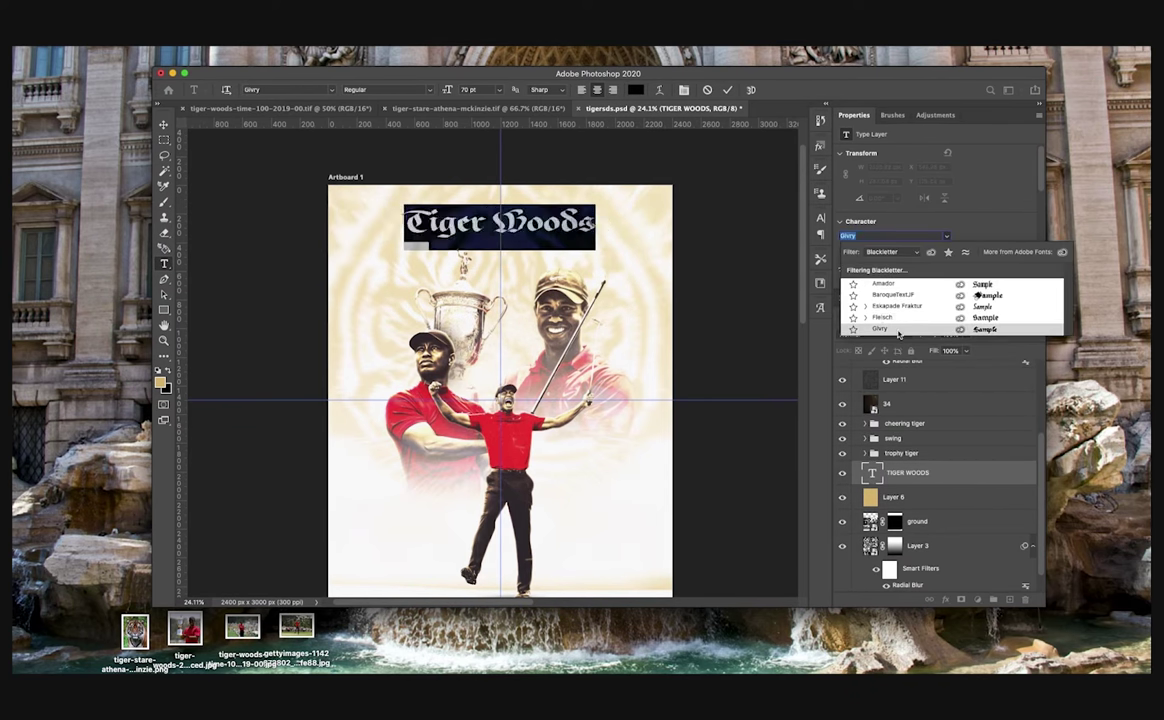
left_click(885, 251)
left_click(887, 292)
left_click(890, 252)
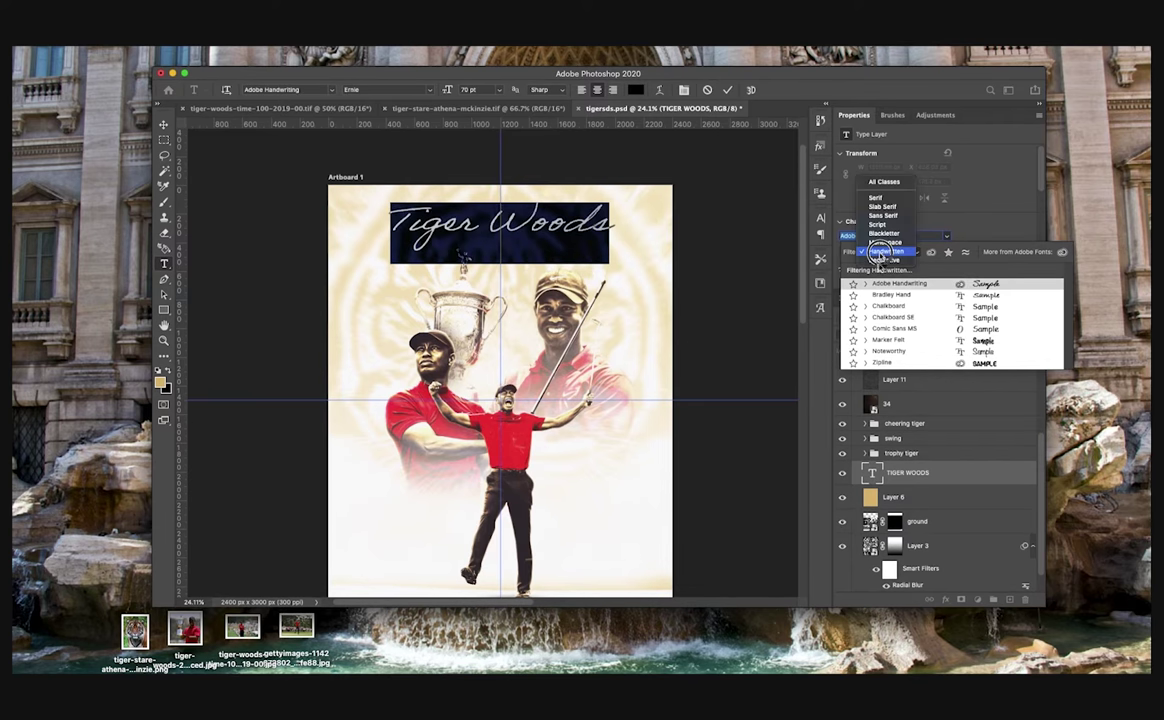
left_click(889, 262)
scroll(898, 385, "down", 4)
scroll(906, 410, "down", 10)
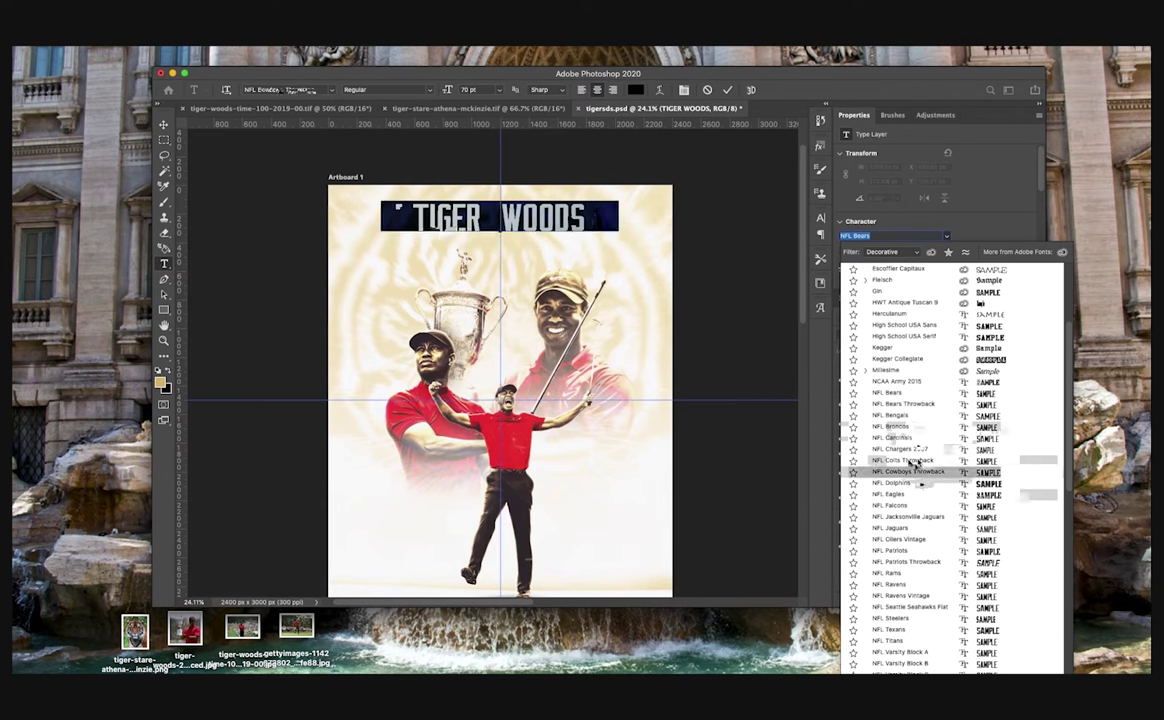
left_click(900, 432)
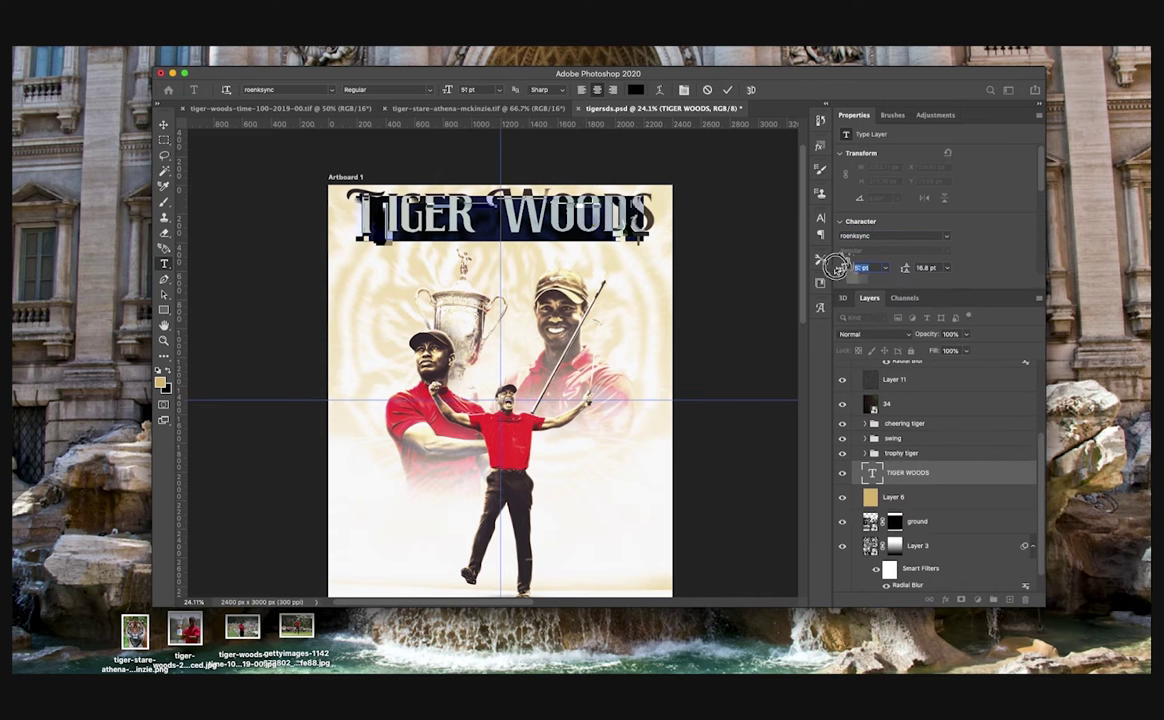
key("super+bracketleft")
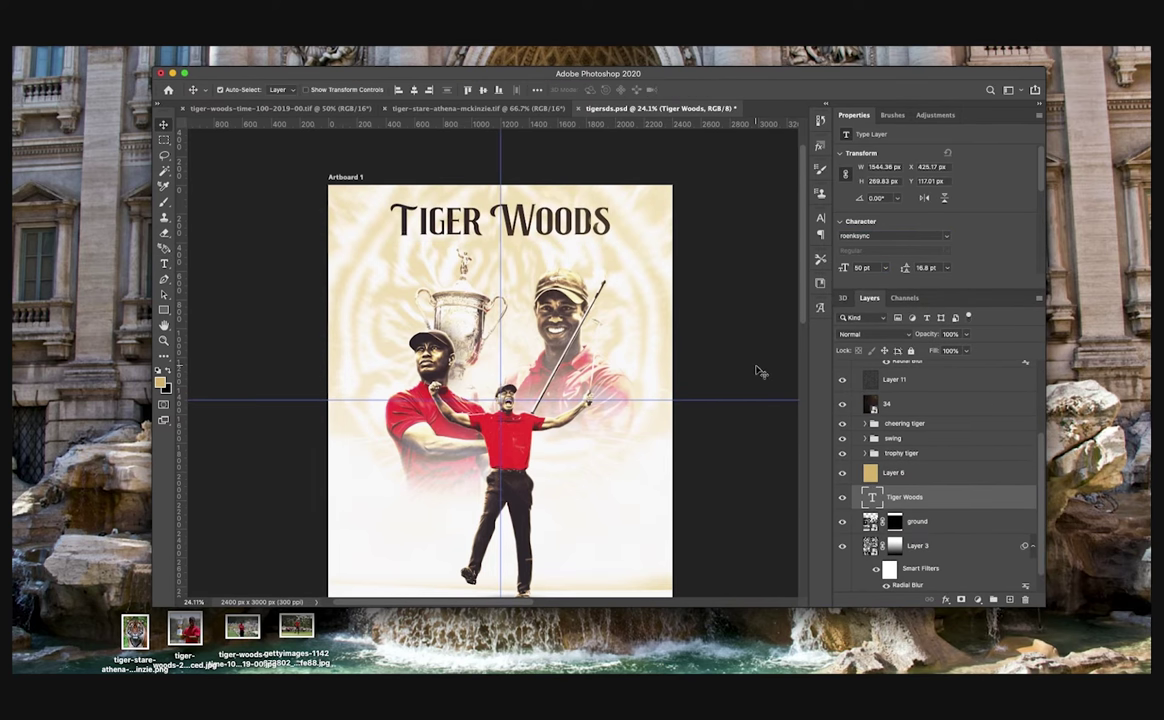
Step: Filter the fonts to Serif and set the title in Mr Darcy Bold
scroll(676, 343, "up", 2)
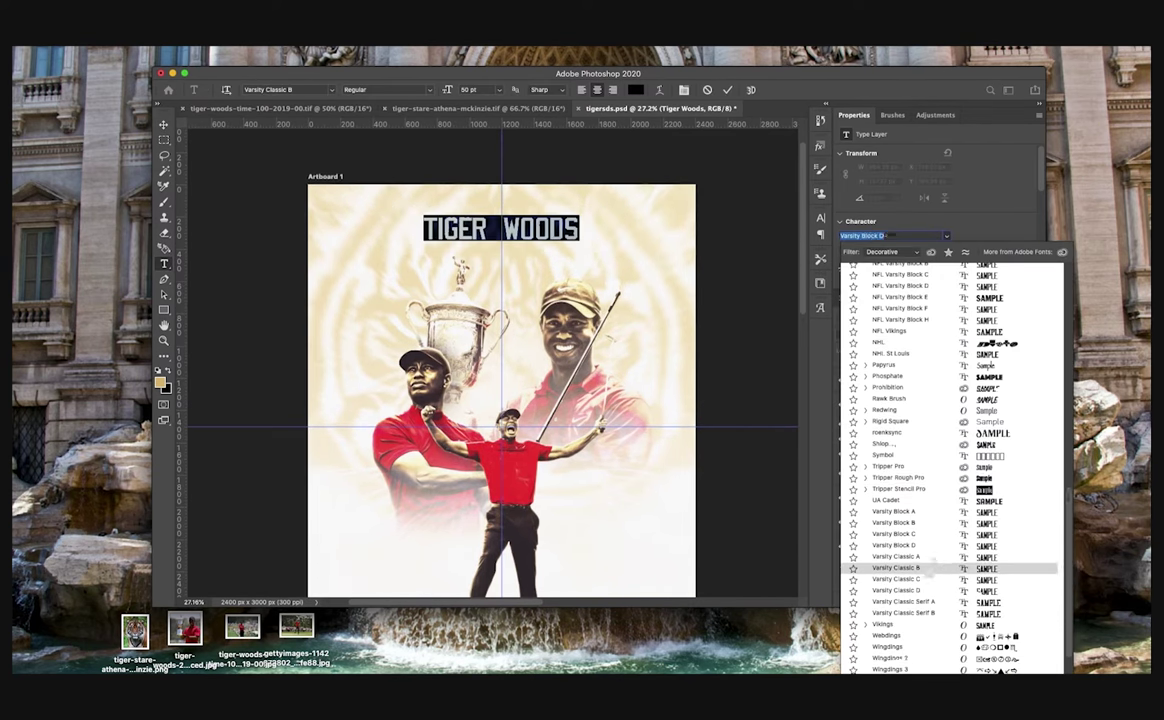
left_click(900, 251)
left_click(872, 176)
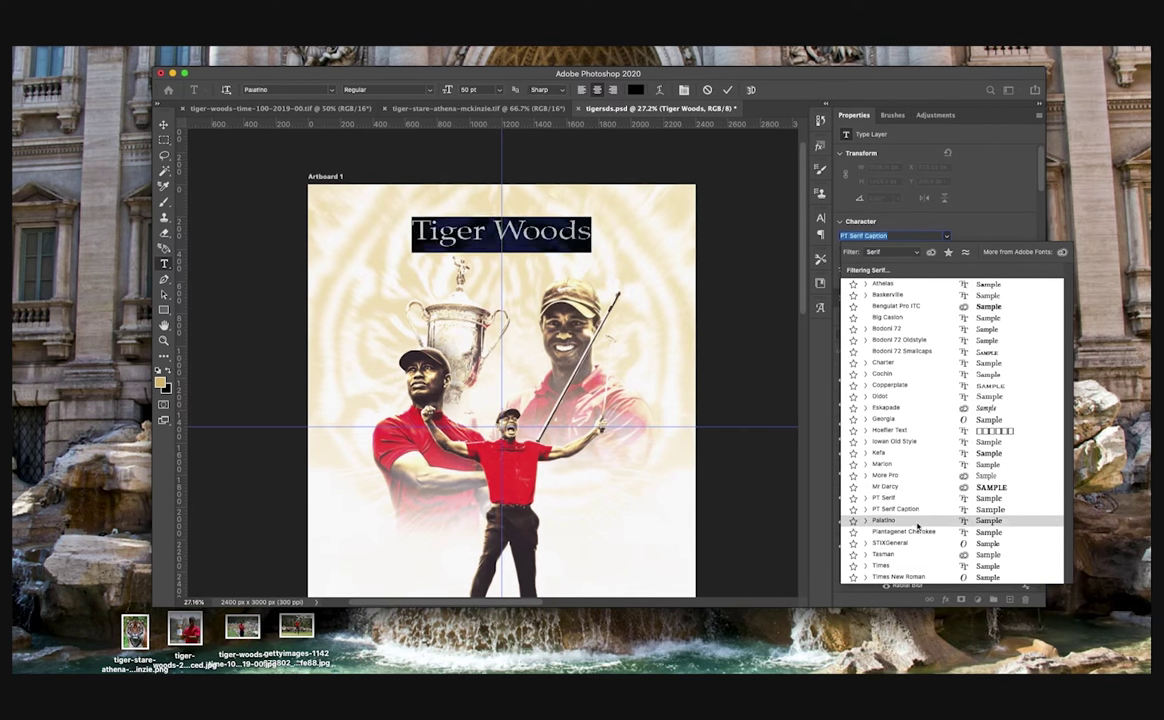
left_click(886, 486)
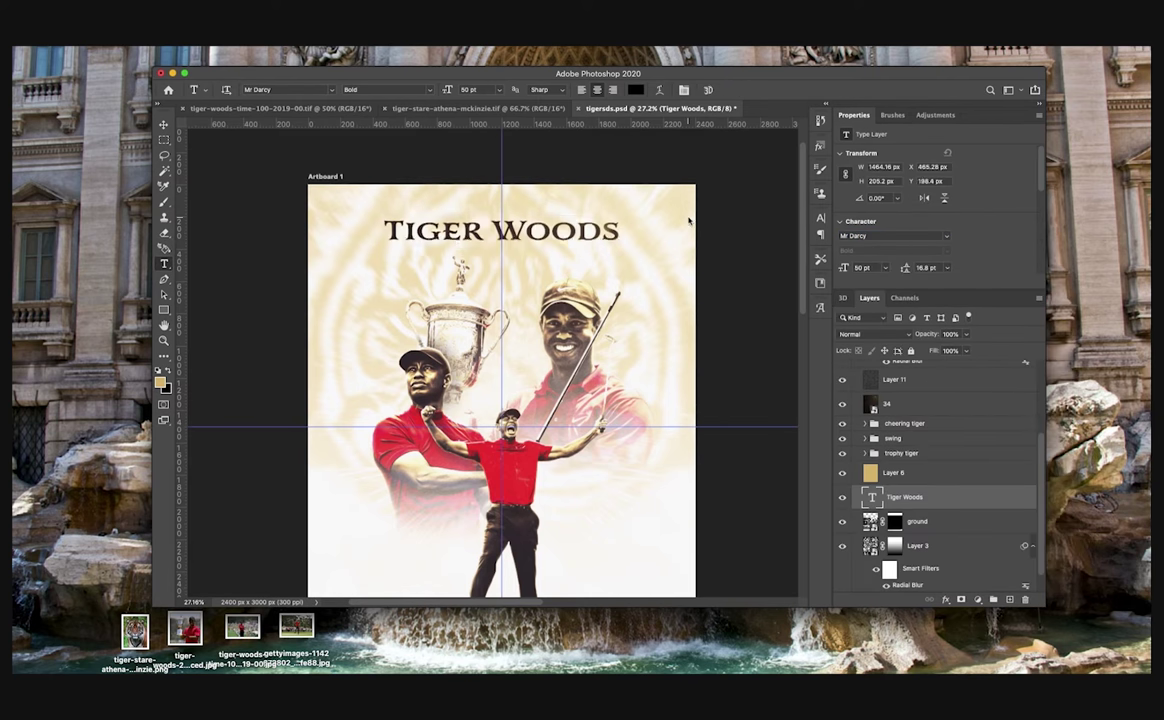
Step: Set the Tiger Woods text layer's blend mode to Overlay
scroll(682, 220, "down", 4)
scroll(678, 219, "up", 6)
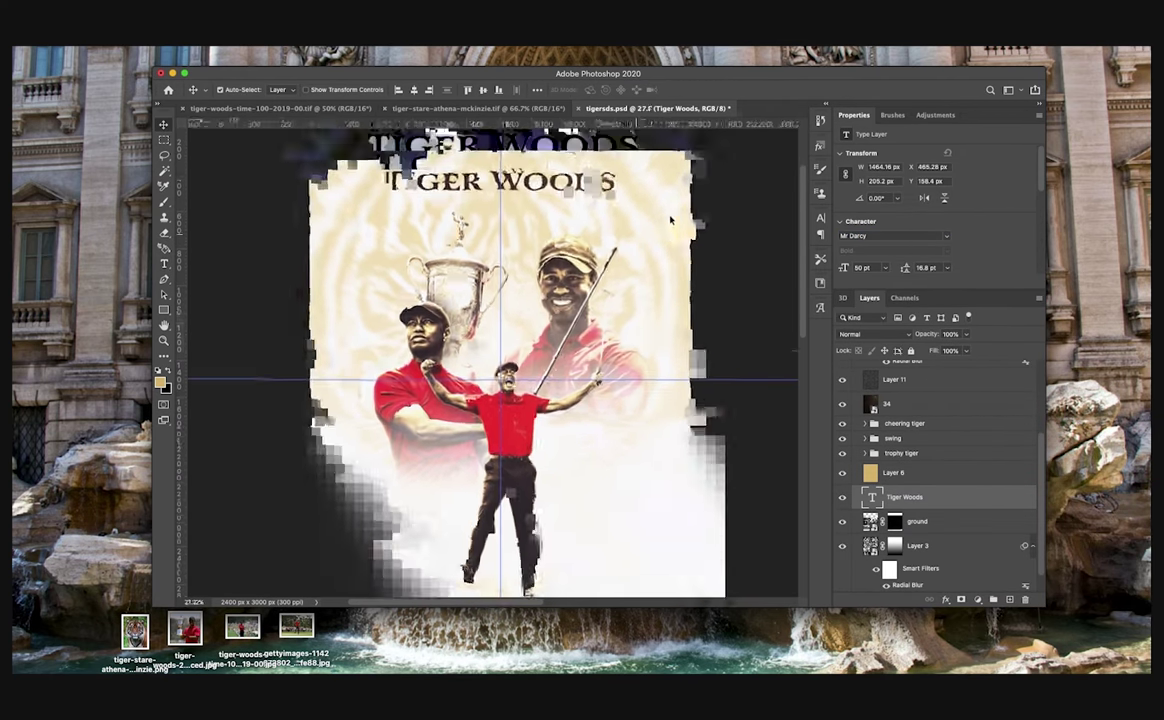
left_click(874, 335)
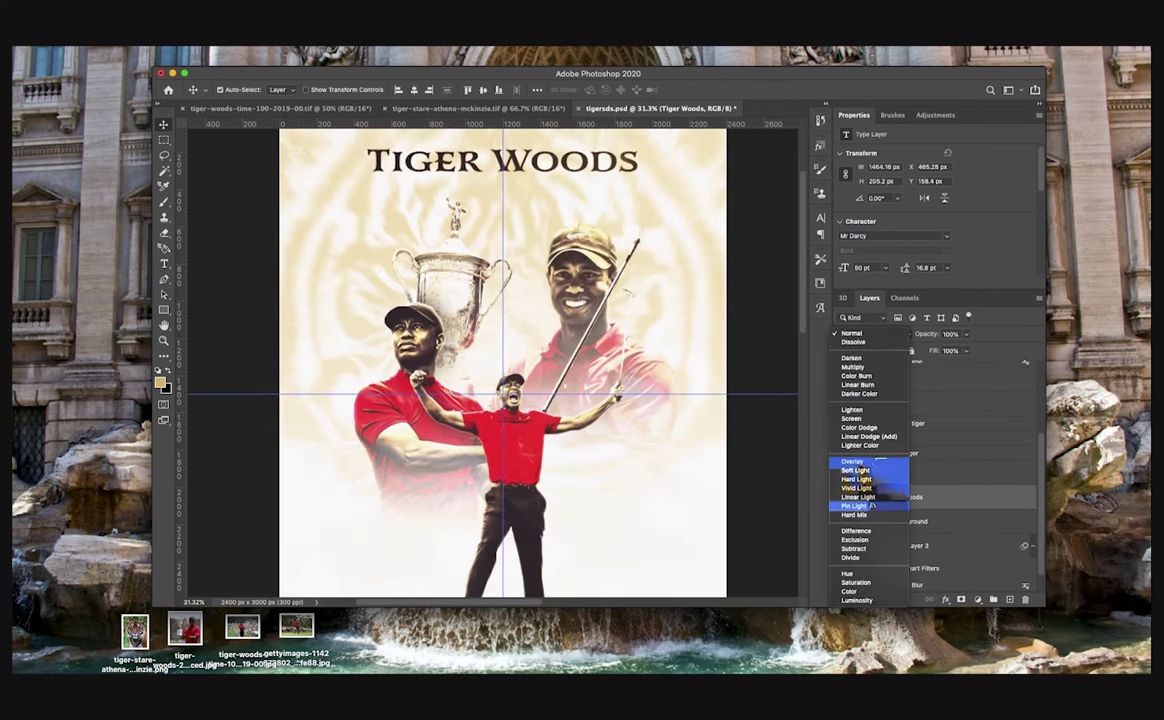
left_click(856, 461)
scroll(735, 358, "up", 3)
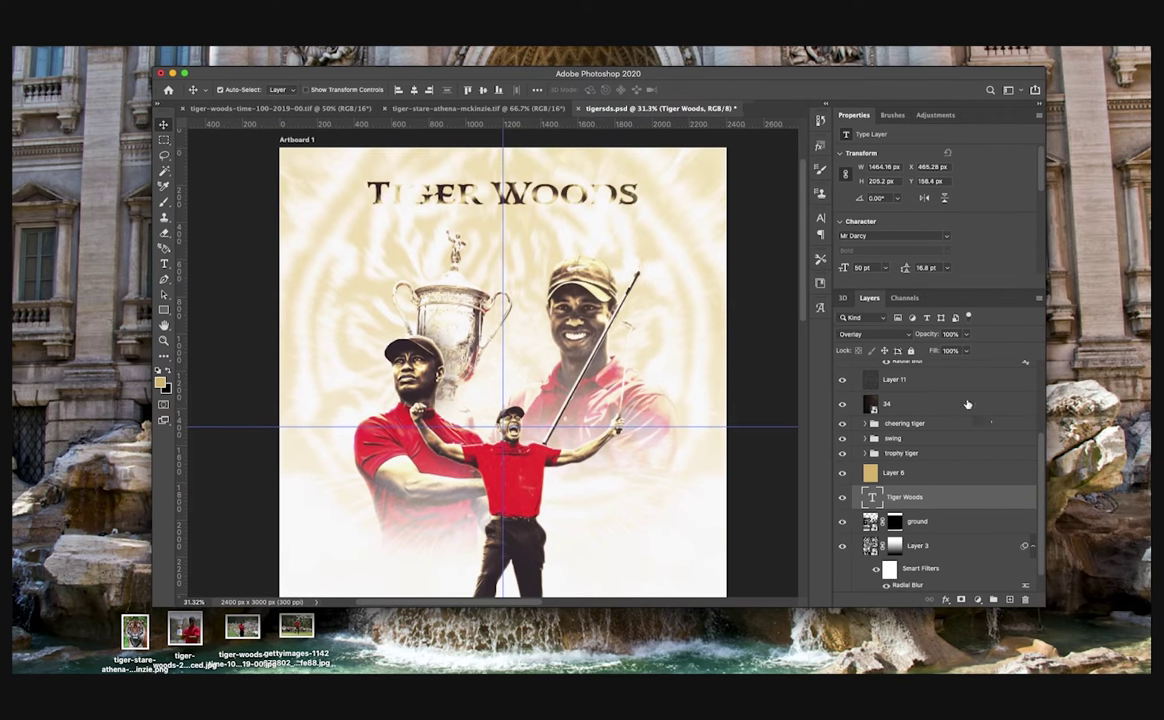
Step: Duplicate the title layer, set the copy's blend mode to Normal and lower its fill
key("super+j")
left_click(874, 335)
left_click(864, 207)
left_click(966, 352)
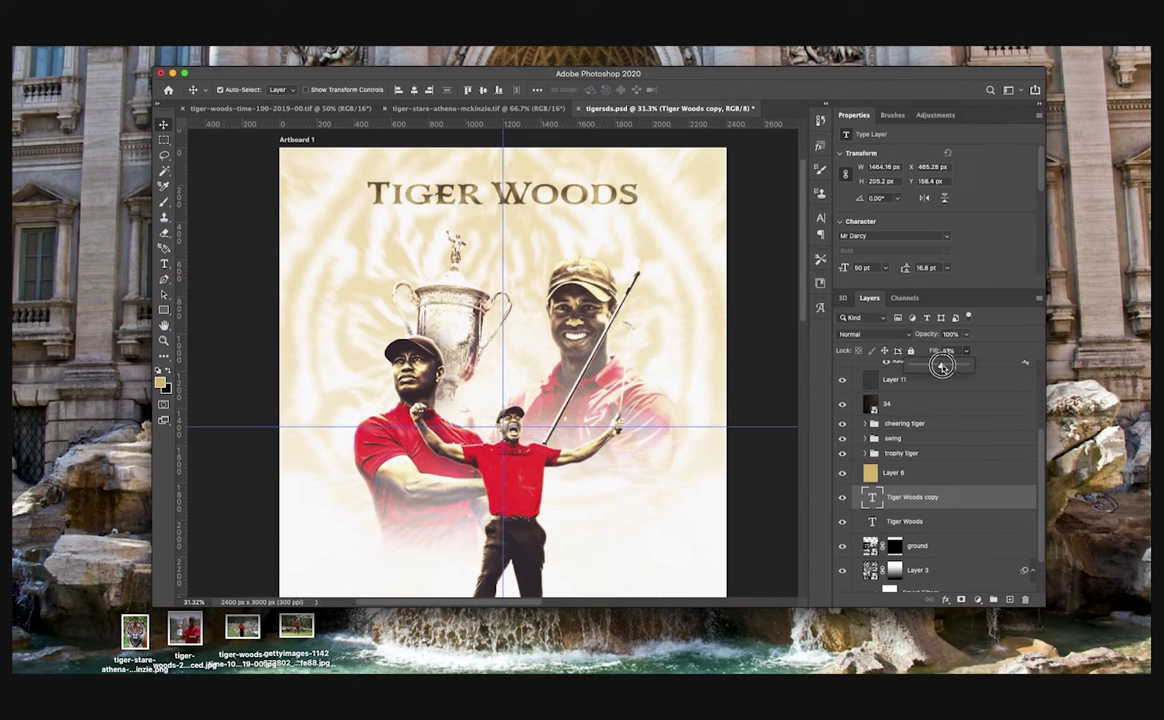
Step: Group the two Tiger Woods title layers and name the group text
left_click(906, 521, "shift")
key("super+g")
double_click(893, 492)
type("text")
key("Return")
Step: Scale the text group up proportionally to about 124%
key("super+t")
left_click_drag(638, 178, 673, 173)
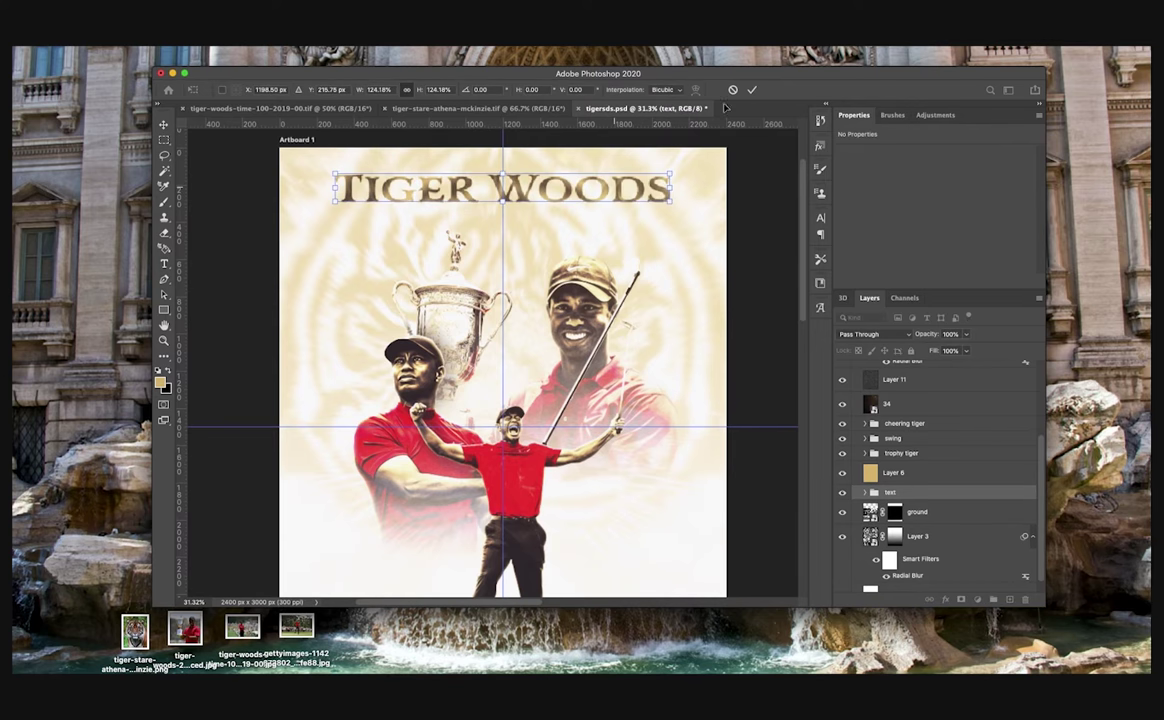
key("Return")
scroll(681, 230, "down", 5)
scroll(684, 231, "up", 5)
scroll(681, 229, "down", 3)
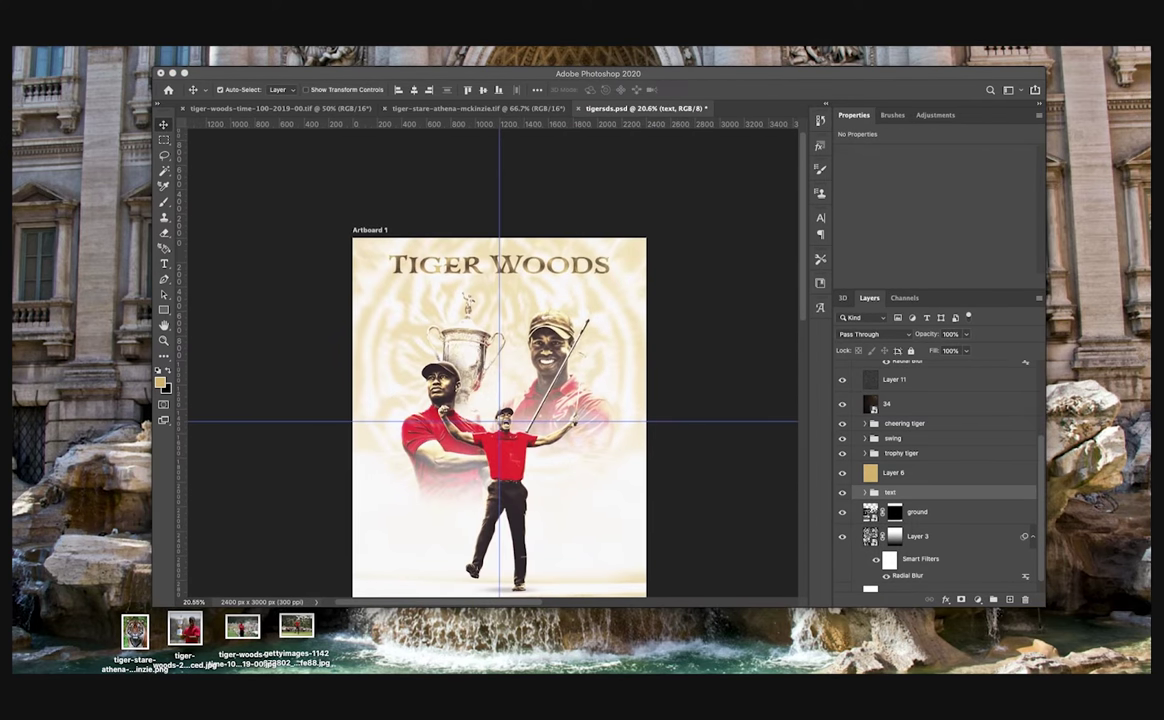
Step: Bring the TW logo into the poster as a new layer and transform it toward the lower part of the artboard
left_click_drag(640, 108, 590, 418)
scroll(590, 418, "down", 4)
scroll(590, 418, "left", 4)
key("super+t")
left_click_drag(672, 312, 632, 448)
scroll(595, 524, "up", 5)
key("shift+Down")
key("shift+Down")
key("shift+Down")
key("shift+Down")
key("shift+Down")
key("Return")
Step: Move the TW logo layer above Layer 6 and resize it to 344 × 258 px in the poster's bottom-right corner
left_click_drag(930, 497, 934, 465)
scroll(637, 348, "down", 5)
scroll(600, 340, "up", 3)
key("super+t")
left_click_drag(491, 487, 676, 485)
key("Return")
key("ctrl+minus")
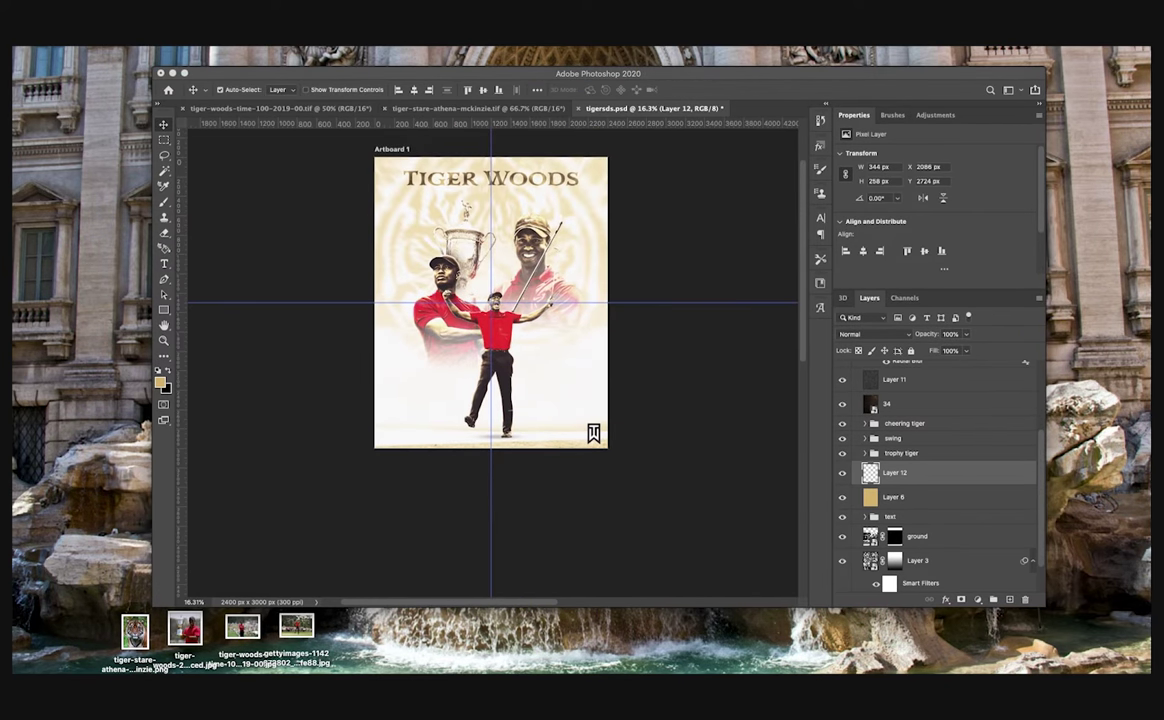
scroll(642, 382, "up", 5)
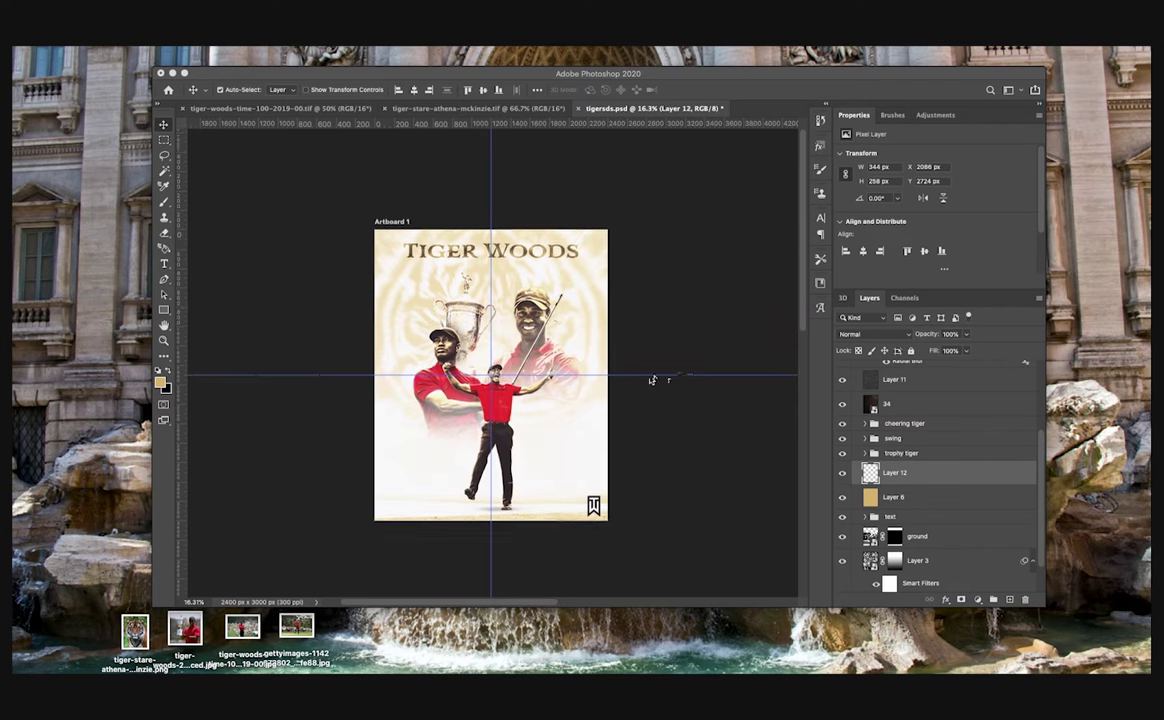
scroll(691, 377, "up", 5)
Step: Add the text line "Congratulations on retirement" in Mr Darcy at 18 pt
left_click(923, 517)
left_click(922, 517)
key("t")
left_click(488, 348)
type("Congratulations")
key("super+a")
left_click_drag(447, 90, 429, 90)
left_click(570, 345)
type("on retirement")
left_click(728, 90)
Step: Position the Congratulations on retirement line above the title and move its layer into the text group
key("v")
key("super+t")
left_click_drag(557, 350, 557, 268)
left_click(752, 90)
left_click(865, 541)
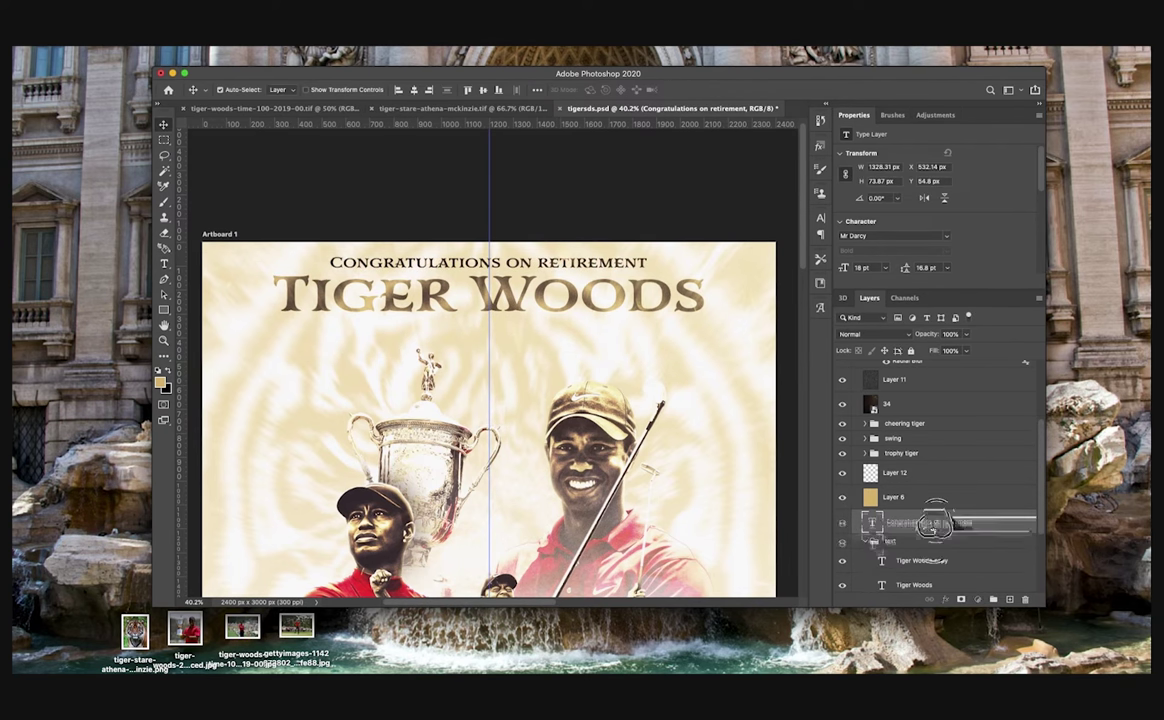
left_click_drag(935, 521, 932, 550)
Step: Set the Congratulations on retirement layer's blend mode to Overlay, duplicate it and collapse the text group
left_click(874, 334)
left_click(862, 462)
key("super+j")
left_click(881, 335)
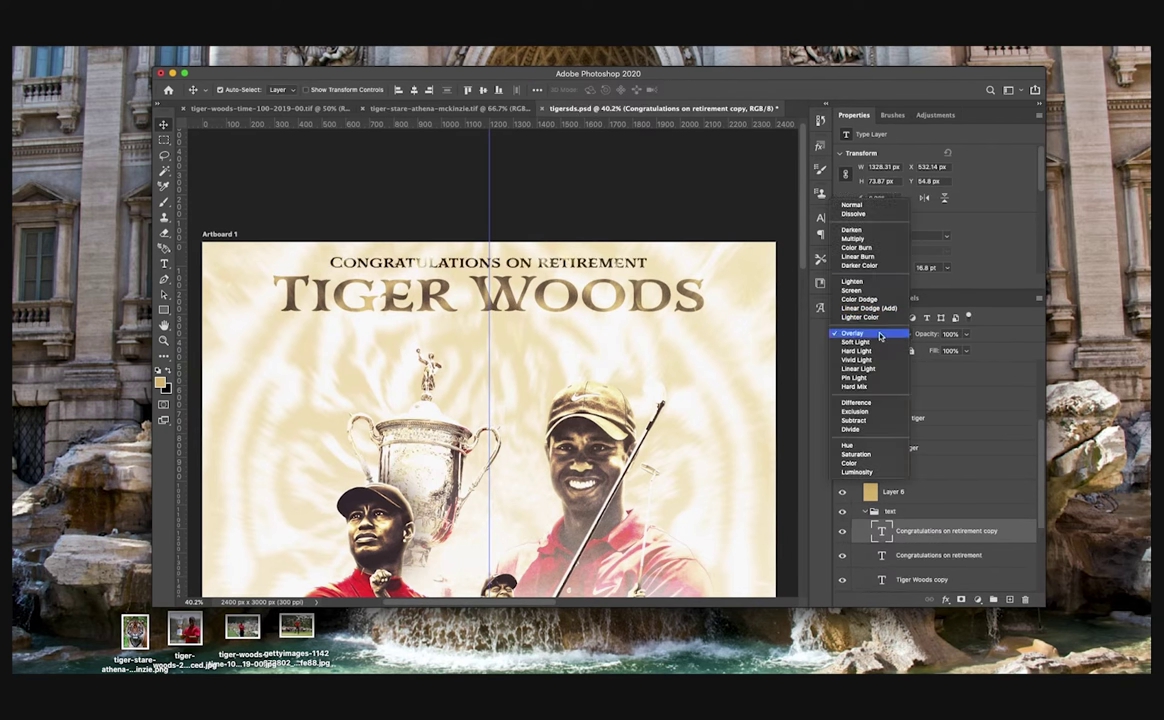
left_click(881, 335)
left_click(865, 511)
key("super+minus")
key("super+minus")
key("super+minus")
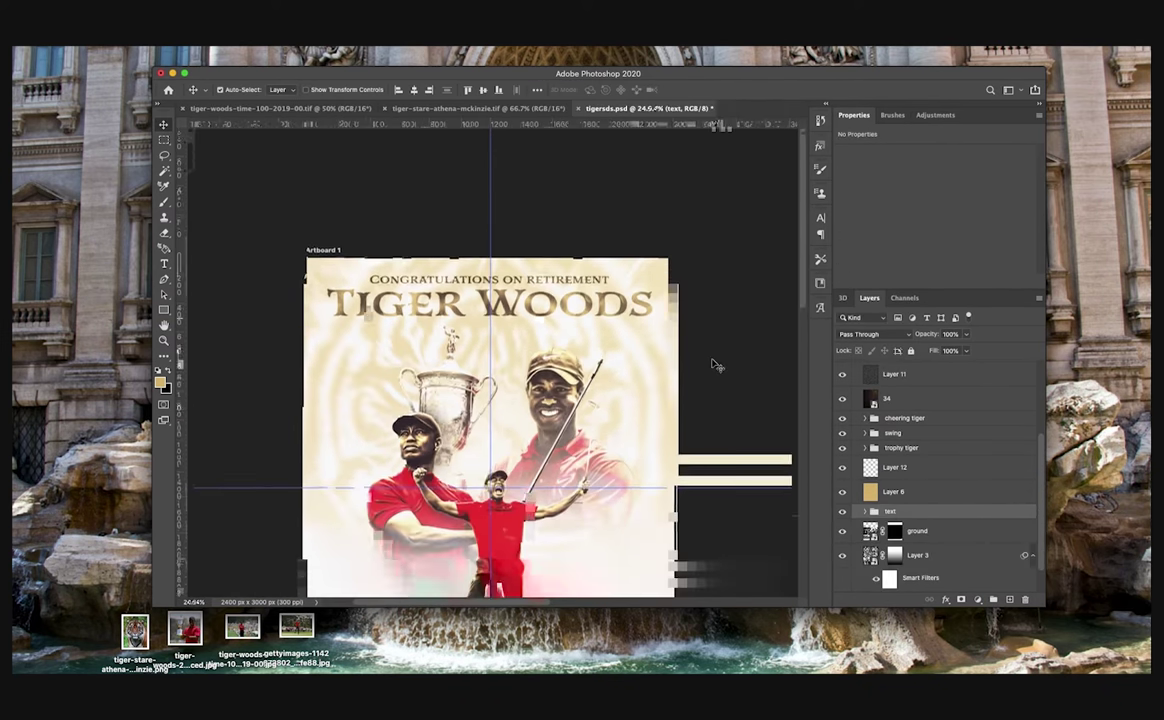
scroll(715, 360, "down", 4)
scroll(718, 355, "down", 2)
scroll(719, 356, "up", 2)
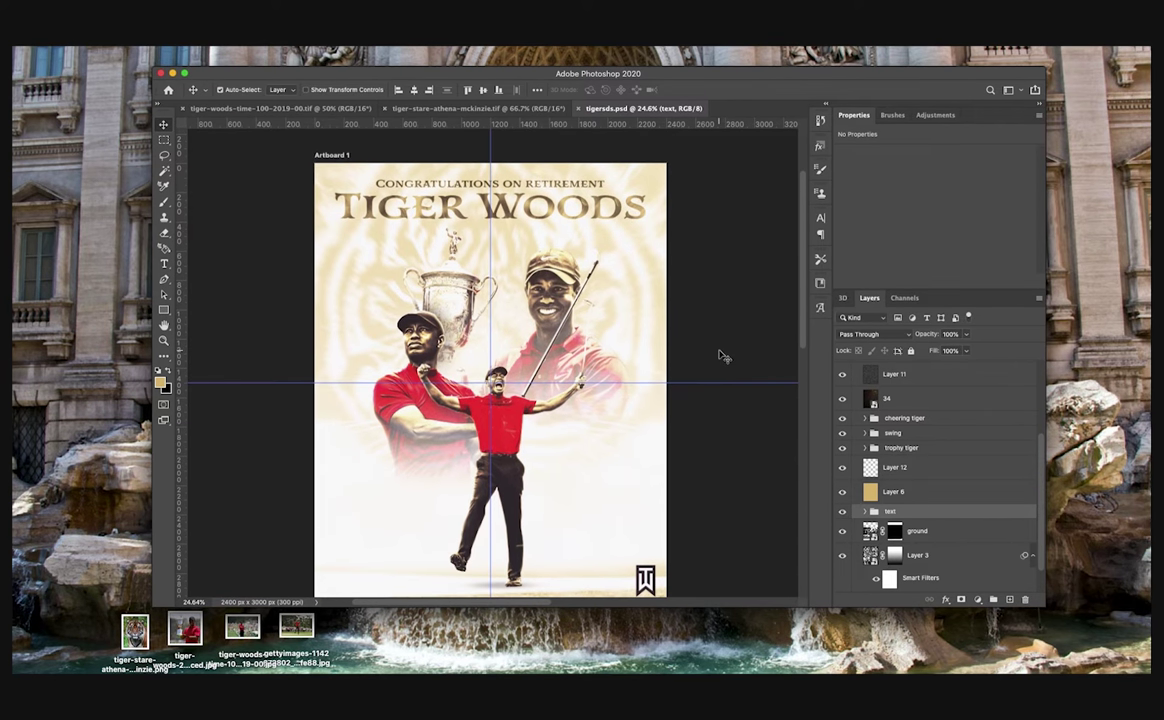
Step: Add the text line "THE GREATEST OF ALL TIME" in Mr Darcy Bold at 18 pt below the title, inside the text group
scroll(719, 355, "up", 3)
left_click(865, 512)
left_click(939, 532)
key("t")
left_click(1009, 599)
left_click(491, 303)
key("super+plus")
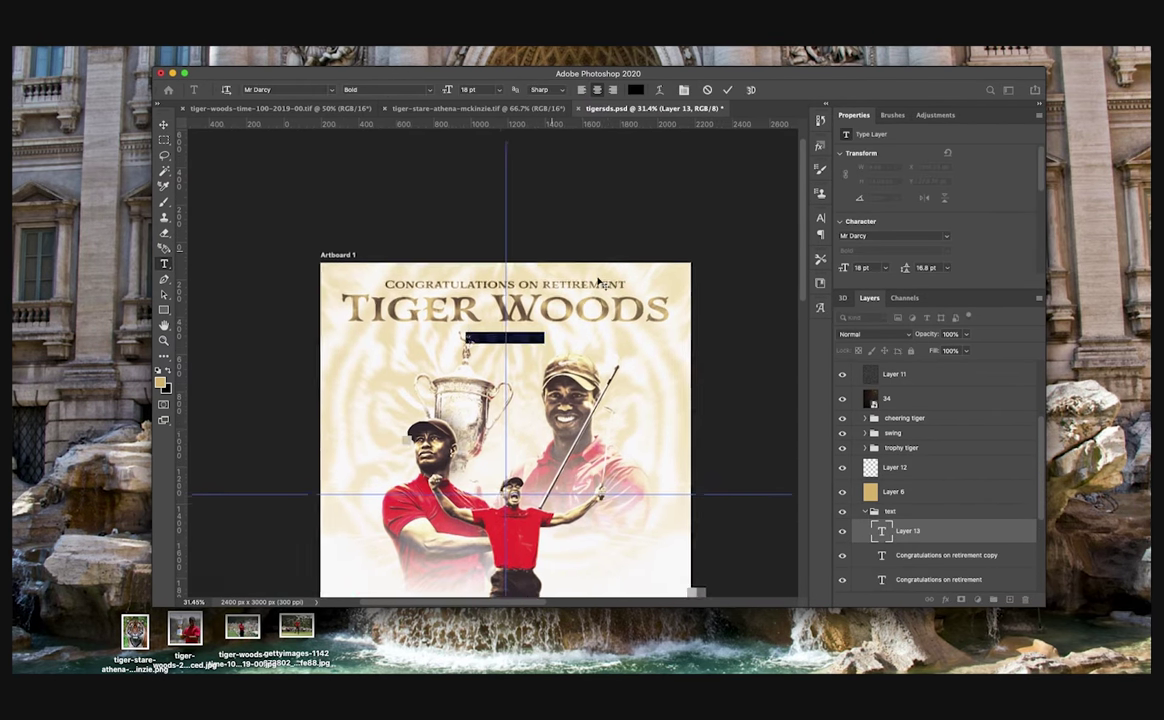
scroll(600, 283, "up", 2)
type("THE GREATEST OF ALL TIME")
left_click(727, 89)
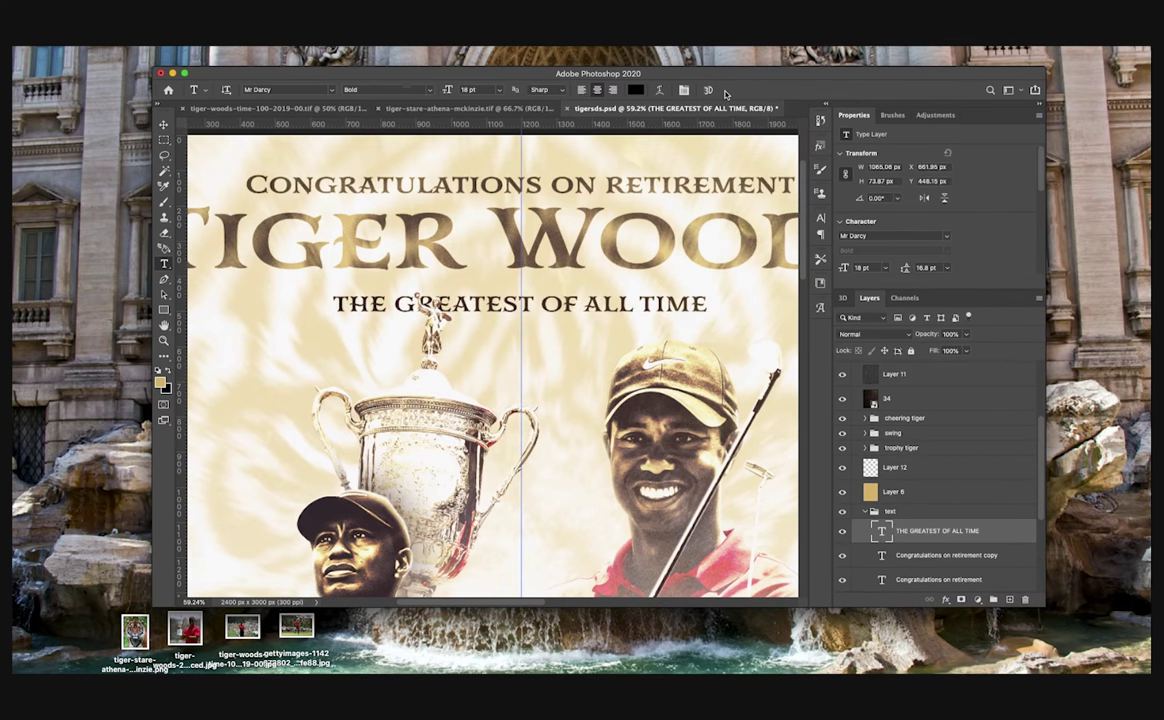
Step: Nudge THE GREATEST OF ALL TIME line up closer to the title
key("v")
key("shift+Up")
key("shift+Up")
key("shift+Up")
key("Up")
key("Up")
key("Up")
key("Up")
Step: Set THE GREATEST OF ALL TIME layer's blend mode to Overlay, duplicate it and lower the copy's fill
left_click(883, 334)
left_click(884, 461)
key("super+j")
left_click(966, 351)
left_click_drag(970, 366, 948, 368)
Step: Group the two THE GREATEST OF ALL TIME layers and name the group GOAT
left_click(928, 554, "shift")
key("super+g")
double_click(904, 527)
type("GOAT")
key("Return")
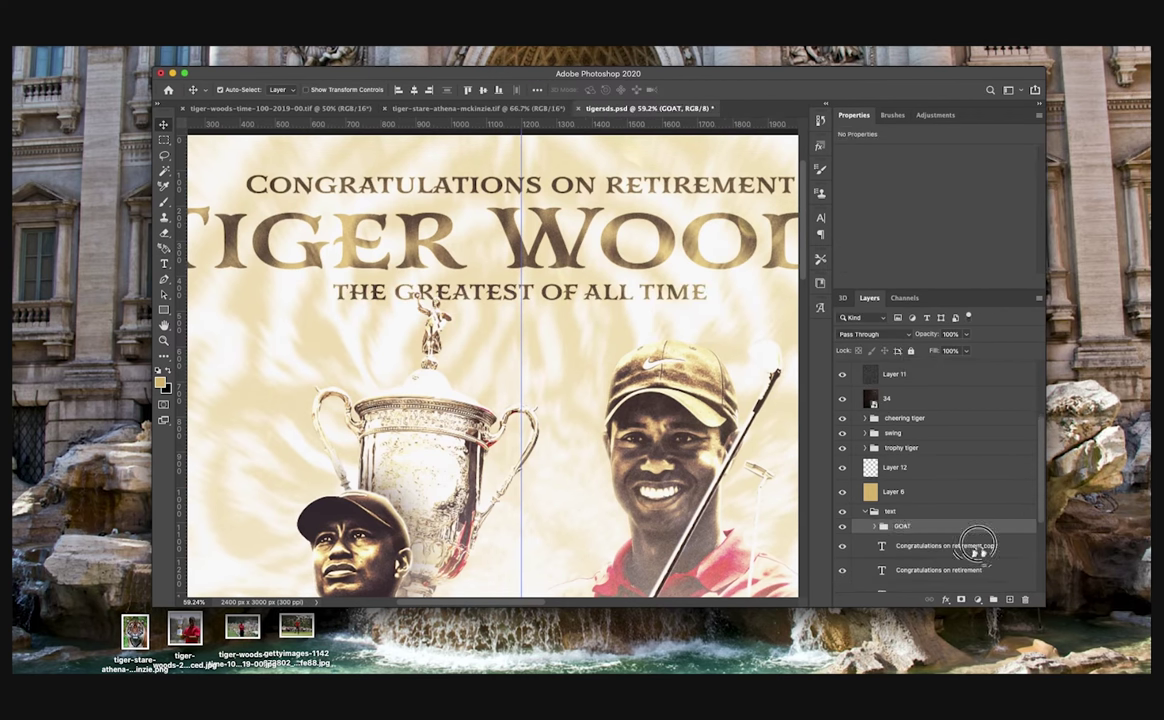
Step: Group the two Congratulations on retirement layers and name the group CGT
left_click(981, 551)
left_click(970, 570, "shift")
key("super+g")
double_click(906, 542)
type("CGT")
key("Return")
Step: Group the two Tiger Woods title layers inside the text group and name it TGRW
scroll(930, 510, "down", 3)
left_click(936, 495)
double_click(904, 491)
type("TGRW")
key("Return")
Step: Examine the text layers inside the TGRW, CGT and GOAT groups one after another
left_click(875, 491)
left_click(948, 513)
left_click(875, 491)
left_click(875, 476)
left_click(901, 495)
left_click(875, 476)
left_click(875, 461)
left_click(900, 480)
left_click(875, 461)
Step: Save the document and add a top Brightness/Contrast adjustment layer with brightness -10 and contrast 20
scroll(652, 397, "down", 8)
key("super+s")
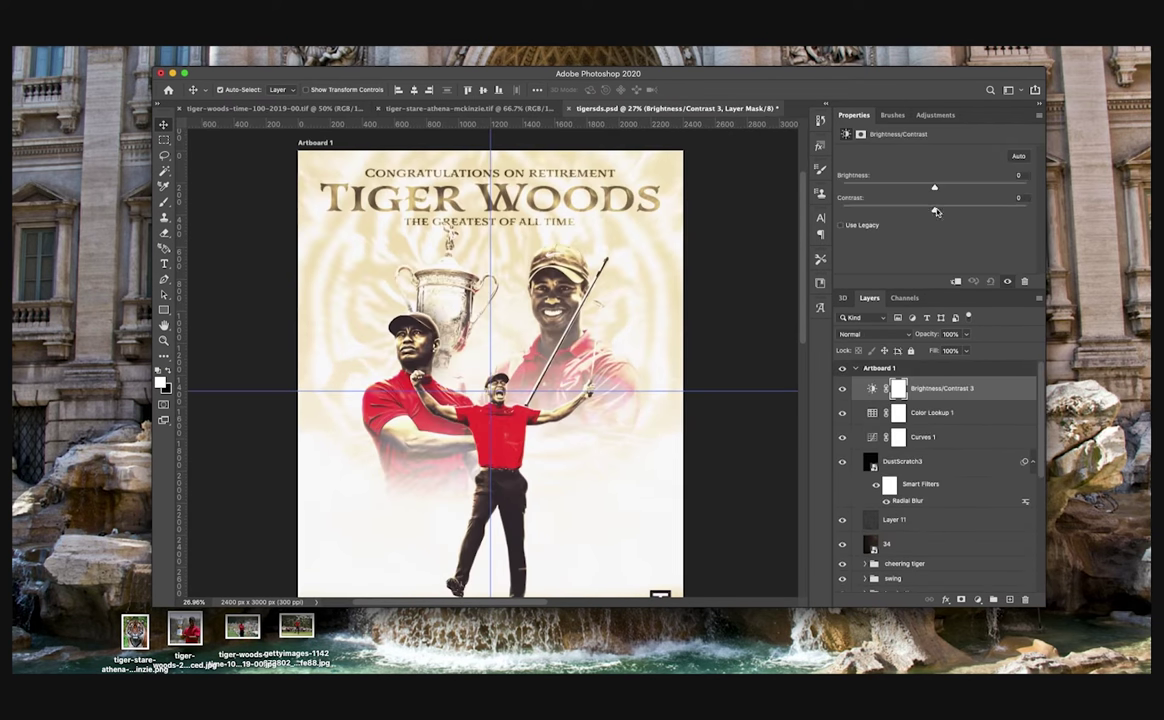
left_click_drag(948, 210, 928, 187)
left_click(842, 392)
left_click(842, 393)
Step: Adjust the shadow point of the Curves 1 adjustment layer and compare the poster with and without it
key("super+plus")
left_click(872, 437)
scroll(940, 245, "down", 1)
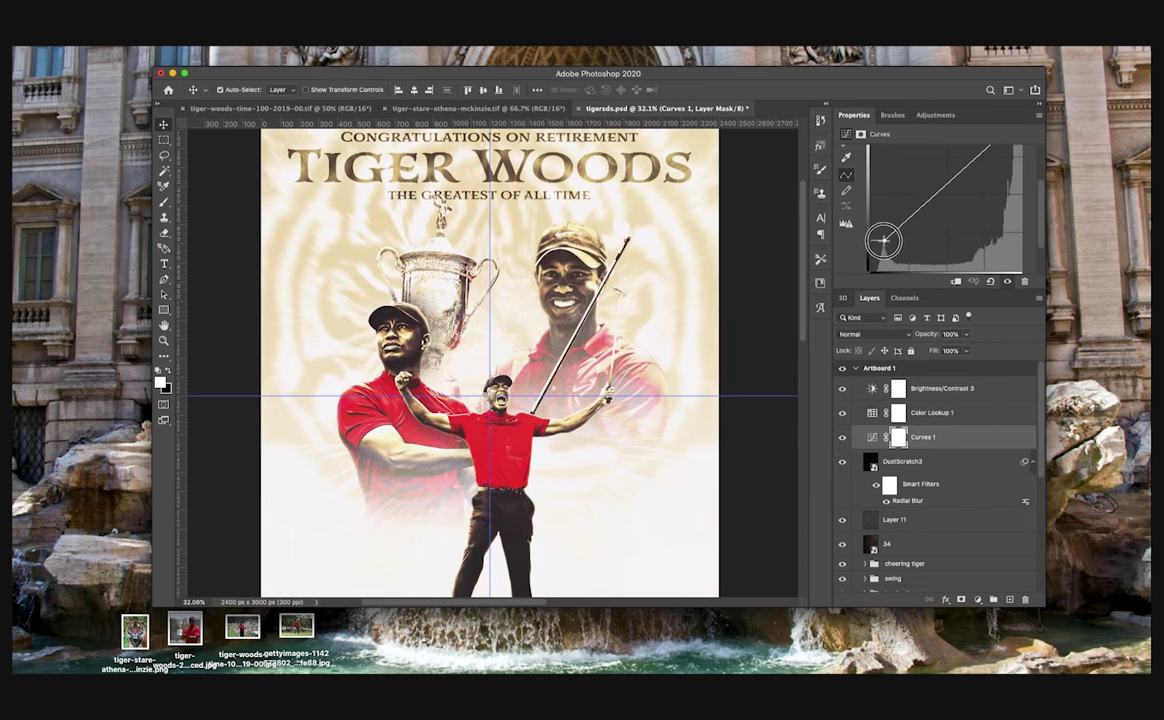
scroll(902, 250, "down", 1)
left_click_drag(886, 261, 892, 261)
left_click(842, 437)
left_click(842, 437)
Step: Save the poster document and open the Brightness/Contrast 3 adjustment's settings
scroll(648, 412, "down", 3)
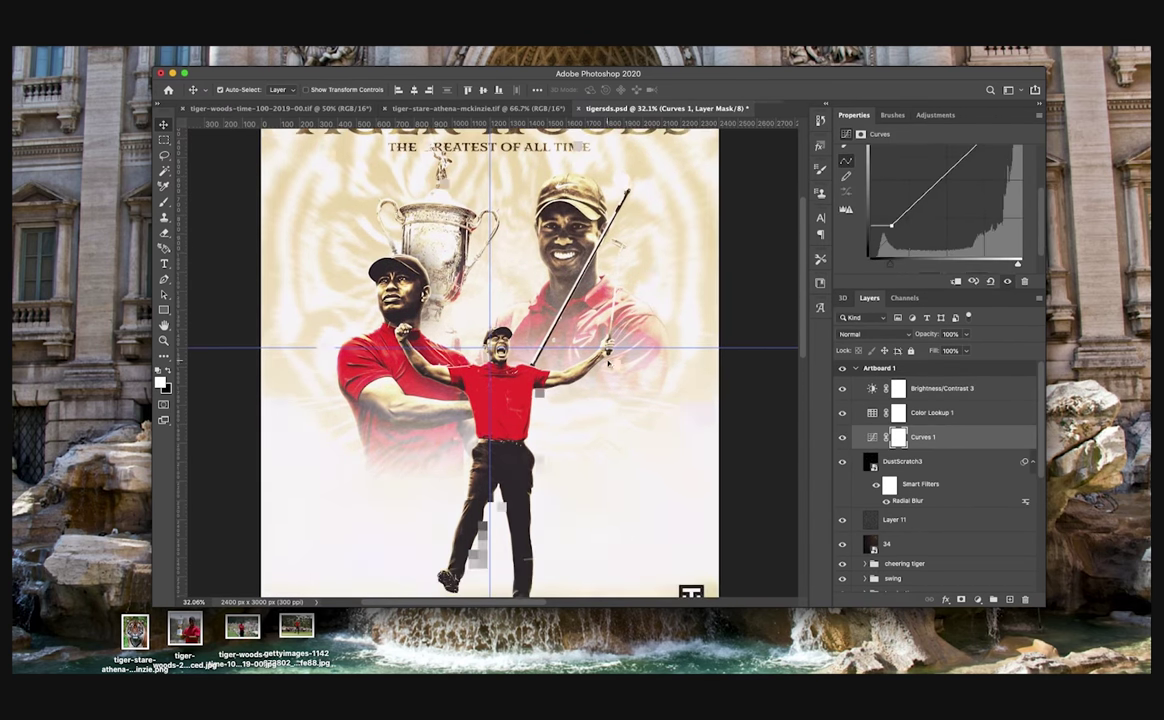
scroll(648, 412, "down", 2)
key("super+s")
left_click(672, 254)
left_click(872, 388)
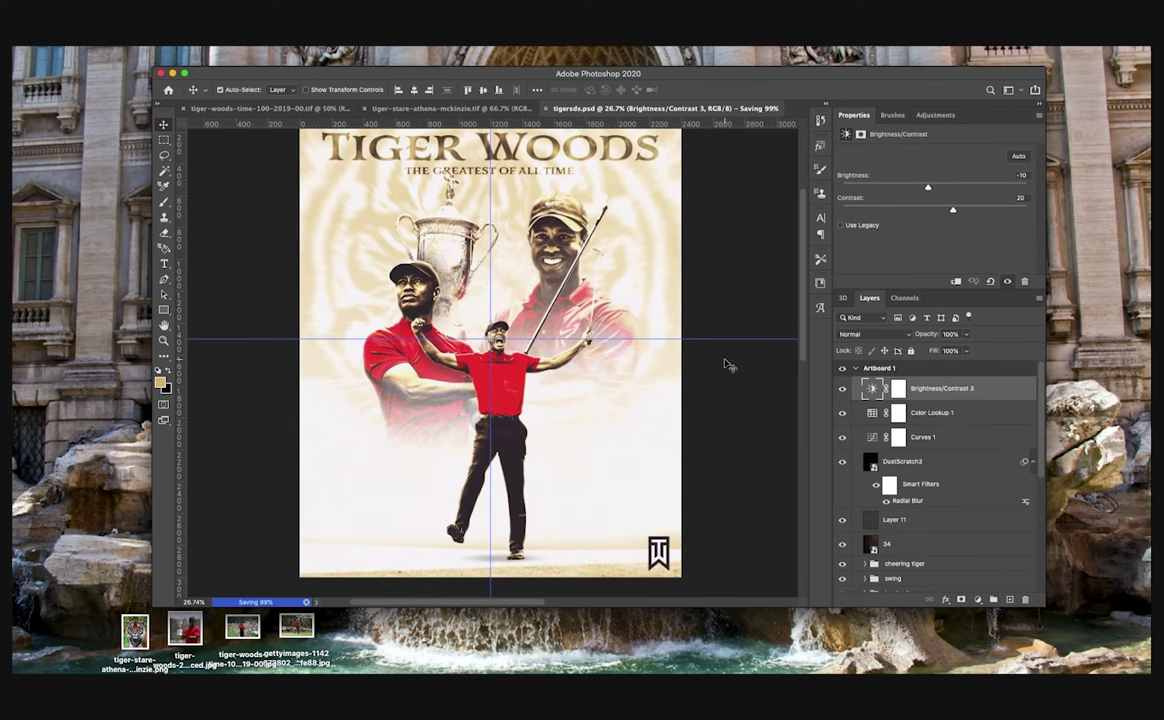
scroll(727, 364, "down", 2)
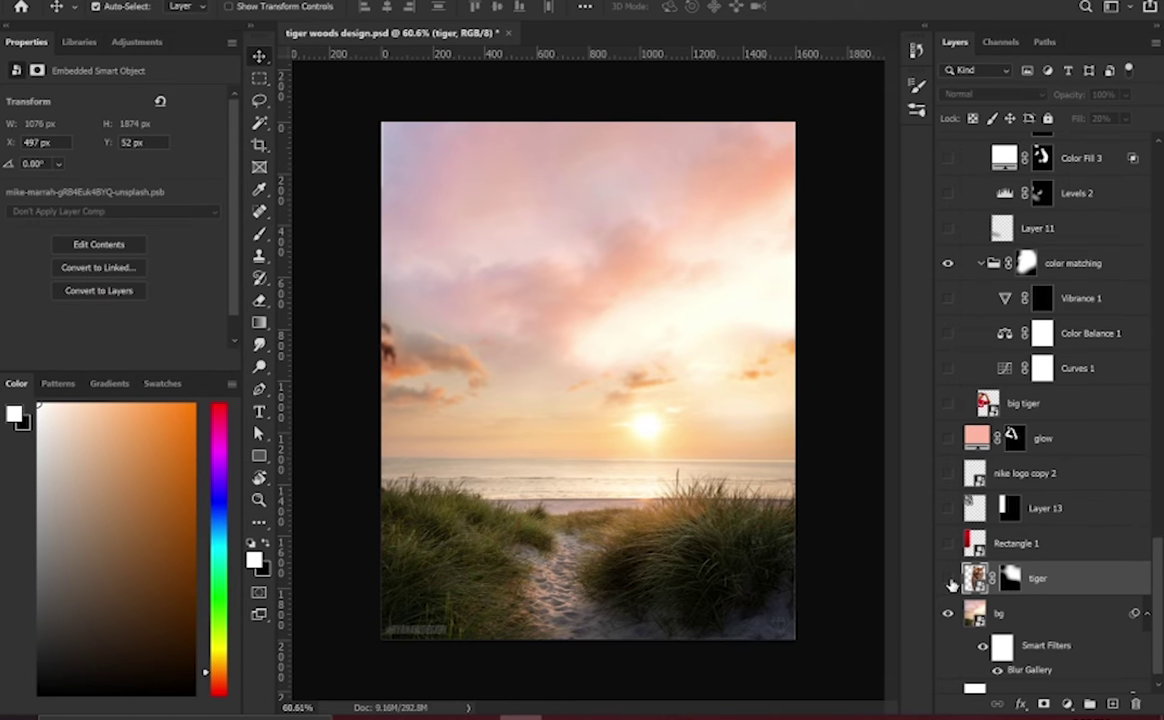
Step: In the tiger woods design document, show the tiger, Rectangle 1, Layer 13 and nike logo copy 2 layers
left_click(949, 580)
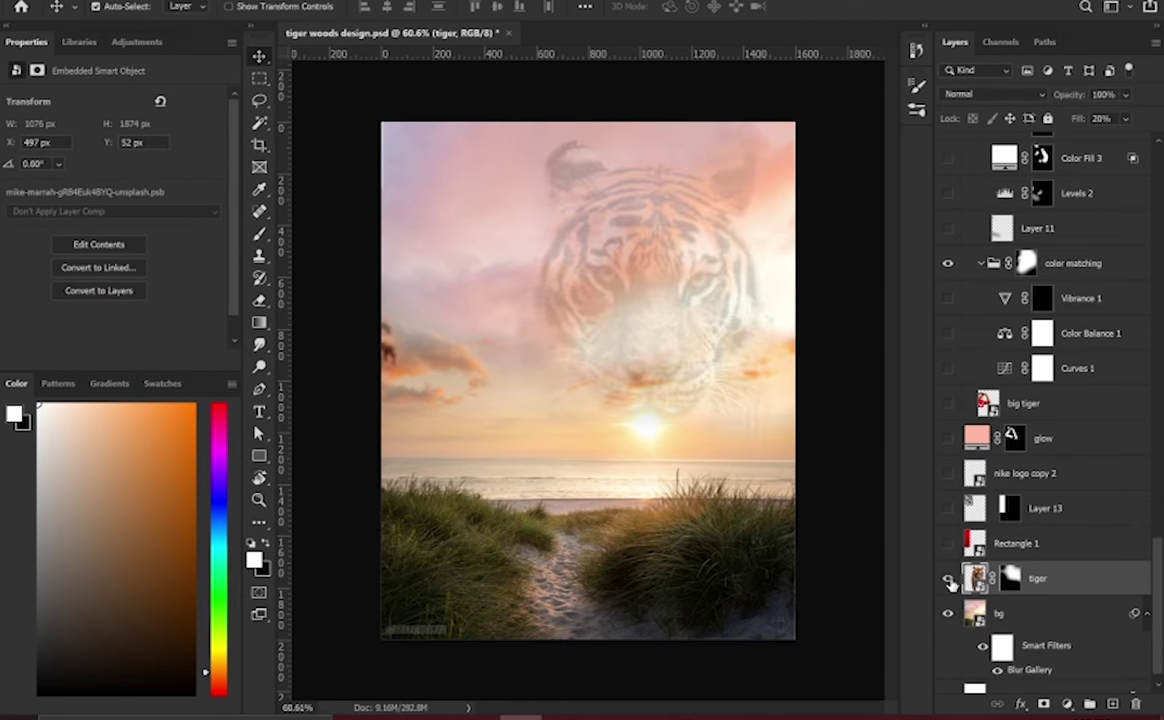
left_click(947, 543)
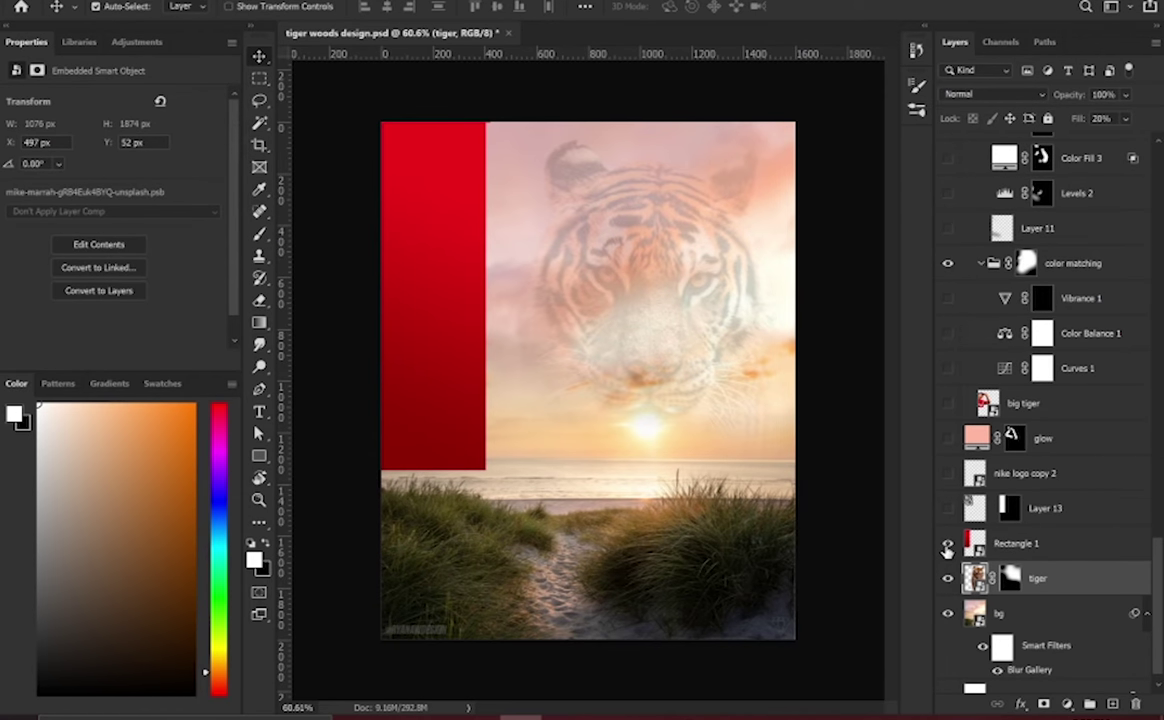
left_click(948, 509)
left_click(977, 510)
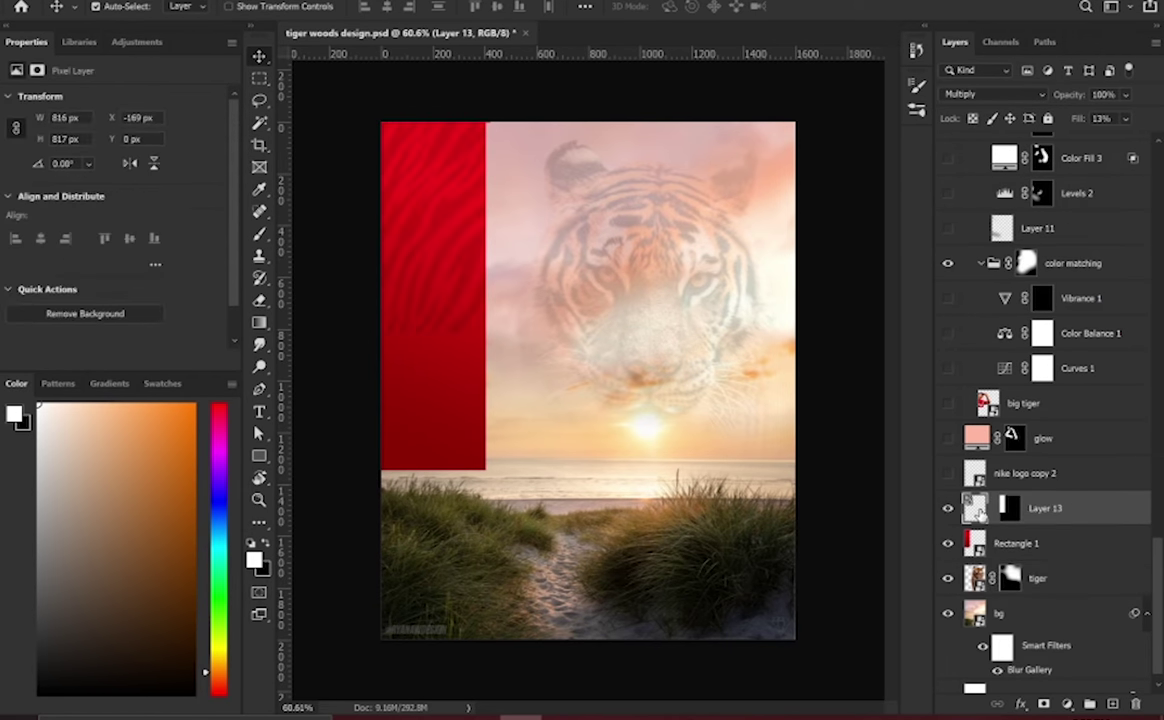
left_click(988, 478)
left_click(948, 474)
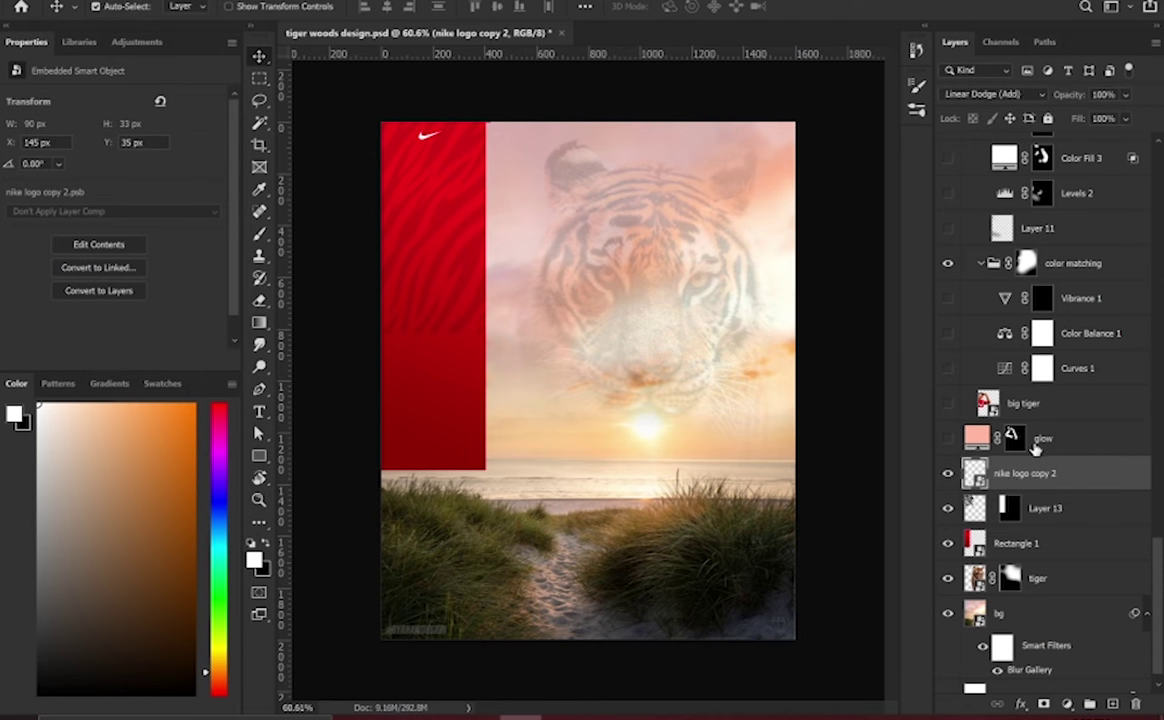
Step: Show the glow and big tiger layers
left_click(1037, 444)
left_click(946, 442)
left_click(966, 406)
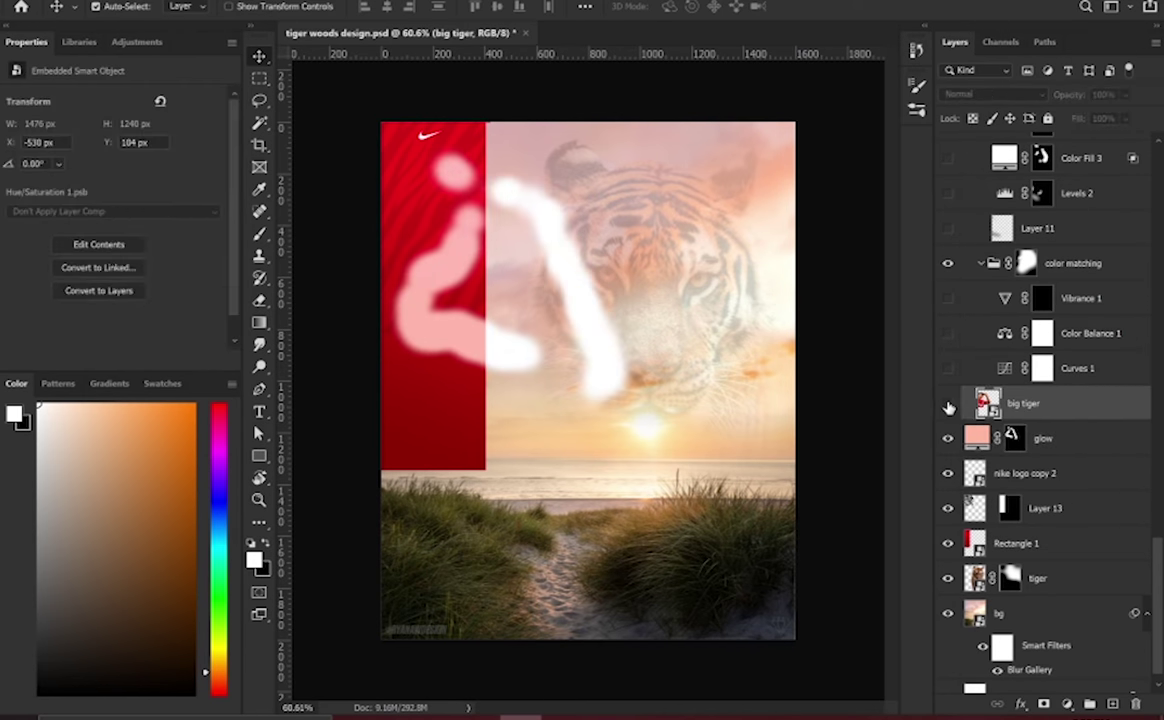
left_click(949, 404)
Step: Open the big tiger smart object, its nested photo and the photo's Camera Raw Filter for a closer look
double_click(986, 404)
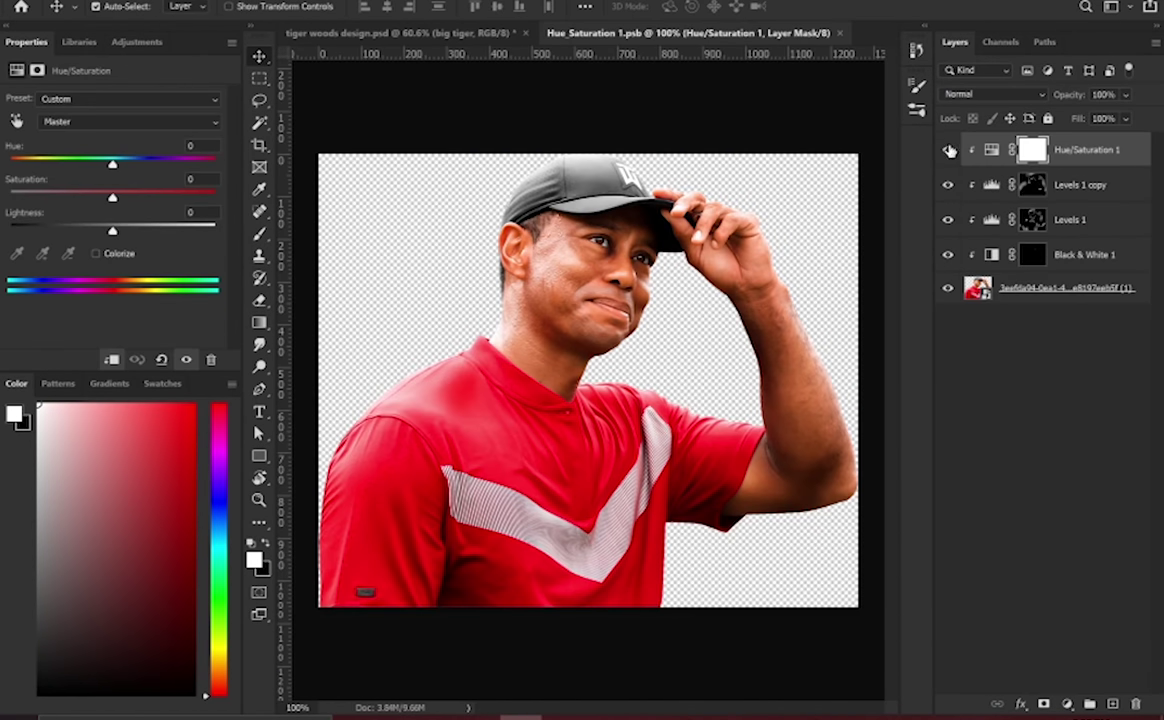
double_click(977, 288)
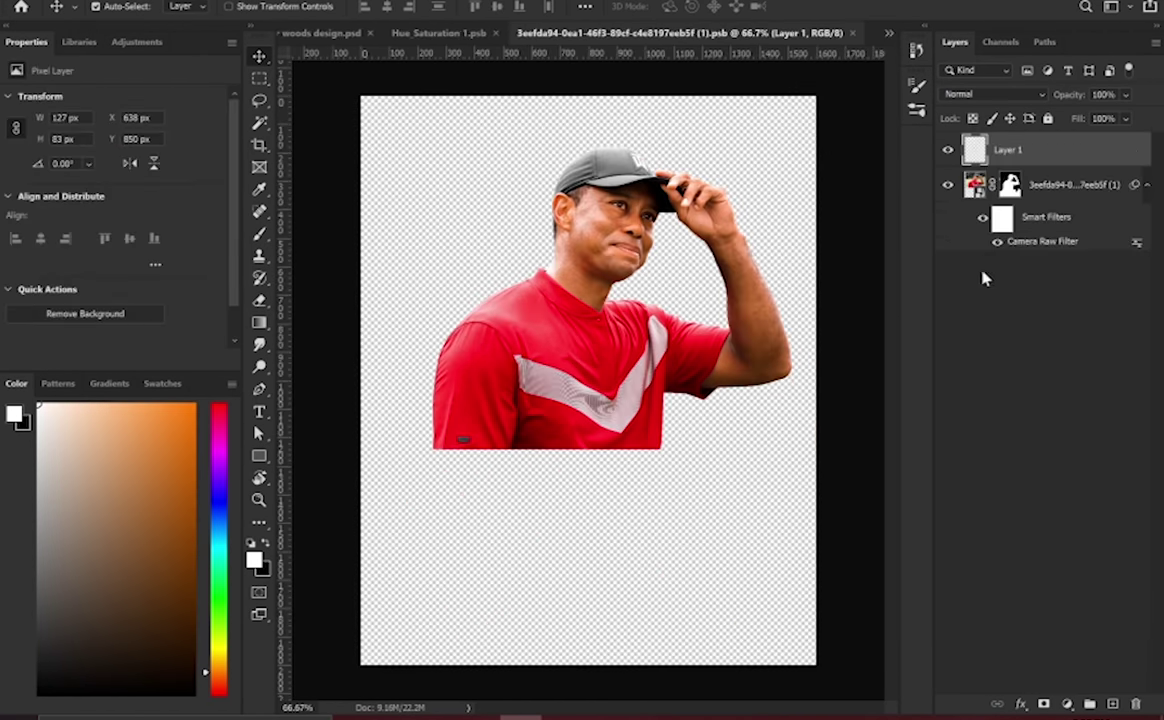
double_click(1062, 241)
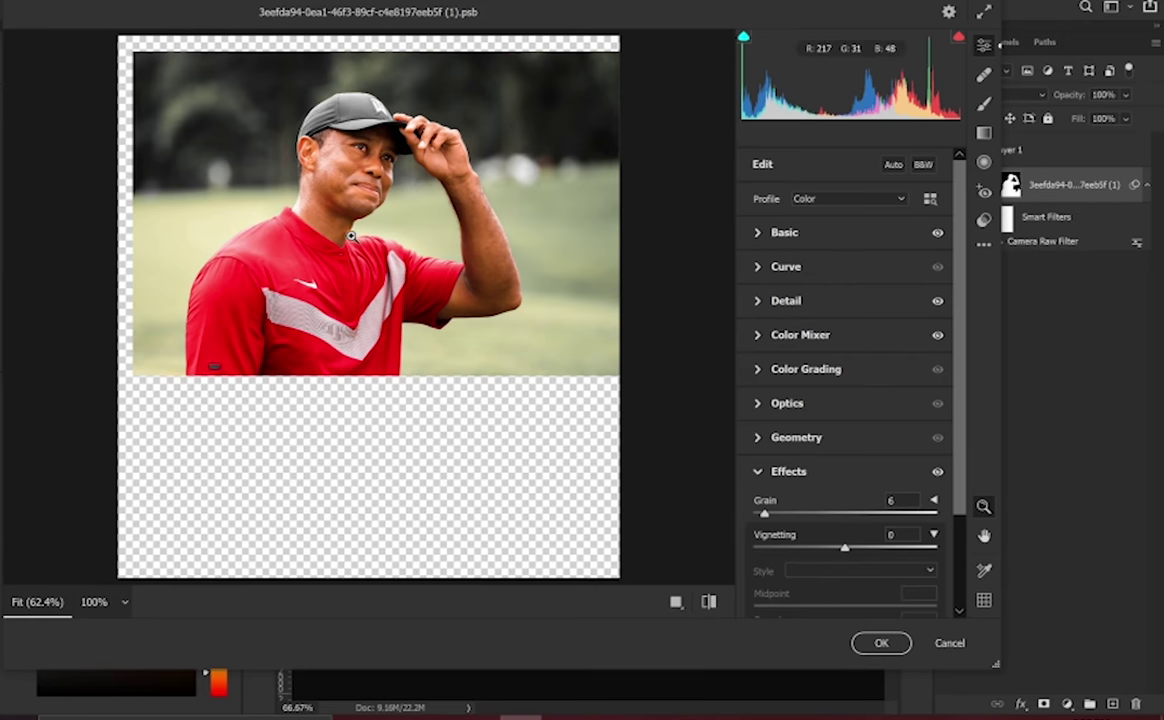
left_click_drag(270, 161, 305, 170)
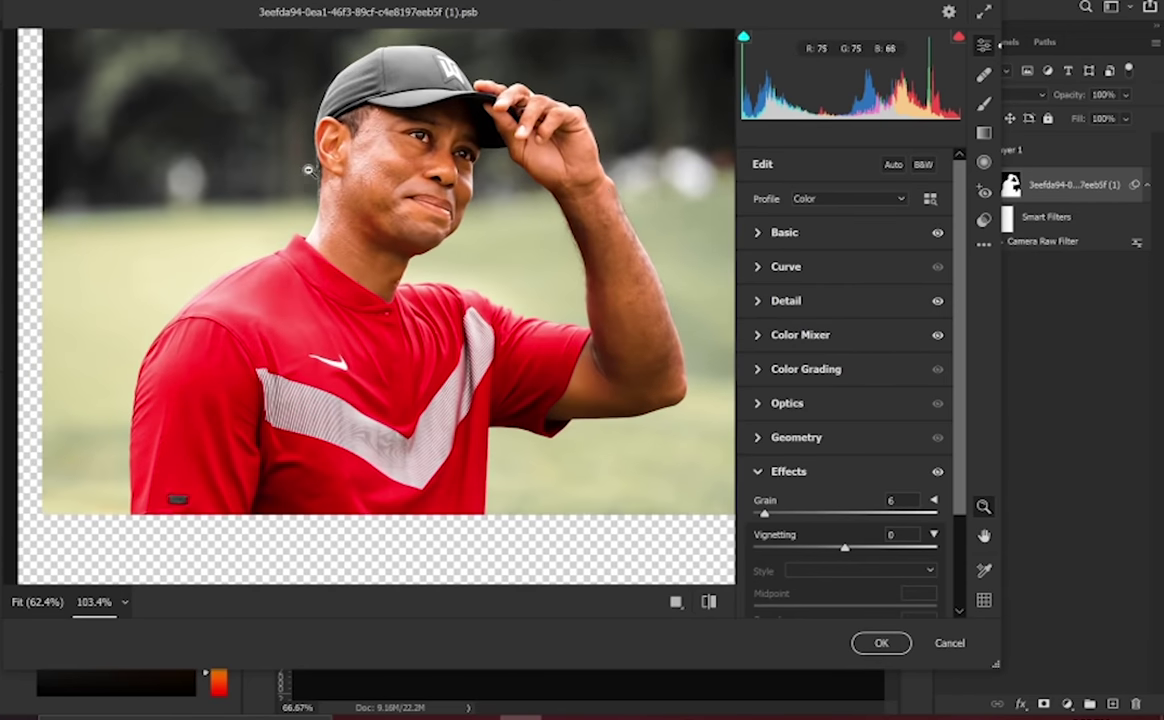
Step: Review the Camera Raw Filter's Basic, Detail, Color Mixer and Effects settings and dismiss the dialog without applying changes
left_click(800, 233)
scroll(885, 510, "down", 2)
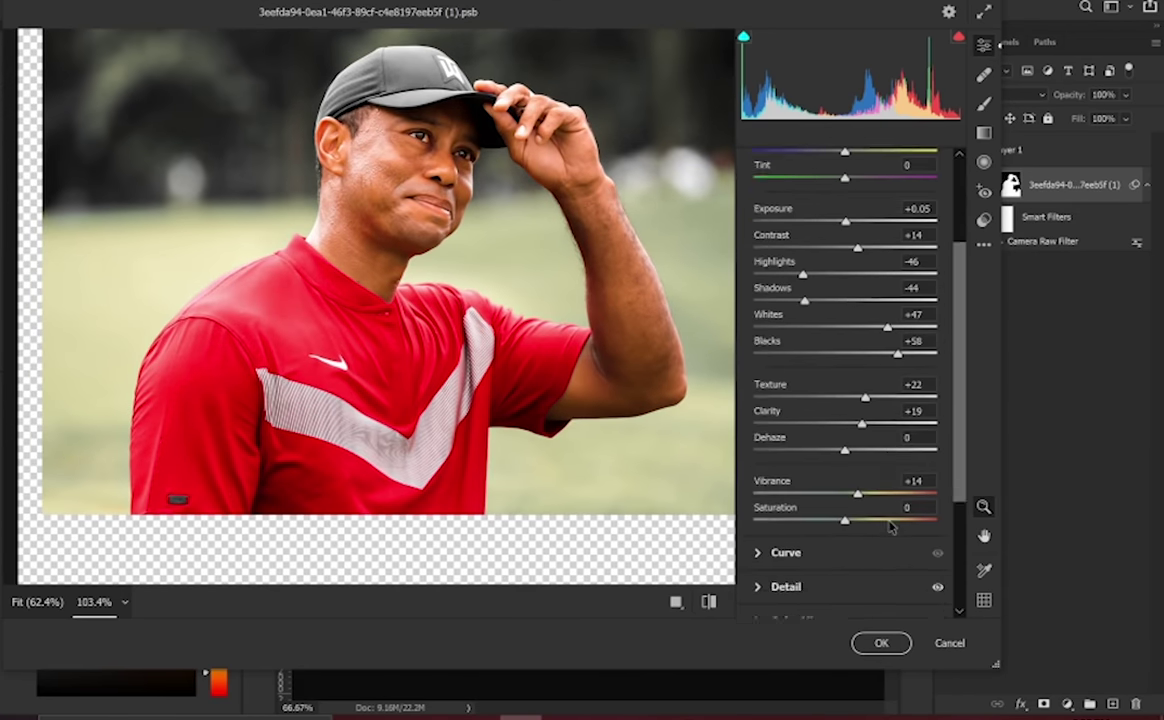
scroll(889, 526, "down", 2)
left_click(822, 512)
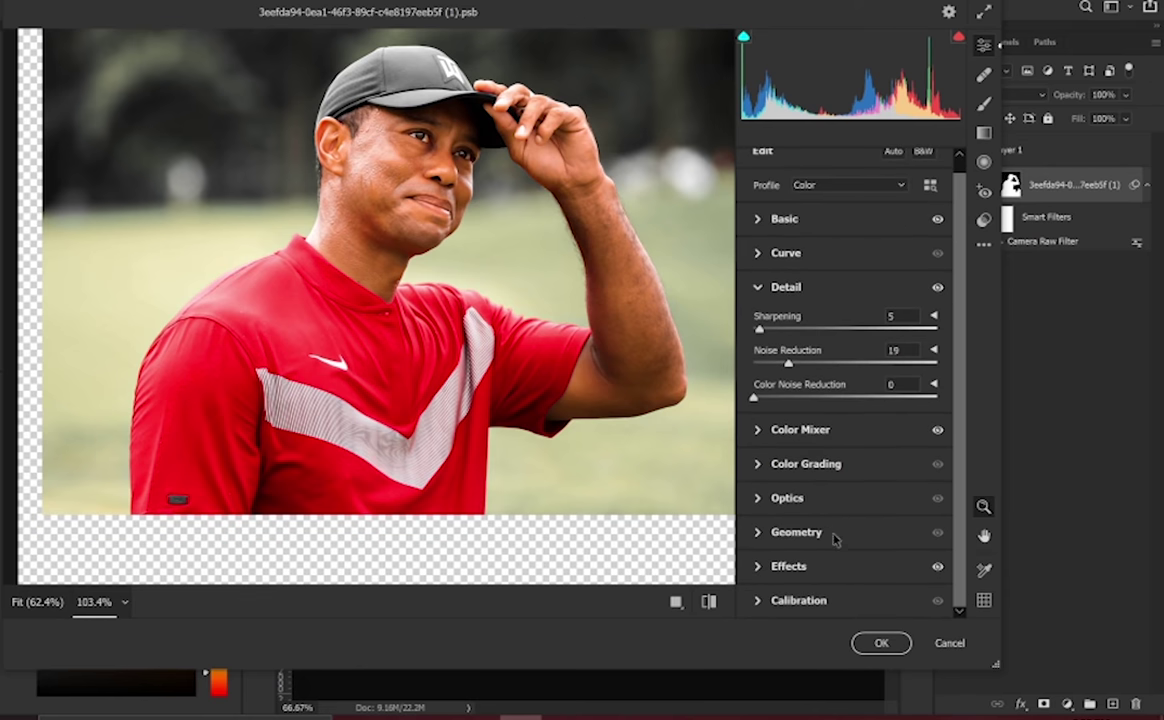
left_click(800, 429)
scroll(800, 390, "down", 1)
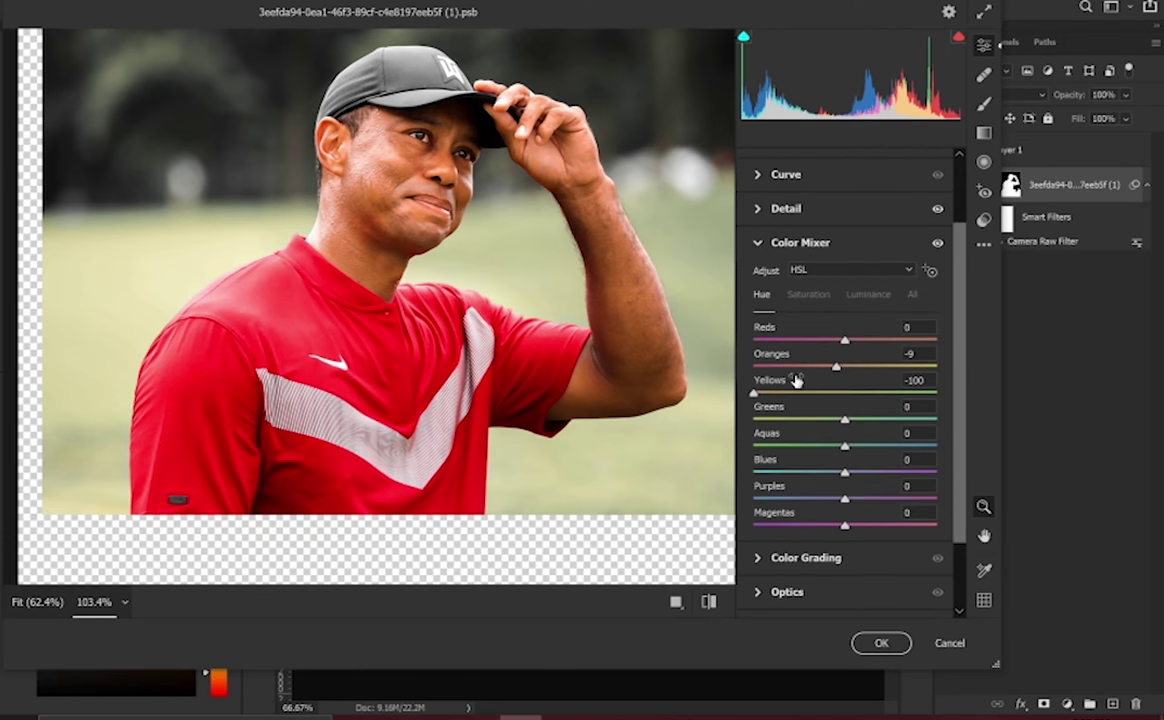
left_click(808, 294)
left_click(870, 295)
scroll(863, 600, "down", 1)
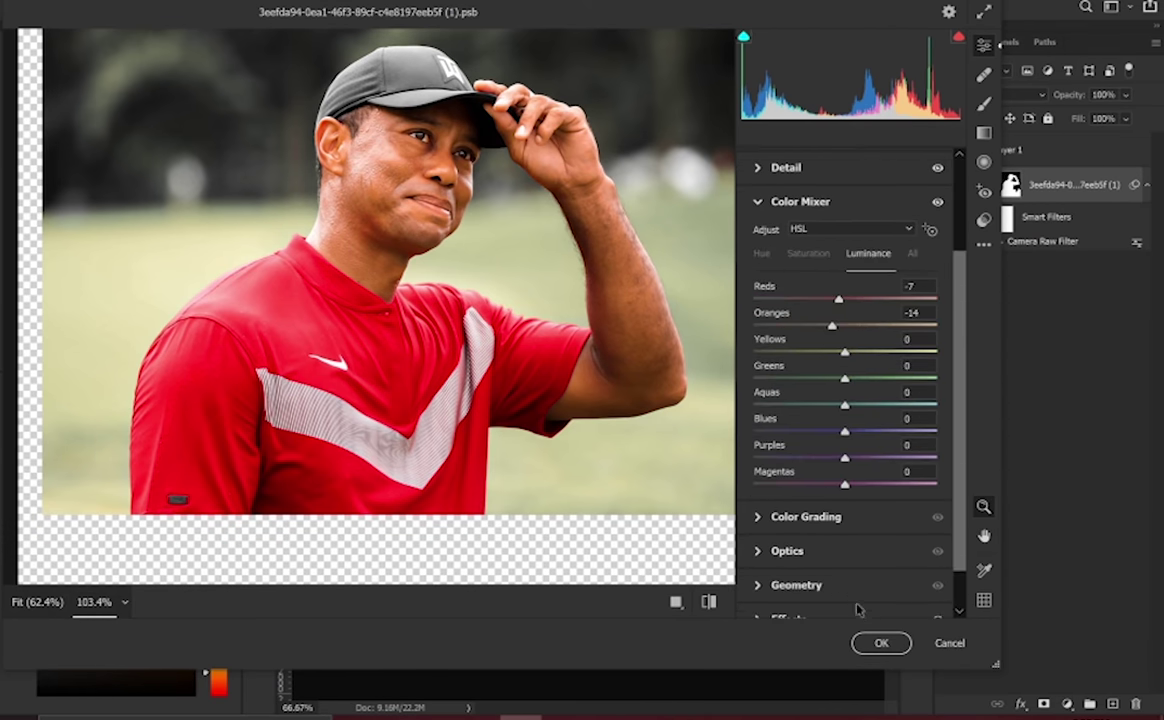
scroll(812, 583, "down", 1)
left_click(812, 566)
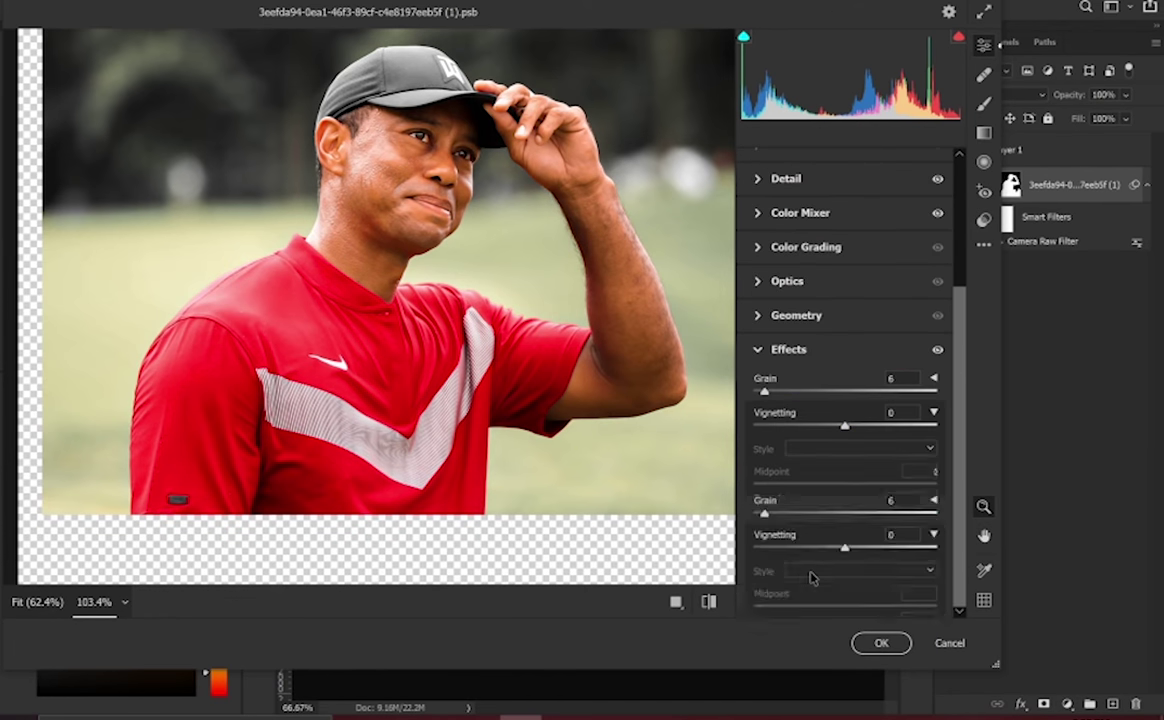
left_click(950, 643)
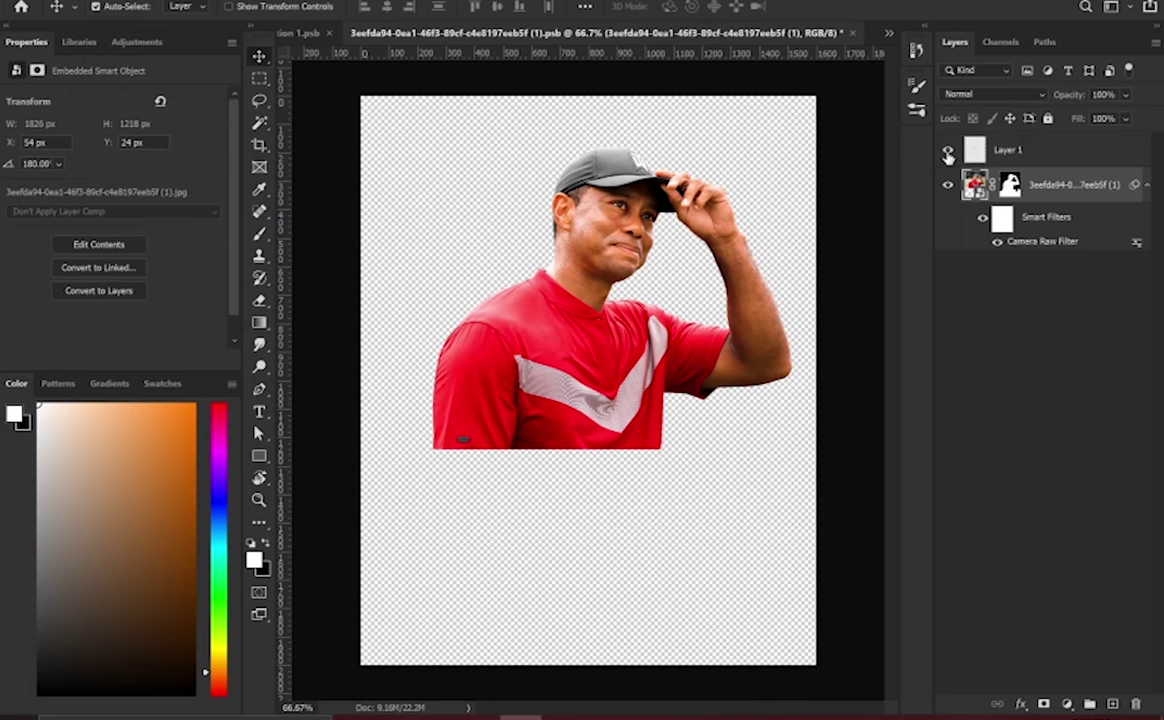
Step: Close the nested photo document and hide the four adjustment layers above the photo in the big tiger smart object
left_click(856, 34)
left_click(660, 278)
left_click_drag(947, 149, 948, 252)
Step: Show the Black & White 1 adjustment layer and inspect the Levels 1 adjustment's settings
left_click(1095, 253)
left_click(1100, 254)
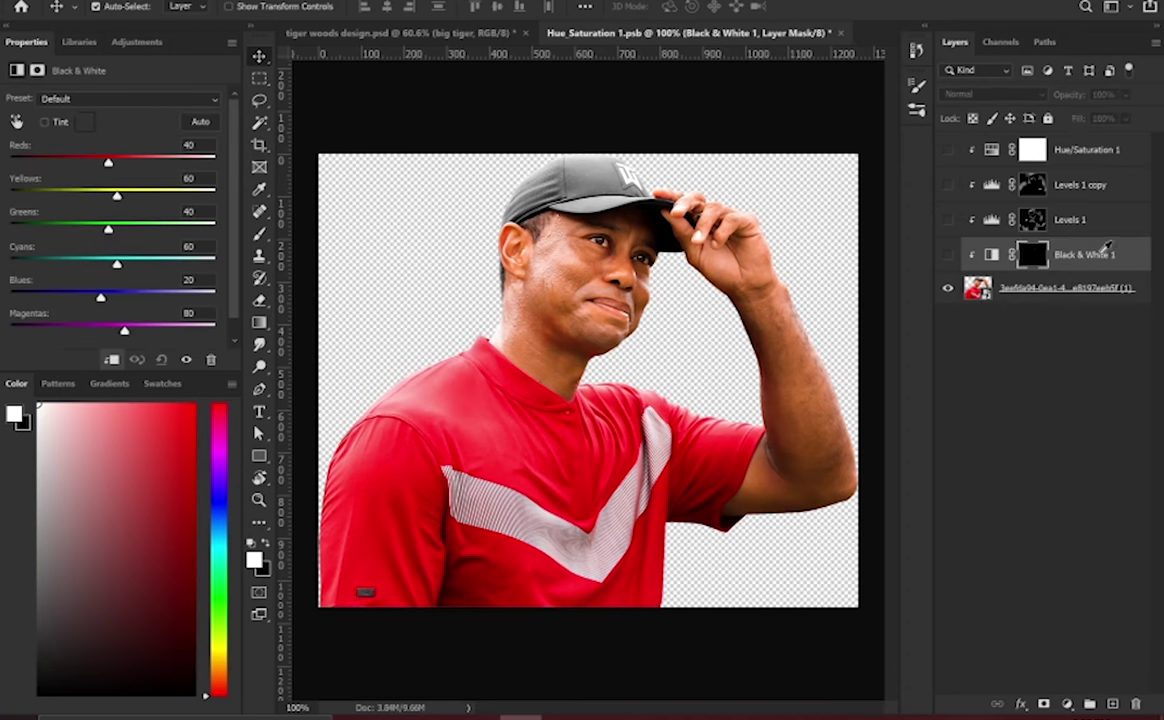
left_click(991, 254)
left_click(948, 260)
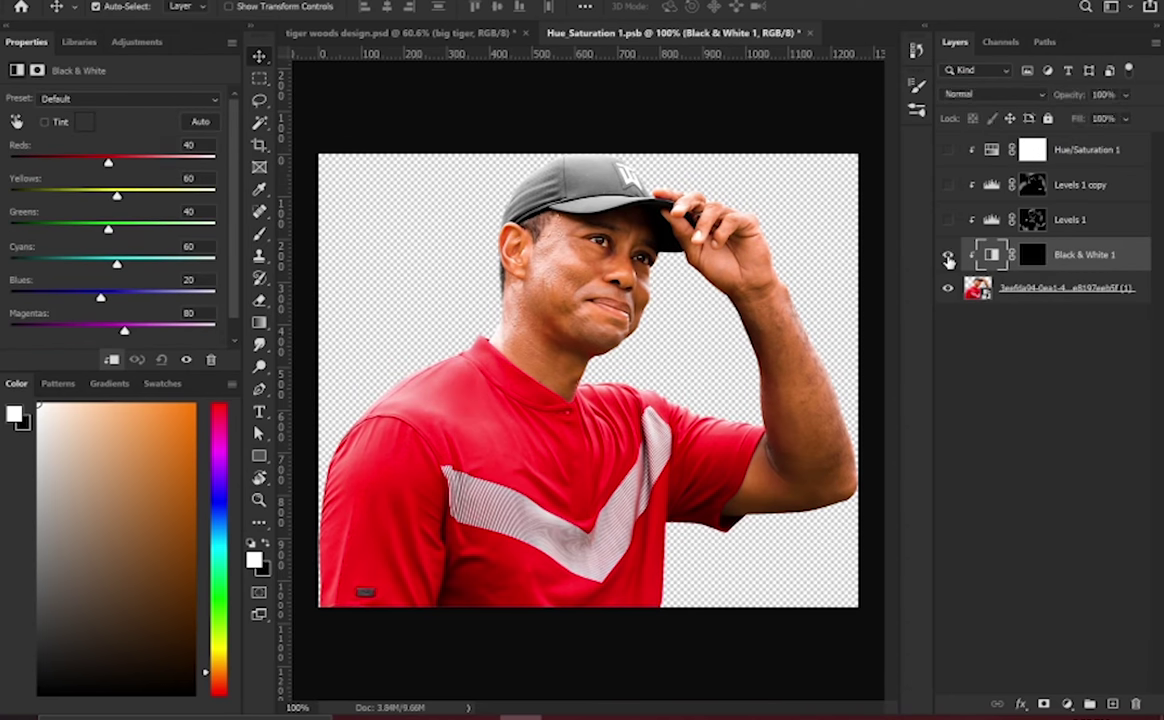
left_click(1015, 229)
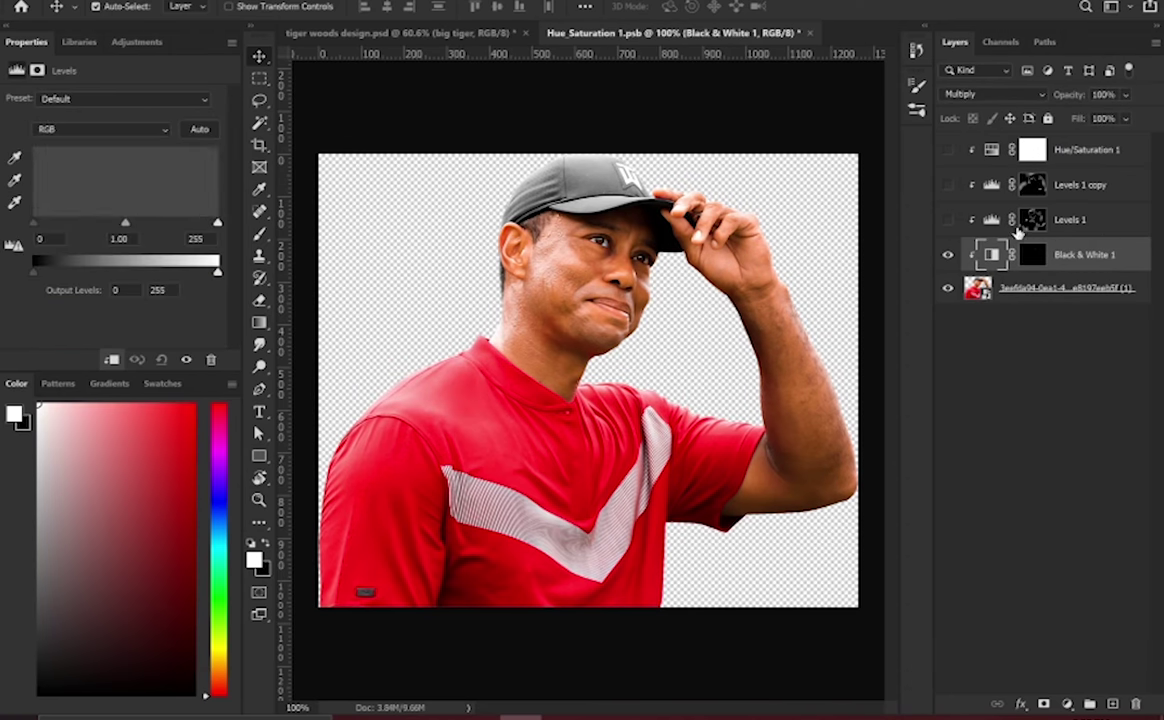
Step: Show the Levels 1, Levels 1 copy and Hue/Saturation 1 adjustments over the photo, and close the smart object document without saving
left_click(948, 220)
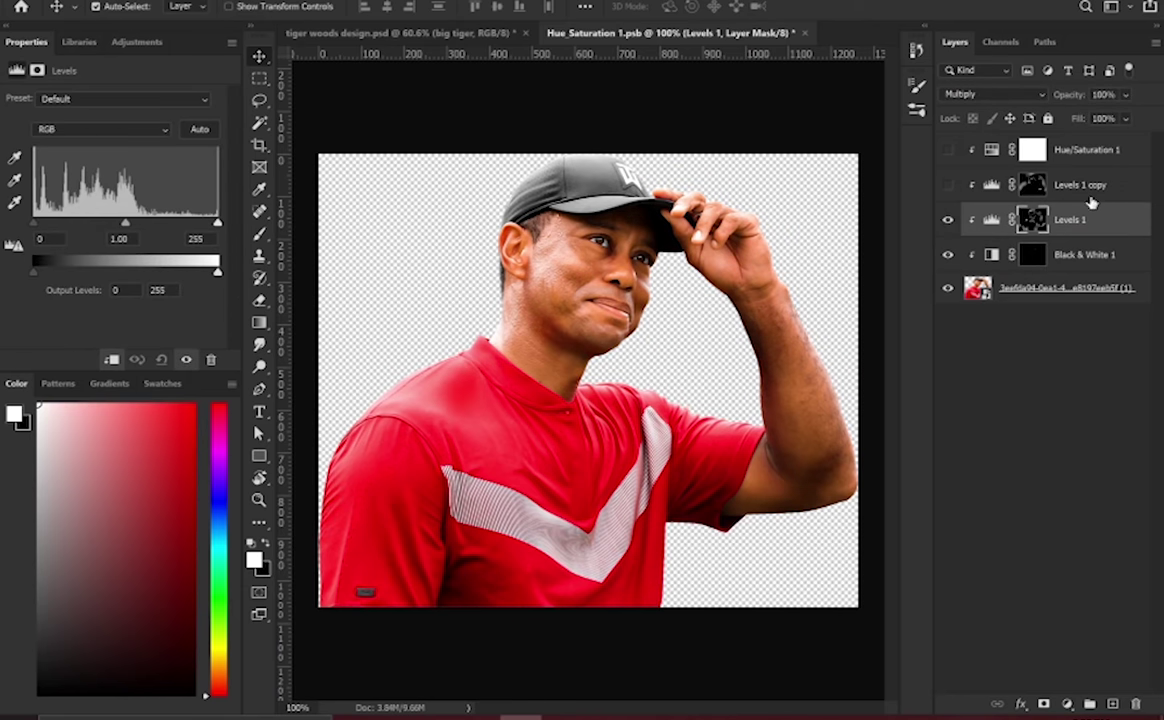
left_click(1088, 196)
left_click(948, 185)
left_click(1068, 152)
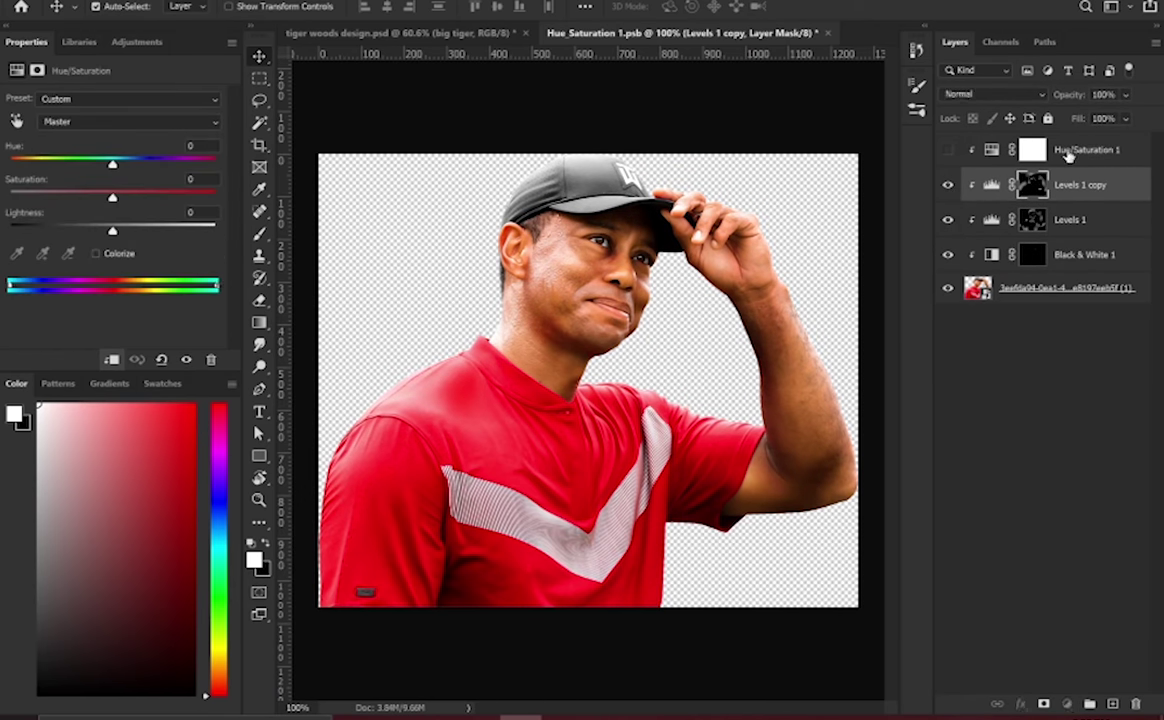
left_click(948, 150)
left_click(846, 33)
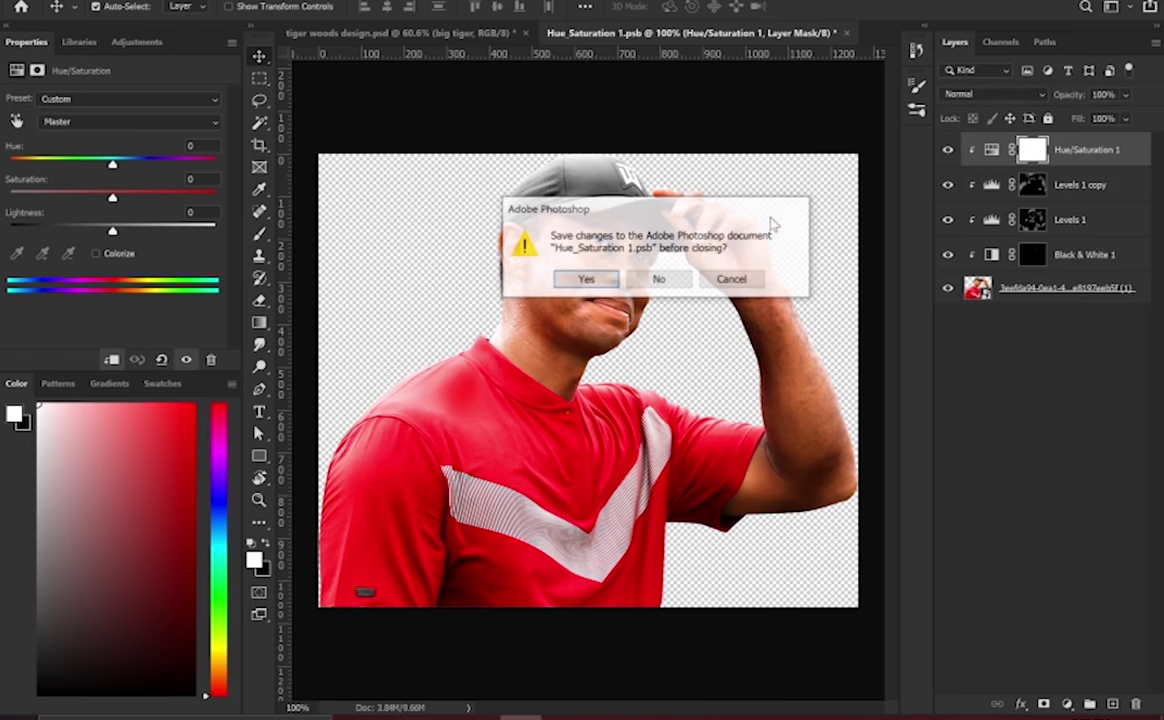
left_click(662, 280)
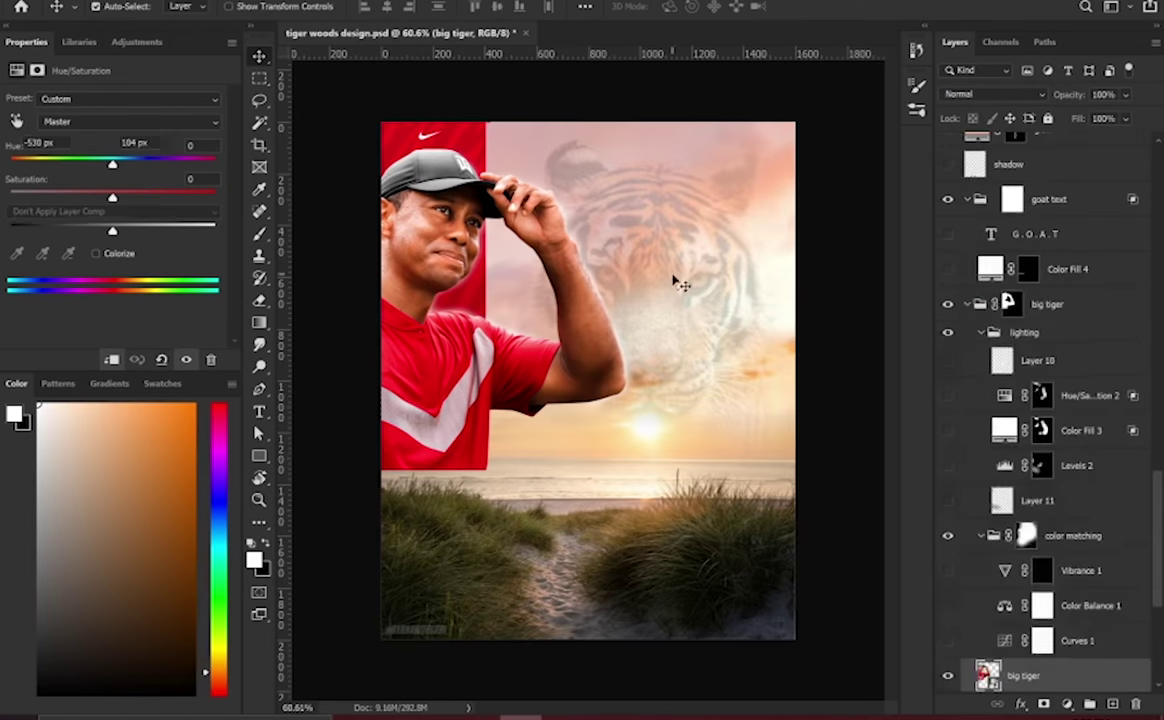
Step: Show the Curves 1, Color Balance 1 and Vibrance 1 adjustments in the big tiger group's color matching folder
left_click(948, 640)
left_click(1001, 643)
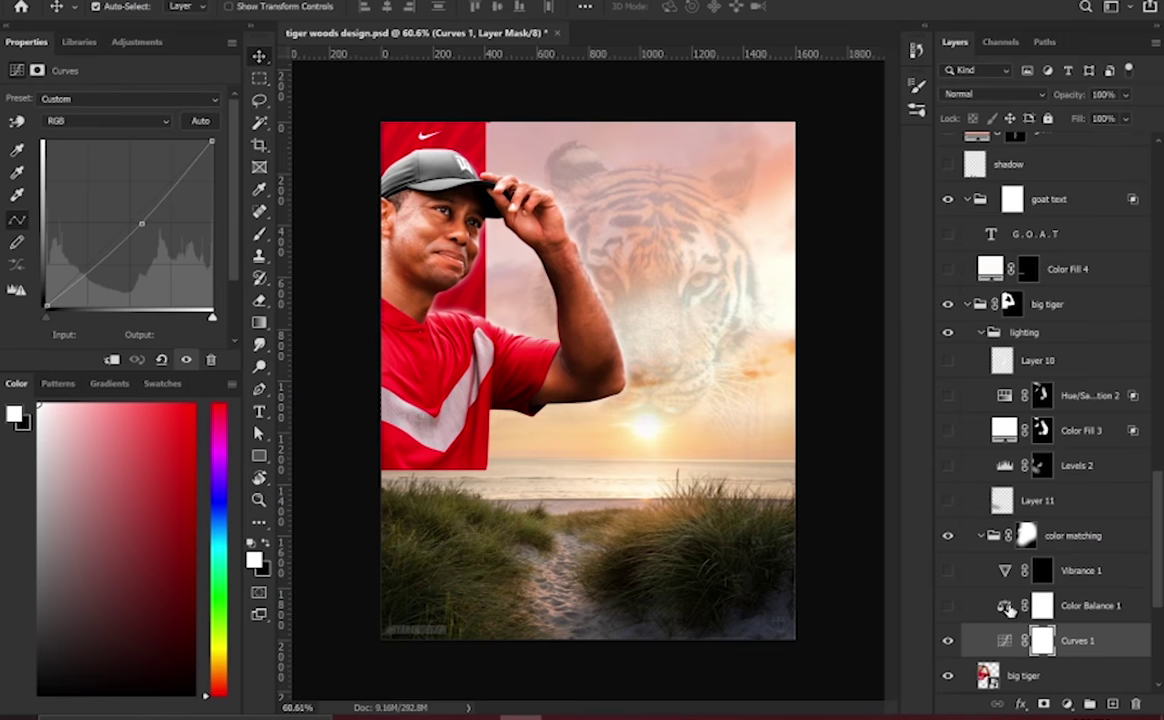
left_click(1005, 608)
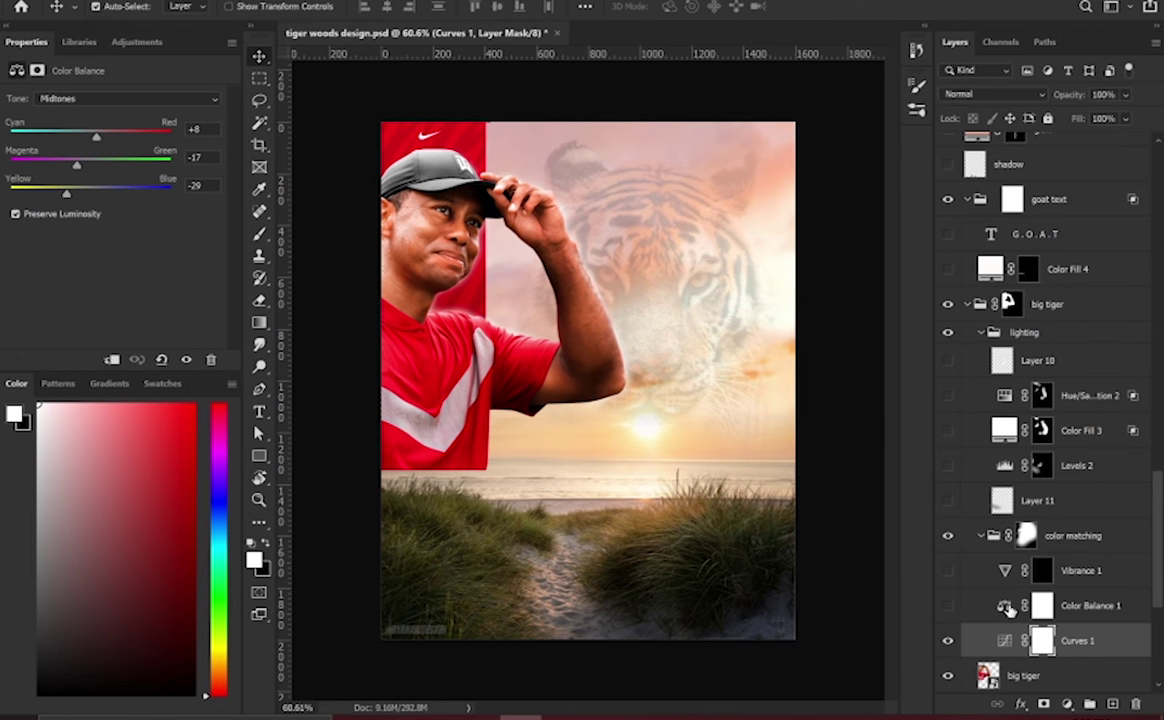
left_click(968, 572)
left_click(951, 572)
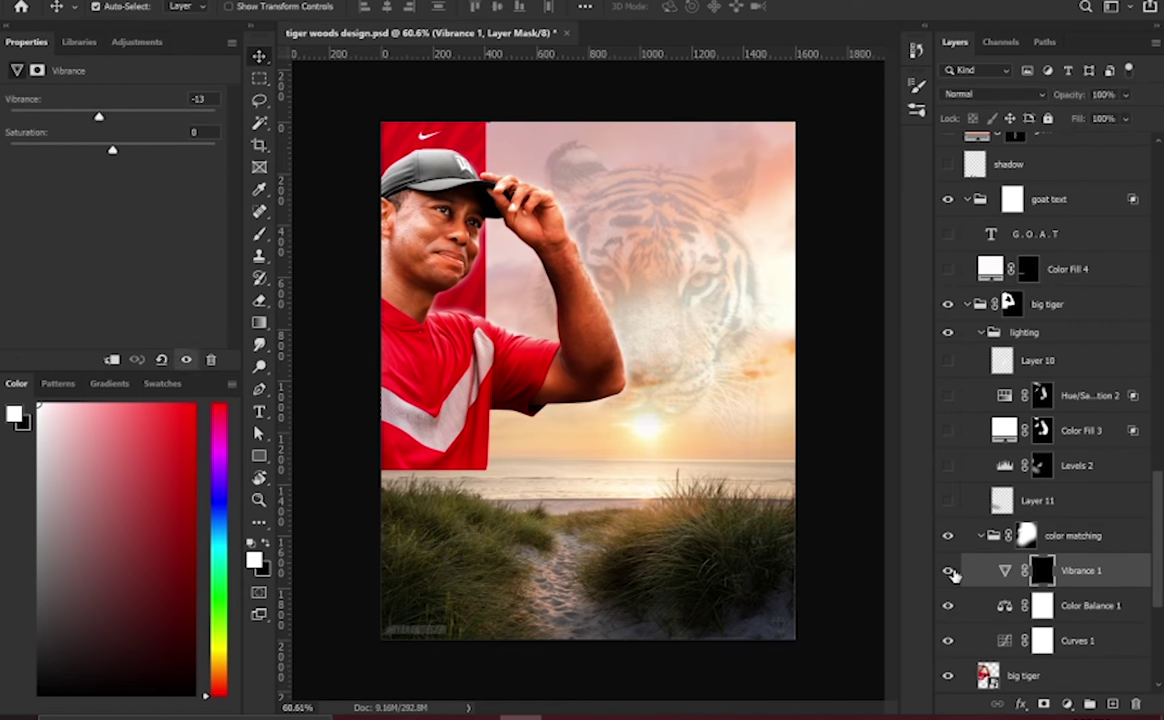
Step: Show Layer 11, Levels 2 and Color Fill 3 in the big tiger group's lighting folder
left_click(1087, 504)
left_click(948, 500)
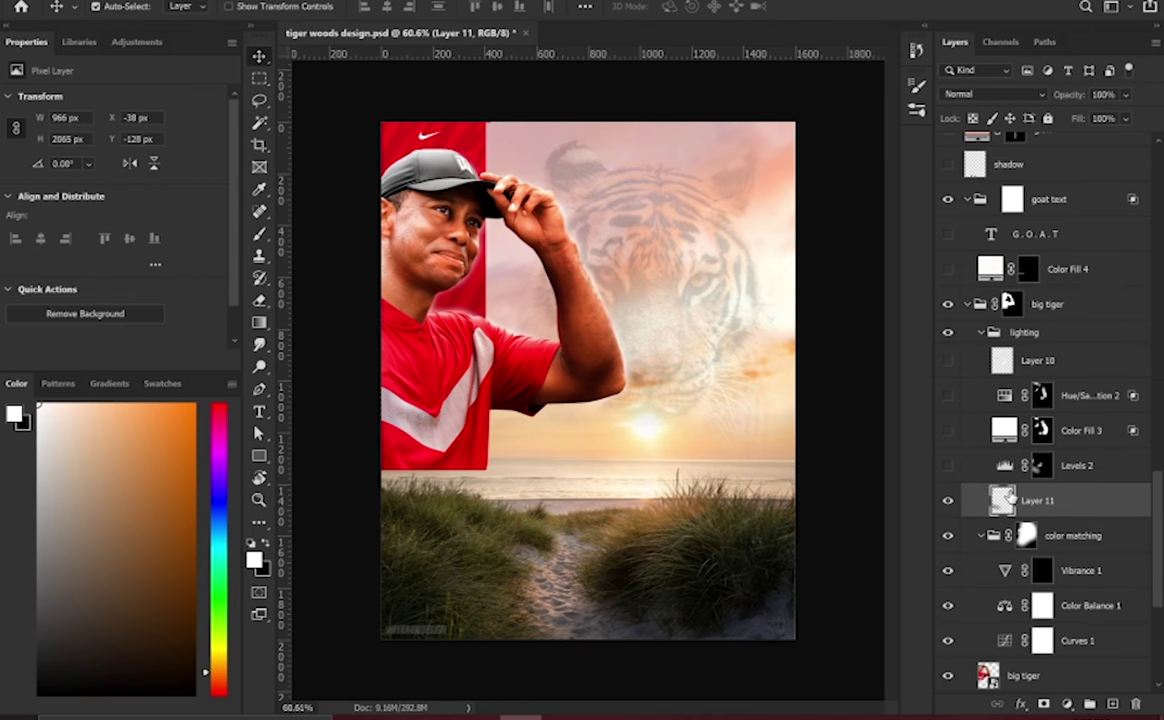
left_click(1093, 468)
left_click(948, 468)
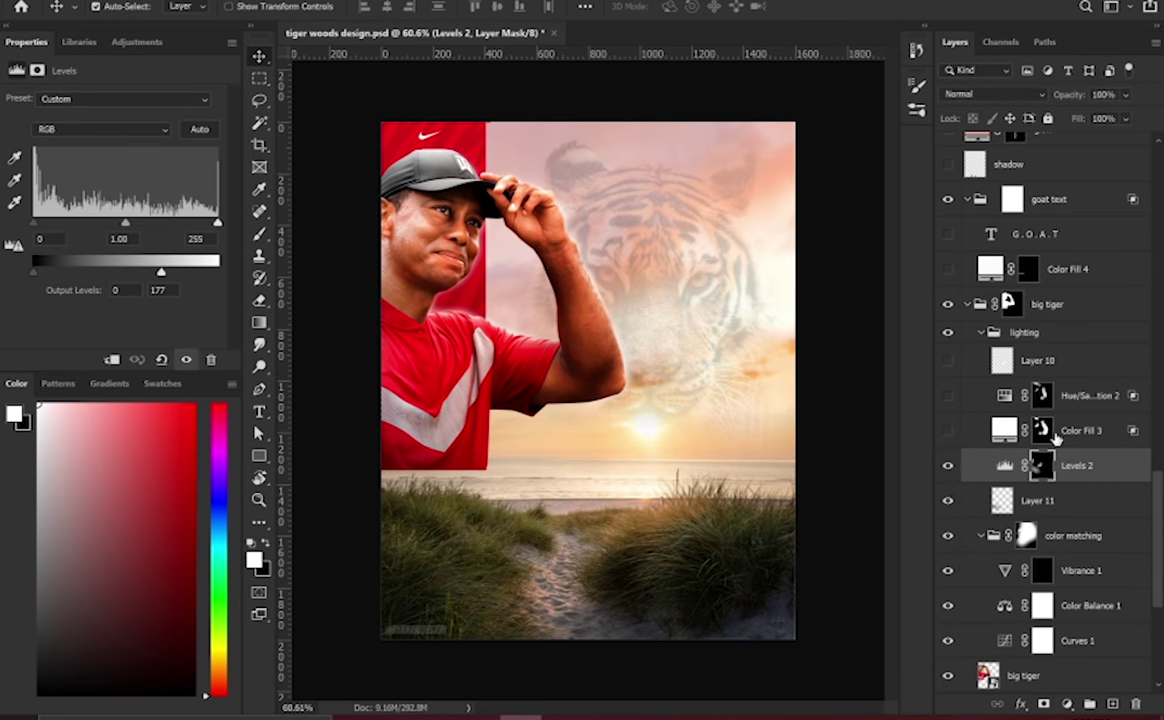
left_click(1078, 430)
left_click(948, 430)
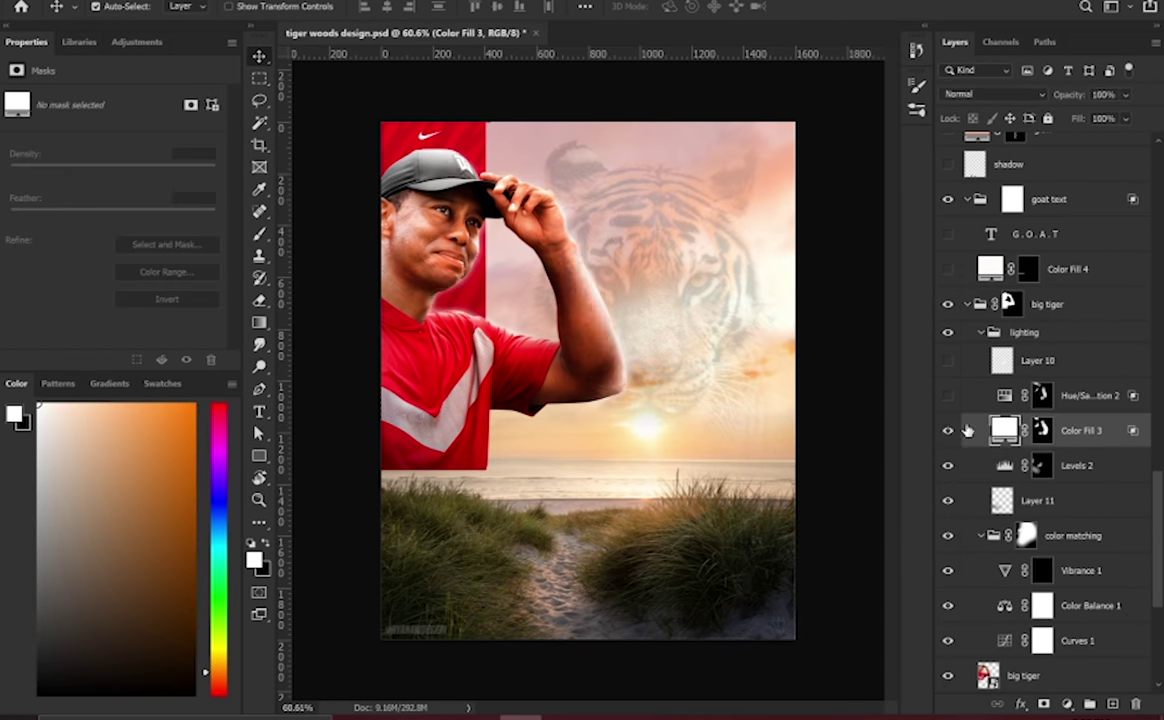
Step: Show Hue/Saturation 2 and Layer 10 in the lighting folder, and collapse the lighting and big tiger groups
left_click(1088, 398)
left_click(948, 396)
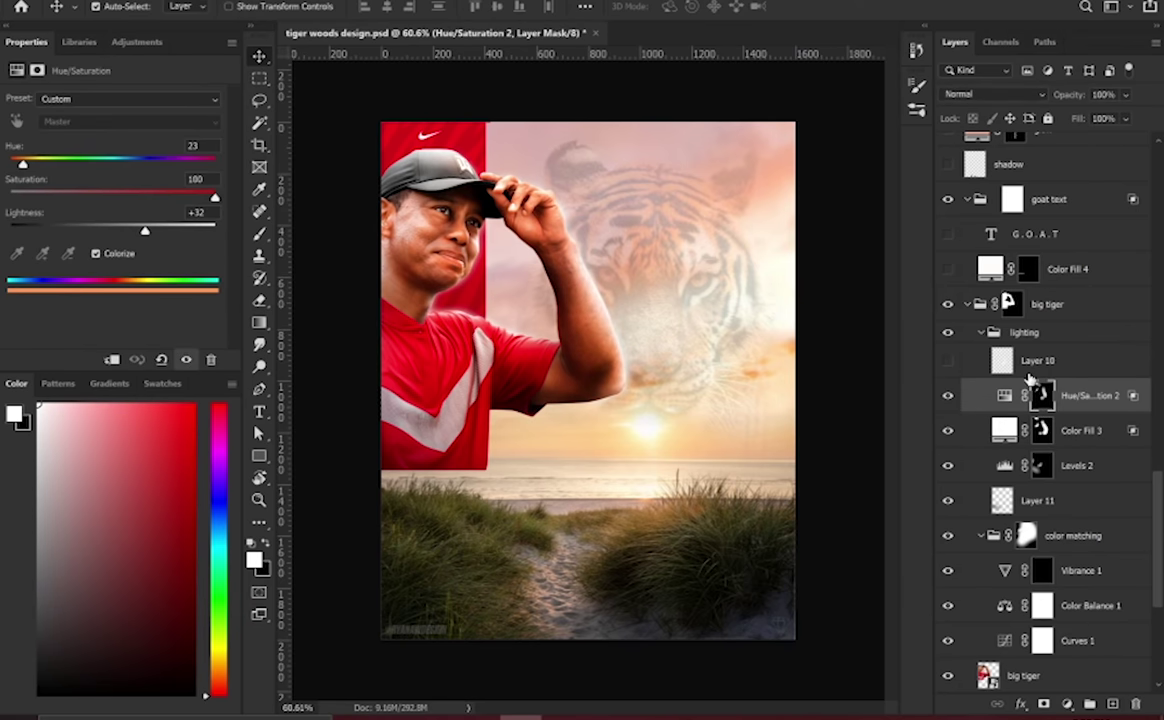
left_click(1034, 364)
left_click(948, 360)
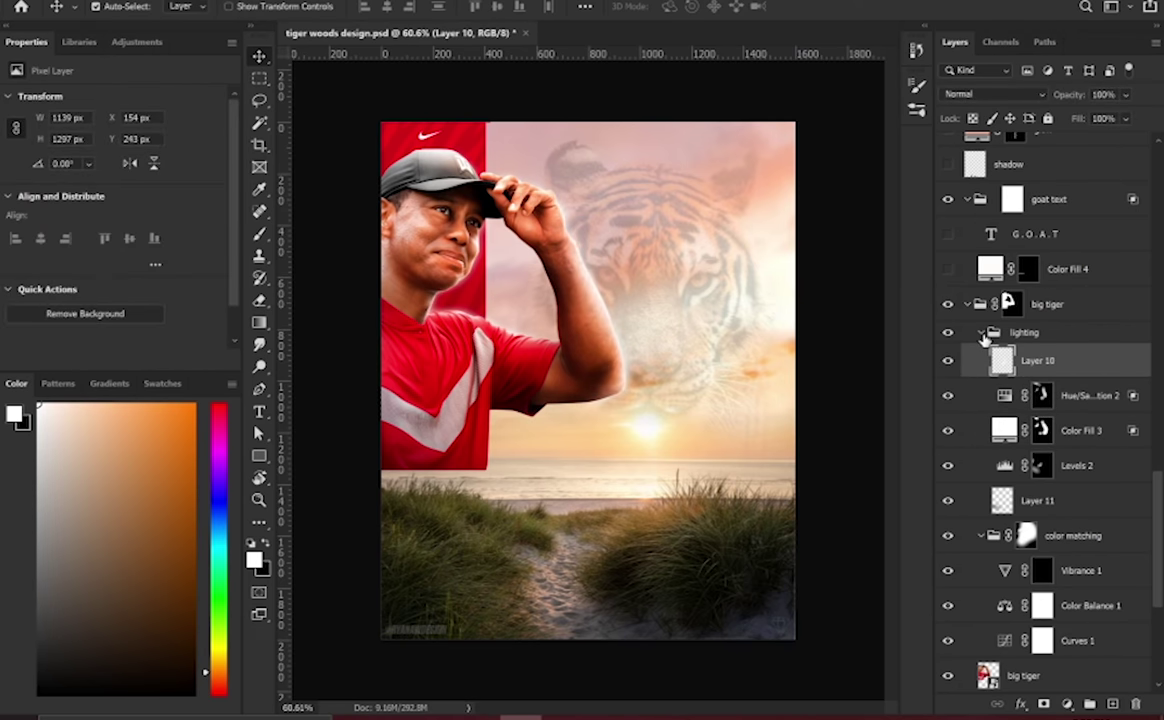
left_click(981, 333)
left_click(967, 304)
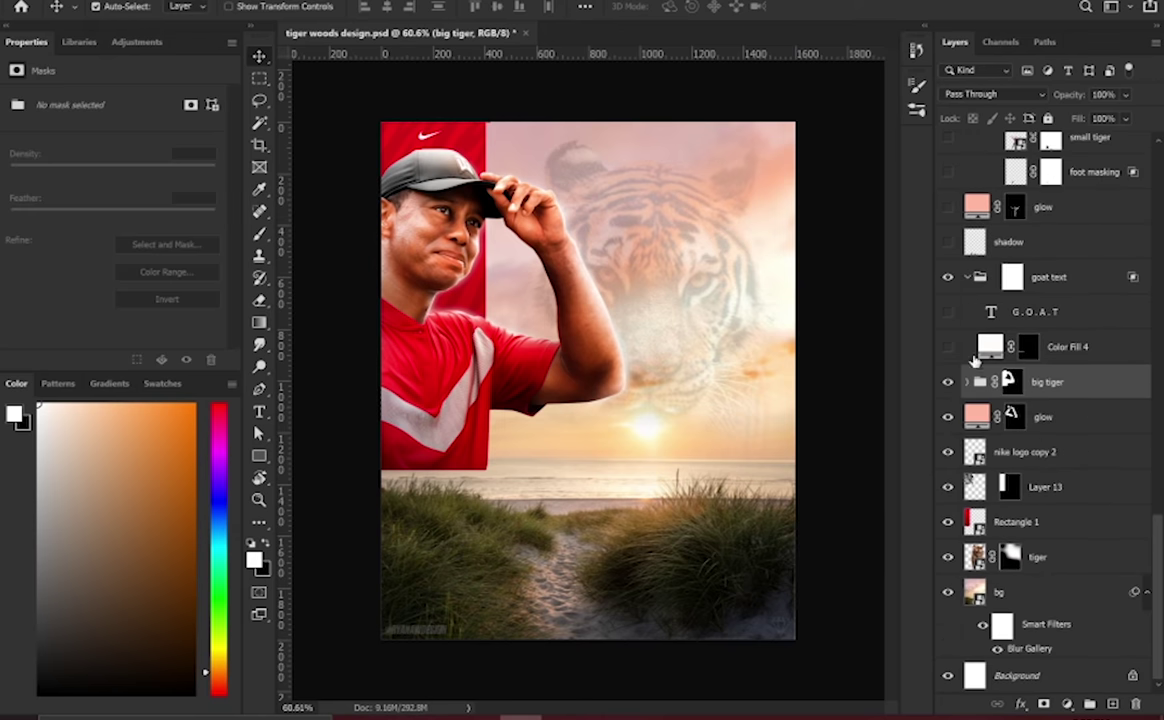
Step: Show the Color Fill 4 bar and the G.O.A.T text layer, and collapse the goat text group
left_click(949, 348)
left_click(1015, 345)
left_click(948, 313)
left_click(968, 277)
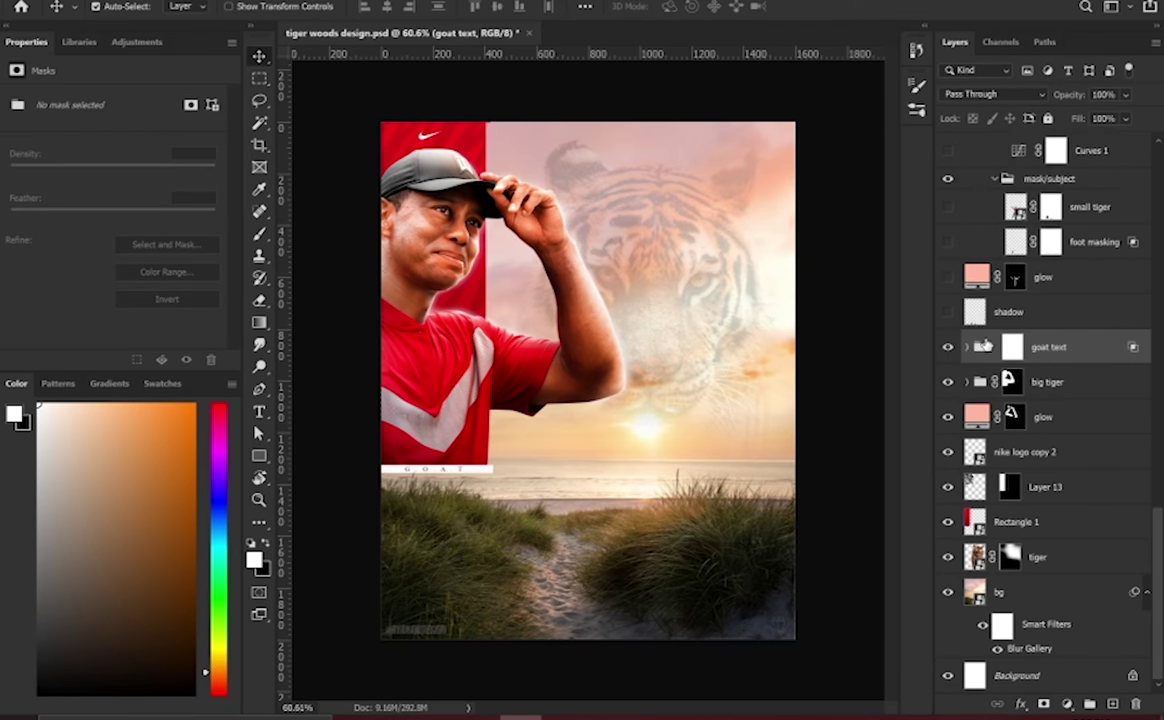
Step: Show the shadow layer and the glow layer directly above it
scroll(985, 345, "up", 1)
left_click(1007, 336)
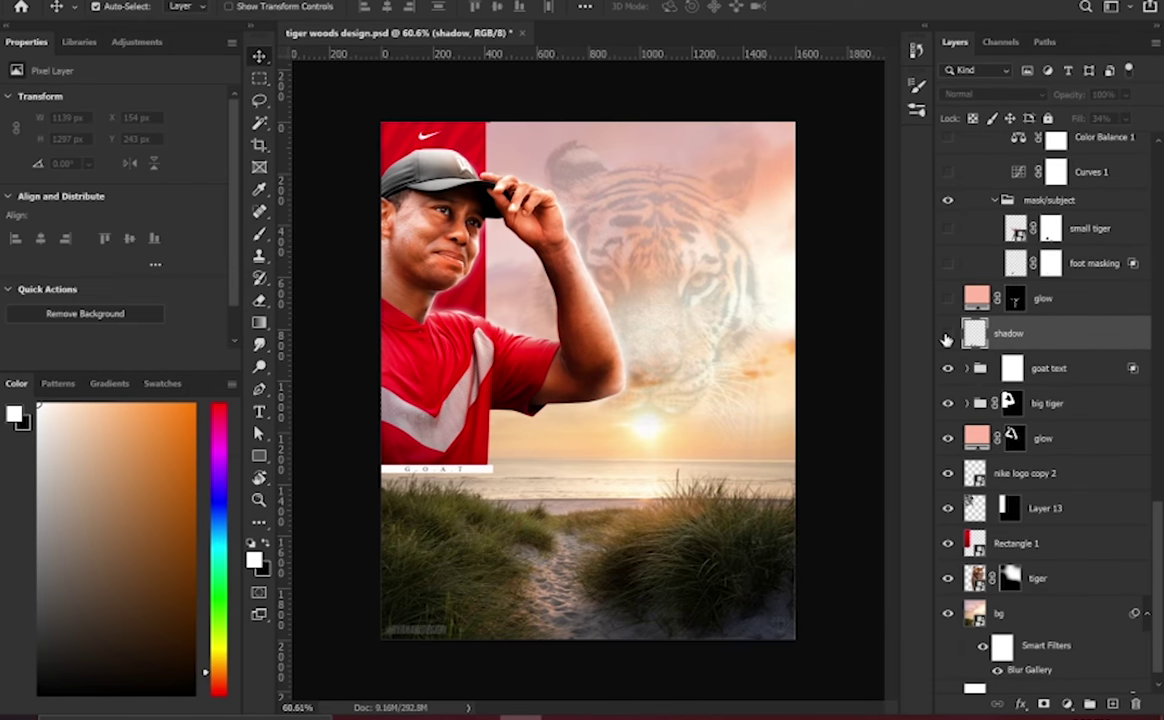
left_click(948, 336)
left_click(1050, 304)
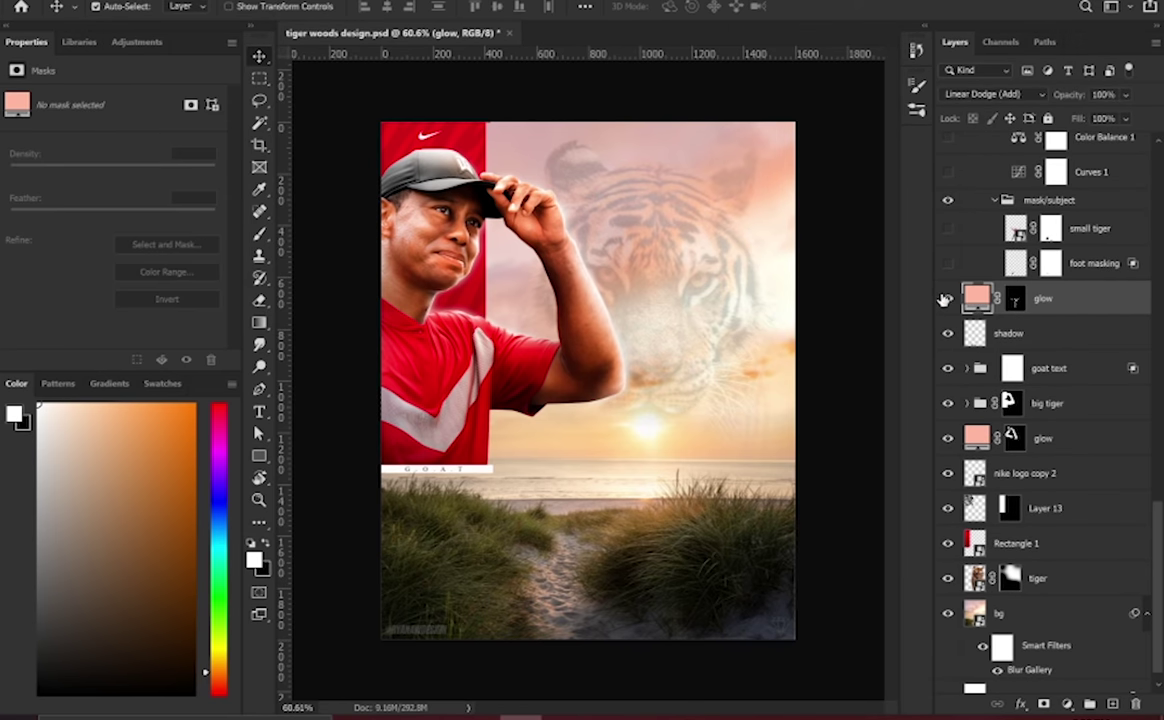
left_click(948, 298)
Step: Show the foot masking and small tiger layers, and collapse the mask/subject group
left_click(1088, 262)
left_click(948, 263)
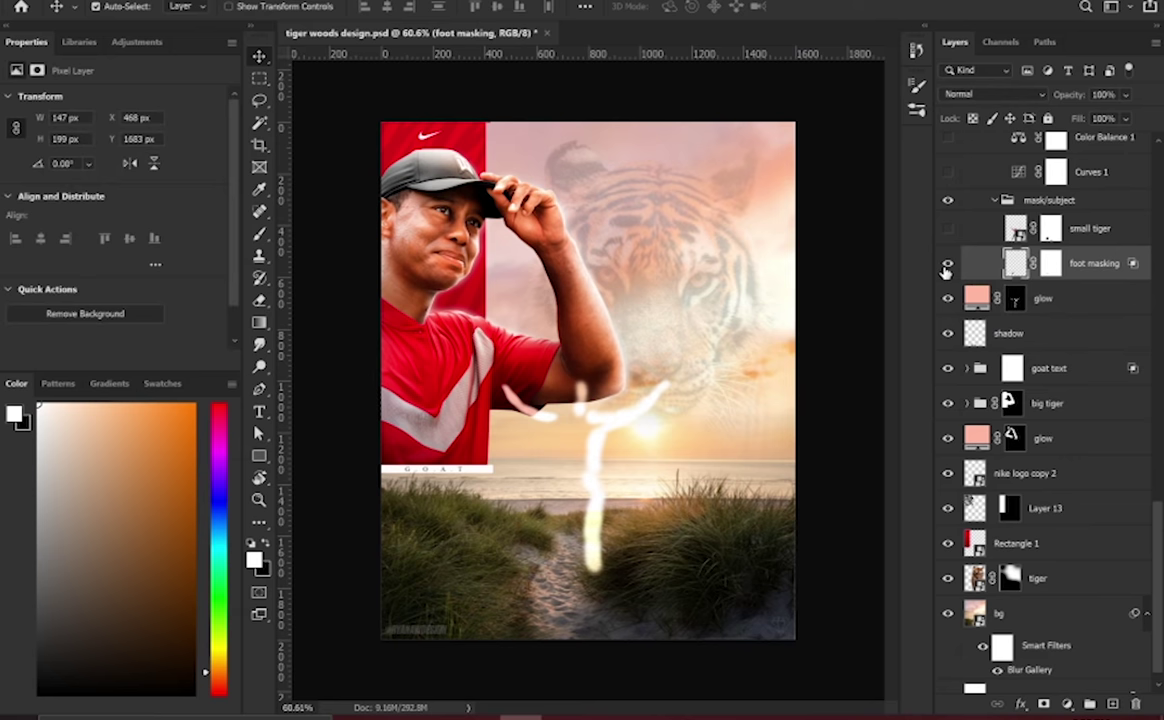
left_click(1085, 229)
left_click(948, 229)
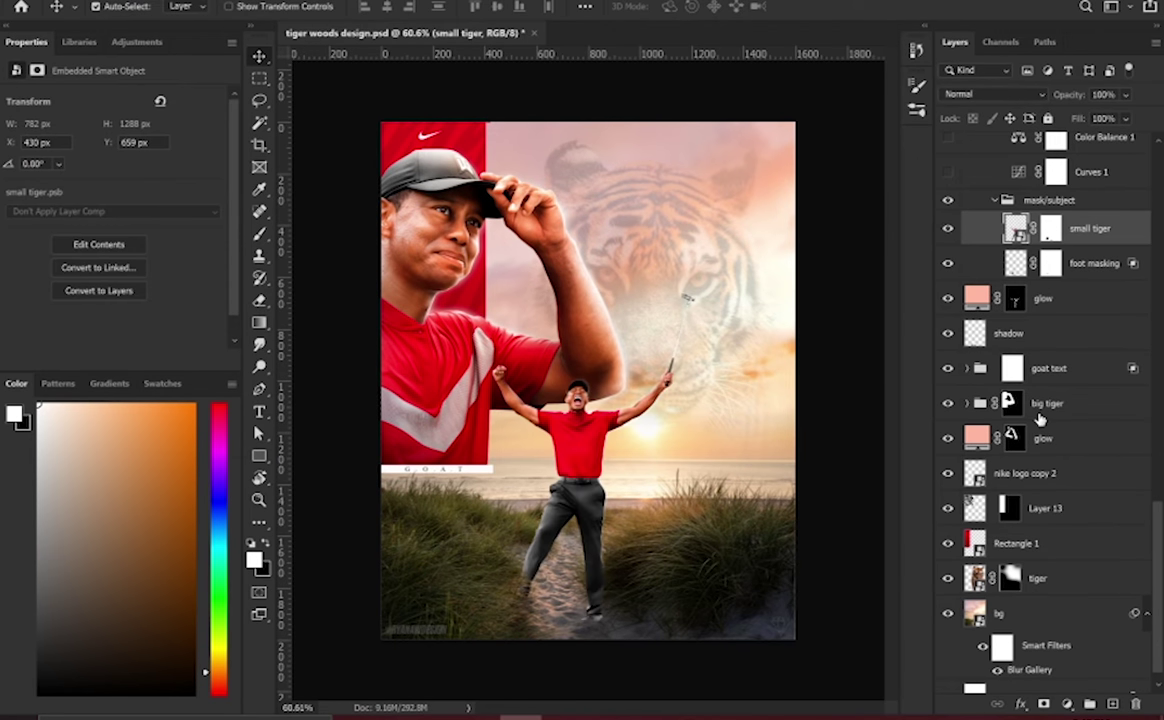
scroll(945, 410, "up", 4)
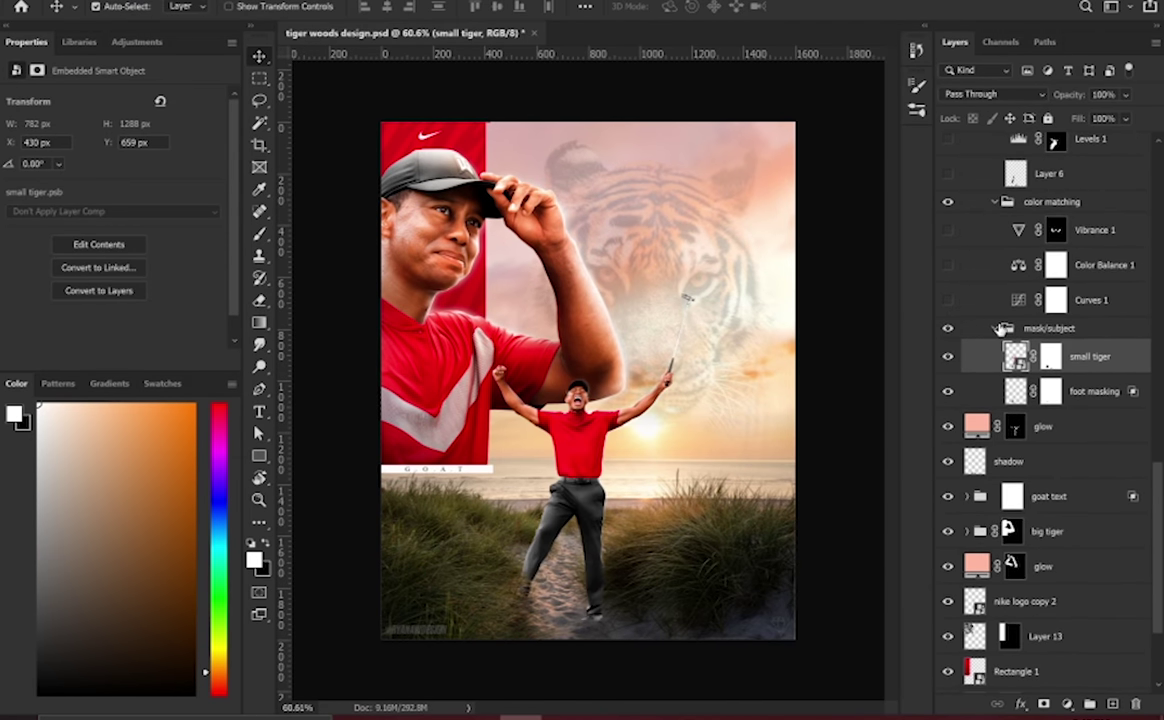
left_click(994, 329)
Step: Show the small figure's Curves 1, Color Balance 1 and Vibrance 1 adjustments, and collapse their color matching group
left_click(975, 299)
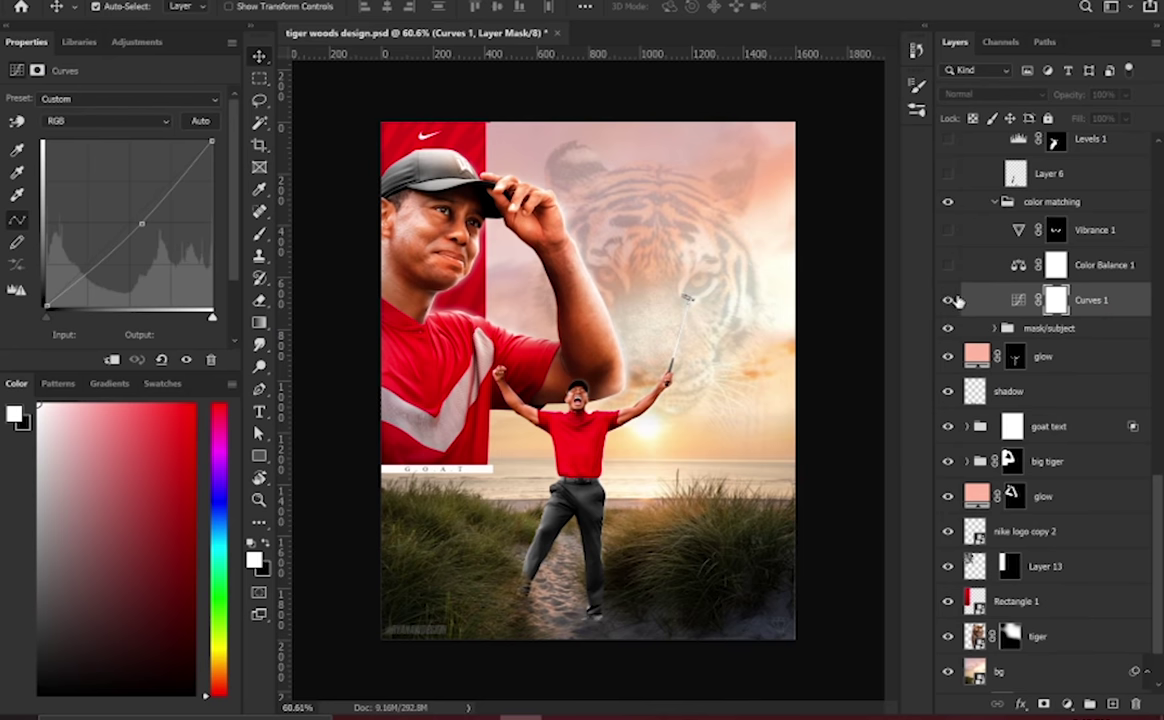
left_click(1090, 265)
left_click(948, 264)
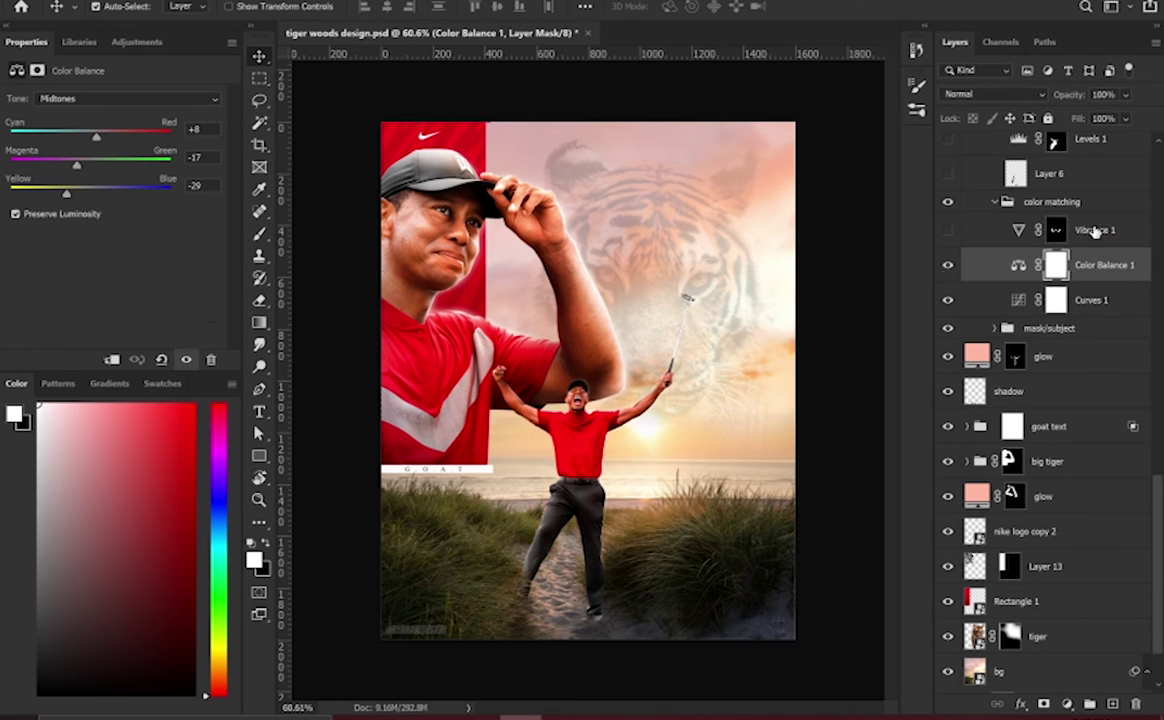
left_click(1090, 230)
left_click(948, 229)
scroll(1037, 352, "up", 3)
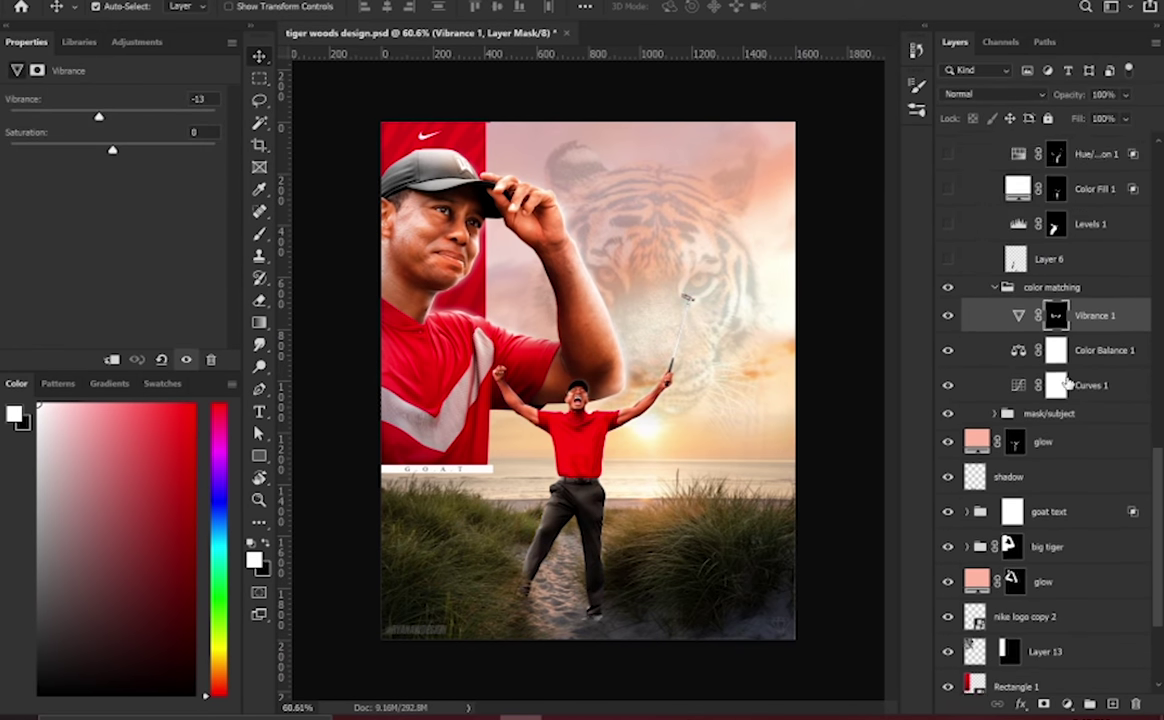
left_click(996, 351)
Step: Show Layer 6, Levels 1 and Color Fill 1 in the small figure's lighting group
left_click(955, 323)
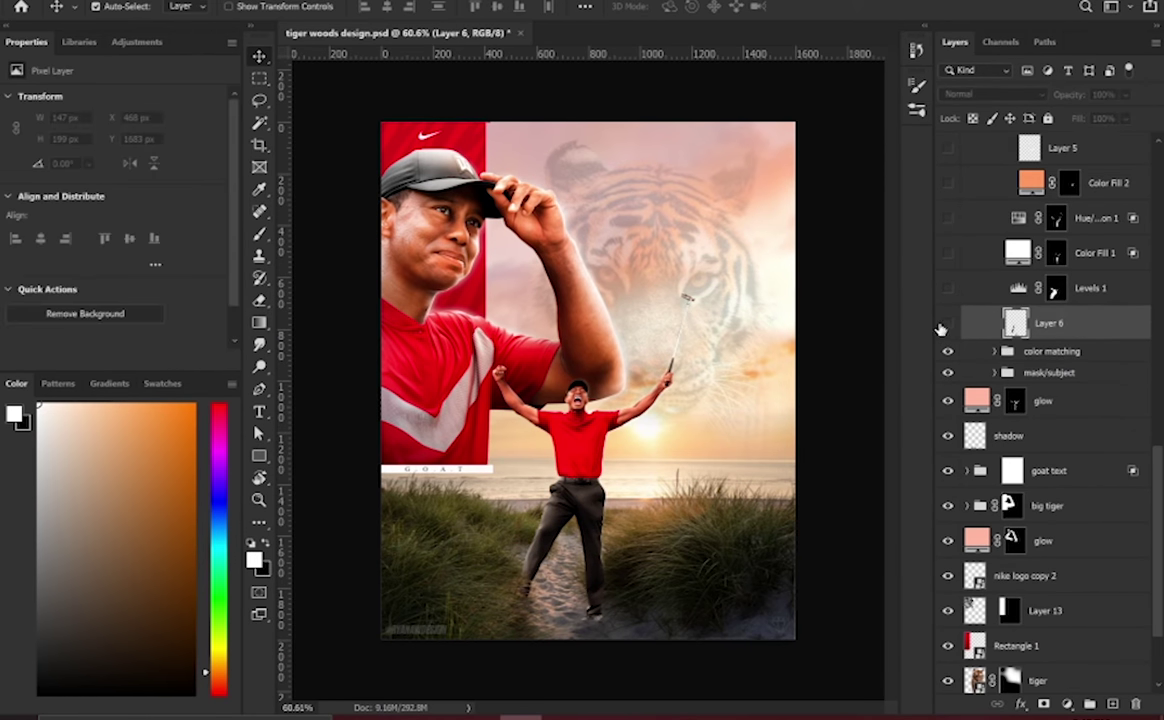
left_click(1090, 288)
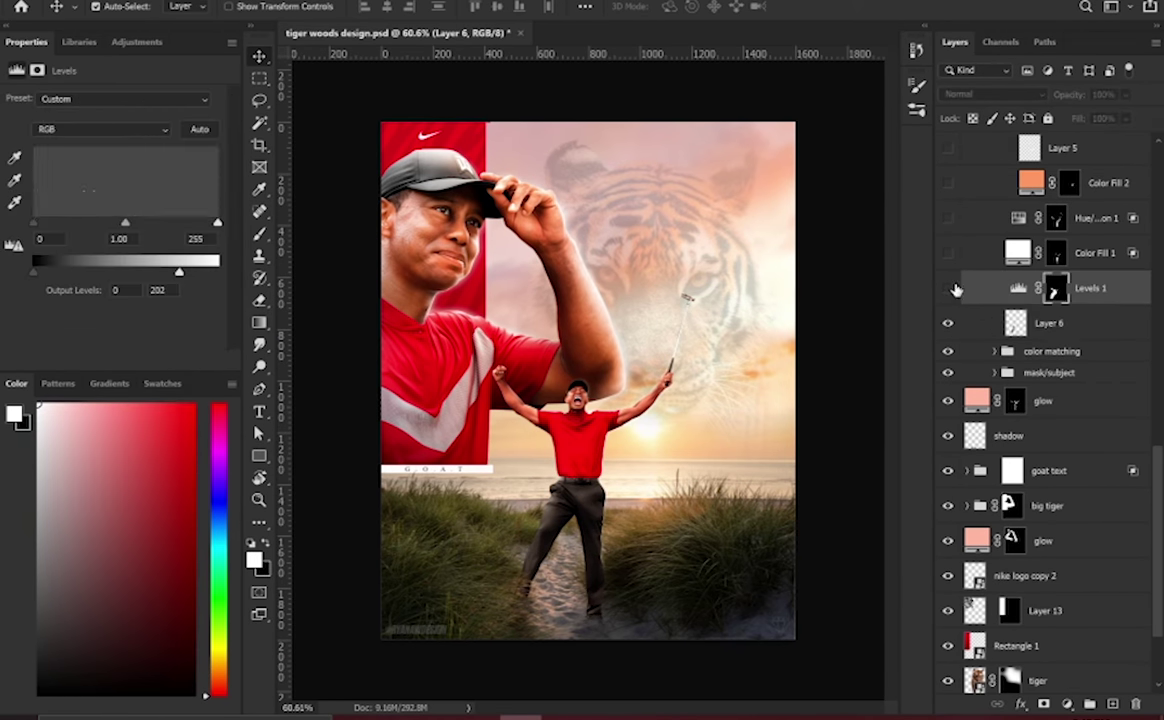
left_click(948, 288)
scroll(1082, 405, "up", 3)
left_click(975, 362)
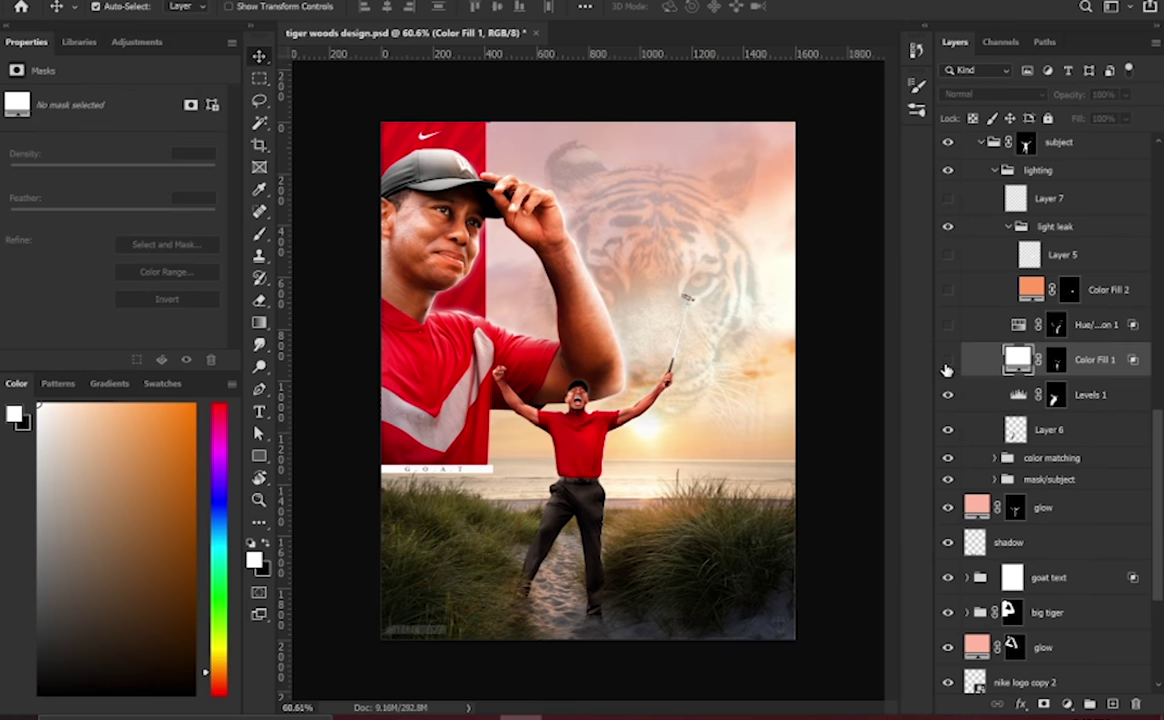
left_click(948, 364)
left_click(948, 360)
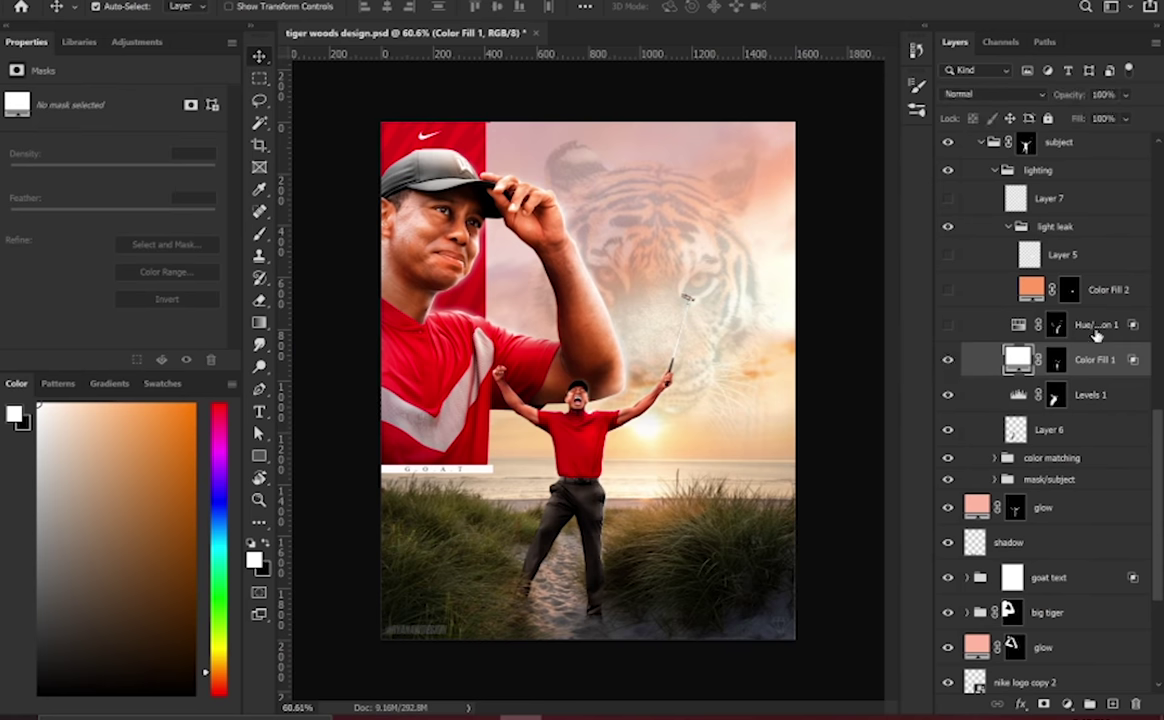
Step: Show Hue/Saturation 1, Color Fill 2 and Layer 5 in the small figure's light leak group
left_click(1094, 330)
left_click(949, 325)
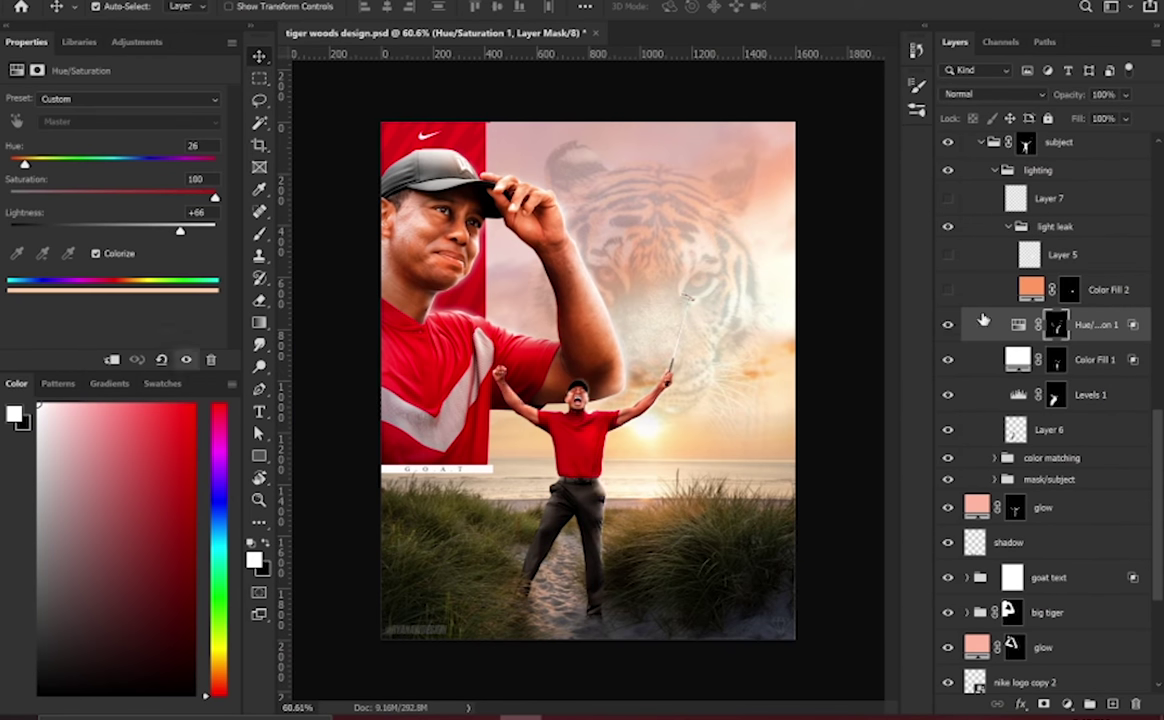
left_click(1100, 290)
left_click(948, 289)
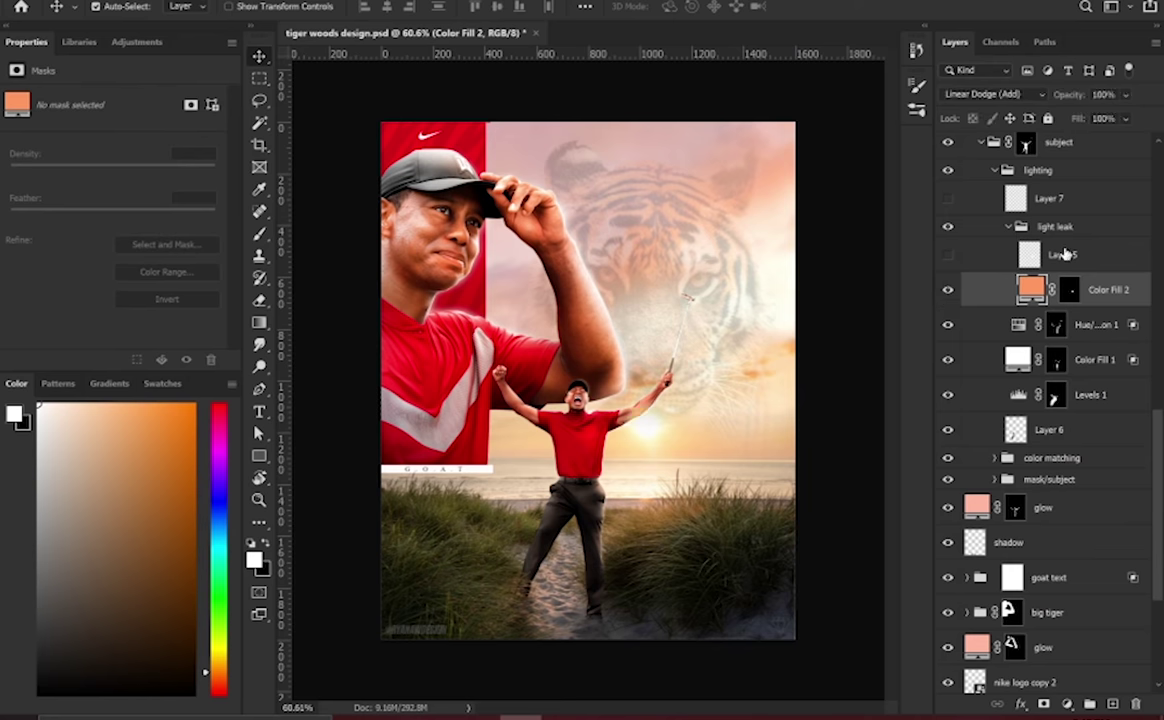
left_click(1065, 254)
left_click(948, 254)
Step: Show Layer 7 at the top of the small figure's lighting group, and collapse the main picture group
scroll(1025, 372, "up", 2)
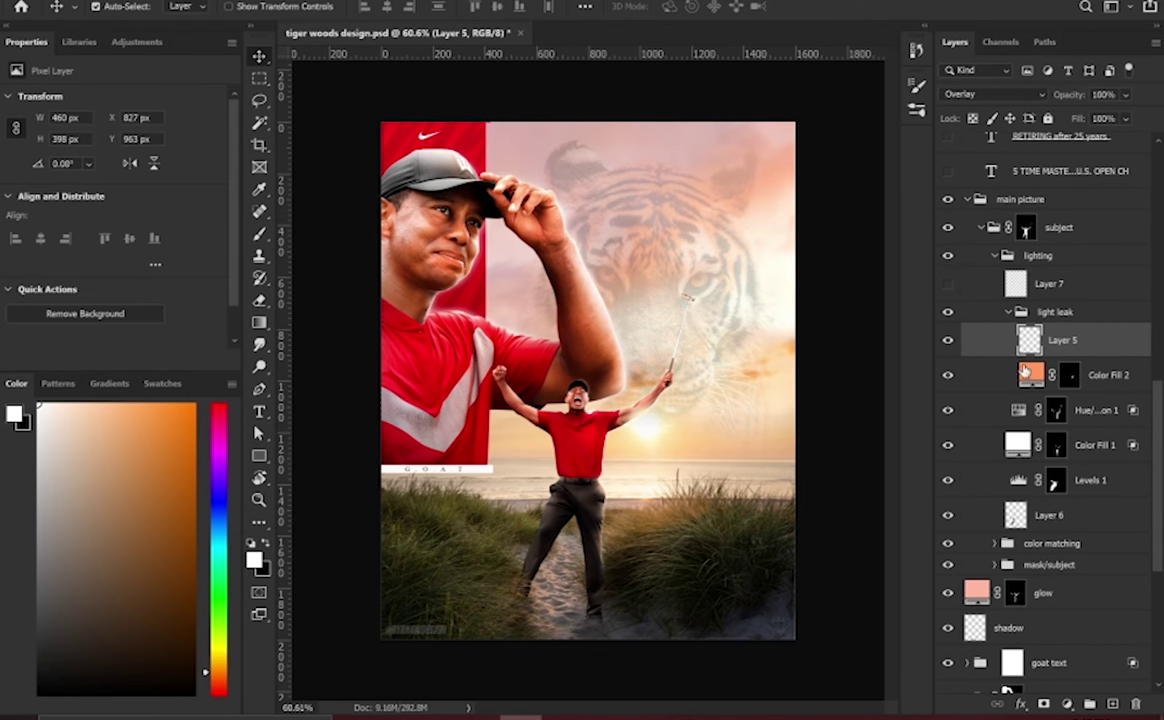
left_click(1050, 286)
left_click(948, 284)
scroll(1035, 283, "up", 1)
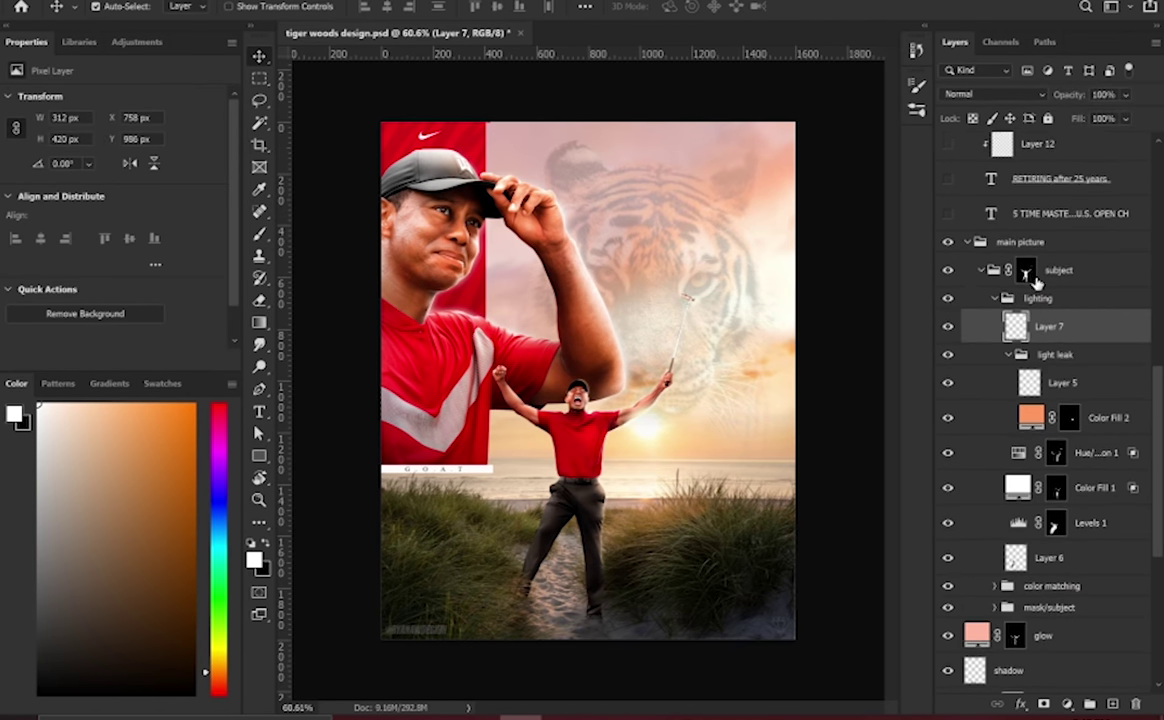
scroll(1020, 300, "up", 1)
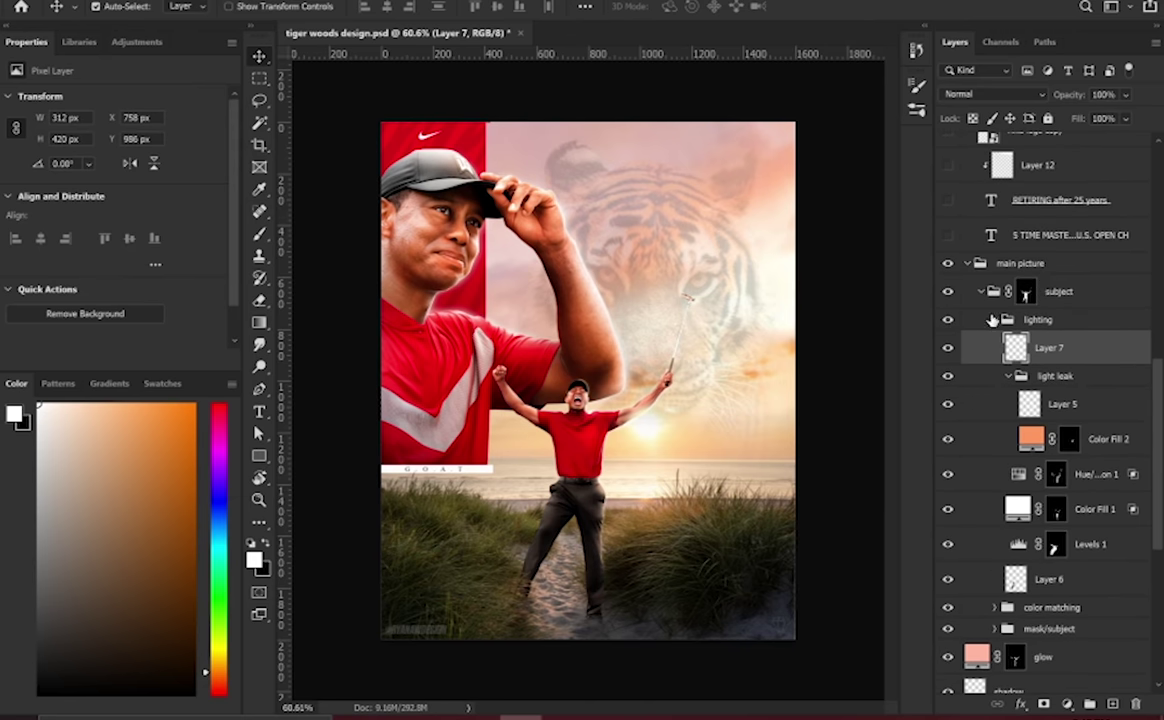
left_click(967, 264)
Step: Show the championship list text, the RETIRING after 25 years title and its clipped Layer 12 in the stats group
scroll(960, 285, "up", 2)
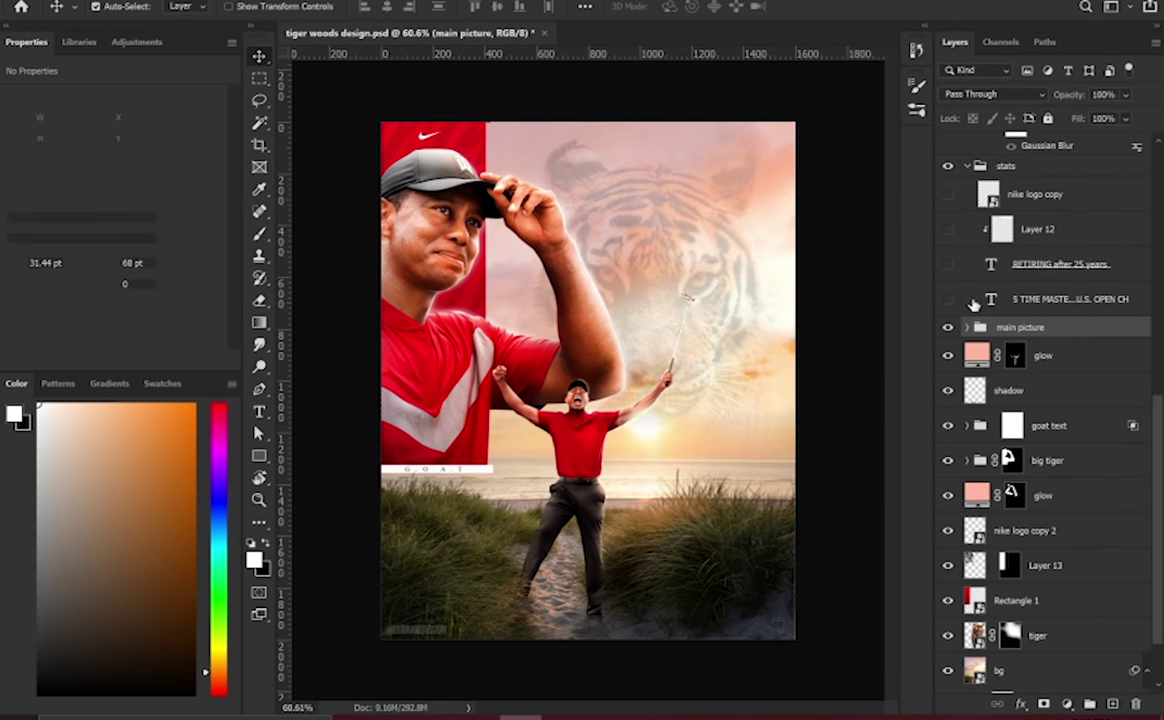
left_click(950, 300)
left_click(949, 301)
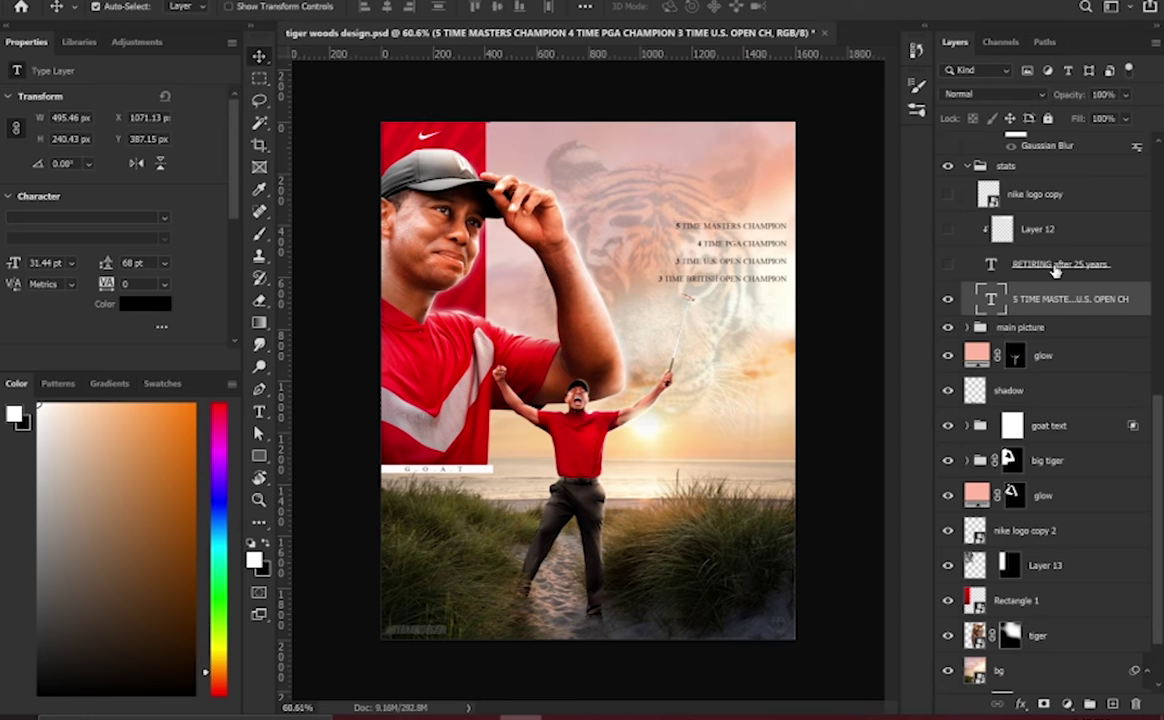
left_click(958, 263)
left_click(948, 263)
left_click(1040, 231)
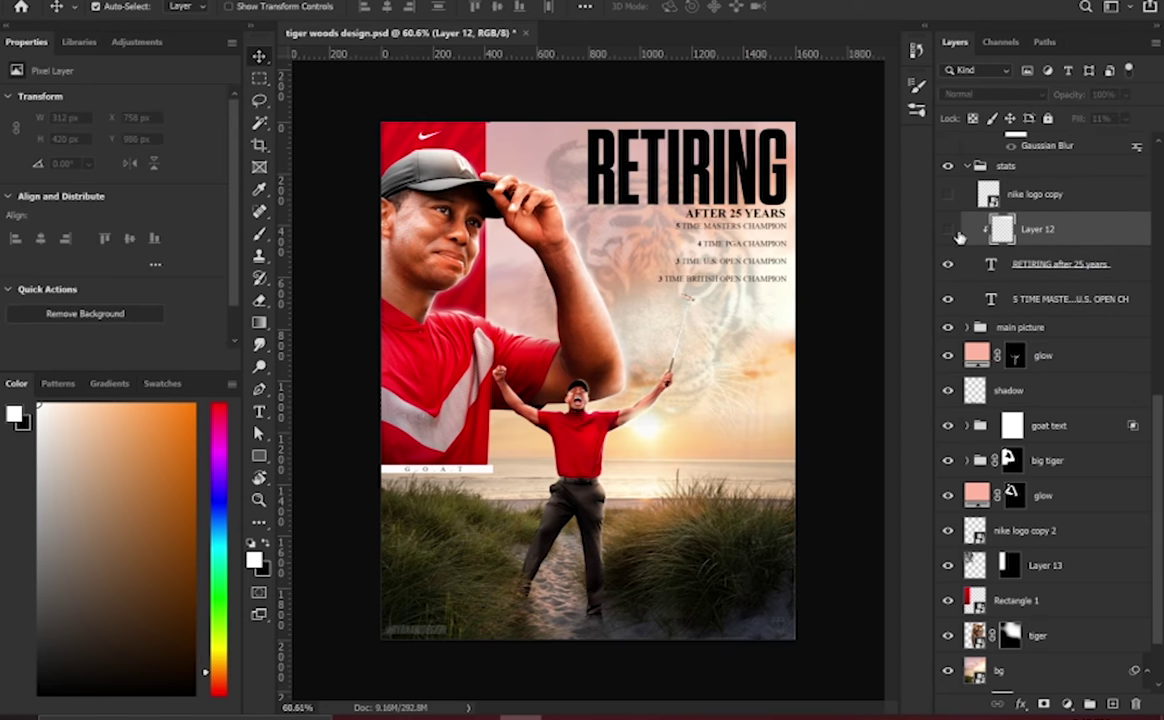
left_click(948, 229)
scroll(1000, 348, "up", 2)
scroll(1000, 348, "up", 1)
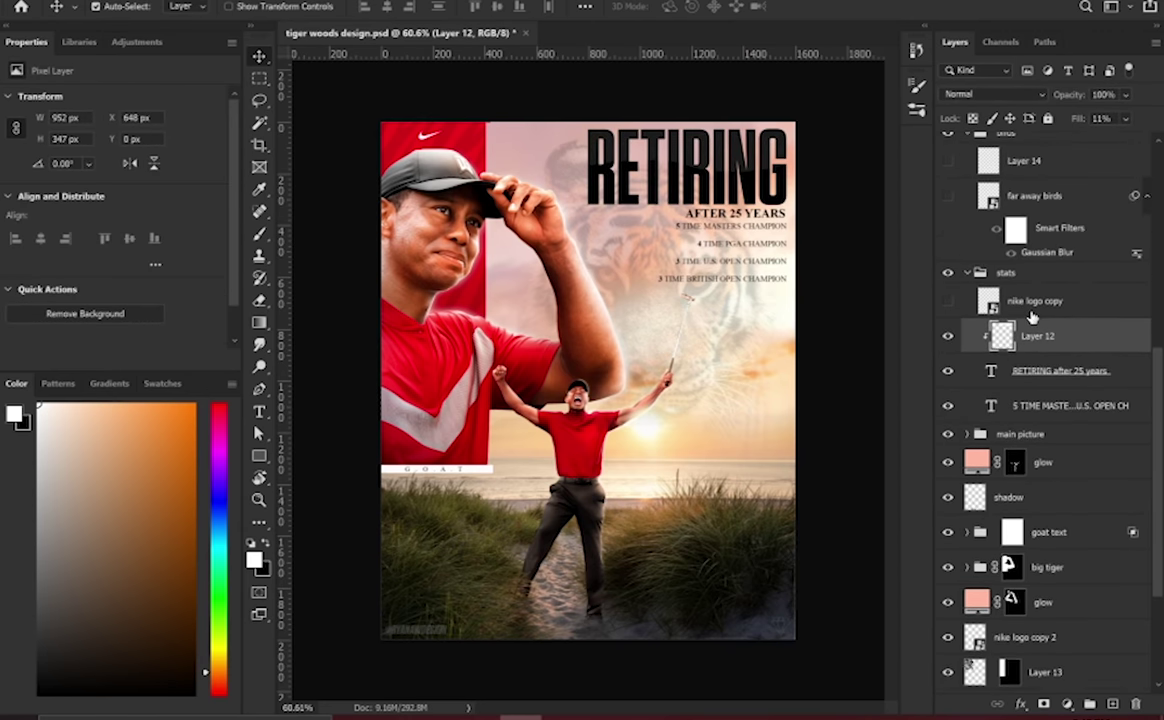
Step: Show the nike logo copy layer in the stats group, and collapse the group
left_click(962, 322)
left_click(948, 322)
scroll(1041, 358, "up", 1)
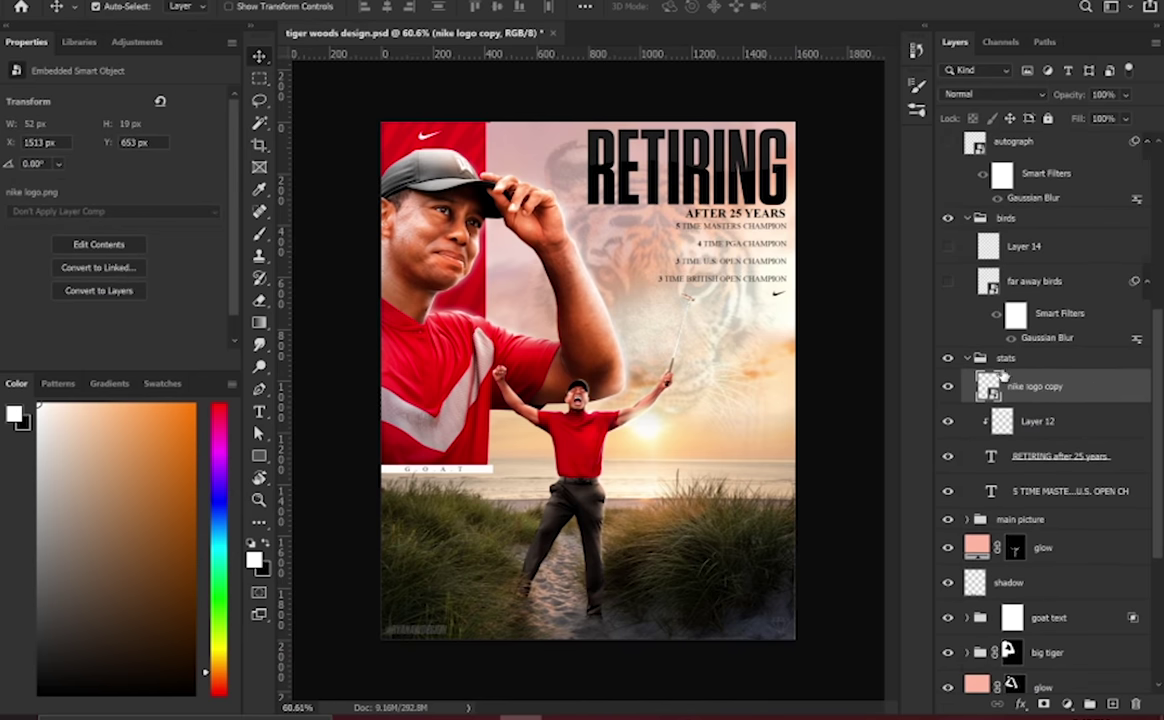
left_click(966, 358)
Step: Show the far away birds layer in the birds group, and check its Gaussian Blur radius without changing it
left_click(975, 281)
left_click(948, 281)
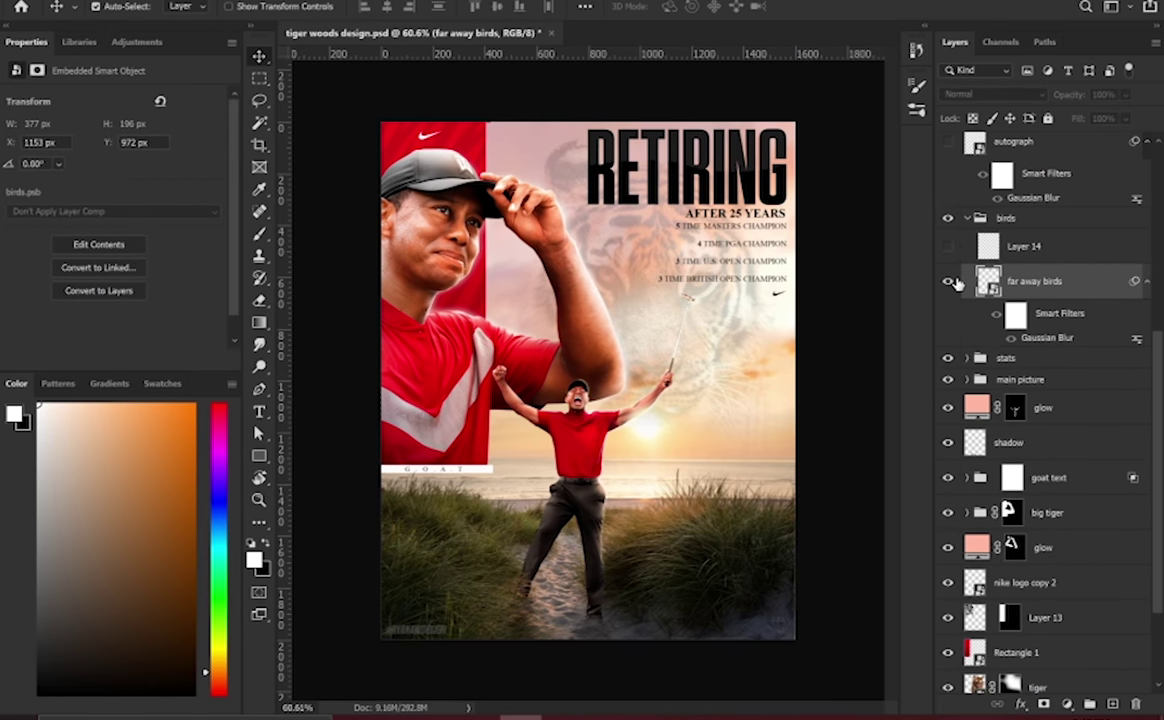
double_click(1047, 338)
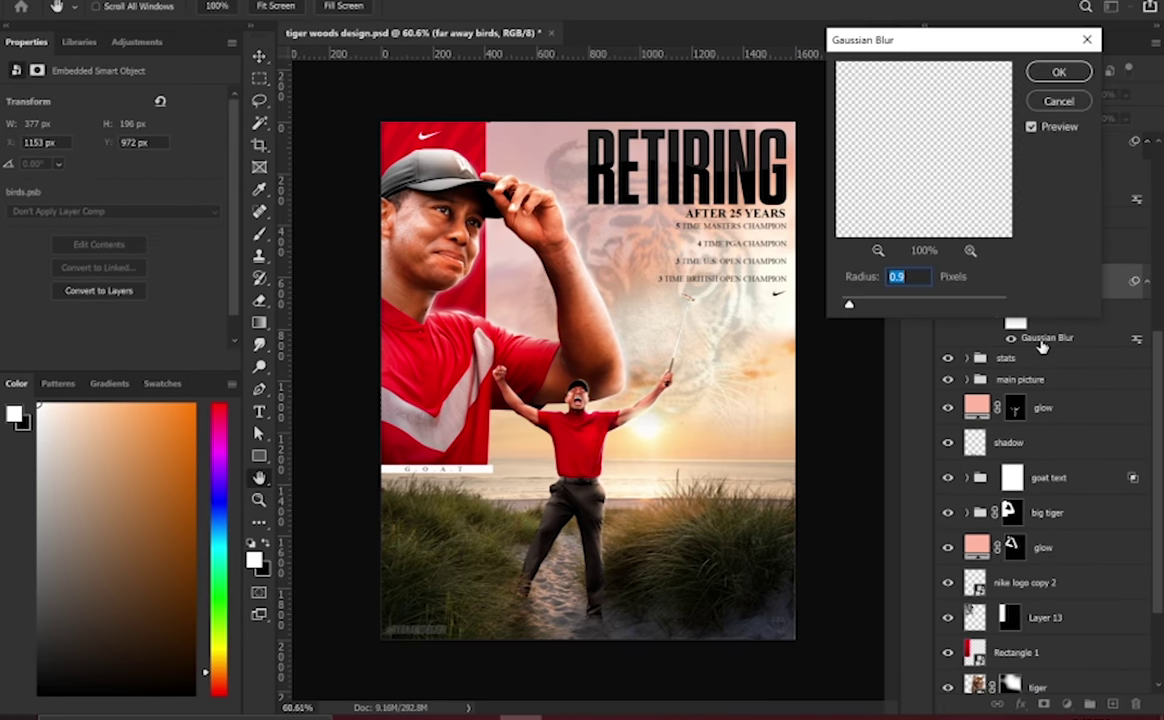
left_click(1054, 74)
scroll(813, 390, "up", 4)
scroll(814, 448, "down", 5)
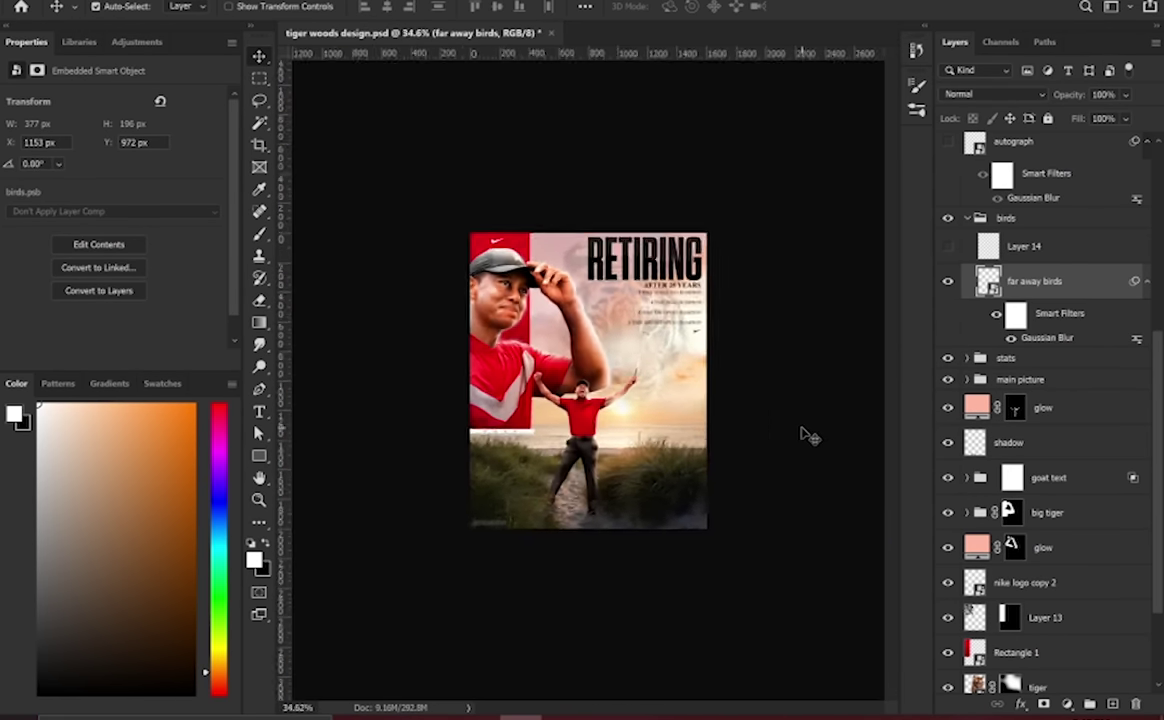
scroll(808, 437, "up", 2)
Step: Show Layer 14 in the birds group, and collapse the group
left_click(973, 246)
left_click(948, 247)
left_click(967, 218)
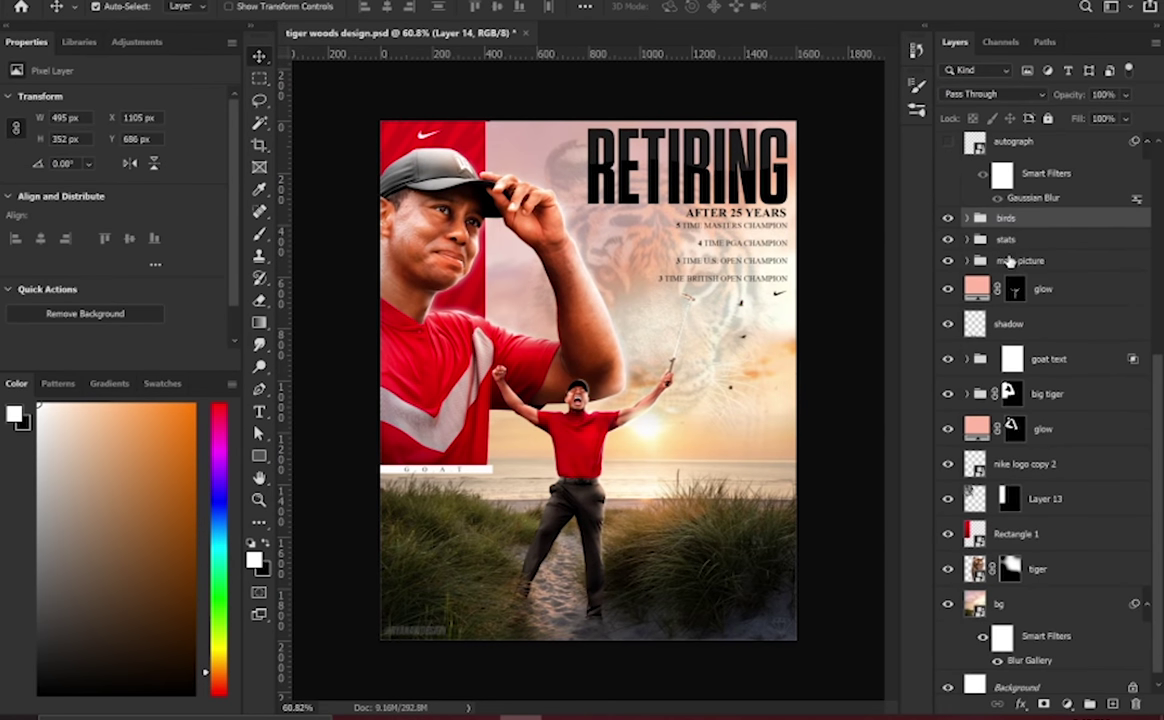
Step: Show the autograph layer, and check its Gaussian Blur radius without changing it
scroll(1018, 303, "up", 5)
left_click(1038, 254)
left_click(948, 249)
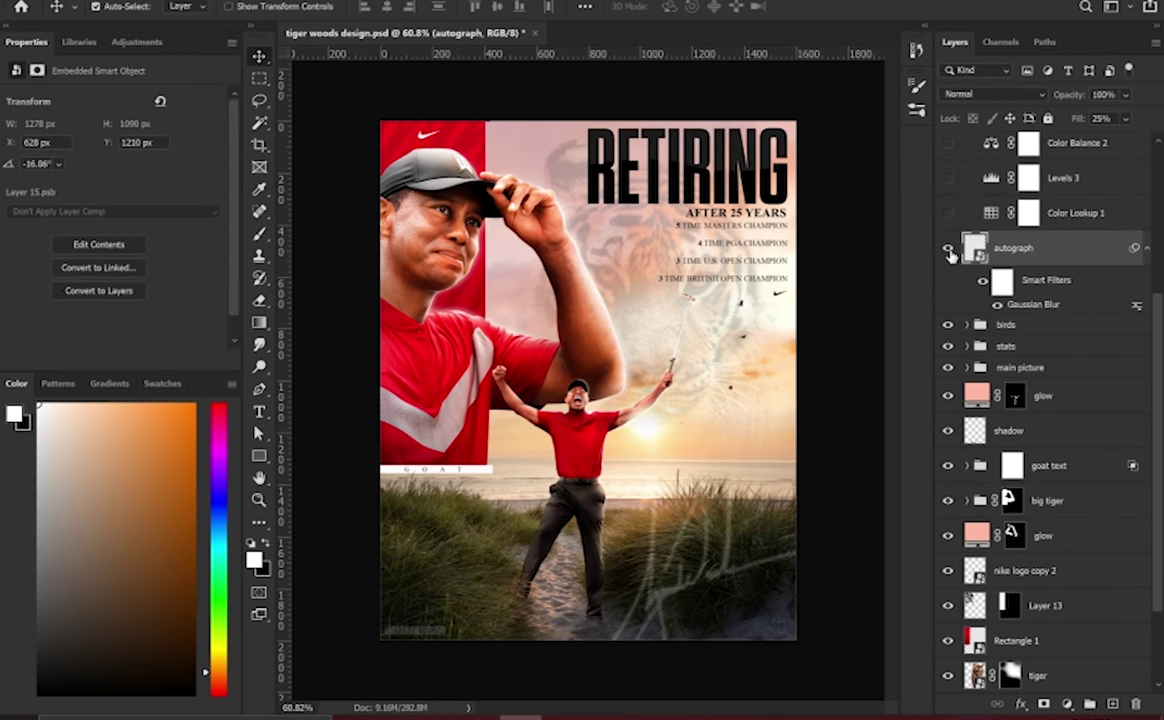
double_click(1027, 305)
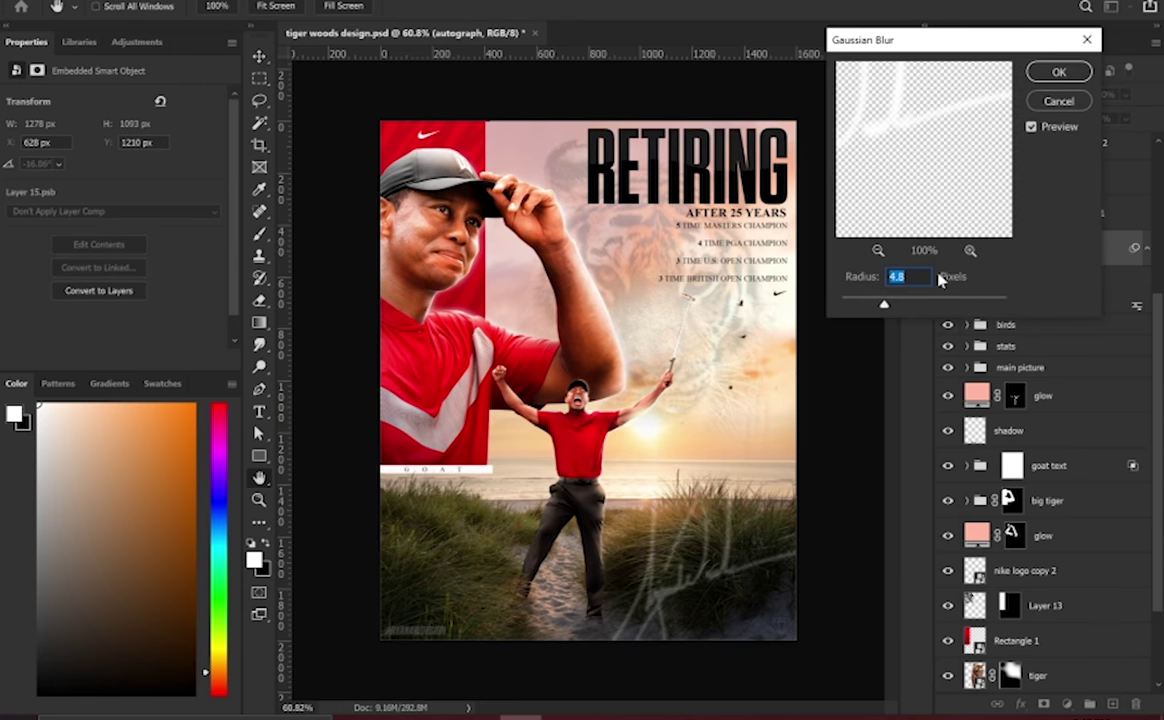
left_click(1057, 104)
scroll(1034, 400, "up", 4)
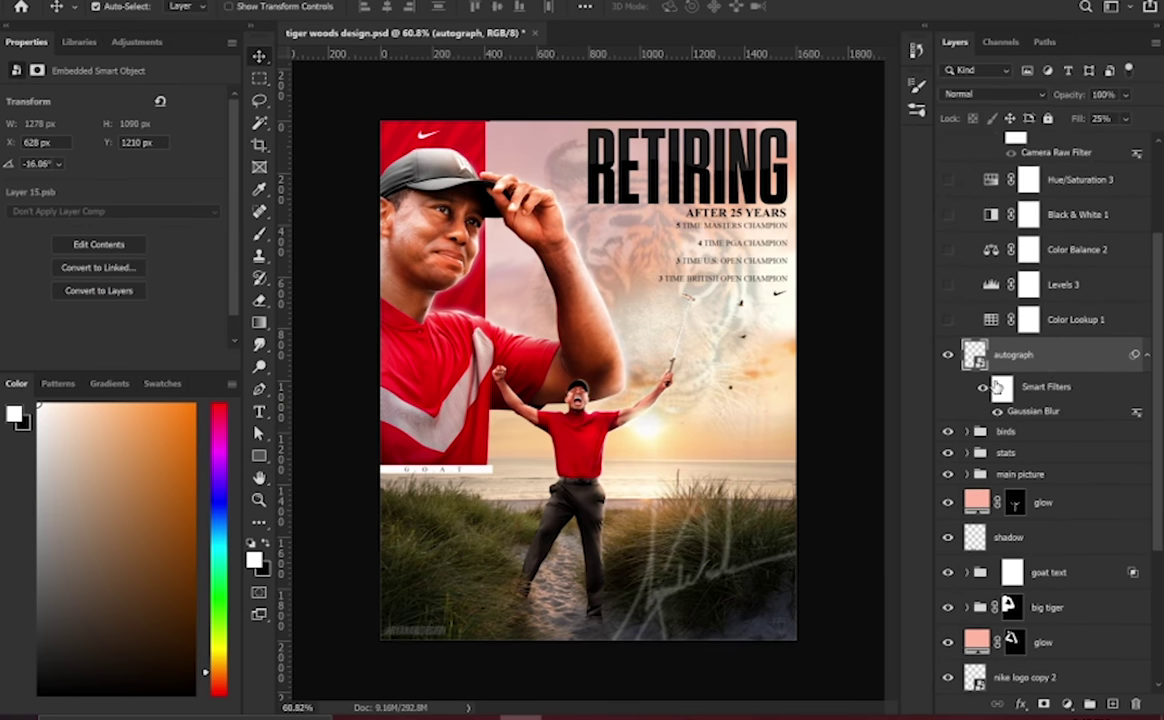
Step: Show the Color Lookup 1, Levels 3 and Color Balance 2 adjustments in the cc group
left_click(1028, 426)
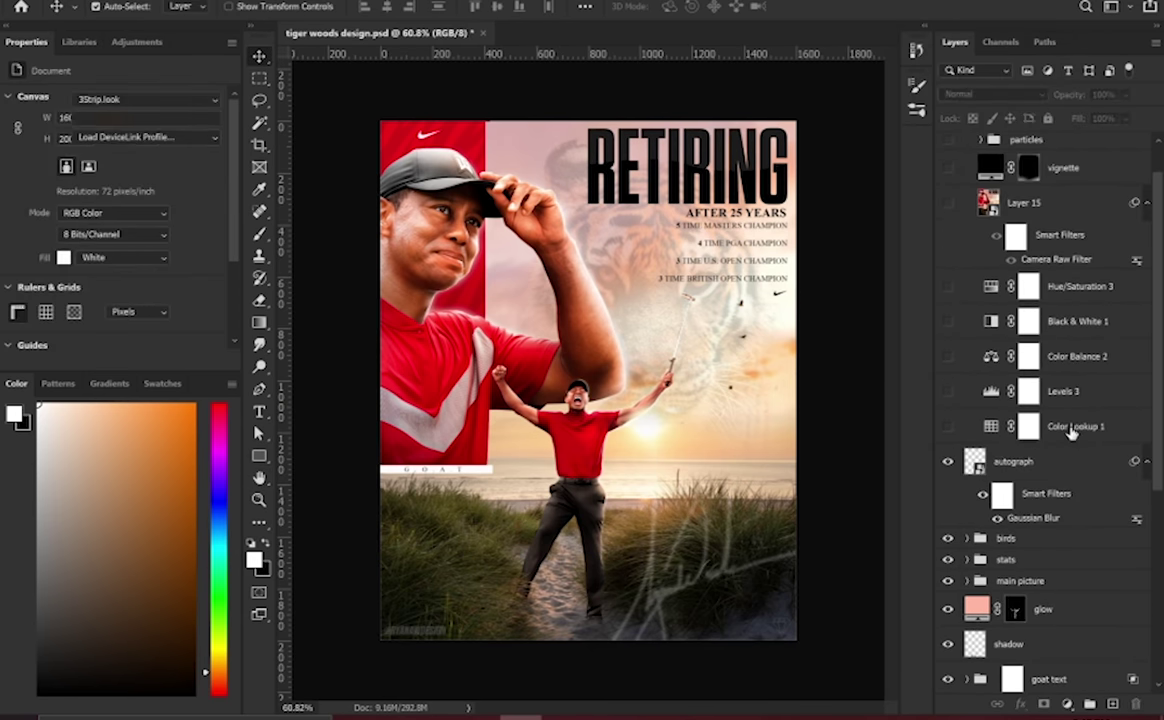
left_click(948, 429)
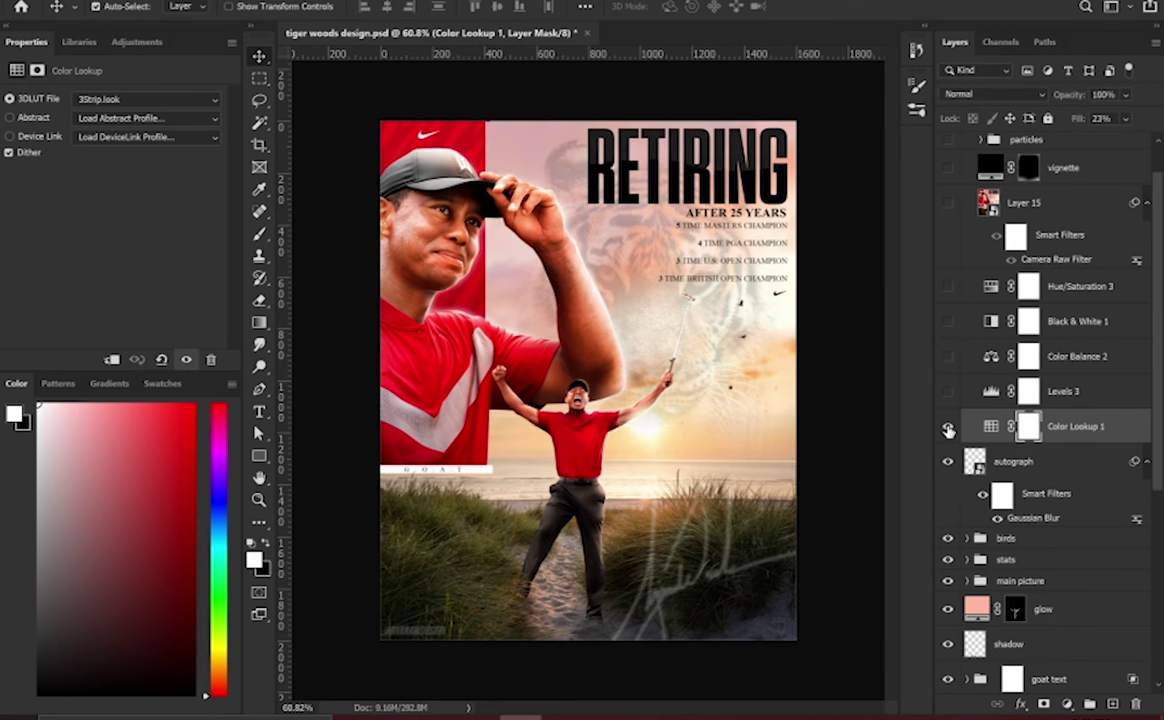
left_click(1088, 392)
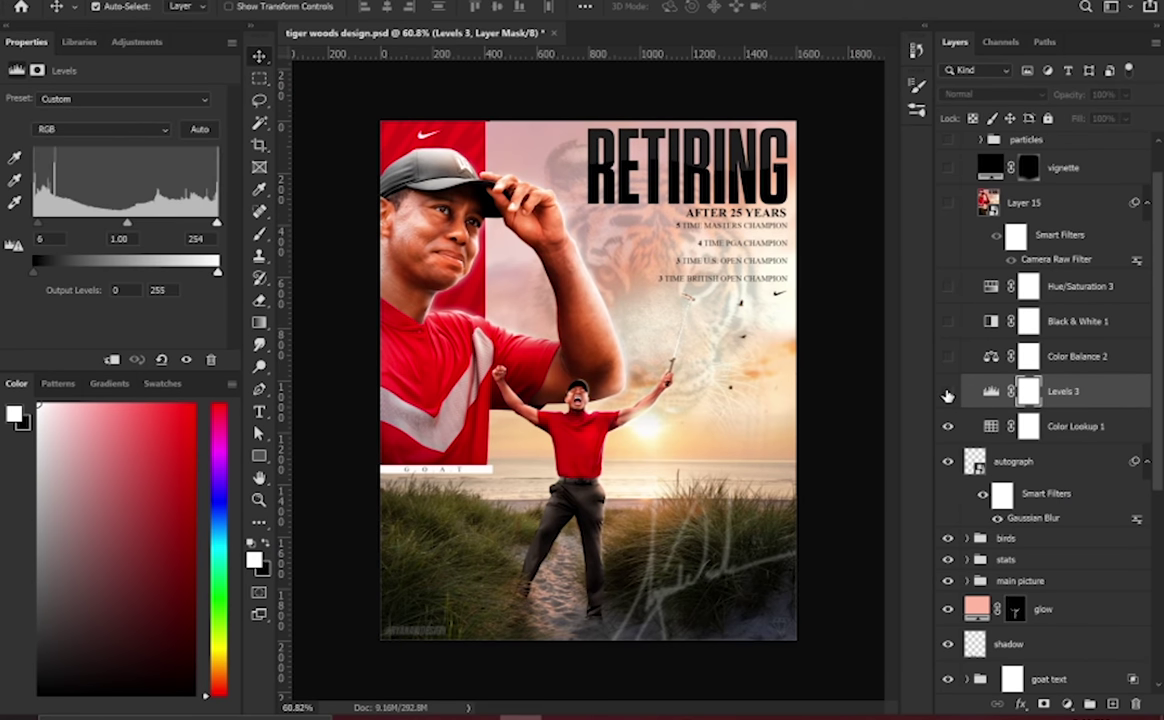
left_click(948, 394)
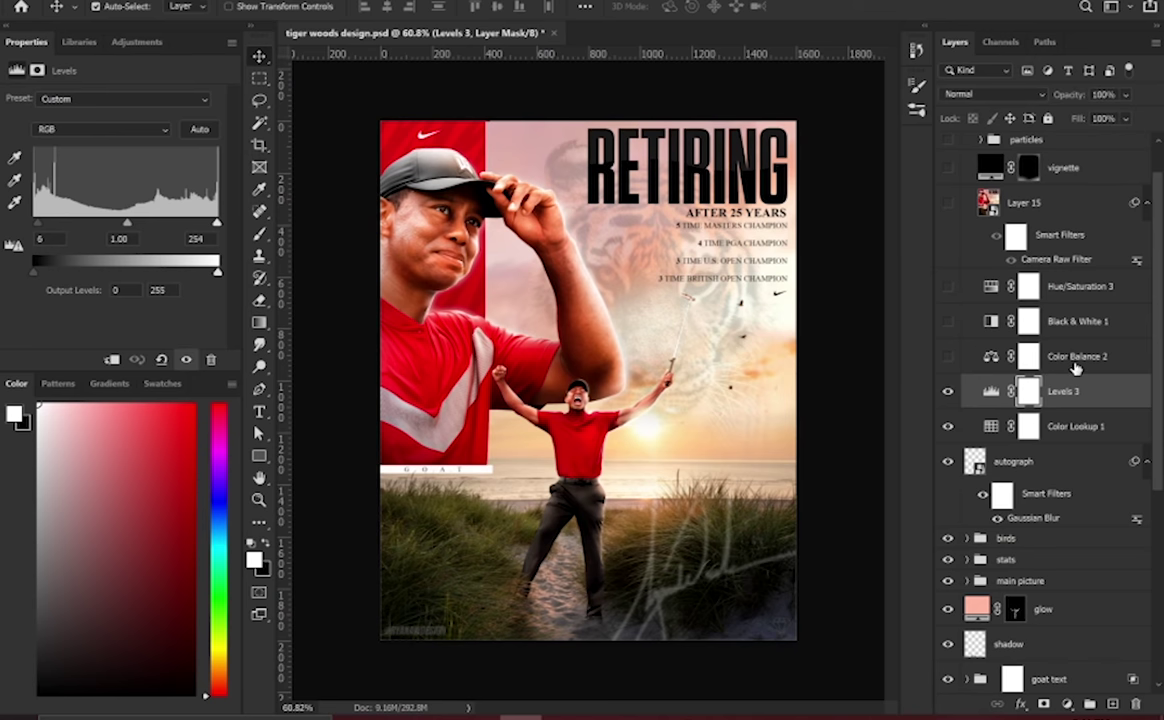
left_click(975, 362)
left_click(948, 359)
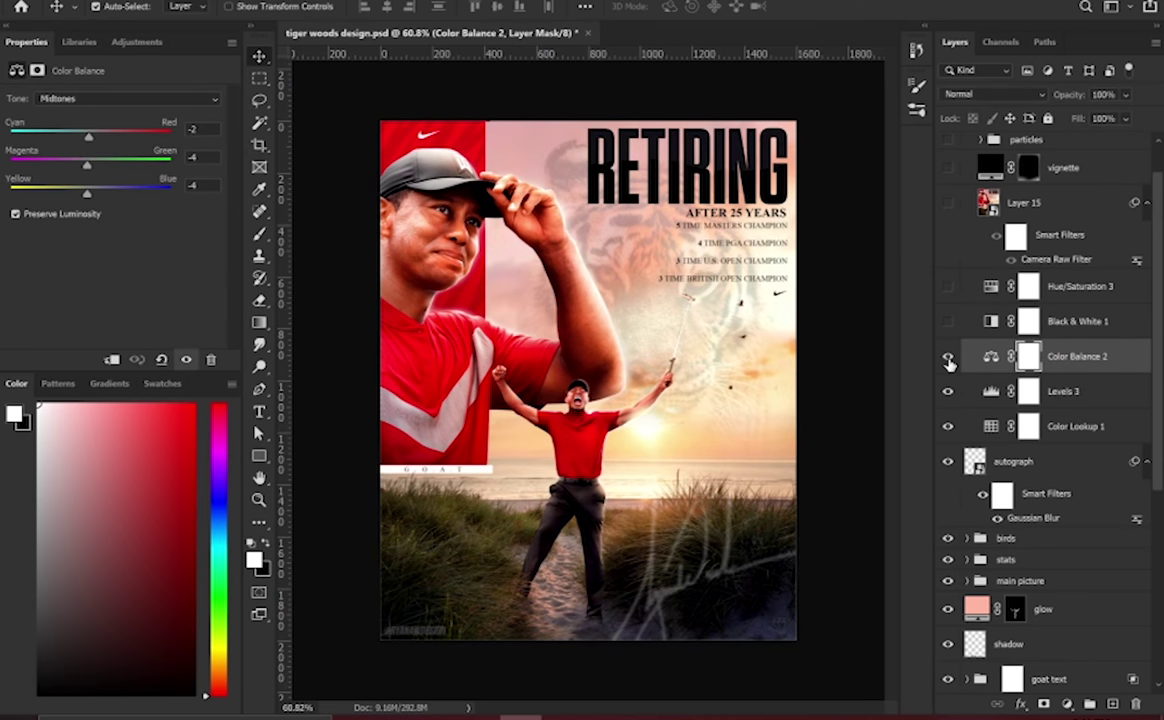
Step: Show the Black & White 1 and Hue/Saturation 3 adjustments in the cc group
left_click(1065, 321)
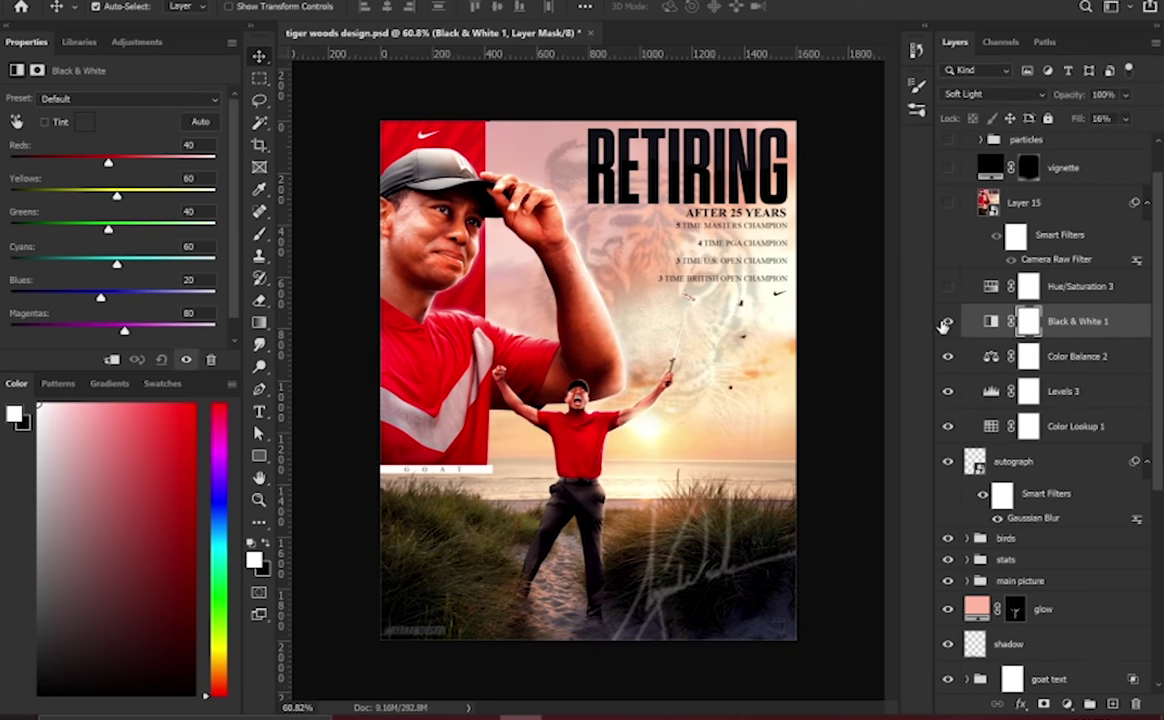
left_click(1088, 289)
left_click(946, 289)
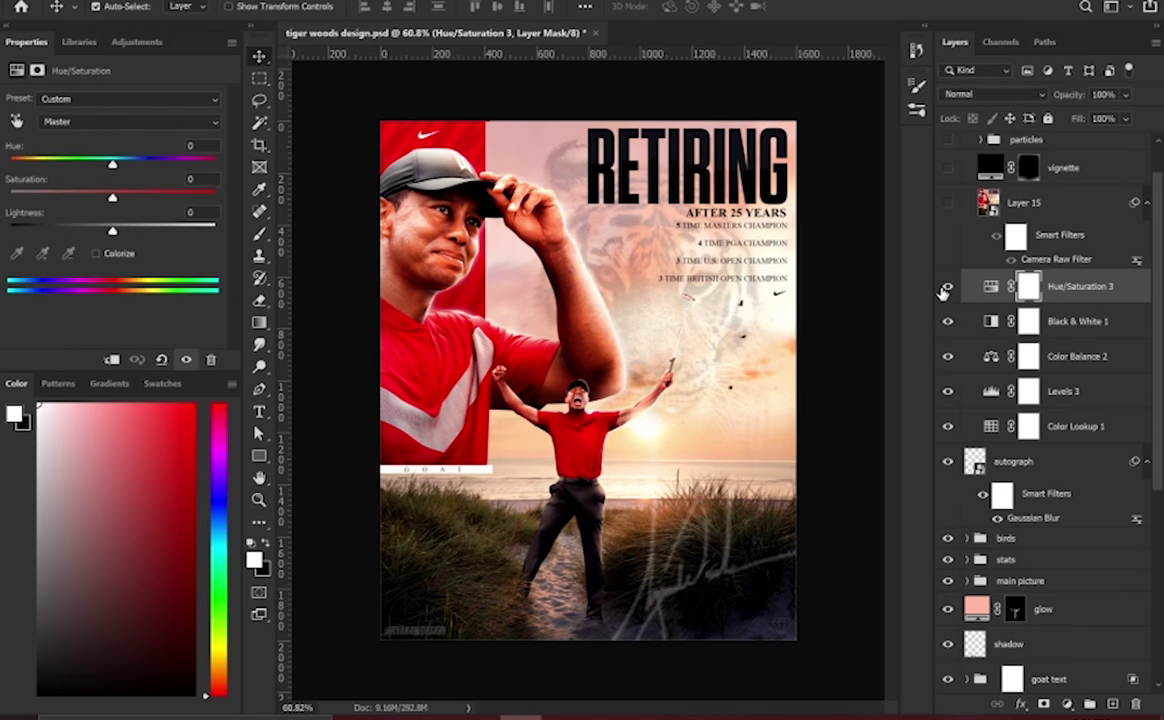
Step: Review the Reds, Yellows, Greens, Blues and Magentas settings of the Hue/Saturation 3 adjustment
left_click(114, 123)
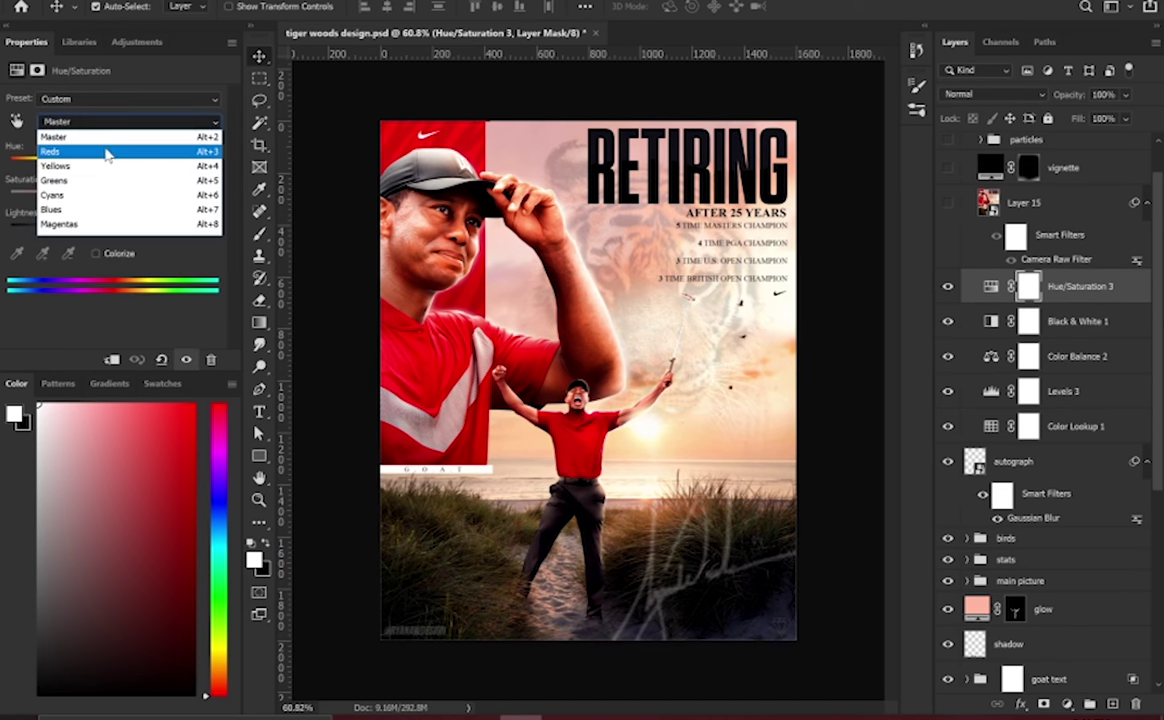
left_click(110, 150)
left_click(116, 123)
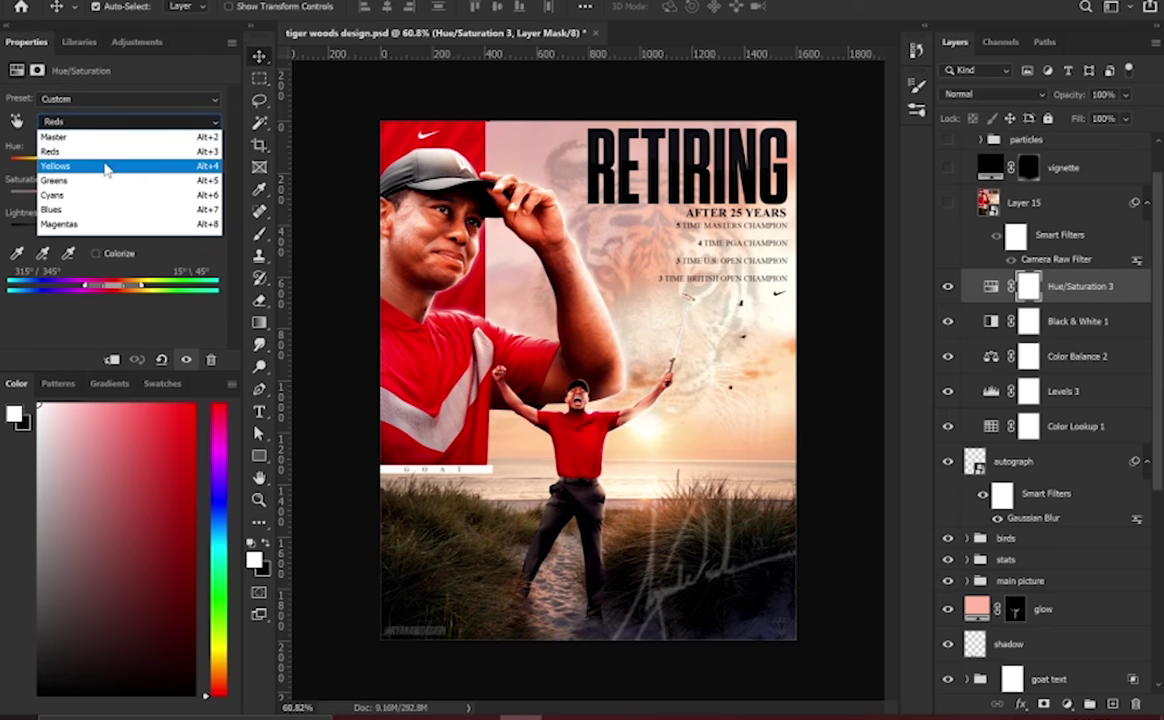
left_click(104, 166)
left_click(114, 125)
left_click(90, 179)
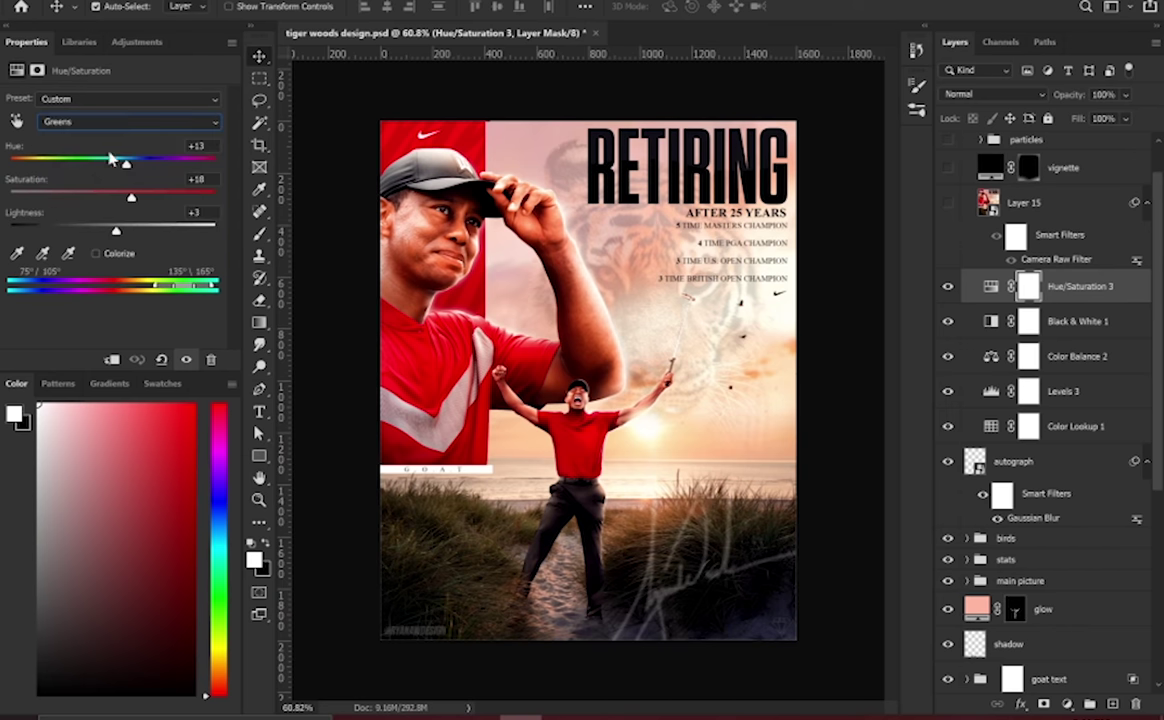
left_click(123, 125)
left_click(85, 193)
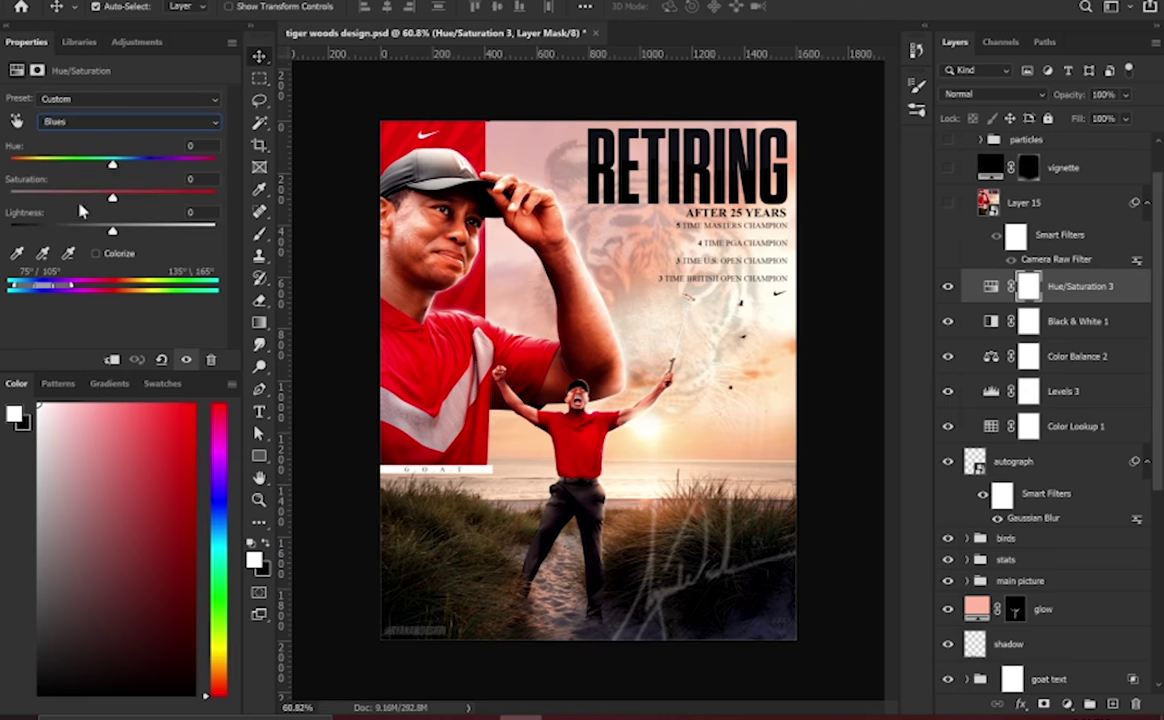
left_click(130, 122)
left_click(92, 203)
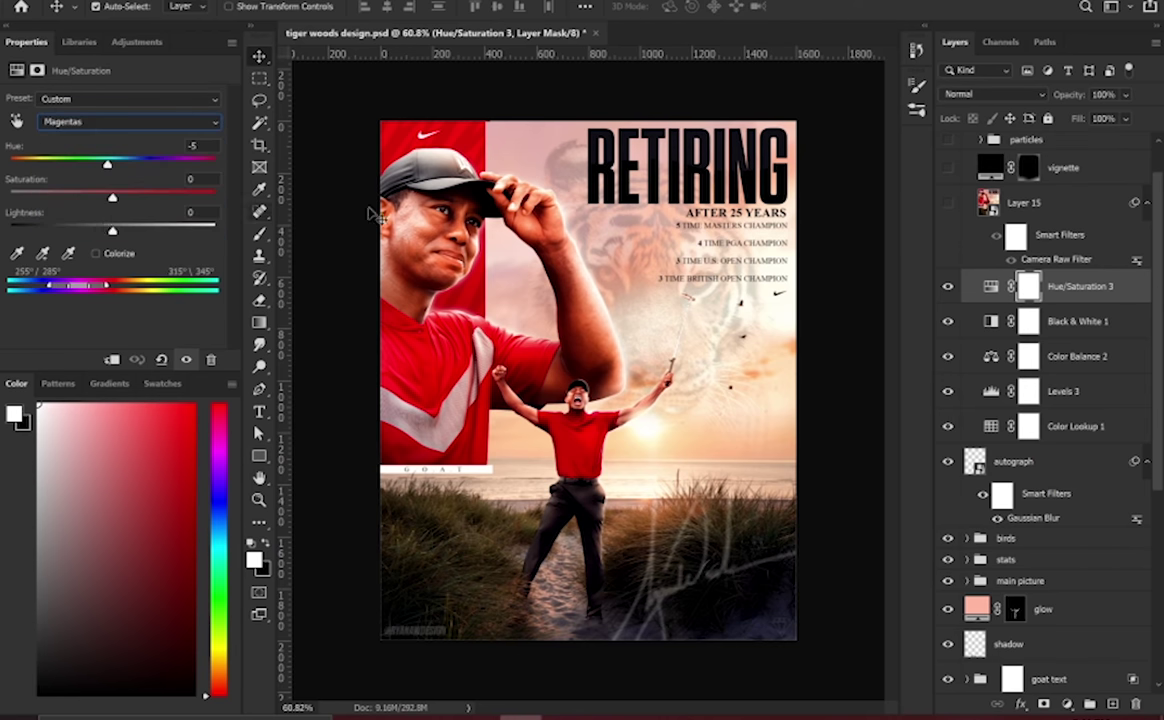
Step: Show the merged Layer 15 smart object in the cc group
scroll(1020, 308, "up", 1)
left_click(988, 243)
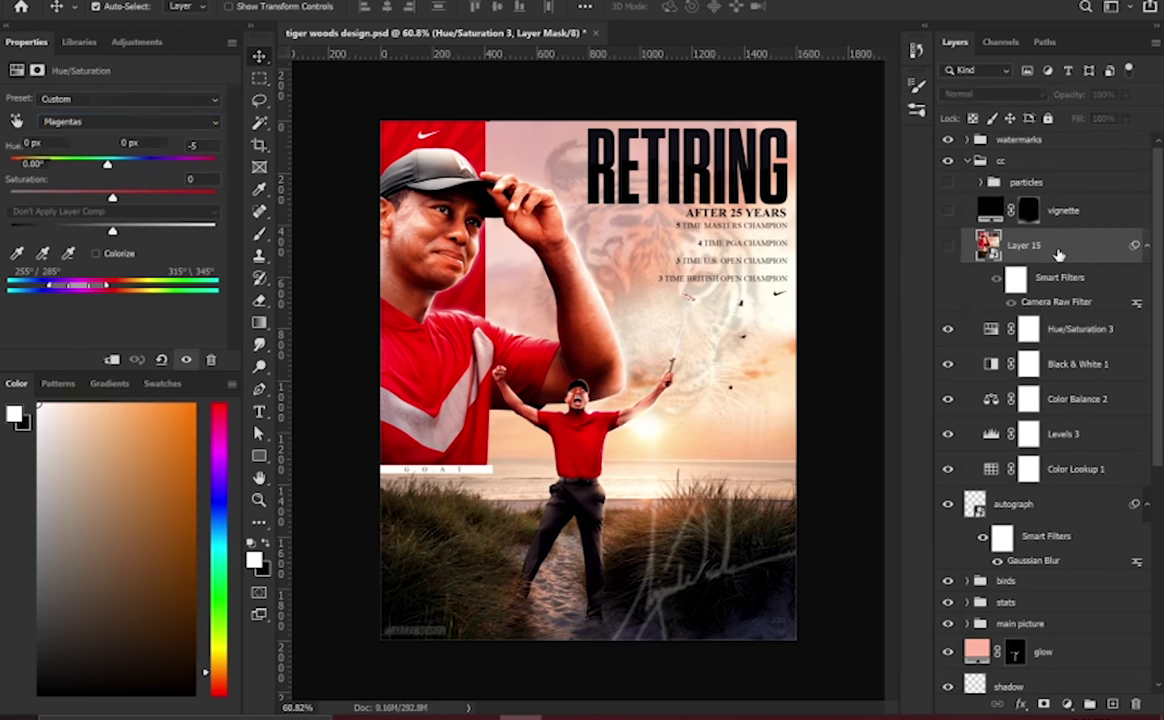
left_click(948, 247)
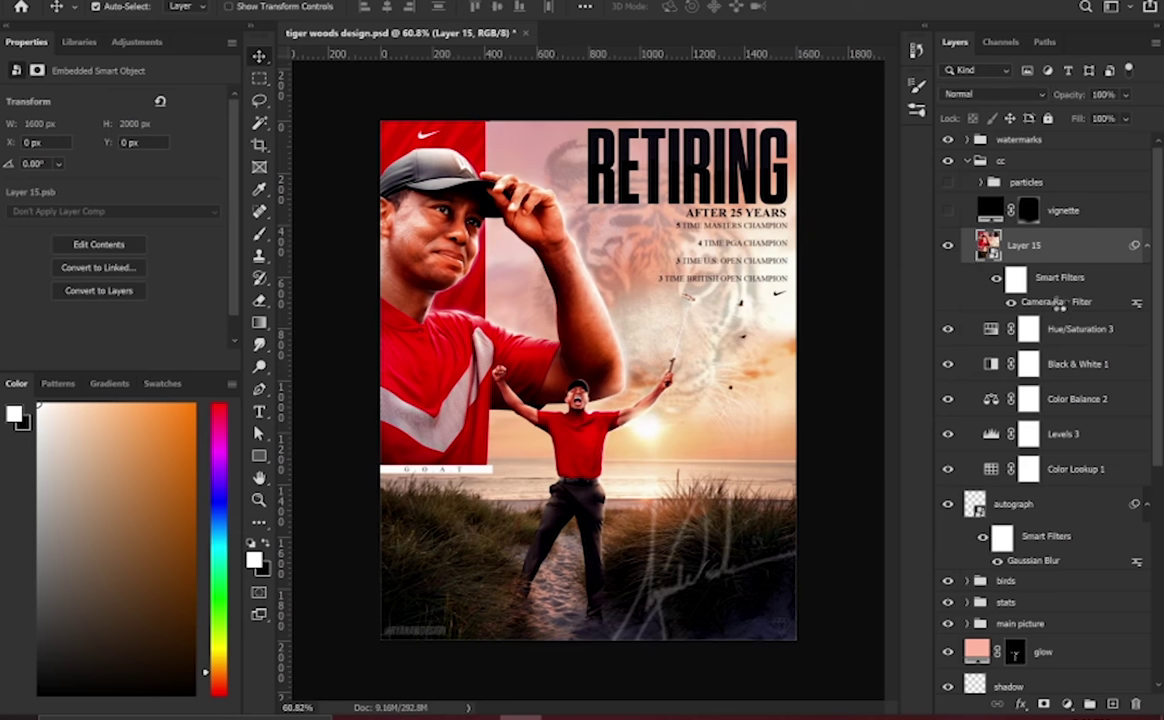
Step: Review the Basic, Detail and Effects settings of Layer 15's Camera Raw Filter, leaving them unchanged
double_click(1058, 302)
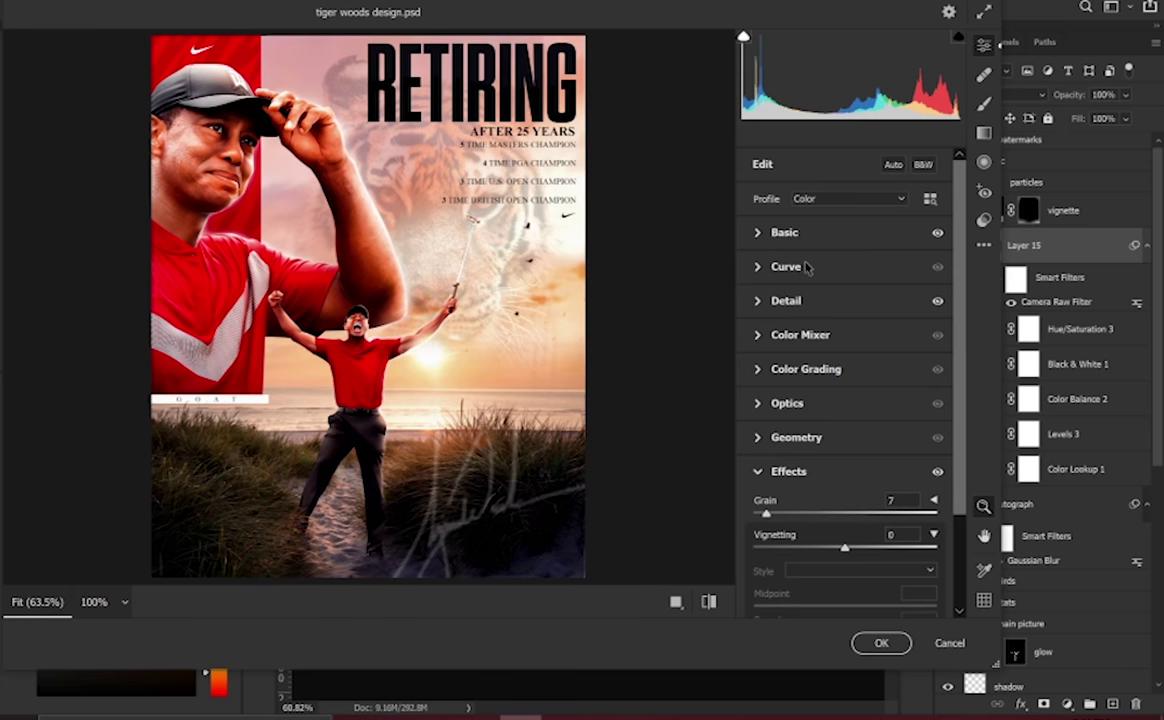
left_click(805, 236)
scroll(857, 340, "down", 1)
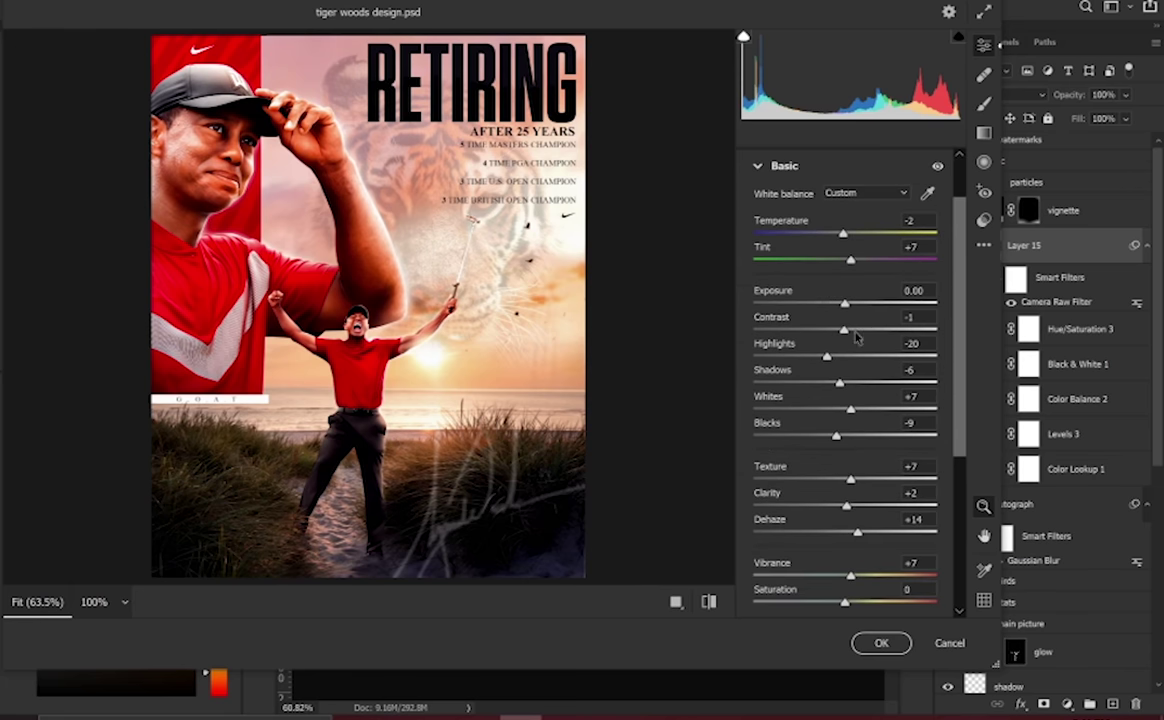
scroll(940, 486, "down", 5)
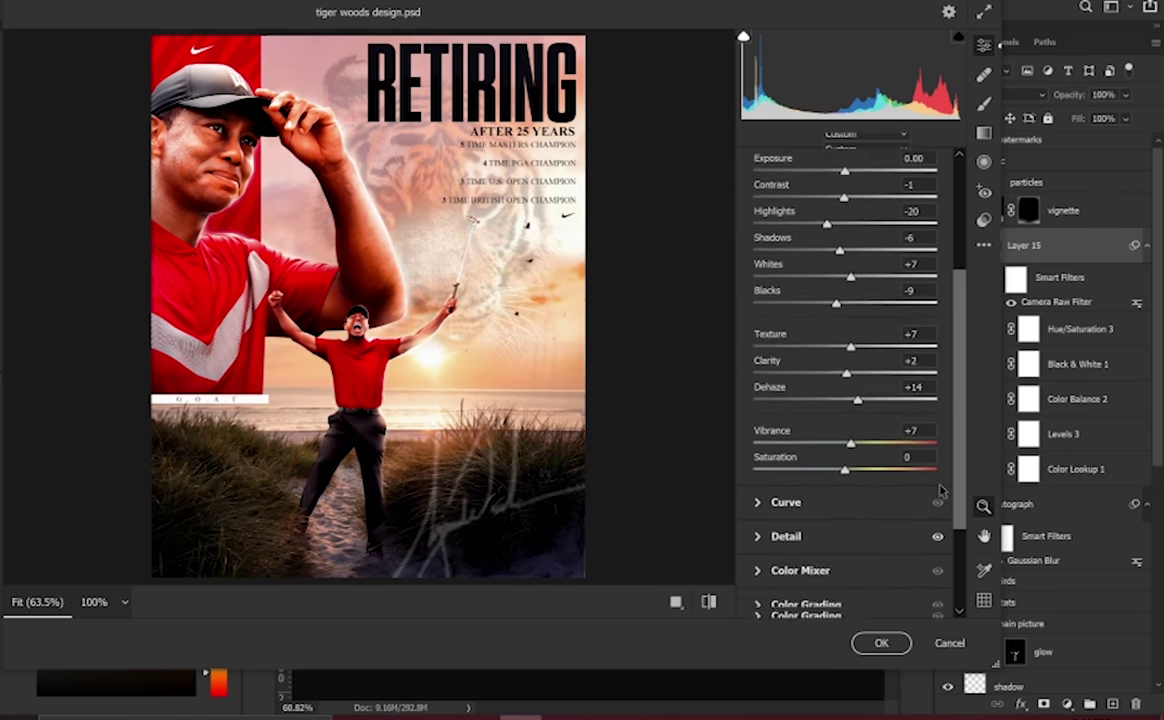
left_click(912, 465)
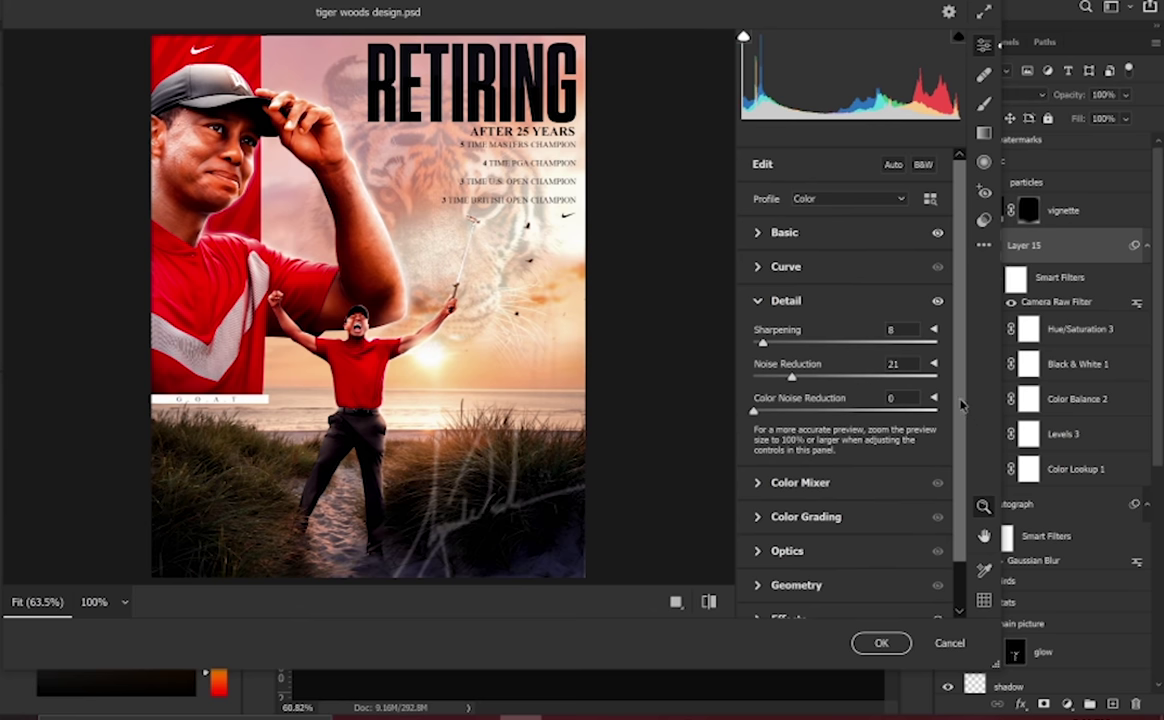
scroll(958, 392, "down", 2)
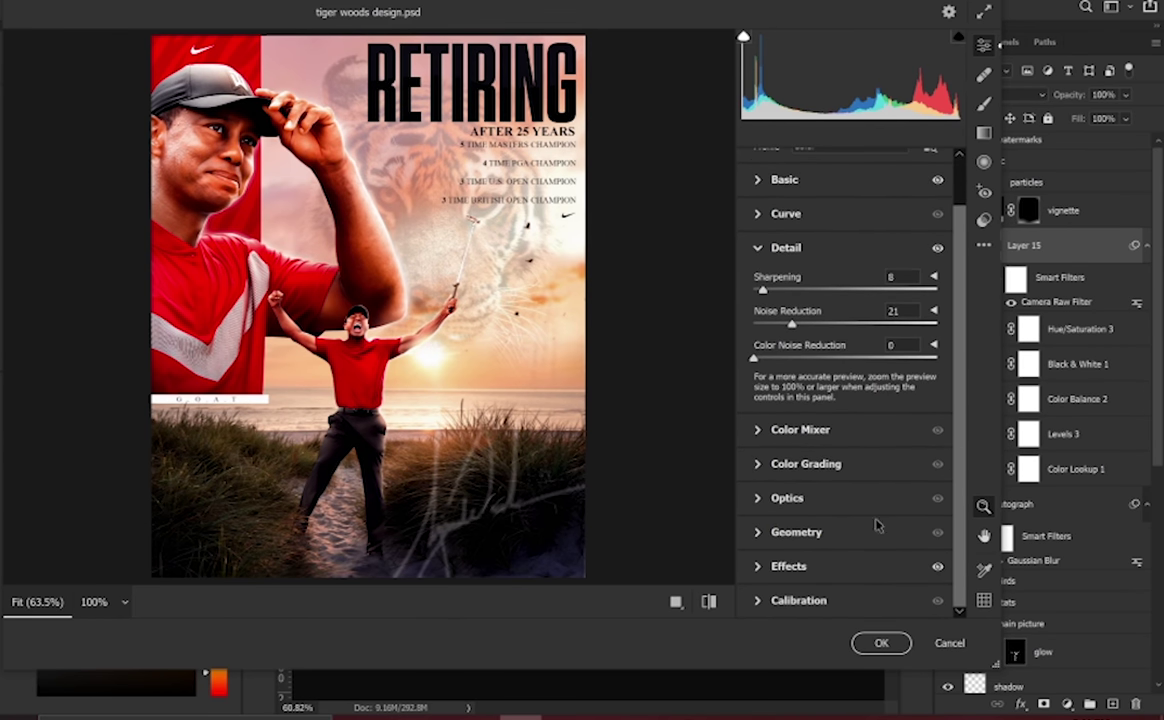
left_click(843, 577)
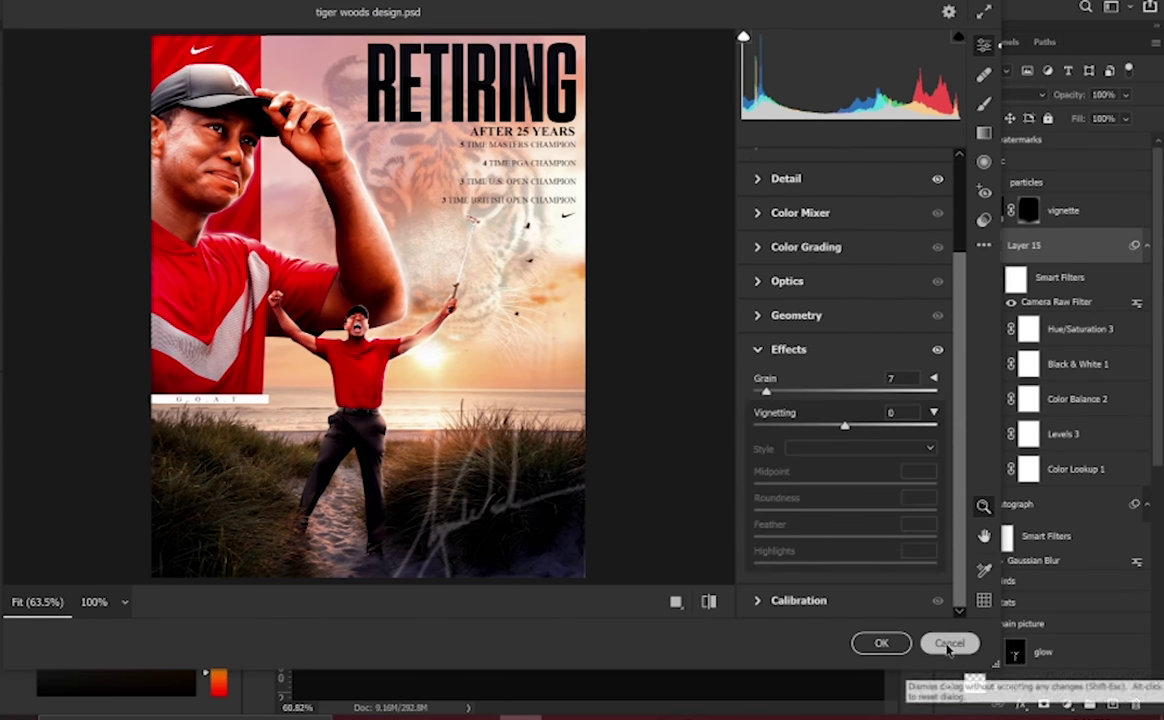
left_click(949, 645)
Step: Show the vignette fill layer above Layer 15
scroll(1030, 420, "up", 1)
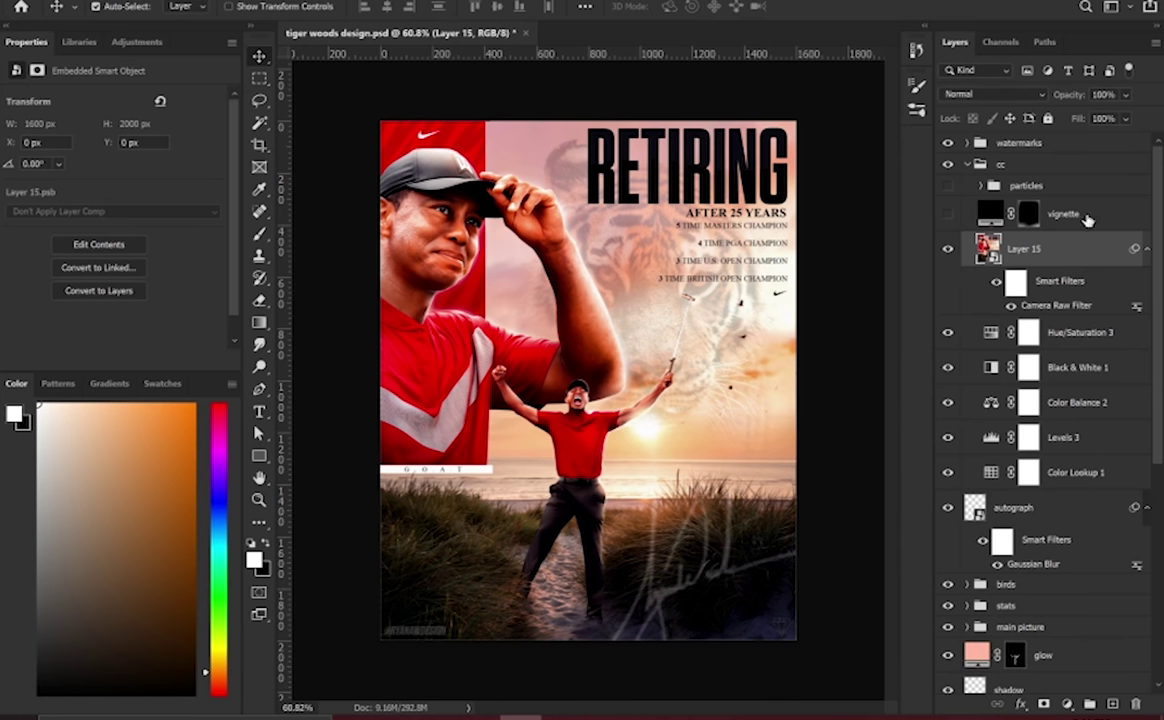
left_click(1005, 215)
left_click(947, 218)
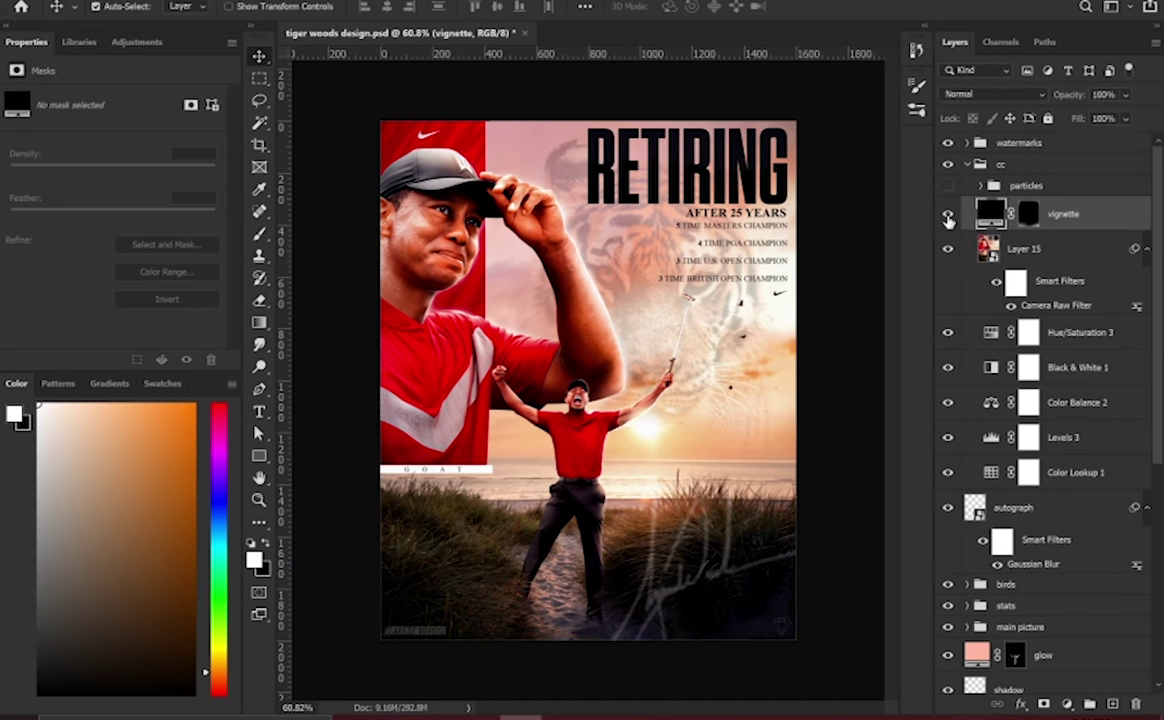
Step: Show the particles group, check its Dust and Smoke layers, and collapse both it and the cc group
left_click(1026, 186)
left_click(981, 186)
left_click(950, 187)
mouse_move(950, 214)
left_mouse_down()
mouse_move(945, 322)
mouse_move(955, 220)
left_mouse_up()
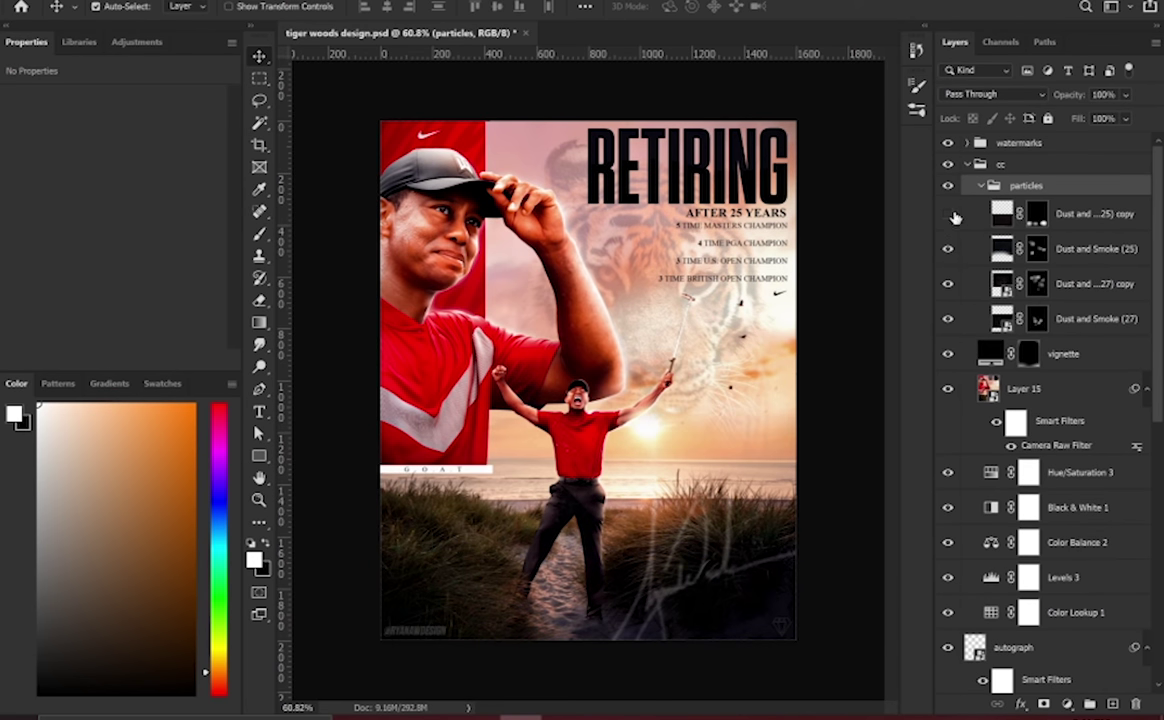
left_click(981, 186)
left_click(967, 165)
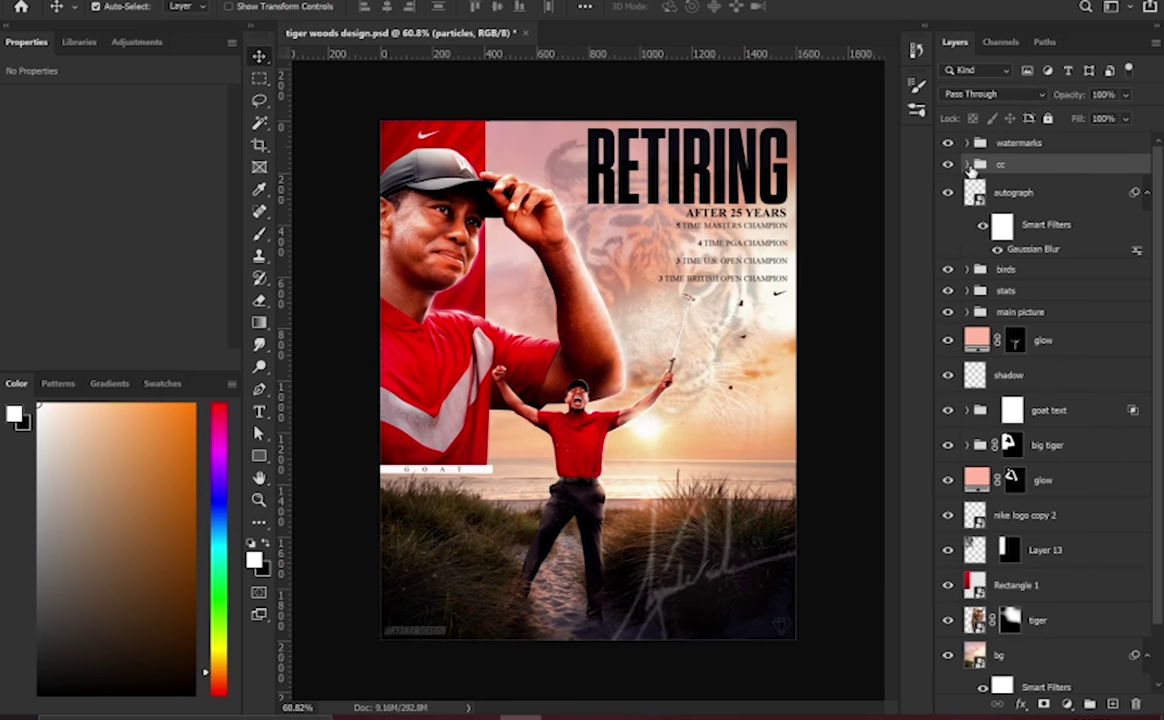
Step: Hide and reshow the whole cc group to compare the design with and without its color correction
left_click(950, 166)
left_click(950, 166)
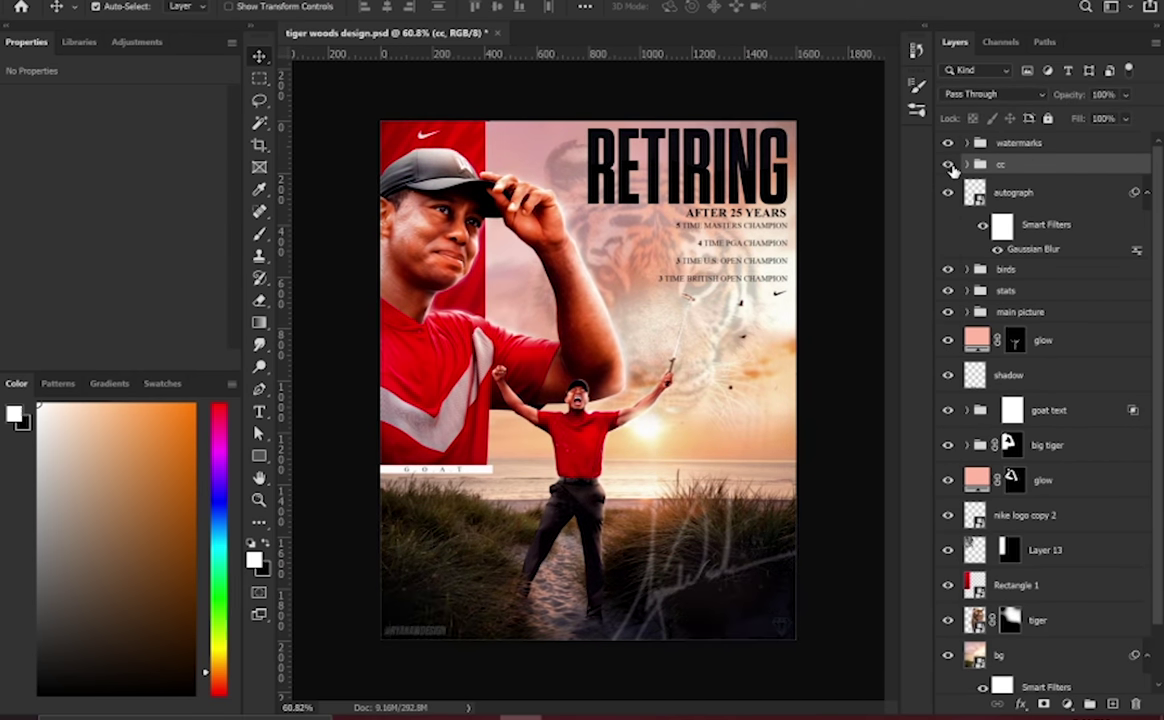
left_click(826, 694)
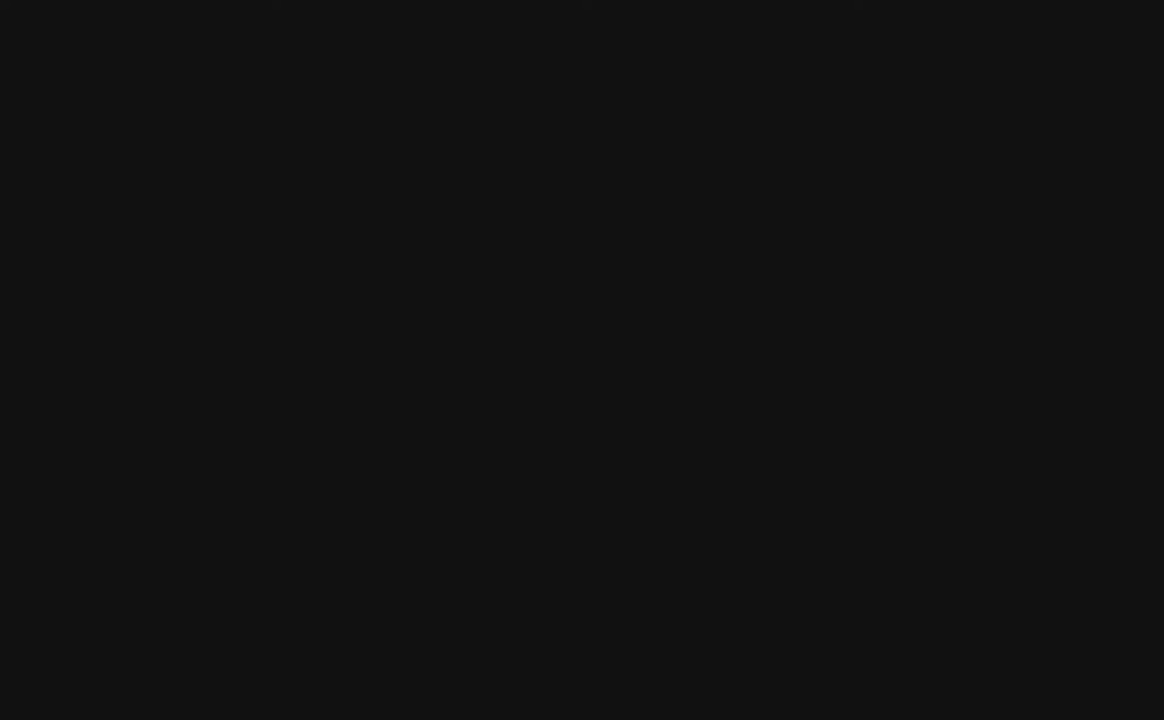